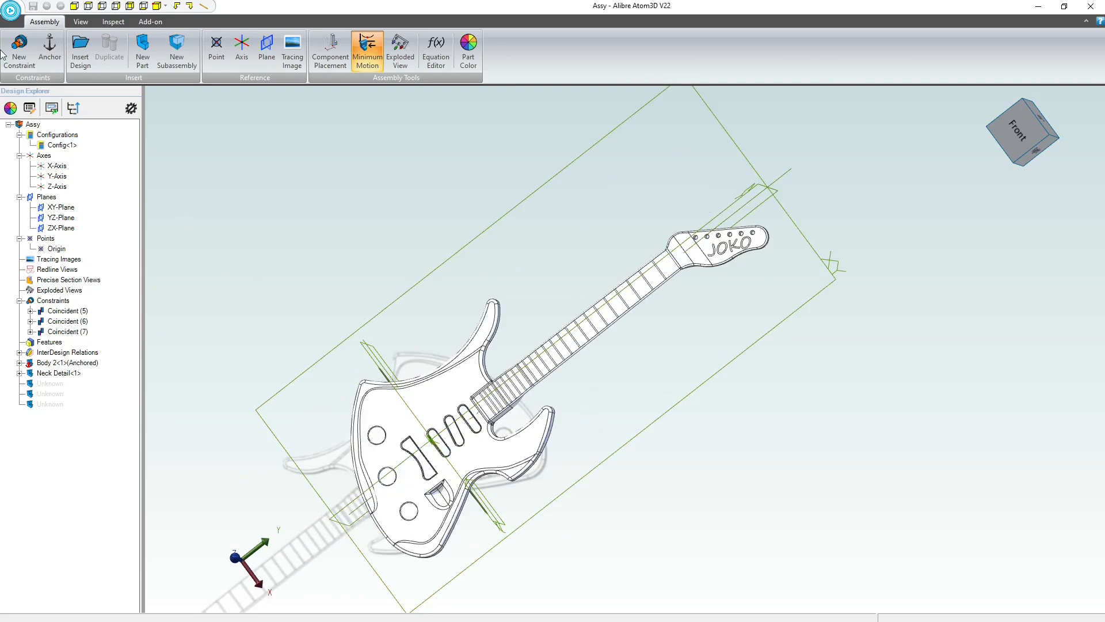
Create a new part and start a 2D sketch on its XY-Plane
{"action": "left_click", "coordinate": [14, 16]}
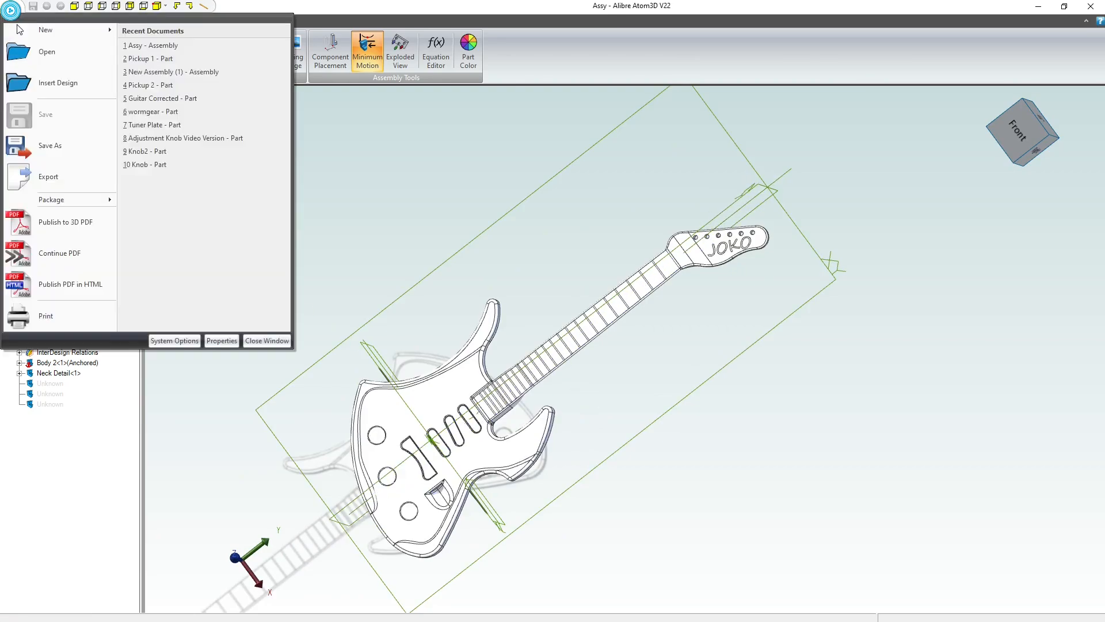
{"action": "mouse_move", "coordinate": [46, 29]}
{"action": "left_click", "coordinate": [156, 32]}
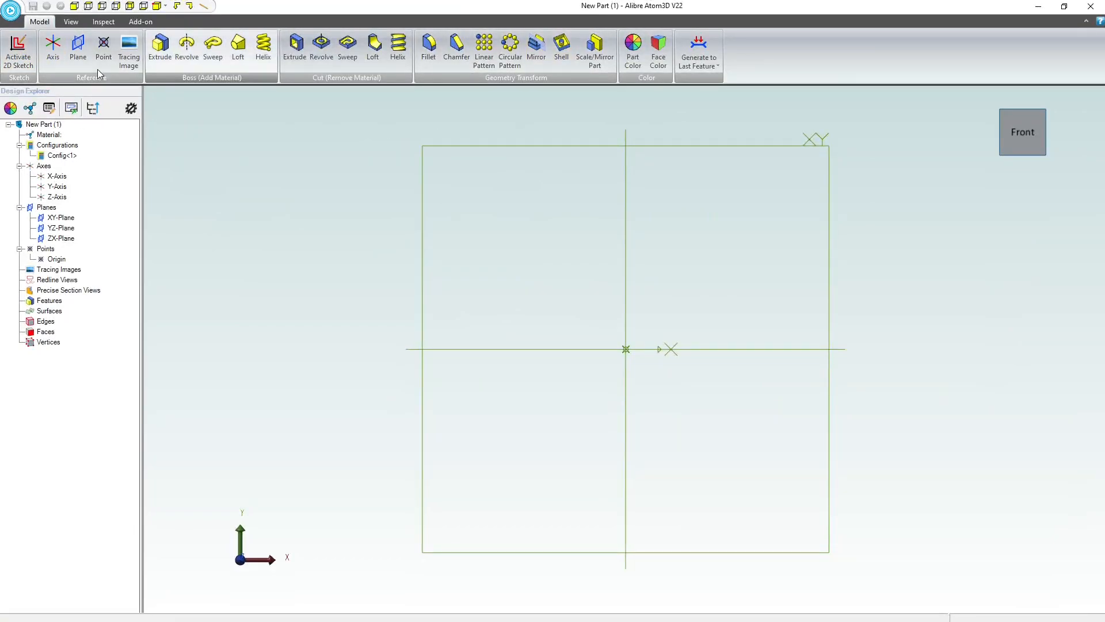
{"action": "left_click", "coordinate": [18, 51]}
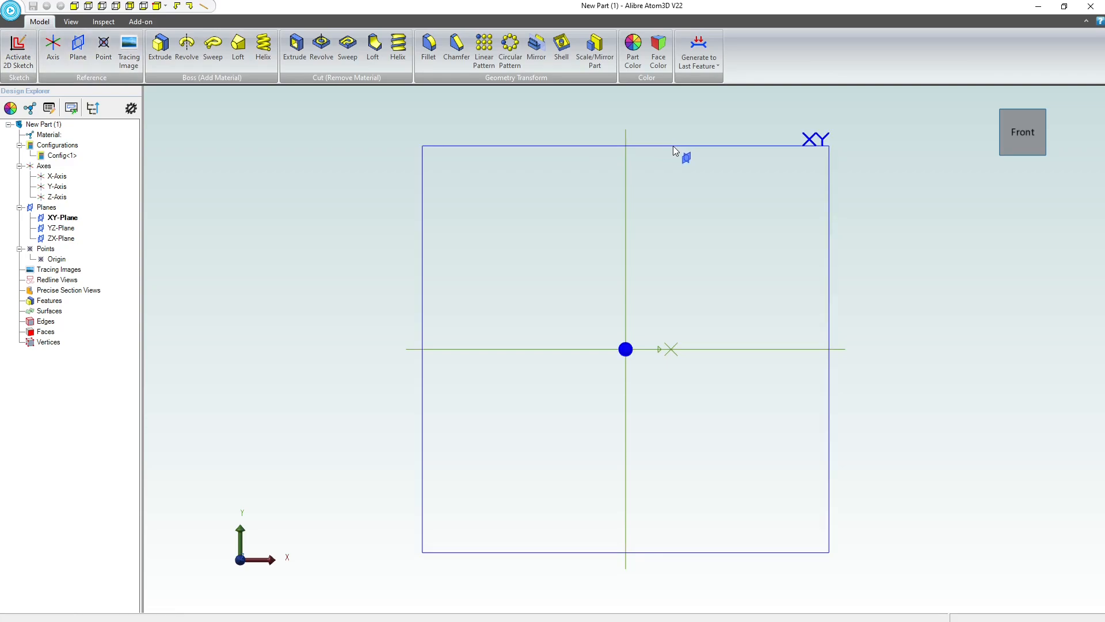
{"action": "left_click", "coordinate": [672, 147]}
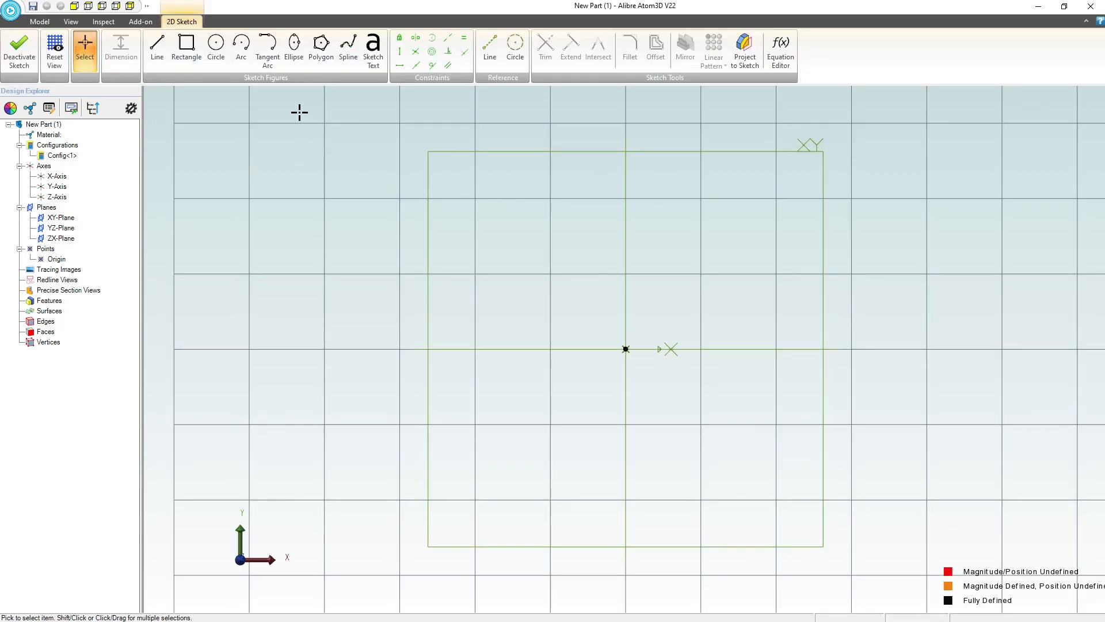
Draw a rectangle about 4 inches wide and 4.2 inches high around the origin
{"action": "left_click", "coordinate": [186, 49]}
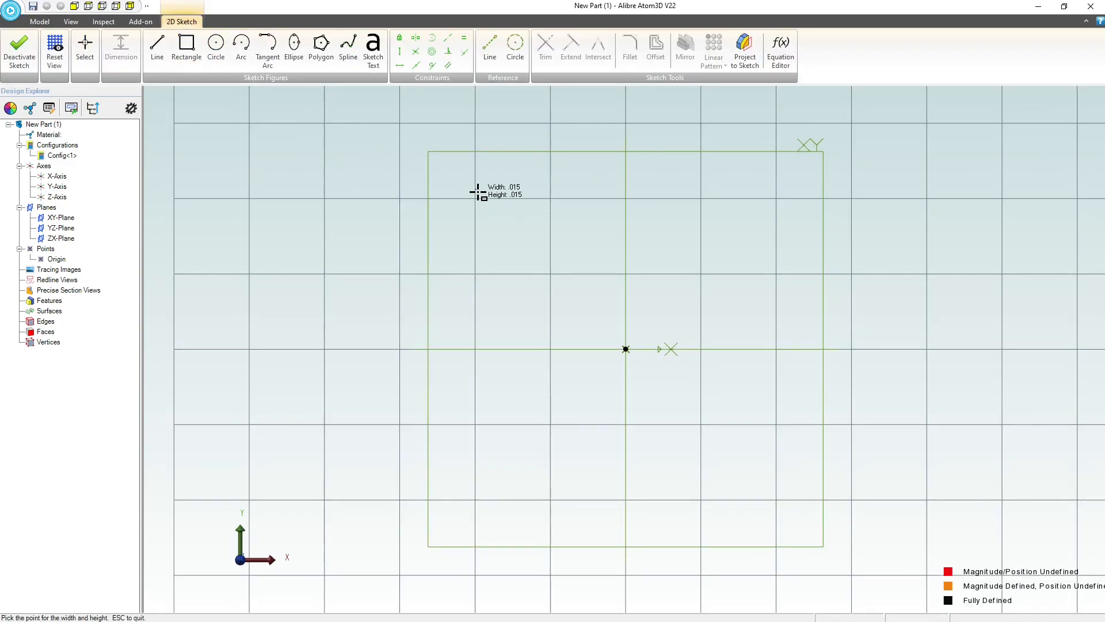
{"action": "left_click", "coordinate": [774, 506]}
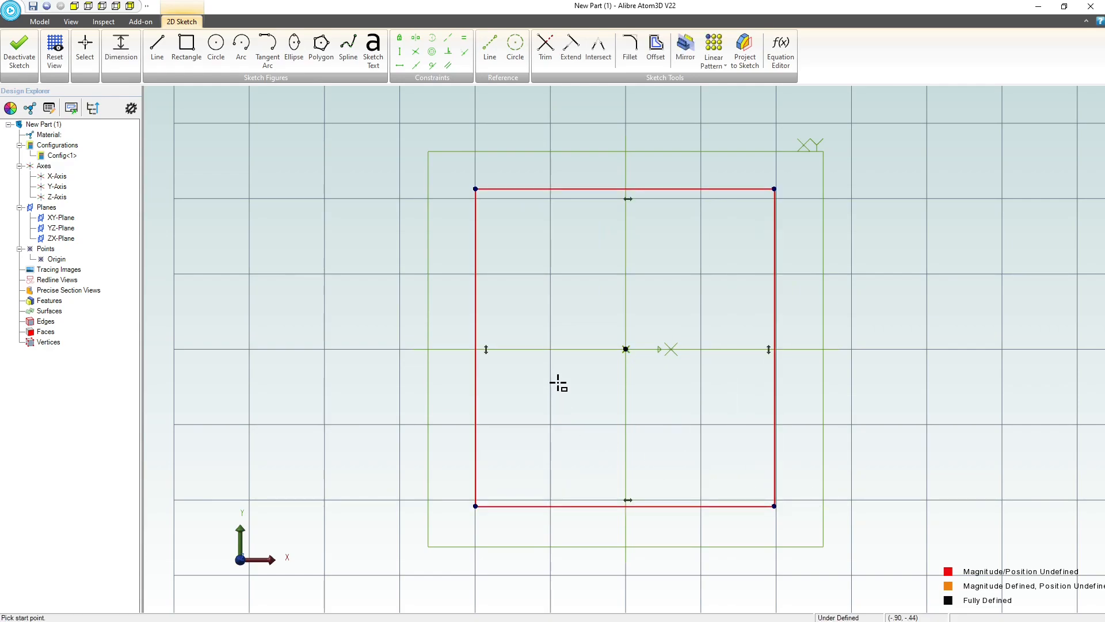
{"action": "key", "text": "Escape"}
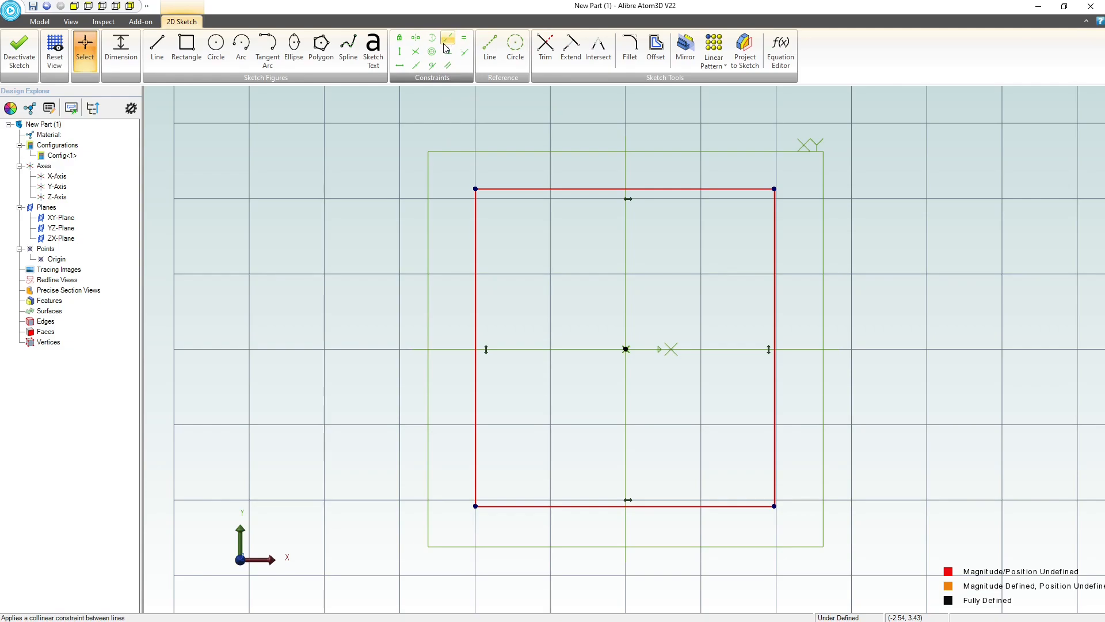
Constrain the rectangle's two left corners to be symmetric about the X-Axis
{"action": "left_click", "coordinate": [416, 39]}
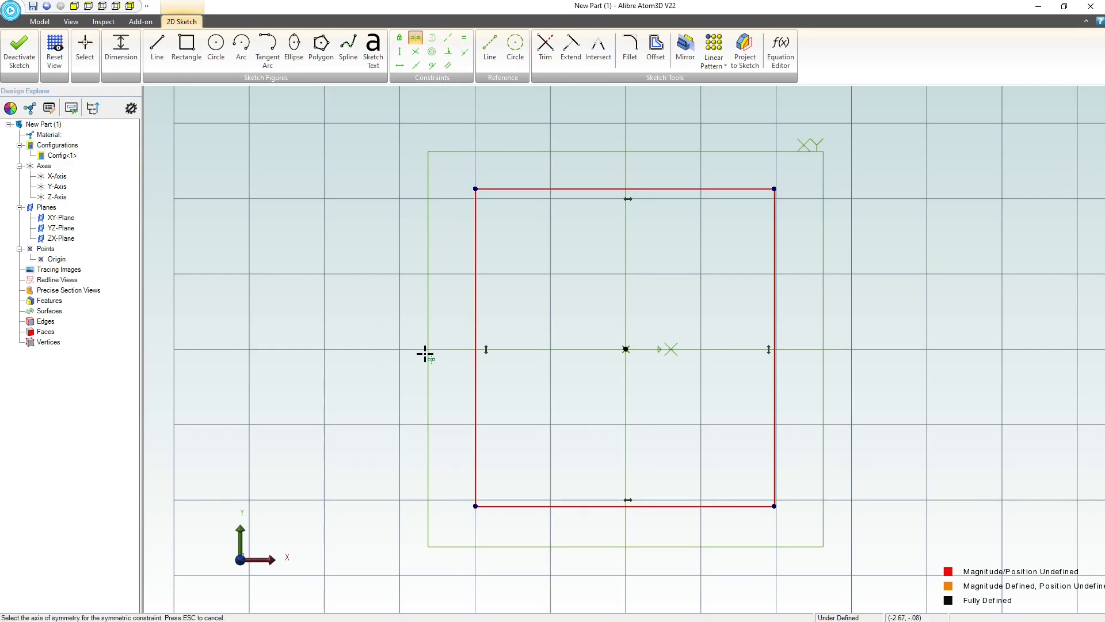
{"action": "left_click", "coordinate": [563, 349]}
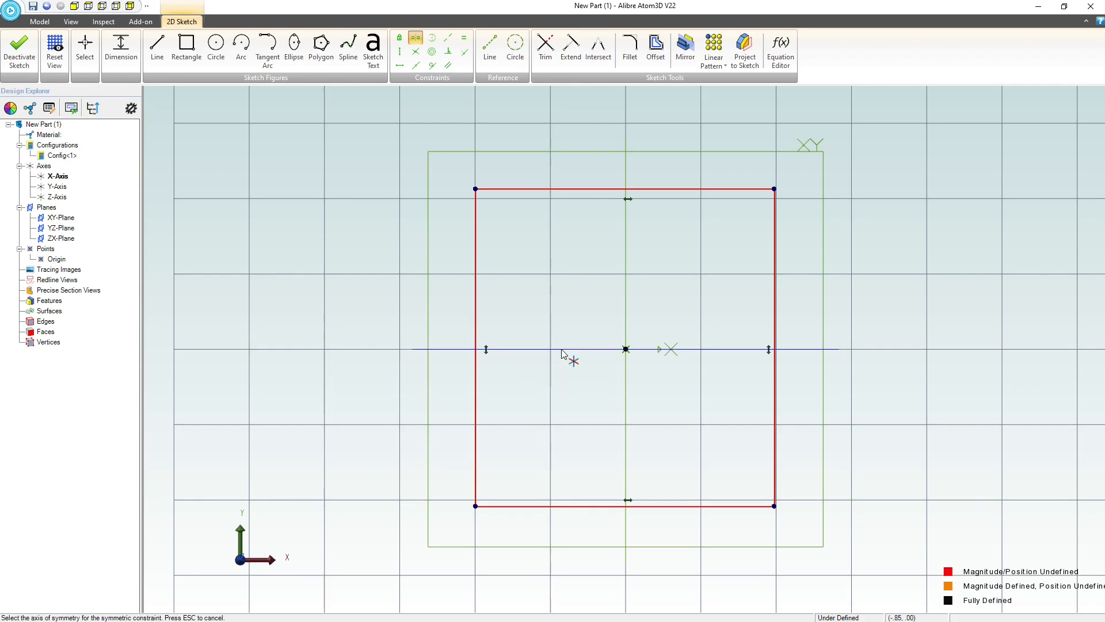
{"action": "left_click", "coordinate": [476, 506]}
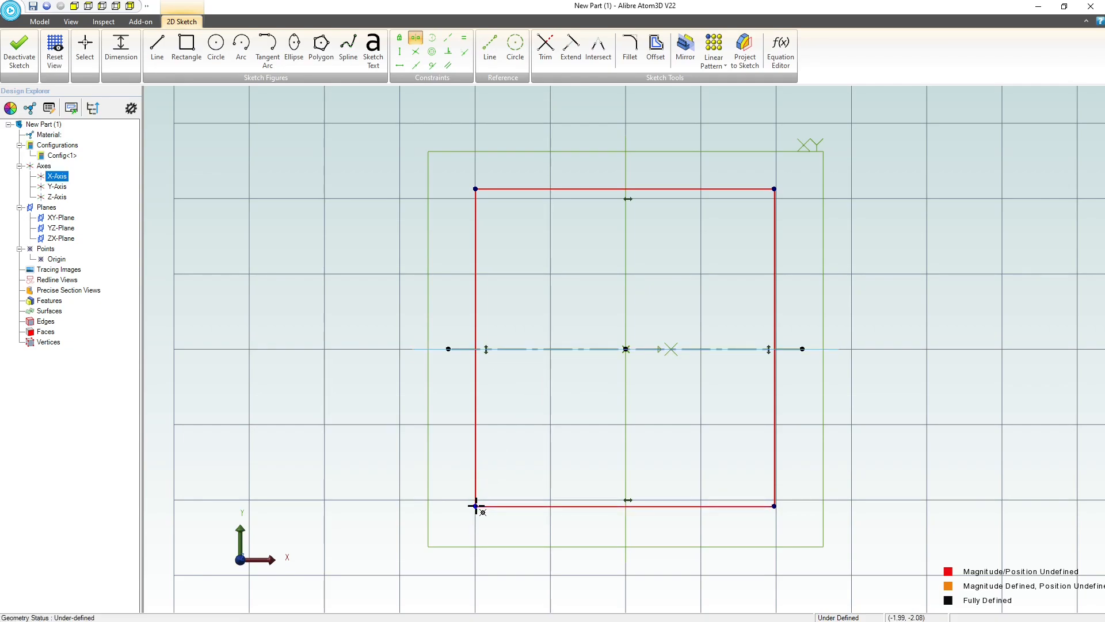
{"action": "left_click", "coordinate": [474, 189]}
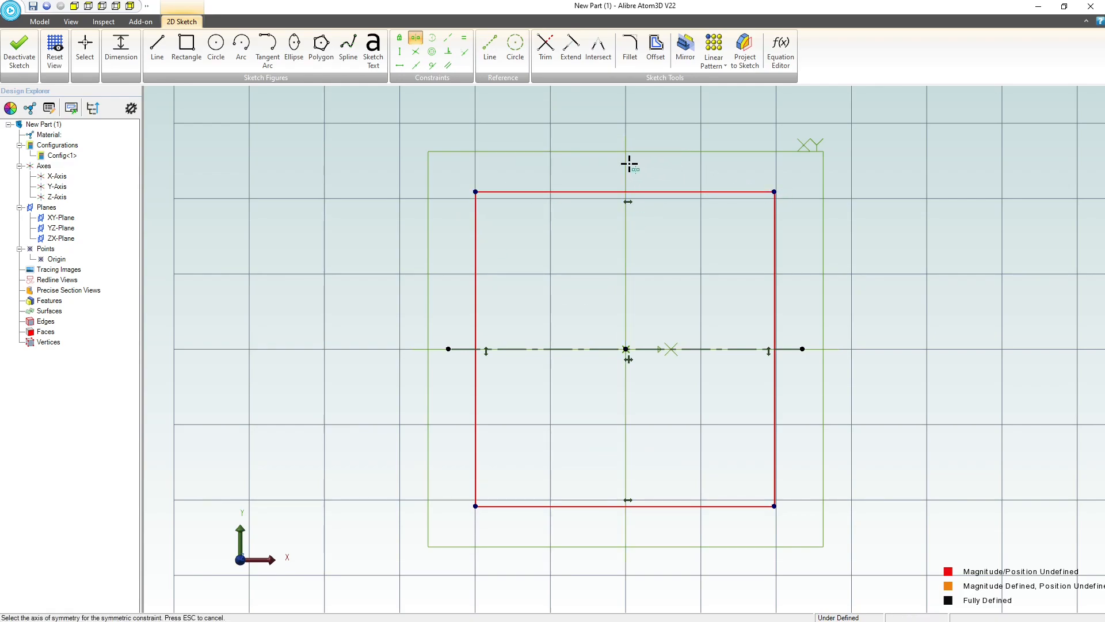
Constrain the rectangle's two upper corners to be symmetric about the Y-Axis, and pull a corner to make it narrower and taller
{"action": "left_click", "coordinate": [626, 166]}
{"action": "left_click", "coordinate": [769, 190]}
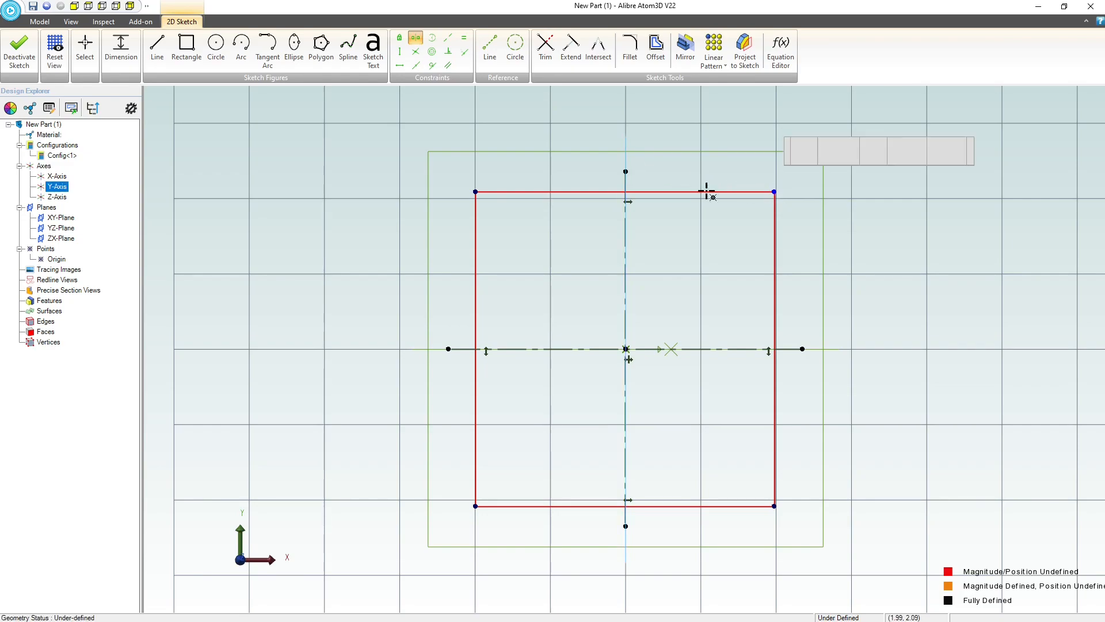
{"action": "left_click", "coordinate": [476, 191]}
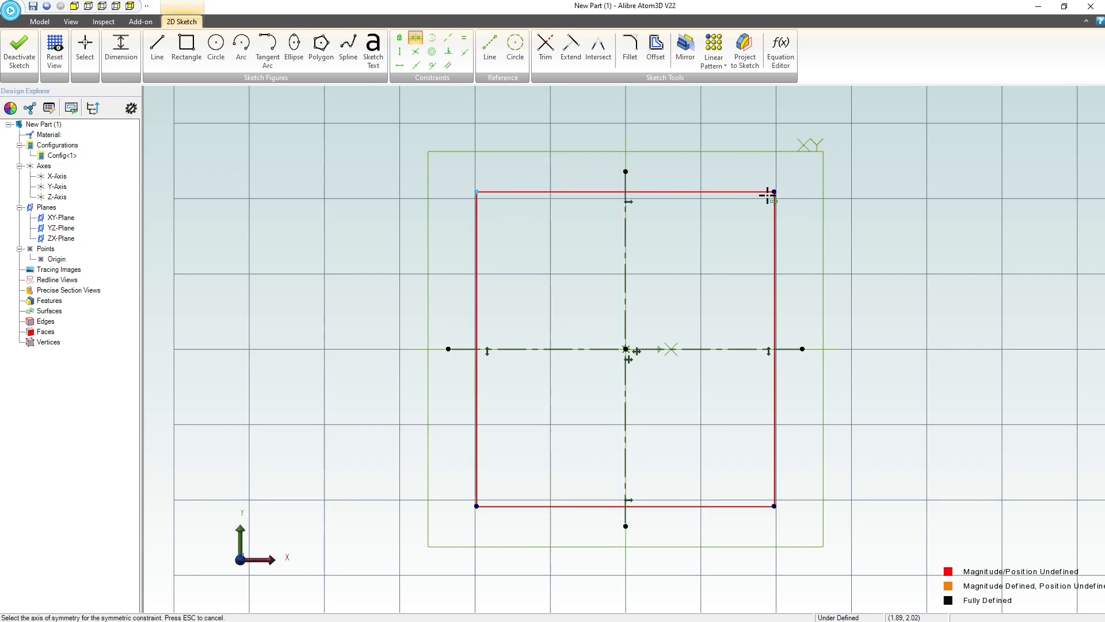
{"action": "key", "text": "Escape"}
{"action": "left_click_drag", "start_coordinate": [775, 191], "coordinate": [759, 172]}
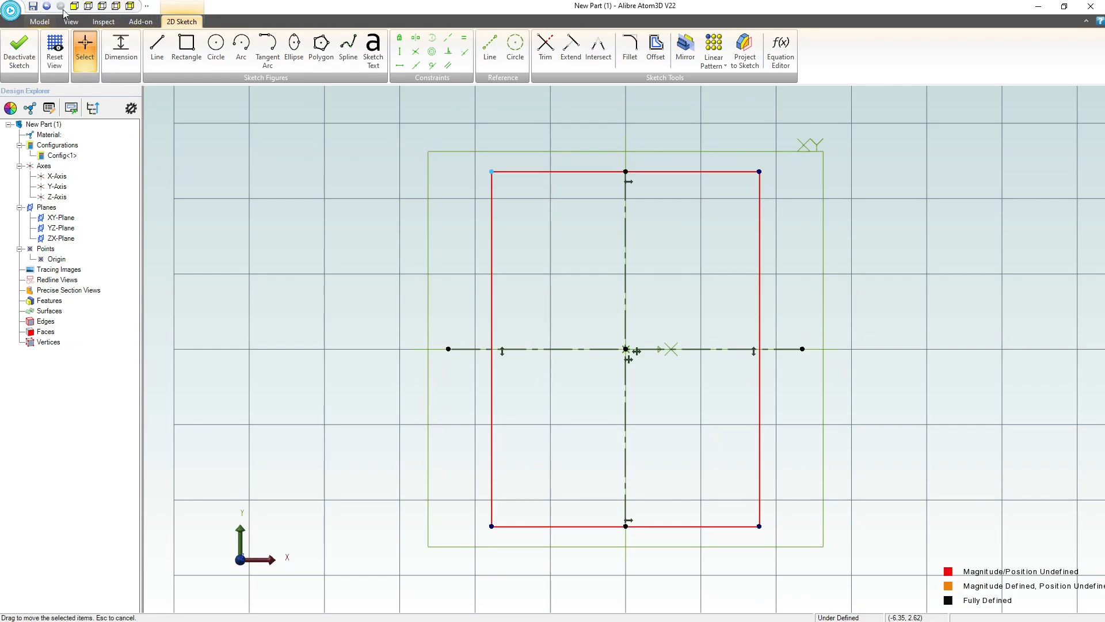
Fillet the upper-left and lower-left corners of the rectangle with a .500 inch radius
{"action": "left_click", "coordinate": [121, 48]}
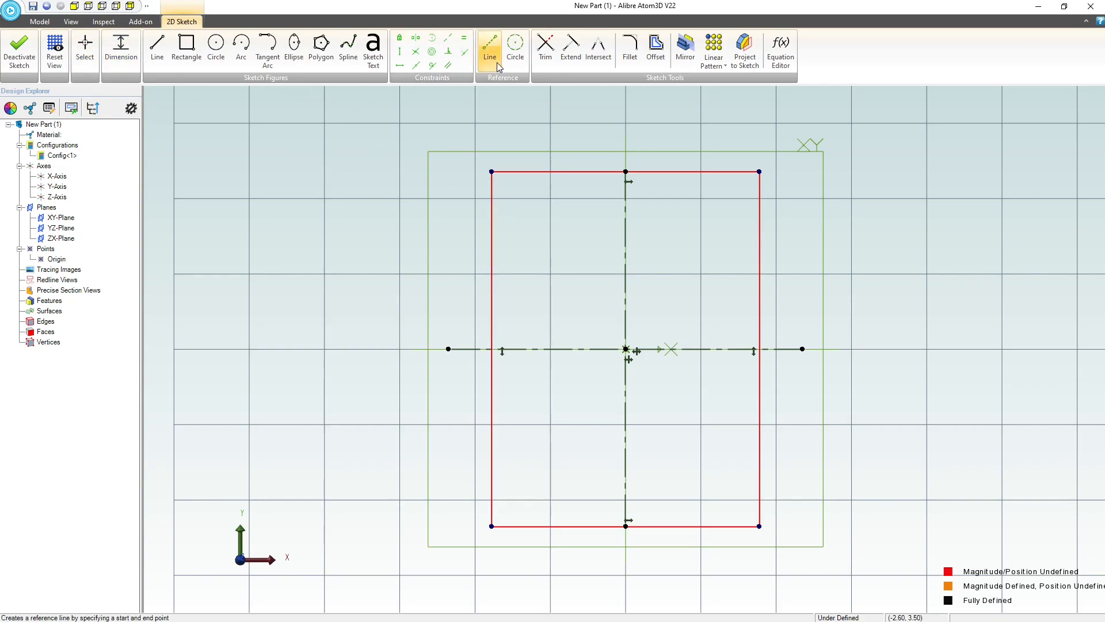
{"action": "left_click", "coordinate": [629, 49]}
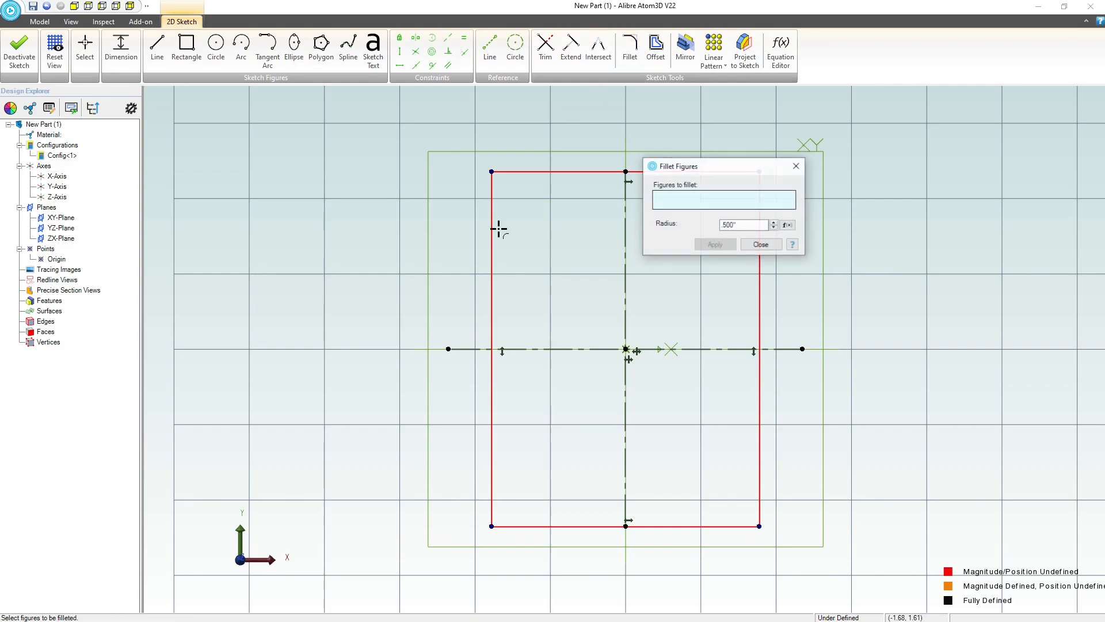
{"action": "left_click", "coordinate": [492, 202]}
{"action": "left_click", "coordinate": [522, 172]}
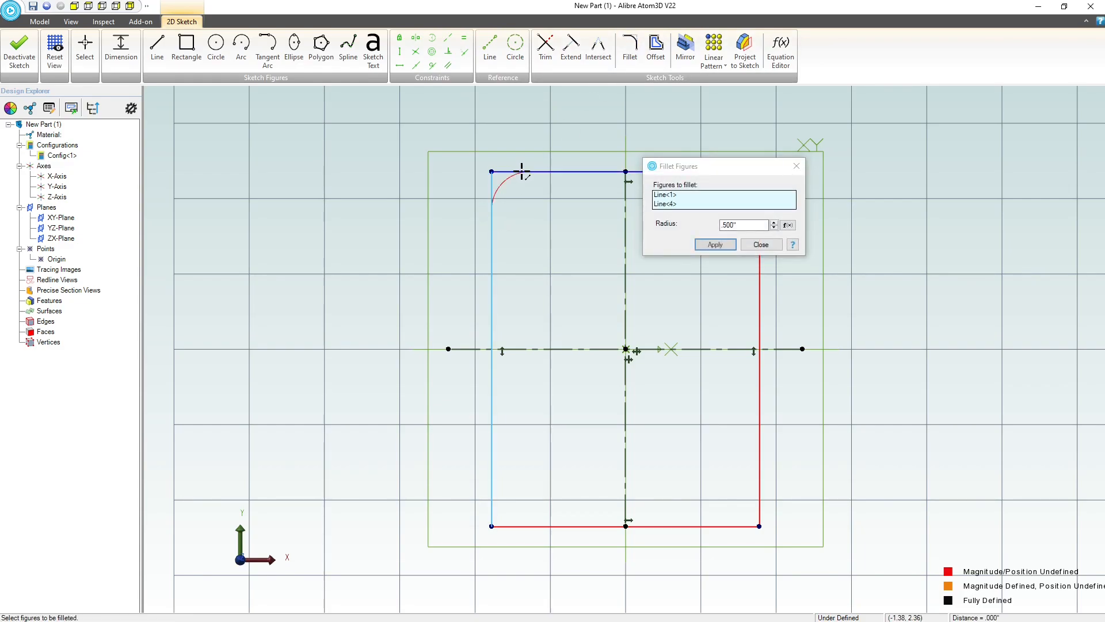
{"action": "scroll", "coordinate": [520, 217], "scroll_direction": "down", "scroll_amount": 1}
{"action": "left_click", "coordinate": [714, 244]}
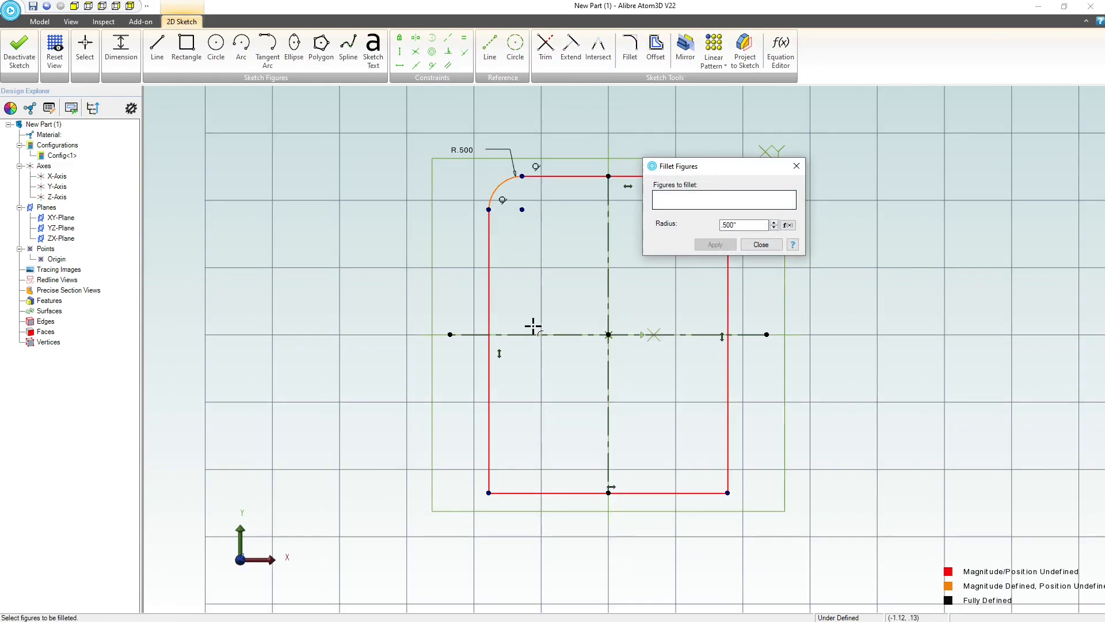
{"action": "left_click", "coordinate": [486, 298]}
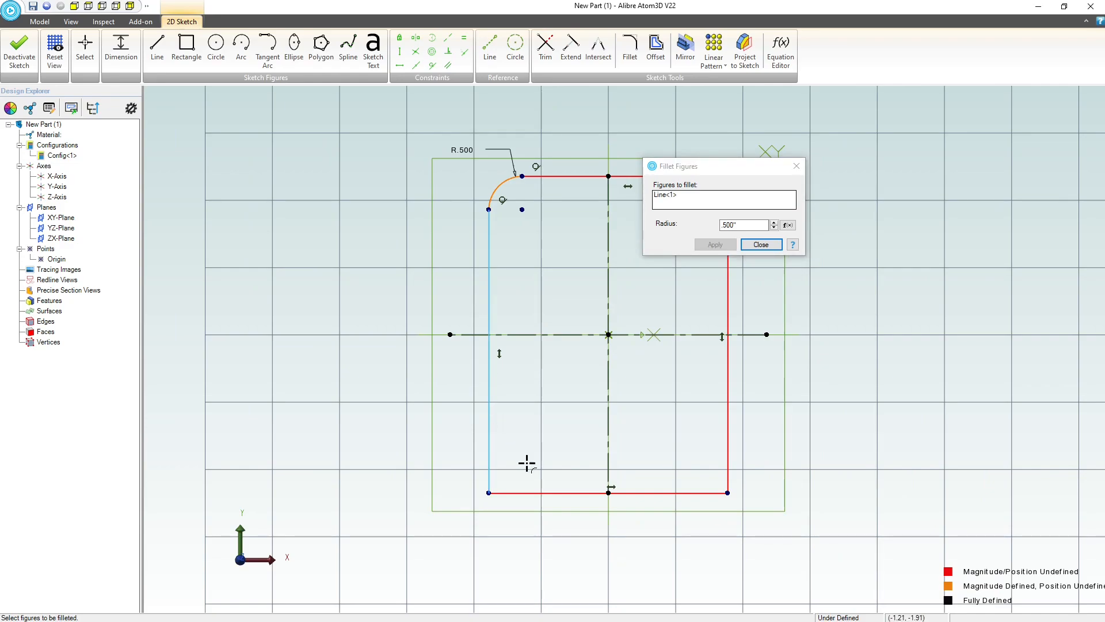
{"action": "left_click", "coordinate": [525, 492]}
{"action": "left_click", "coordinate": [716, 245]}
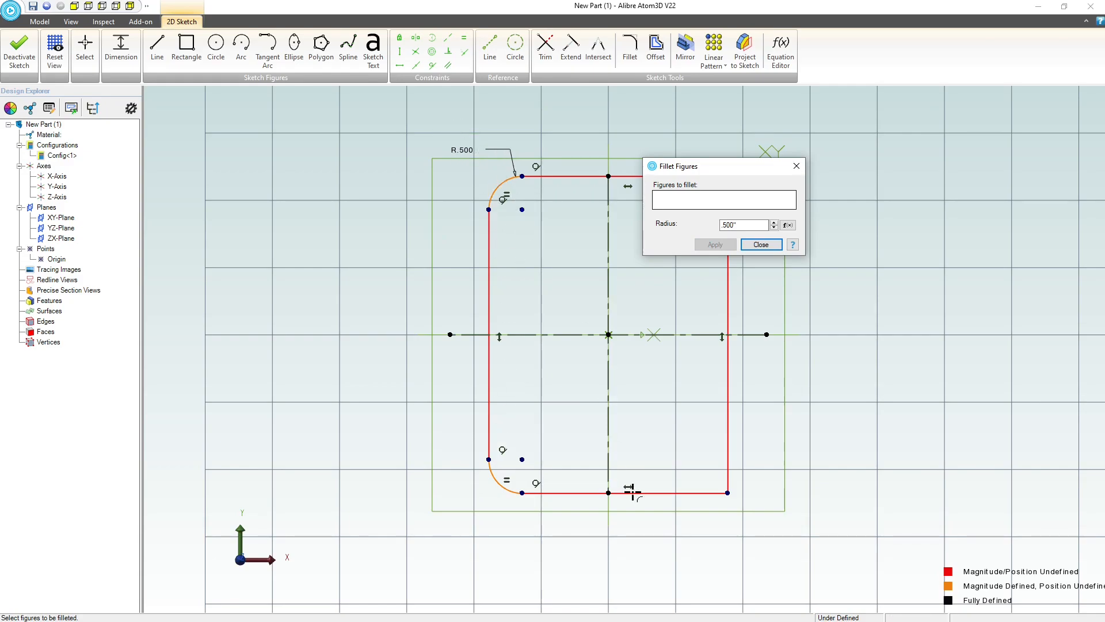
Fillet the lower-right and upper-right corners of the rectangle with a .500 inch radius
{"action": "left_click", "coordinate": [693, 492]}
{"action": "left_click", "coordinate": [728, 448]}
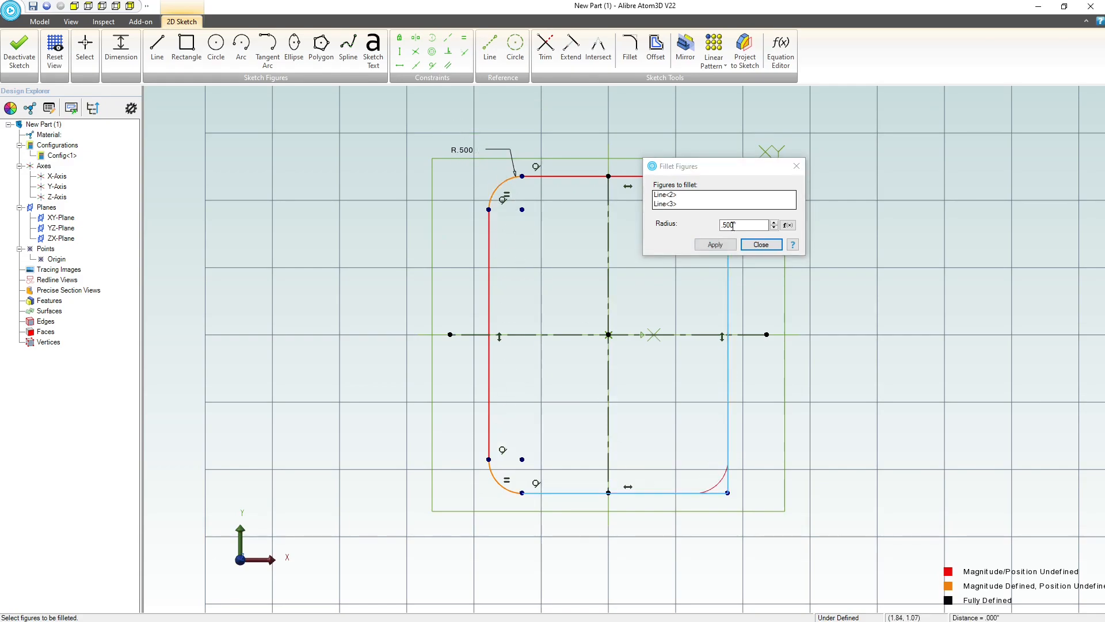
{"action": "left_click", "coordinate": [715, 244]}
{"action": "left_click_drag", "start_coordinate": [788, 166], "coordinate": [387, 158]}
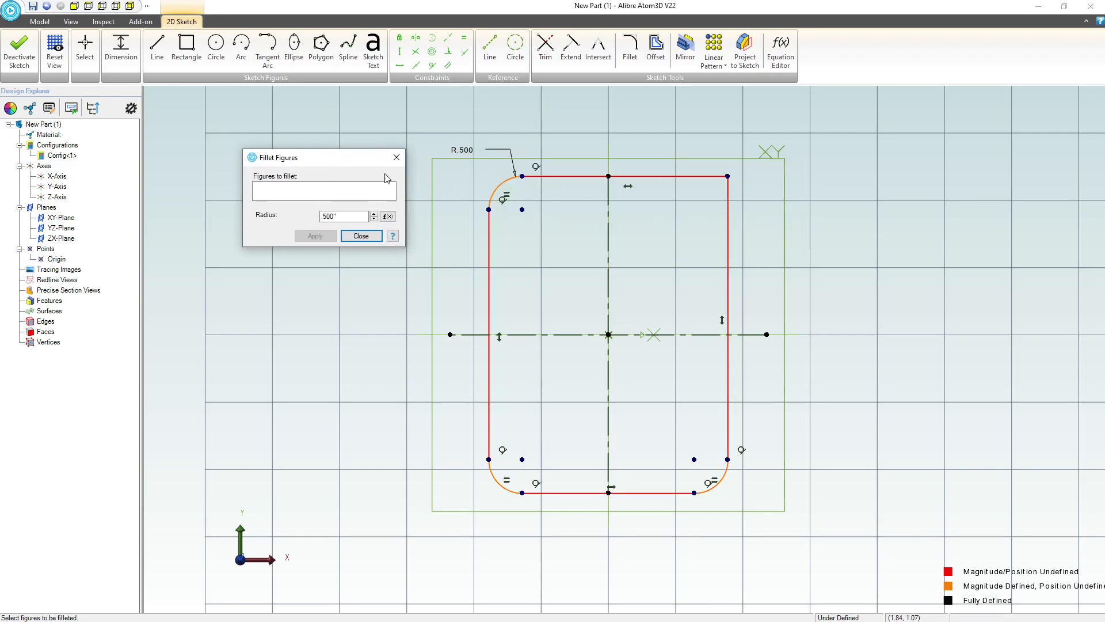
{"action": "left_click", "coordinate": [675, 176]}
{"action": "left_click", "coordinate": [728, 196]}
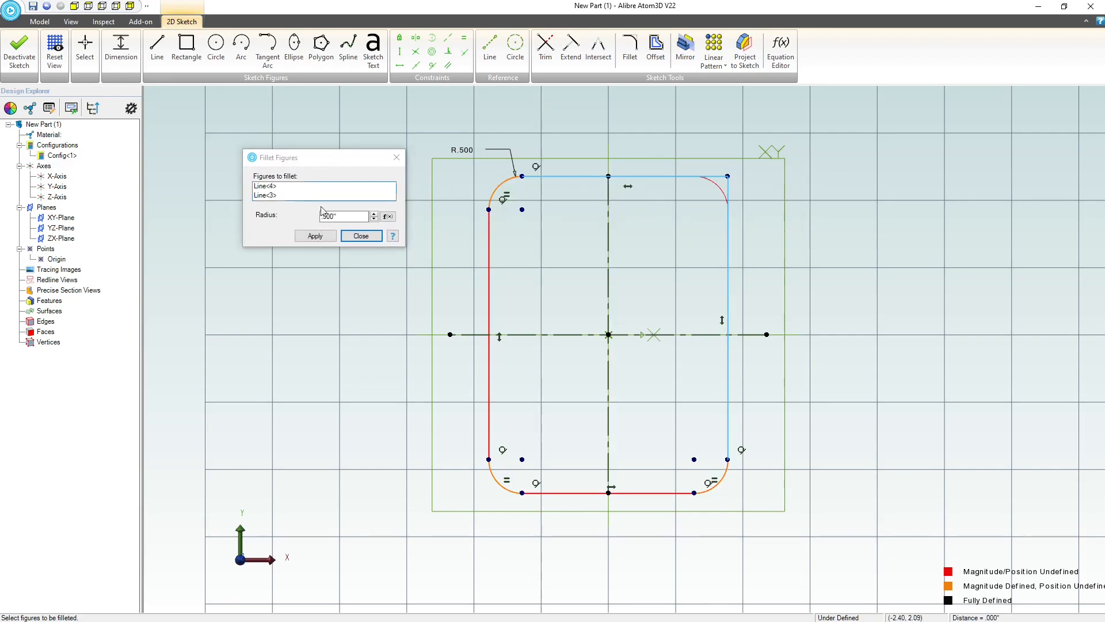
{"action": "left_click", "coordinate": [316, 236]}
{"action": "left_click", "coordinate": [361, 236]}
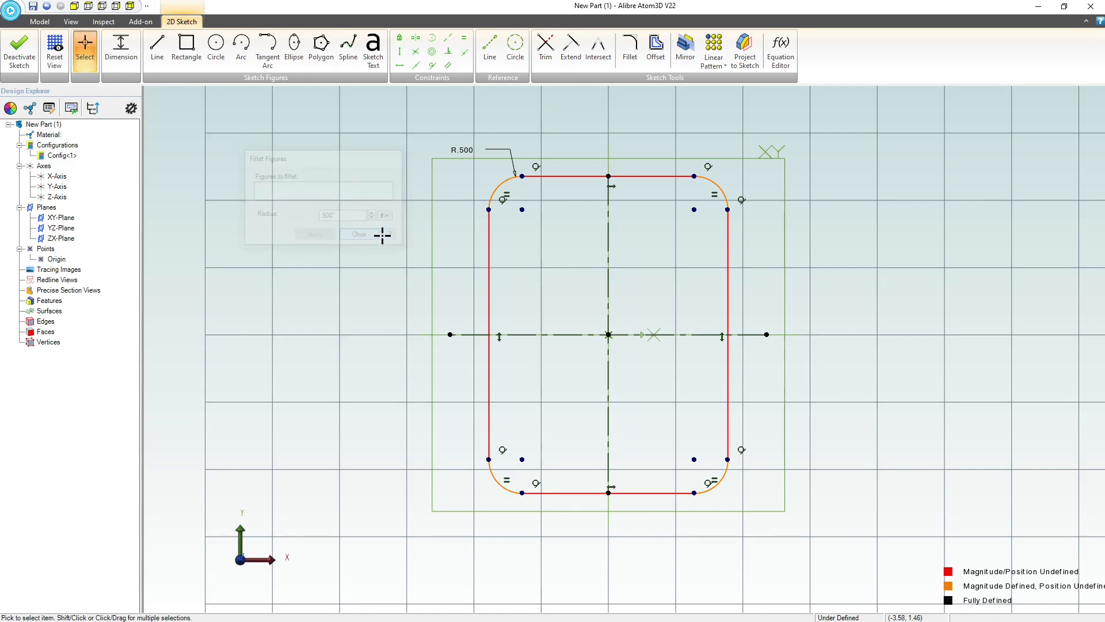
Set the radius of the corner fillets to .125 inches
{"action": "double_click", "coordinate": [473, 151]}
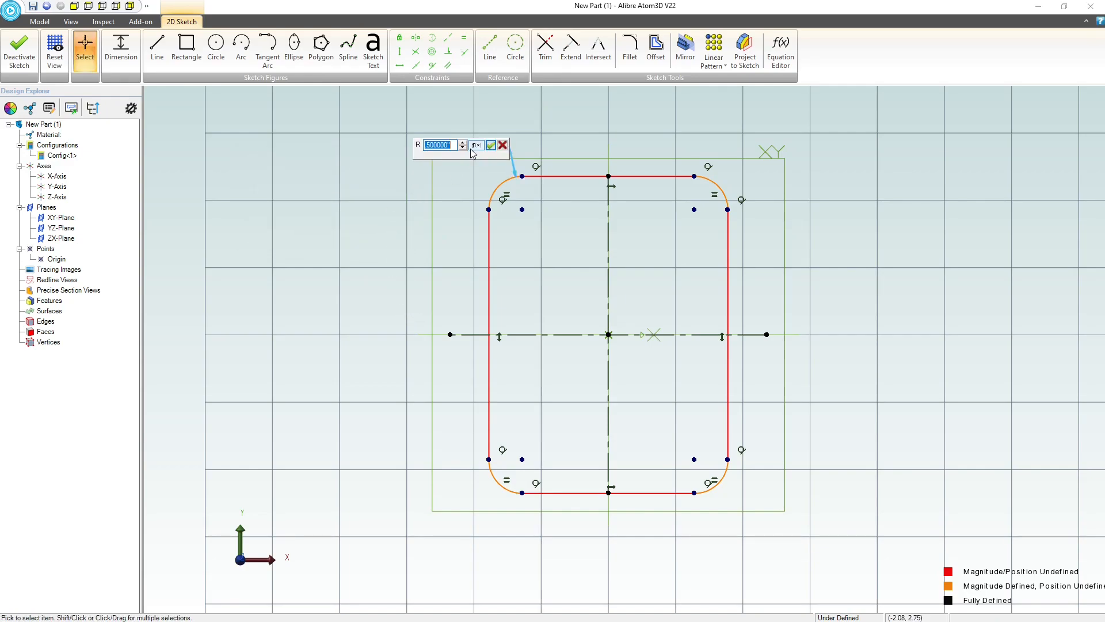
{"action": "type", "text": ".125"}
{"action": "key", "text": "Return"}
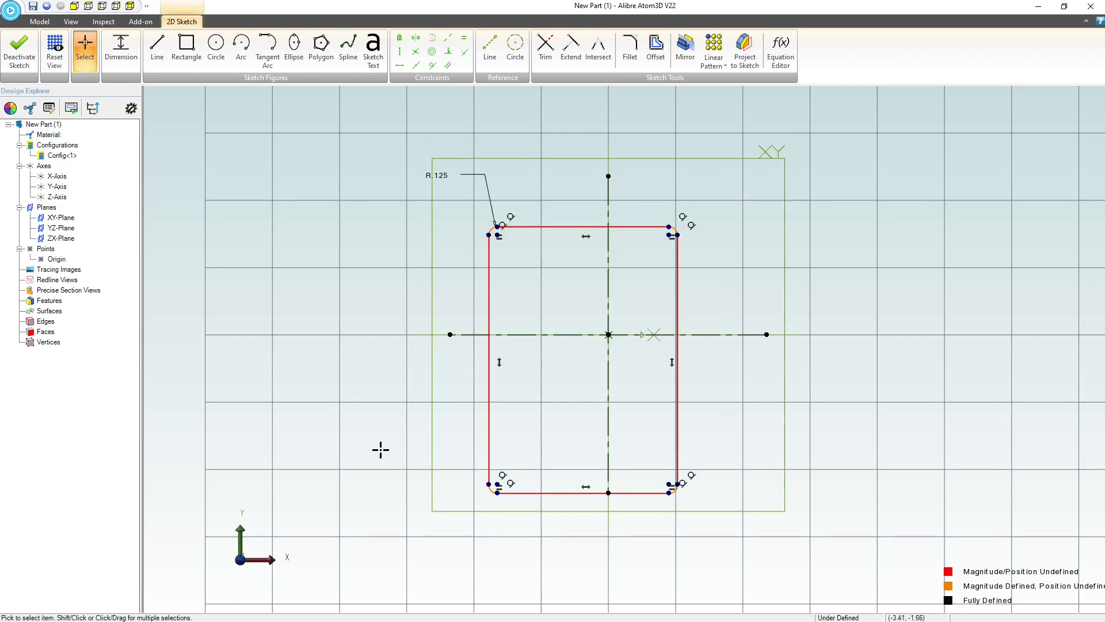
Add a horizontal dimension below the rounded rectangle that sets its overall width to .82 inches
{"action": "left_click", "coordinate": [128, 49]}
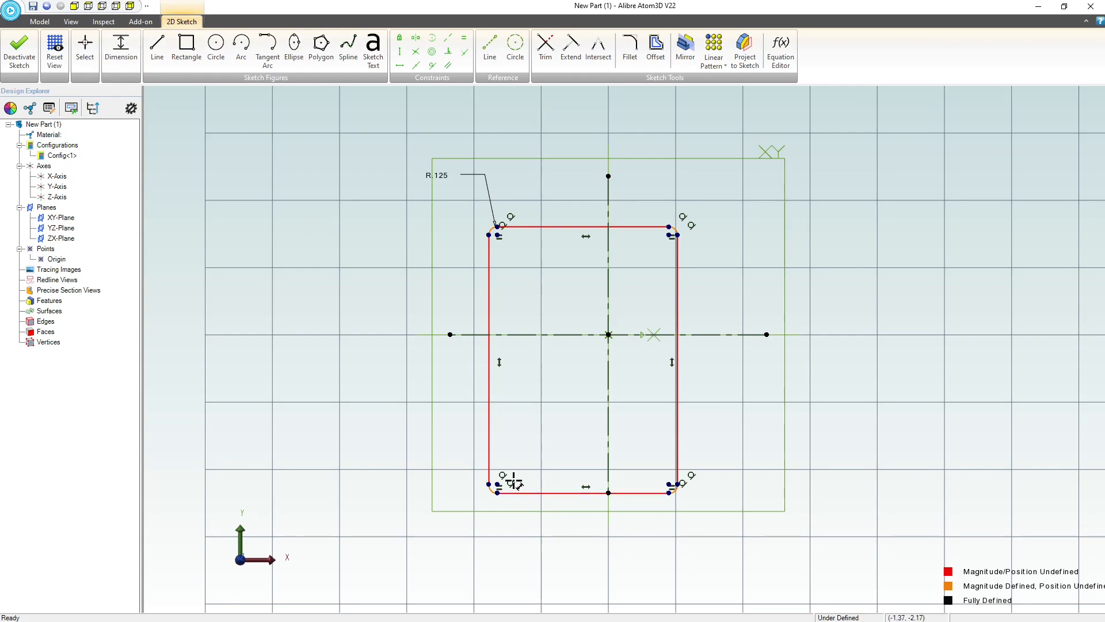
{"action": "left_click", "coordinate": [639, 492]}
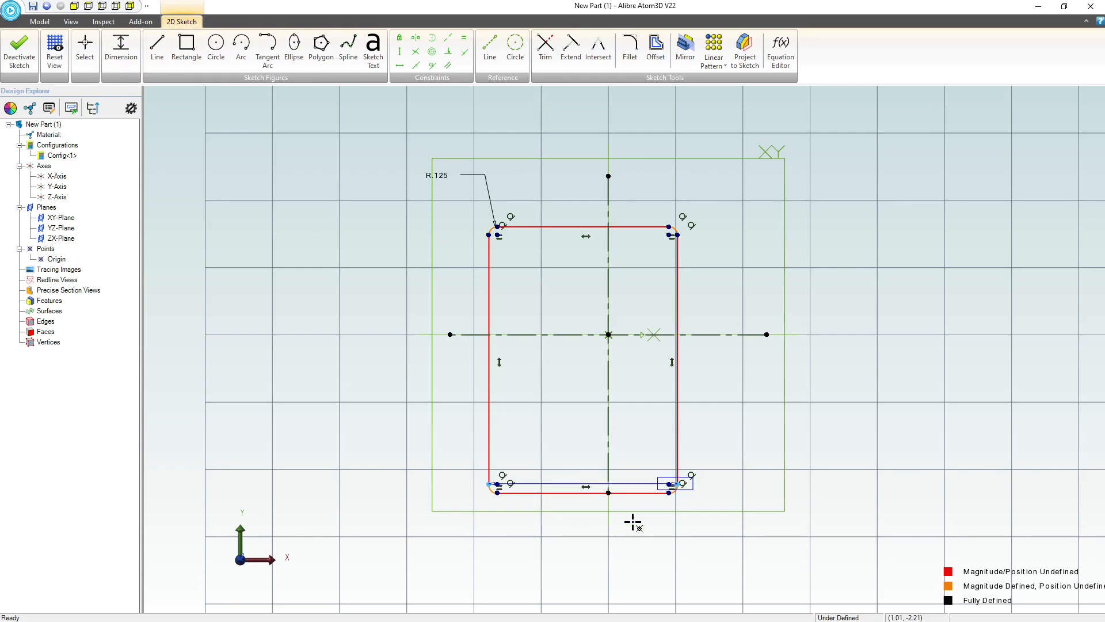
{"action": "left_click", "coordinate": [582, 539]}
{"action": "type", "text": ".82"}
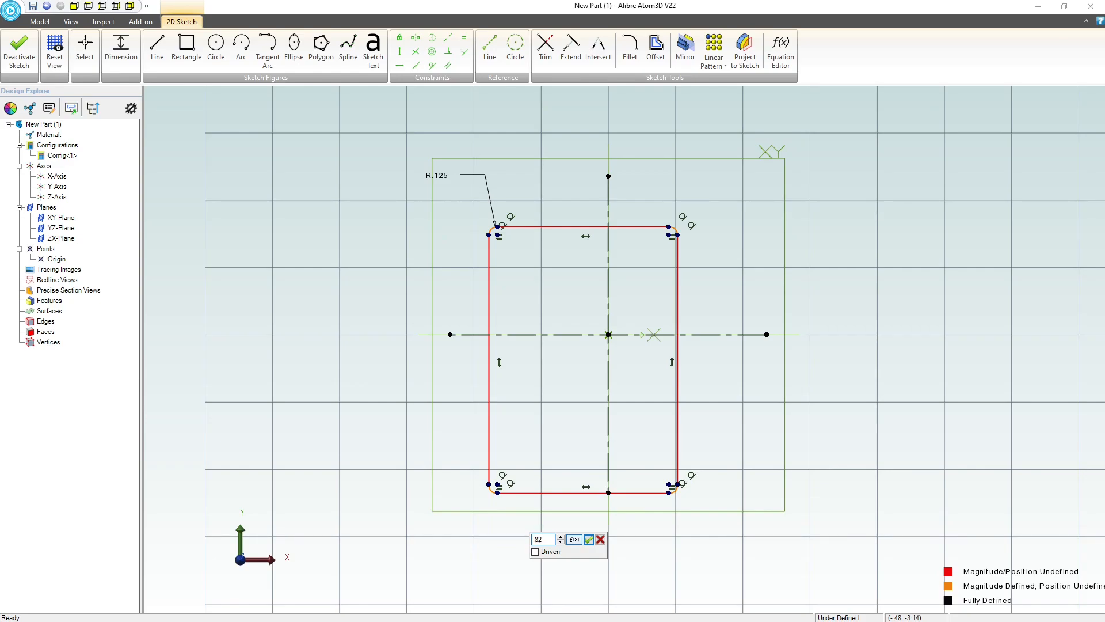
{"action": "key", "text": "Return"}
{"action": "key", "text": "Escape"}
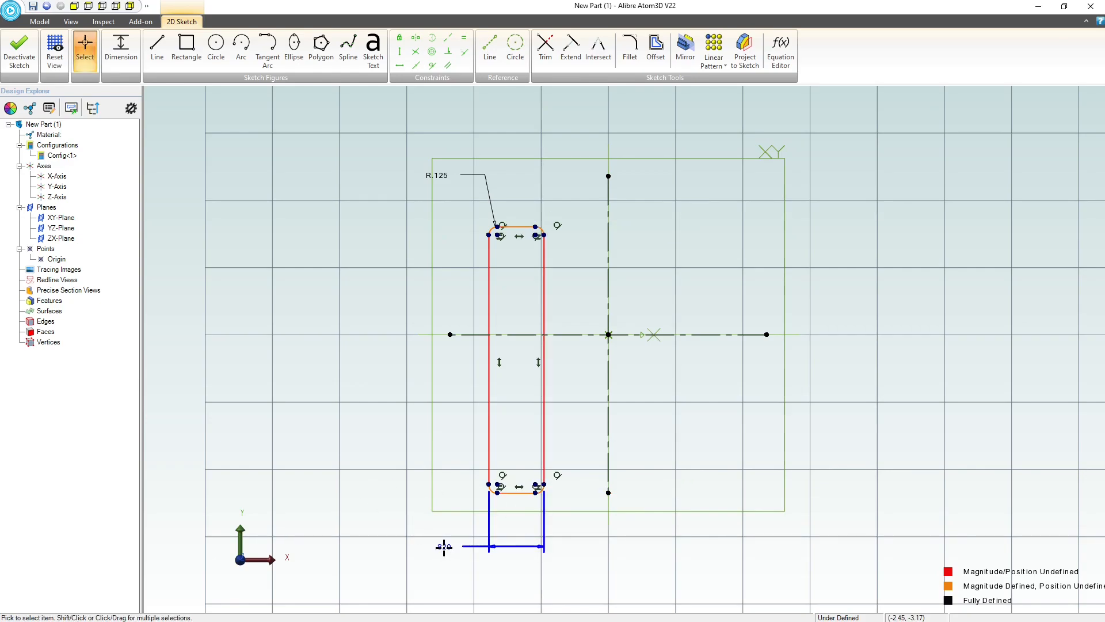
Set the rounded rectangle's width dimension to .825 inches
{"action": "double_click", "coordinate": [444, 547]}
{"action": "type", "text": ".8"}
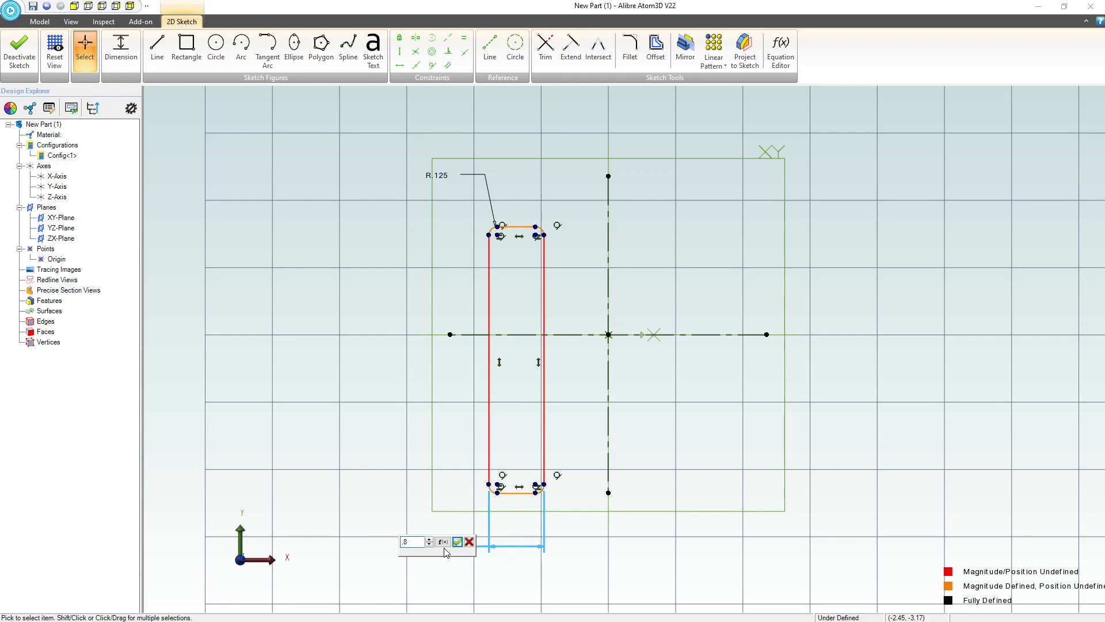
{"action": "type", "text": "25"}
{"action": "key", "text": "Return"}
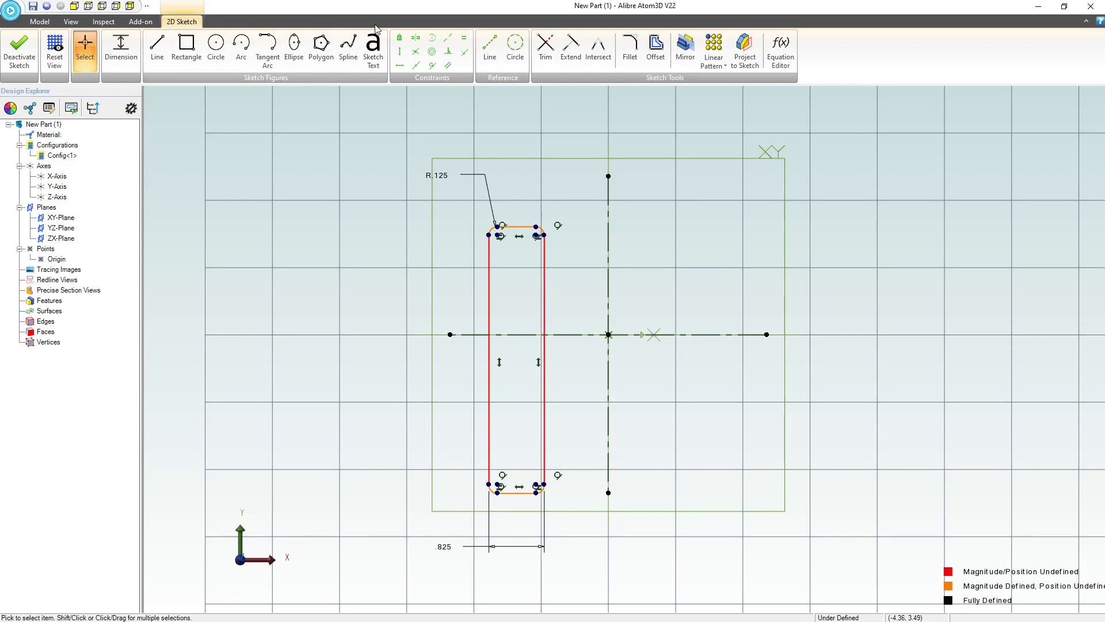
Apply an equal constraint between the left and bottom lines to make the rounded rectangle square
{"action": "left_click", "coordinate": [464, 38]}
{"action": "left_click", "coordinate": [488, 412]}
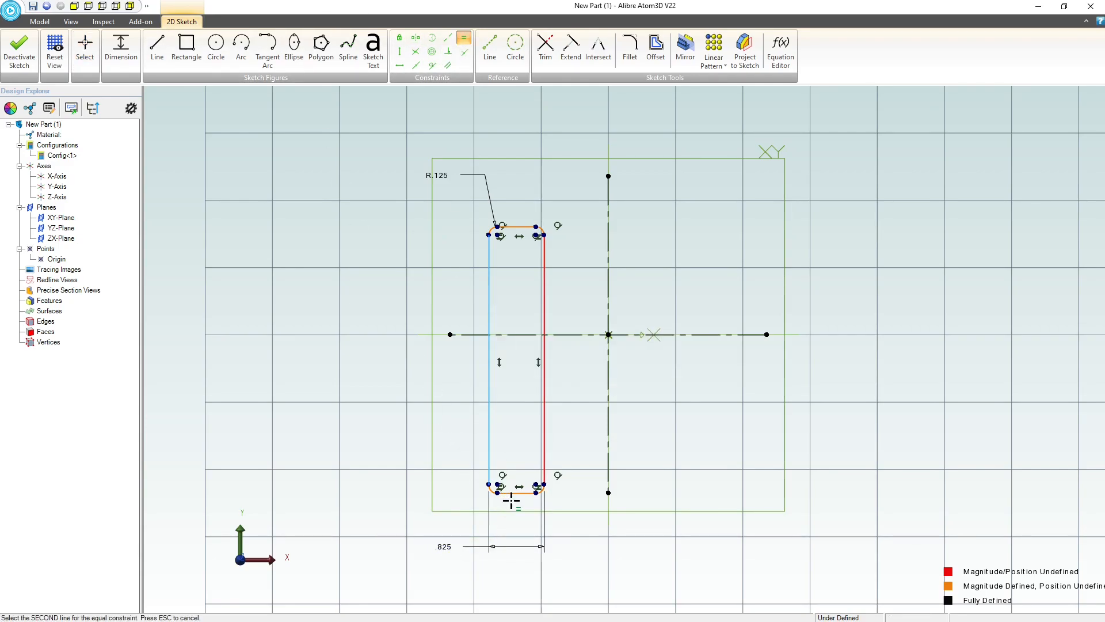
{"action": "left_click", "coordinate": [511, 493]}
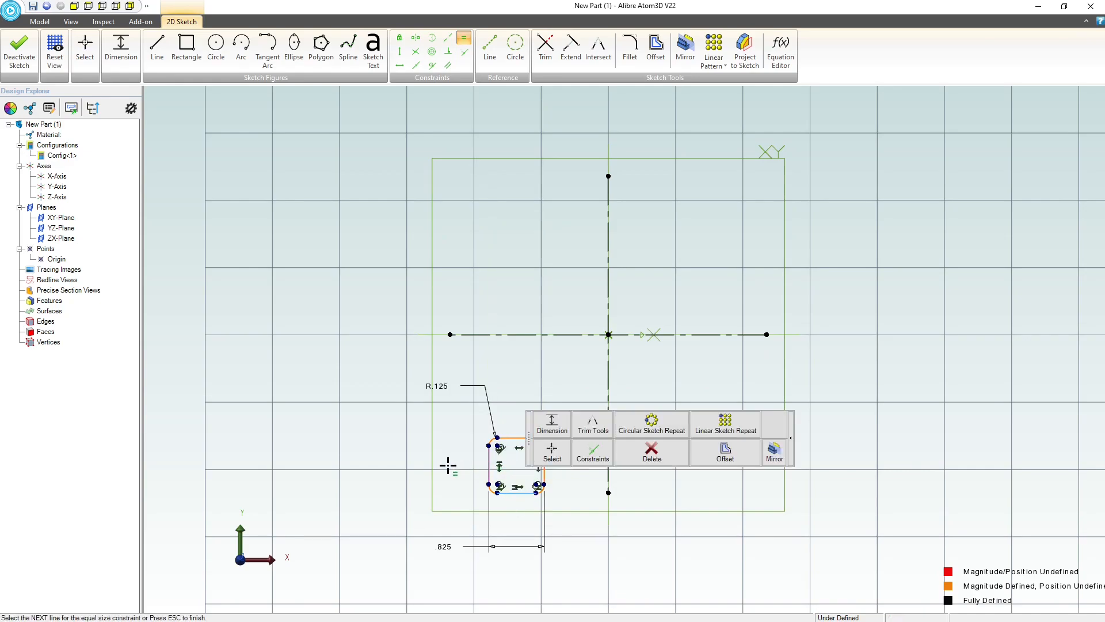
{"action": "key", "text": "Escape"}
{"action": "scroll", "coordinate": [548, 432], "scroll_direction": "up", "scroll_amount": 2}
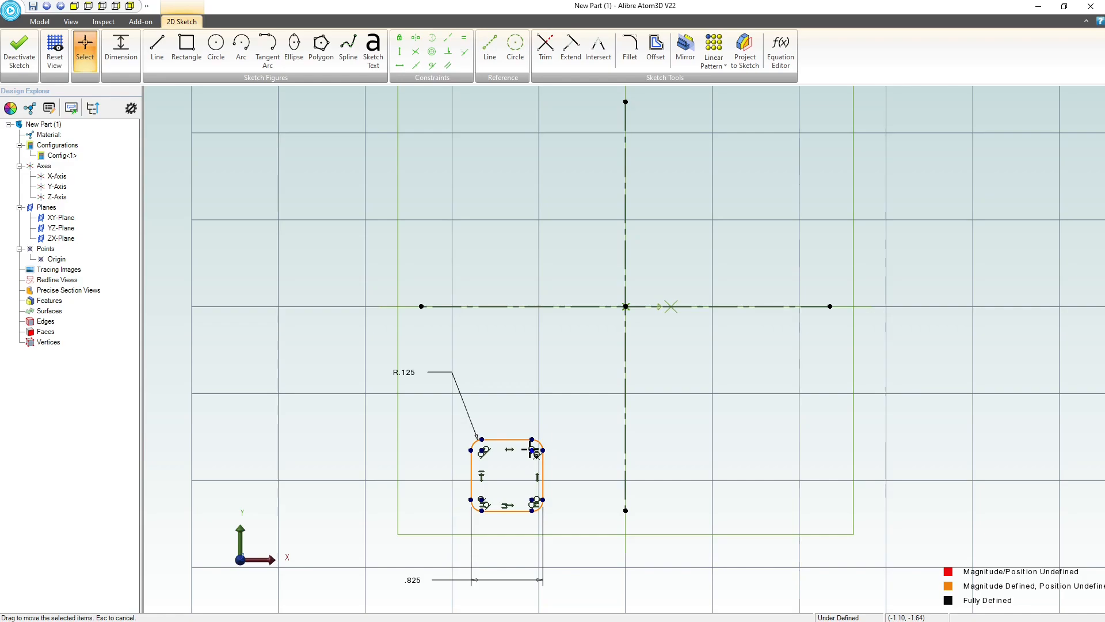
Move the rounded square onto the origin and make its left corner centers symmetric about the horizontal reference line
{"action": "mouse_move", "coordinate": [531, 450]}
{"action": "left_mouse_down"}
{"action": "mouse_move", "coordinate": [650, 320]}
{"action": "mouse_move", "coordinate": [651, 282]}
{"action": "left_mouse_up"}
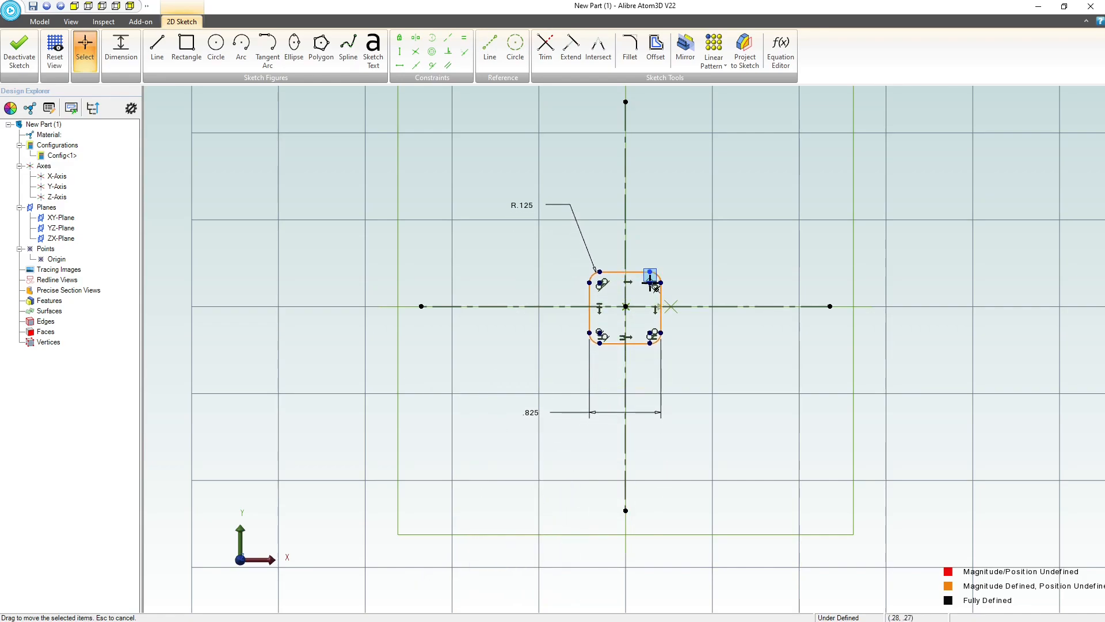
{"action": "scroll", "coordinate": [645, 295], "scroll_direction": "up", "scroll_amount": 6}
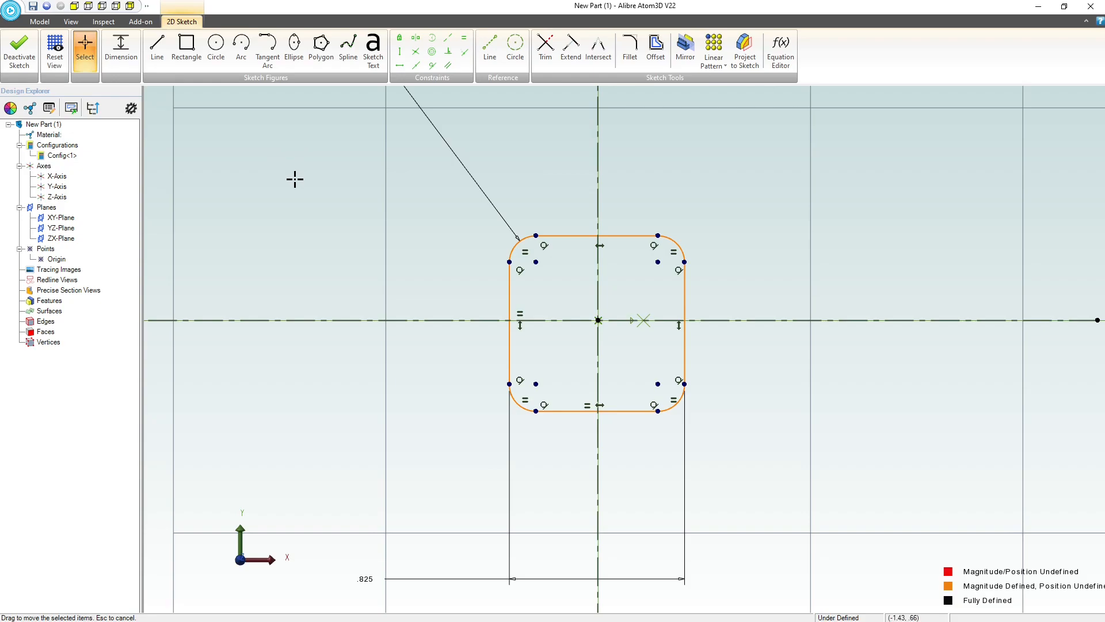
{"action": "left_click", "coordinate": [415, 37]}
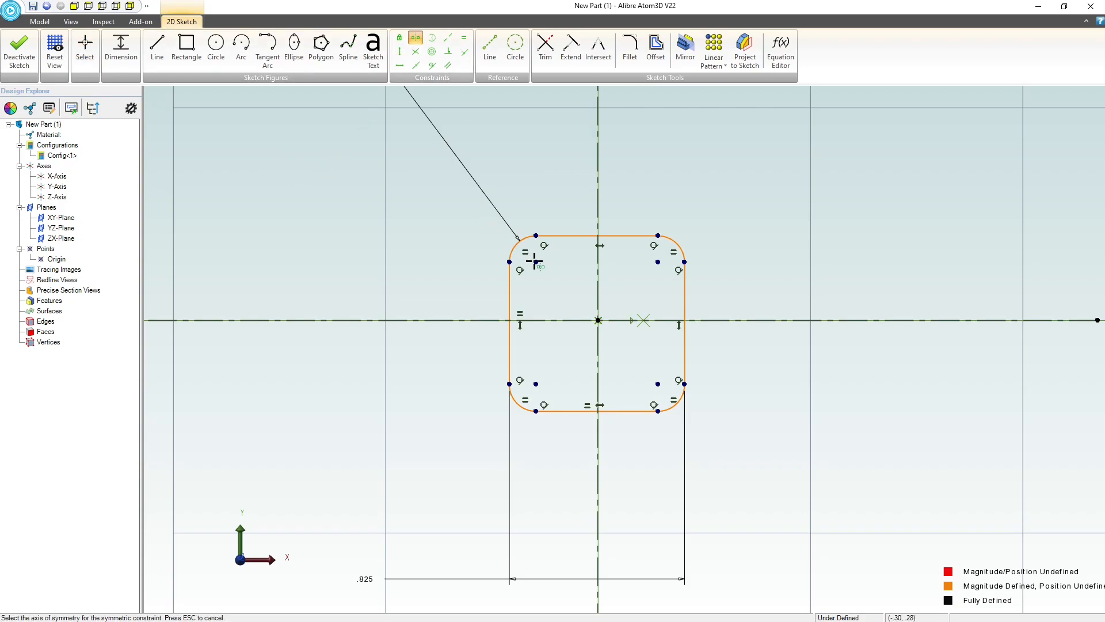
{"action": "left_click", "coordinate": [541, 321]}
{"action": "left_click", "coordinate": [536, 262]}
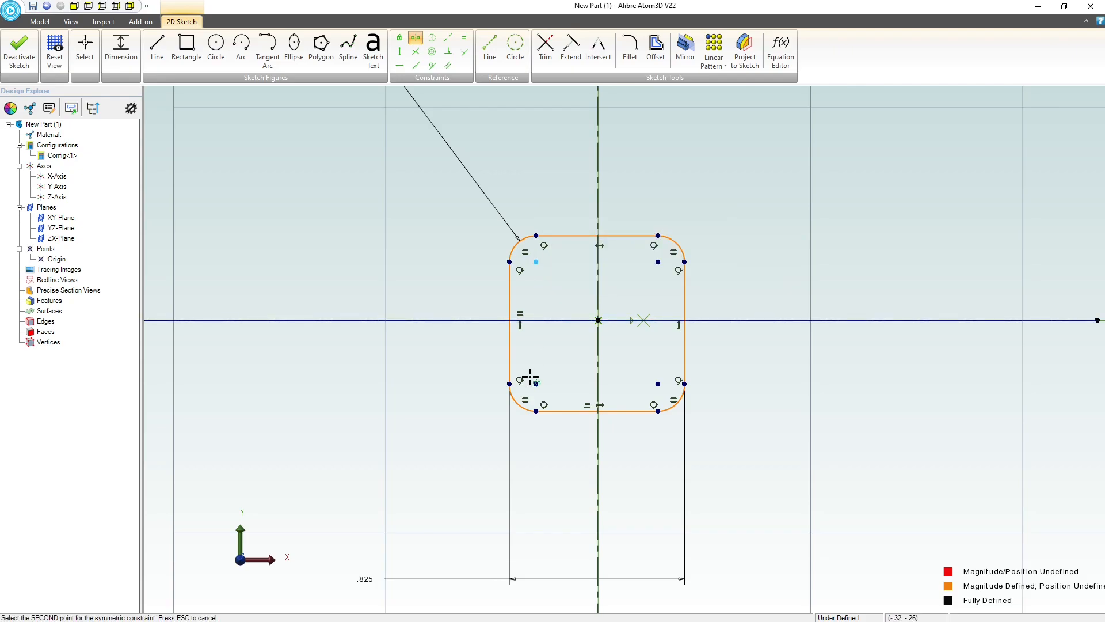
{"action": "left_click", "coordinate": [535, 382]}
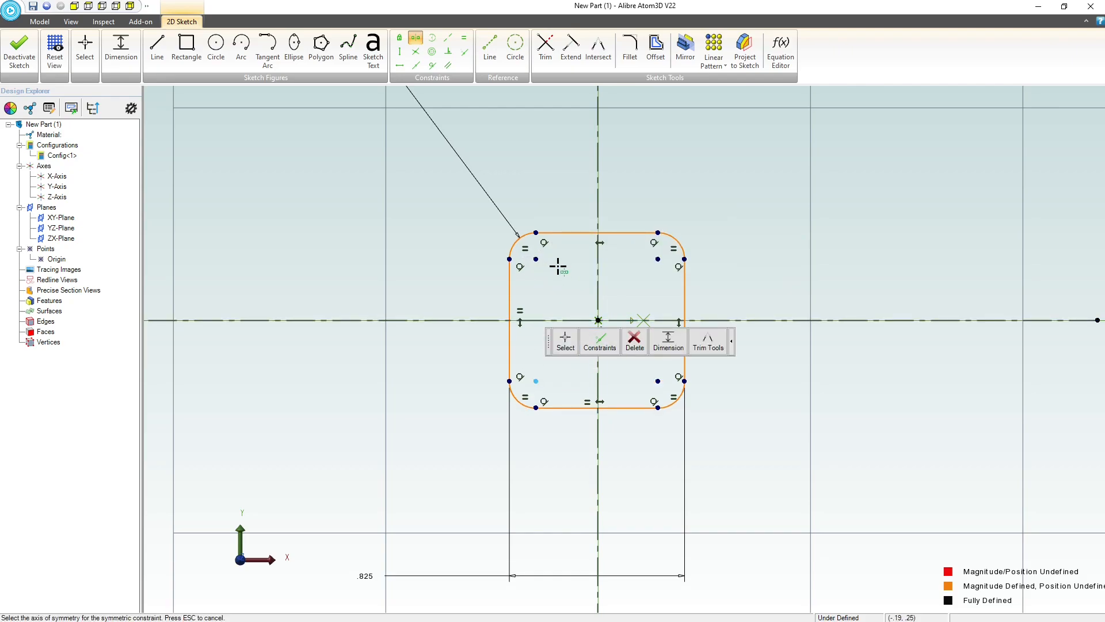
Make the two upper corner centers symmetric about the vertical reference line
{"action": "left_click", "coordinate": [599, 331]}
{"action": "left_click", "coordinate": [535, 259]}
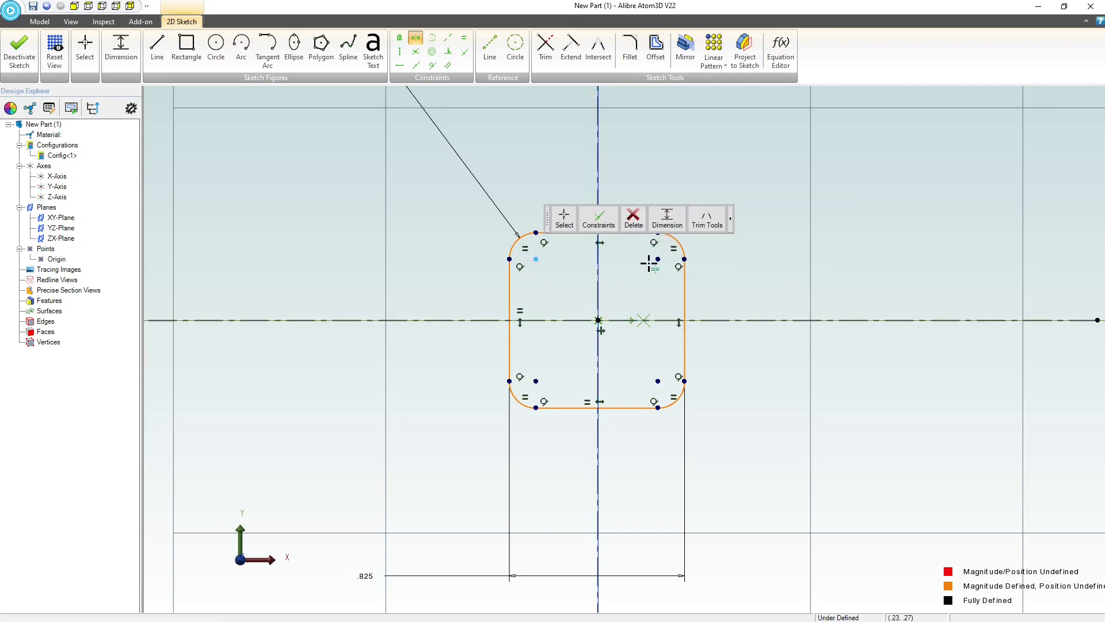
{"action": "left_click", "coordinate": [657, 259]}
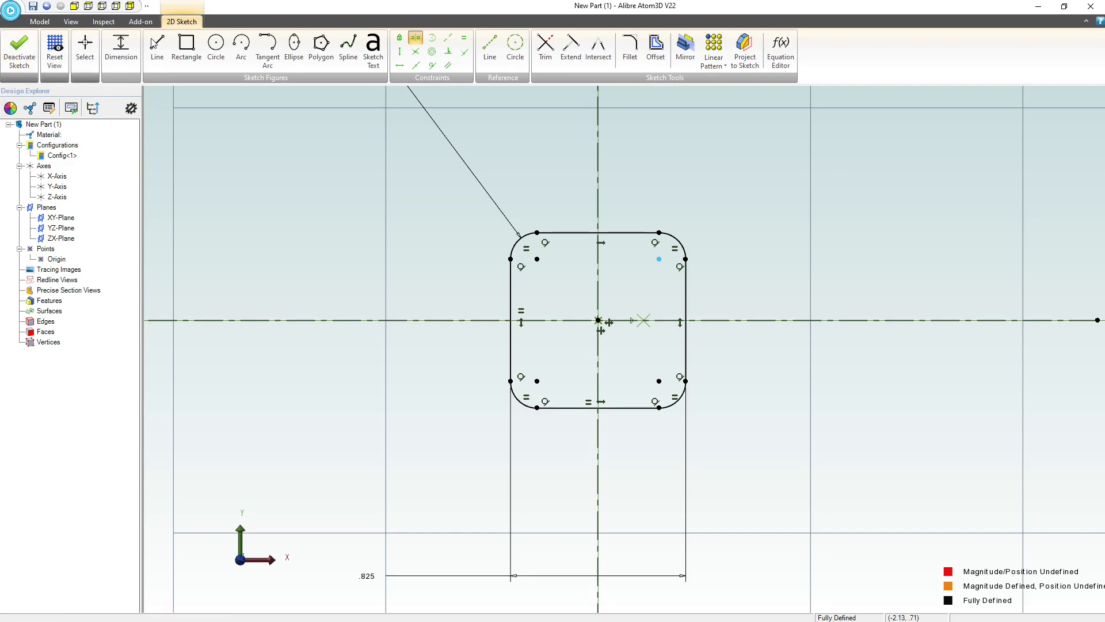
Sketch a circle centered on the horizontal reference line left of the origin, matching the corner fillets' radius
{"action": "left_click", "coordinate": [216, 46]}
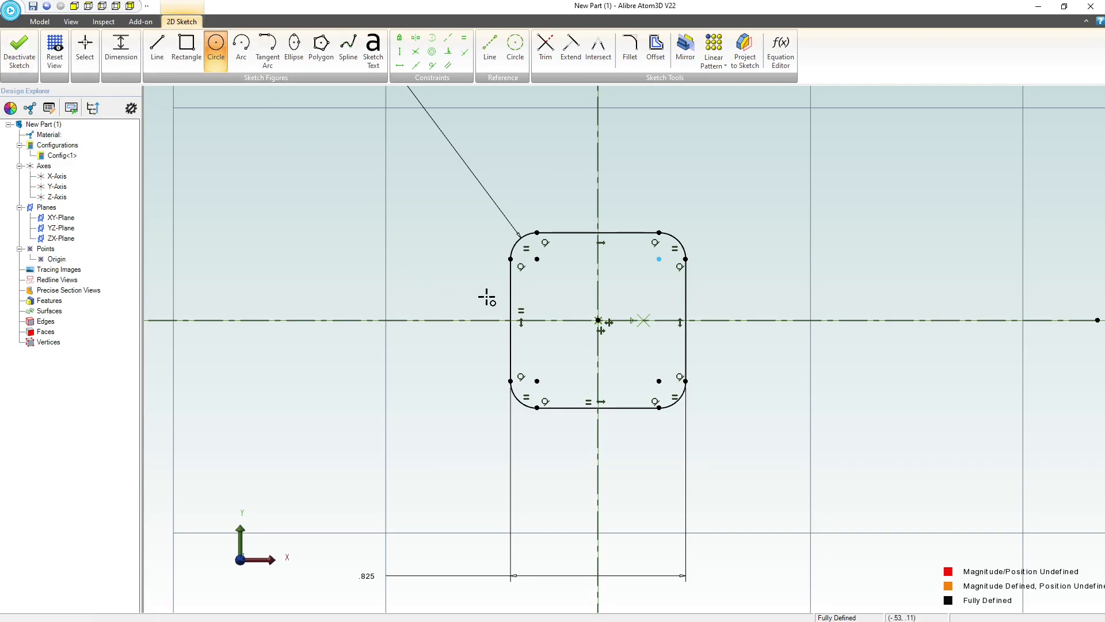
{"action": "left_click", "coordinate": [554, 320]}
{"action": "left_click", "coordinate": [580, 320]}
{"action": "key", "text": "Escape"}
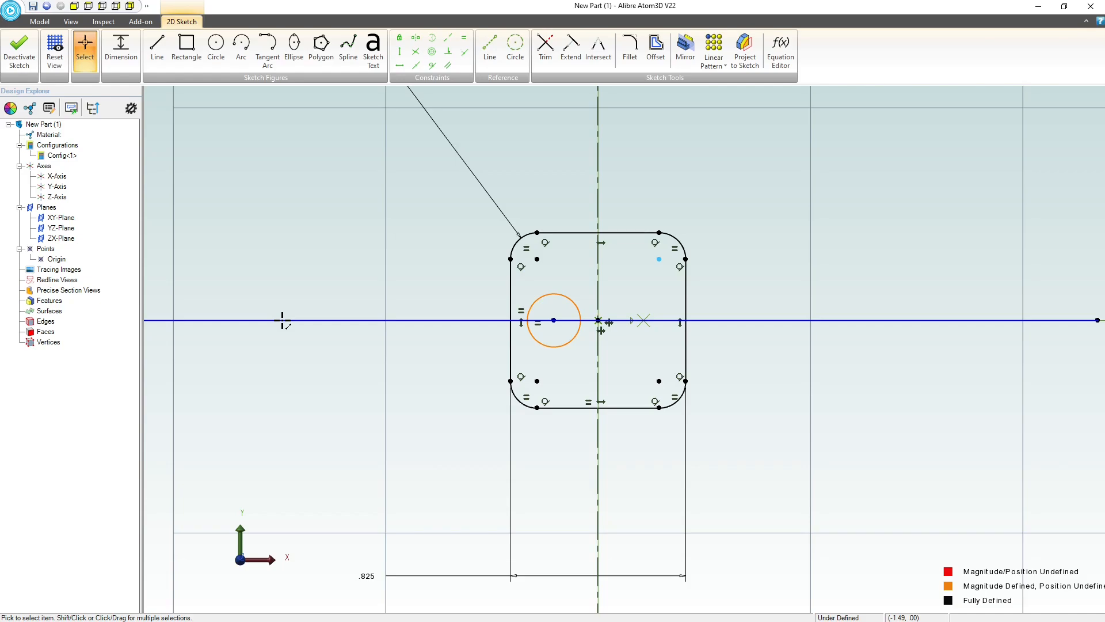
{"action": "left_click", "coordinate": [121, 49]}
{"action": "left_click", "coordinate": [511, 289]}
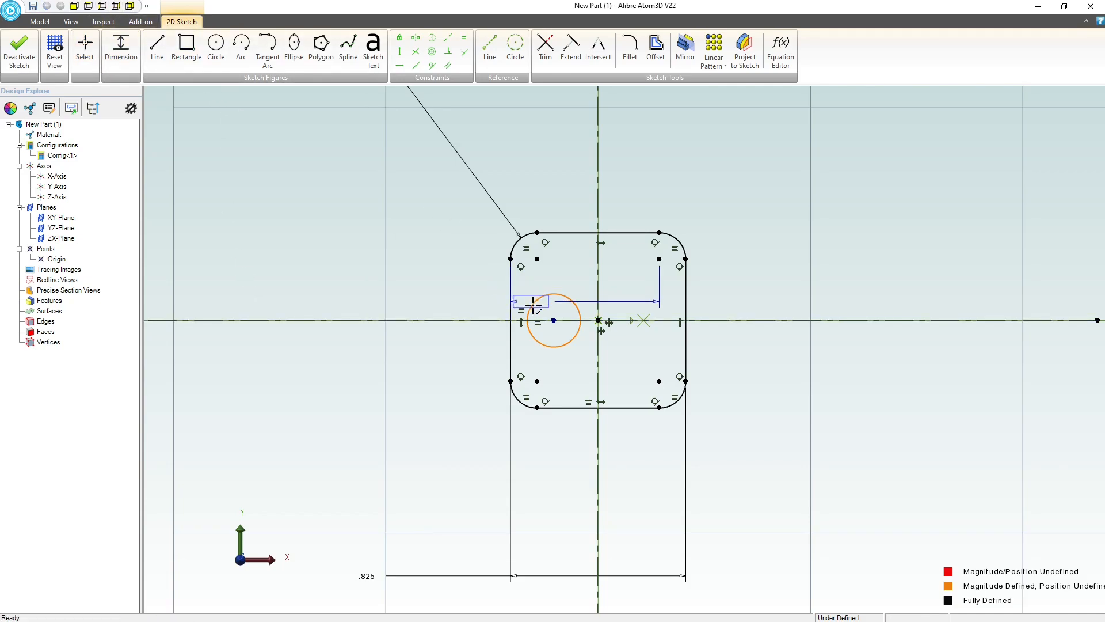
{"action": "key", "text": "Escape"}
{"action": "key", "text": "Escape"}
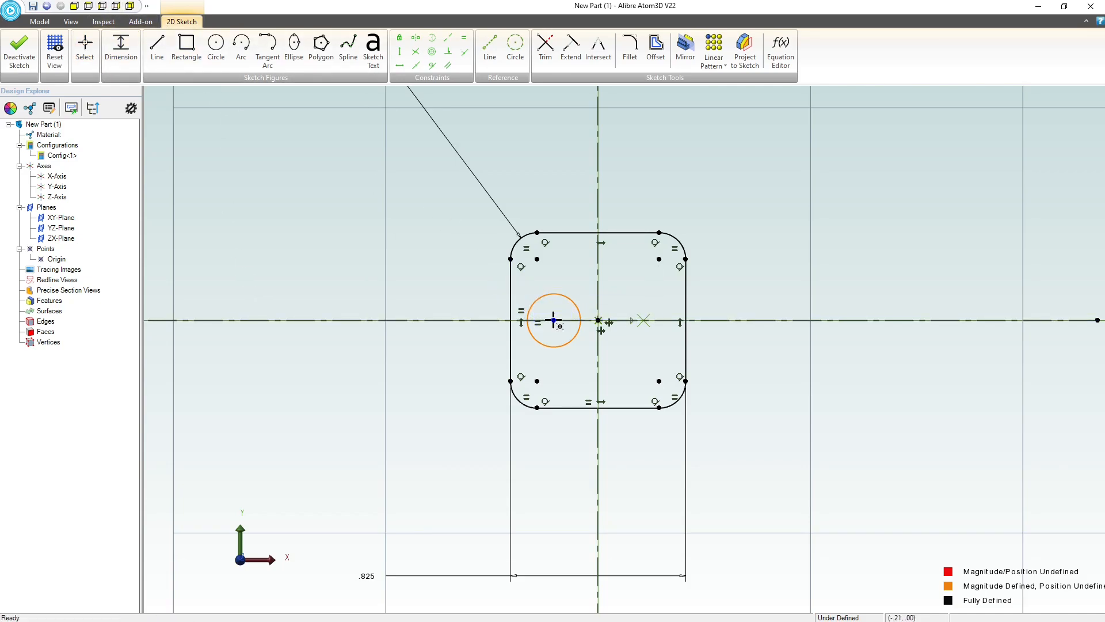
Dimension the horizontal distance from the square's left edge to the circle's center at .254 inches
{"action": "left_click", "coordinate": [121, 49]}
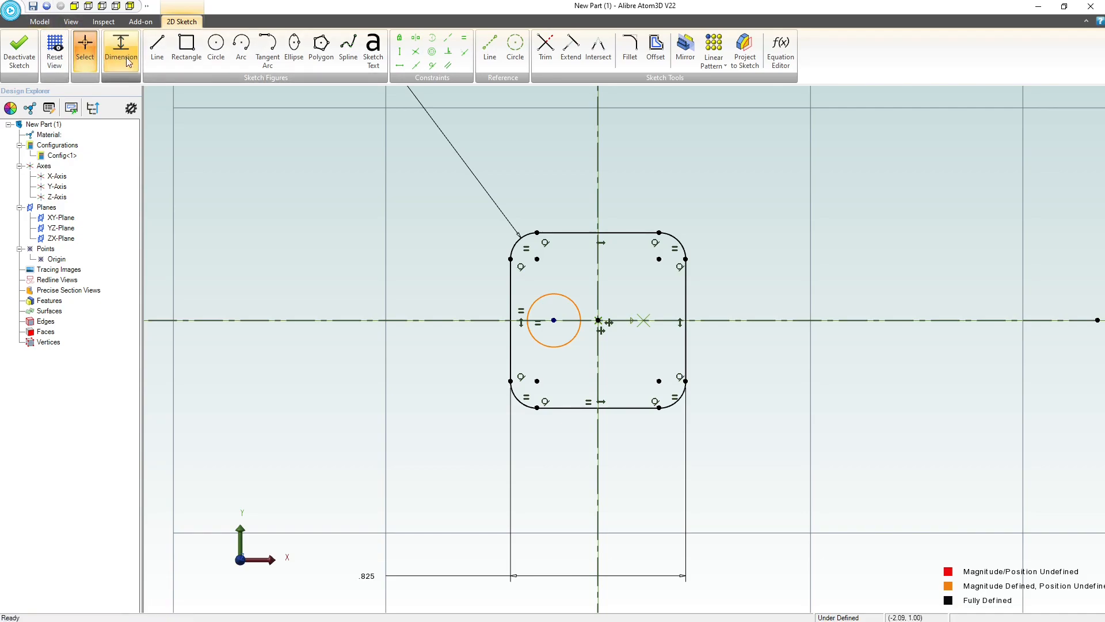
{"action": "left_click", "coordinate": [510, 290]}
{"action": "left_click", "coordinate": [554, 320]}
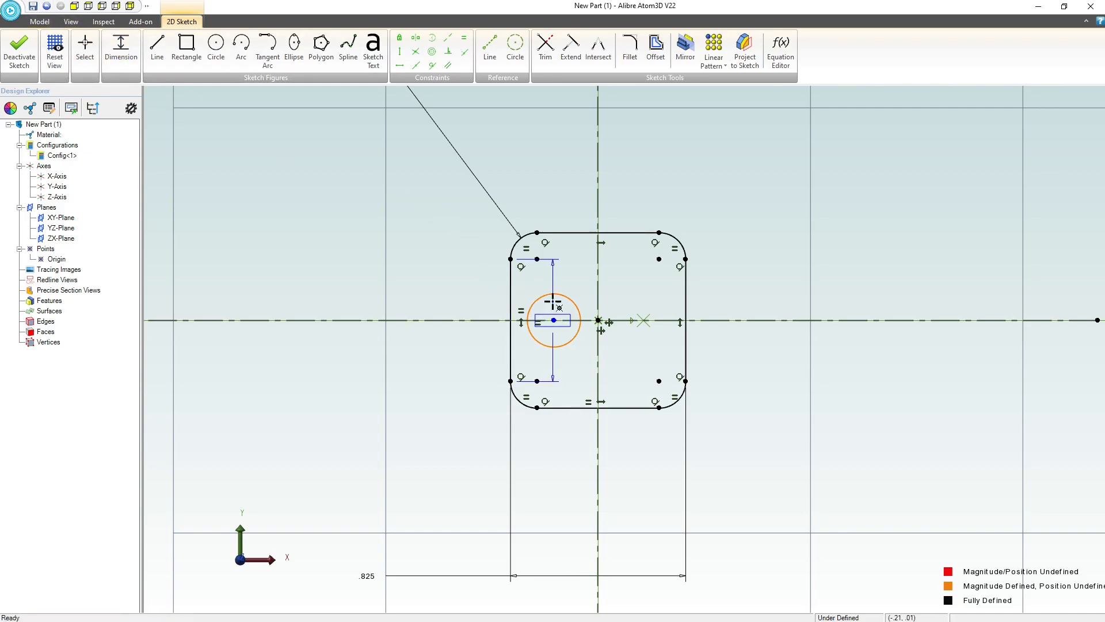
{"action": "left_click", "coordinate": [531, 198]}
{"action": "type", "text": "."}
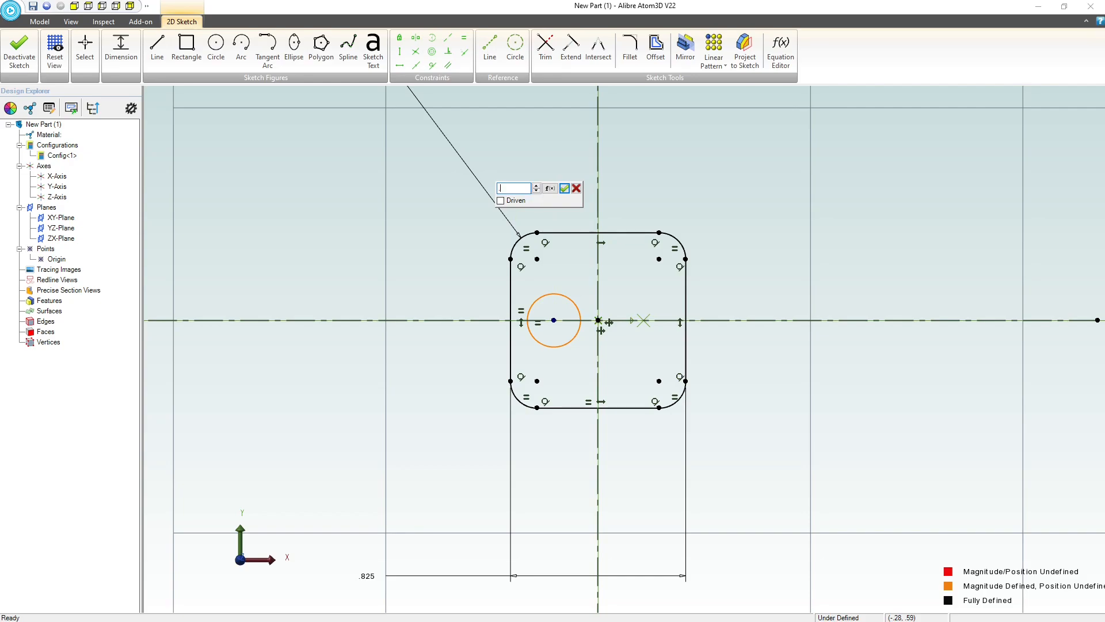
{"action": "type", "text": "254"}
{"action": "key", "text": "Return"}
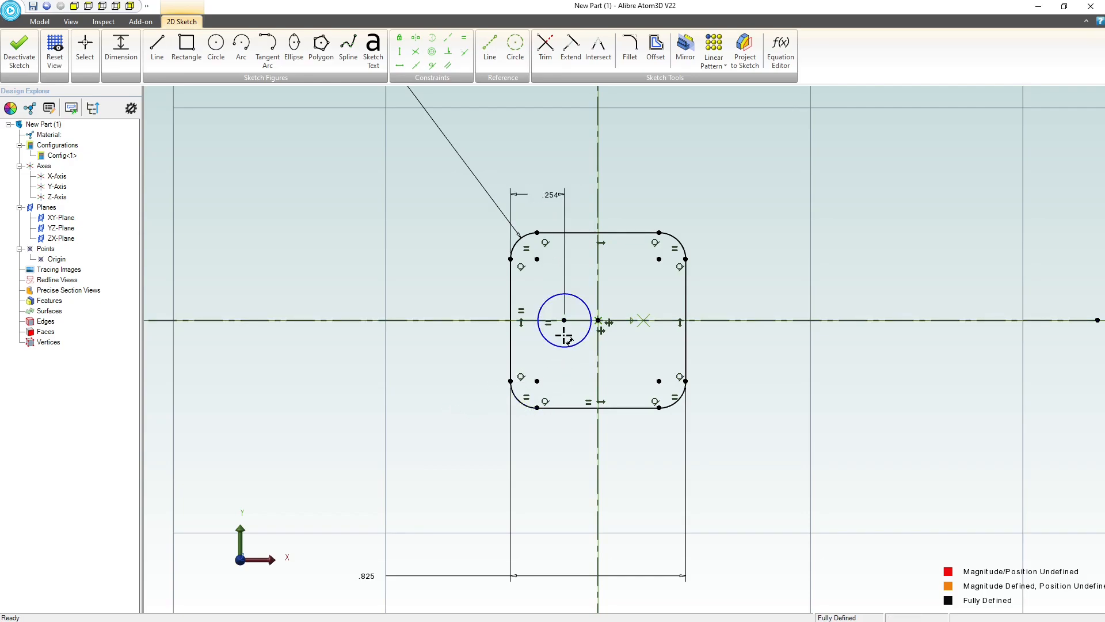
Add a driven vertical dimension between the circle's center and the square's bottom edge
{"action": "left_click", "coordinate": [538, 408]}
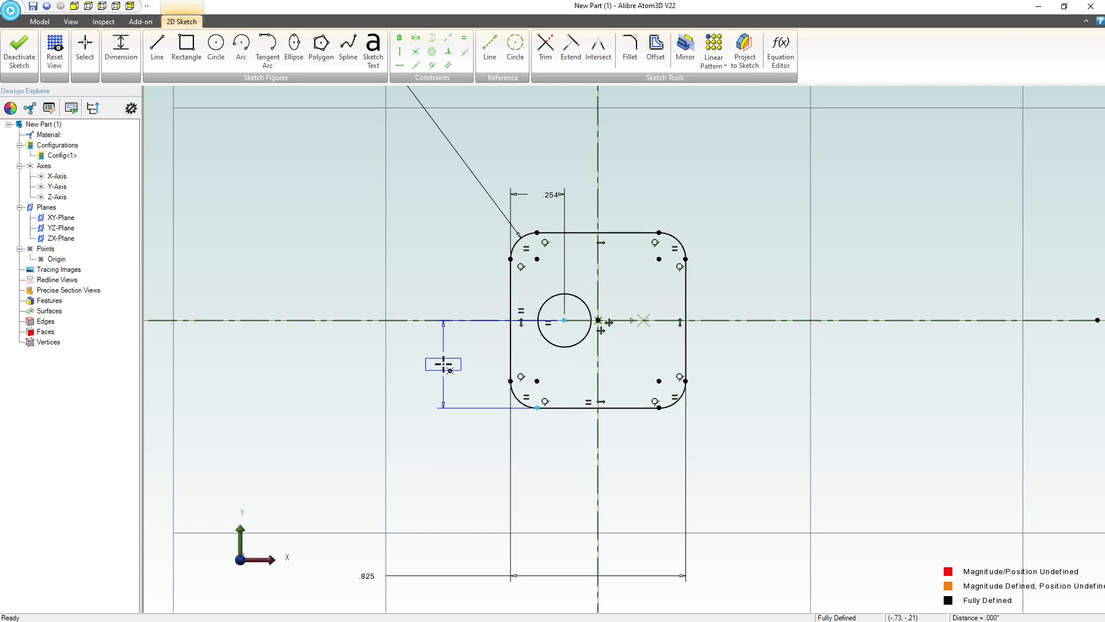
{"action": "left_click", "coordinate": [441, 363]}
{"action": "left_click", "coordinate": [469, 354]}
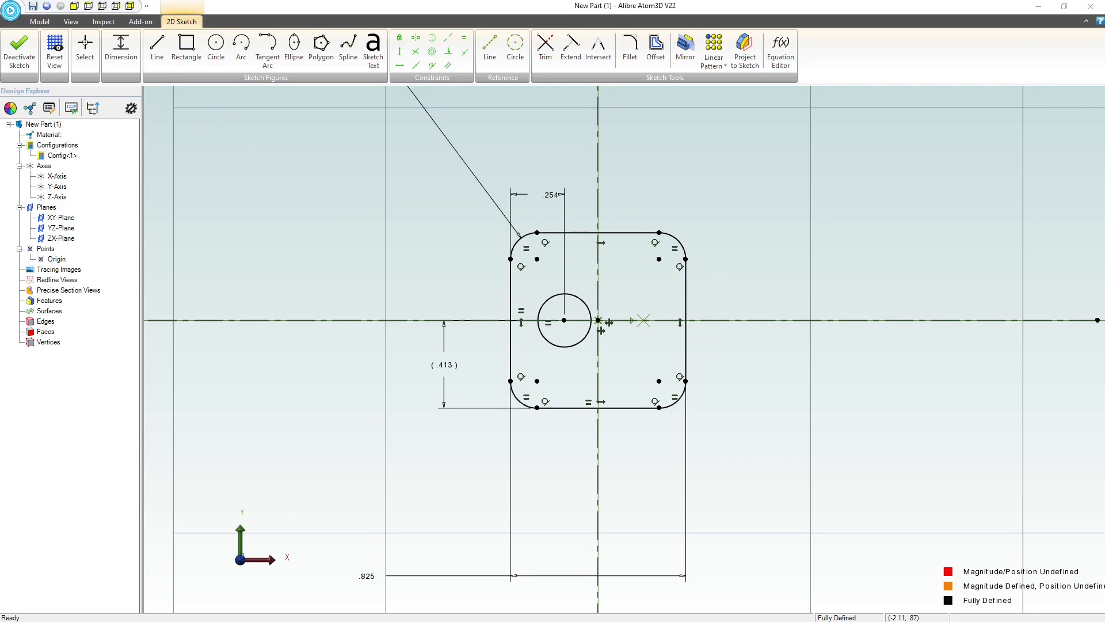
Convert the rounded square's right edge to a reference figure
{"action": "right_click", "coordinate": [689, 294]}
{"action": "right_click", "coordinate": [686, 294]}
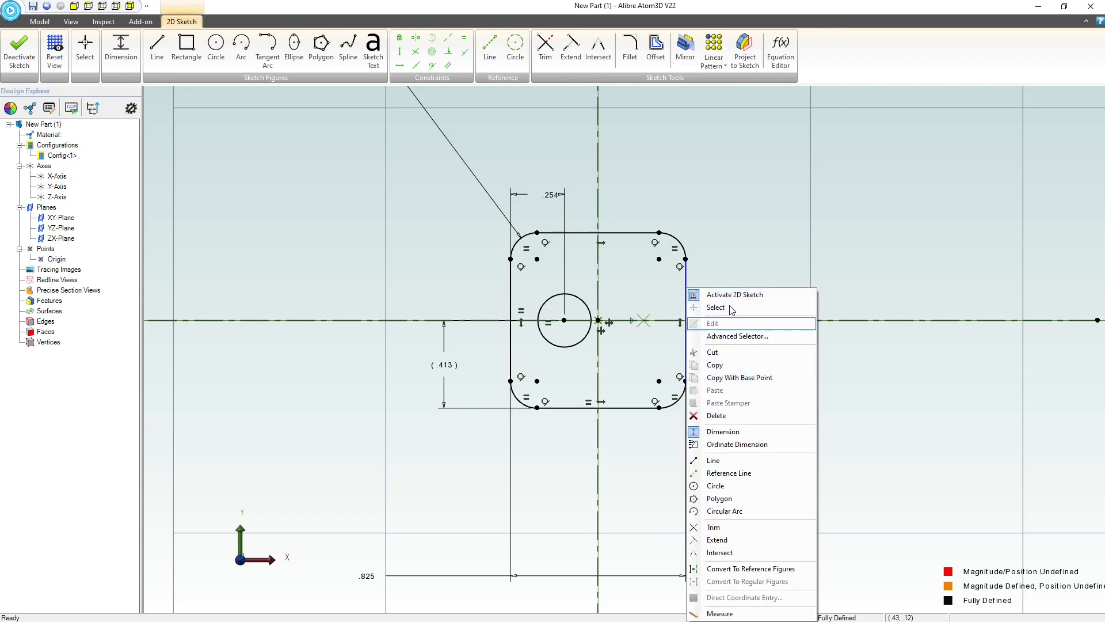
{"action": "left_click", "coordinate": [741, 571]}
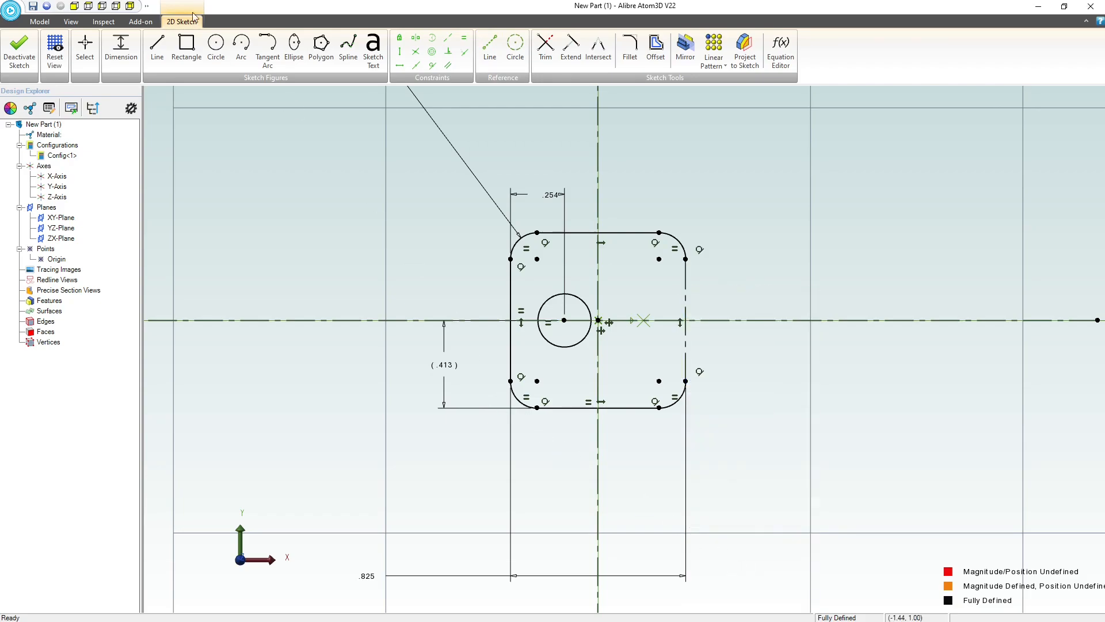
Sketch two small equal-radius arcs curving outward from the upper and lower ends of the right reference edge
{"action": "left_click", "coordinate": [241, 45]}
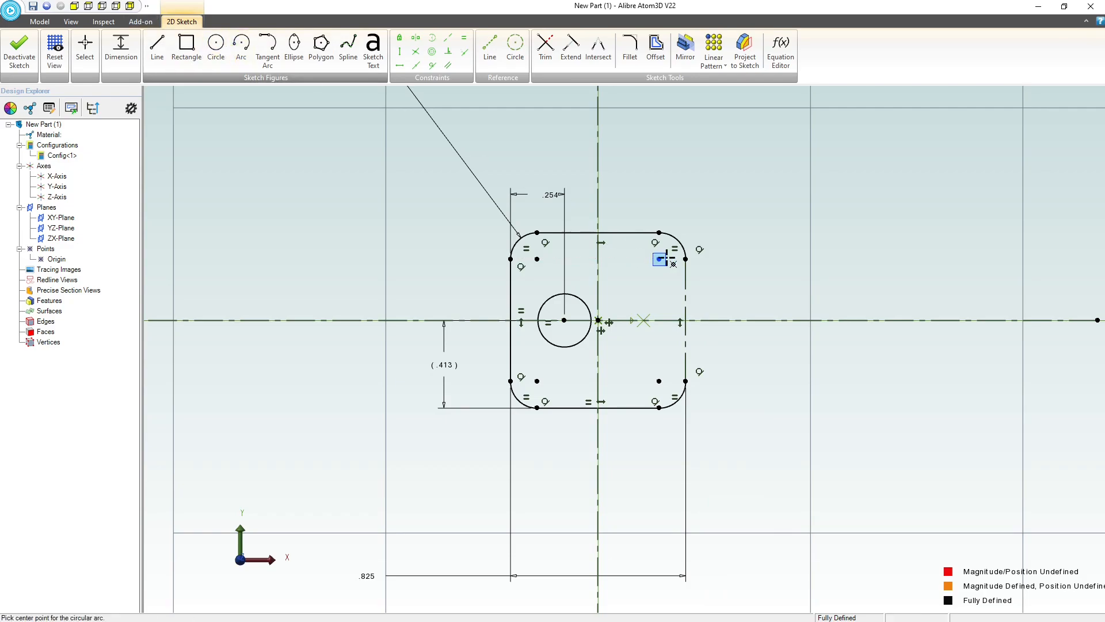
{"action": "left_click", "coordinate": [707, 258]}
{"action": "left_click", "coordinate": [687, 258]}
{"action": "left_click", "coordinate": [701, 279]}
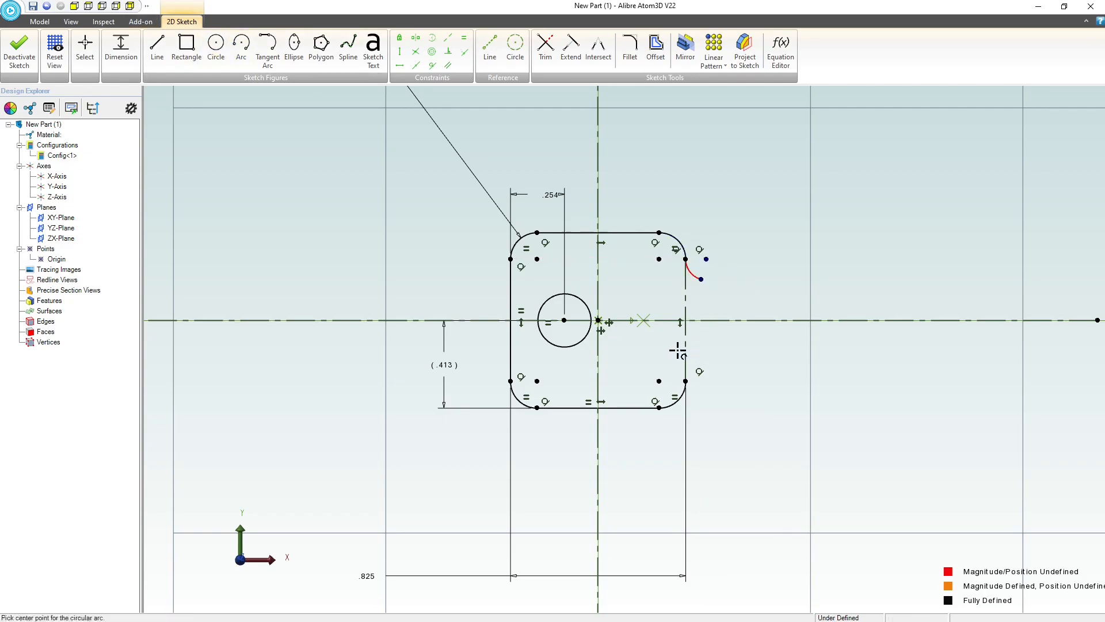
{"action": "left_click", "coordinate": [702, 380]}
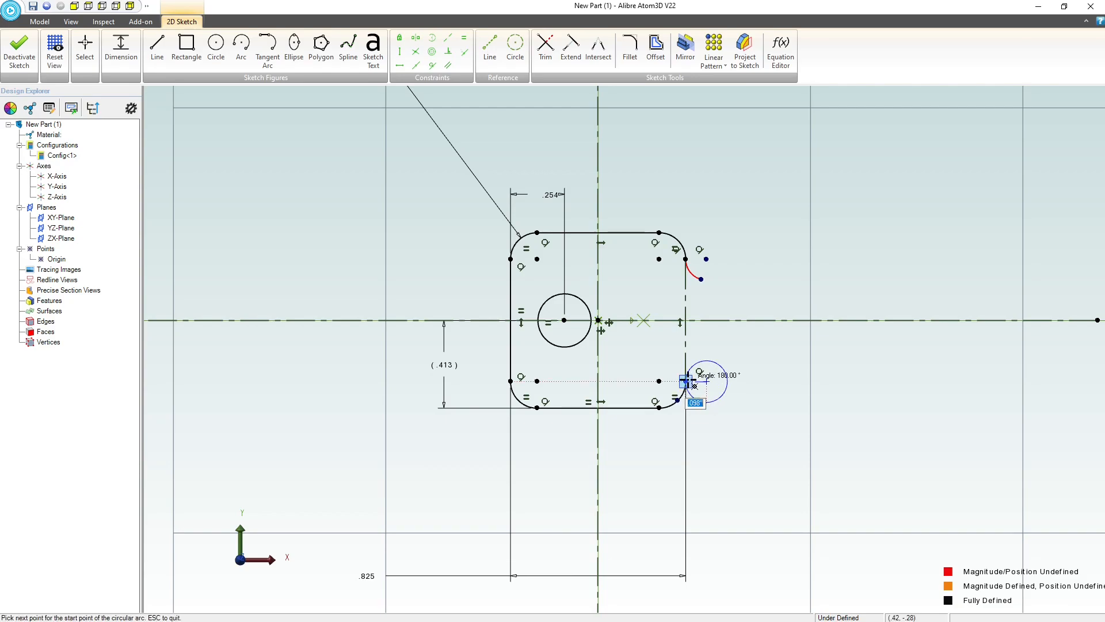
{"action": "left_click", "coordinate": [685, 381]}
{"action": "left_click", "coordinate": [701, 360]}
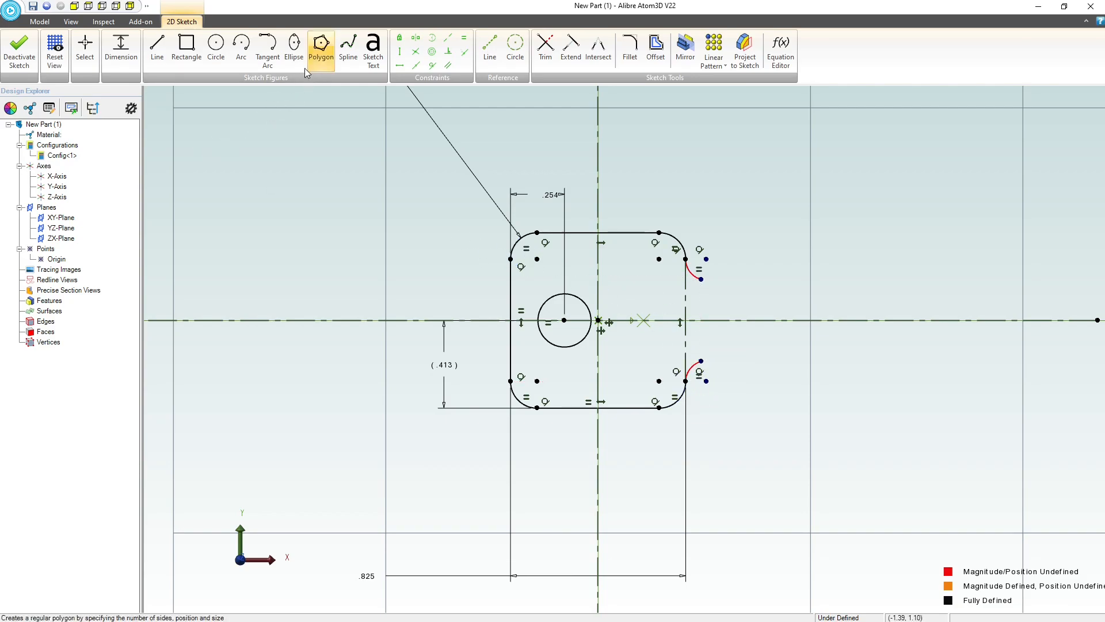
Connect the outer ends of the two small arcs with a large tangent arc bulging to the right
{"action": "left_click", "coordinate": [271, 51]}
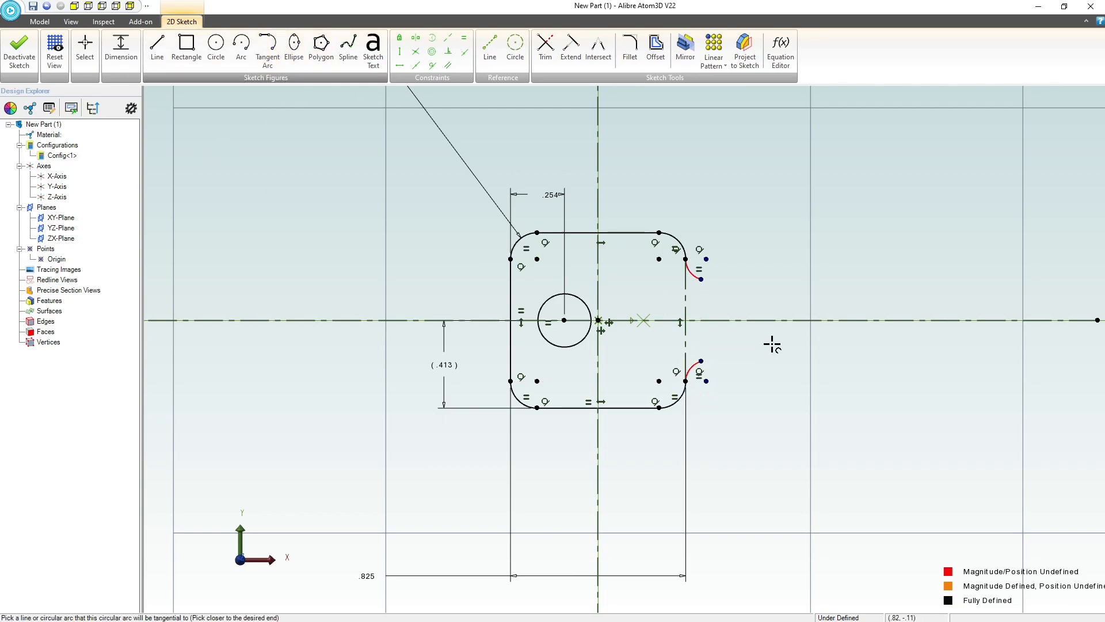
{"action": "left_click", "coordinate": [701, 280]}
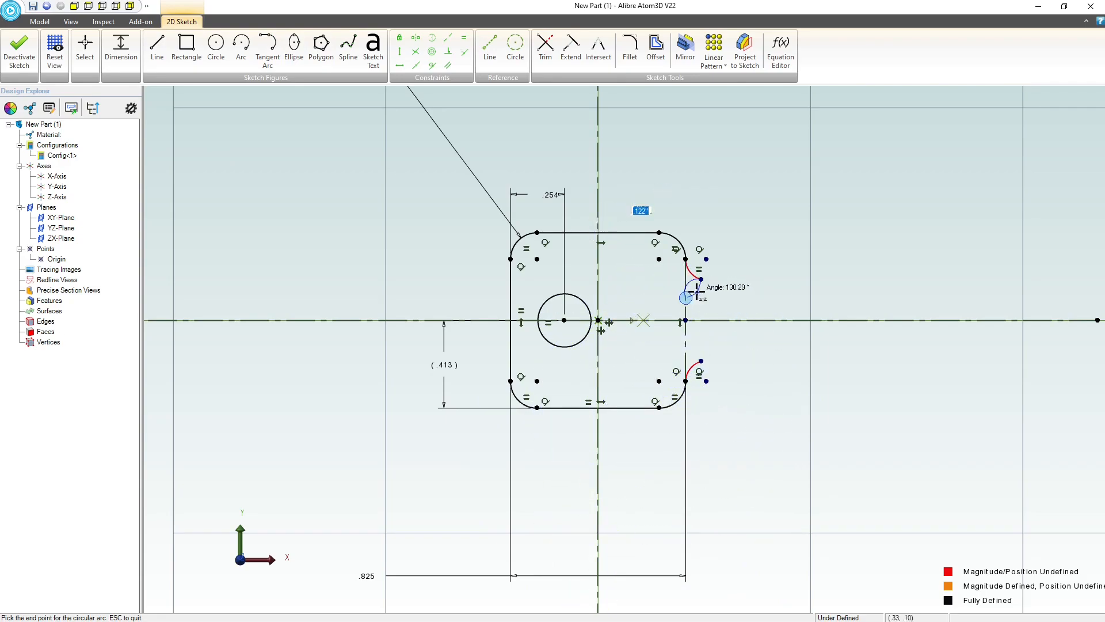
{"action": "left_click", "coordinate": [712, 361]}
{"action": "key", "text": "Escape"}
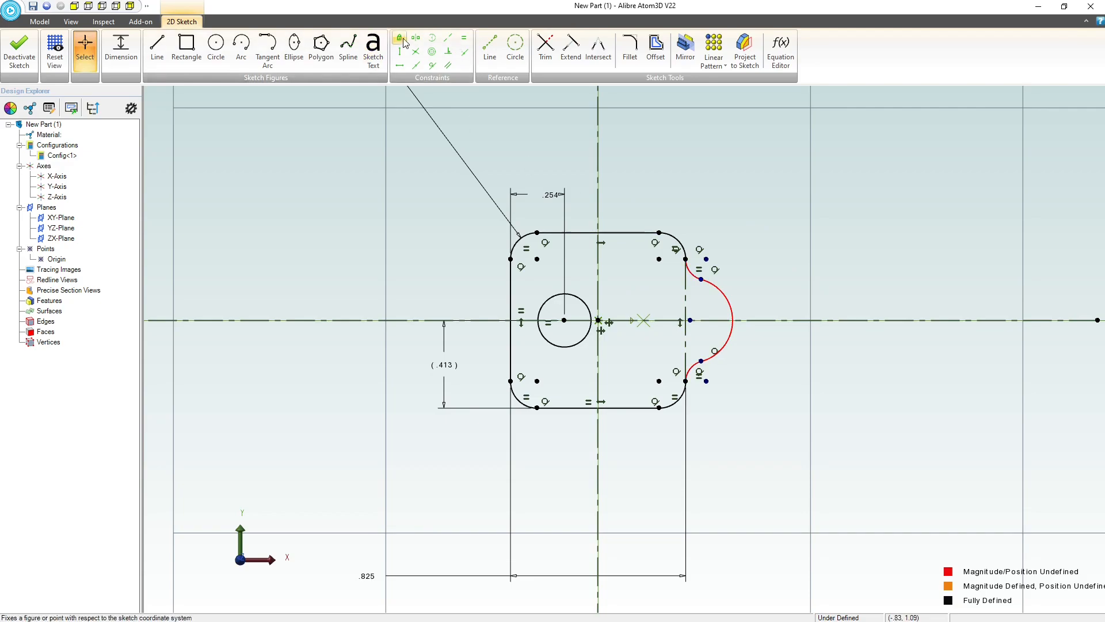
Try to apply a vertical constraint between the two endpoints of the large arc
{"action": "left_click", "coordinate": [399, 51]}
{"action": "left_click", "coordinate": [701, 280]}
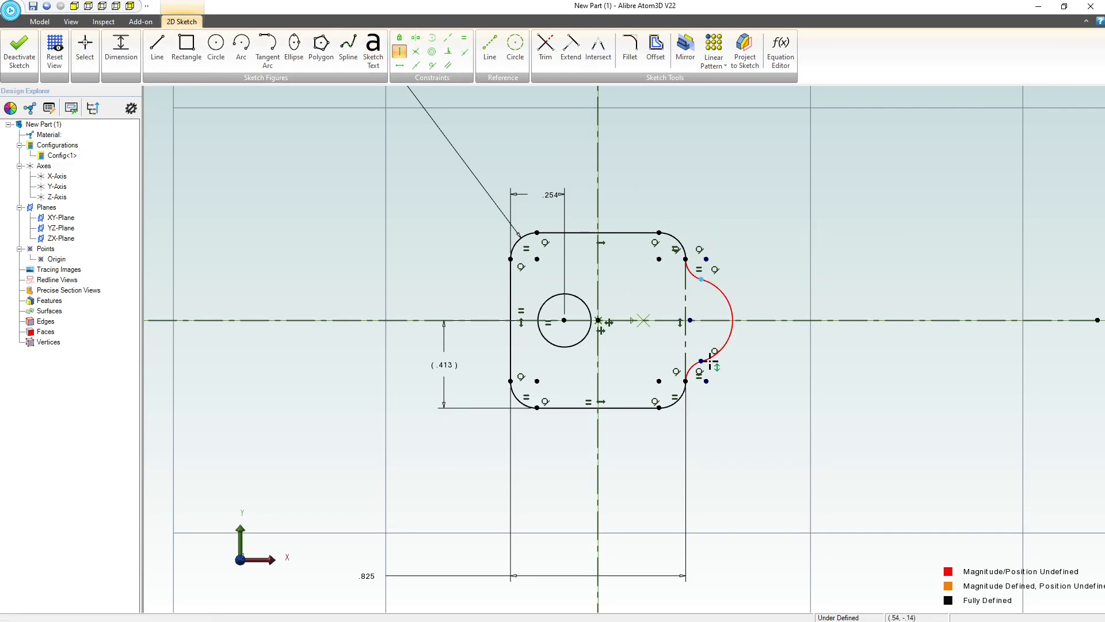
{"action": "left_click", "coordinate": [703, 360]}
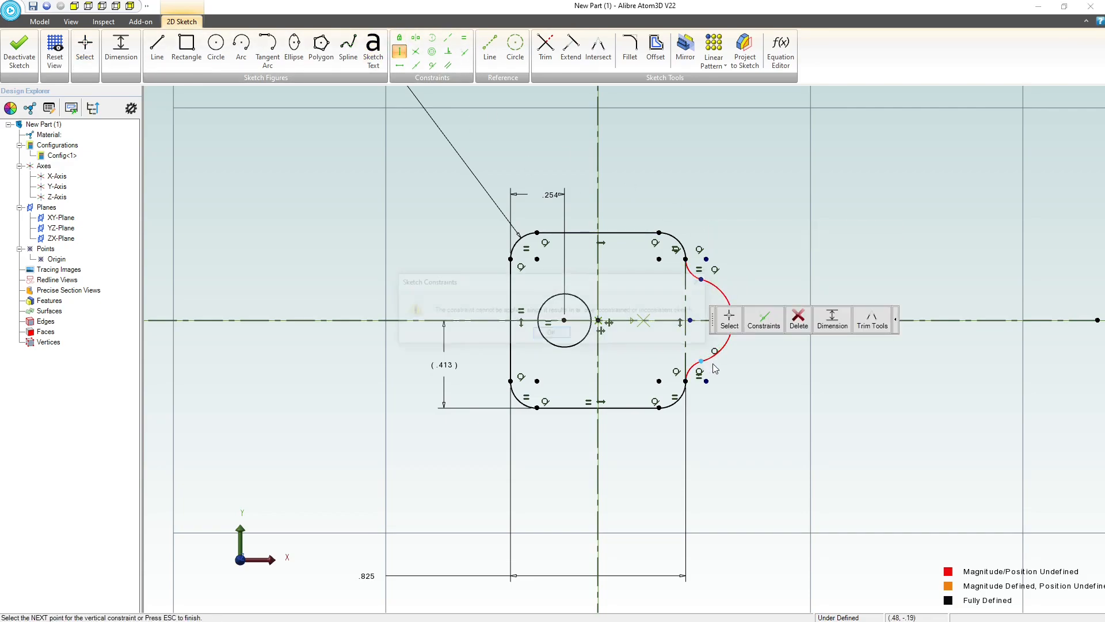
{"action": "left_click", "coordinate": [551, 334]}
{"action": "scroll", "coordinate": [695, 300], "scroll_direction": "up", "scroll_amount": 1}
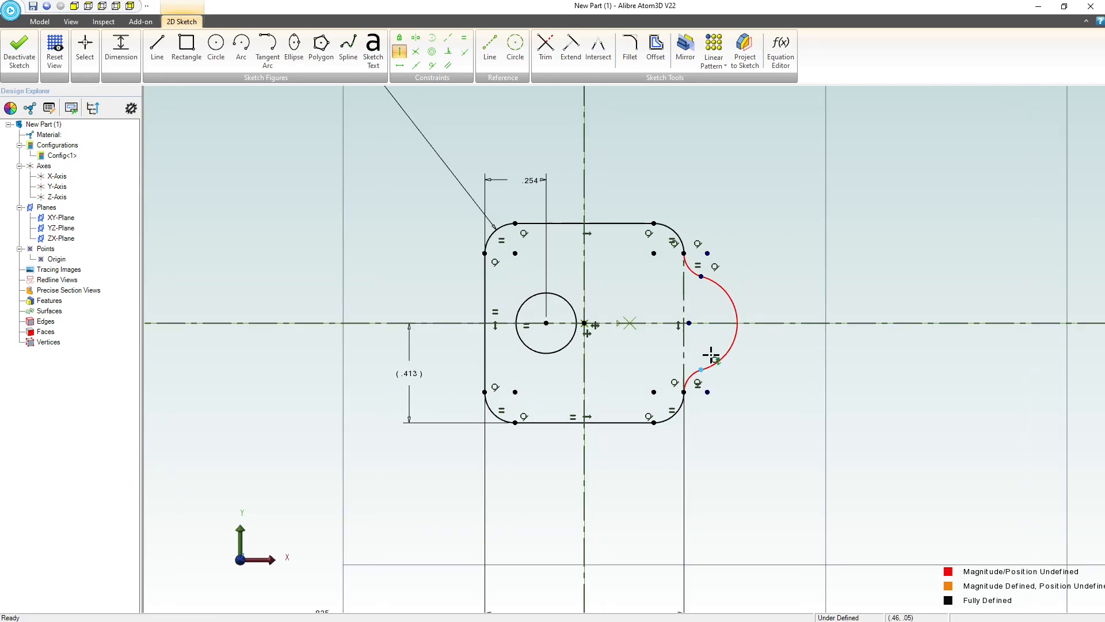
Pull the large arc's lower endpoint slightly inward and dimension the arc's radius at .35 inches
{"action": "key", "text": "Escape"}
{"action": "left_click", "coordinate": [727, 395]}
{"action": "mouse_move", "coordinate": [701, 370]}
{"action": "left_mouse_down"}
{"action": "mouse_move", "coordinate": [753, 357]}
{"action": "mouse_move", "coordinate": [693, 370]}
{"action": "left_mouse_up"}
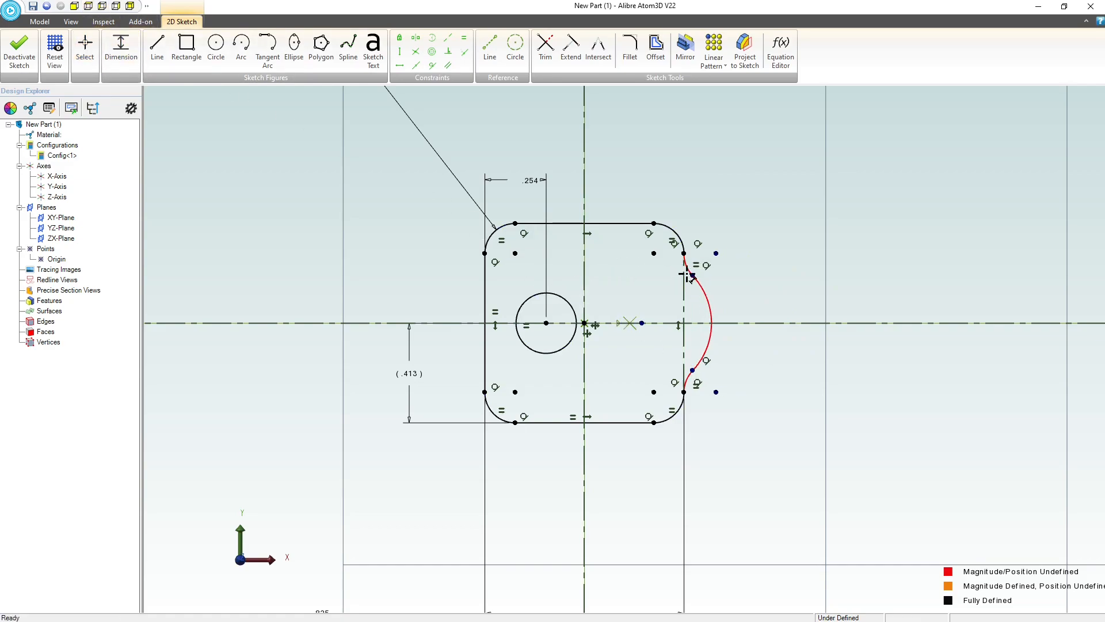
{"action": "left_click", "coordinate": [703, 296]}
{"action": "left_click", "coordinate": [728, 287]}
{"action": "type", "text": "."}
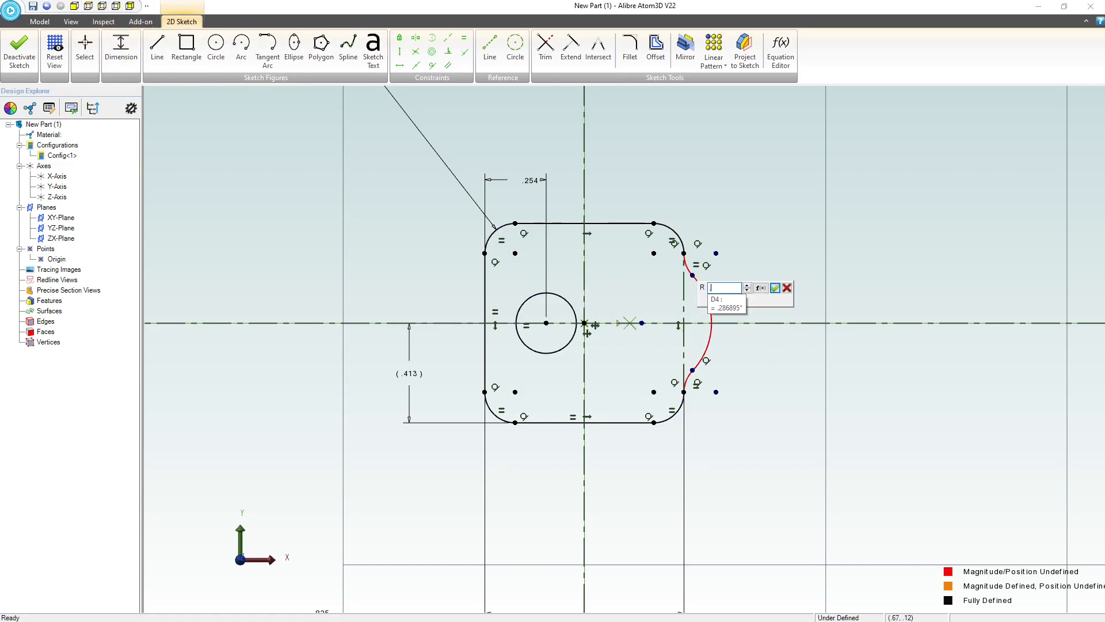
{"action": "type", "text": "35"}
{"action": "key", "text": "Return"}
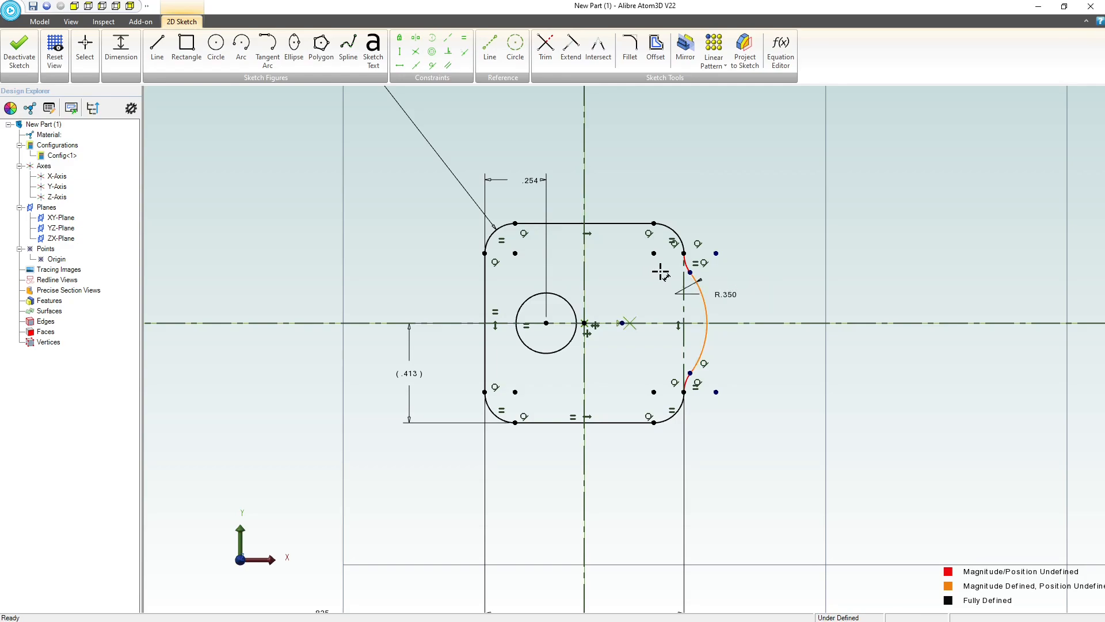
Dimension the upper small arc's radius at .050 inches and finish the sketch
{"action": "left_click", "coordinate": [689, 269]}
{"action": "left_click", "coordinate": [720, 238]}
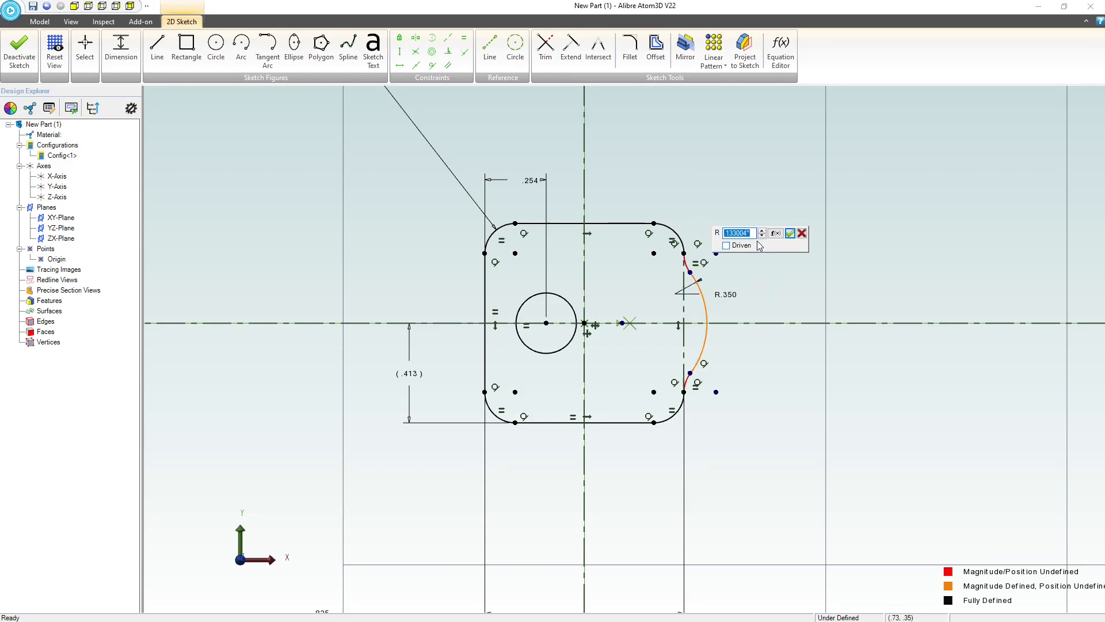
{"action": "key", "text": "Return"}
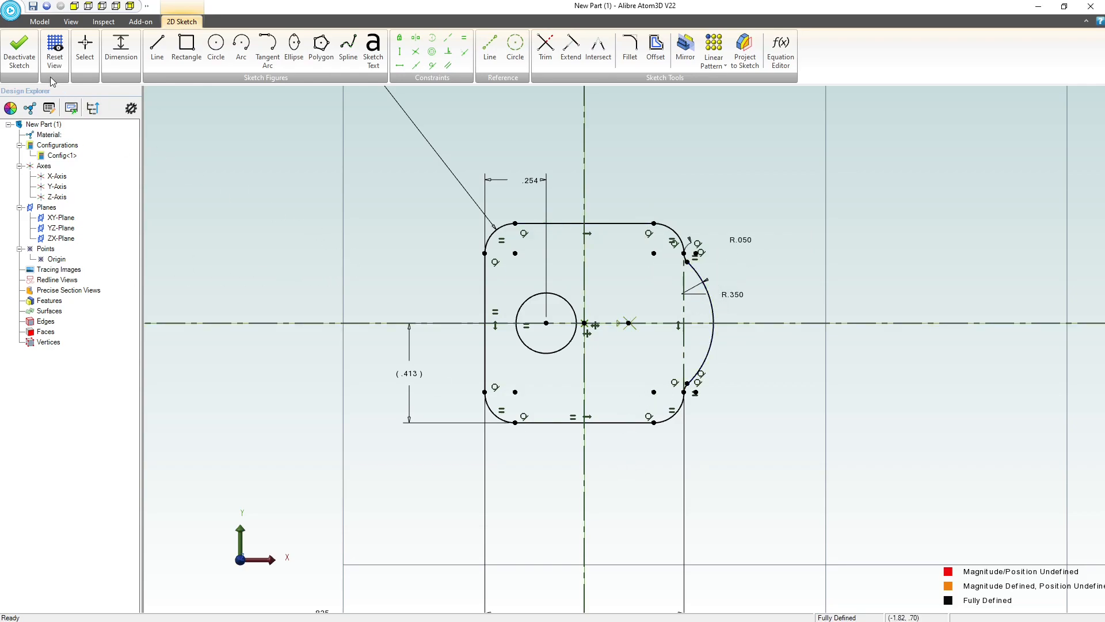
{"action": "left_click", "coordinate": [19, 51]}
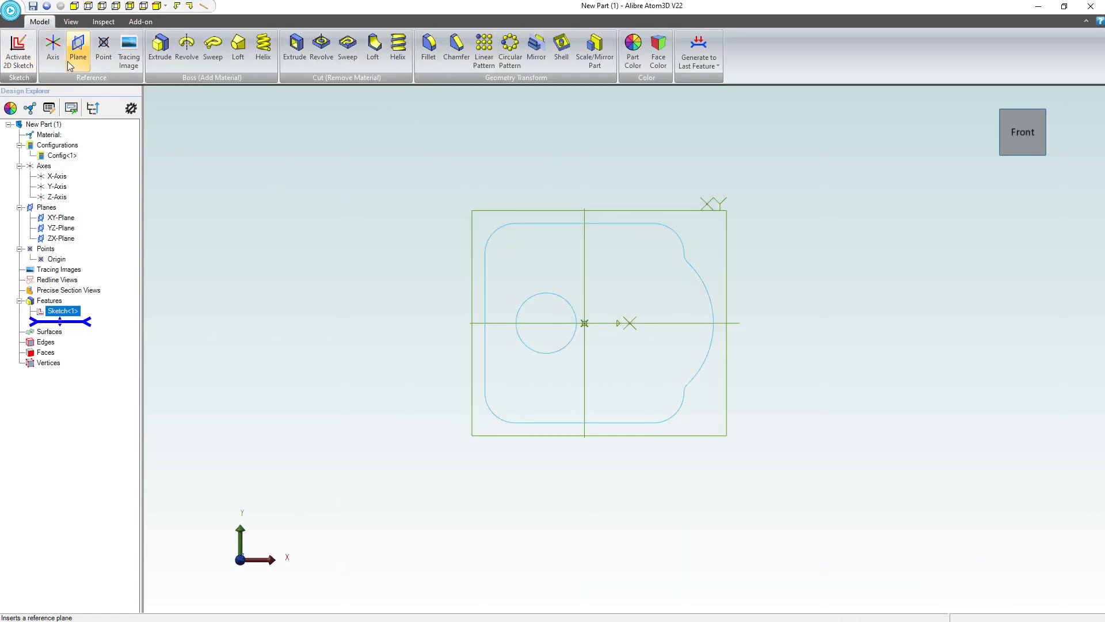
Extrude the rounded-square sketch to a depth of .050 inches
{"action": "left_click", "coordinate": [156, 51]}
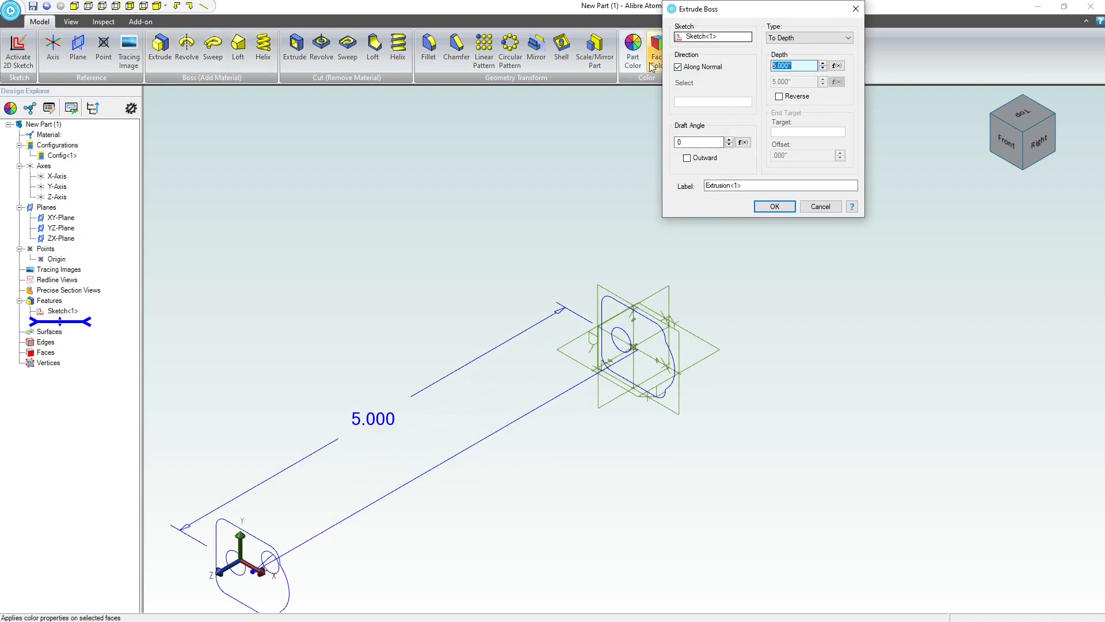
{"action": "type", "text": ".0"}
{"action": "key", "text": "Return"}
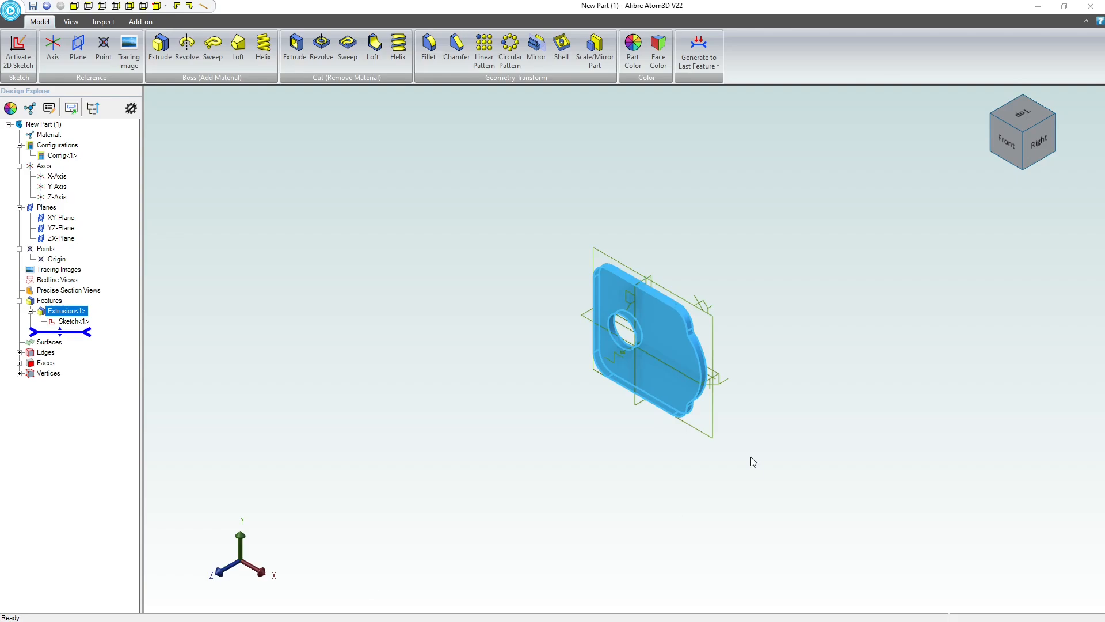
Start a sketch on the plate's front face and project its straight bottom edge as a reference figure
{"action": "middle_click_drag", "start_coordinate": [676, 364], "coordinate": [654, 368]}
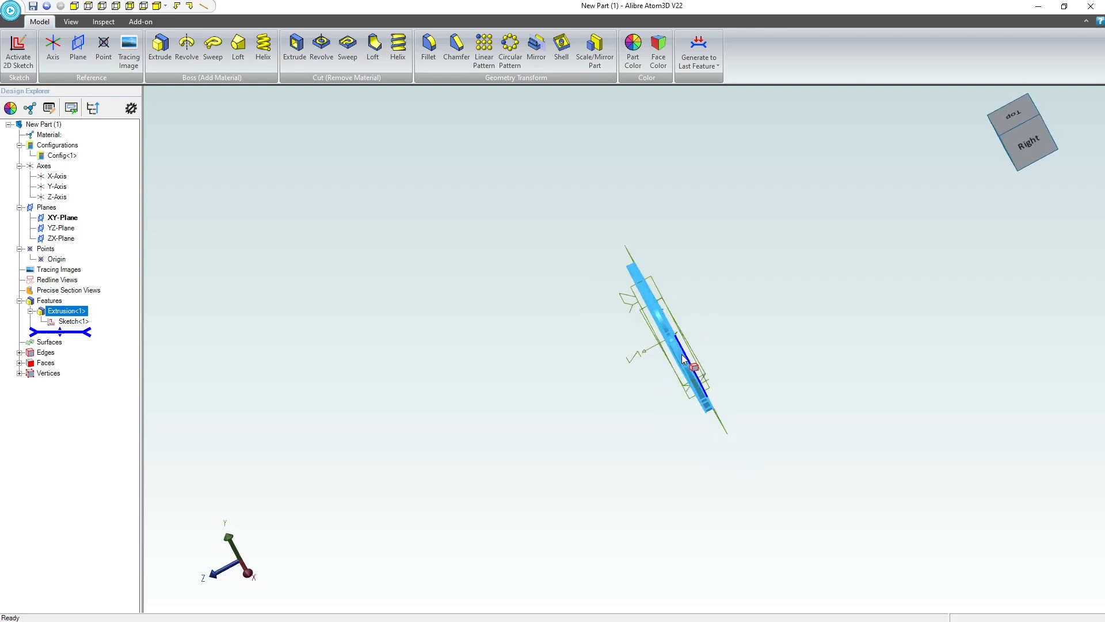
{"action": "middle_click_drag", "start_coordinate": [709, 379], "coordinate": [731, 362]}
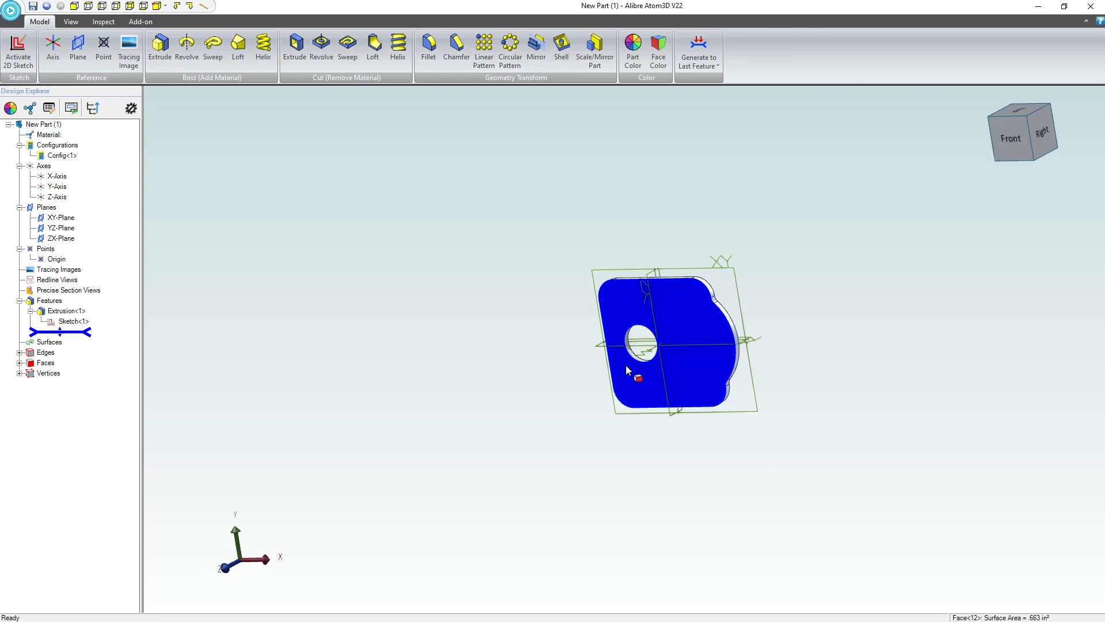
{"action": "left_click", "coordinate": [627, 365]}
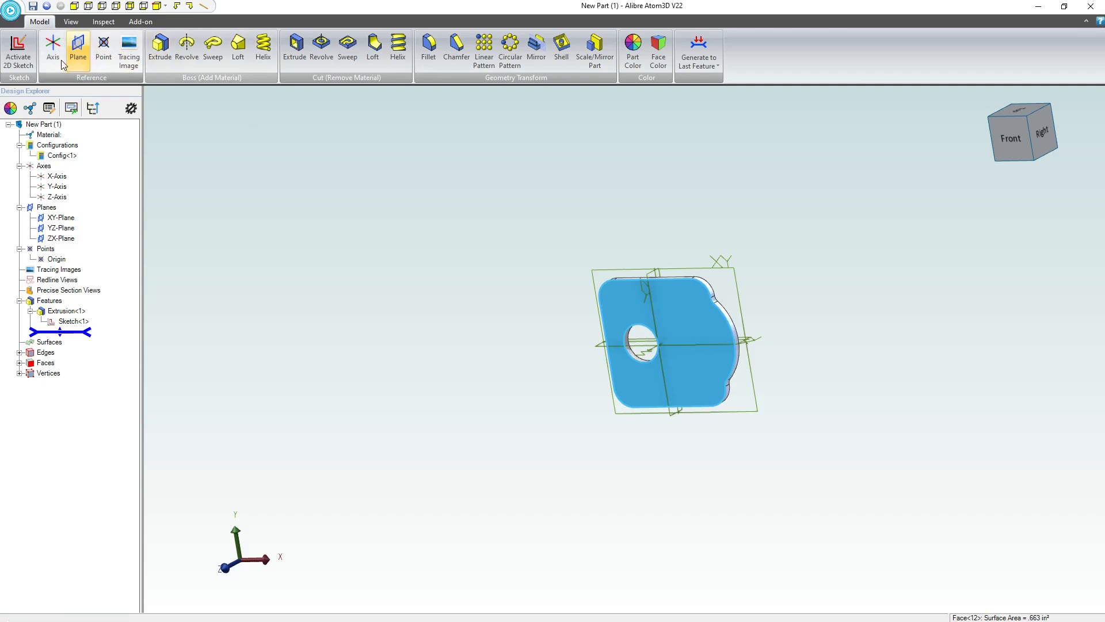
{"action": "left_click", "coordinate": [30, 60]}
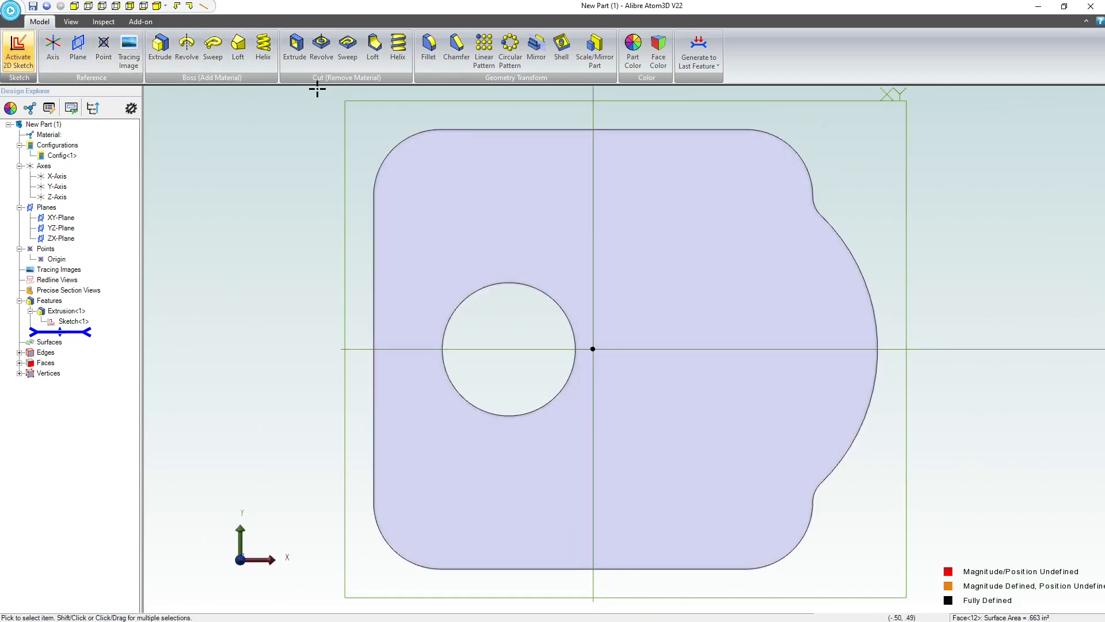
{"action": "left_click", "coordinate": [745, 48]}
{"action": "left_click", "coordinate": [689, 101]}
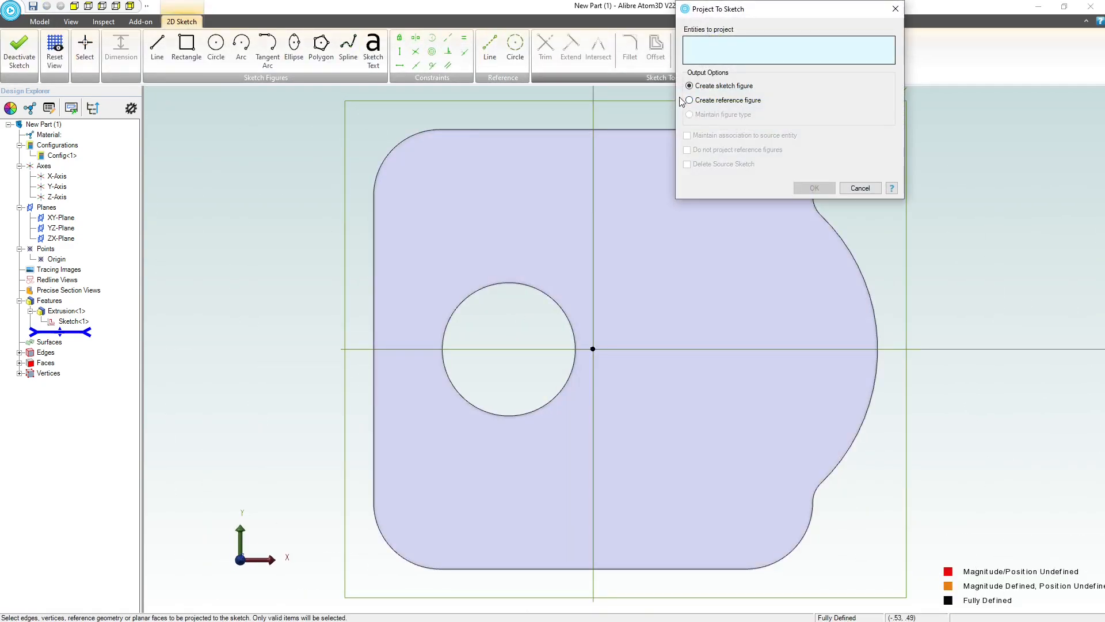
{"action": "left_click", "coordinate": [729, 569]}
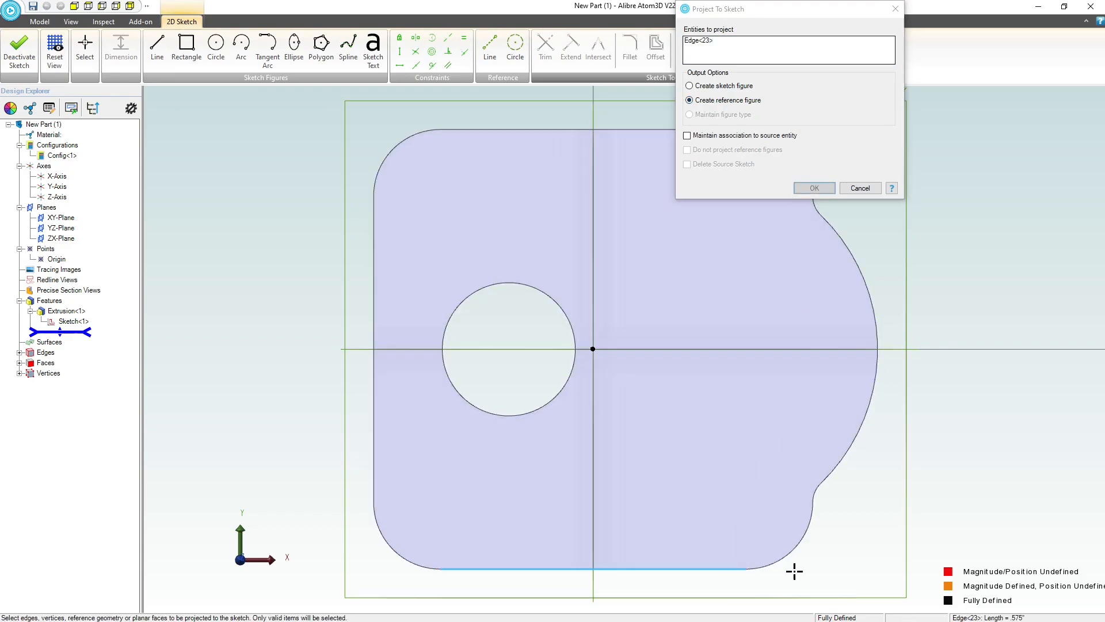
{"action": "left_click", "coordinate": [807, 187]}
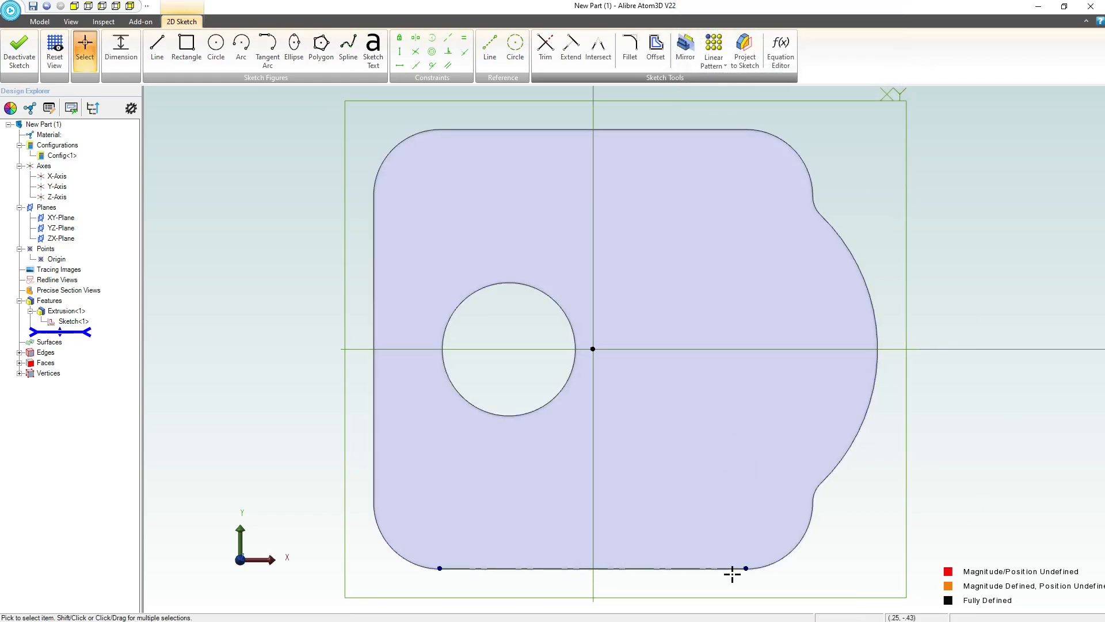
Draw a rectangle up and to the left from the right end of the projected reference line
{"action": "left_click", "coordinate": [186, 49]}
{"action": "left_click", "coordinate": [747, 569]}
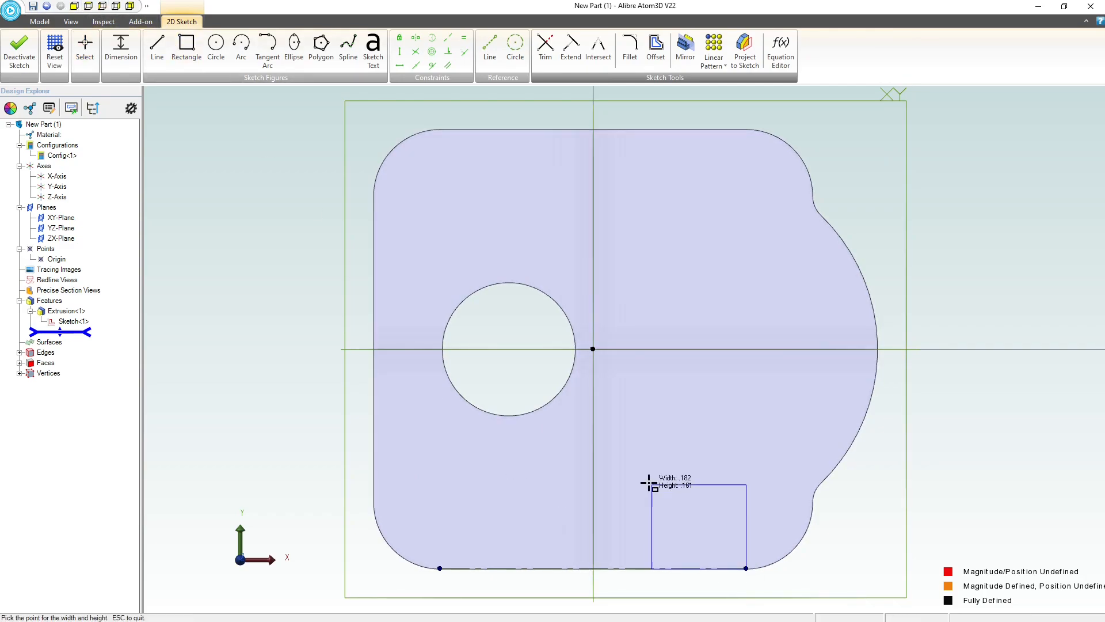
{"action": "left_click", "coordinate": [620, 480]}
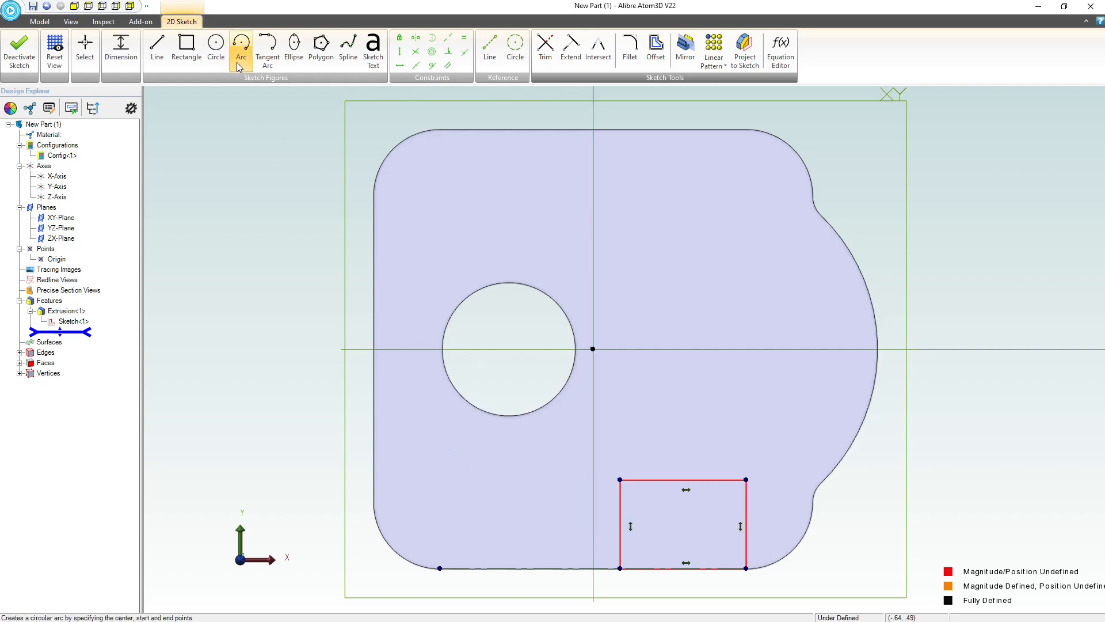
Dimension the rectangle at .275 inches wide and .050 inches high
{"action": "left_click", "coordinate": [120, 49]}
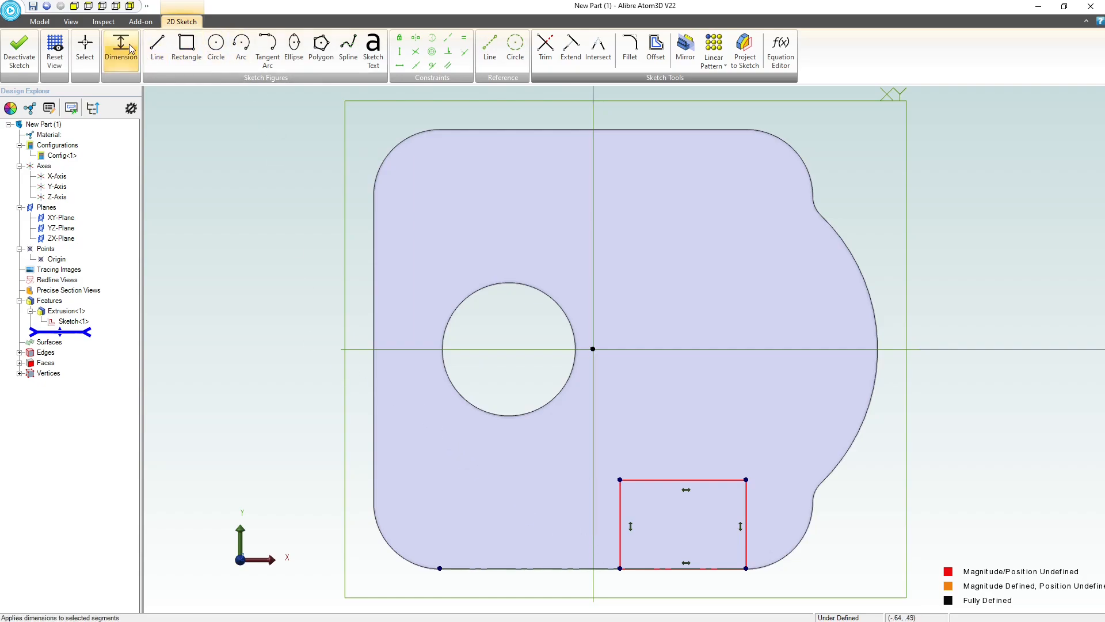
{"action": "left_click", "coordinate": [719, 582]}
{"action": "left_click", "coordinate": [716, 601]}
{"action": "type", "text": ".27"}
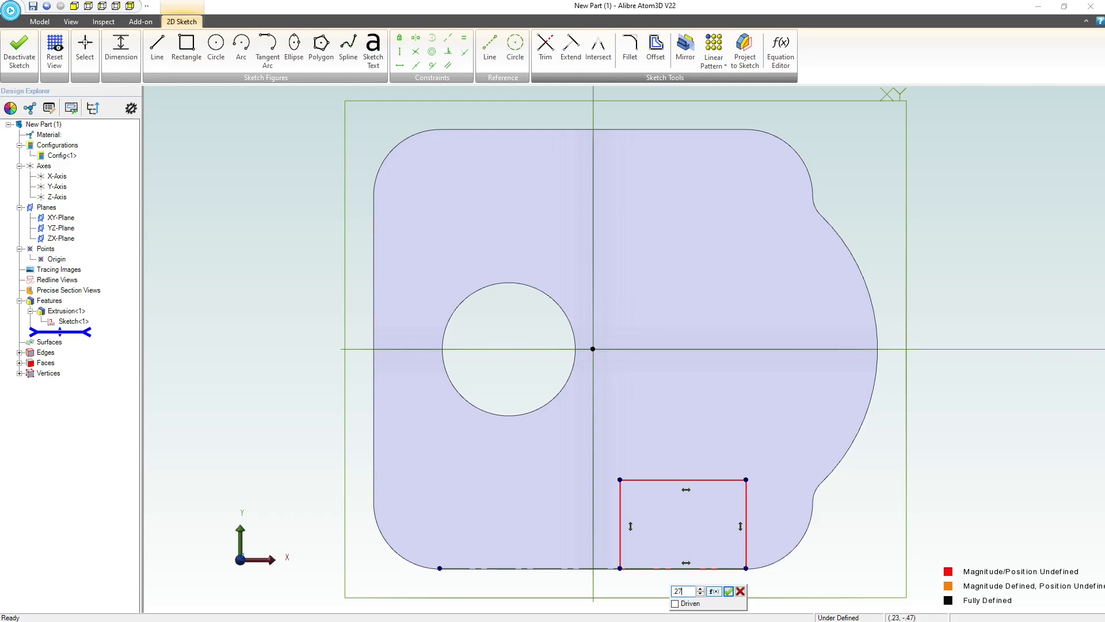
{"action": "type", "text": "5"}
{"action": "key", "text": "Return"}
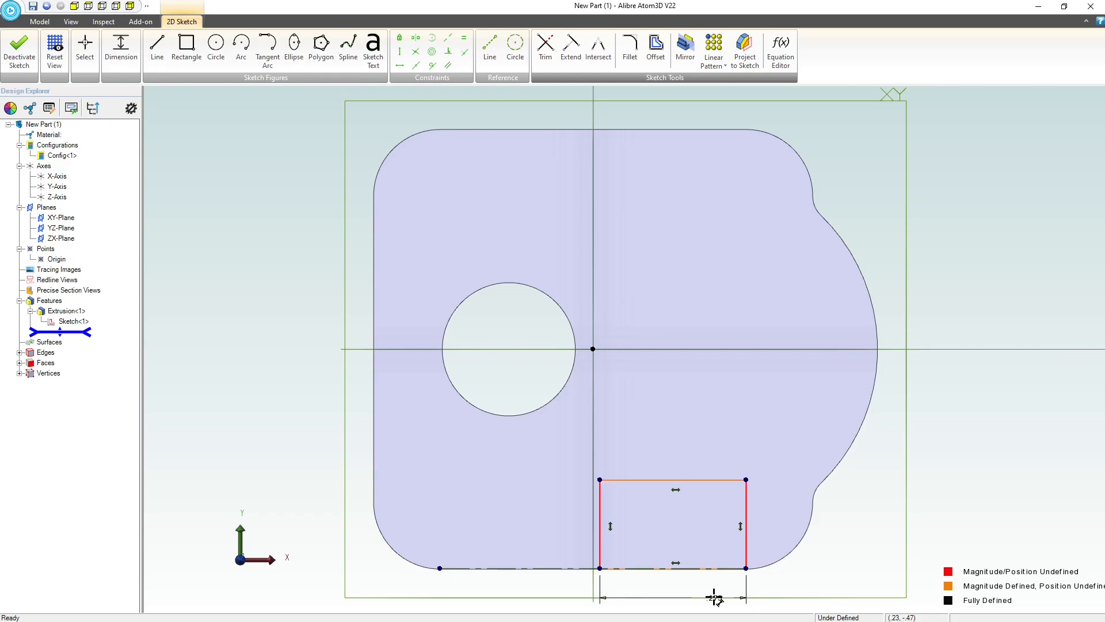
{"action": "left_click", "coordinate": [600, 504]}
{"action": "left_click", "coordinate": [507, 503]}
{"action": "type", "text": ".05"}
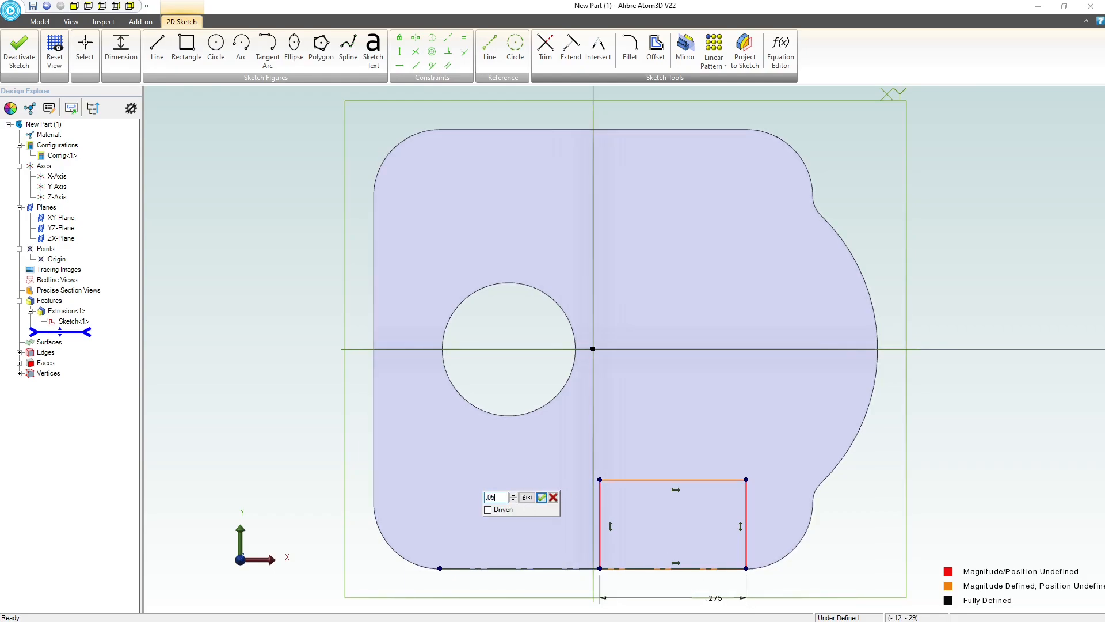
{"action": "key", "text": "Return"}
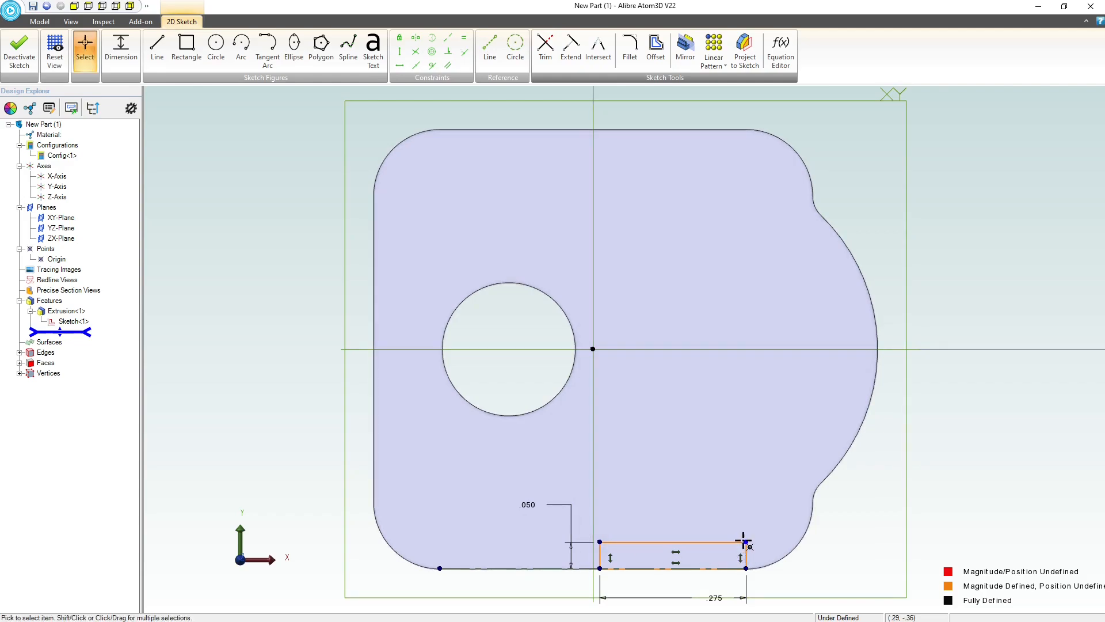
Pull the rectangle away from the plate's edge and make its lower-right corner coincident with the right end of the straight bottom edge
{"action": "left_click_drag", "start_coordinate": [740, 537], "coordinate": [733, 491]}
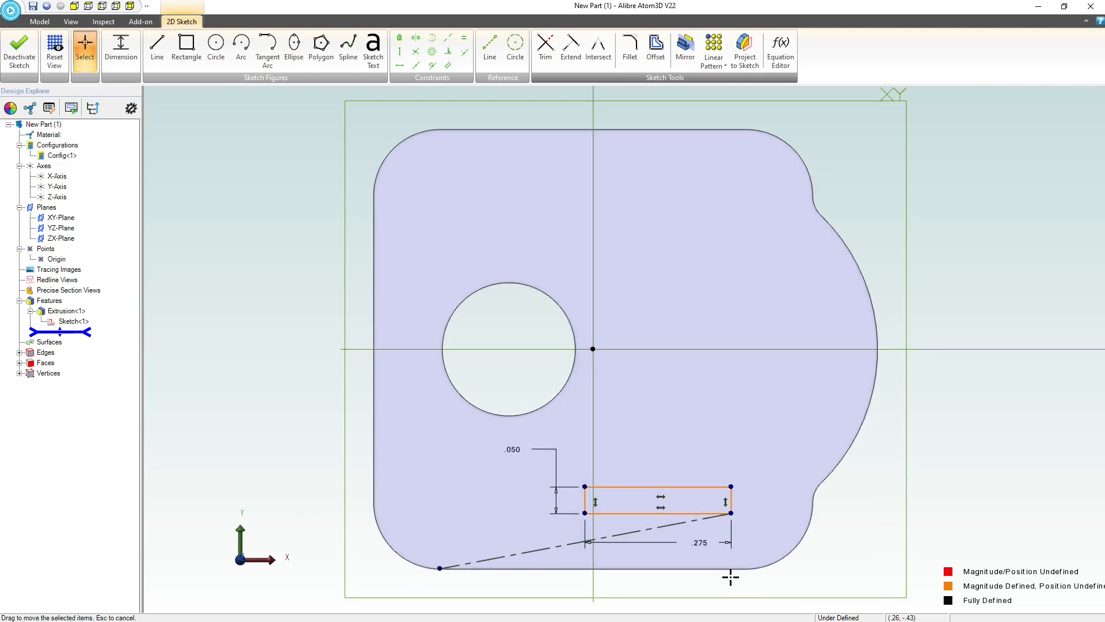
{"action": "left_click", "coordinate": [747, 569]}
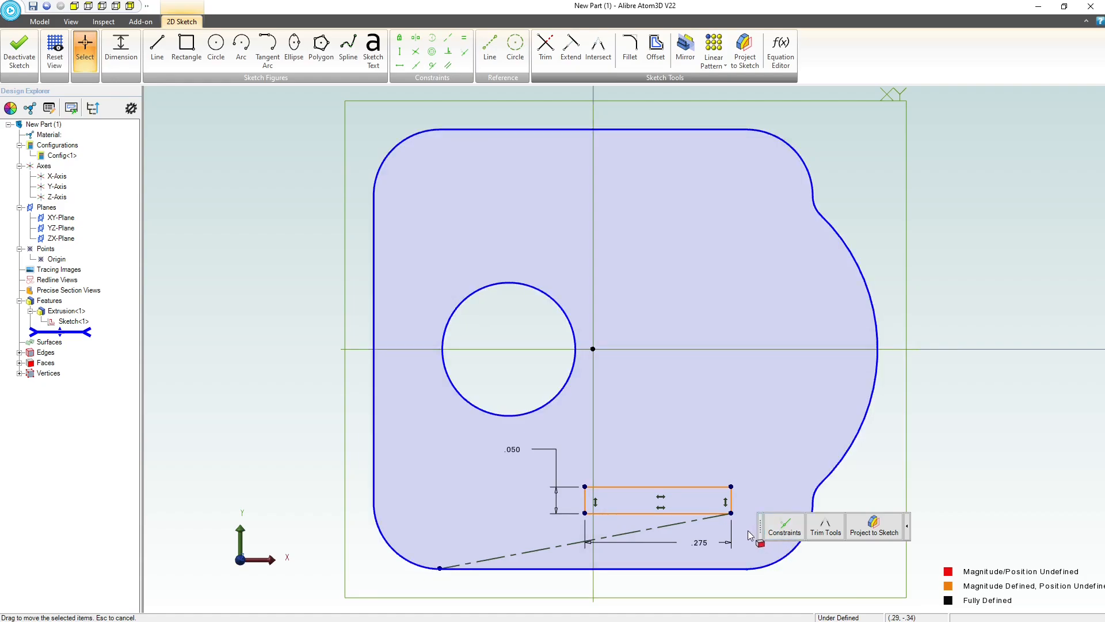
{"action": "left_click", "coordinate": [732, 512], "text": "ctrl"}
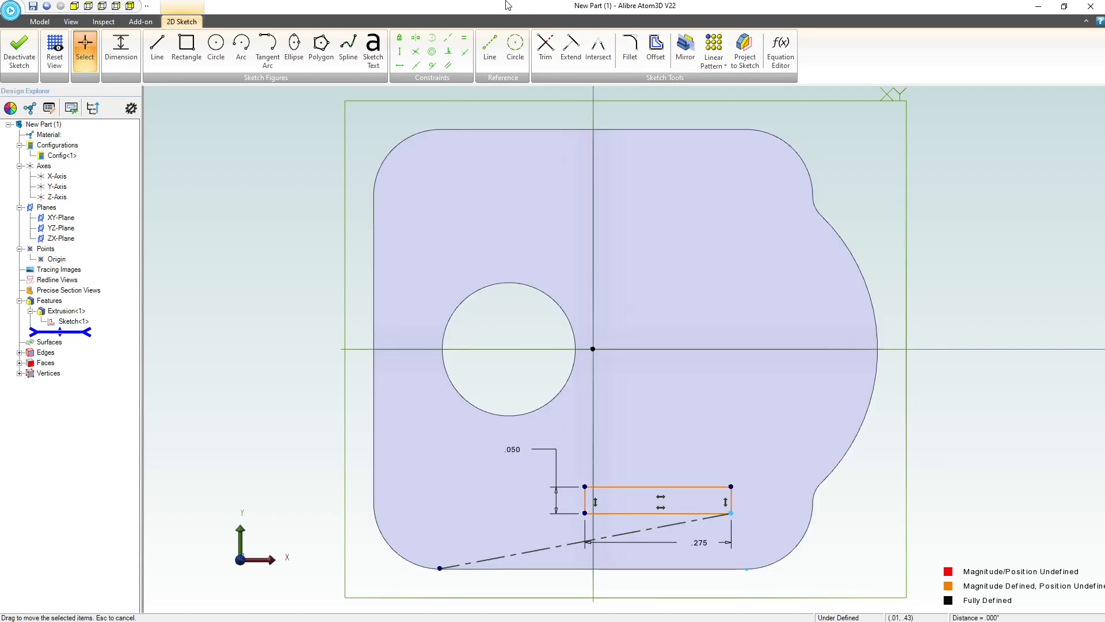
{"action": "left_click", "coordinate": [464, 51]}
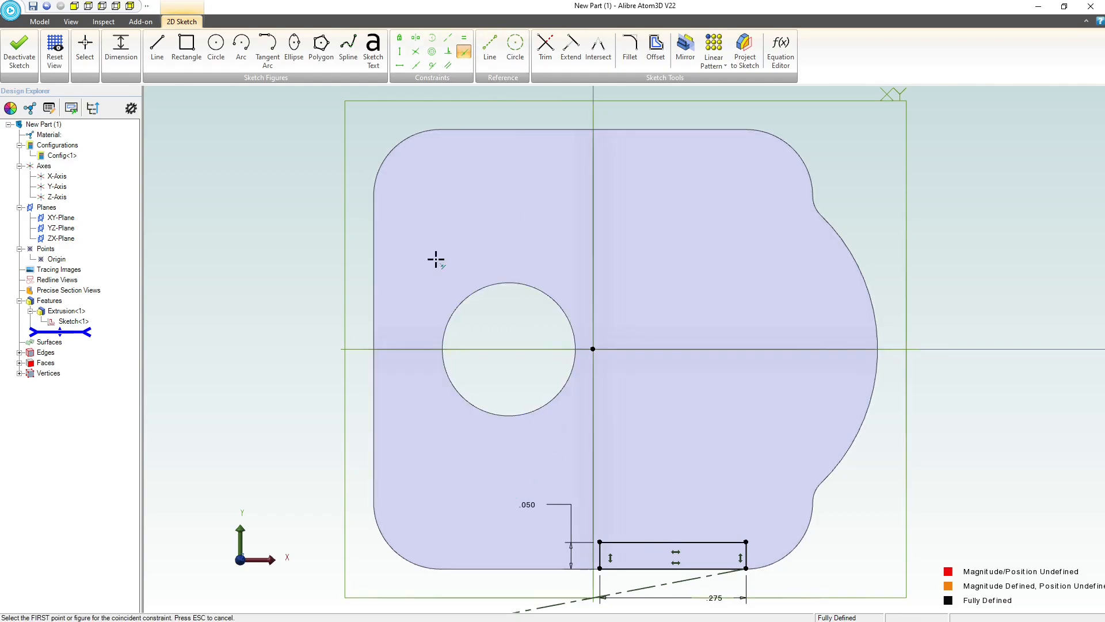
Apply a horizontal constraint to the slanted reference line and finish the sketch
{"action": "scroll", "coordinate": [436, 257], "scroll_direction": "down", "scroll_amount": 2}
{"action": "left_click", "coordinate": [400, 67]}
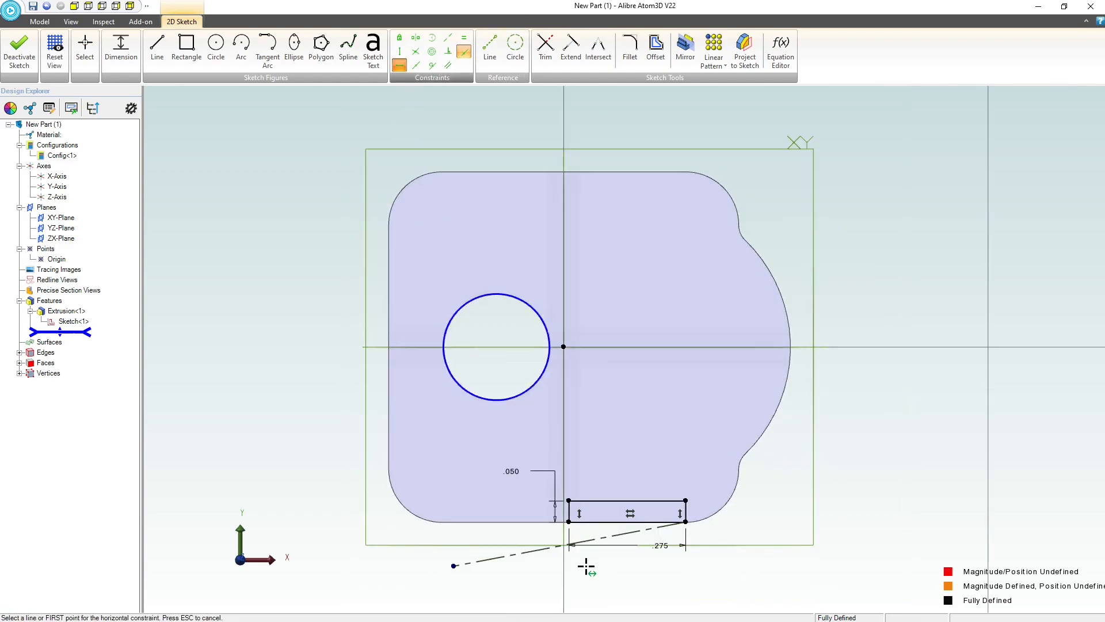
{"action": "left_click", "coordinate": [564, 546]}
{"action": "scroll", "coordinate": [570, 522], "scroll_direction": "up", "scroll_amount": 1}
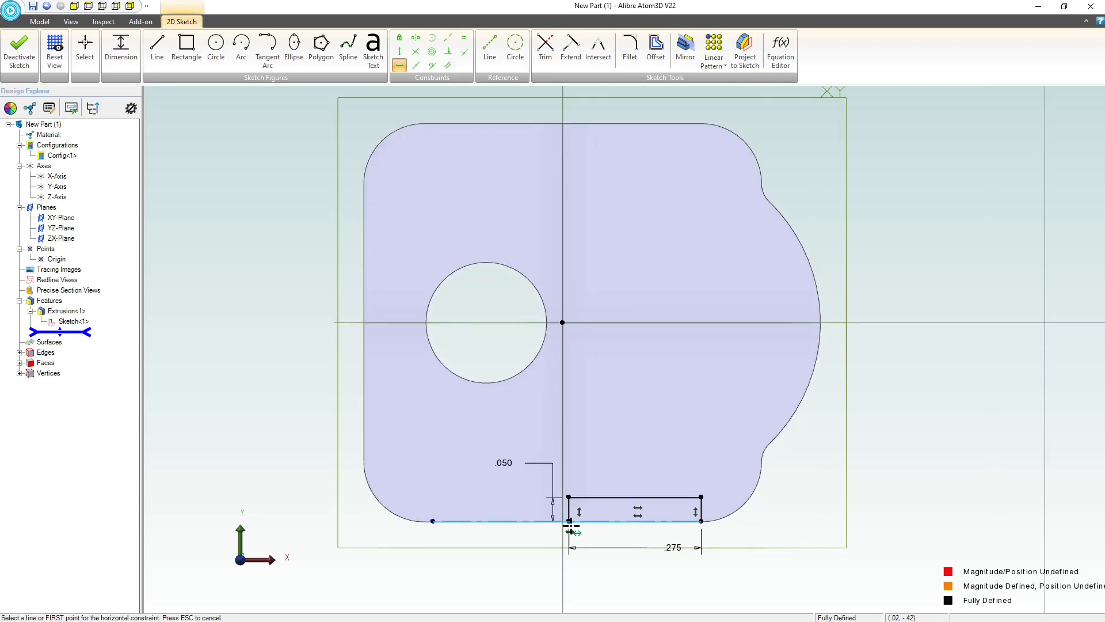
{"action": "left_click", "coordinate": [437, 521]}
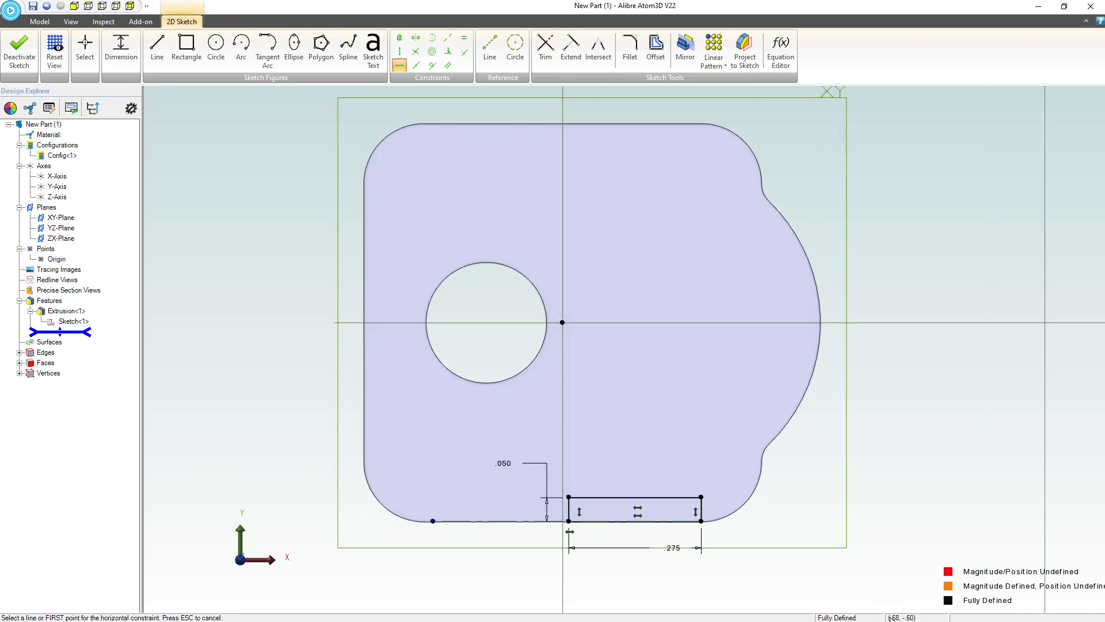
{"action": "left_click", "coordinate": [468, 520]}
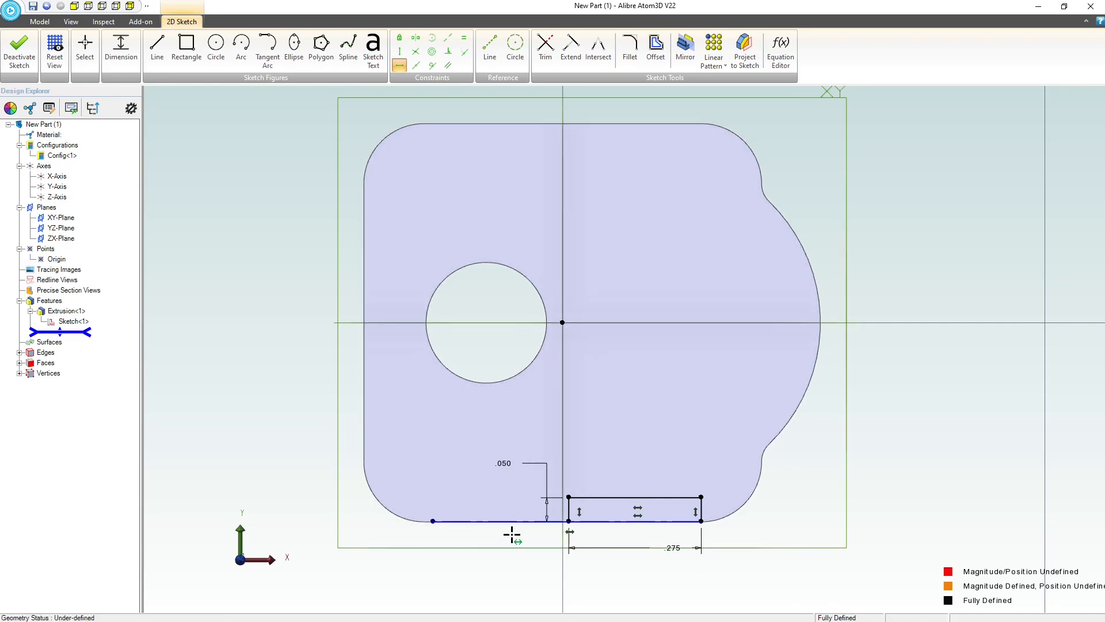
{"action": "left_click", "coordinate": [19, 42]}
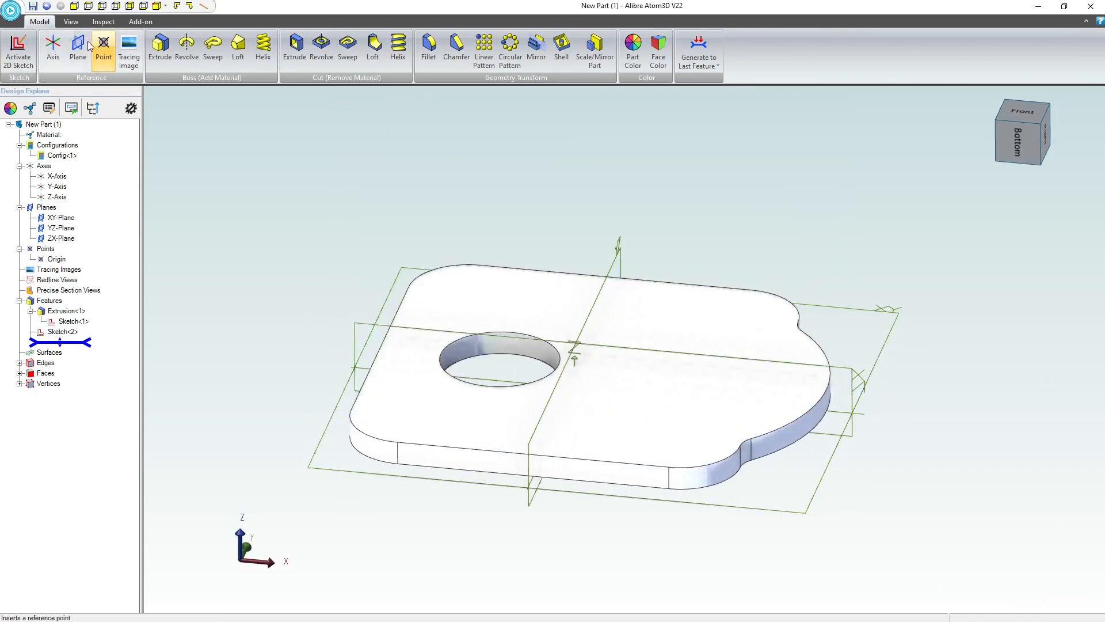
Extrude the small rectangle sketch .3 inches outward from the plate as a tab
{"action": "left_click", "coordinate": [166, 52]}
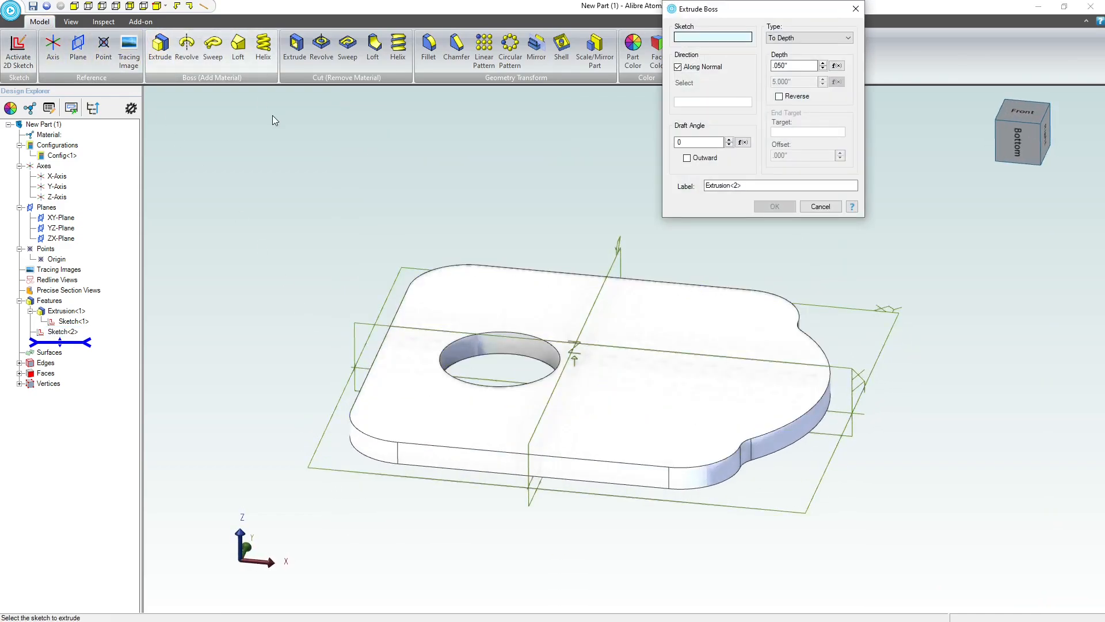
{"action": "left_click", "coordinate": [795, 66]}
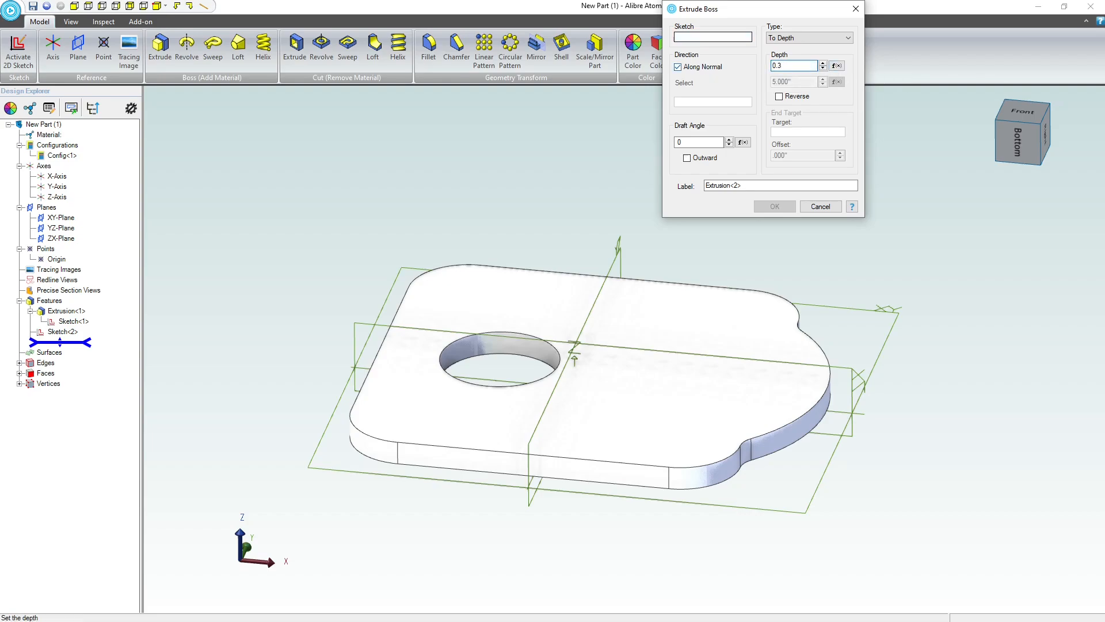
{"action": "left_click", "coordinate": [716, 41]}
{"action": "left_click", "coordinate": [62, 332]}
{"action": "middle_click_drag", "start_coordinate": [719, 226], "coordinate": [724, 257]}
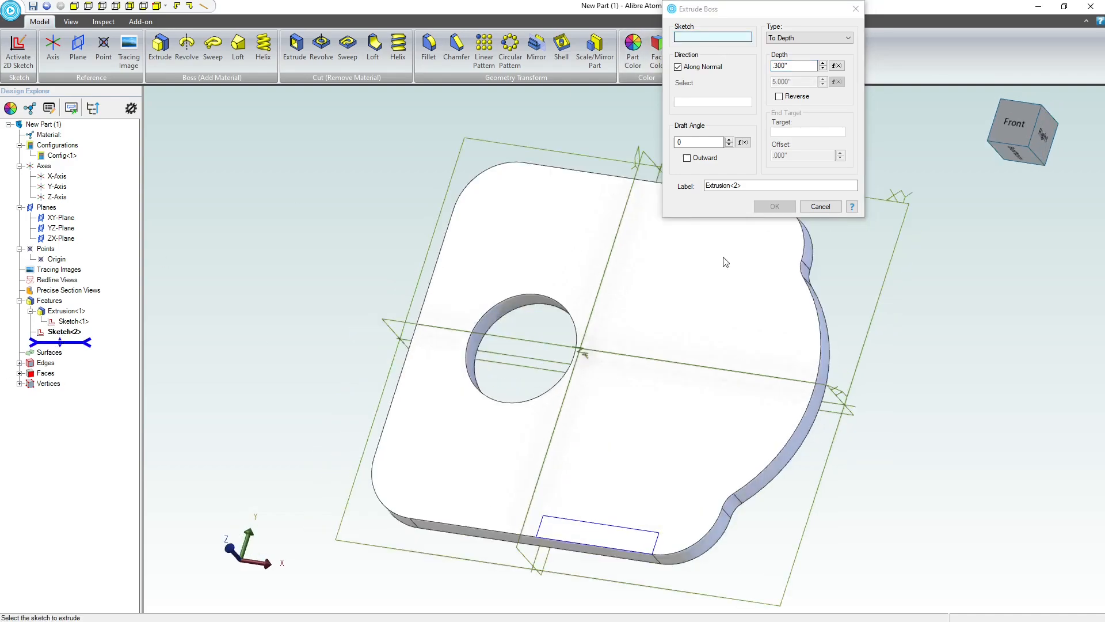
{"action": "left_click", "coordinate": [775, 206]}
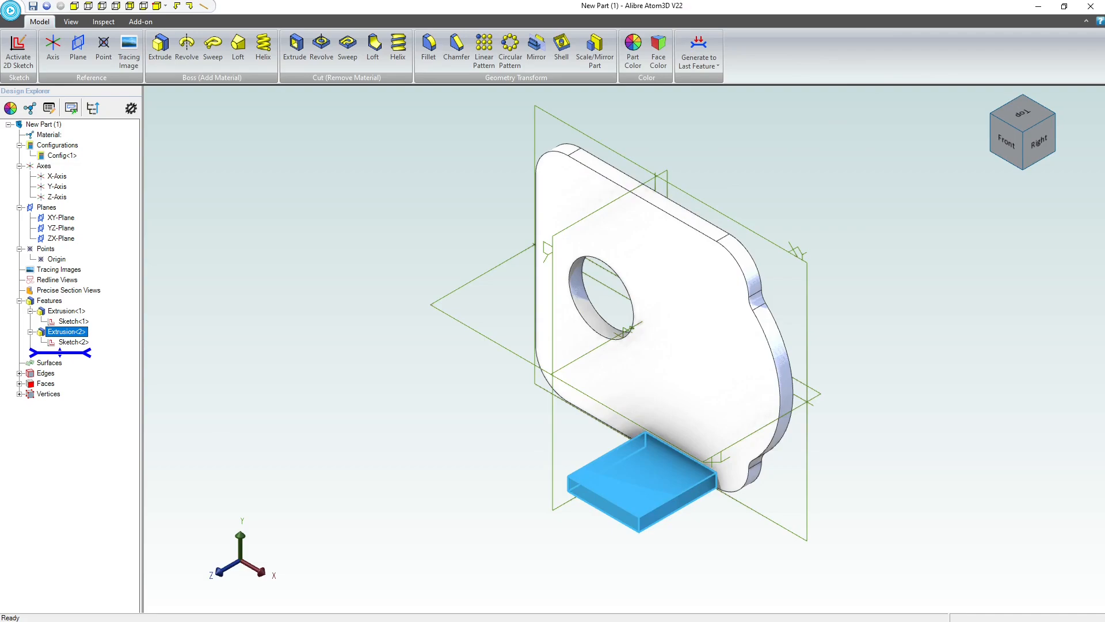
Start a sketch on the tab's underside face and draw a small circle in its outer half
{"action": "left_click", "coordinate": [481, 441]}
{"action": "middle_click_drag", "start_coordinate": [482, 441], "coordinate": [639, 323]}
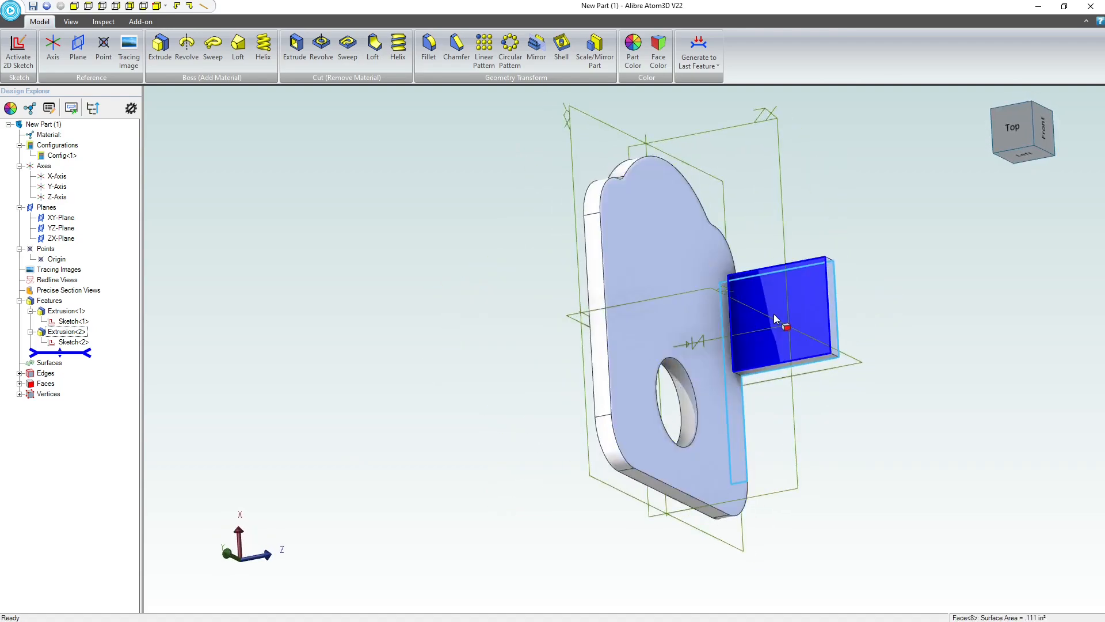
{"action": "left_click", "coordinate": [18, 51]}
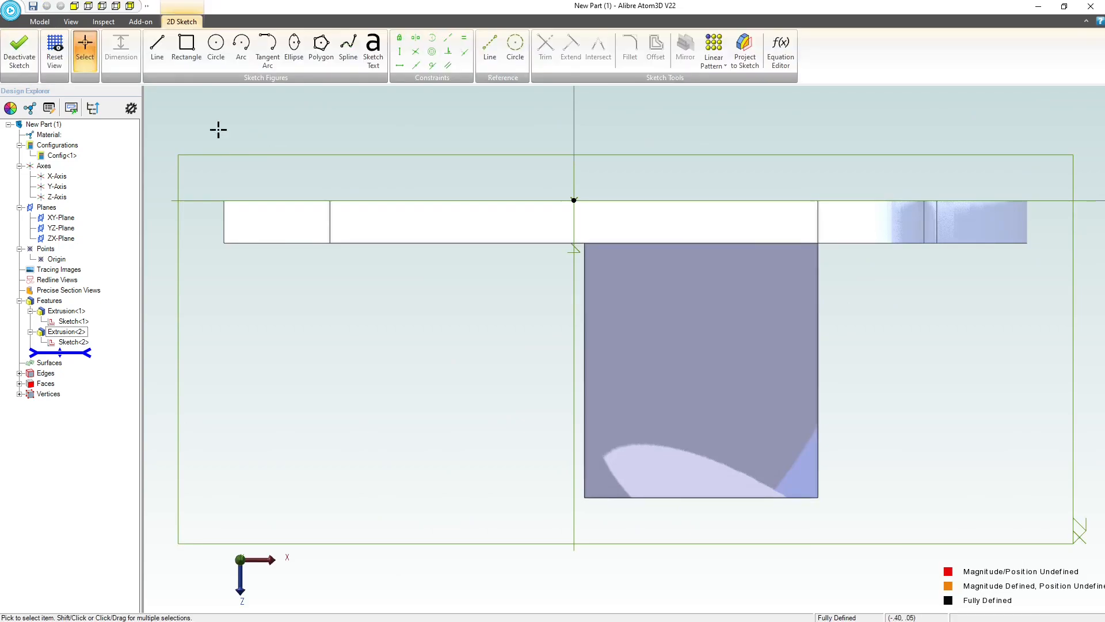
{"action": "left_click", "coordinate": [216, 46]}
{"action": "left_click", "coordinate": [678, 410]}
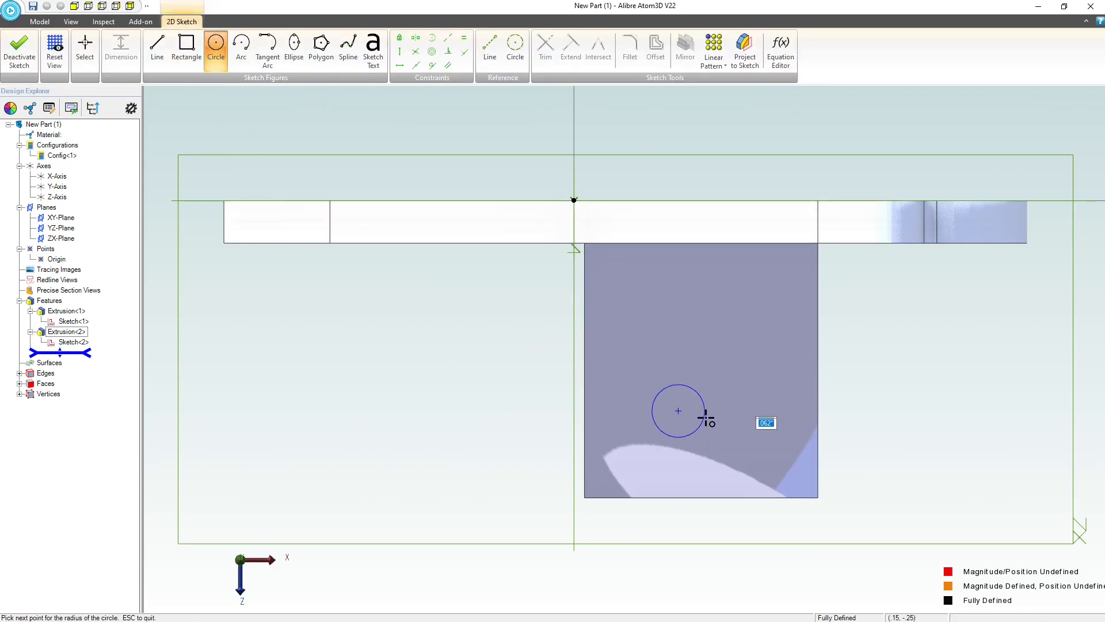
{"action": "left_click", "coordinate": [707, 418]}
{"action": "key", "text": "Escape"}
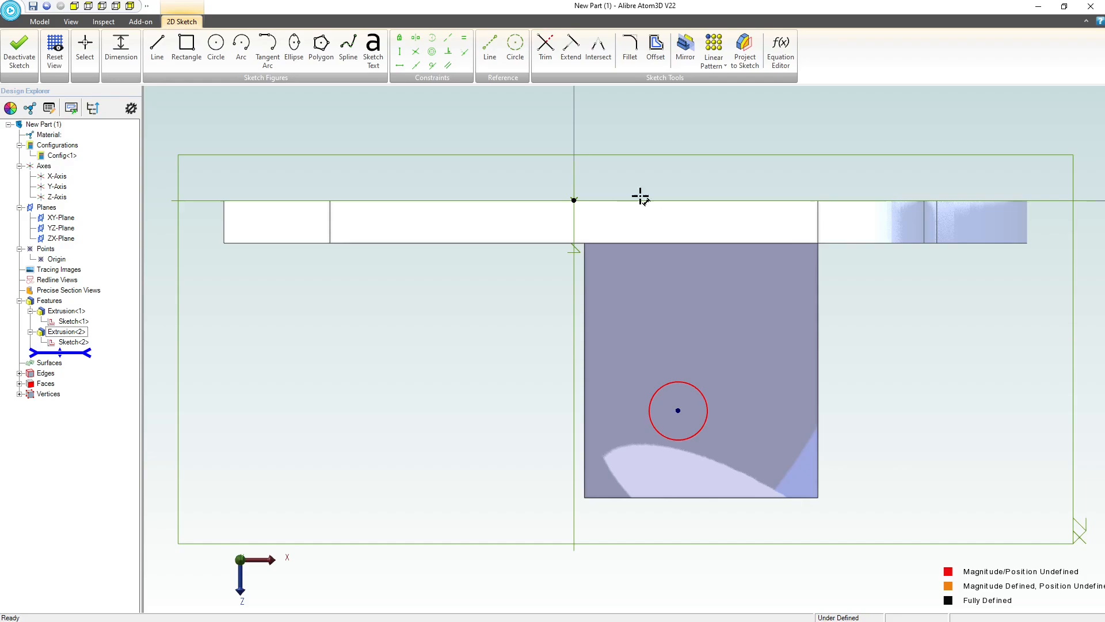
Dimension the circle's center at .26 inches from the origin, measured along the tab's length
{"action": "left_click", "coordinate": [574, 199]}
{"action": "left_click", "coordinate": [678, 410]}
{"action": "left_click", "coordinate": [436, 360]}
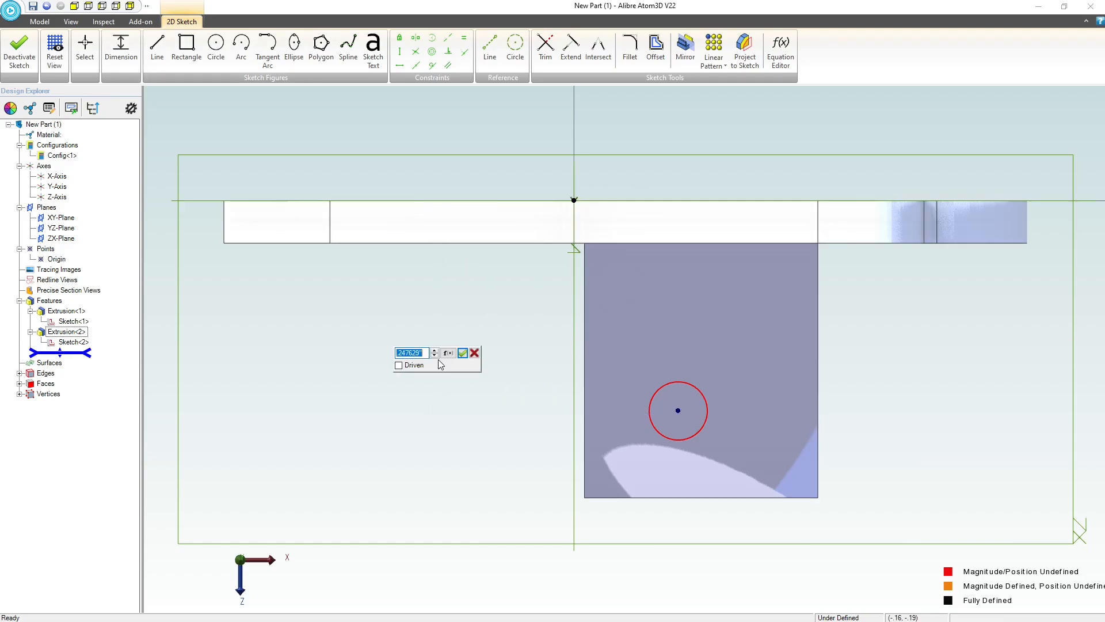
{"action": "type", "text": ".26"}
{"action": "key", "text": "Return"}
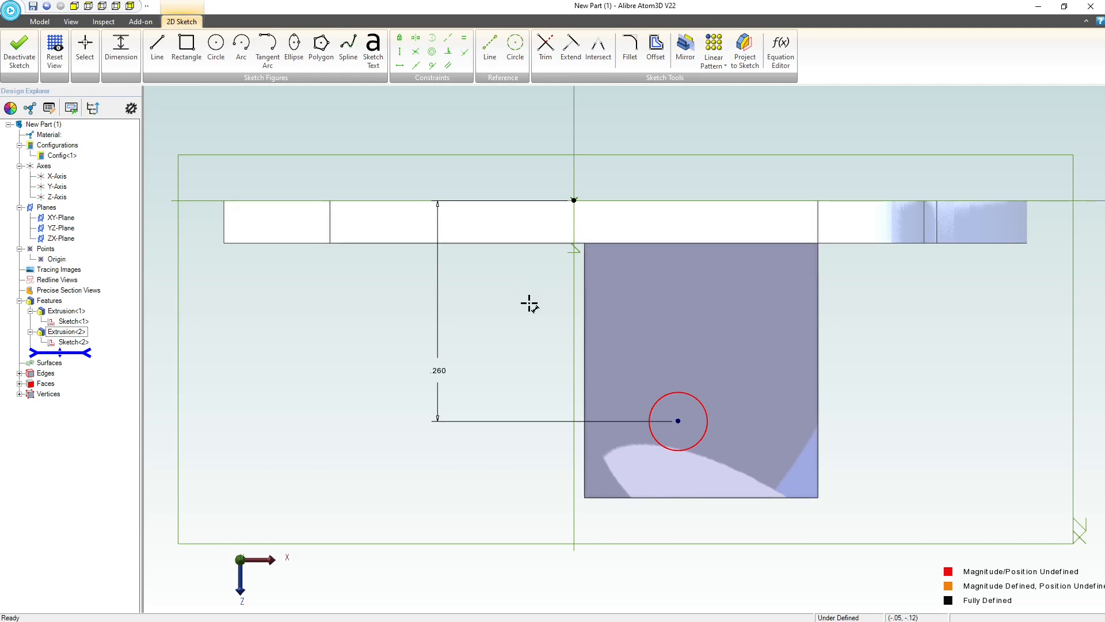
Project the plate's short thickness edge where the side bulge begins into the sketch as a reference figure, maintaining association to the source
{"action": "scroll", "coordinate": [529, 304], "scroll_direction": "down", "scroll_amount": 1}
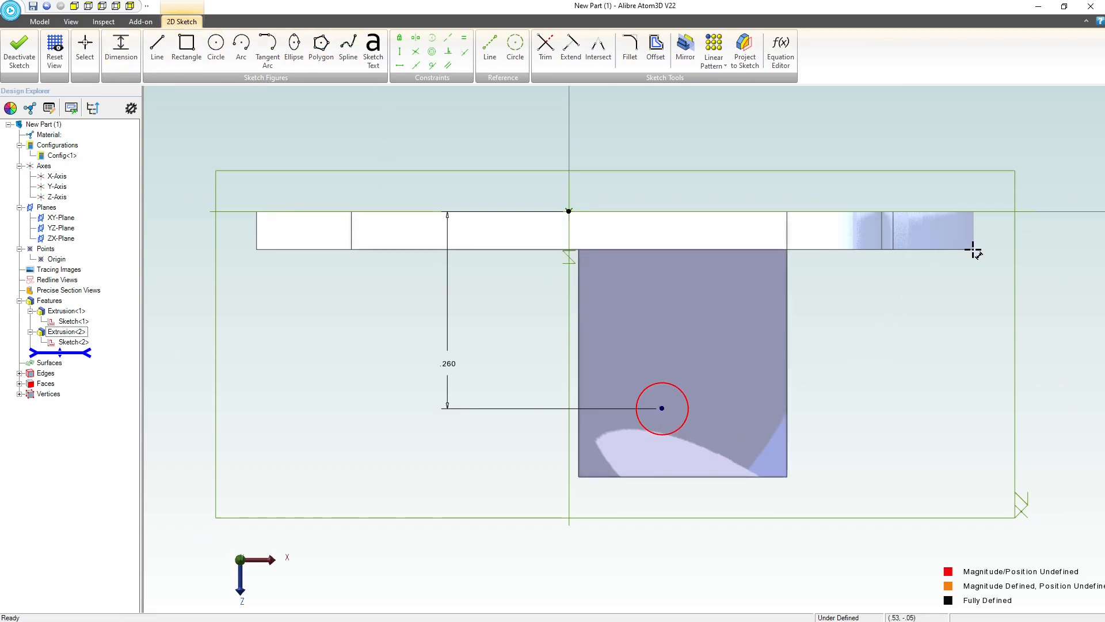
{"action": "scroll", "coordinate": [875, 322], "scroll_direction": "down", "scroll_amount": 1}
{"action": "scroll", "coordinate": [789, 412], "scroll_direction": "up", "scroll_amount": 1}
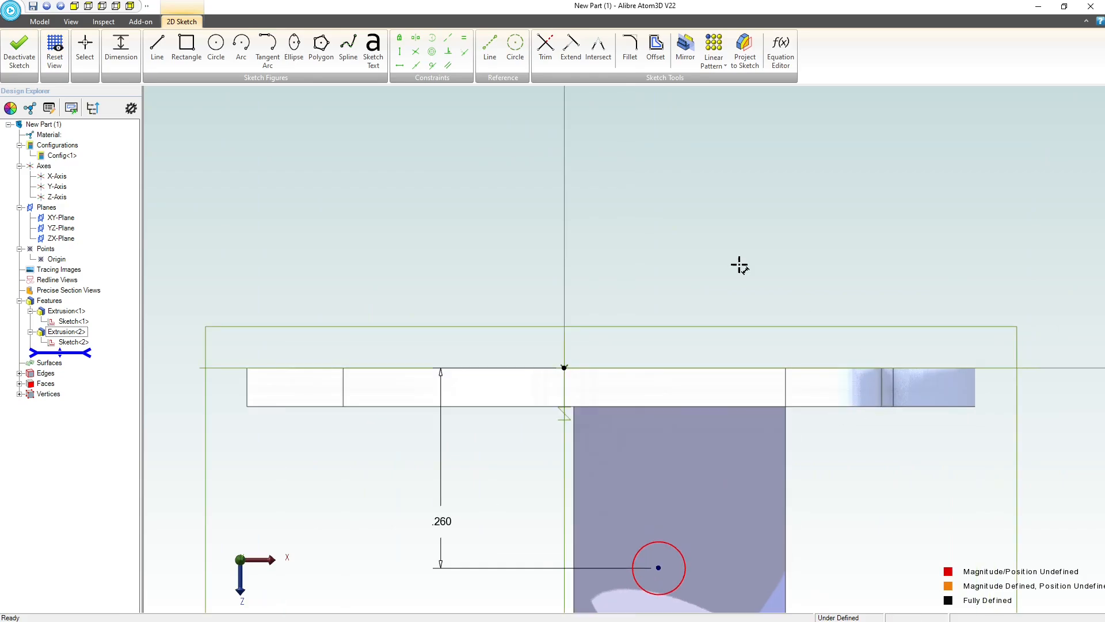
{"action": "left_click", "coordinate": [758, 61]}
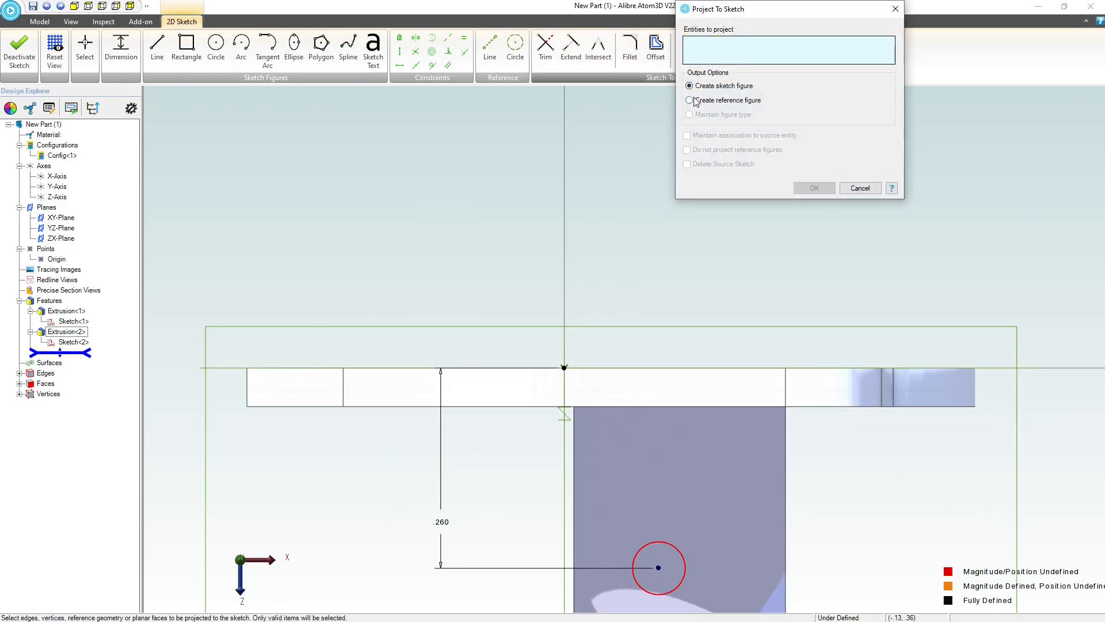
{"action": "left_click", "coordinate": [689, 99]}
{"action": "left_click", "coordinate": [881, 388]}
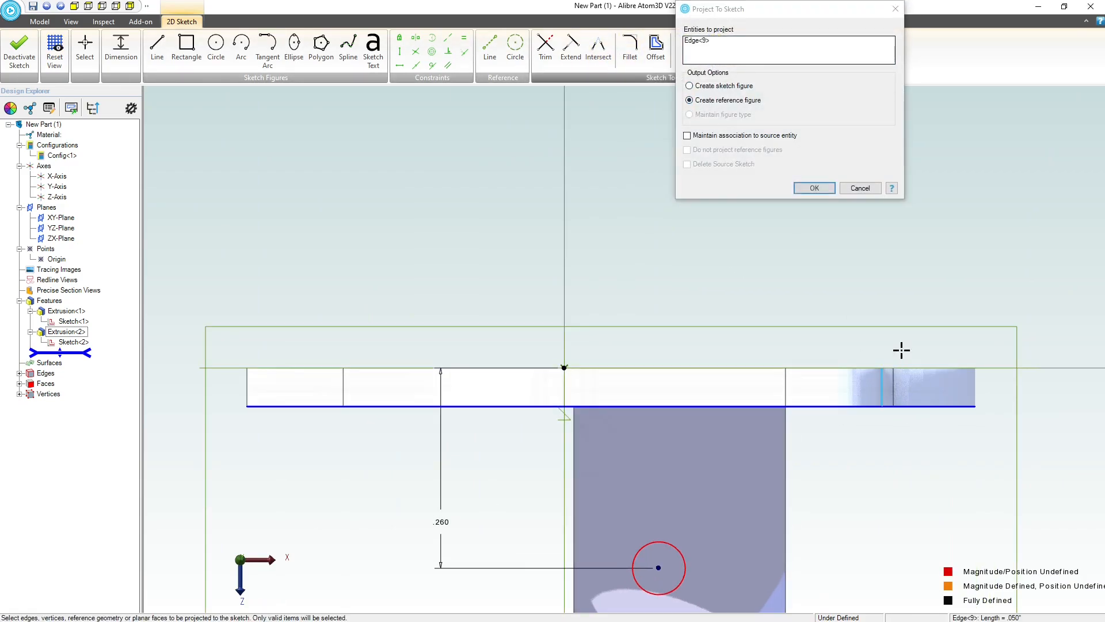
{"action": "left_click", "coordinate": [687, 136]}
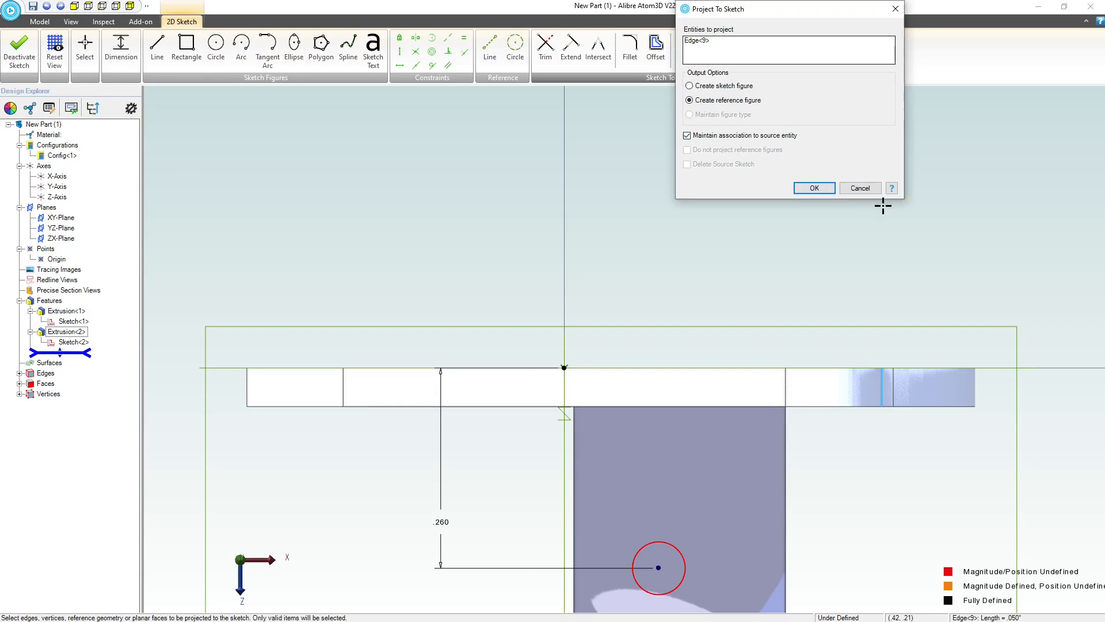
{"action": "left_click", "coordinate": [814, 188]}
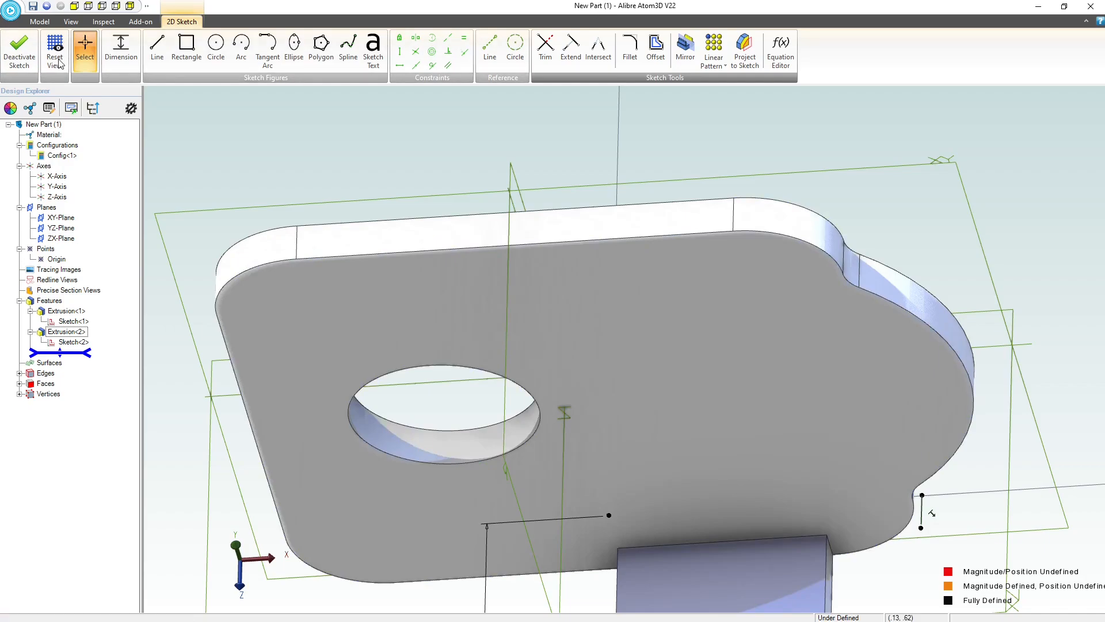
Dimension the circle's center at .257 inches horizontally from the endpoint of the projected reference line
{"action": "left_click", "coordinate": [56, 53]}
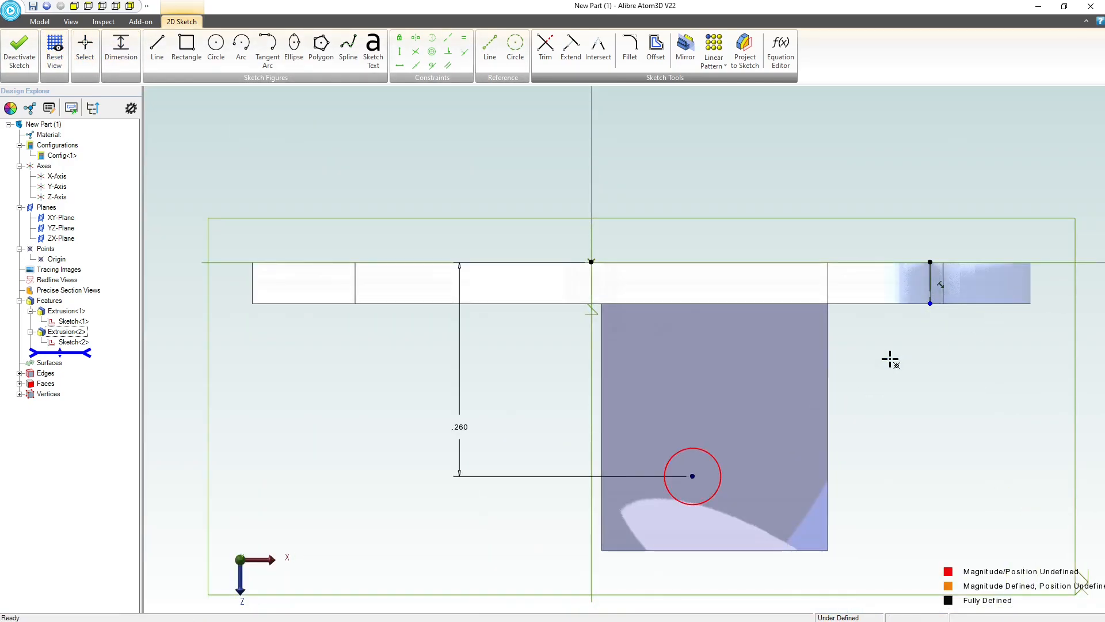
{"action": "left_click", "coordinate": [694, 477]}
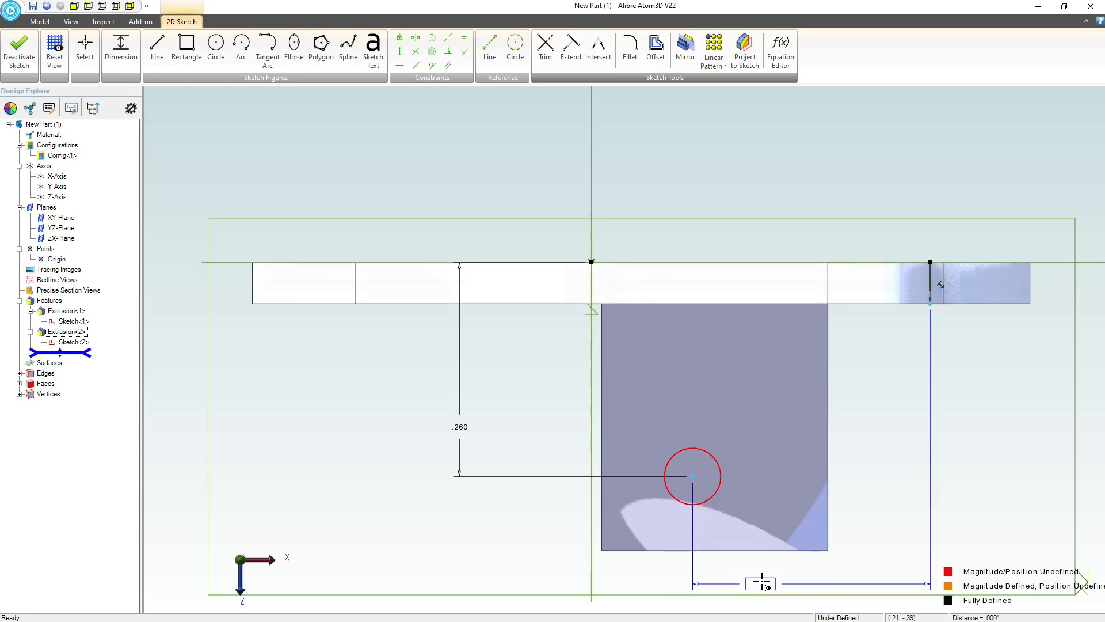
{"action": "left_click", "coordinate": [765, 584]}
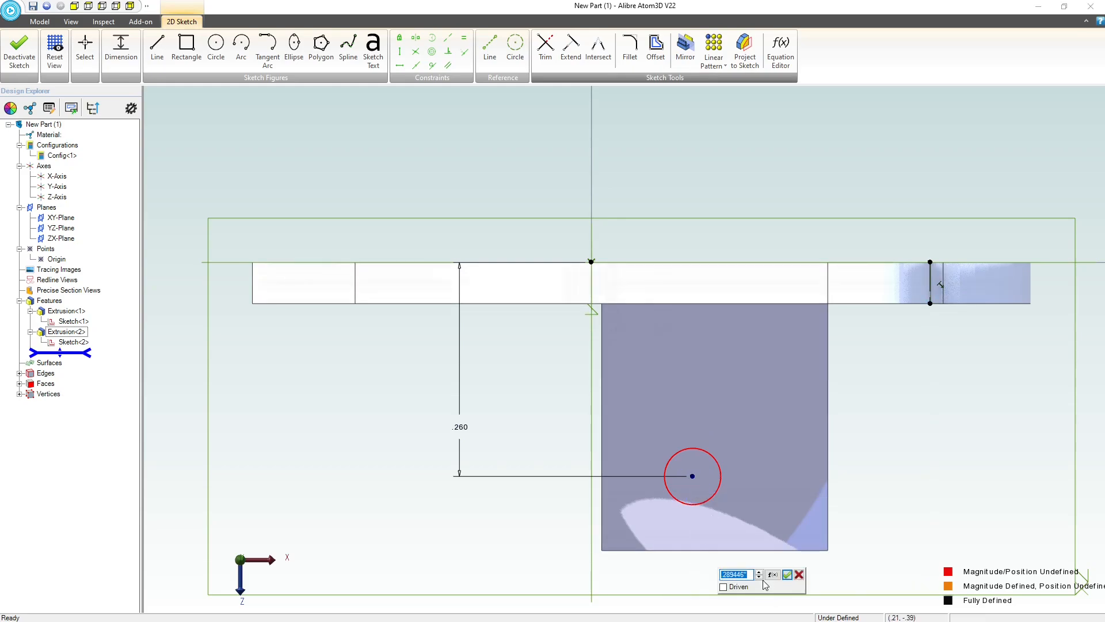
{"action": "type", "text": ".257"}
{"action": "key", "text": "Return"}
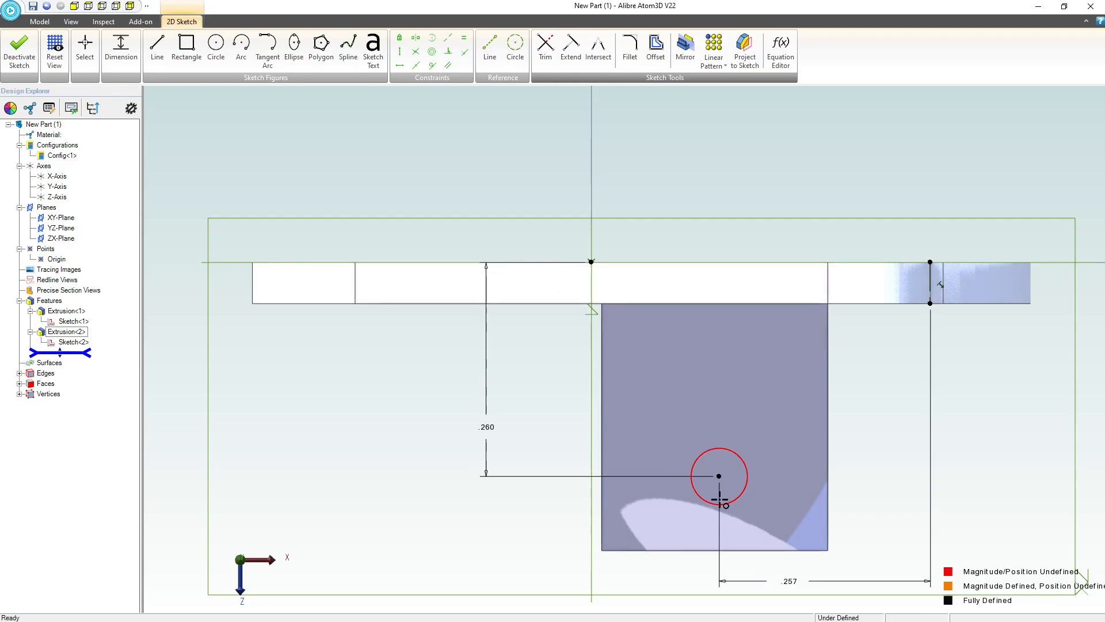
Set the circle's diameter to .090 inches and finish the sketch
{"action": "left_click", "coordinate": [703, 453]}
{"action": "left_click", "coordinate": [783, 429]}
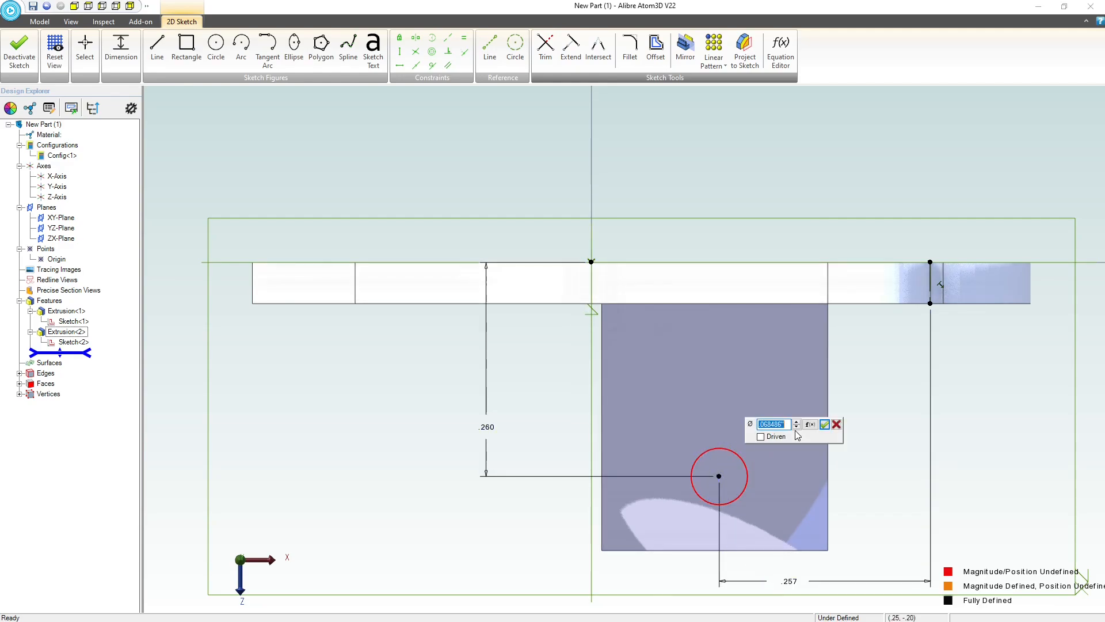
{"action": "type", "text": ".090"}
{"action": "key", "text": "Return"}
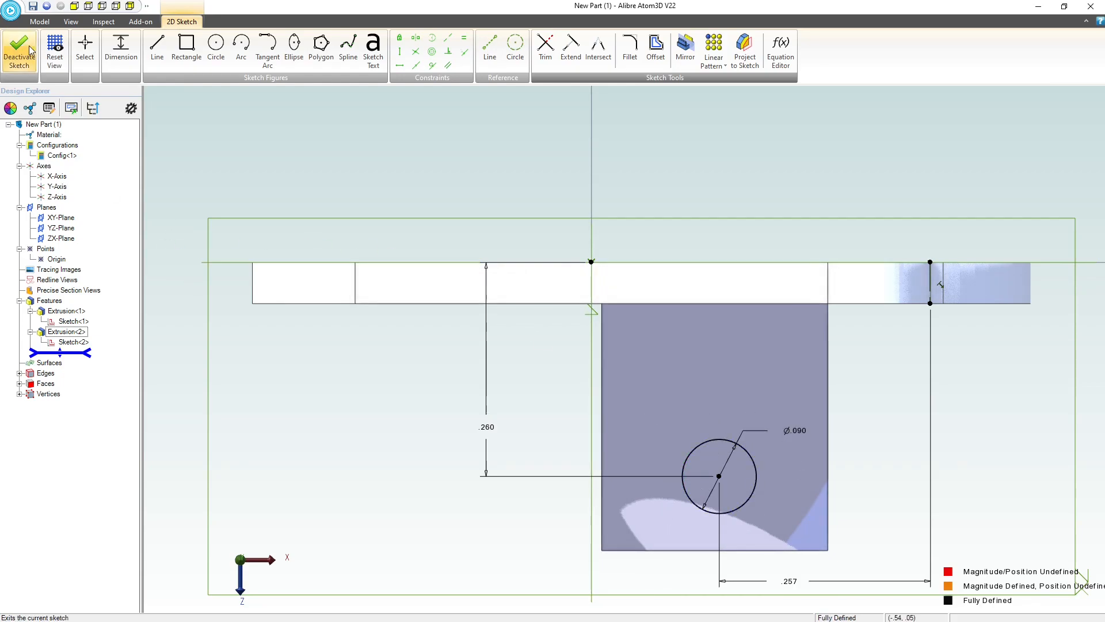
{"action": "left_click", "coordinate": [20, 65]}
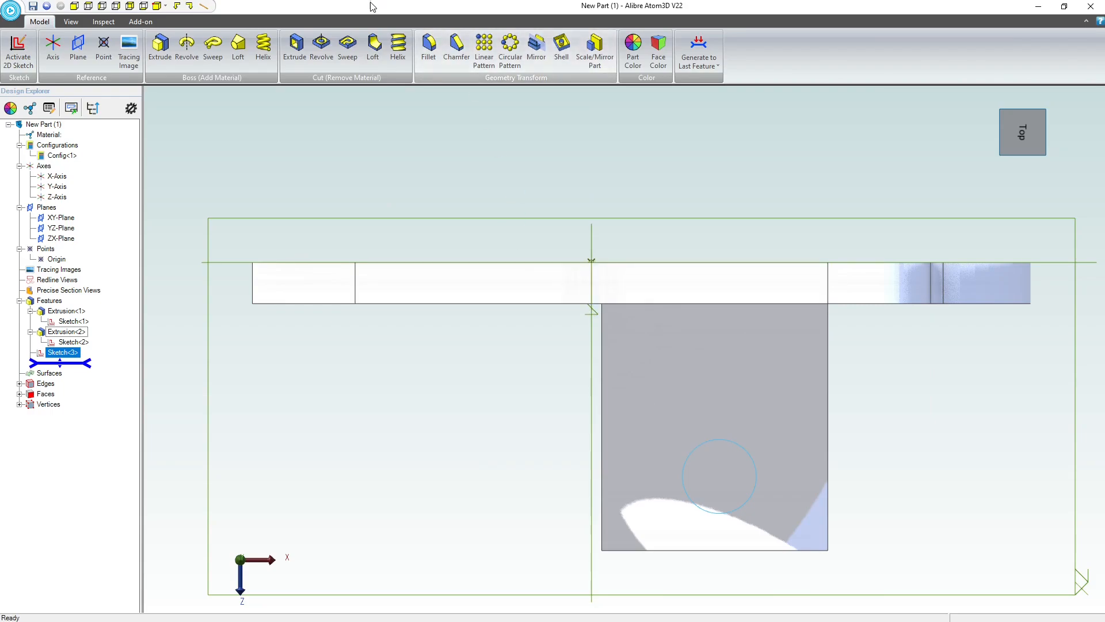
Cut the circle sketch through all to make the hole in the tab
{"action": "left_click", "coordinate": [295, 48]}
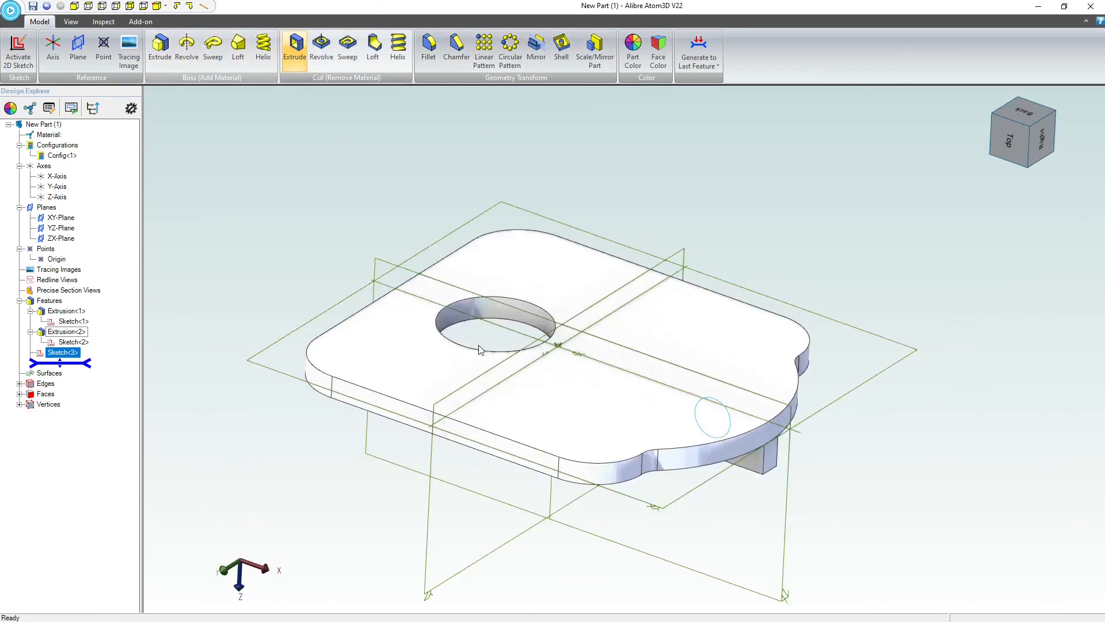
{"action": "left_click", "coordinate": [777, 38]}
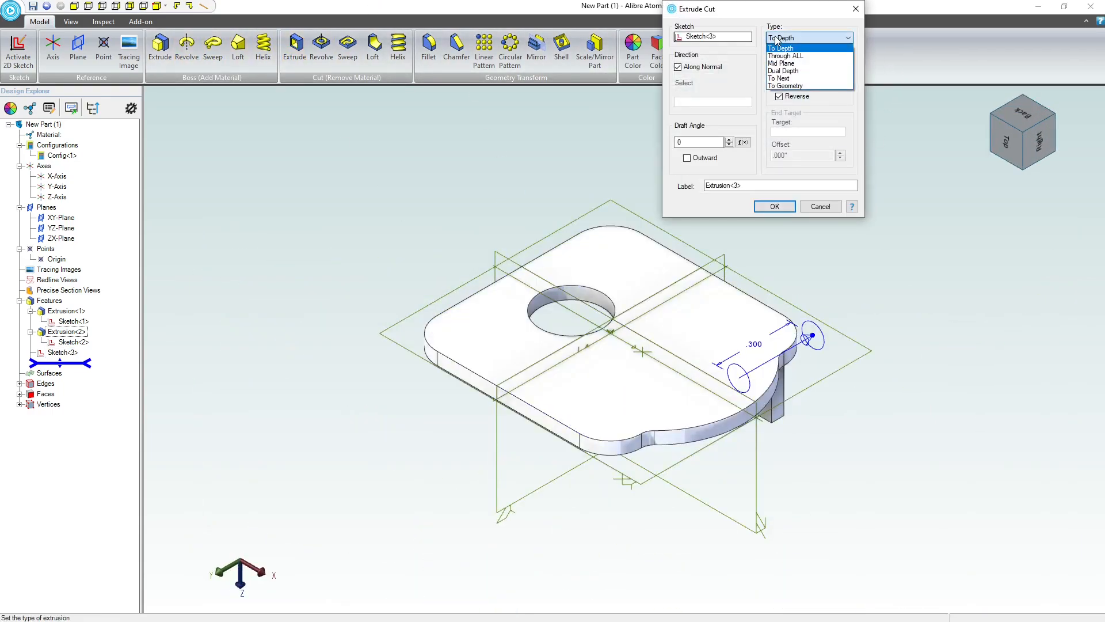
{"action": "left_click", "coordinate": [782, 56]}
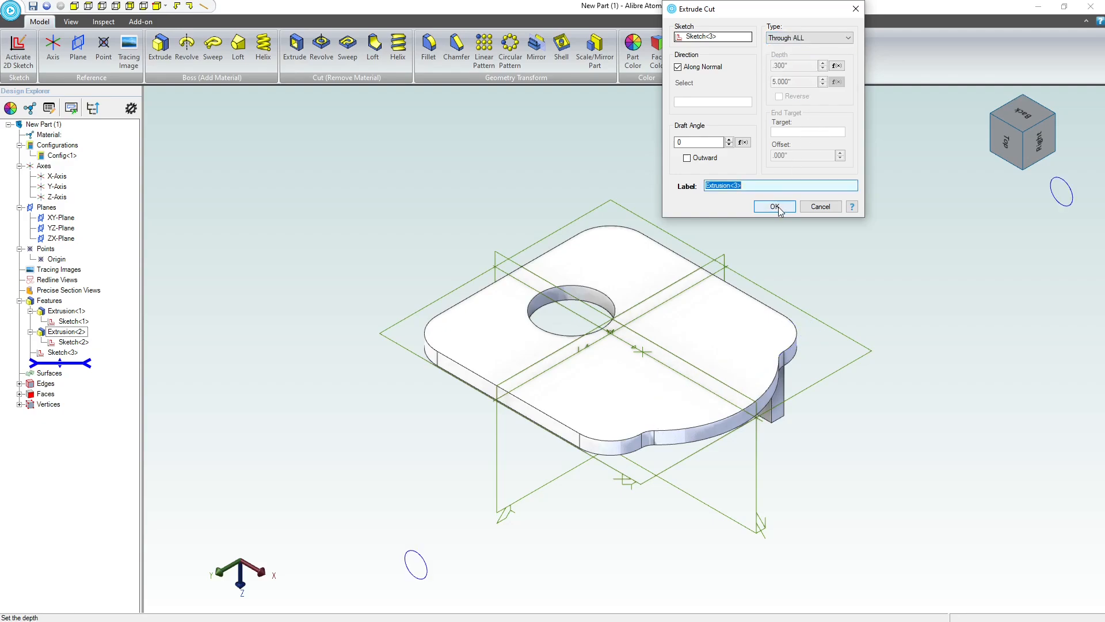
{"action": "left_click", "coordinate": [779, 207]}
Mirror the tab extrusion and its hole cut across the ZX-Plane
{"action": "mouse_move", "coordinate": [734, 265]}
{"action": "middle_mouse_down"}
{"action": "mouse_move", "coordinate": [735, 253]}
{"action": "mouse_move", "coordinate": [713, 266]}
{"action": "middle_mouse_up"}
{"action": "middle_click_drag", "start_coordinate": [596, 302], "coordinate": [645, 149]}
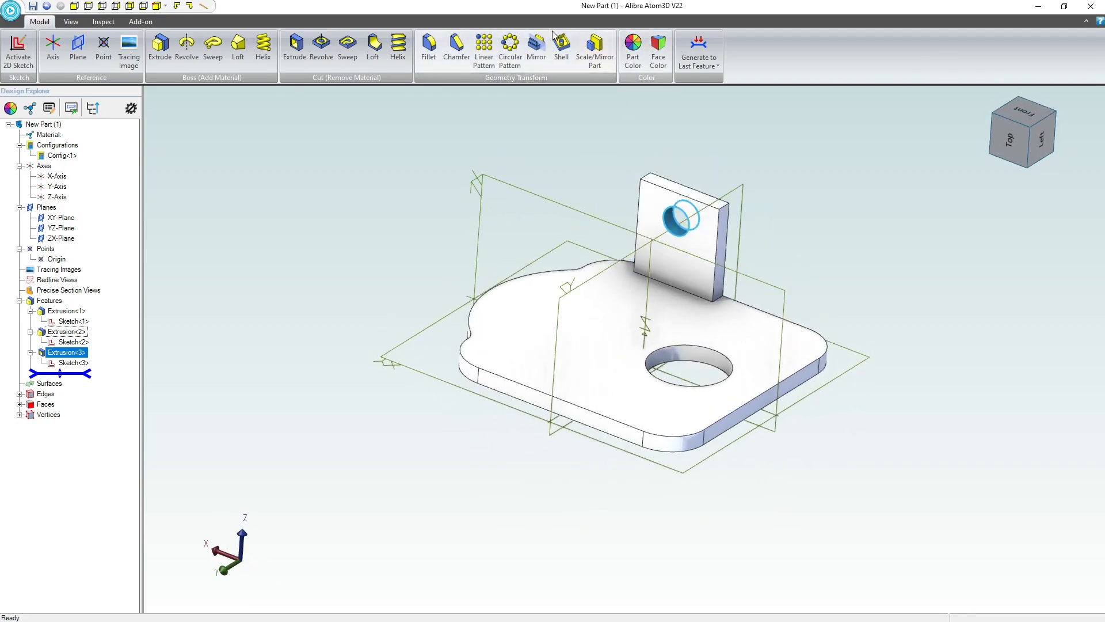
{"action": "left_click", "coordinate": [536, 49]}
{"action": "scroll", "coordinate": [578, 171], "scroll_direction": "down", "scroll_amount": 2}
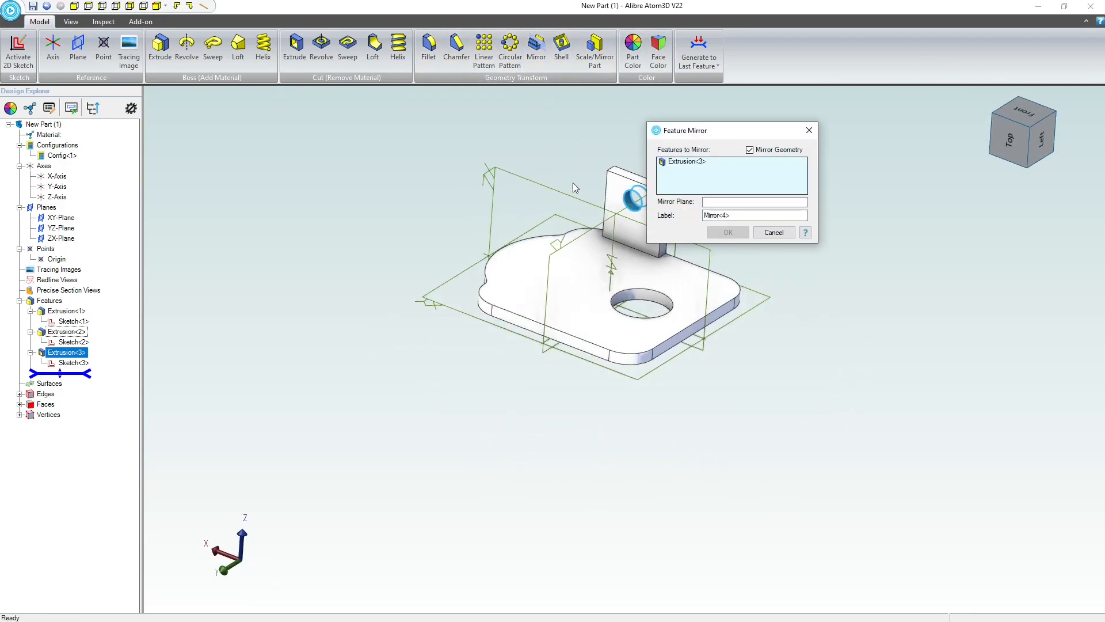
{"action": "left_click", "coordinate": [617, 194]}
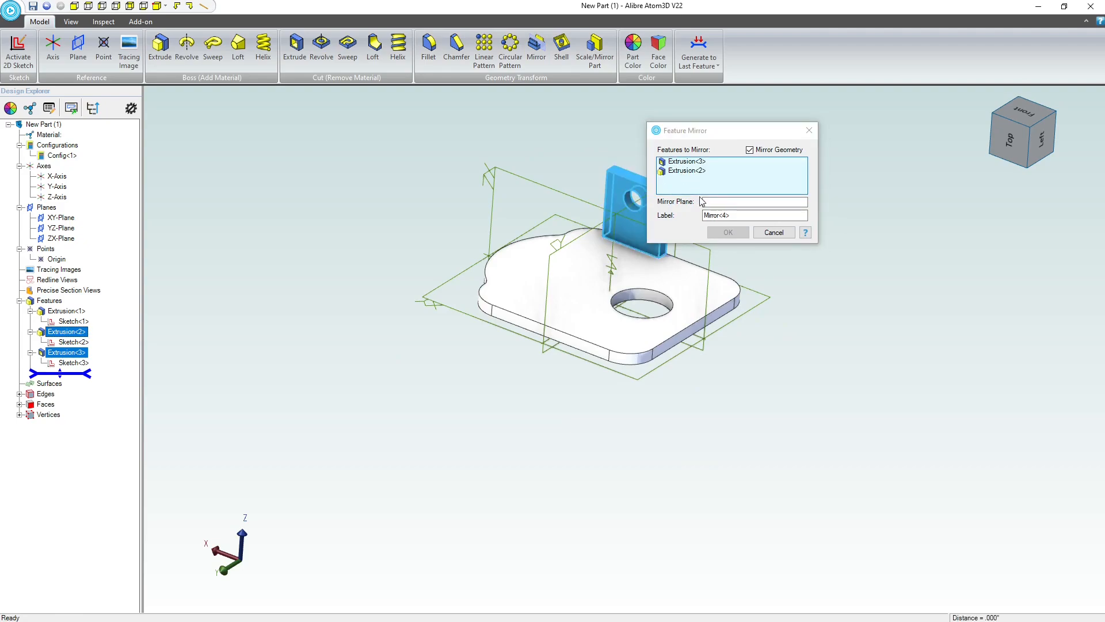
{"action": "left_click", "coordinate": [748, 201]}
{"action": "left_click", "coordinate": [496, 168]}
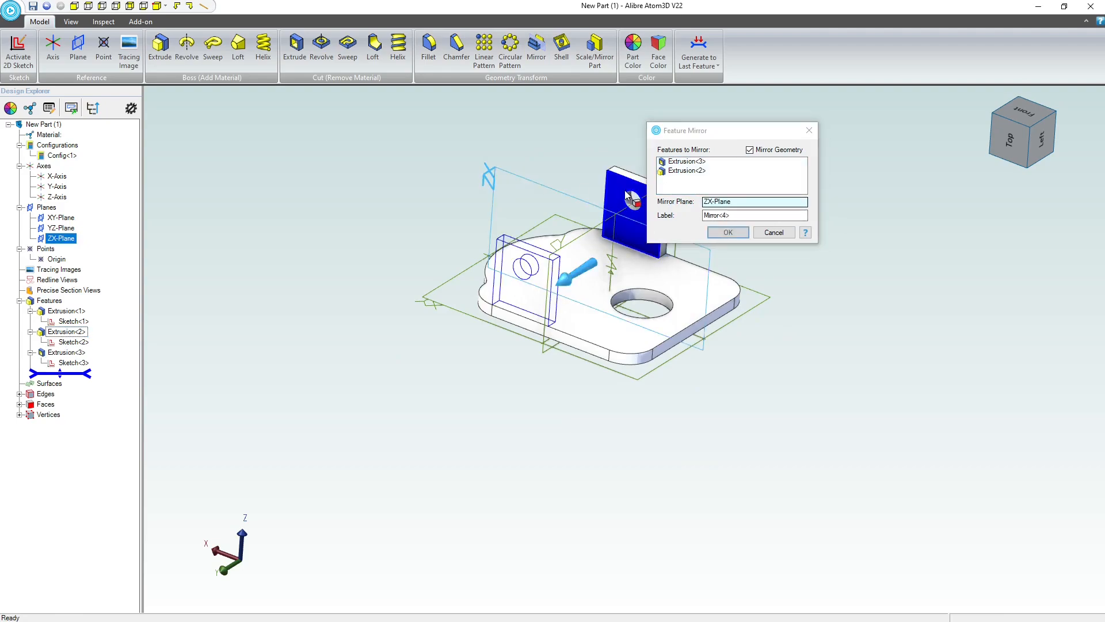
{"action": "left_click", "coordinate": [728, 232]}
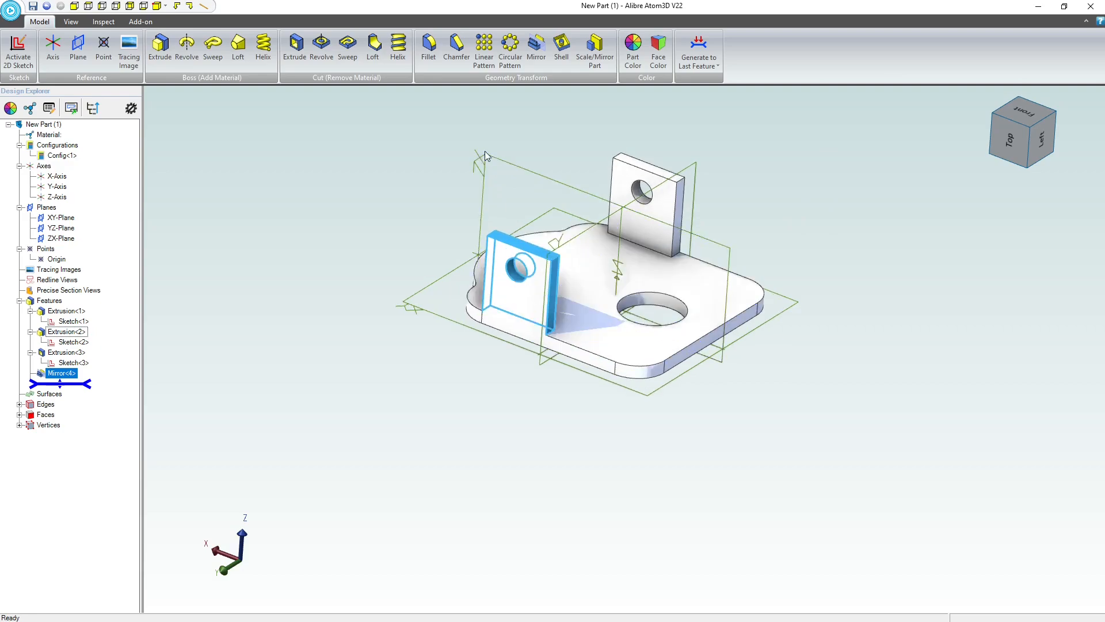
Save the part as Tuning Plate and close it
{"action": "scroll", "coordinate": [575, 199], "scroll_direction": "up", "scroll_amount": 1}
{"action": "middle_click_drag", "start_coordinate": [577, 203], "coordinate": [406, 219]}
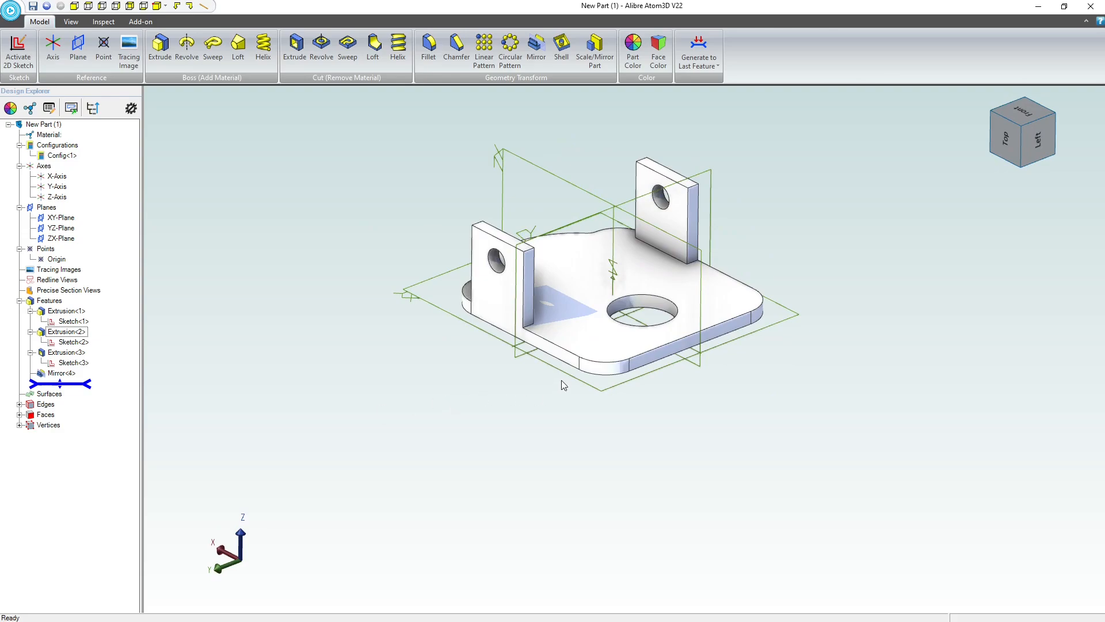
{"action": "scroll", "coordinate": [628, 223], "scroll_direction": "up", "scroll_amount": 2}
{"action": "mouse_move", "coordinate": [585, 248]}
{"action": "middle_mouse_down"}
{"action": "mouse_move", "coordinate": [585, 305]}
{"action": "mouse_move", "coordinate": [583, 253]}
{"action": "middle_mouse_up"}
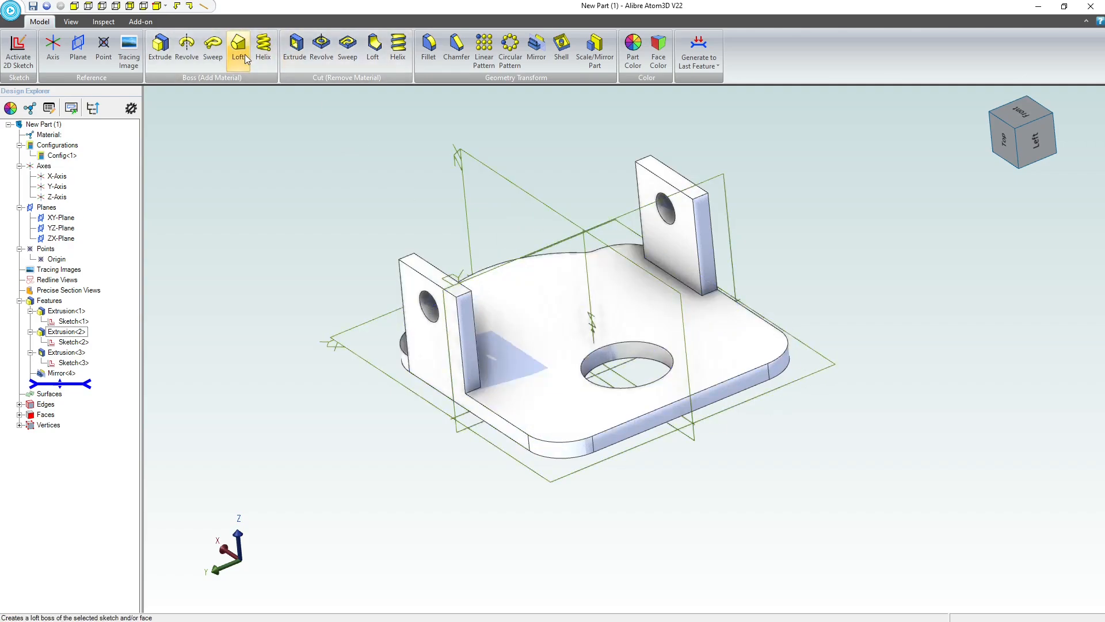
{"action": "left_click", "coordinate": [33, 8]}
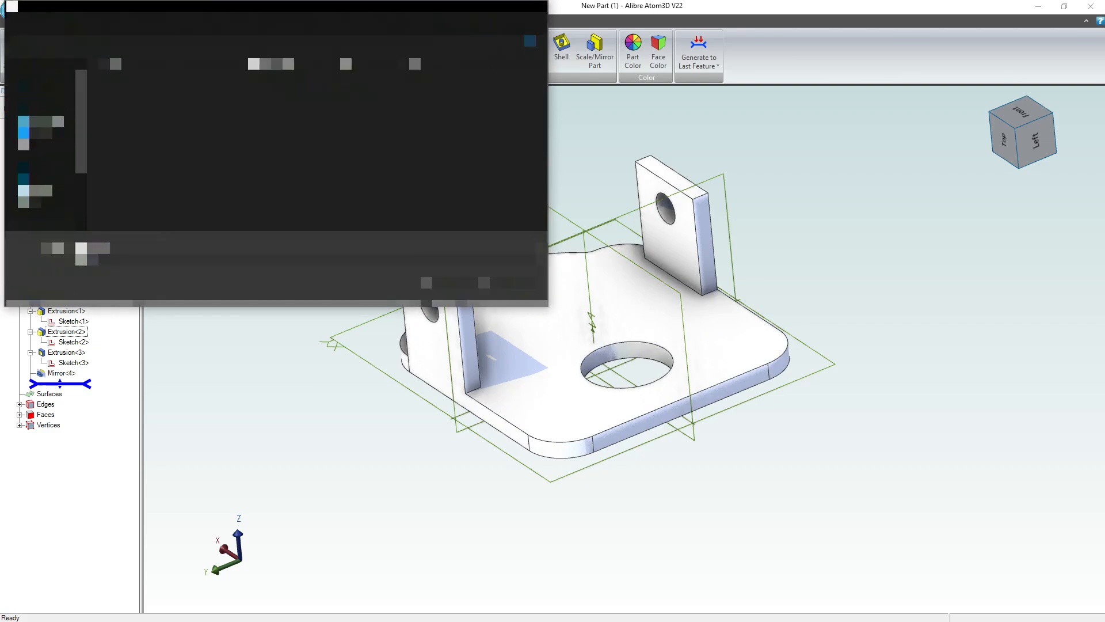
{"action": "key", "text": "Return"}
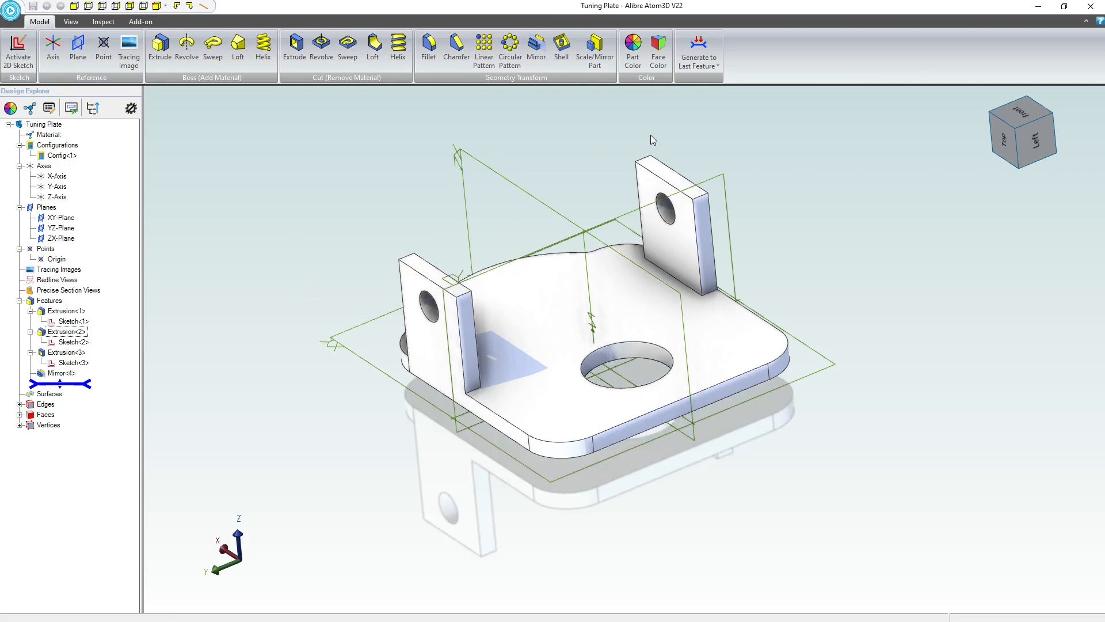
{"action": "left_click", "coordinate": [1092, 7]}
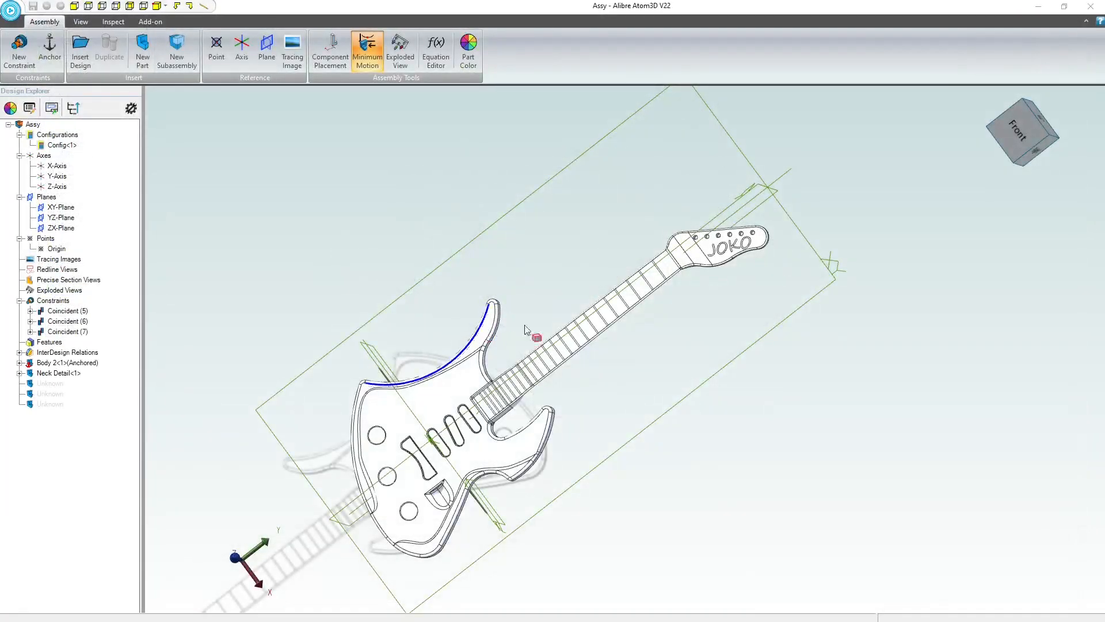
Insert the Tuning Plate part into the guitar assembly near the back of the headstock
{"action": "middle_click_drag", "start_coordinate": [619, 322], "coordinate": [576, 345]}
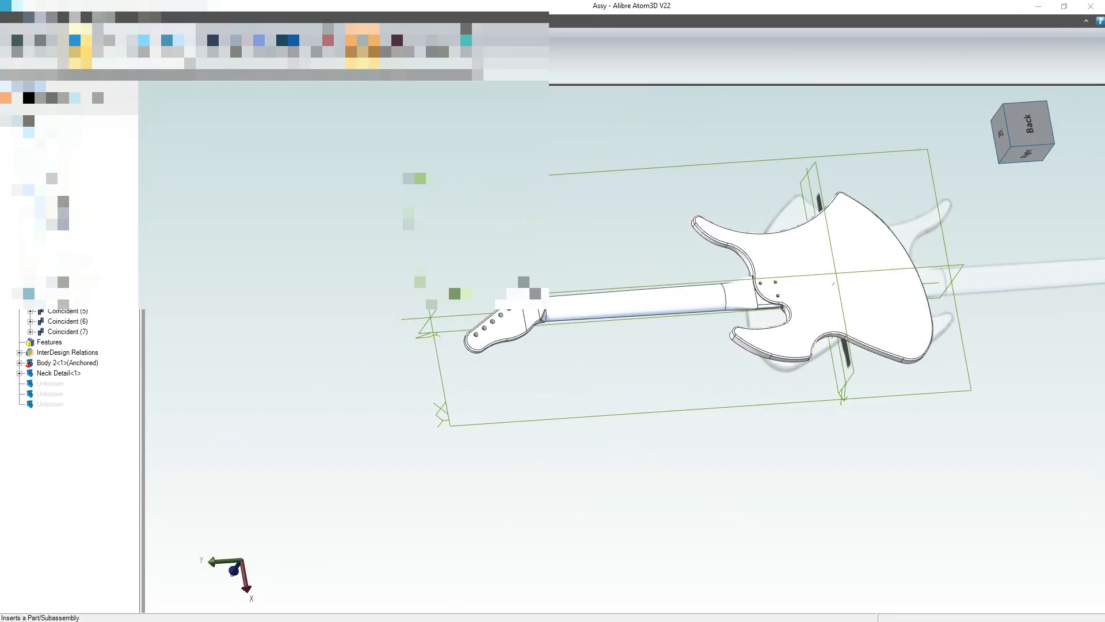
{"action": "left_click", "coordinate": [78, 46]}
{"action": "left_click", "coordinate": [151, 80]}
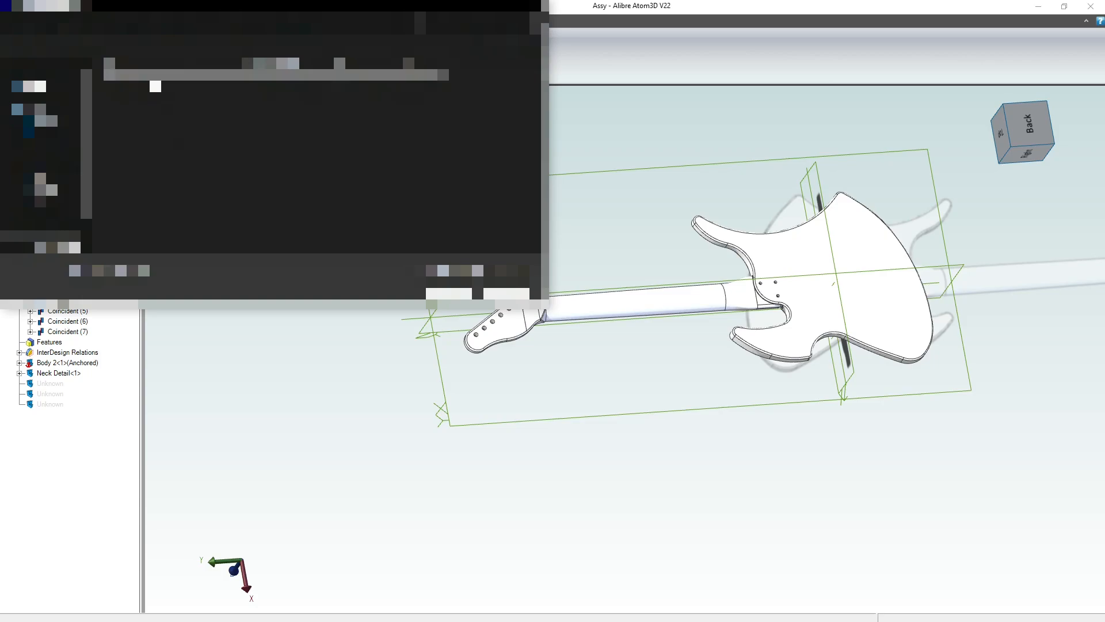
{"action": "double_click", "coordinate": [144, 80]}
Constrain the tuning plate's flat face opposite the tabs coincident with the headstock's back face, with the orientation flipped
{"action": "scroll", "coordinate": [513, 264], "scroll_direction": "up", "scroll_amount": 6}
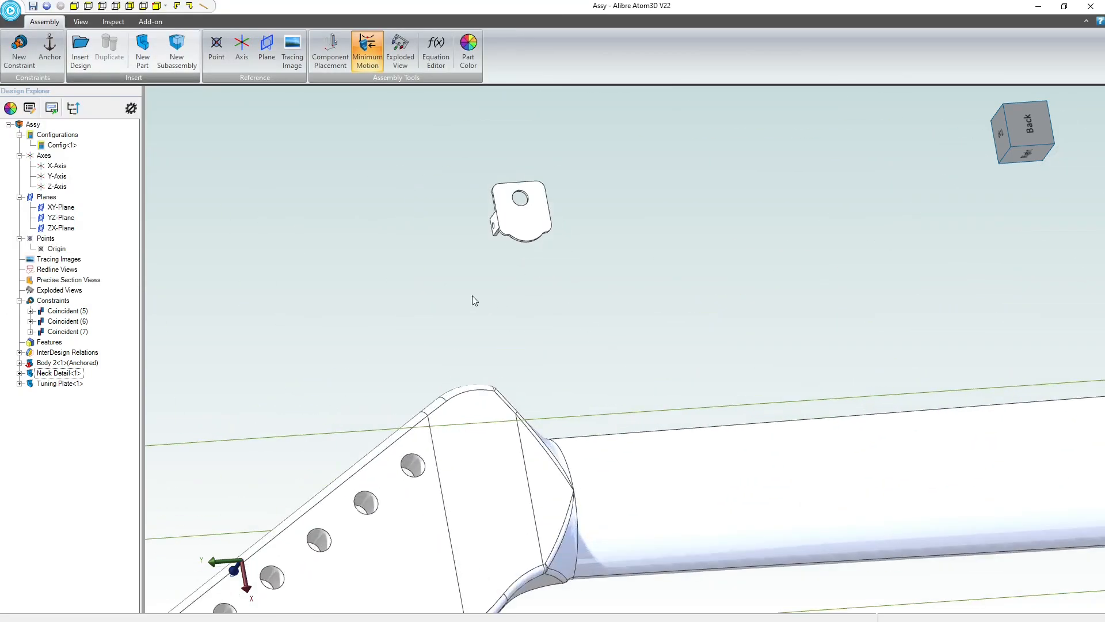
{"action": "scroll", "coordinate": [451, 287], "scroll_direction": "down", "scroll_amount": 2}
{"action": "scroll", "coordinate": [451, 288], "scroll_direction": "down", "scroll_amount": 2}
{"action": "middle_click_drag", "start_coordinate": [451, 288], "coordinate": [418, 293]}
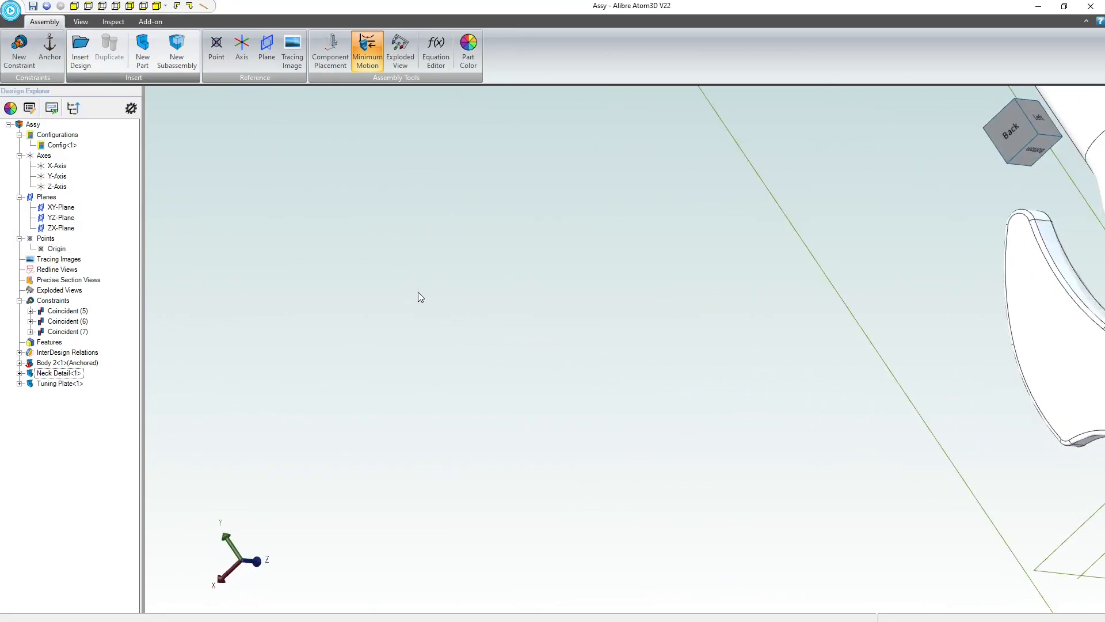
{"action": "scroll", "coordinate": [423, 293], "scroll_direction": "down", "scroll_amount": 5}
{"action": "scroll", "coordinate": [556, 93], "scroll_direction": "up", "scroll_amount": 5}
{"action": "middle_click_drag", "start_coordinate": [556, 93], "coordinate": [644, 320]}
{"action": "scroll", "coordinate": [643, 314], "scroll_direction": "up", "scroll_amount": 1}
{"action": "left_click", "coordinate": [656, 300]}
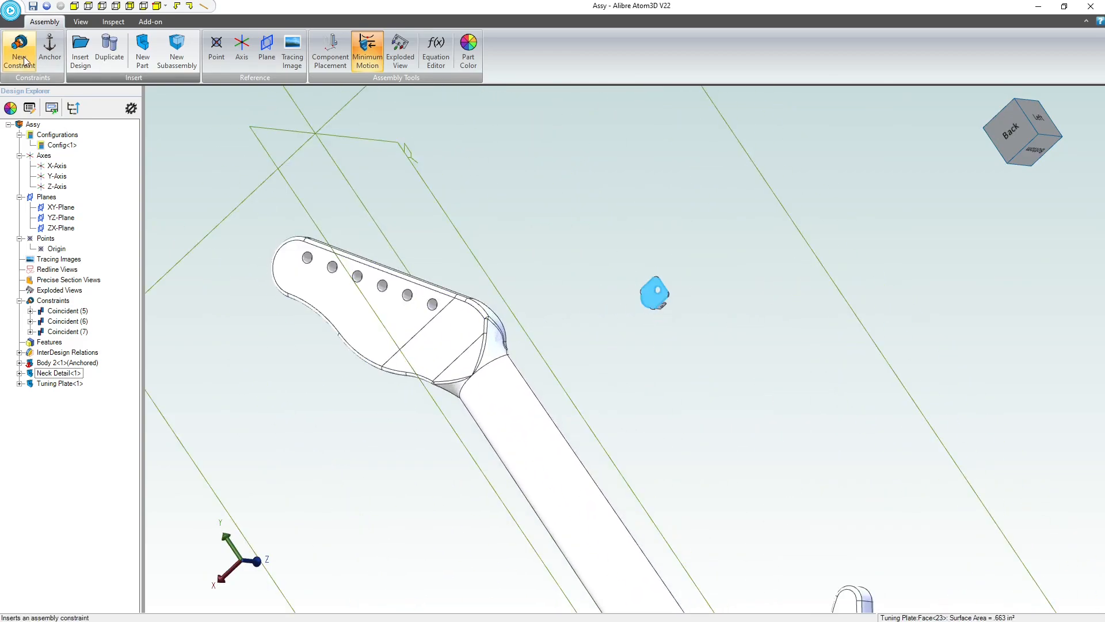
{"action": "left_click", "coordinate": [19, 49]}
{"action": "left_click", "coordinate": [354, 301]}
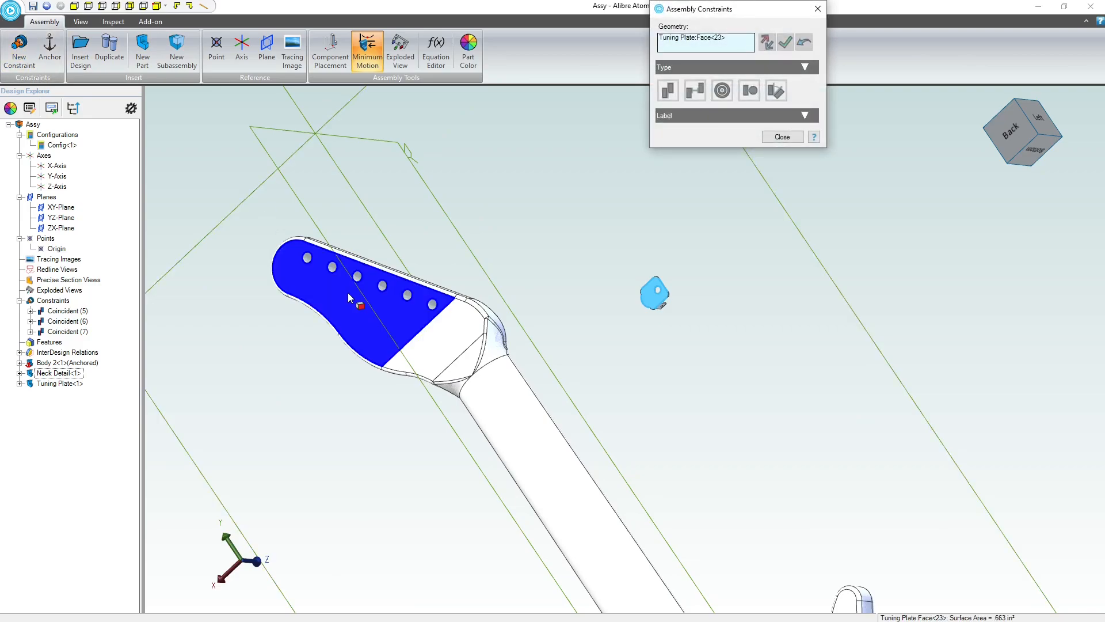
{"action": "left_click", "coordinate": [766, 43]}
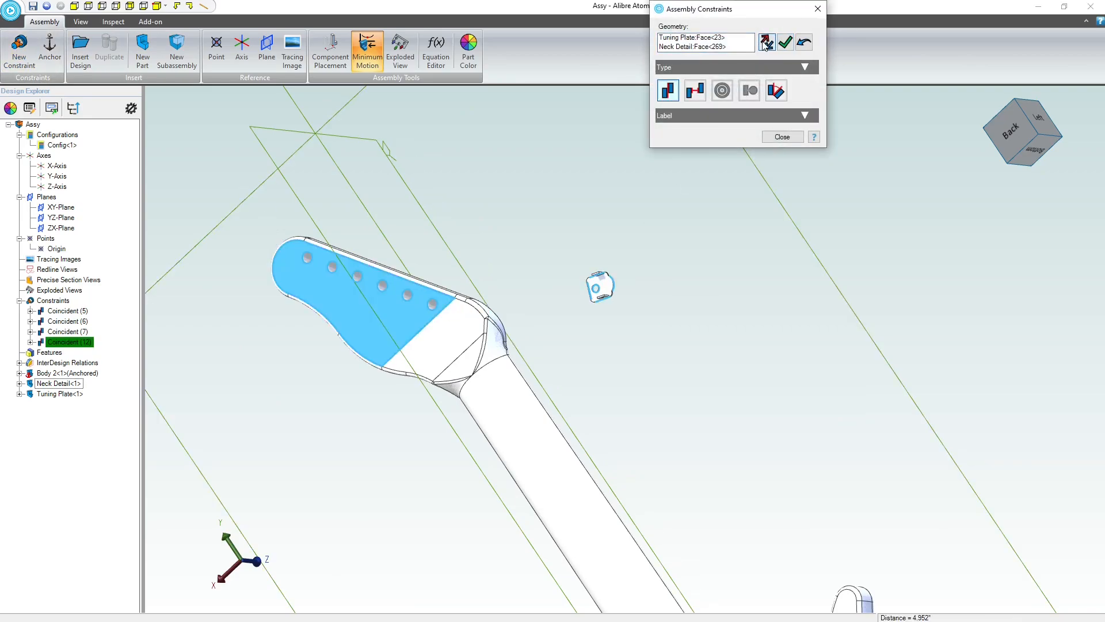
{"action": "left_click", "coordinate": [785, 42]}
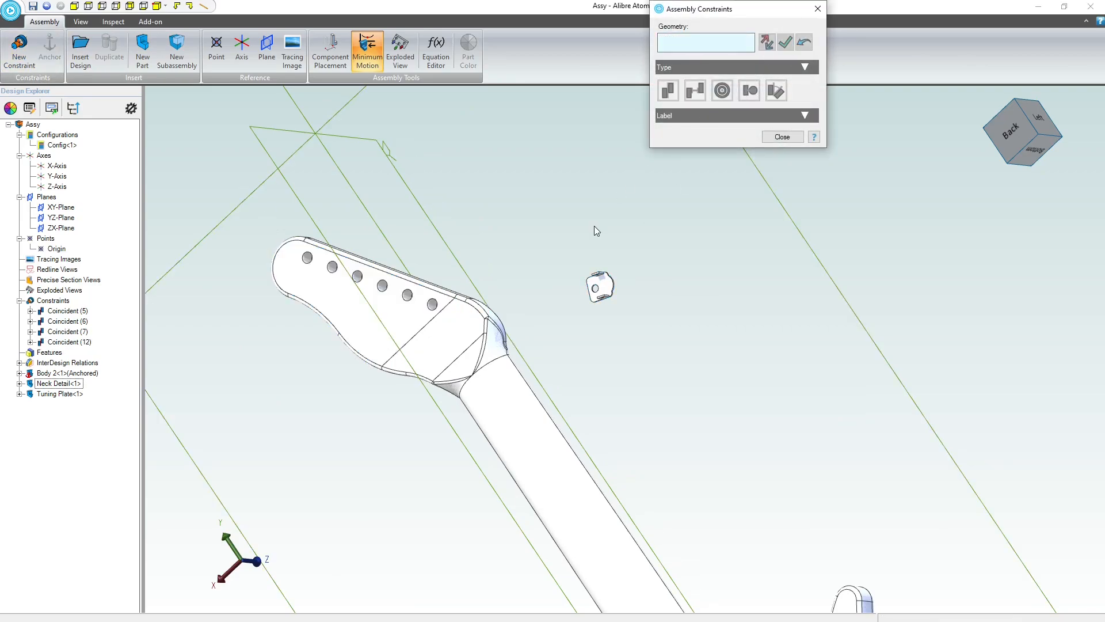
Constrain the tuning plate's large round hole coaxial with the headstock hole nearest the neck, and rotate the plate about that hole
{"action": "scroll", "coordinate": [594, 225], "scroll_direction": "down", "scroll_amount": 2}
{"action": "scroll", "coordinate": [587, 274], "scroll_direction": "up", "scroll_amount": 6}
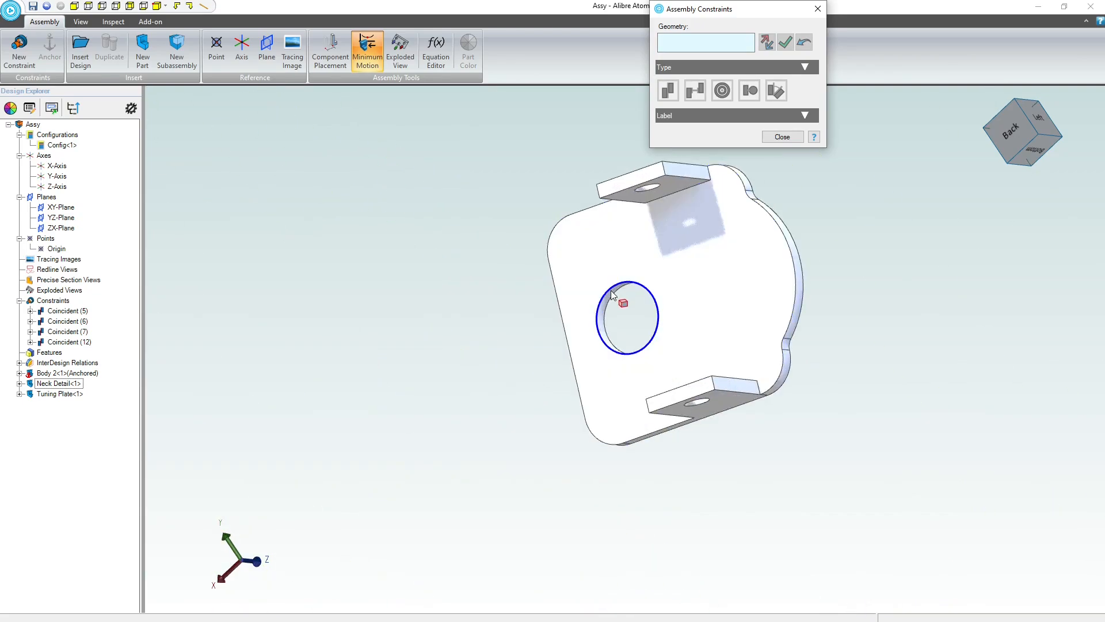
{"action": "left_click", "coordinate": [611, 297]}
{"action": "scroll", "coordinate": [612, 298], "scroll_direction": "down", "scroll_amount": 5}
{"action": "scroll", "coordinate": [389, 290], "scroll_direction": "up", "scroll_amount": 3}
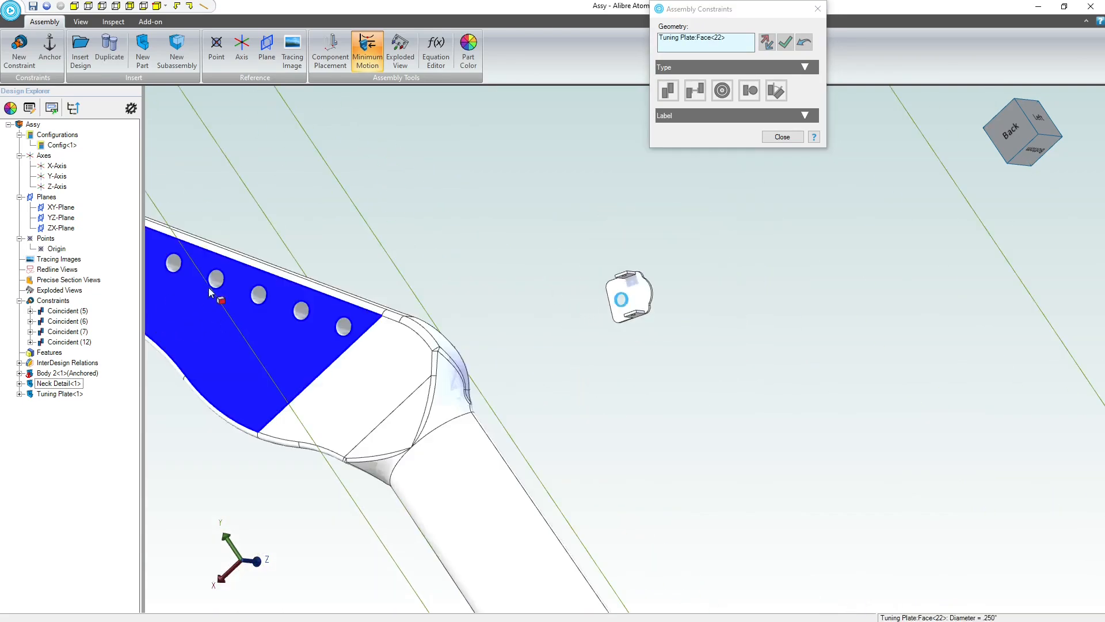
{"action": "scroll", "coordinate": [483, 331], "scroll_direction": "up", "scroll_amount": 2}
{"action": "left_click", "coordinate": [518, 330]}
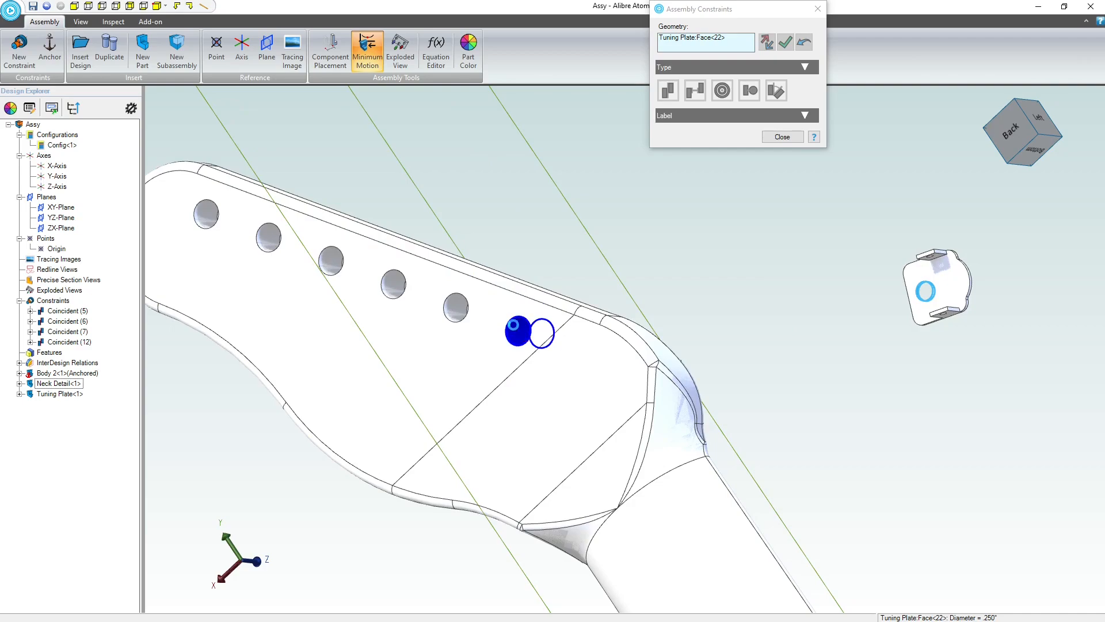
{"action": "left_click", "coordinate": [786, 42]}
{"action": "left_click_drag", "start_coordinate": [518, 328], "coordinate": [527, 375]}
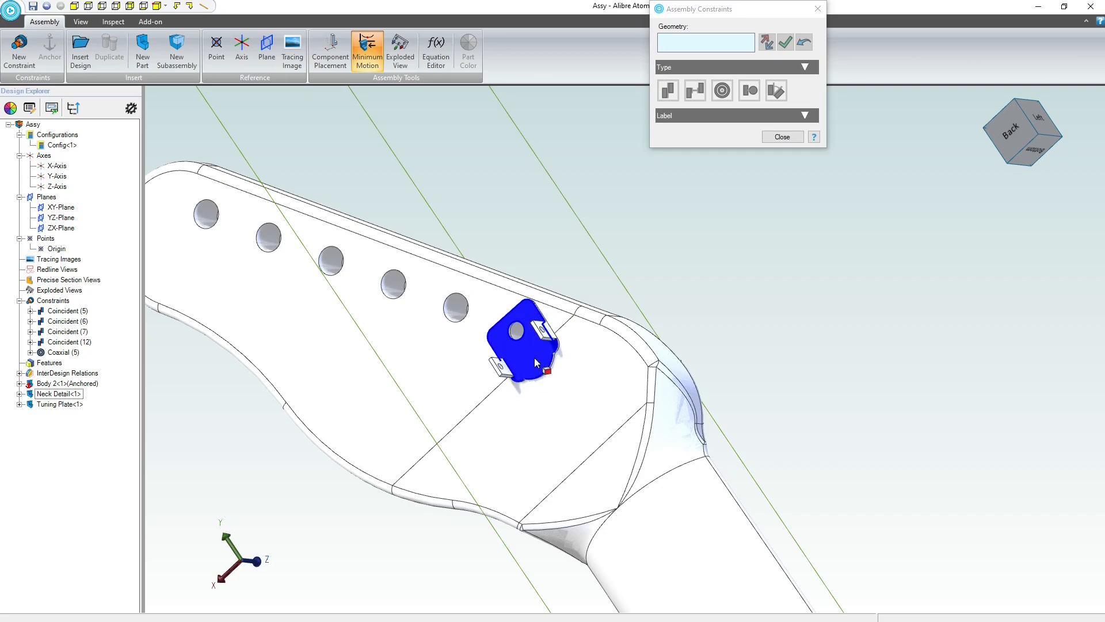
{"action": "left_click", "coordinate": [777, 137]}
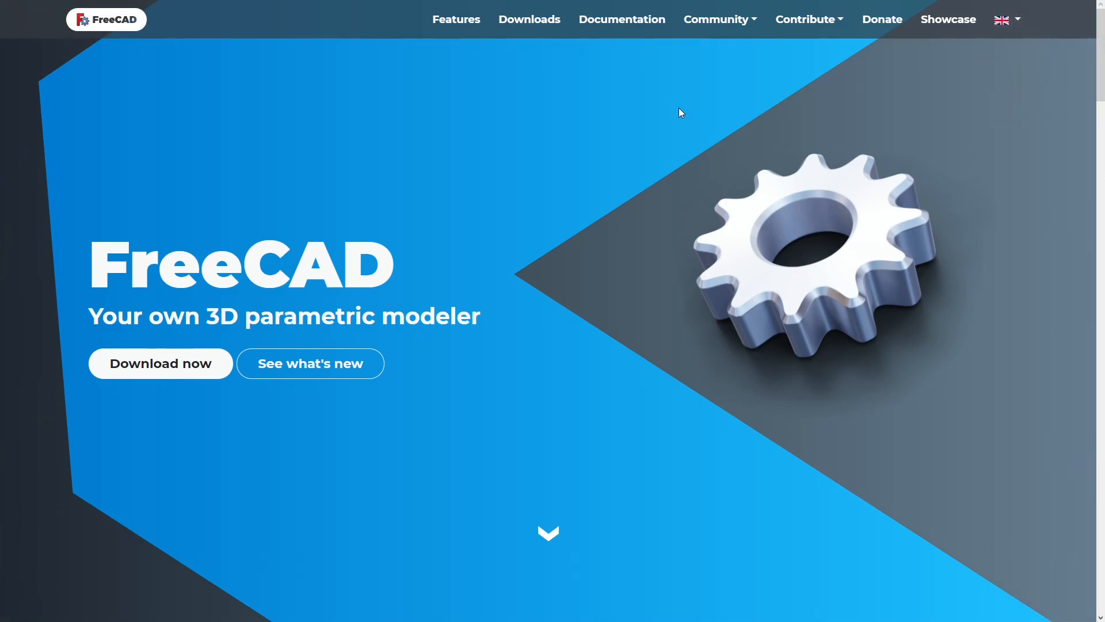
Go to the FreeCAD website's Downloads page and examine the platform installers, development versions and additional modules sections
{"action": "left_click", "coordinate": [531, 20]}
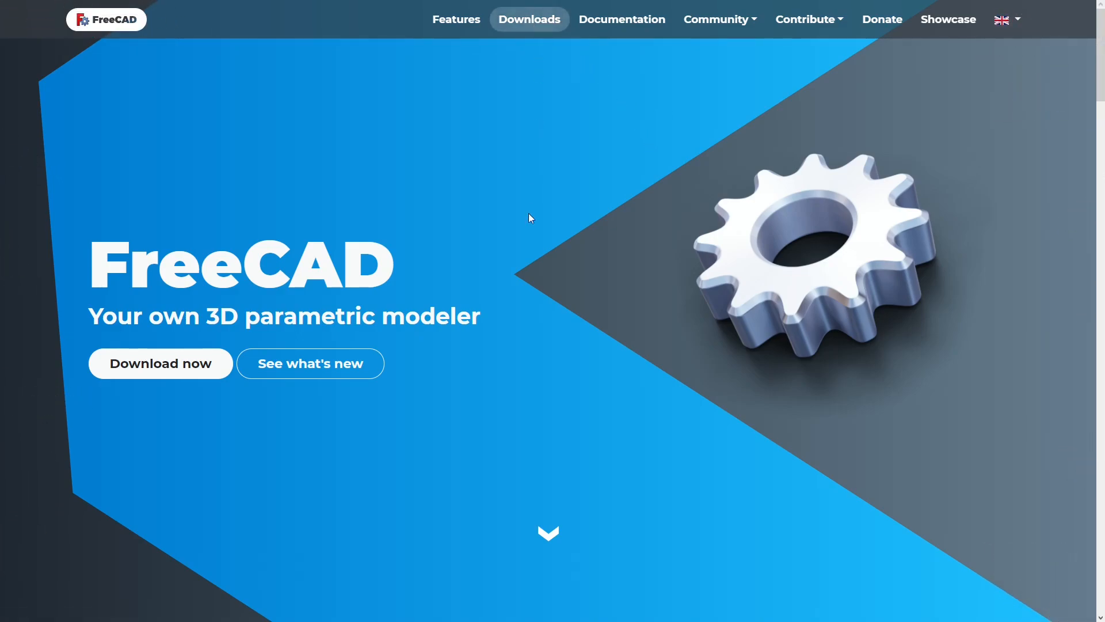
{"action": "scroll", "coordinate": [525, 367], "scroll_direction": "down", "scroll_amount": 5}
{"action": "scroll", "coordinate": [495, 351], "scroll_direction": "up", "scroll_amount": 2}
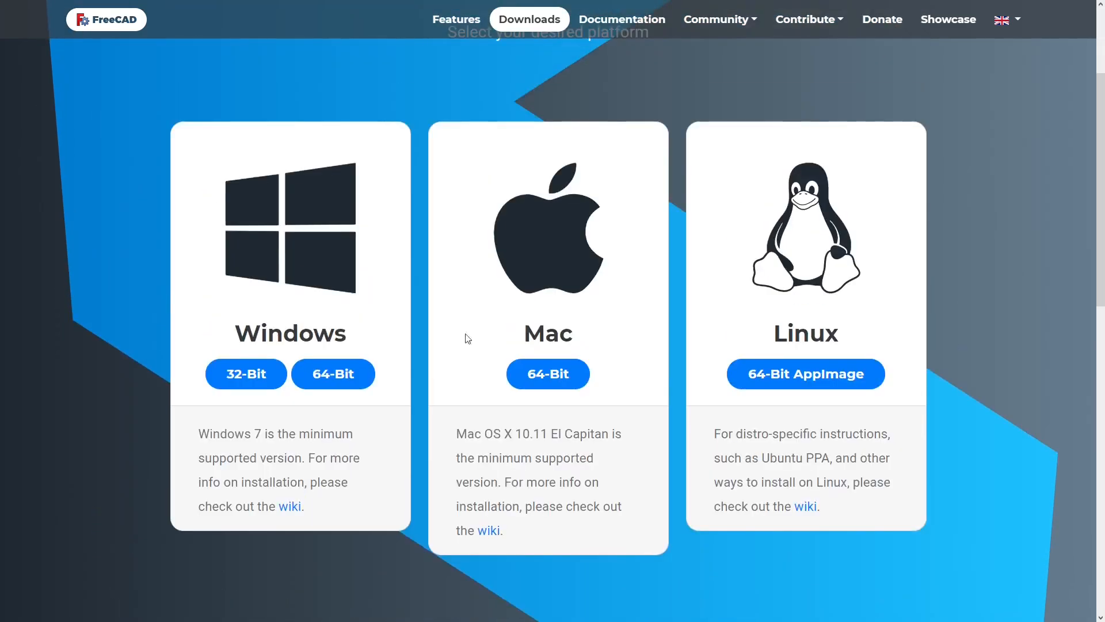
{"action": "scroll", "coordinate": [851, 323], "scroll_direction": "down", "scroll_amount": 10}
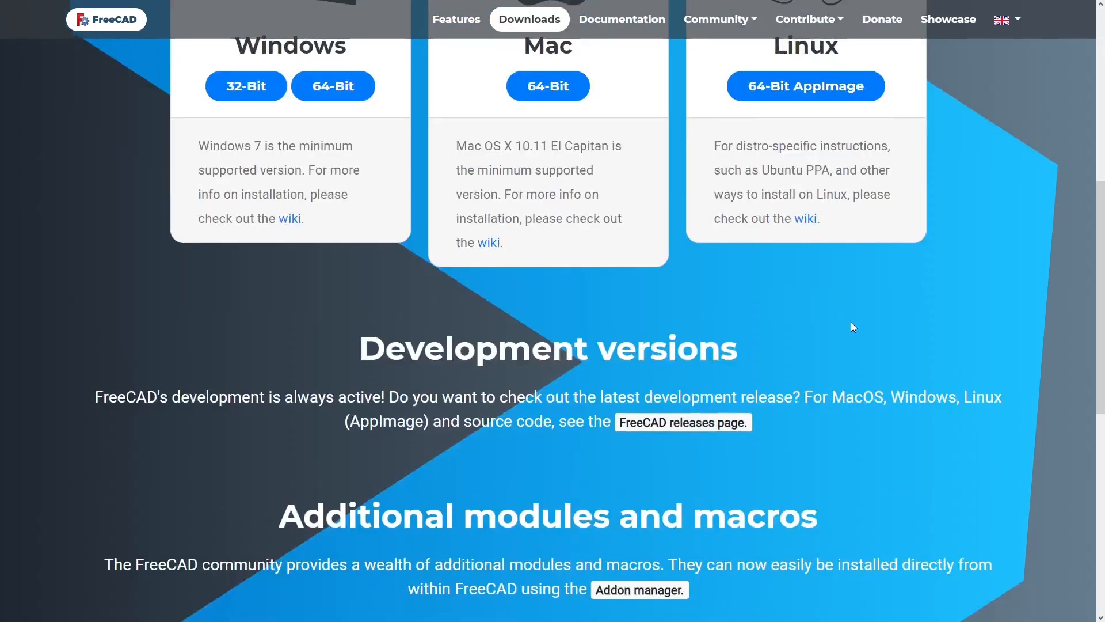
{"action": "scroll", "coordinate": [850, 322], "scroll_direction": "up", "scroll_amount": 10}
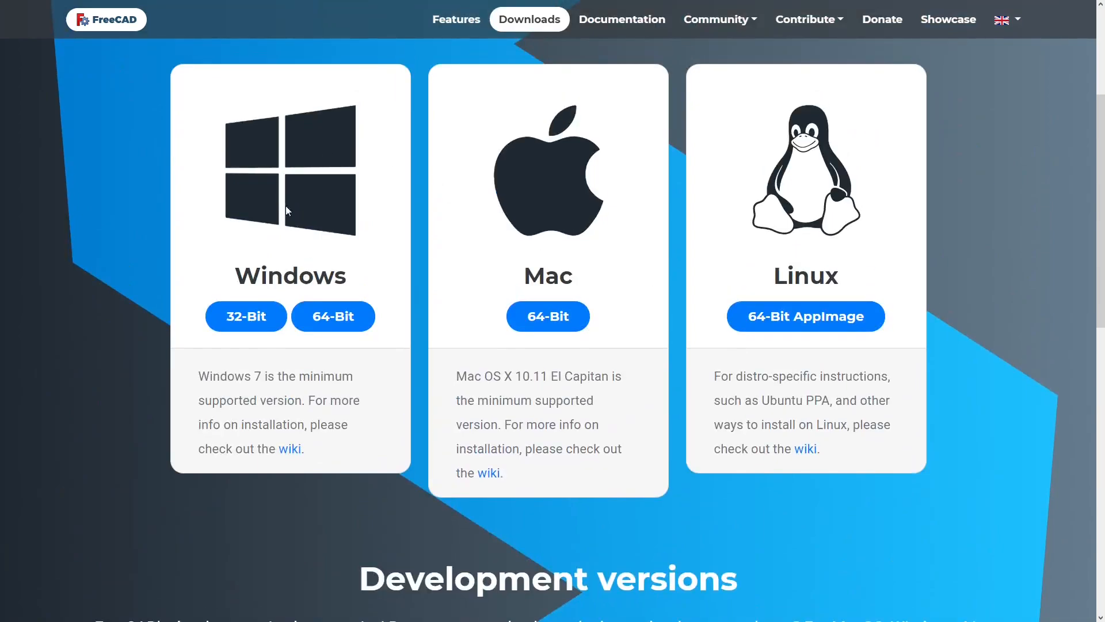
{"action": "scroll", "coordinate": [260, 209], "scroll_direction": "down", "scroll_amount": 8}
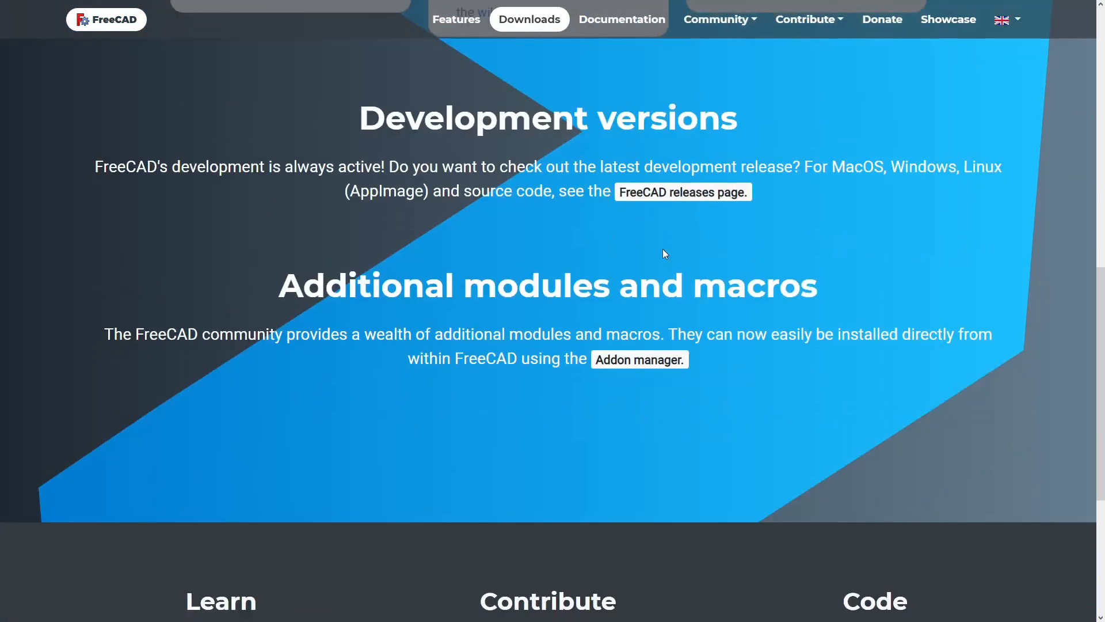
Visit the FreeCAD releases page on GitHub and read through the 0.19_pre development release
{"action": "left_click", "coordinate": [699, 195]}
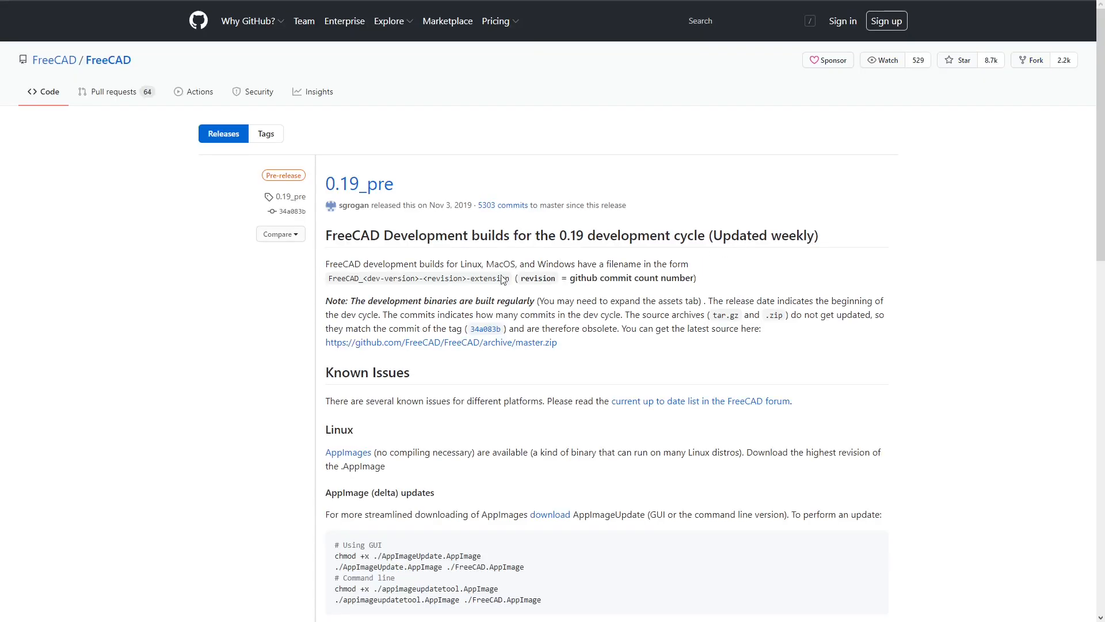
{"action": "scroll", "coordinate": [474, 280], "scroll_direction": "down", "scroll_amount": 7}
{"action": "scroll", "coordinate": [461, 276], "scroll_direction": "up", "scroll_amount": 7}
{"action": "left_click_drag", "start_coordinate": [398, 186], "coordinate": [323, 187]}
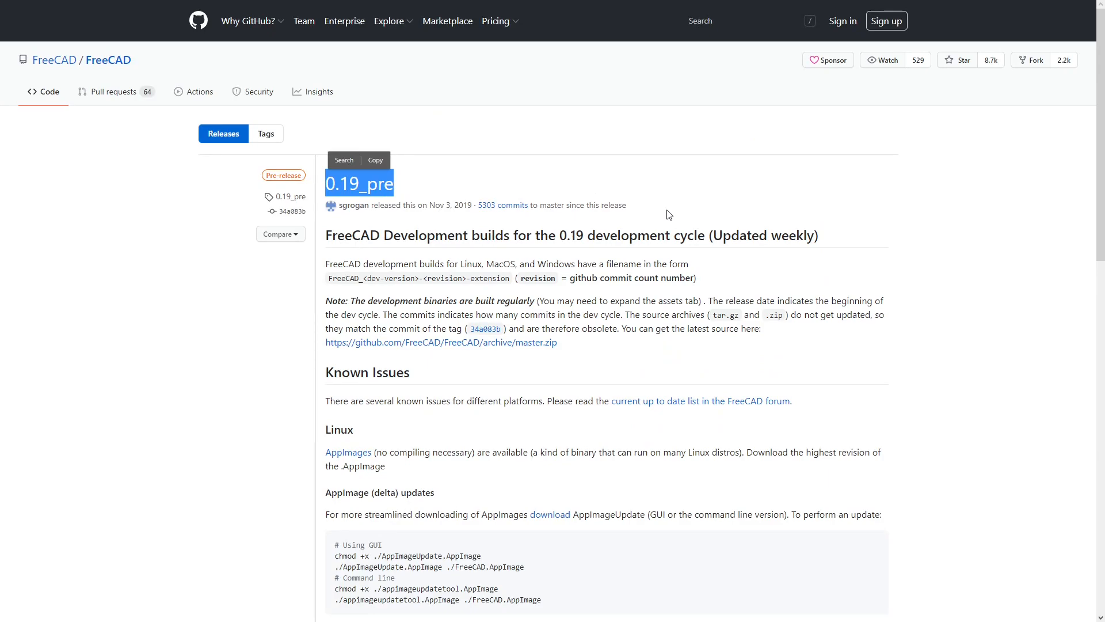
{"action": "scroll", "coordinate": [669, 214], "scroll_direction": "down", "scroll_amount": 20}
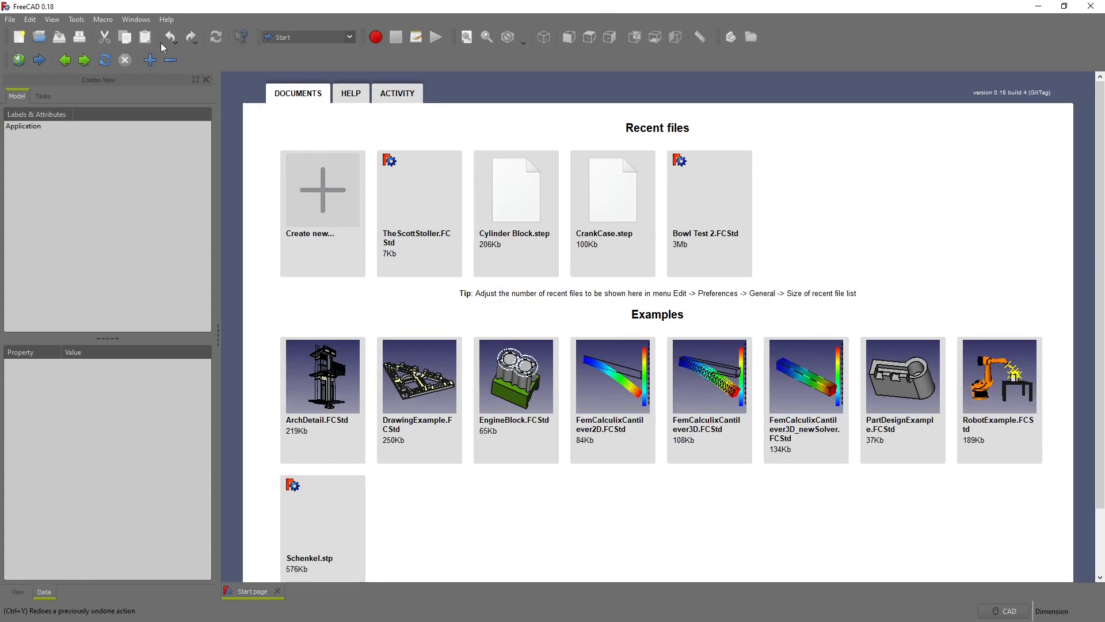
Switch to FreeCAD, create a new document and look up the 3D_Printing_Tools workbench in the Addon manager
{"action": "left_click", "coordinate": [19, 38]}
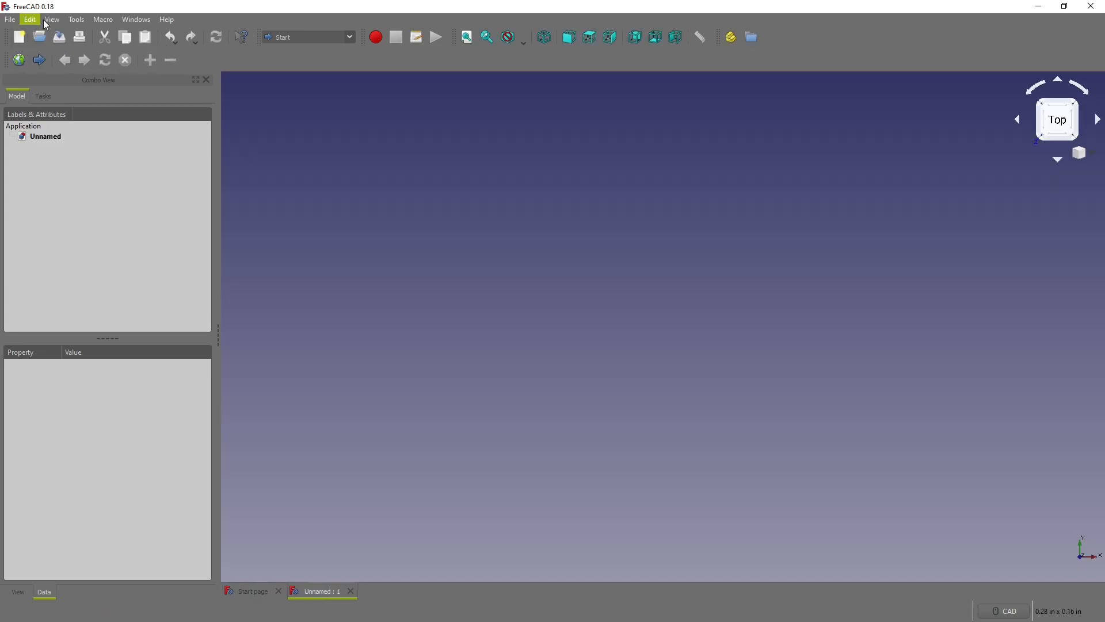
{"action": "left_click", "coordinate": [77, 22]}
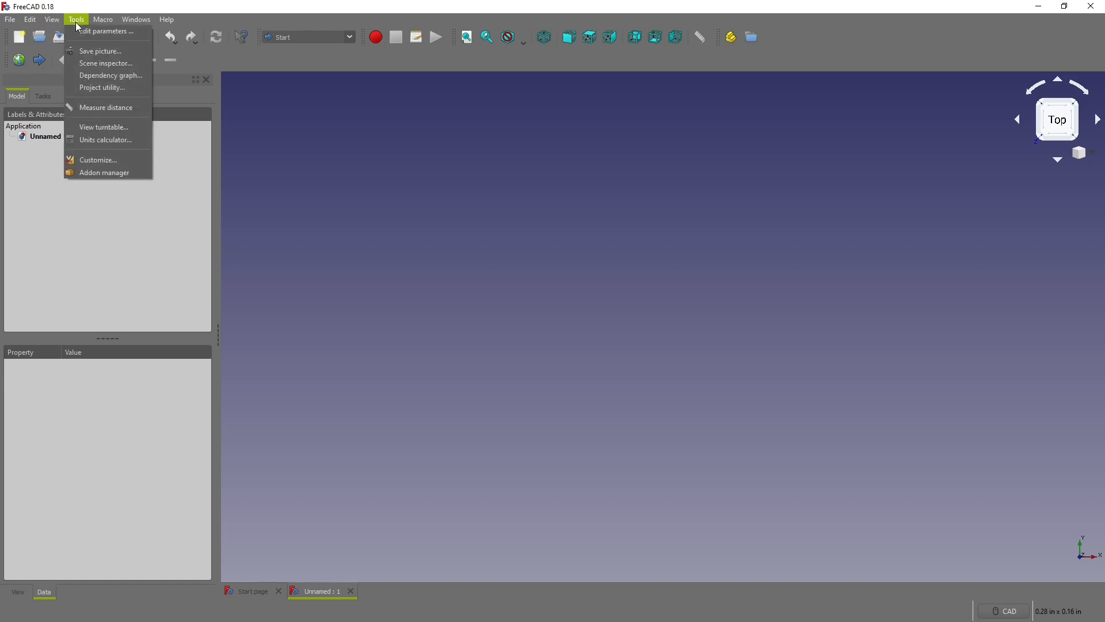
{"action": "left_click", "coordinate": [101, 171]}
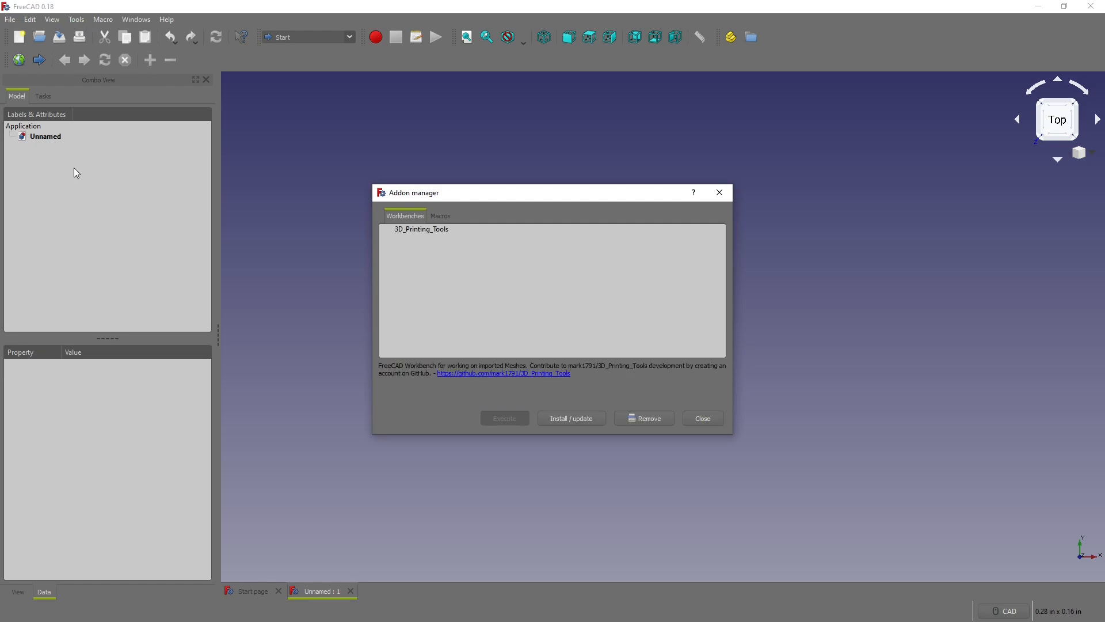
{"action": "left_click", "coordinate": [424, 231]}
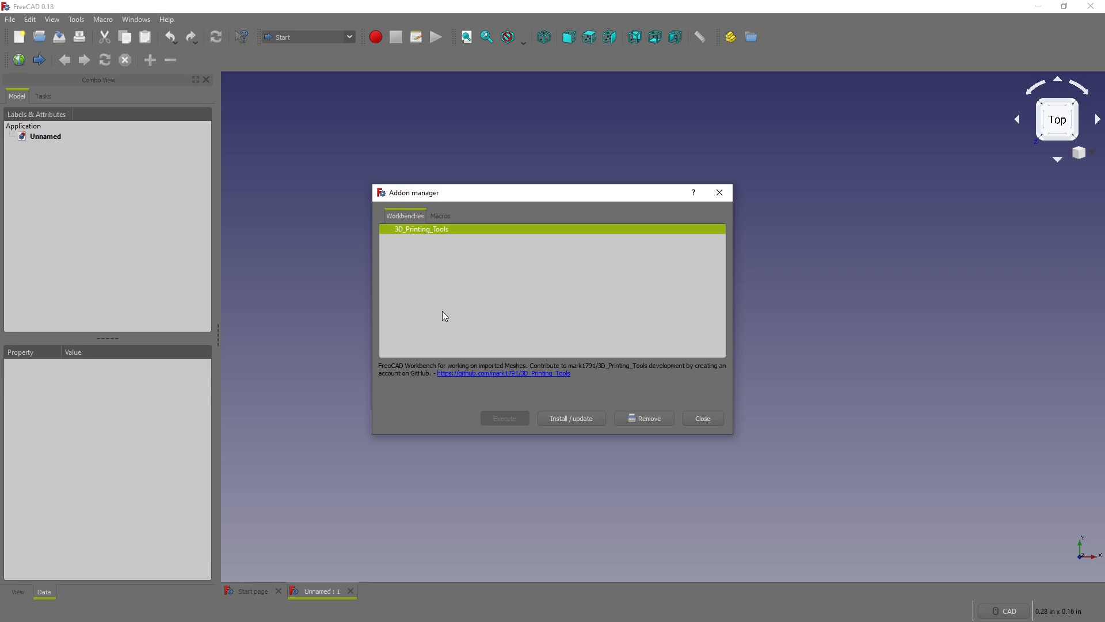
{"action": "left_click", "coordinate": [702, 418]}
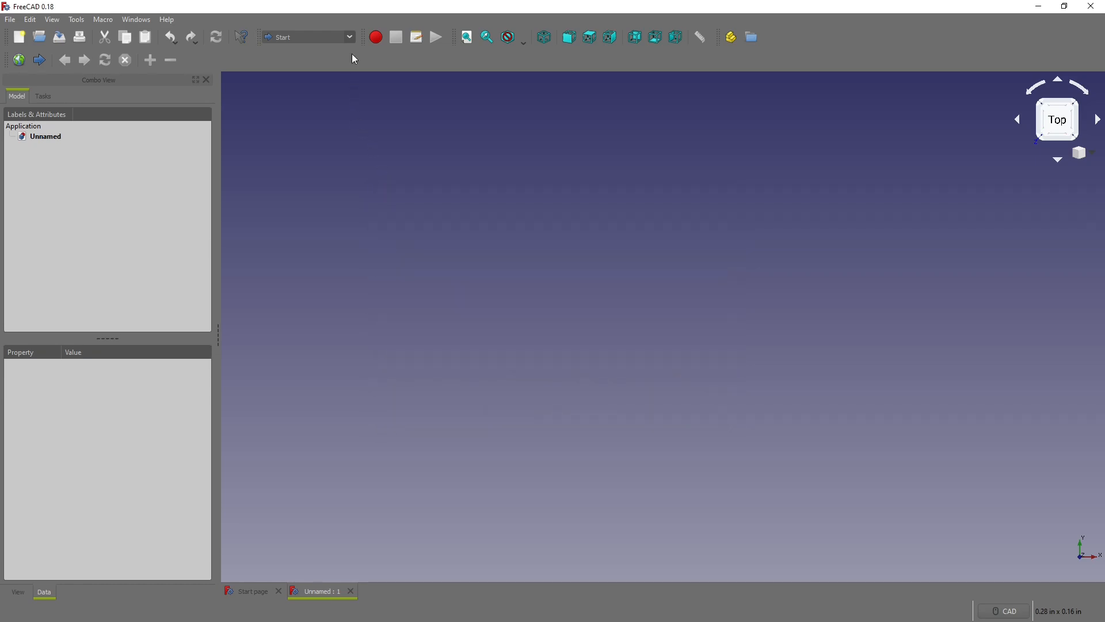
Switch to the Gear workbench and create an involute gear in the empty document
{"action": "left_click", "coordinate": [346, 37]}
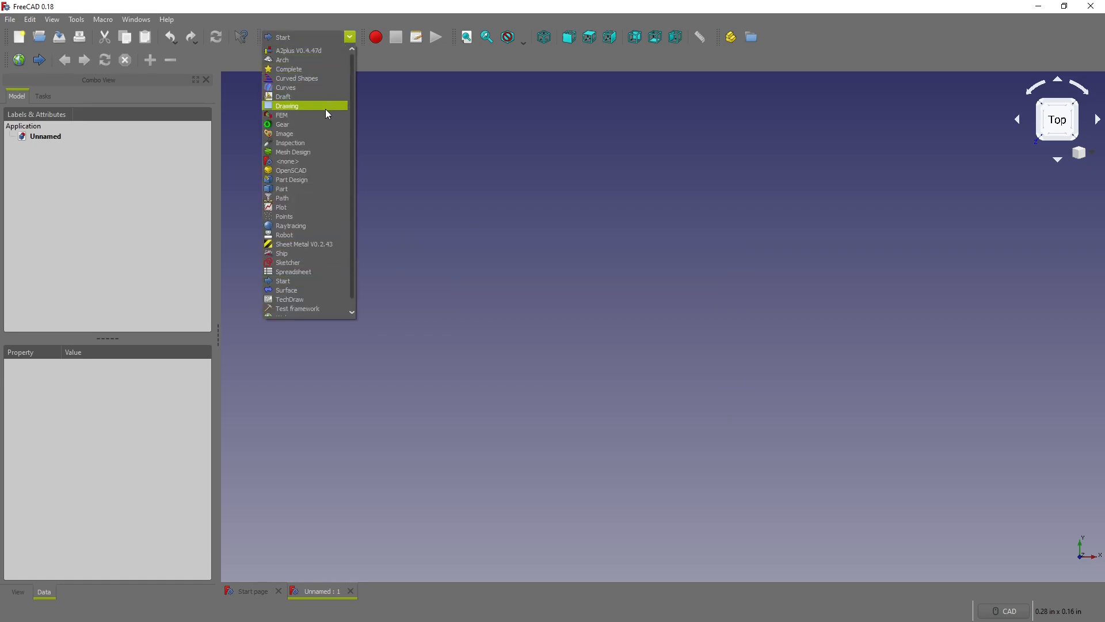
{"action": "left_click", "coordinate": [292, 125]}
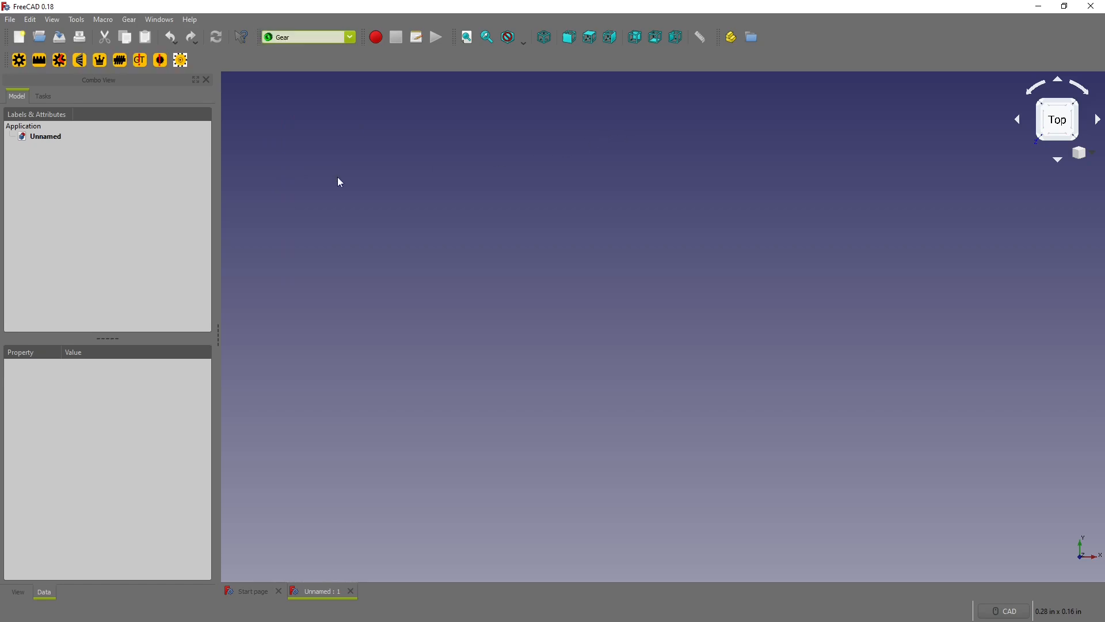
{"action": "left_click", "coordinate": [20, 64]}
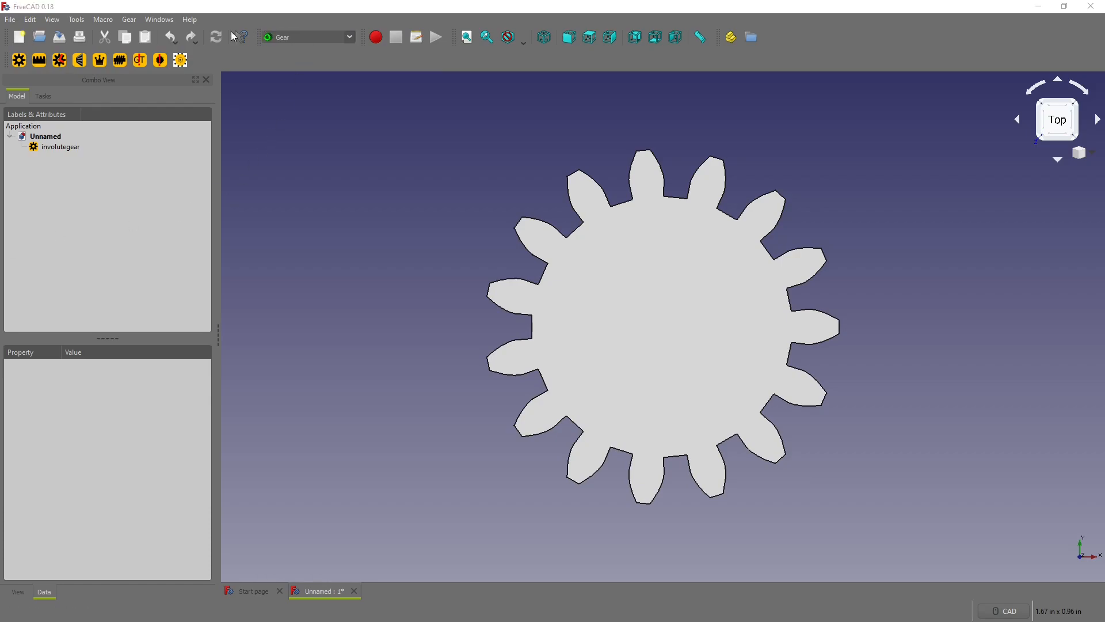
Set the involute gear's height to 0.25 in and inspect its thickness at an angle
{"action": "left_click", "coordinate": [64, 147]}
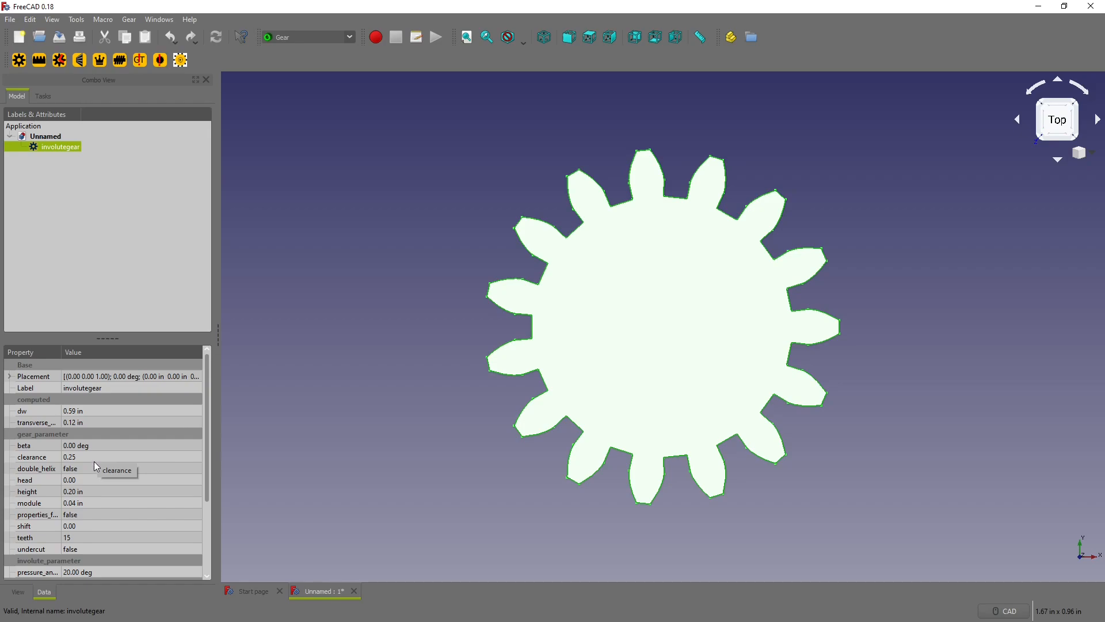
{"action": "mouse_move", "coordinate": [91, 479]}
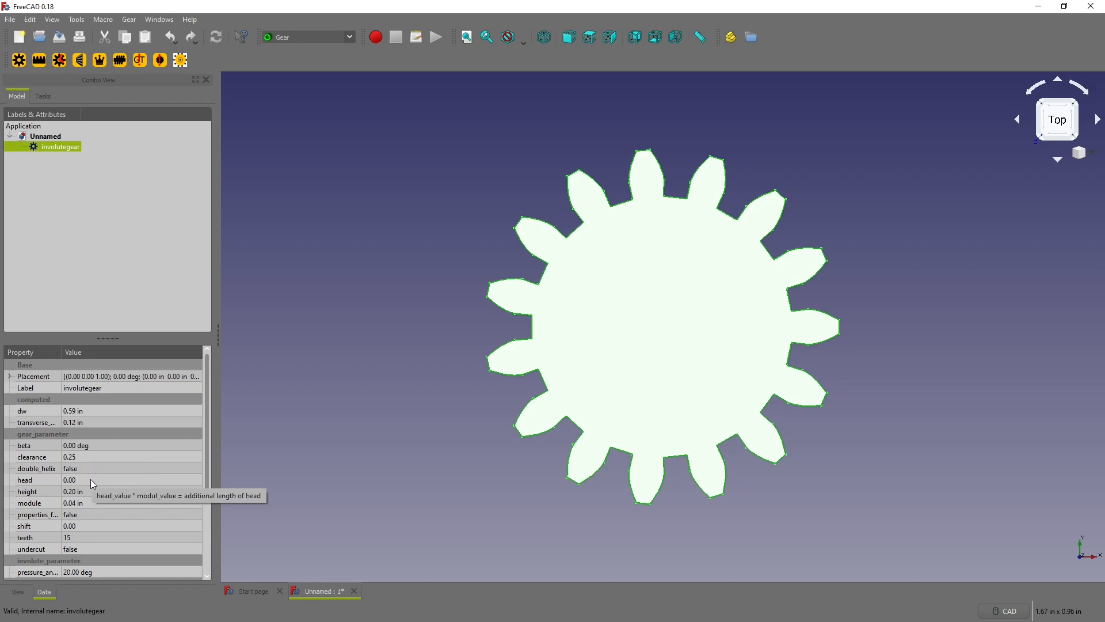
{"action": "left_click", "coordinate": [88, 488]}
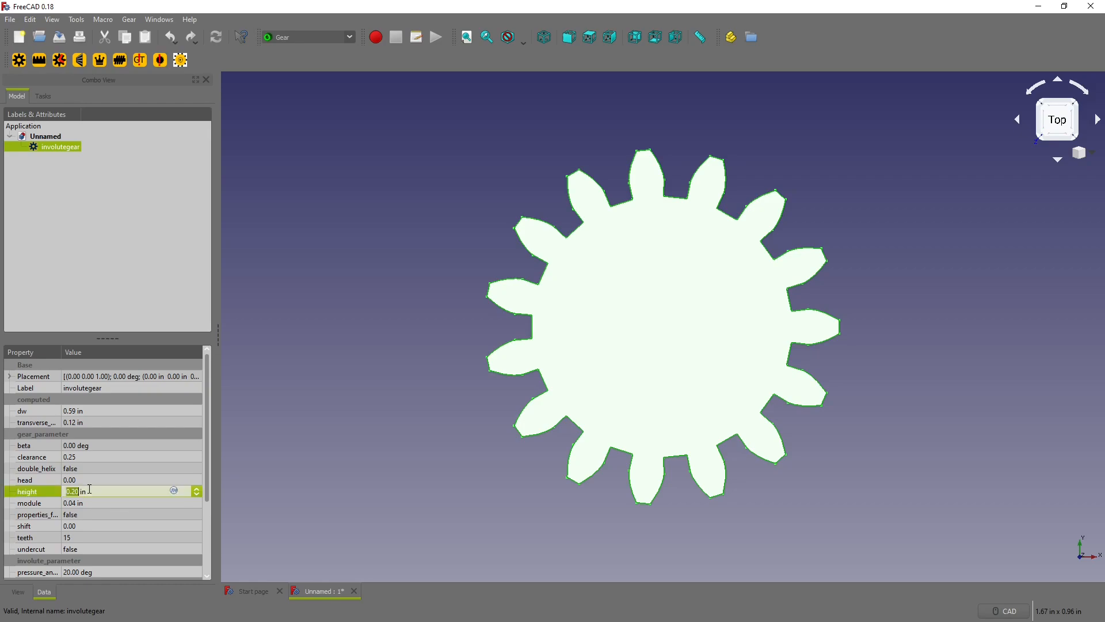
{"action": "key", "text": "BackSpace"}
{"action": "type", "text": ".25"}
{"action": "scroll", "coordinate": [473, 433], "scroll_direction": "down", "scroll_amount": 2}
{"action": "scroll", "coordinate": [464, 432], "scroll_direction": "up", "scroll_amount": 4}
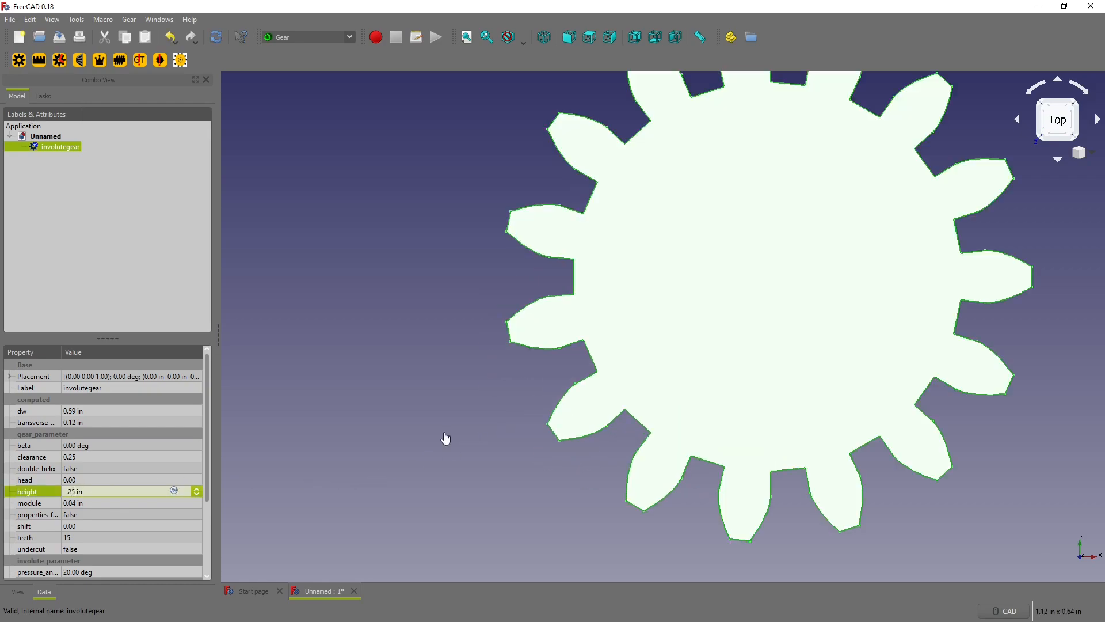
{"action": "left_click", "coordinate": [446, 439]}
{"action": "scroll", "coordinate": [520, 395], "scroll_direction": "up", "scroll_amount": 3}
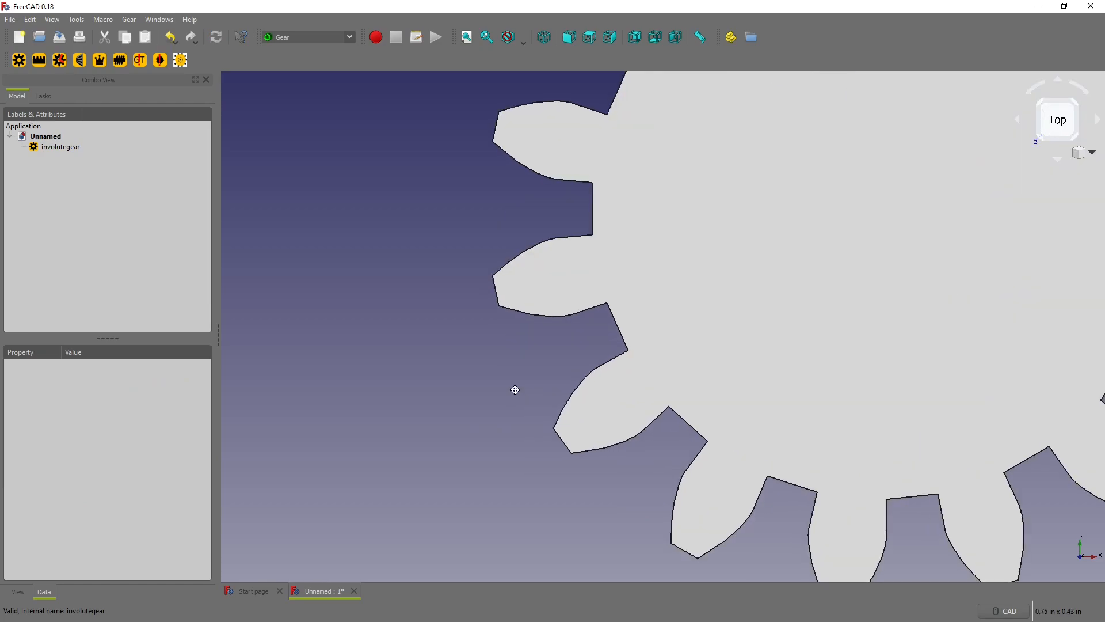
{"action": "middle_click_drag", "start_coordinate": [515, 390], "coordinate": [499, 341]}
{"action": "scroll", "coordinate": [499, 342], "scroll_direction": "down", "scroll_amount": 8}
{"action": "scroll", "coordinate": [572, 300], "scroll_direction": "up", "scroll_amount": 4}
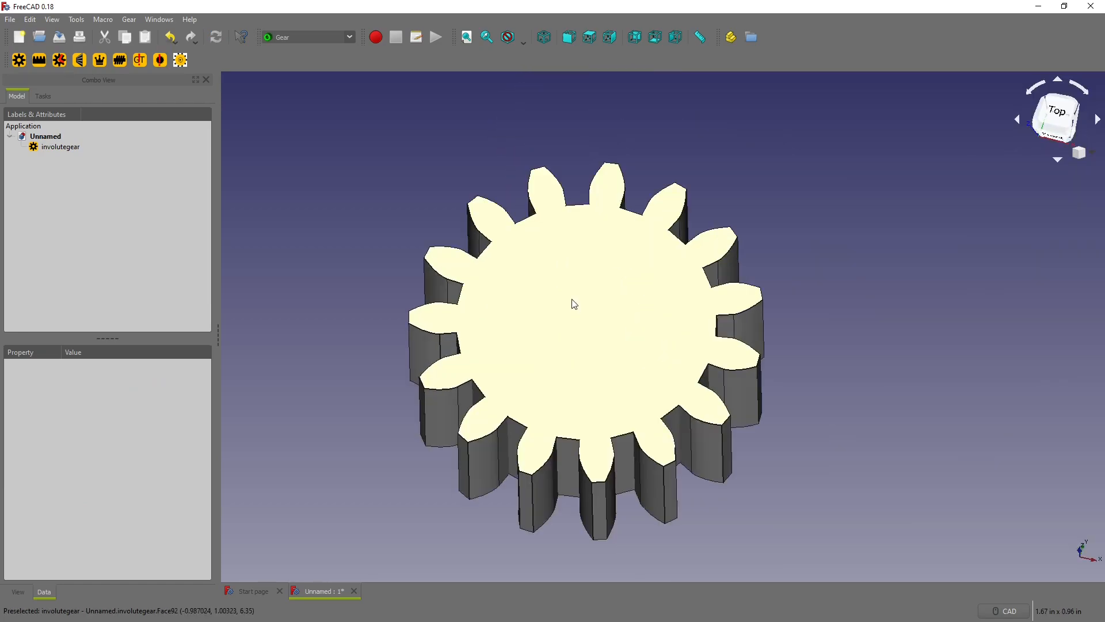
{"action": "middle_click_drag", "start_coordinate": [585, 310], "coordinate": [577, 276]}
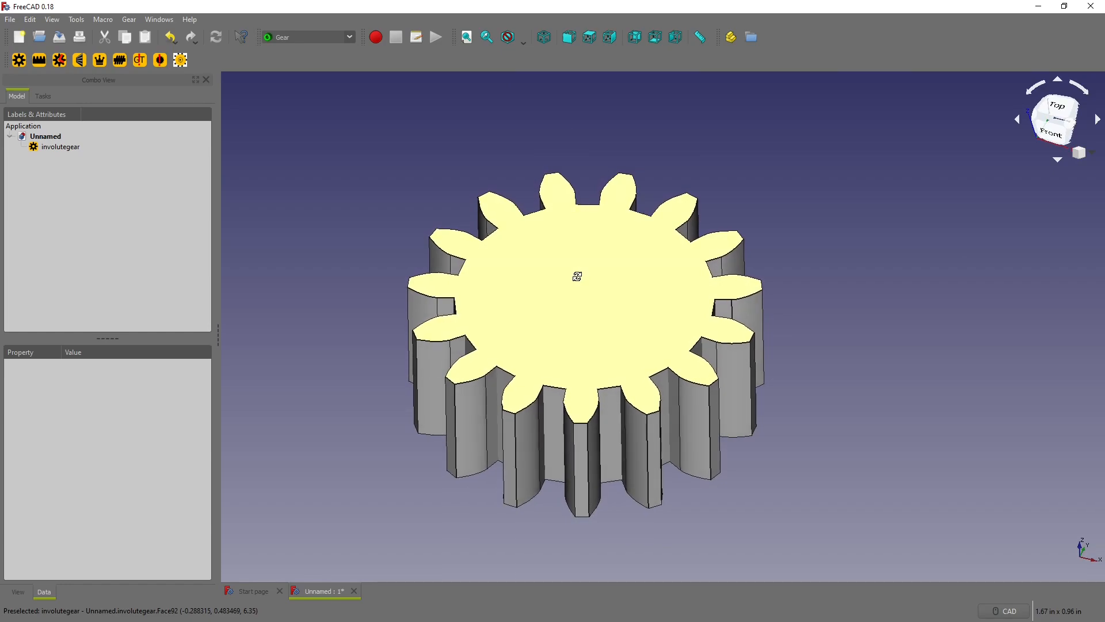
Set the involute gear's module to 0.04 in and its number of teeth to 10
{"action": "left_click", "coordinate": [47, 147]}
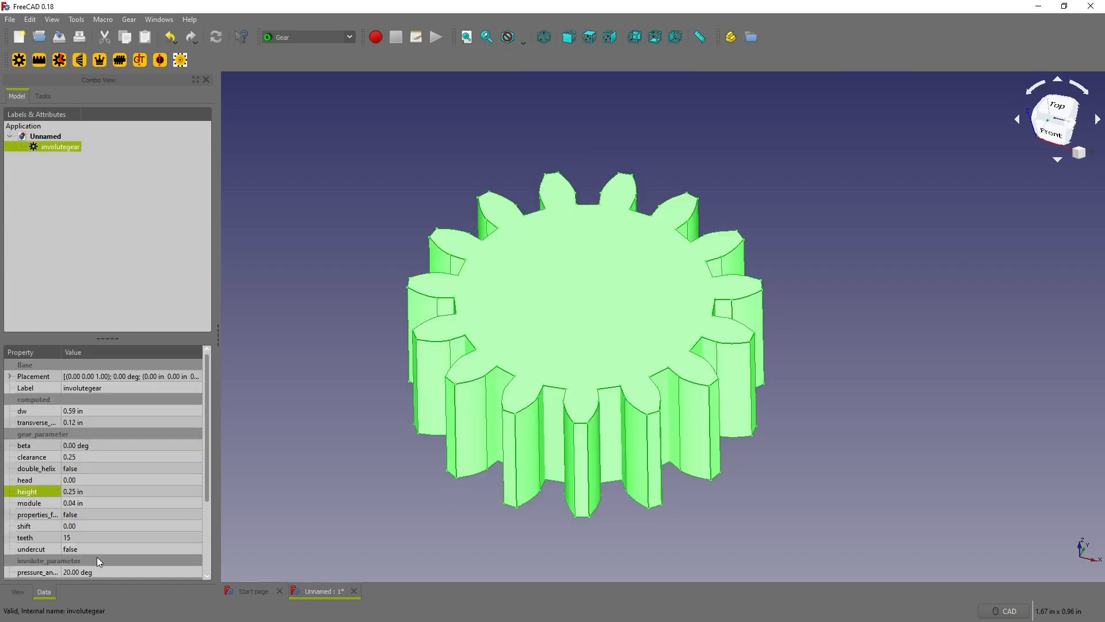
{"action": "left_click", "coordinate": [87, 503]}
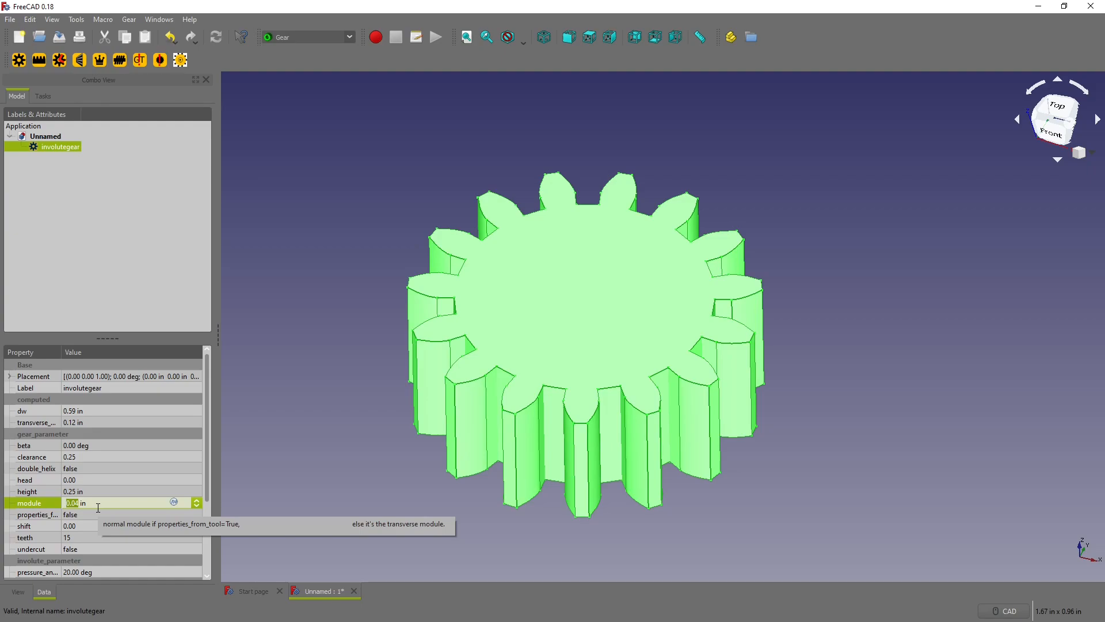
{"action": "left_click", "coordinate": [93, 537]}
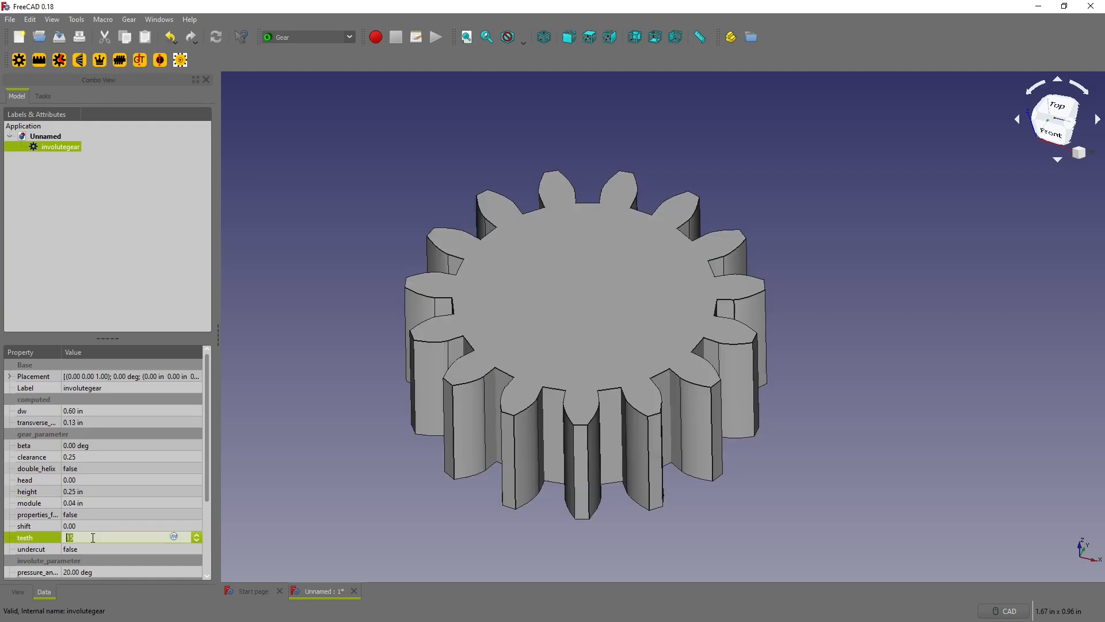
{"action": "type", "text": "10"}
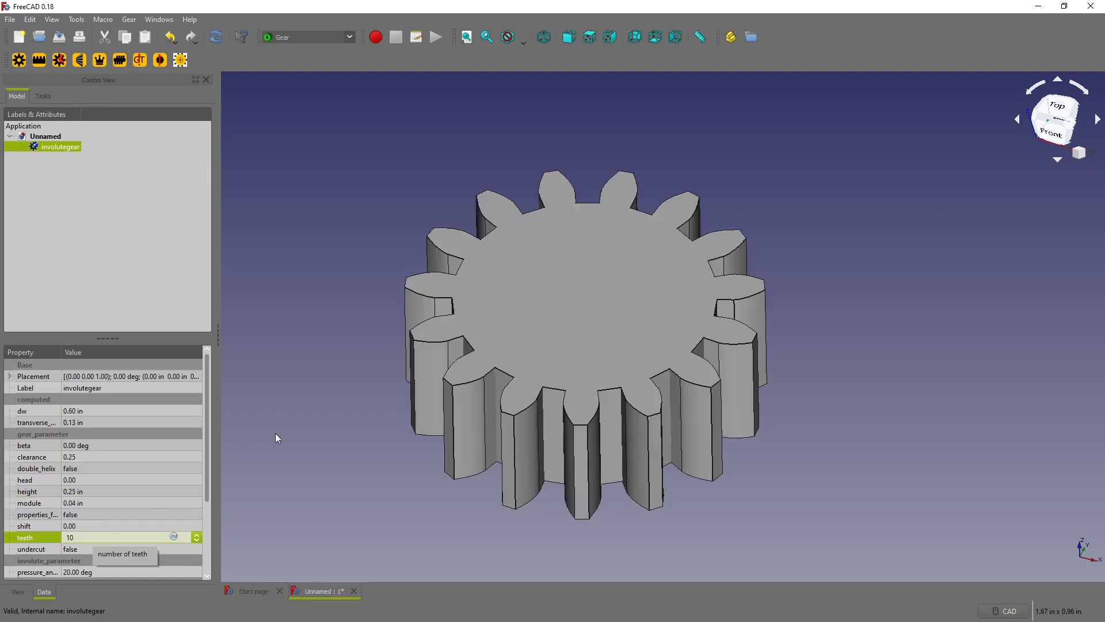
{"action": "left_click", "coordinate": [293, 430]}
{"action": "scroll", "coordinate": [548, 279], "scroll_direction": "up", "scroll_amount": 4}
{"action": "scroll", "coordinate": [551, 281], "scroll_direction": "down", "scroll_amount": 1}
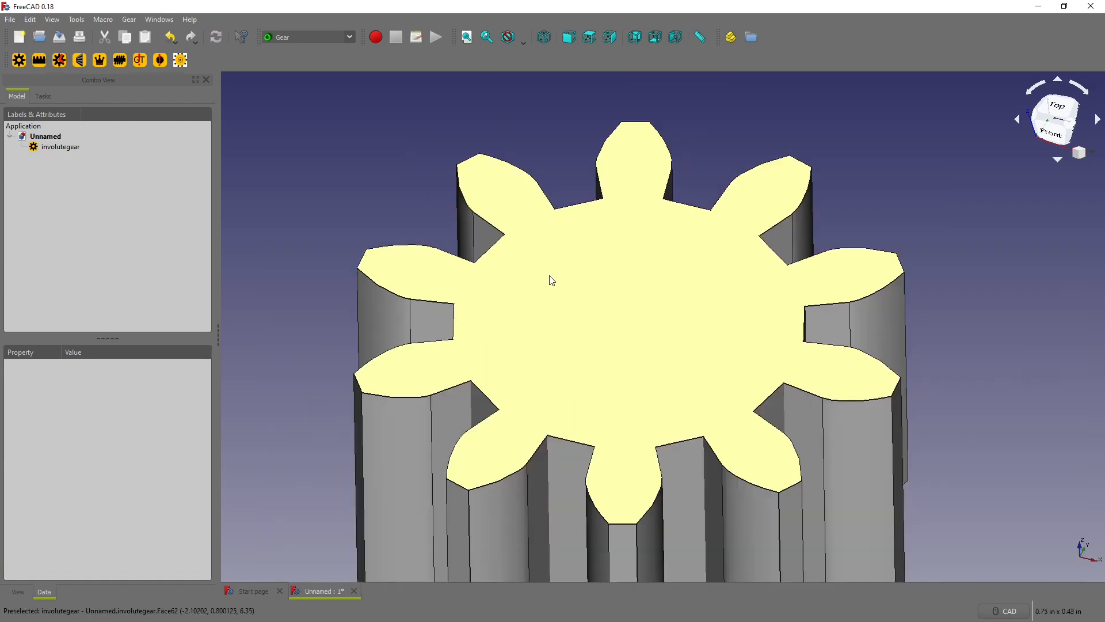
{"action": "scroll", "coordinate": [552, 280], "scroll_direction": "down", "scroll_amount": 3}
{"action": "left_click", "coordinate": [587, 279]}
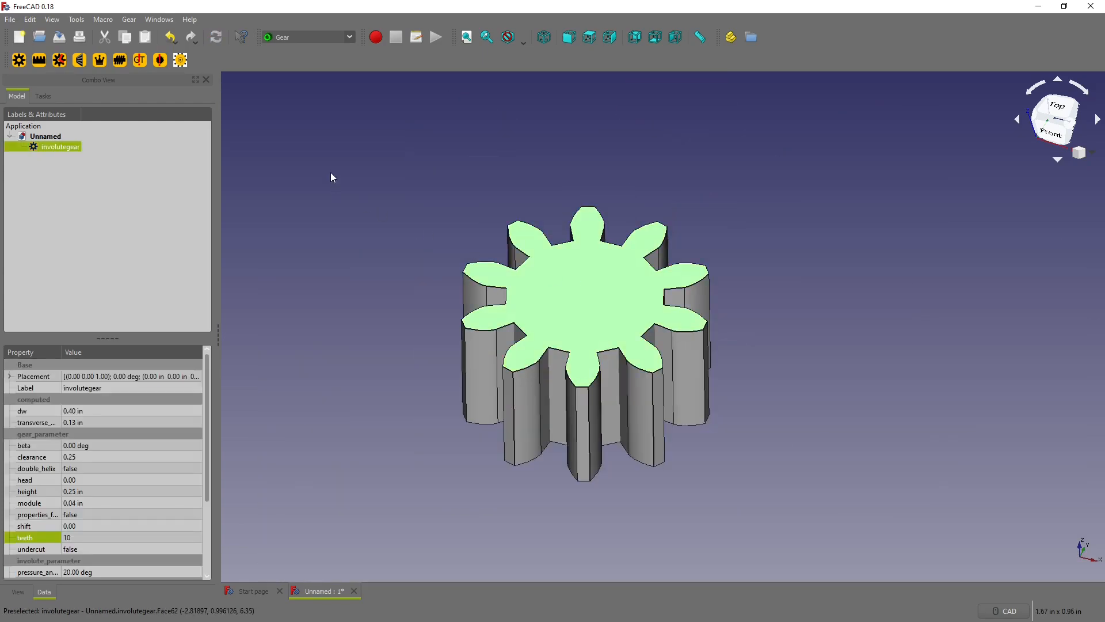
Switch to the Sketcher workbench and start a sketch on the gear's top face with the FlatFace attachment method
{"action": "left_click", "coordinate": [351, 38]}
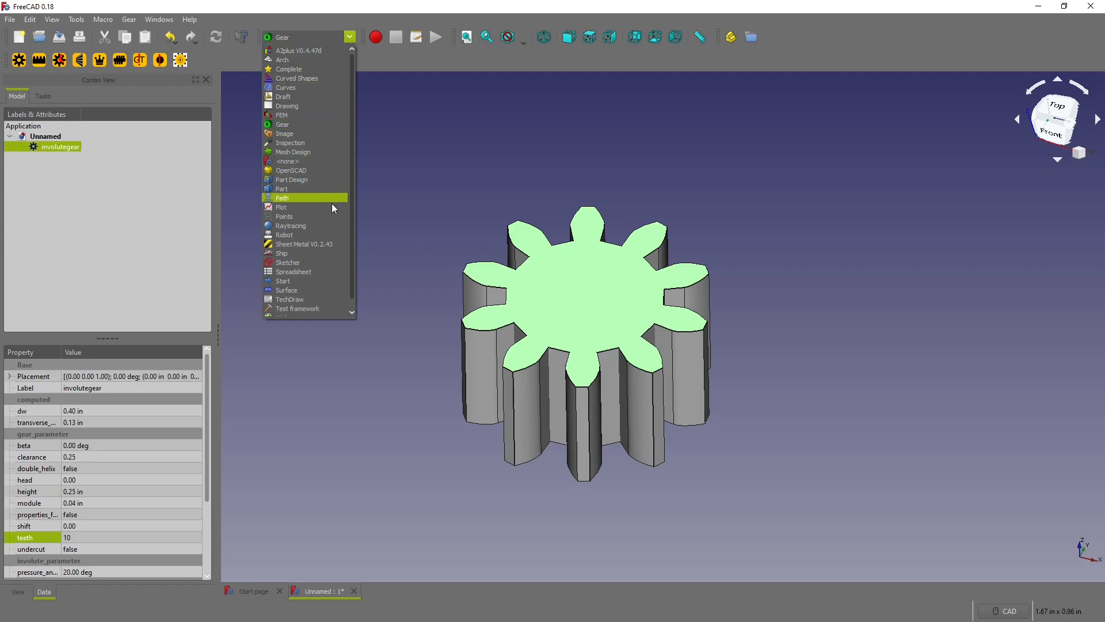
{"action": "left_click", "coordinate": [316, 262]}
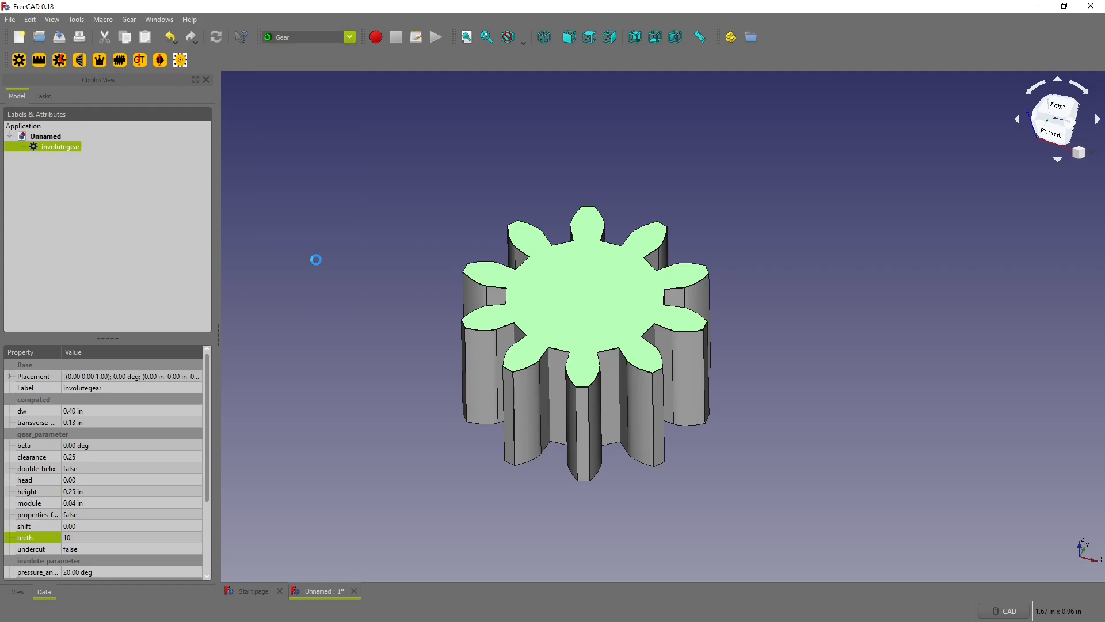
{"action": "left_click", "coordinate": [376, 37]}
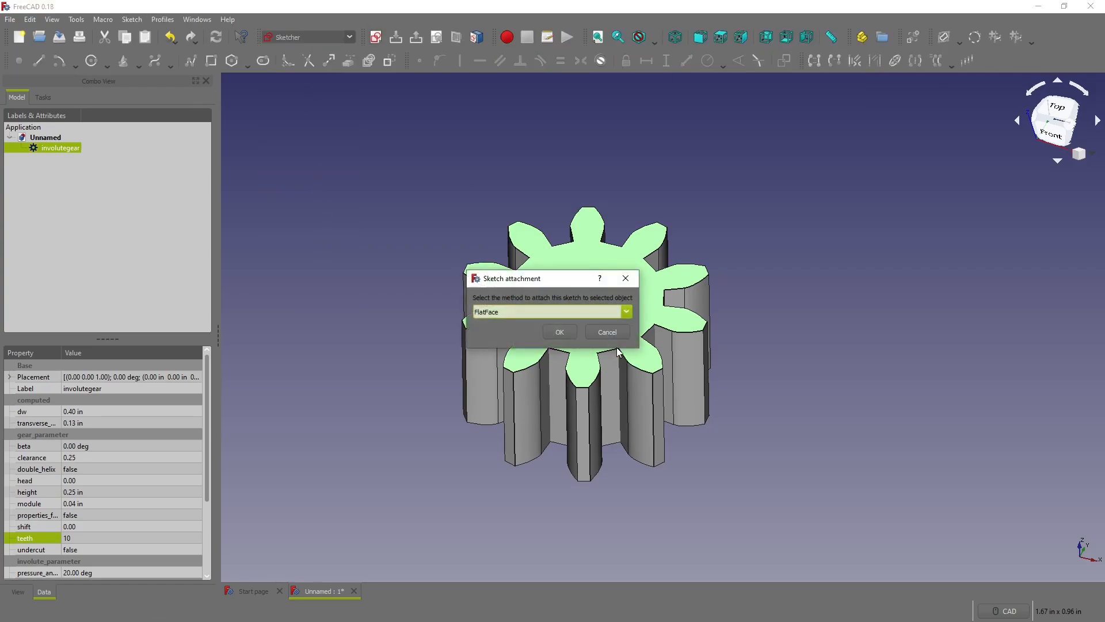
{"action": "left_click", "coordinate": [560, 333]}
{"action": "left_click", "coordinate": [350, 37]}
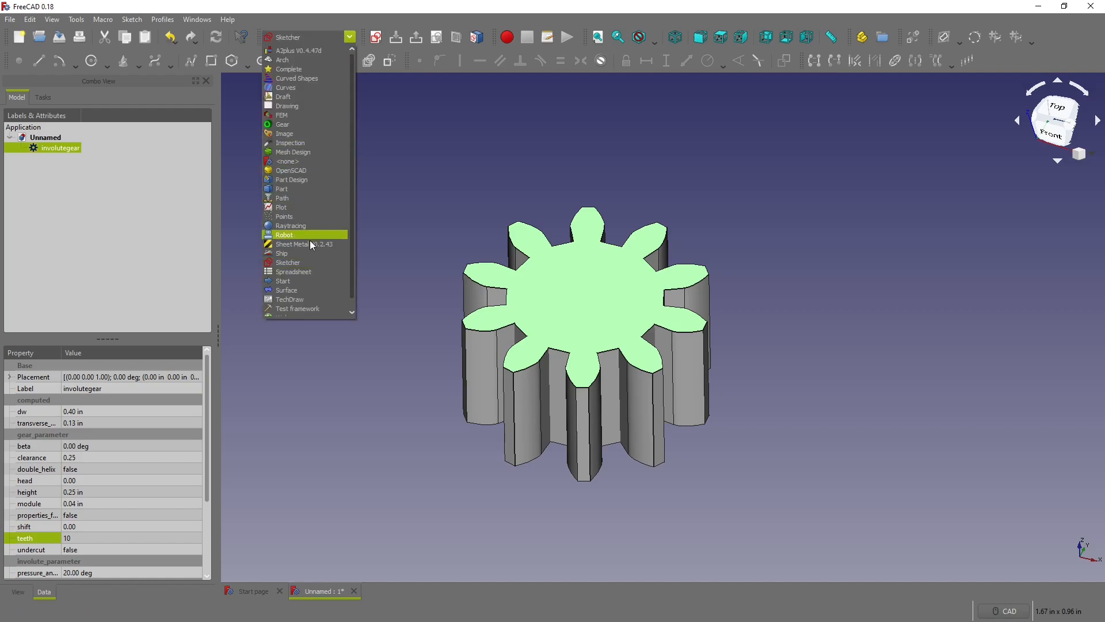
{"action": "left_click", "coordinate": [306, 260]}
{"action": "left_click", "coordinate": [375, 36]}
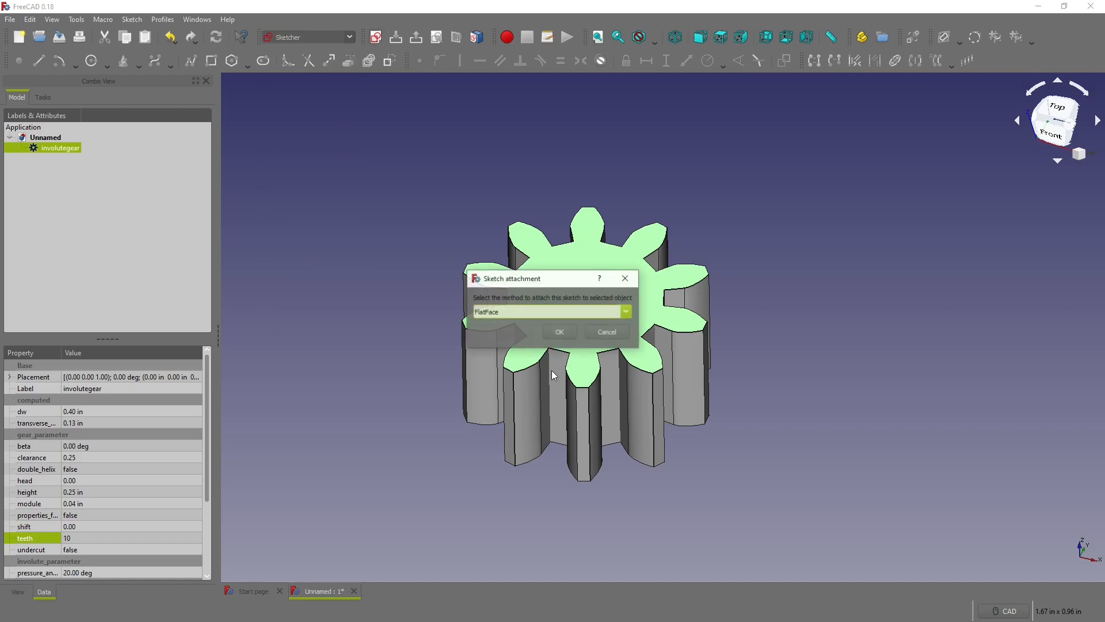
{"action": "left_click", "coordinate": [560, 332]}
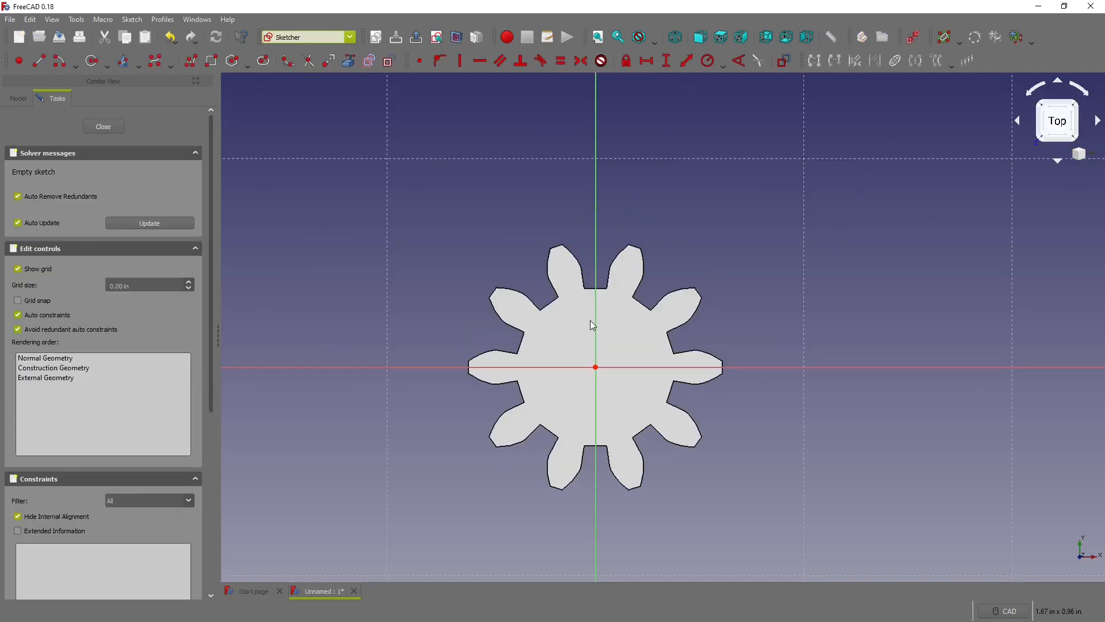
{"action": "scroll", "coordinate": [583, 397], "scroll_direction": "up", "scroll_amount": 7}
{"action": "scroll", "coordinate": [596, 363], "scroll_direction": "down", "scroll_amount": 5}
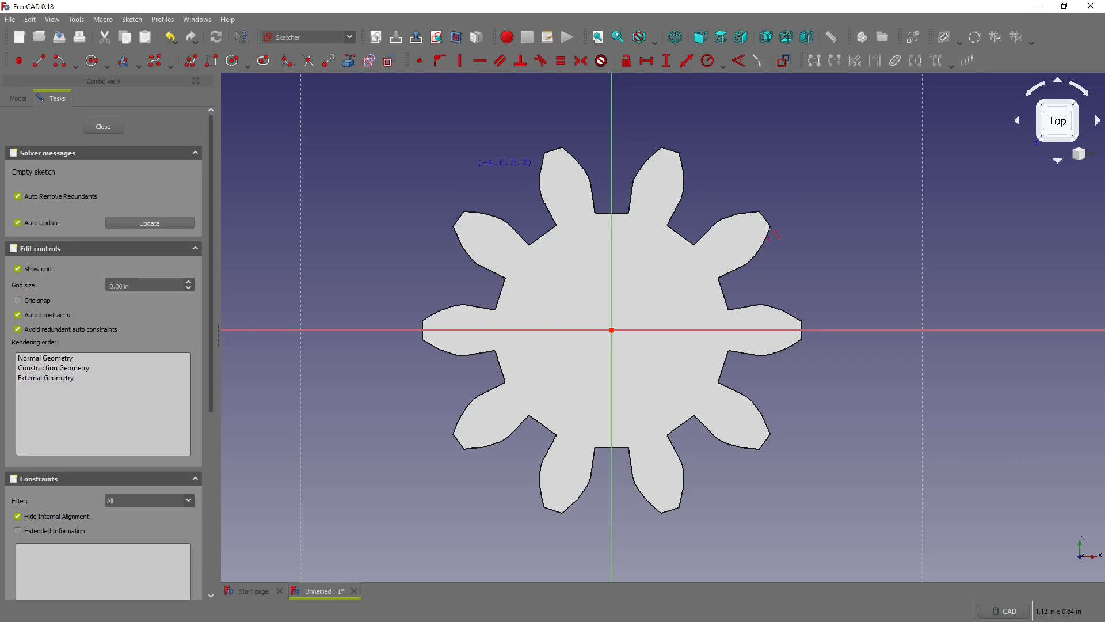
Sketch an open three-segment polyline as an upward-facing notch about 0.7 mm deep above the gear's centre, spanning the vertical axis
{"action": "left_click", "coordinate": [601, 255]}
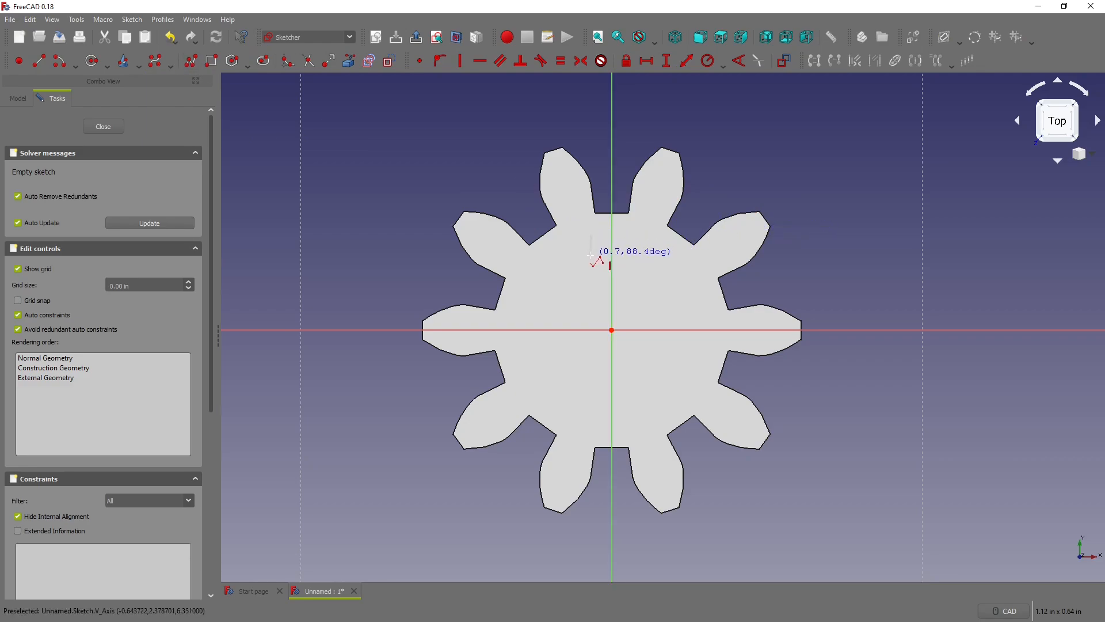
{"action": "left_click", "coordinate": [590, 255]}
{"action": "left_click", "coordinate": [632, 256]}
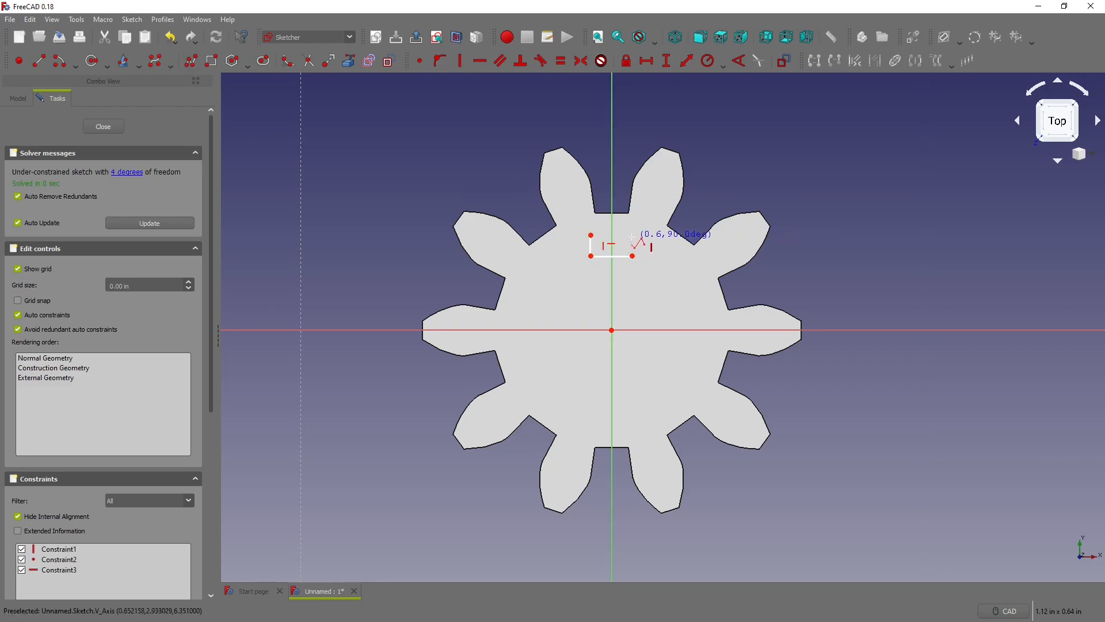
{"action": "left_click", "coordinate": [633, 237]}
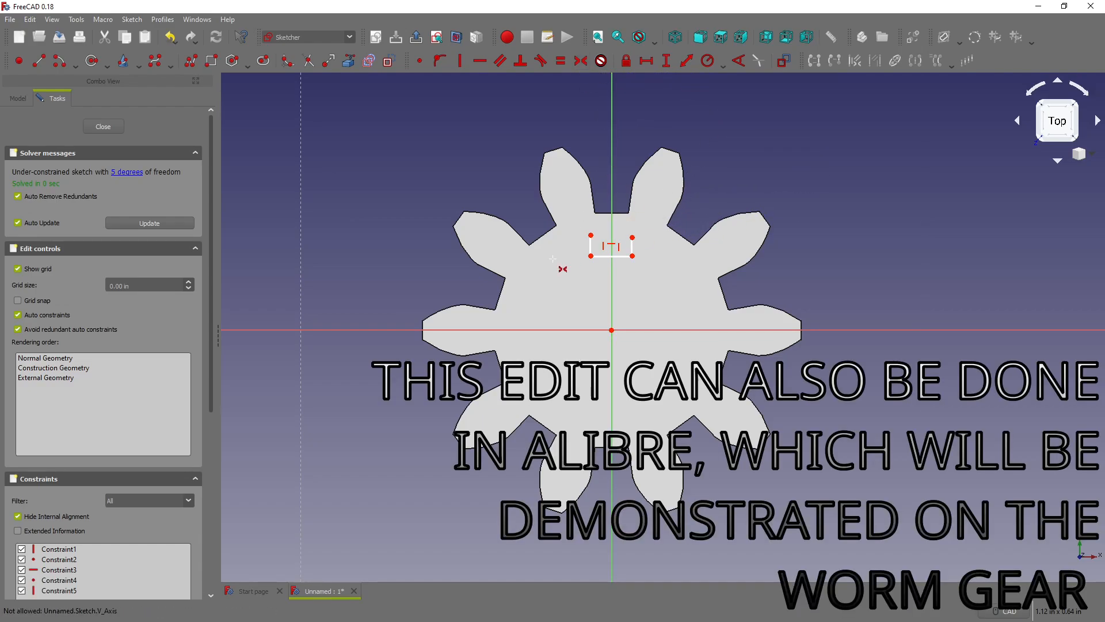
Make the upper notch's base endpoints symmetric about the vertical axis and move the base's corner to about (0.9, 1.5)
{"action": "left_click", "coordinate": [591, 256]}
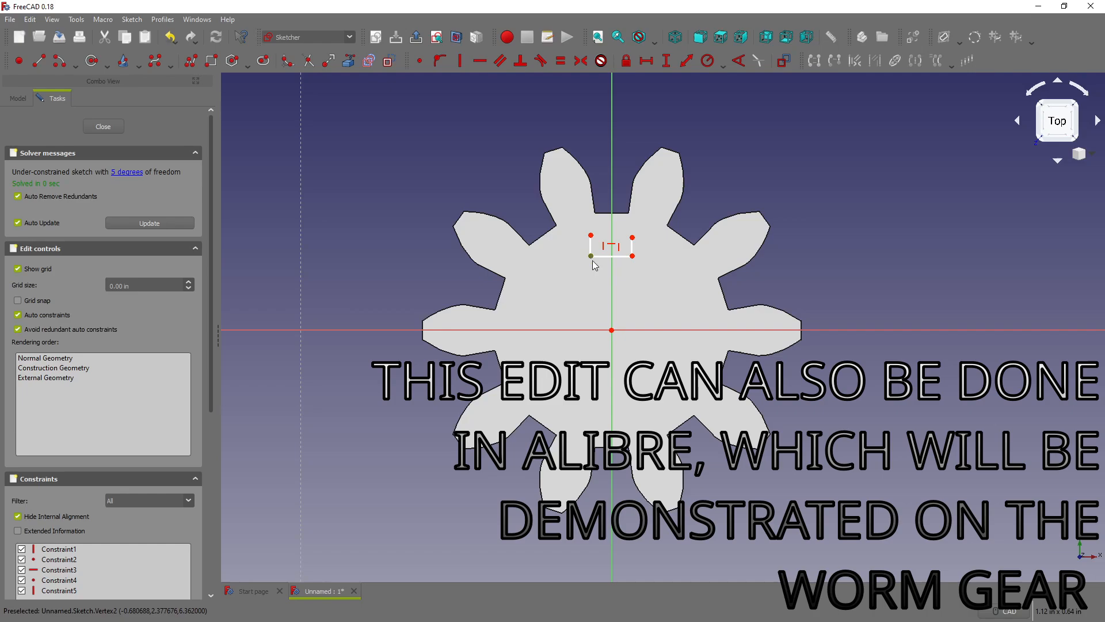
{"action": "left_click", "coordinate": [611, 289]}
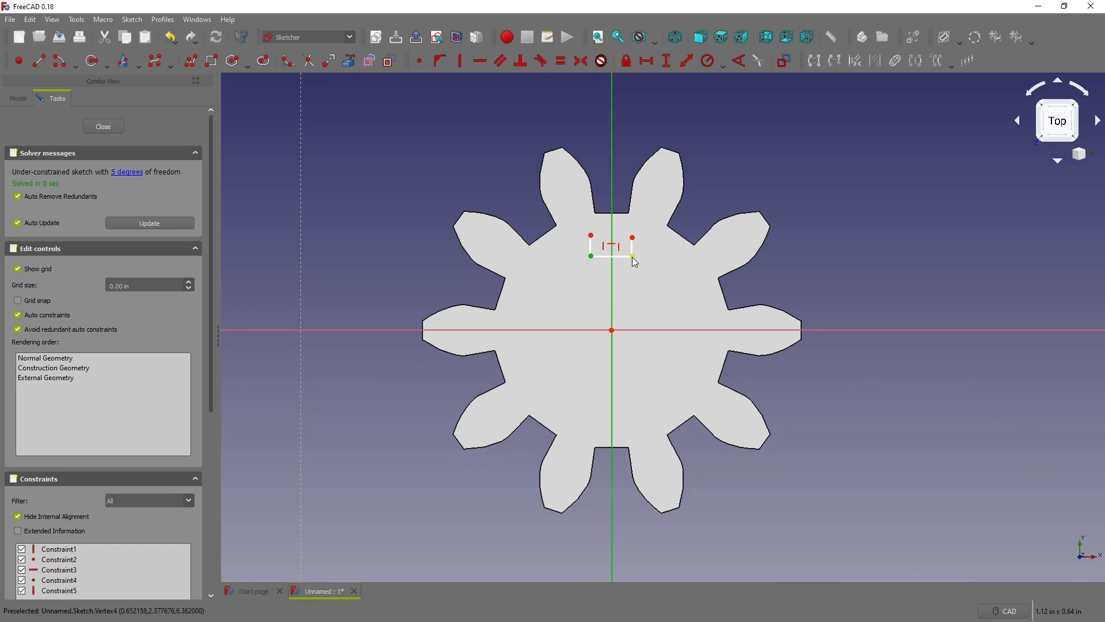
{"action": "left_click", "coordinate": [633, 255]}
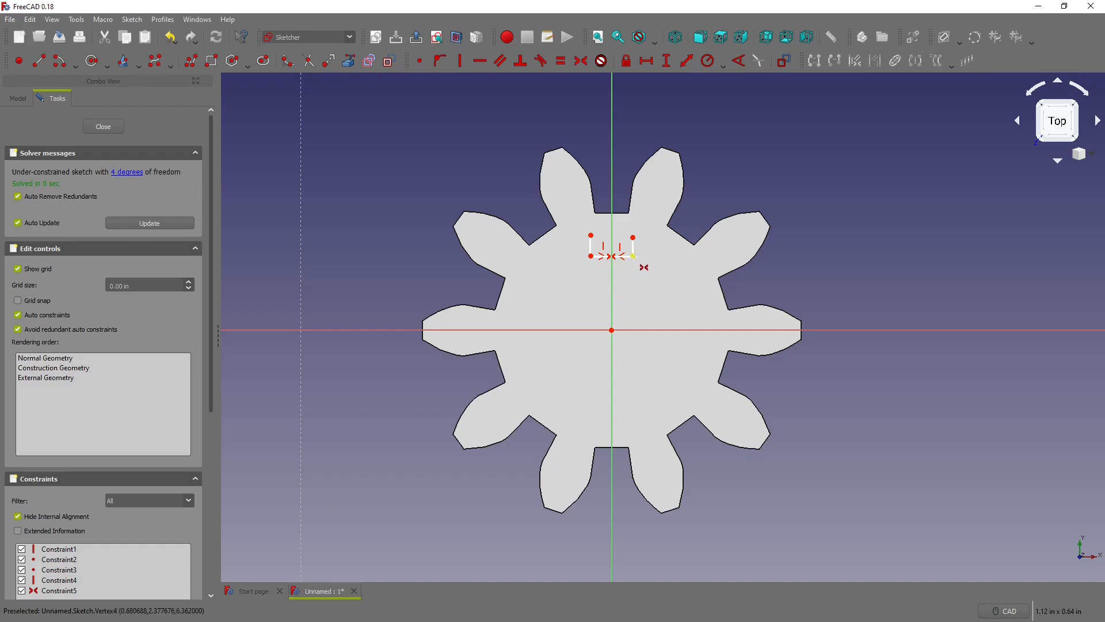
{"action": "right_click", "coordinate": [633, 256]}
{"action": "left_click", "coordinate": [633, 255]}
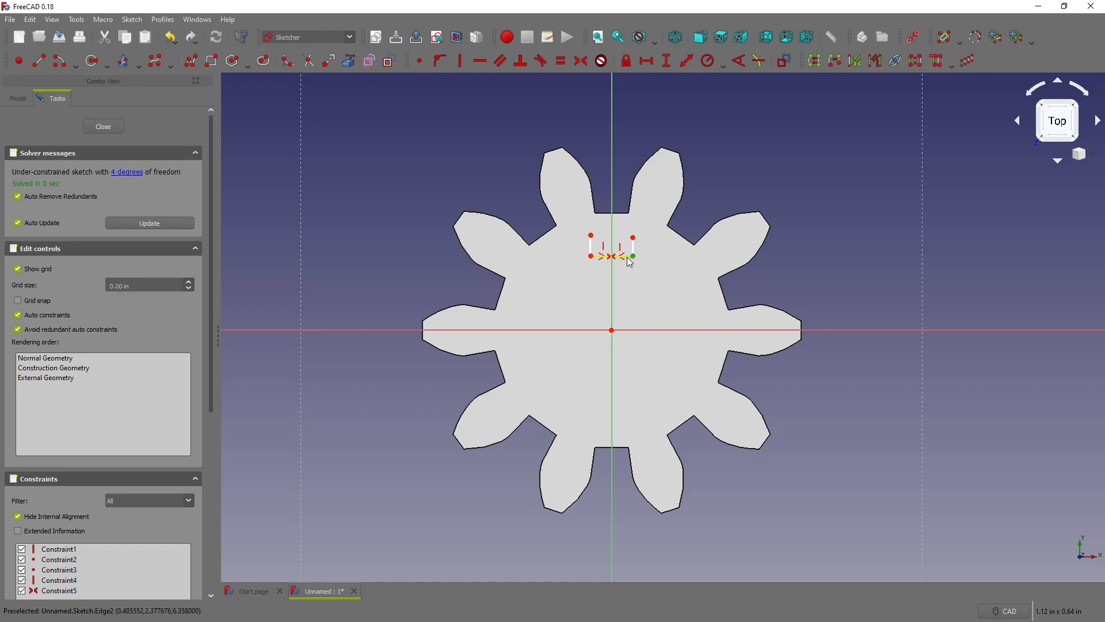
{"action": "mouse_move", "coordinate": [633, 256]}
{"action": "left_mouse_down"}
{"action": "mouse_move", "coordinate": [681, 254]}
{"action": "mouse_move", "coordinate": [640, 284]}
{"action": "left_mouse_up"}
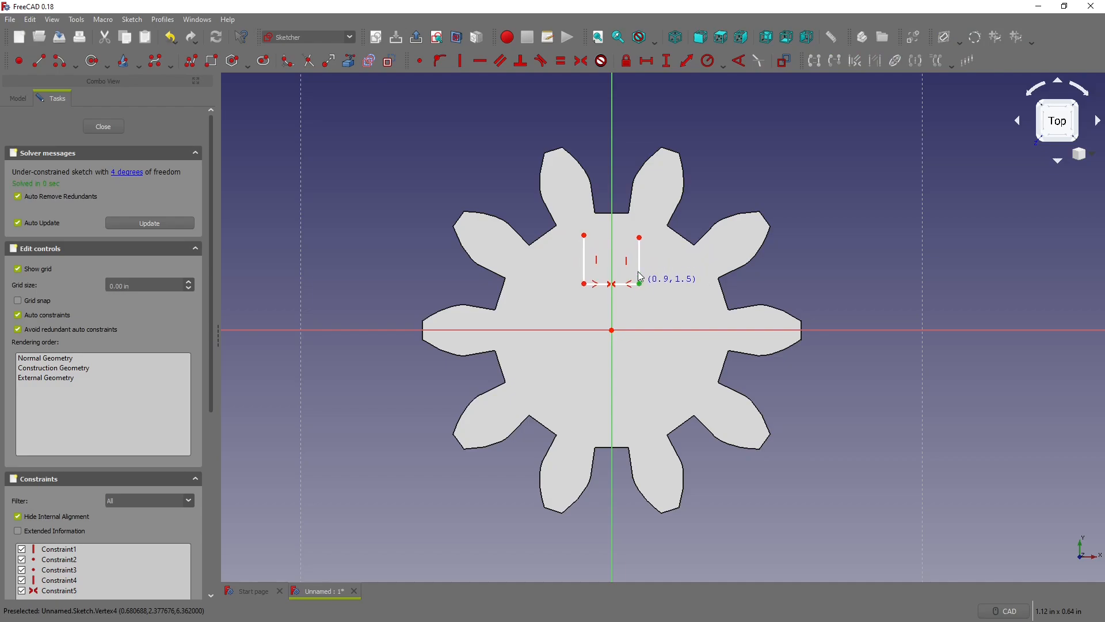
Constrain the two vertical sides of the upper notch to equal length
{"action": "left_click", "coordinate": [585, 257]}
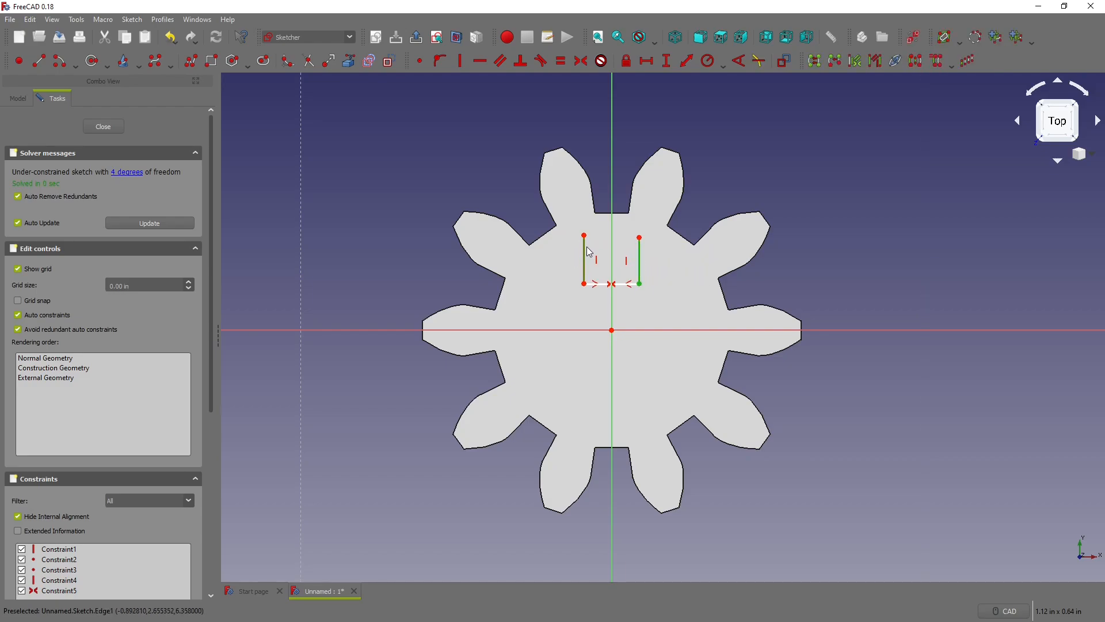
{"action": "key", "text": "e"}
{"action": "left_click", "coordinate": [602, 331]}
{"action": "left_click", "coordinate": [561, 61]}
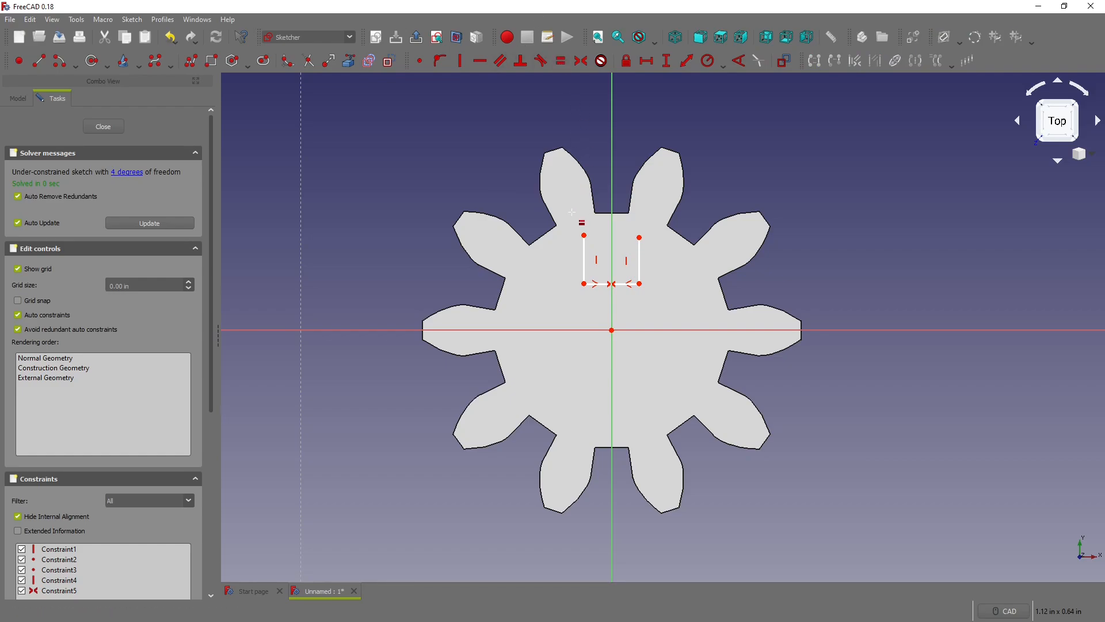
{"action": "left_click", "coordinate": [585, 259]}
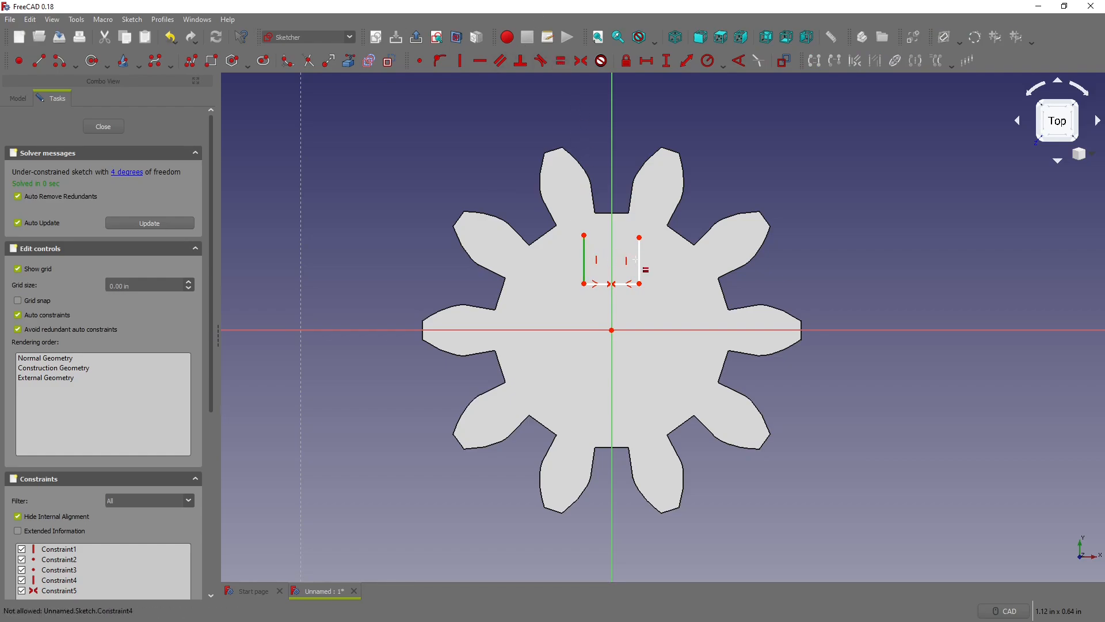
{"action": "left_click", "coordinate": [639, 259]}
Draw an arc centred on the origin from the upper notch's left end counterclockwise to the gear's lower left
{"action": "left_click", "coordinate": [59, 61]}
{"action": "left_click", "coordinate": [612, 330]}
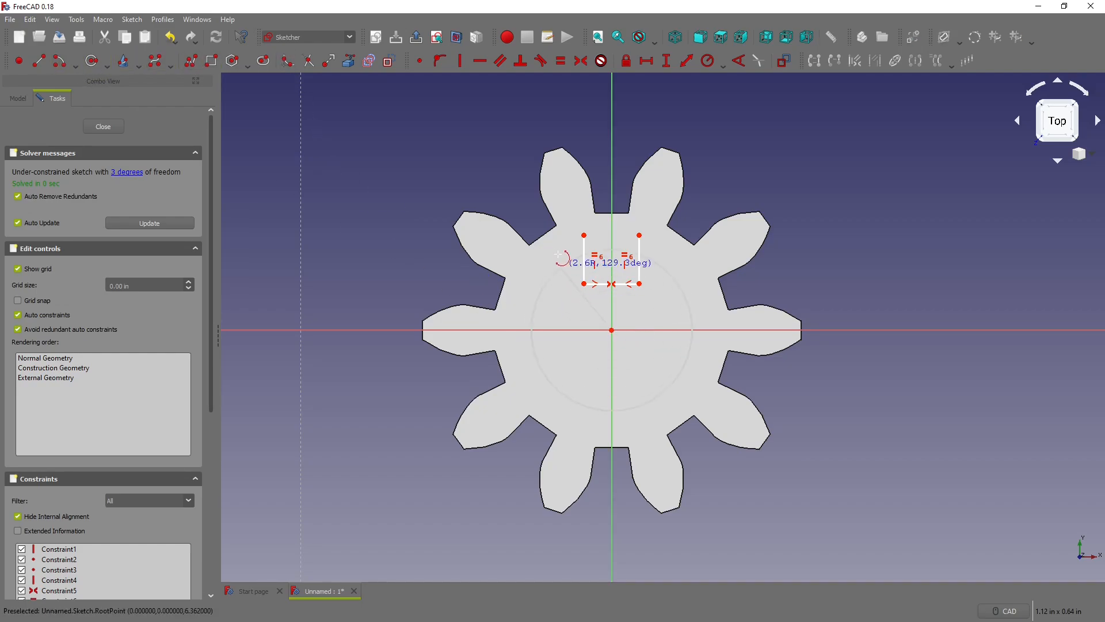
{"action": "left_click", "coordinate": [584, 235]}
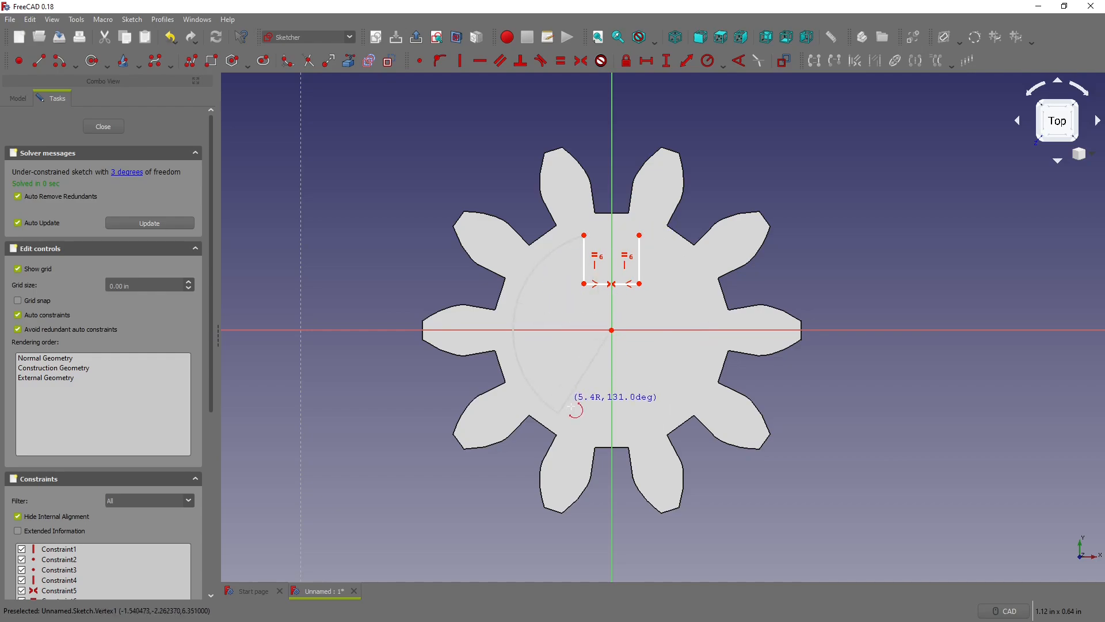
{"action": "left_click", "coordinate": [566, 413]}
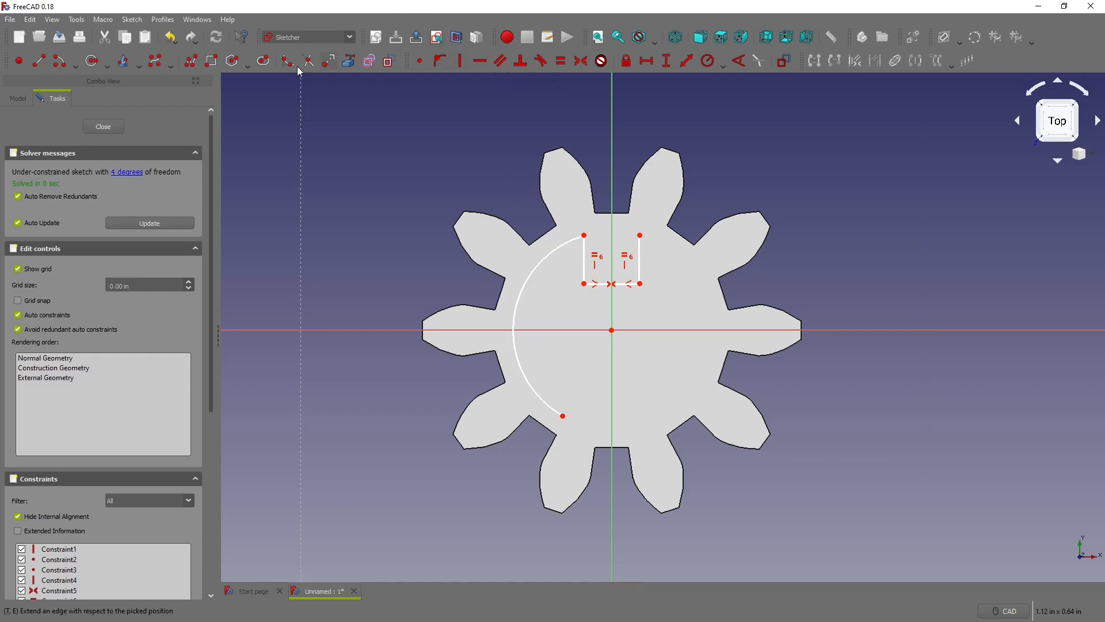
Sketch an open three-segment notch below the centre, starting at the left arc's lower end with a side about 1.3 mm long
{"action": "left_click", "coordinate": [193, 63]}
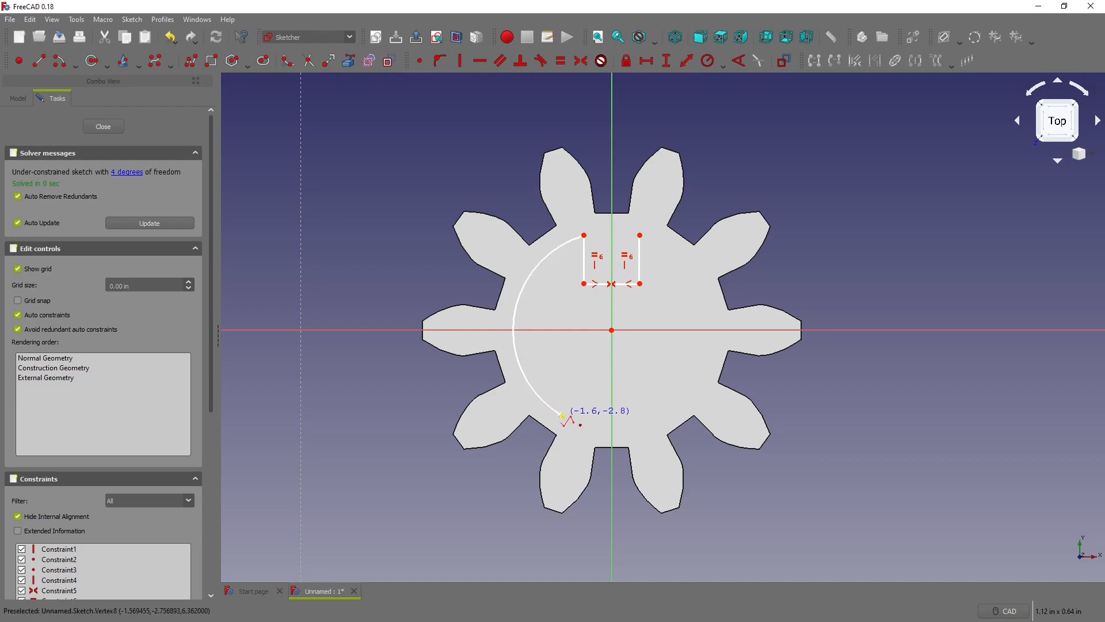
{"action": "left_click", "coordinate": [564, 414]}
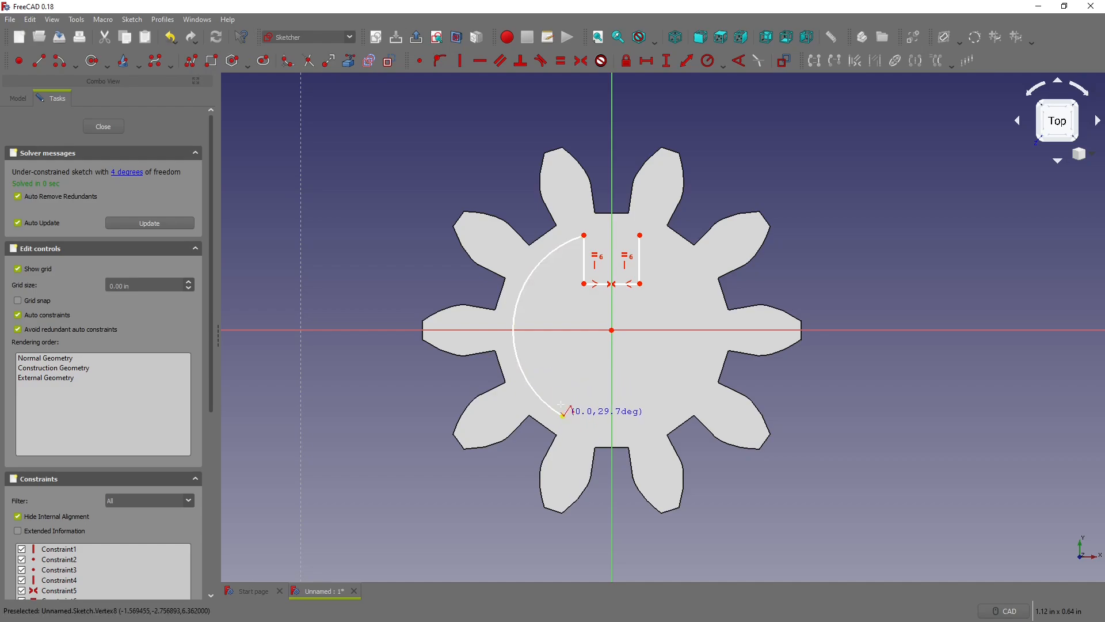
{"action": "left_click", "coordinate": [565, 375]}
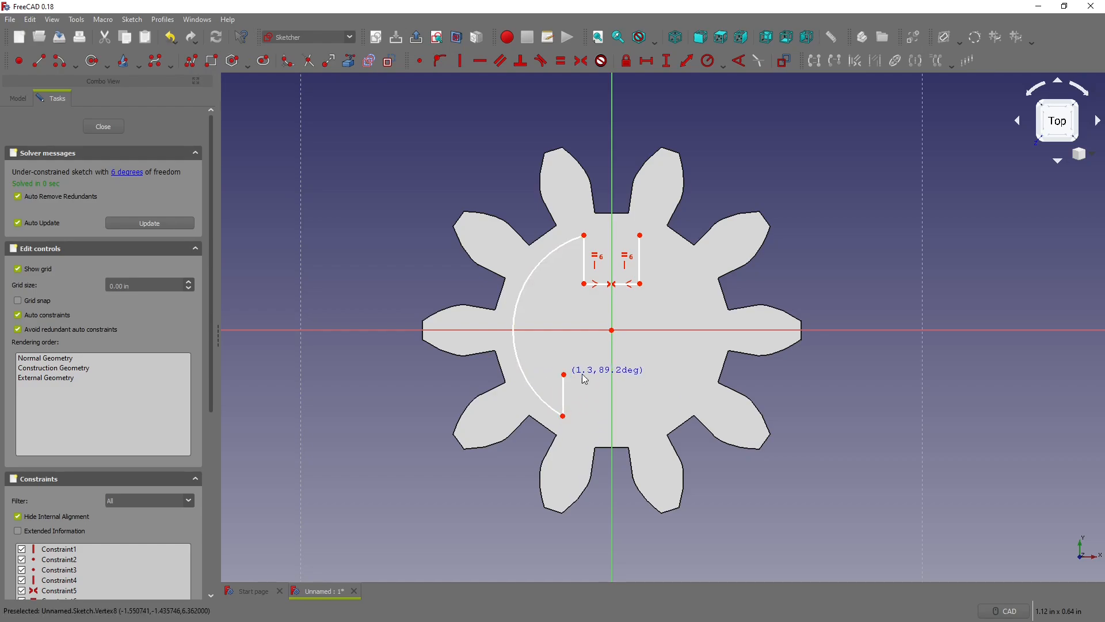
{"action": "left_click", "coordinate": [642, 375]}
{"action": "left_click", "coordinate": [642, 415]}
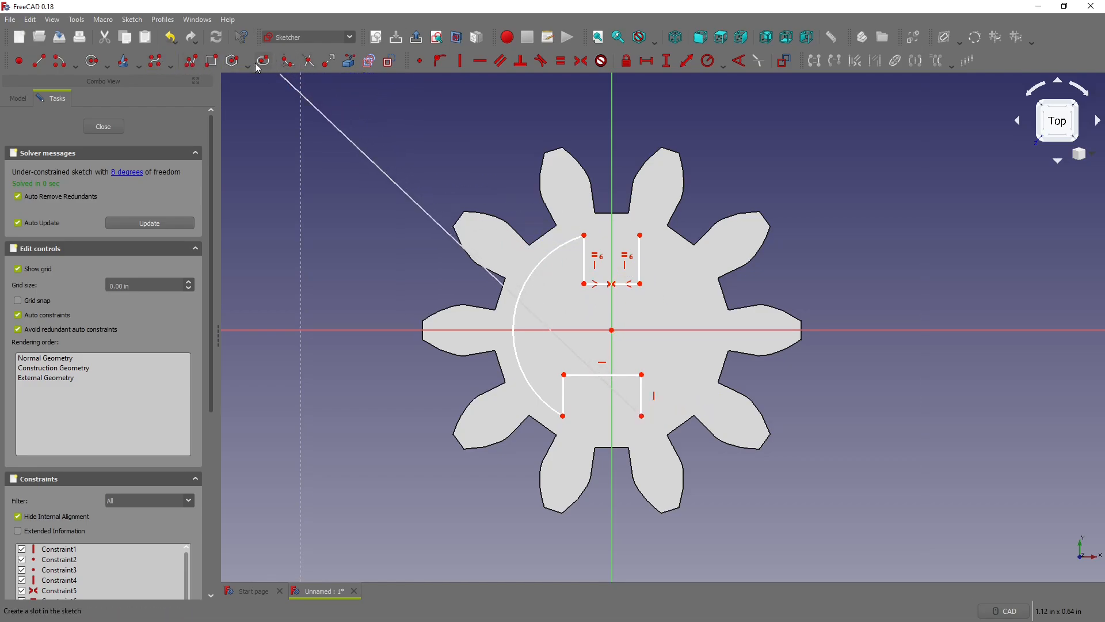
Draw an origin-centred arc on the right, joining the open ends of the upper and lower notches
{"action": "left_click", "coordinate": [63, 67]}
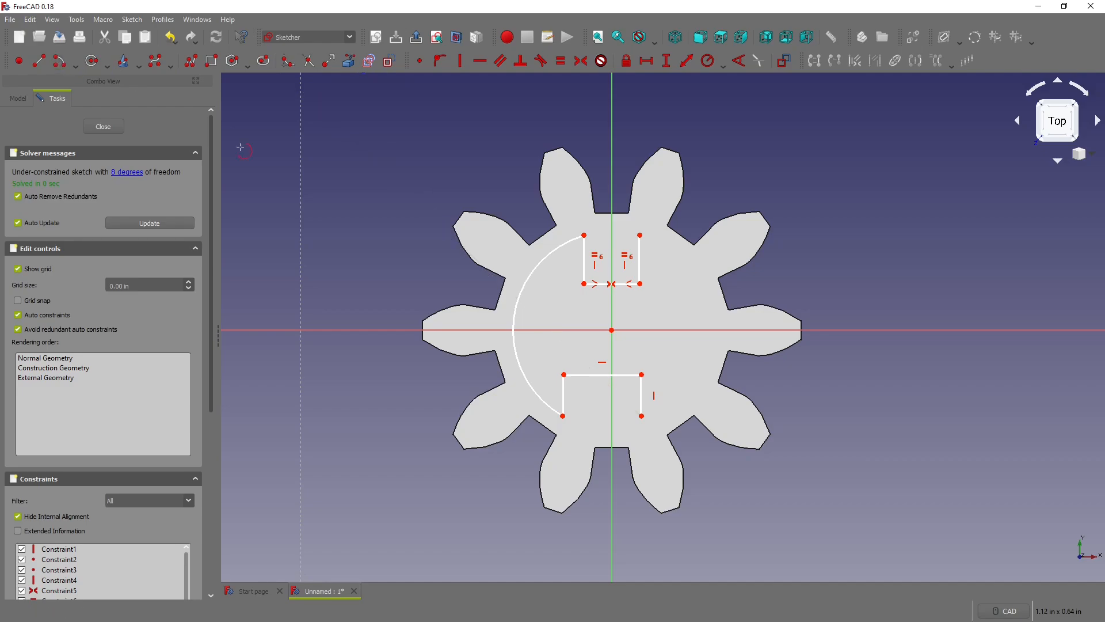
{"action": "left_click", "coordinate": [612, 329]}
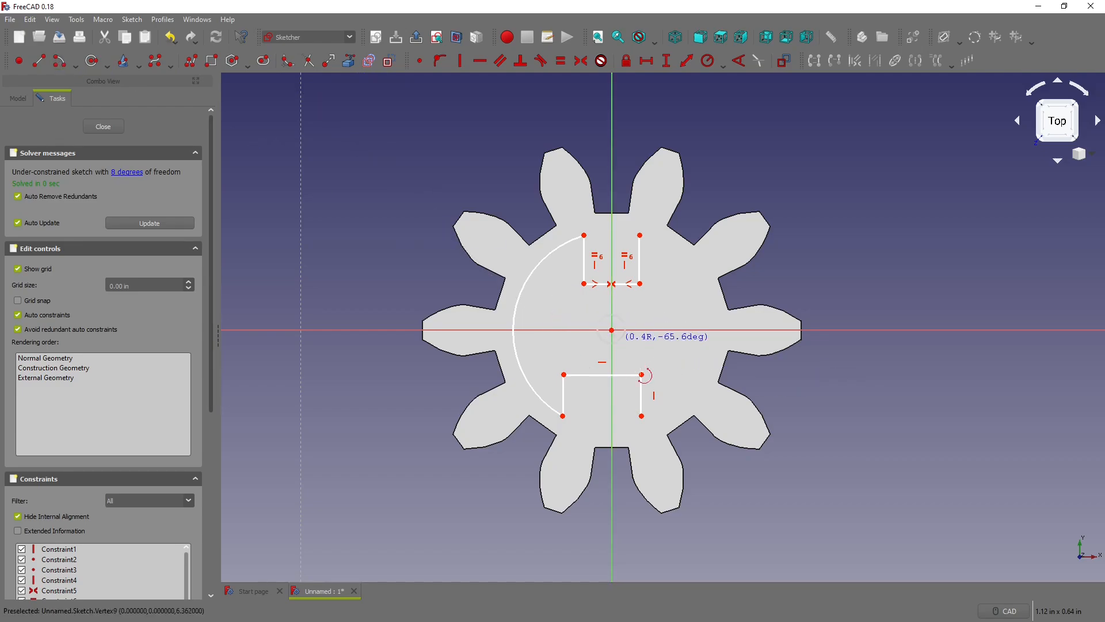
{"action": "left_click", "coordinate": [640, 235]}
{"action": "left_click", "coordinate": [642, 424]}
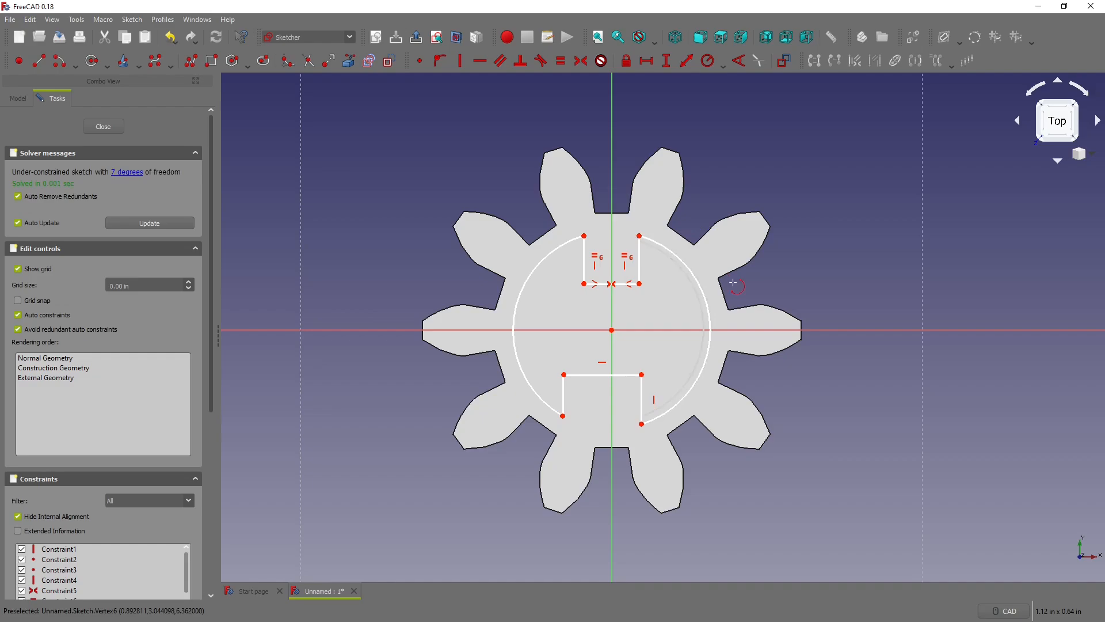
Constrain both sides of the lower notch to the same length as the upper notch's sides
{"action": "left_click", "coordinate": [561, 61]}
{"action": "left_click", "coordinate": [638, 263]}
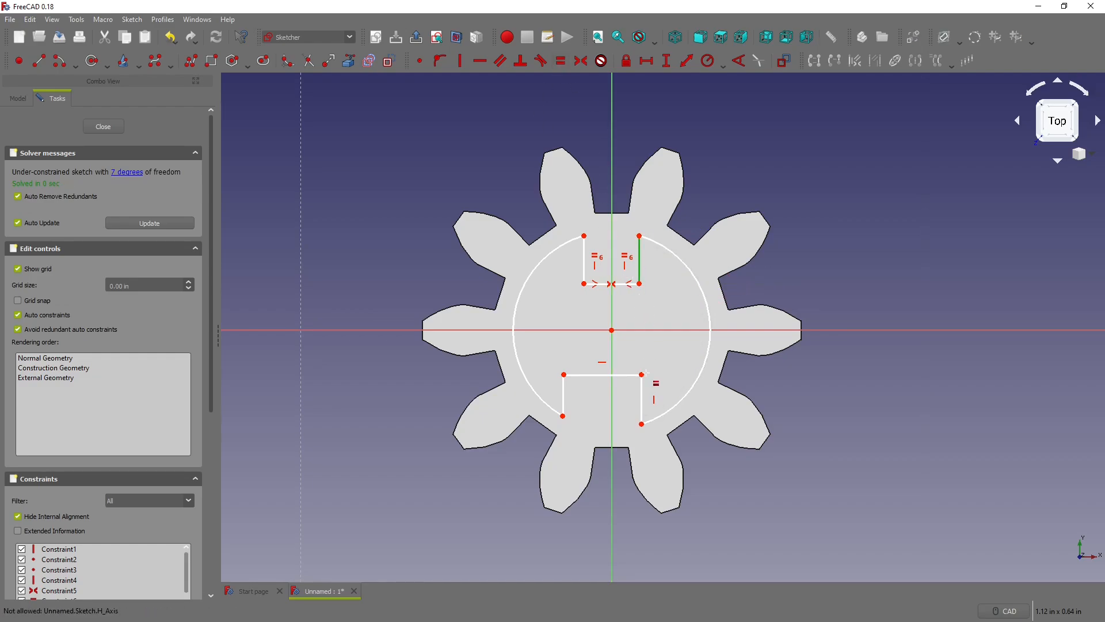
{"action": "left_click", "coordinate": [643, 396]}
{"action": "left_click", "coordinate": [635, 396]}
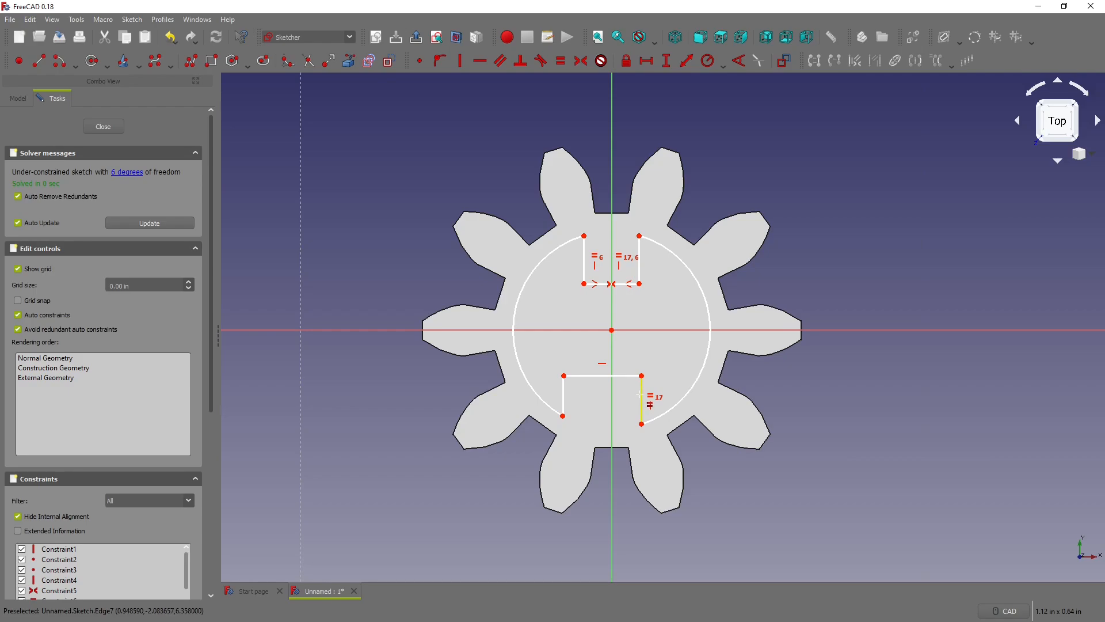
{"action": "left_click", "coordinate": [565, 396]}
{"action": "right_click", "coordinate": [626, 382]}
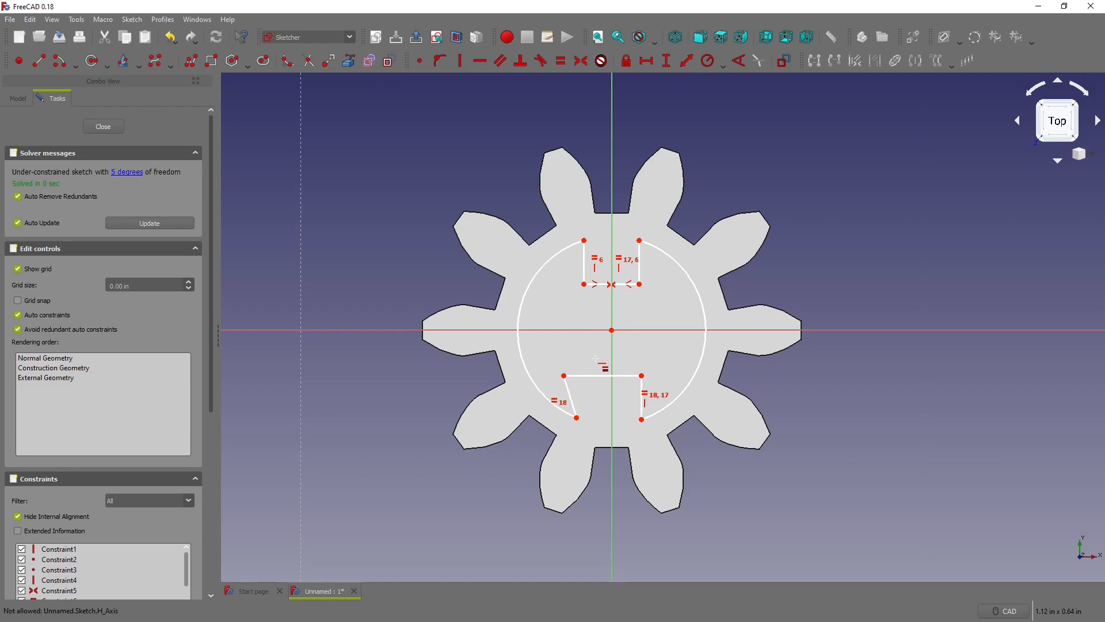
Constrain the lower notch's left side vertical and widen the notch by moving its inner right corner to about (1.3, -1.3)
{"action": "left_click", "coordinate": [570, 397]}
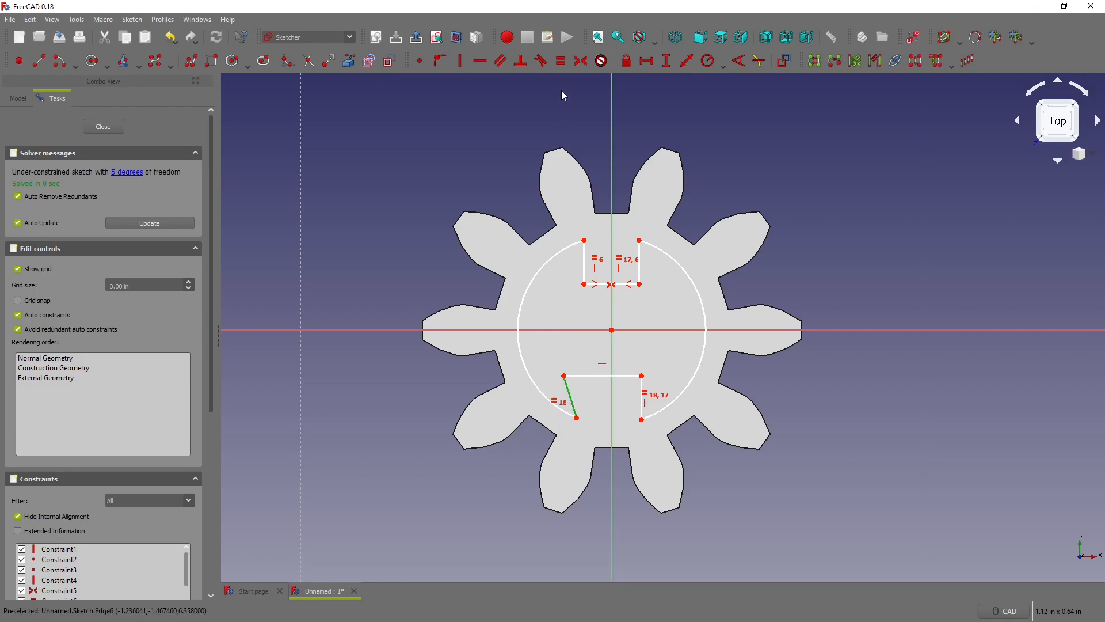
{"action": "left_click", "coordinate": [461, 61]}
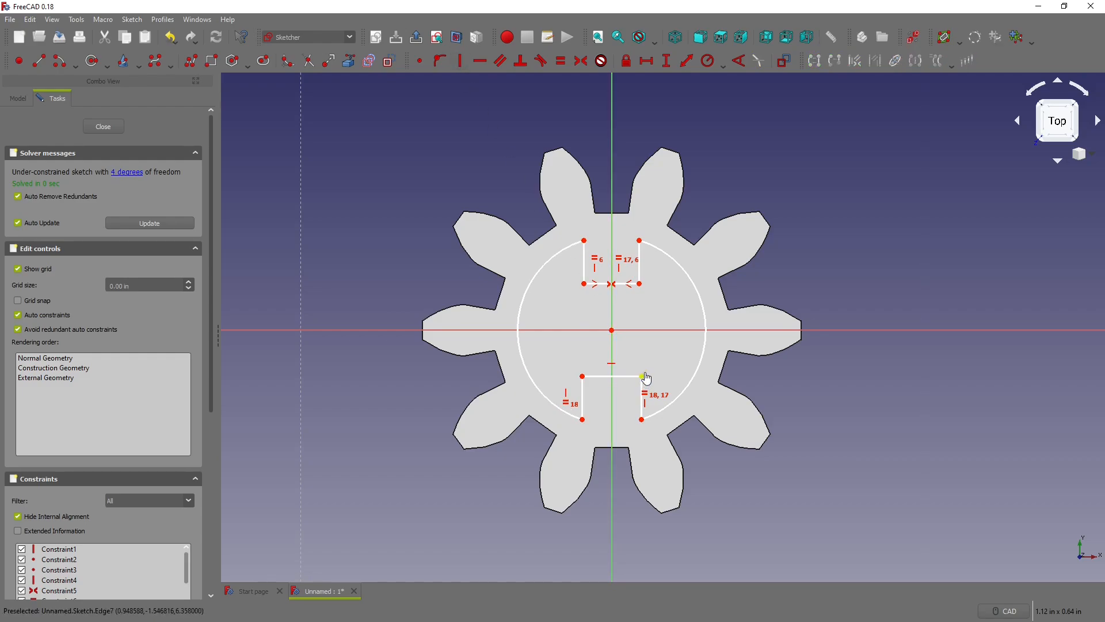
{"action": "mouse_move", "coordinate": [647, 378]}
{"action": "left_mouse_down"}
{"action": "mouse_move", "coordinate": [649, 336]}
{"action": "mouse_move", "coordinate": [636, 379]}
{"action": "mouse_move", "coordinate": [646, 340]}
{"action": "mouse_move", "coordinate": [641, 380]}
{"action": "mouse_move", "coordinate": [659, 379]}
{"action": "left_mouse_up"}
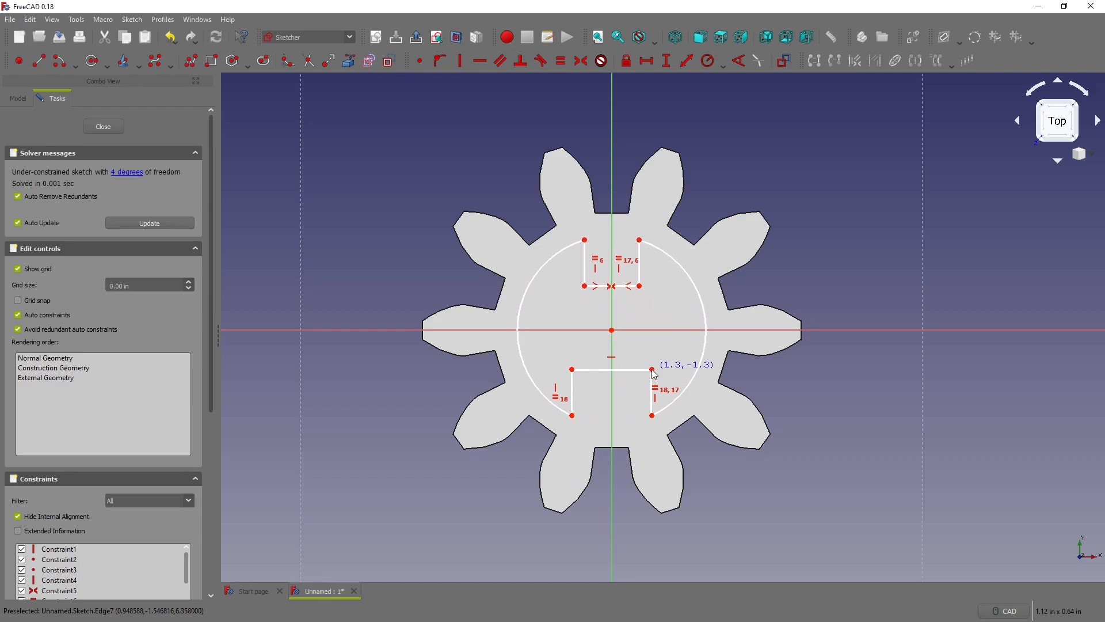
Constrain the horizontal edges of the upper and lower notches to equal length
{"action": "left_click", "coordinate": [561, 65]}
{"action": "left_click", "coordinate": [602, 286]}
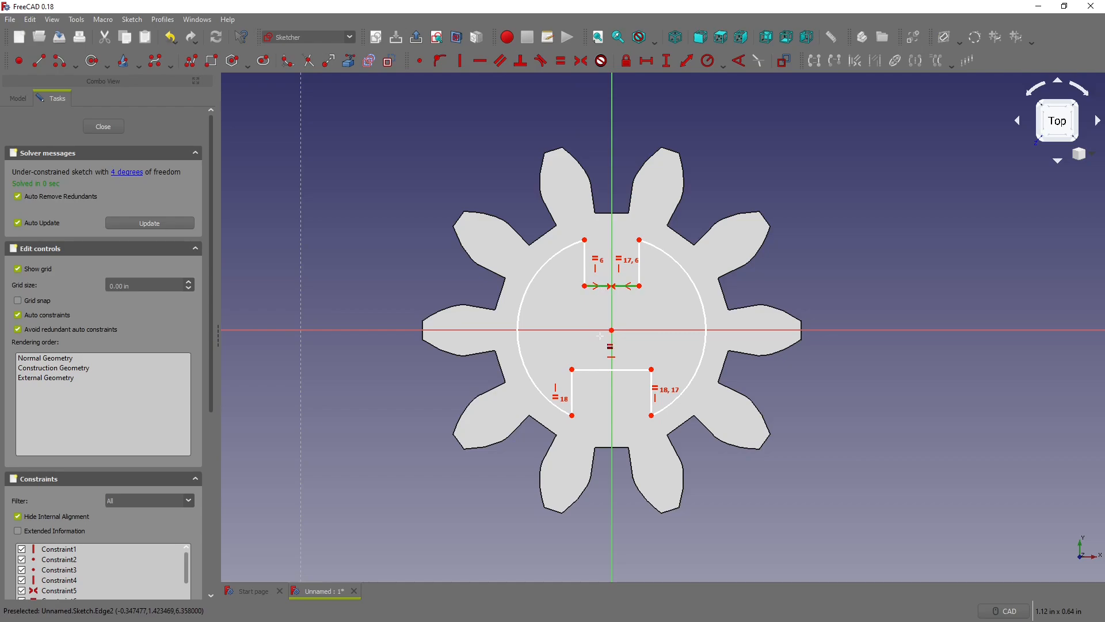
{"action": "left_click", "coordinate": [603, 369]}
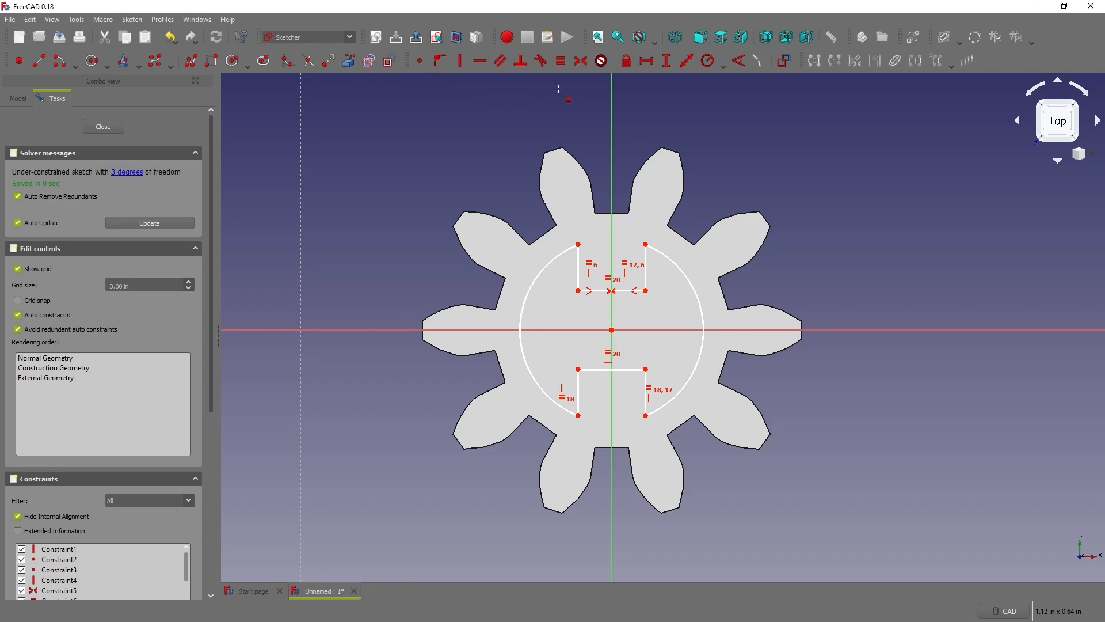
Constrain the horizontal width of the upper notch to 0.02 in
{"action": "left_click", "coordinate": [647, 63]}
{"action": "left_click", "coordinate": [617, 290]}
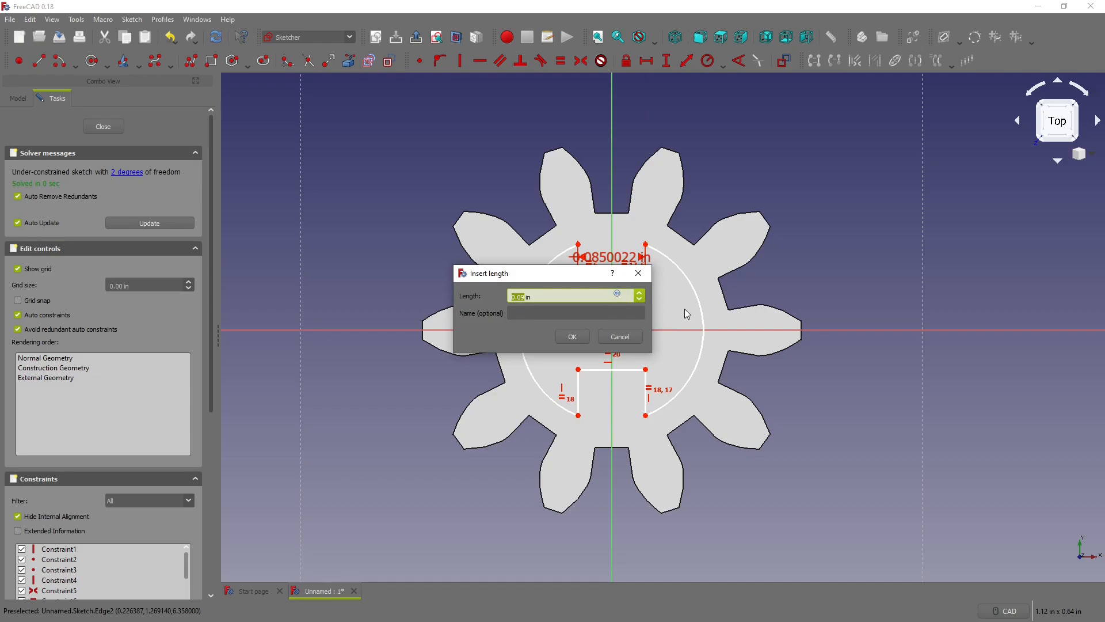
{"action": "type", "text": ".02"}
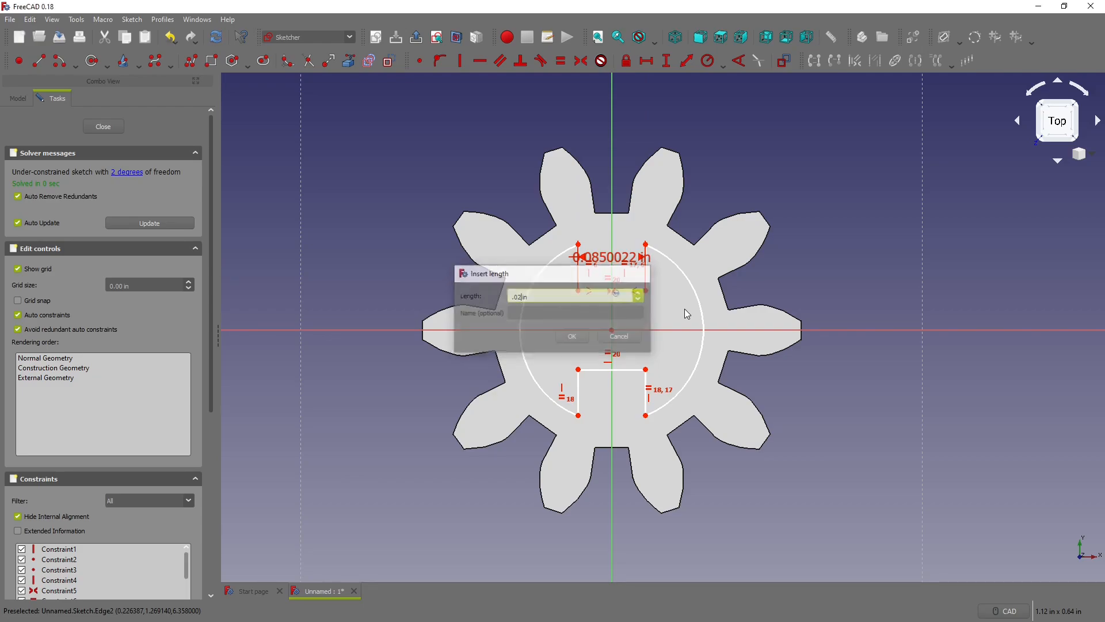
{"action": "key", "text": "Return"}
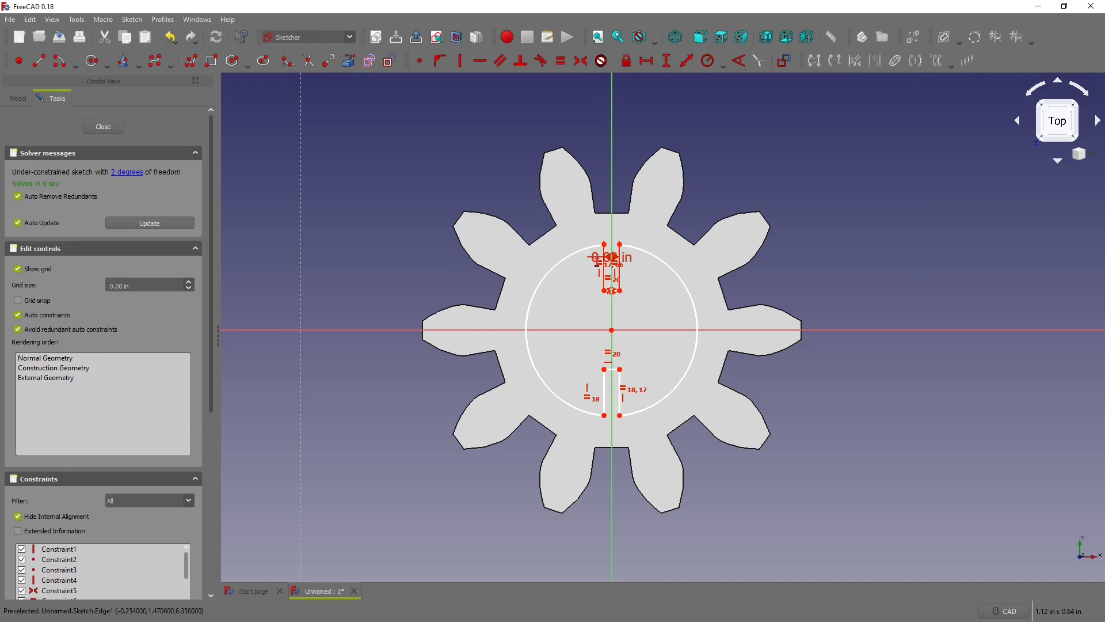
Constrain the vertical distance between the inner edges of the upper and lower notches to 0.23 in
{"action": "left_click", "coordinate": [604, 369]}
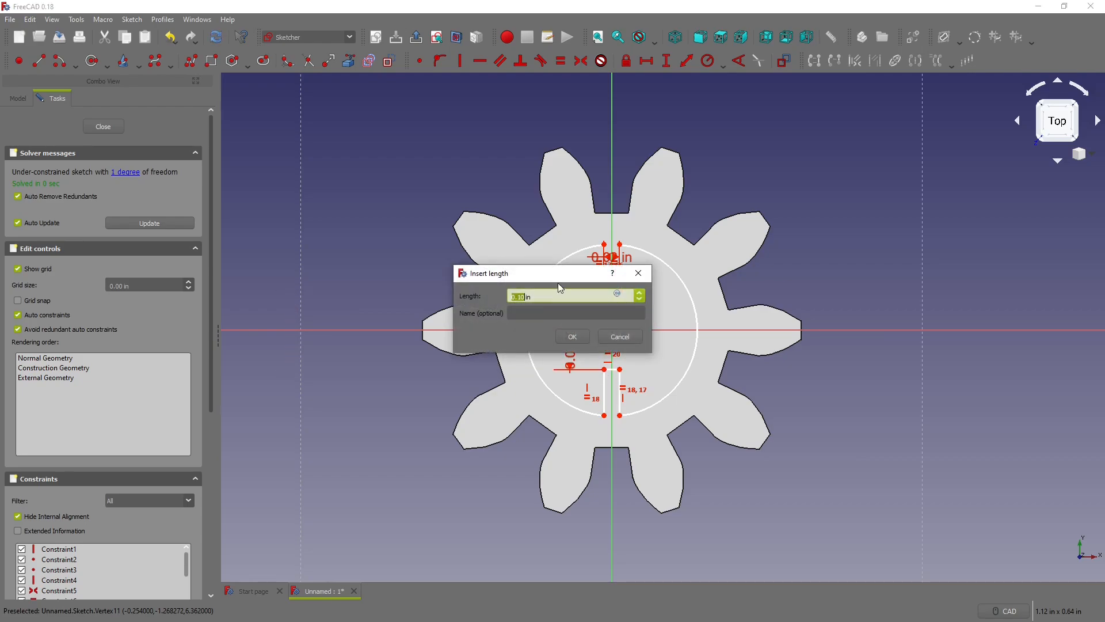
{"action": "type", "text": ".02"}
{"action": "key", "text": "BackSpace"}
{"action": "key", "text": "BackSpace"}
{"action": "type", "text": "23"}
{"action": "key", "text": "Return"}
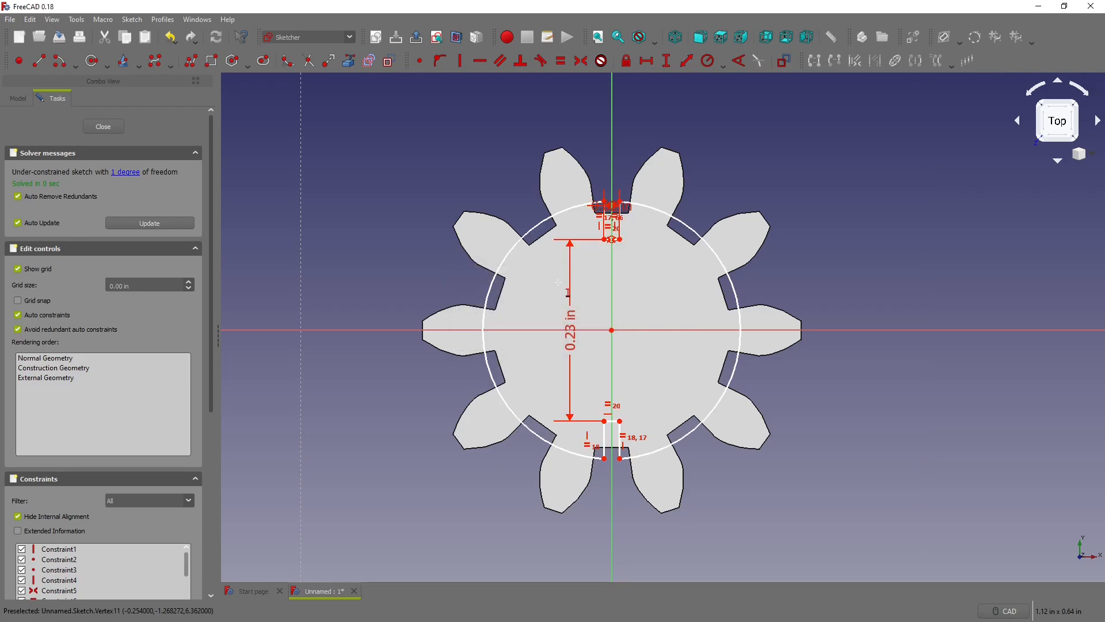
Add a radius constraint of 0.255 in to the right arc of the profile
{"action": "left_click", "coordinate": [708, 61]}
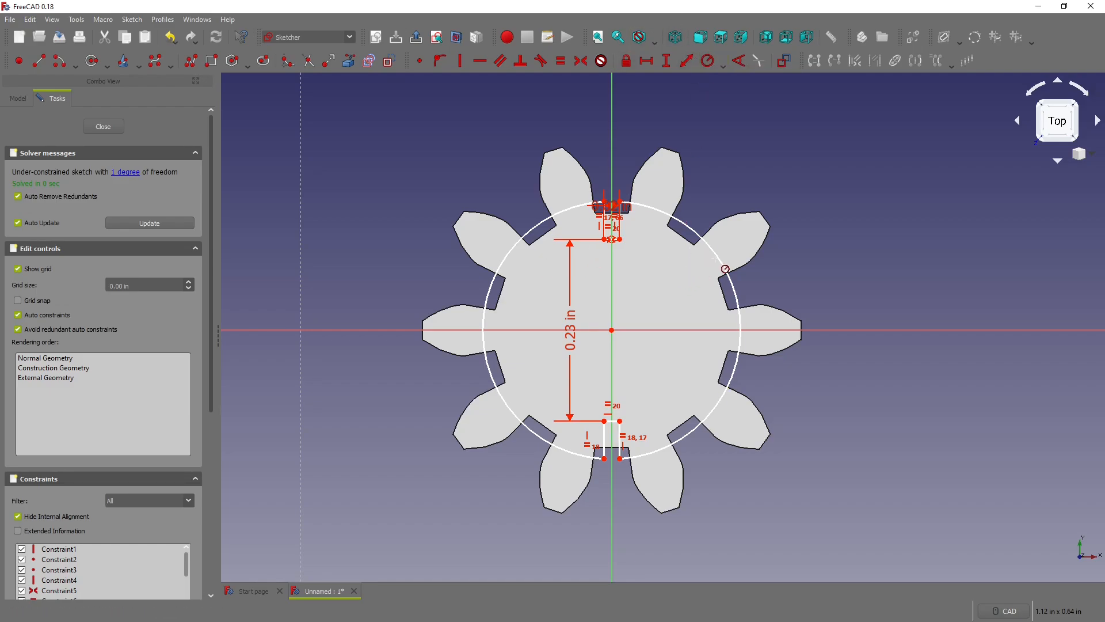
{"action": "left_click", "coordinate": [723, 270]}
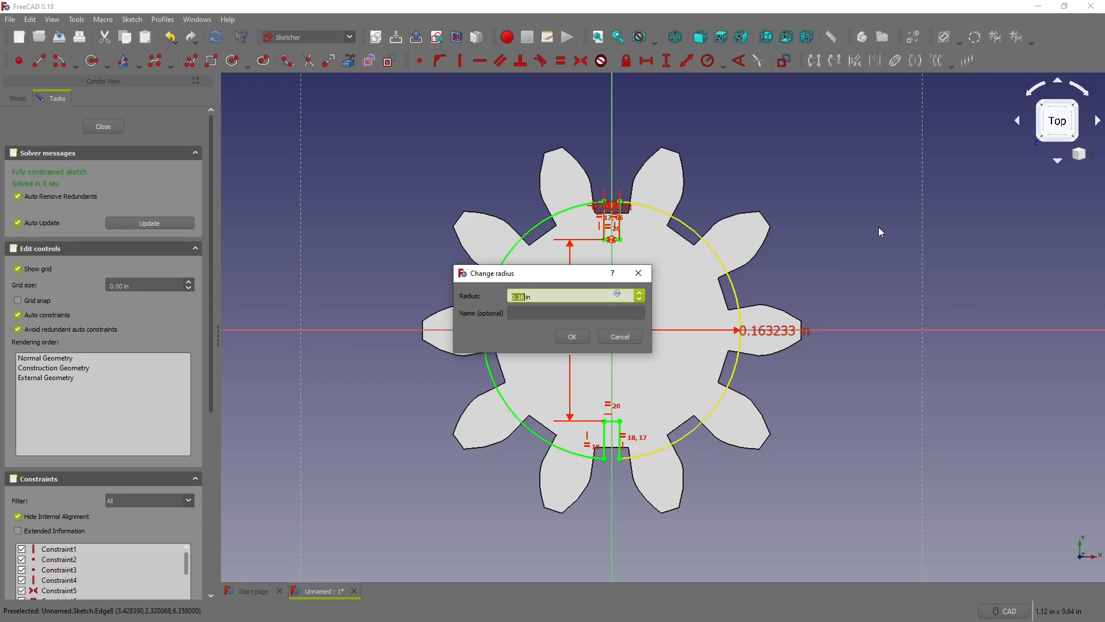
{"action": "type", "text": ".255"}
{"action": "key", "text": "Return"}
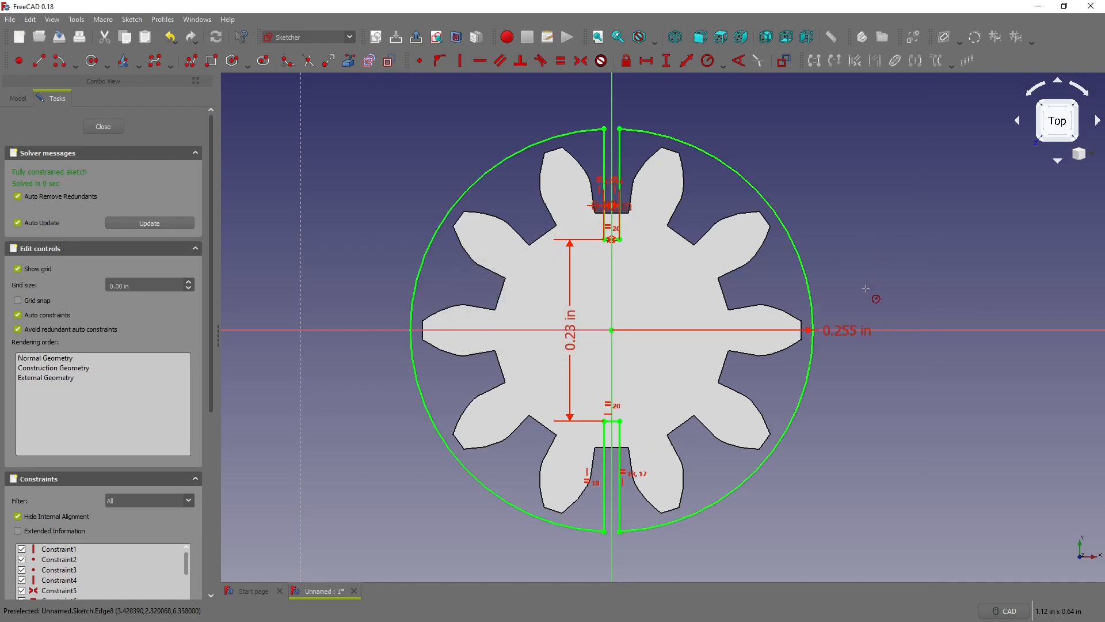
Set the right arc's radius to 0.26/2 in and close the sketch
{"action": "key", "text": "Escape"}
{"action": "double_click", "coordinate": [843, 329]}
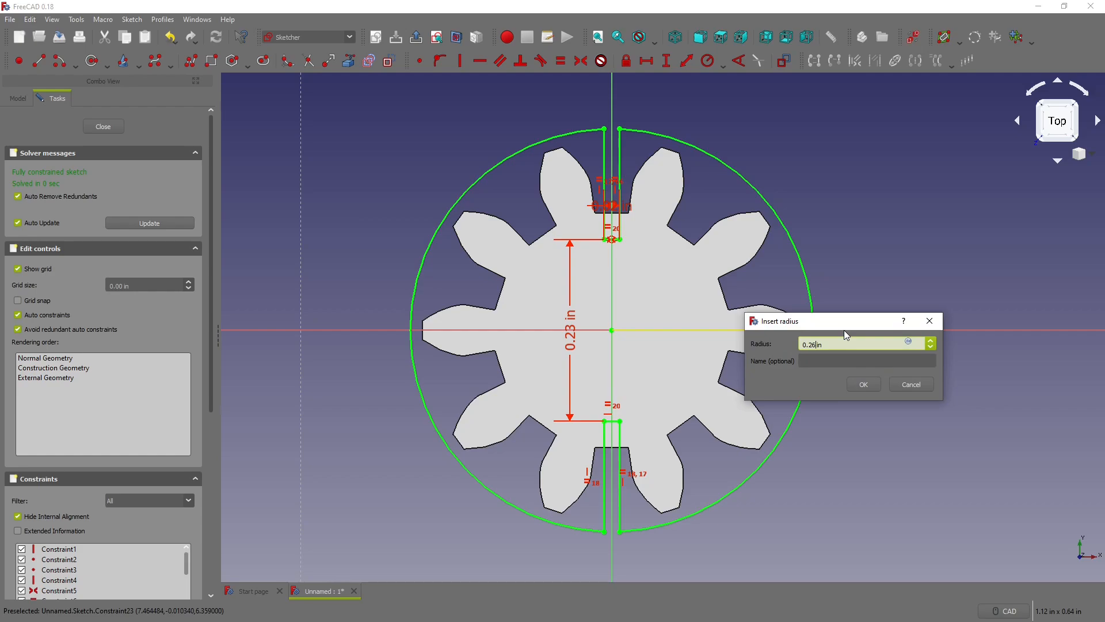
{"action": "type", "text": "/2"}
{"action": "key", "text": "Return"}
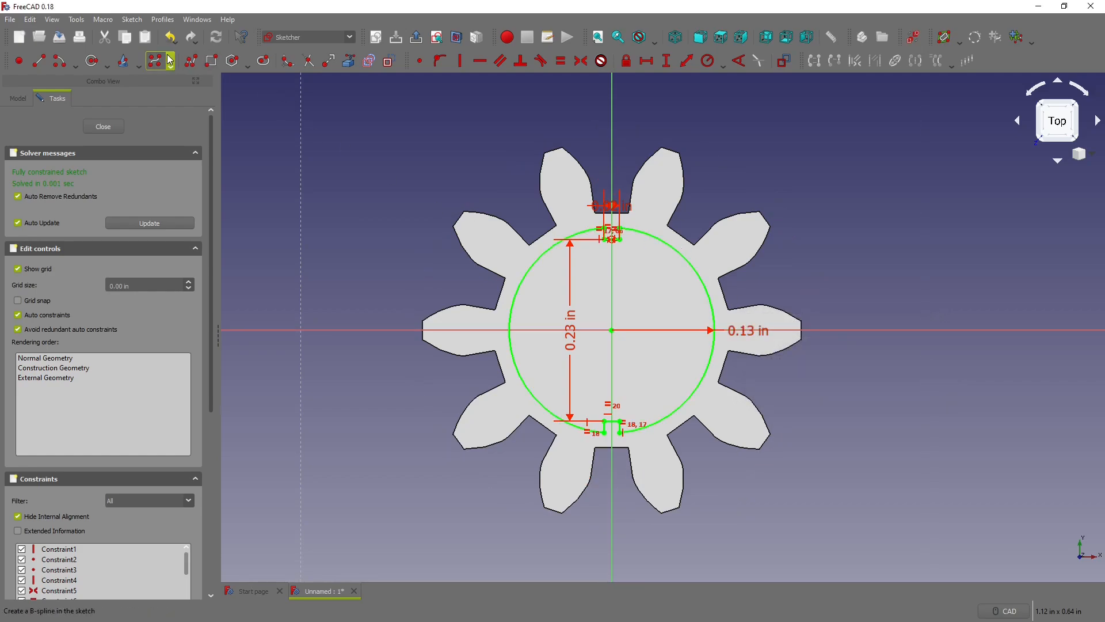
{"action": "left_click", "coordinate": [96, 127]}
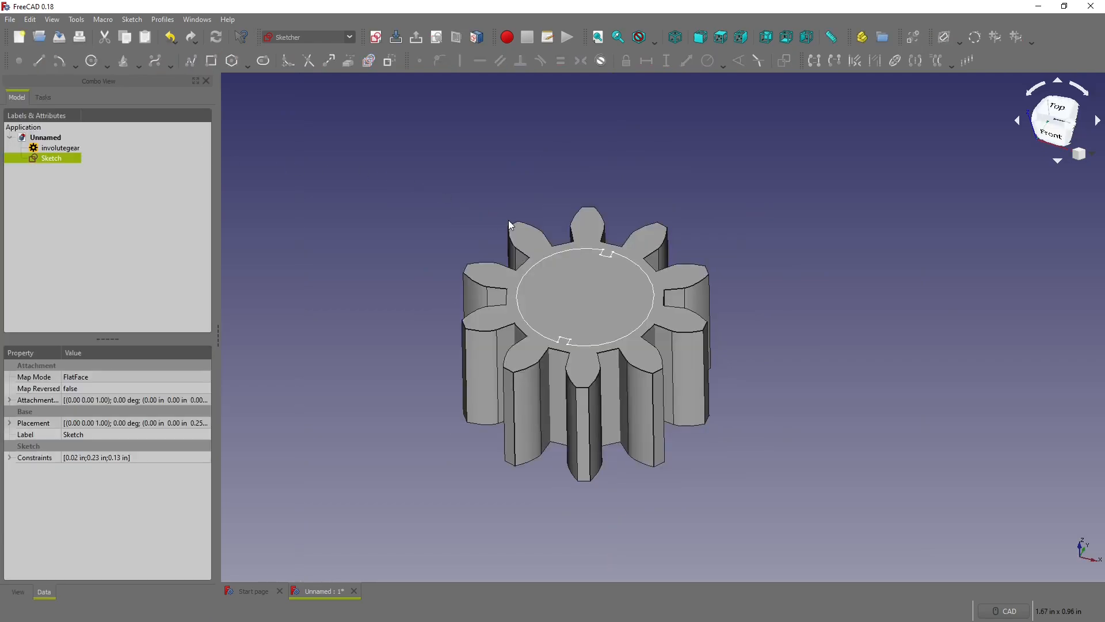
In the Part workbench, extrude the notched sketch along its normal as a symmetric solid 2 in long
{"action": "left_click", "coordinate": [350, 38]}
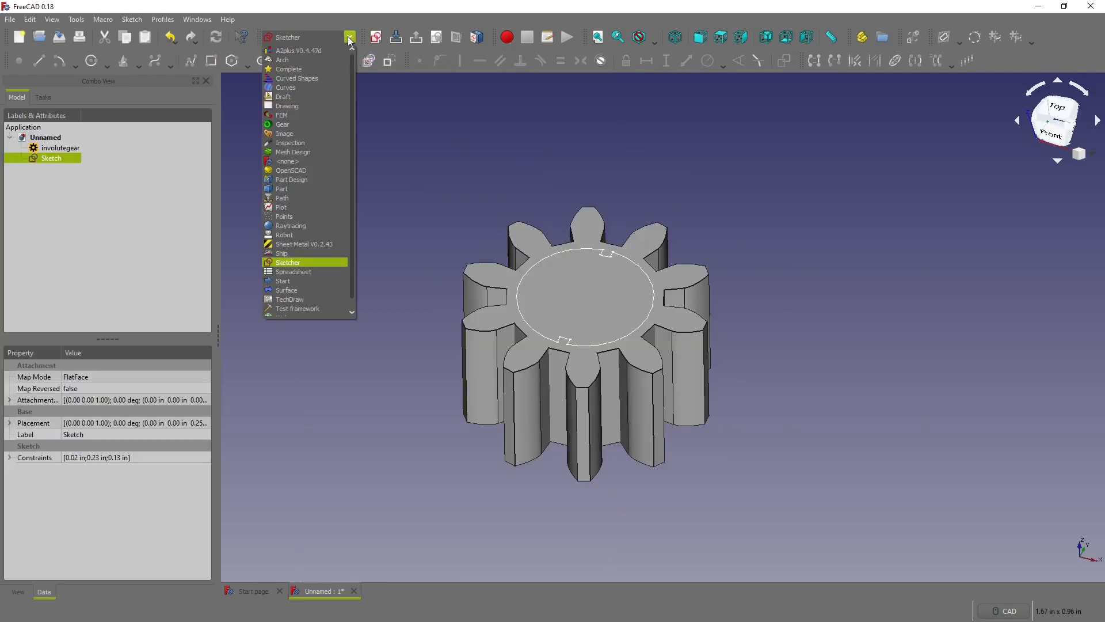
{"action": "left_click", "coordinate": [314, 188]}
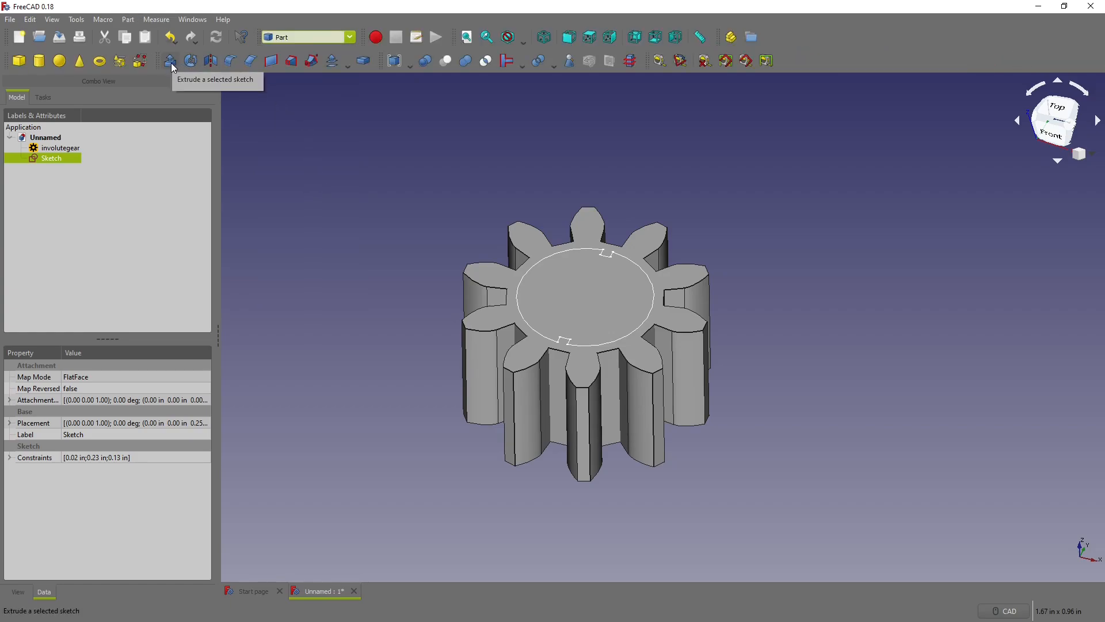
{"action": "left_click", "coordinate": [171, 61]}
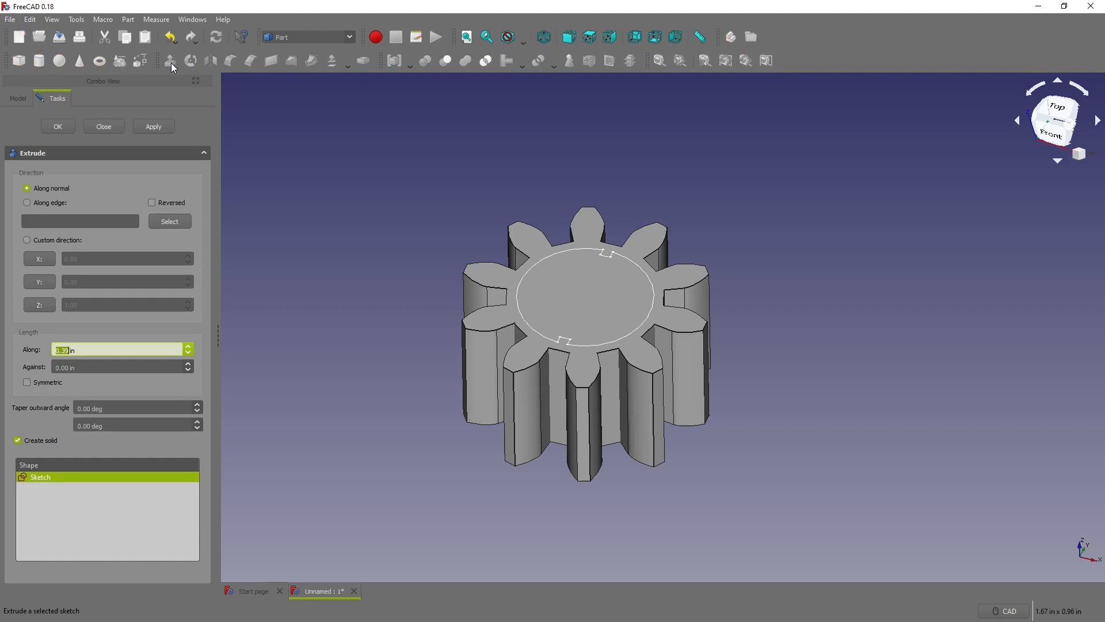
{"action": "triple_click", "coordinate": [156, 348]}
{"action": "type", "text": "1"}
{"action": "left_click", "coordinate": [28, 382]}
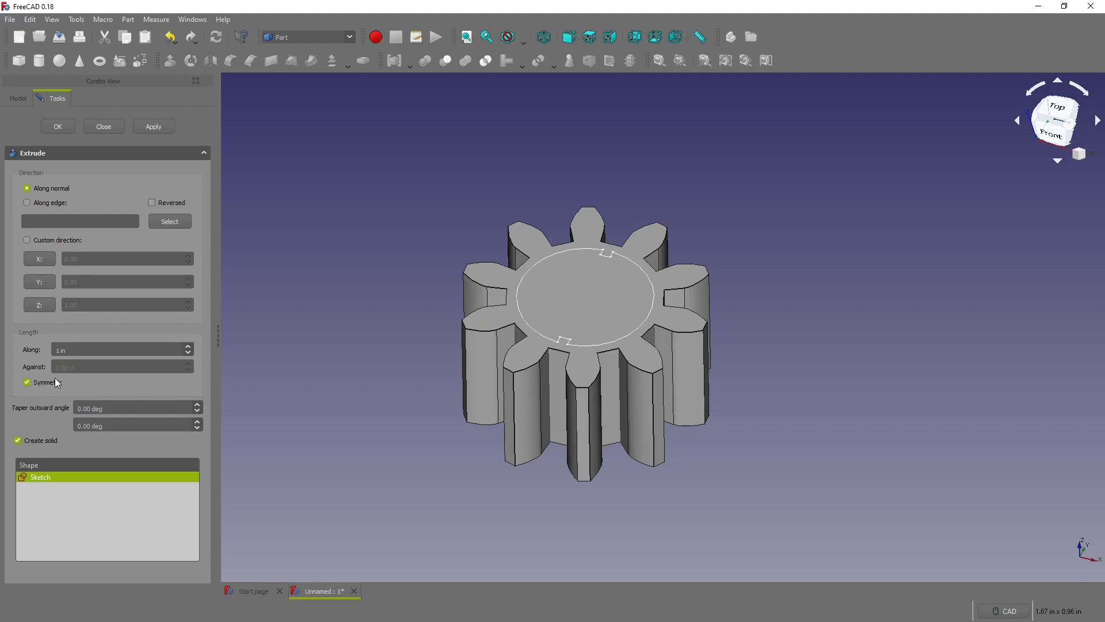
{"action": "left_click", "coordinate": [82, 350]}
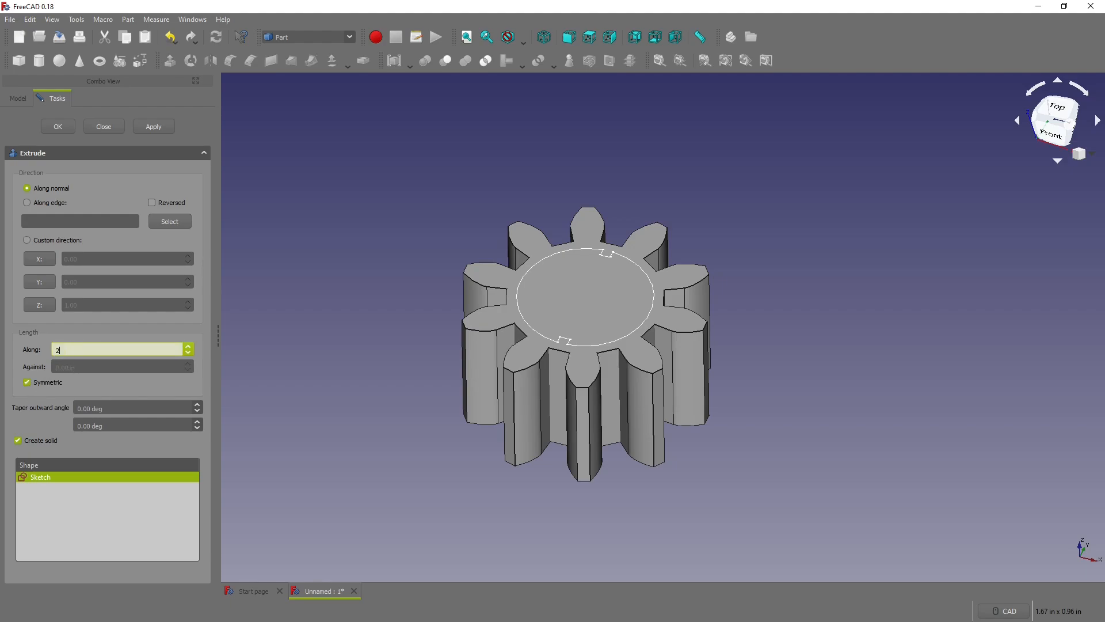
{"action": "type", "text": "2"}
{"action": "left_click", "coordinate": [161, 132]}
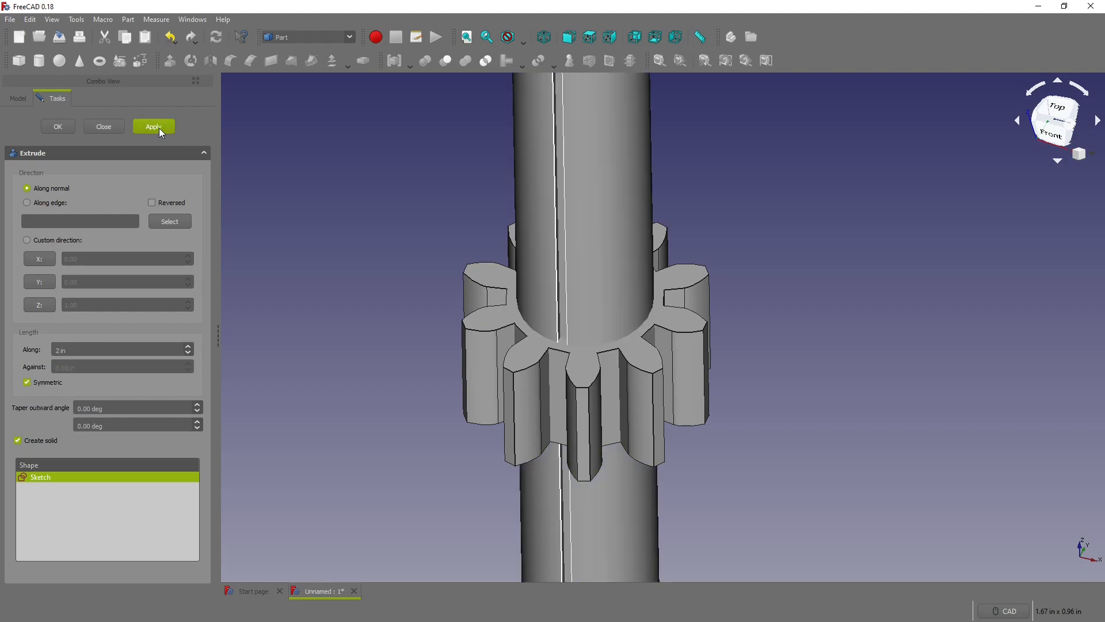
{"action": "left_click", "coordinate": [103, 125]}
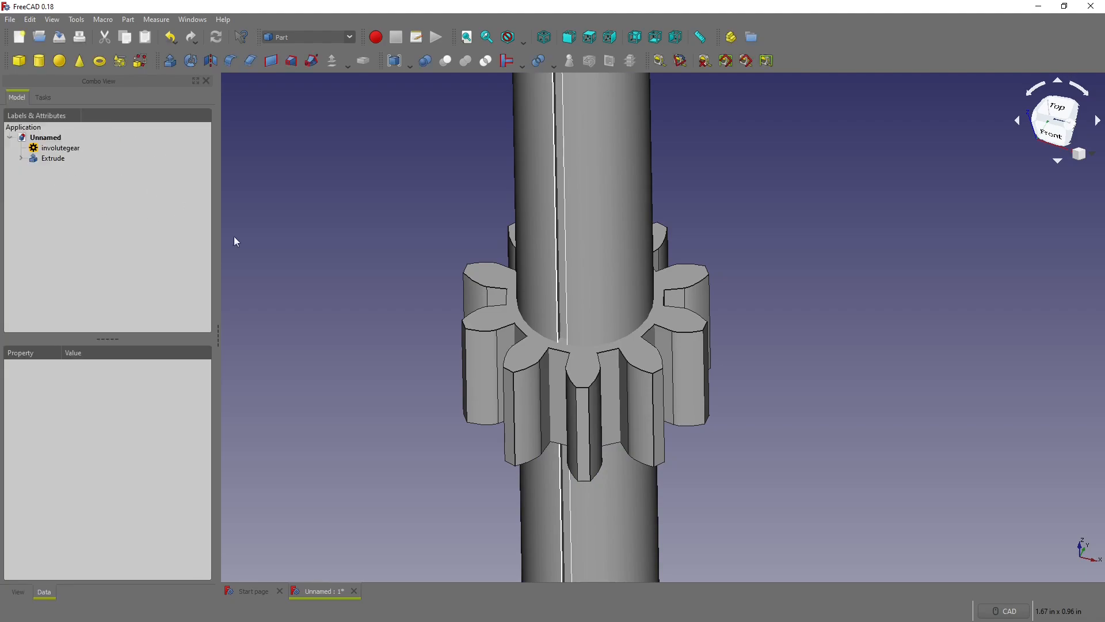
Cut the extruded shaft out of the involute gear with a Boolean cut
{"action": "scroll", "coordinate": [507, 310], "scroll_direction": "down", "scroll_amount": 5}
{"action": "scroll", "coordinate": [504, 297], "scroll_direction": "up", "scroll_amount": 4}
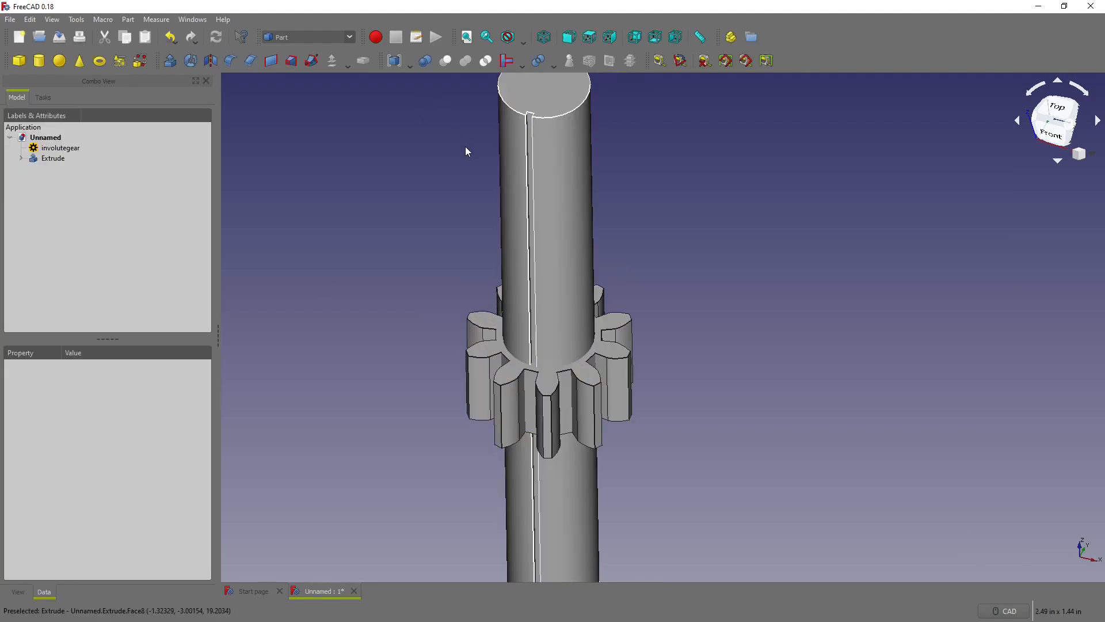
{"action": "left_click", "coordinate": [507, 380]}
{"action": "left_click", "coordinate": [567, 272], "text": "ctrl"}
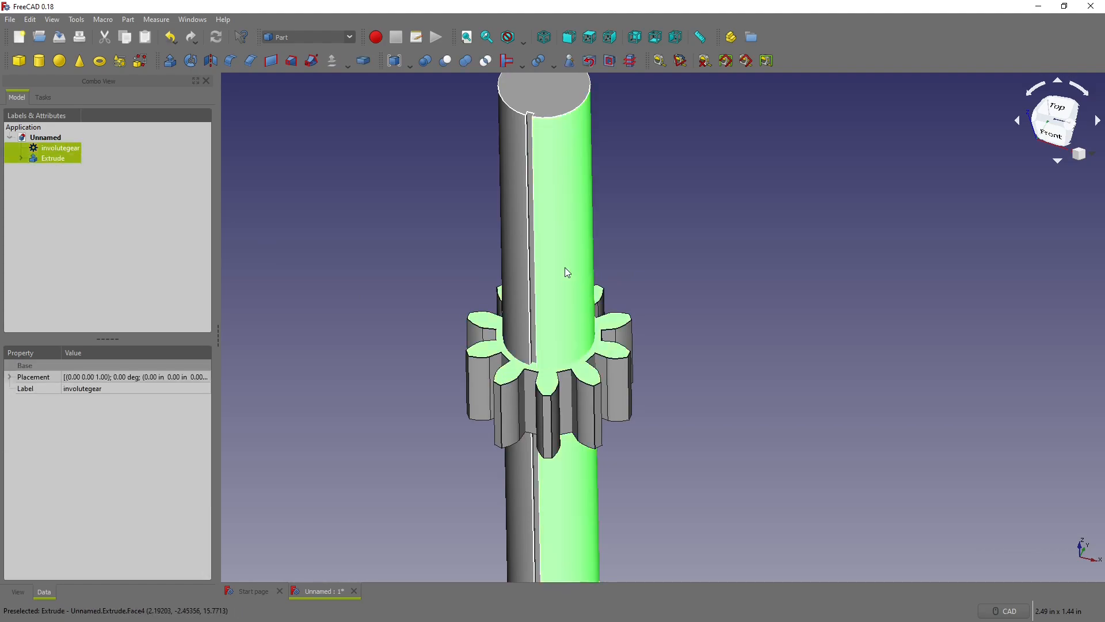
{"action": "left_click", "coordinate": [446, 61]}
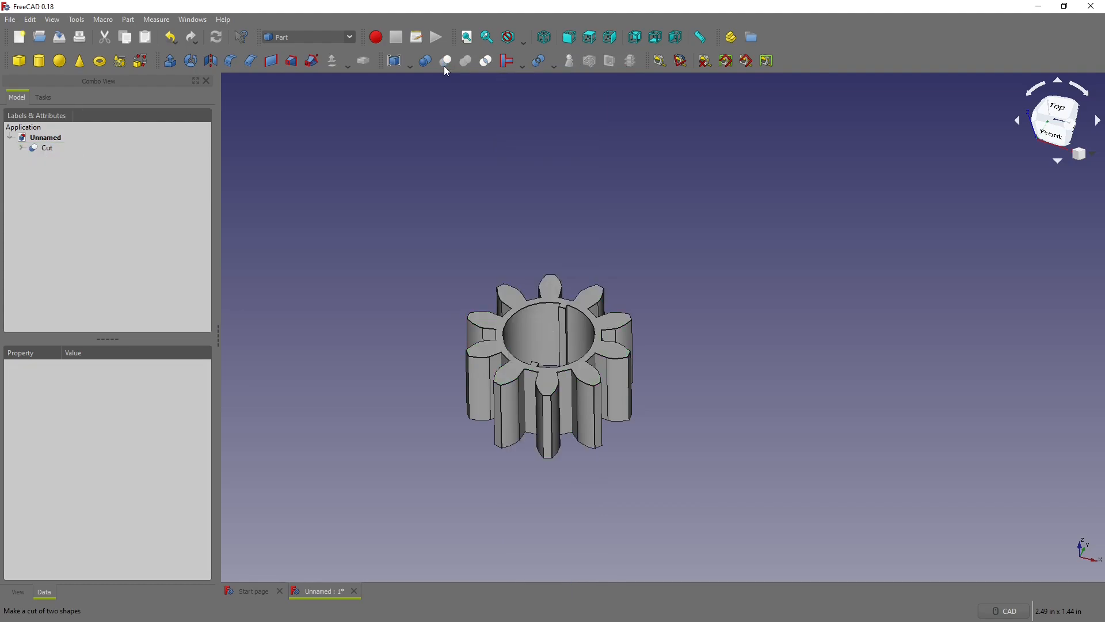
{"action": "mouse_move", "coordinate": [575, 384]}
{"action": "middle_mouse_down"}
{"action": "mouse_move", "coordinate": [606, 416]}
{"action": "mouse_move", "coordinate": [583, 401]}
{"action": "middle_mouse_up"}
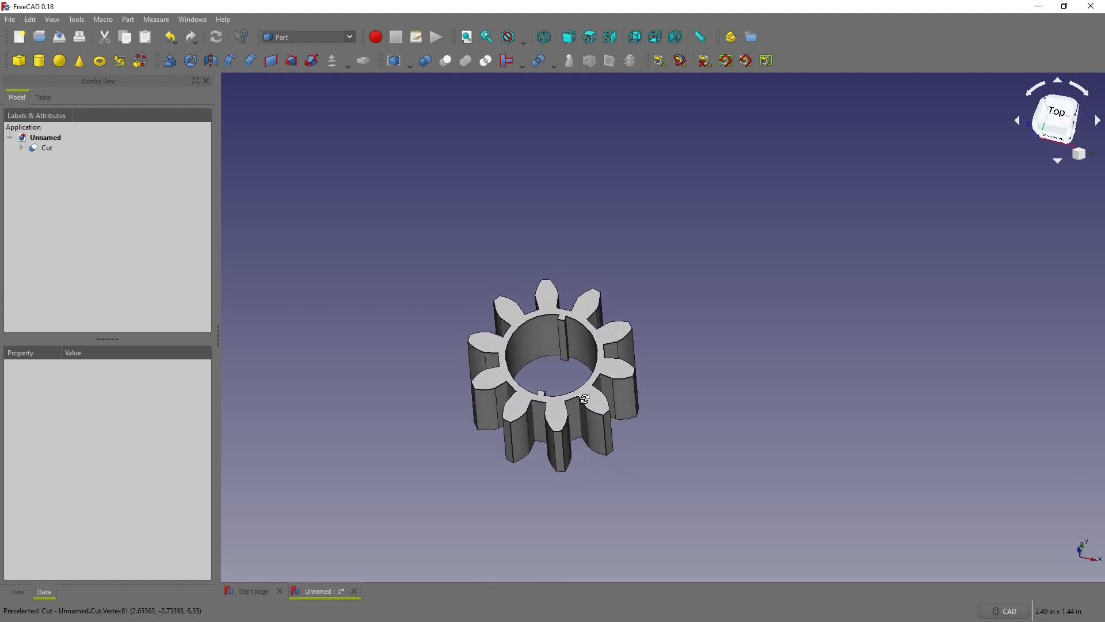
Save the document under the name Gear
{"action": "left_click", "coordinate": [9, 20]}
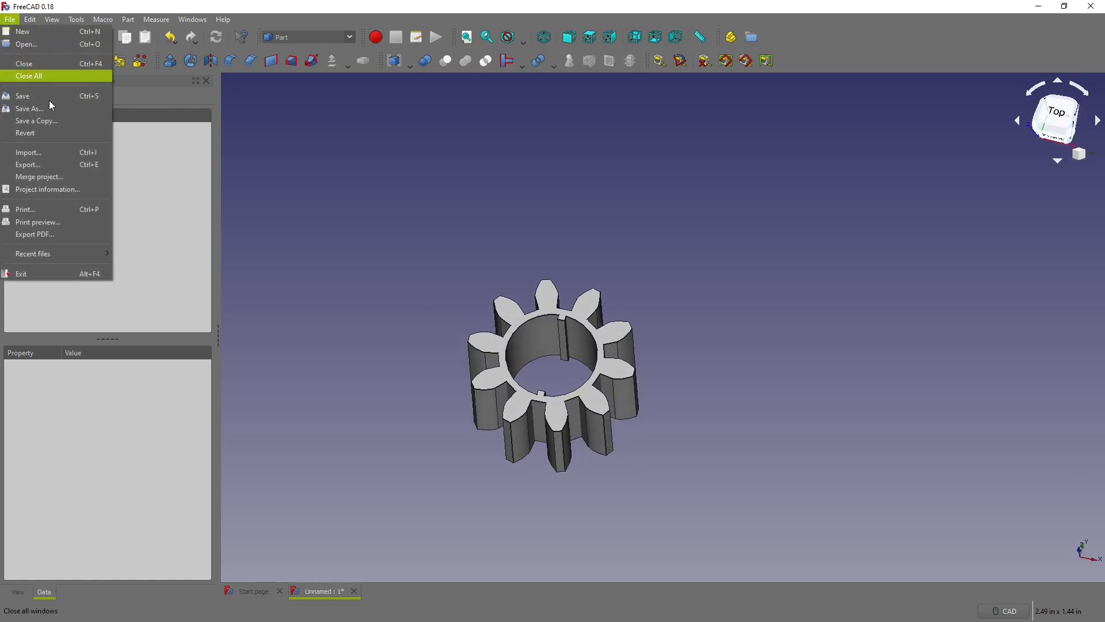
{"action": "left_click", "coordinate": [48, 95]}
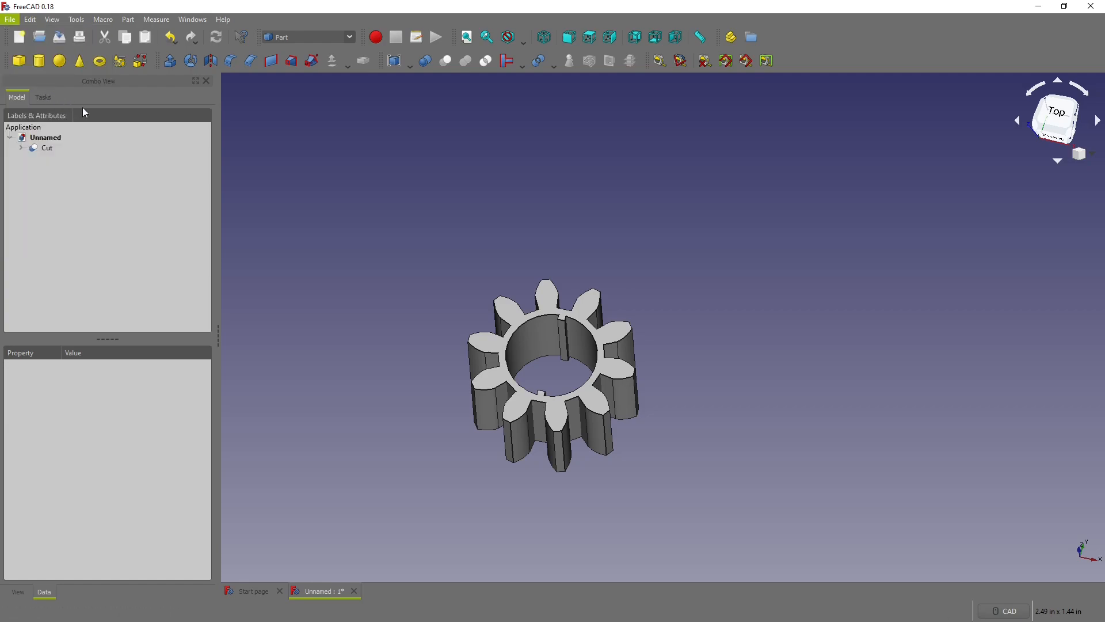
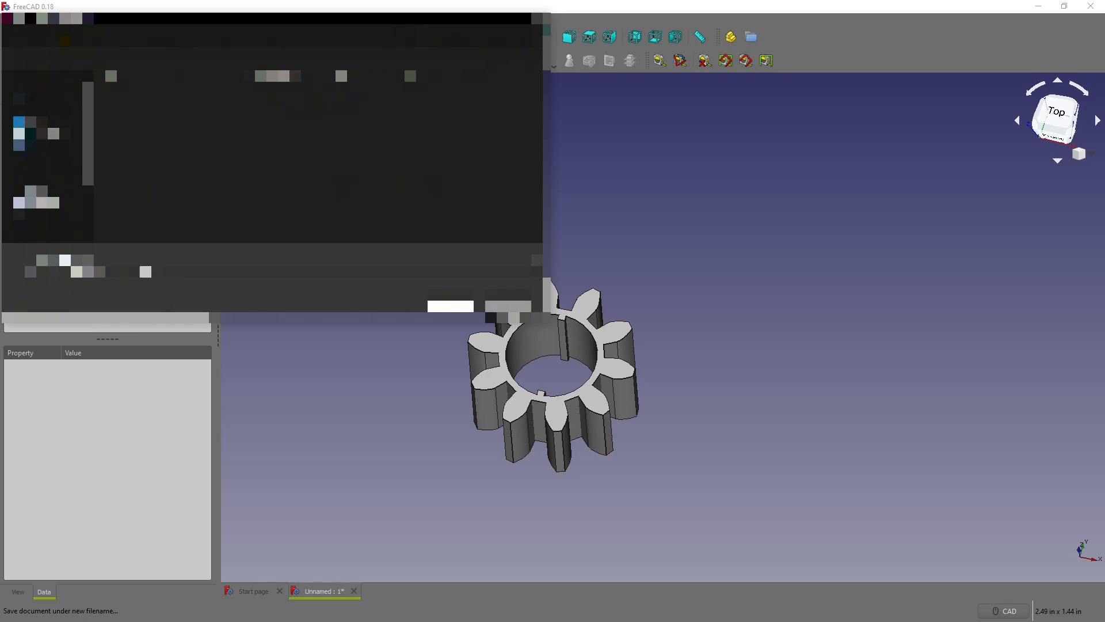
{"action": "key", "text": "Return"}
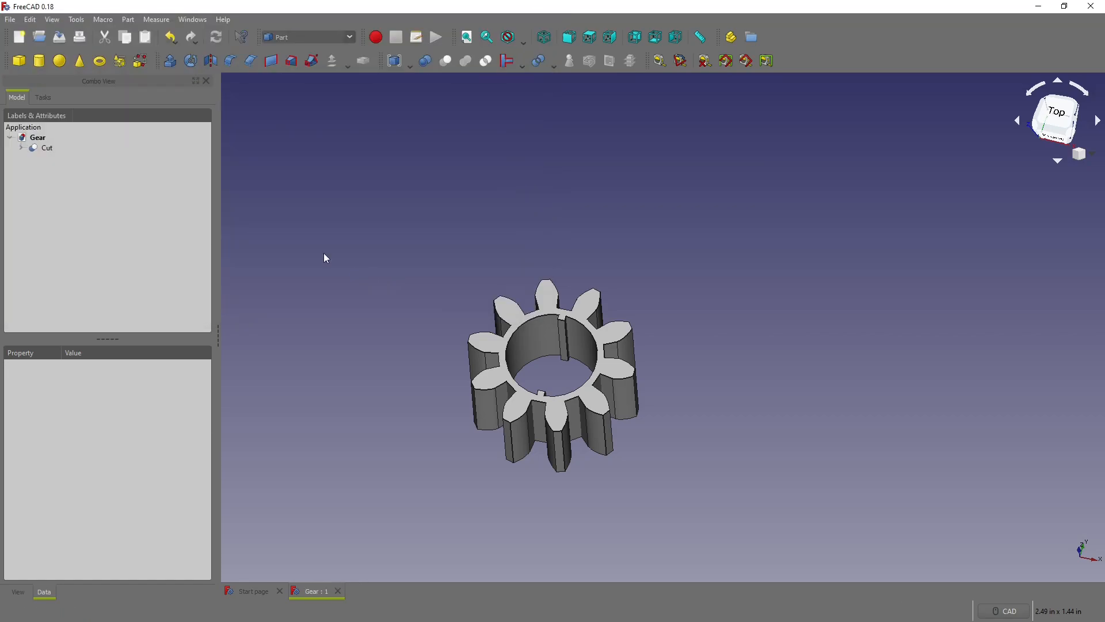
Export the cut gear body as the STEP file Spur Gear.step and clear the selection
{"action": "left_click", "coordinate": [487, 341]}
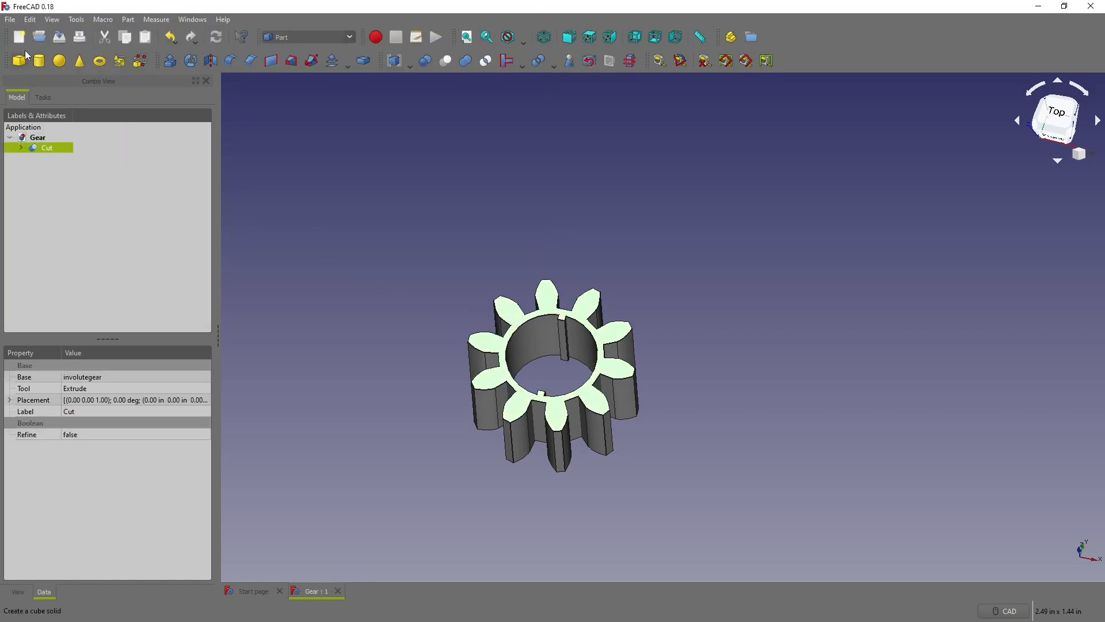
{"action": "left_click", "coordinate": [10, 19]}
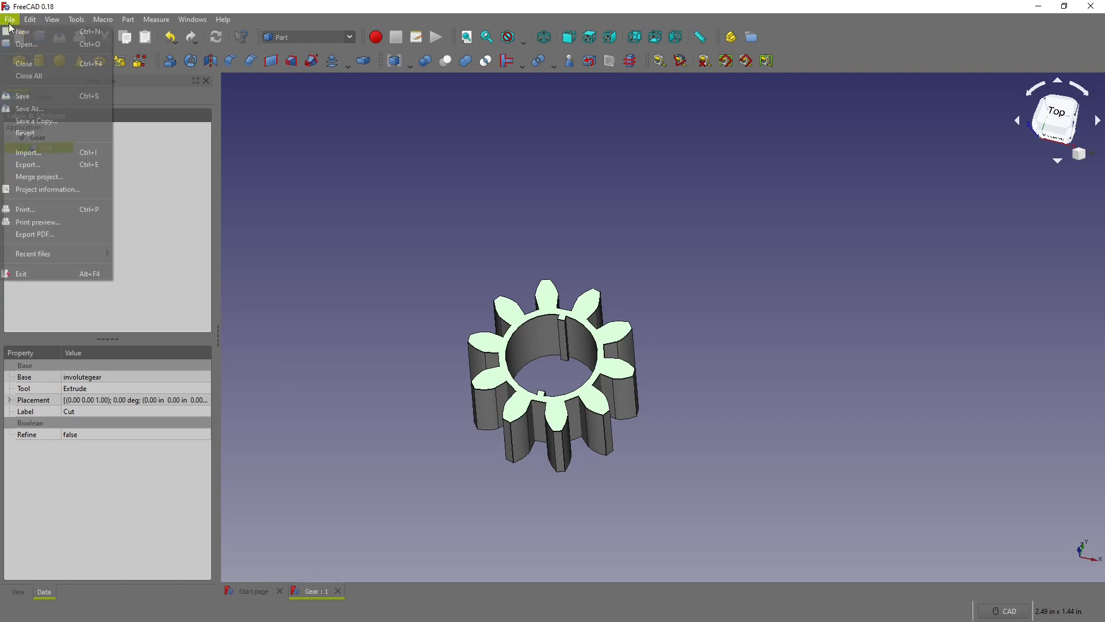
{"action": "left_click", "coordinate": [48, 164]}
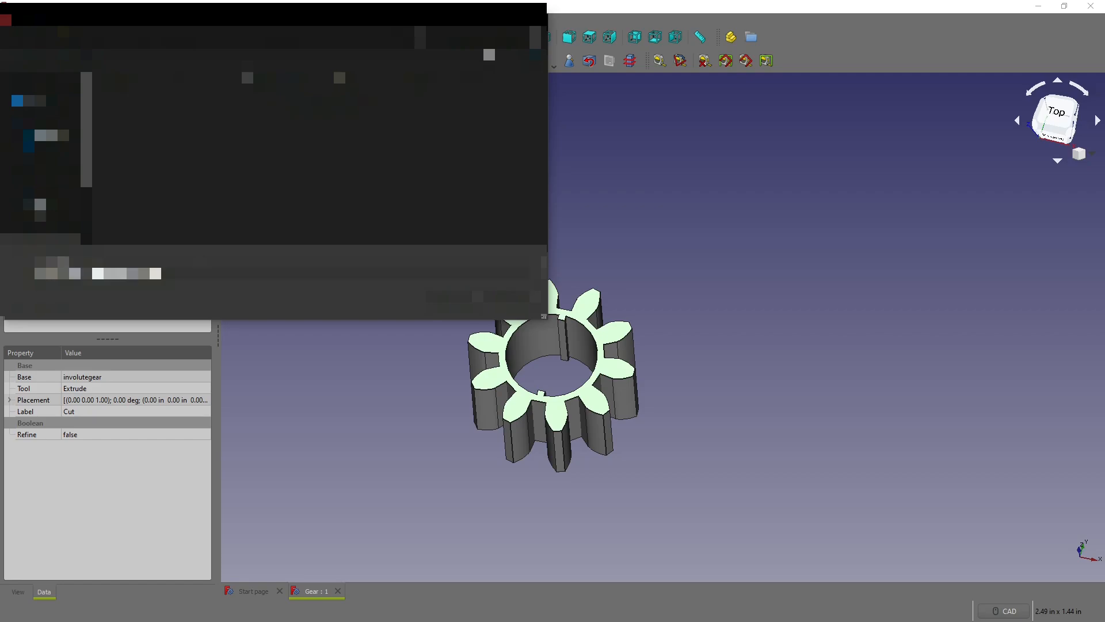
{"action": "key", "text": "Return"}
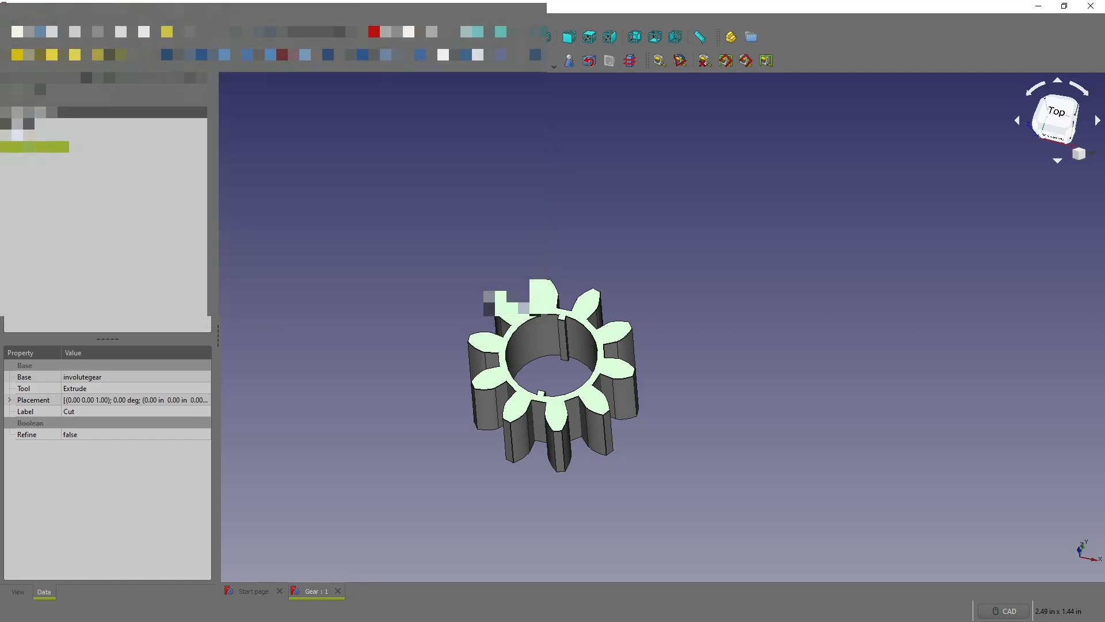
{"action": "left_click", "coordinate": [538, 373]}
Close the Gear document and create a new empty document
{"action": "scroll", "coordinate": [539, 372], "scroll_direction": "up", "scroll_amount": 5}
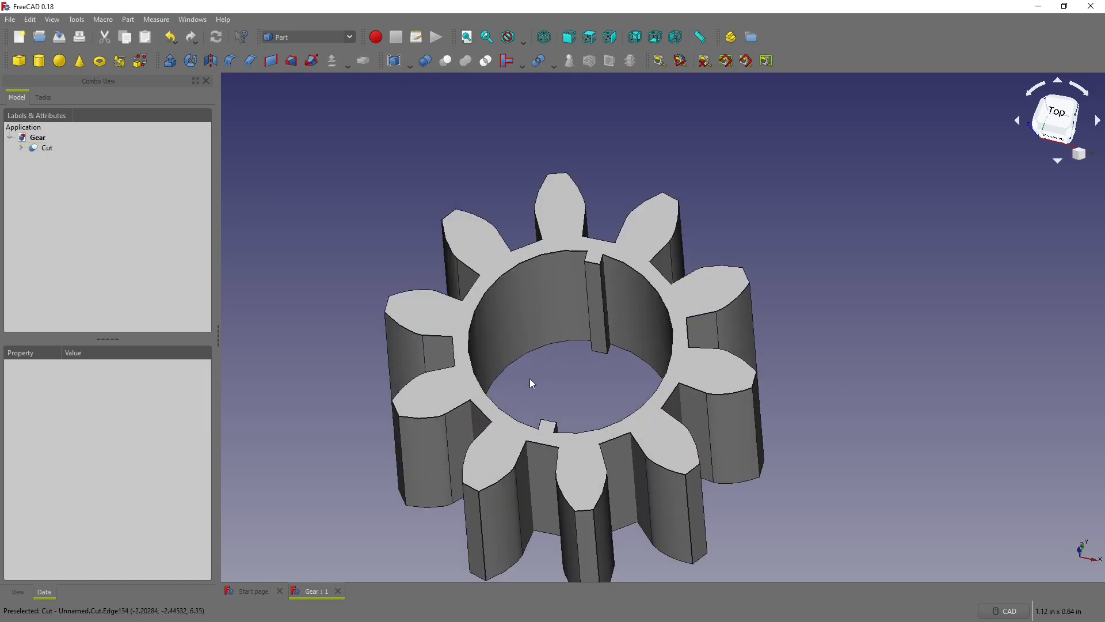
{"action": "left_click", "coordinate": [338, 591]}
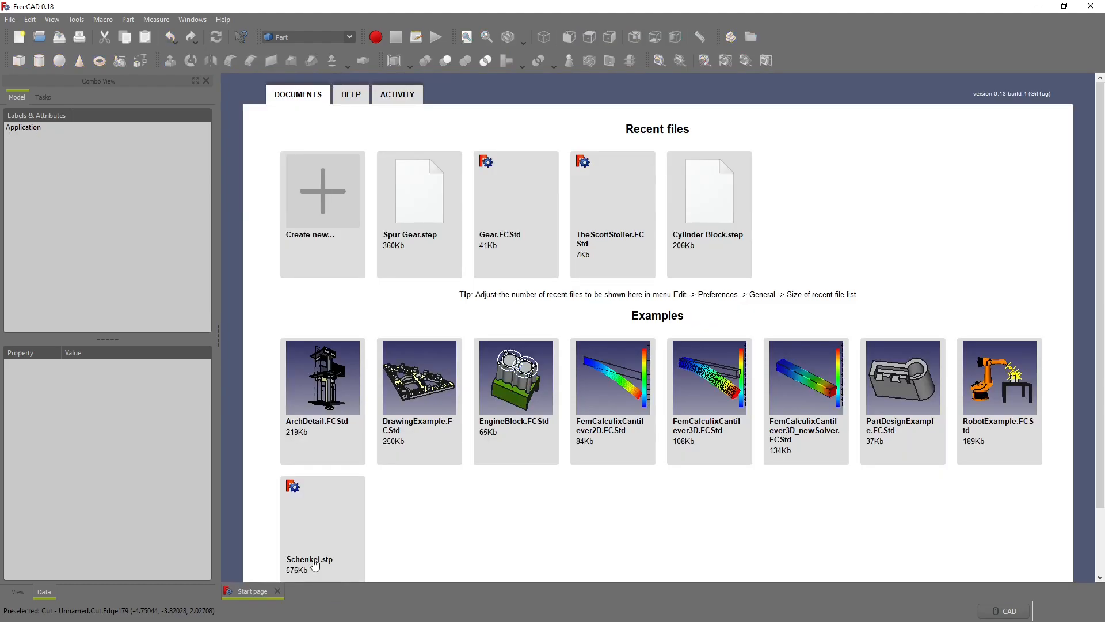
{"action": "left_click", "coordinate": [312, 183]}
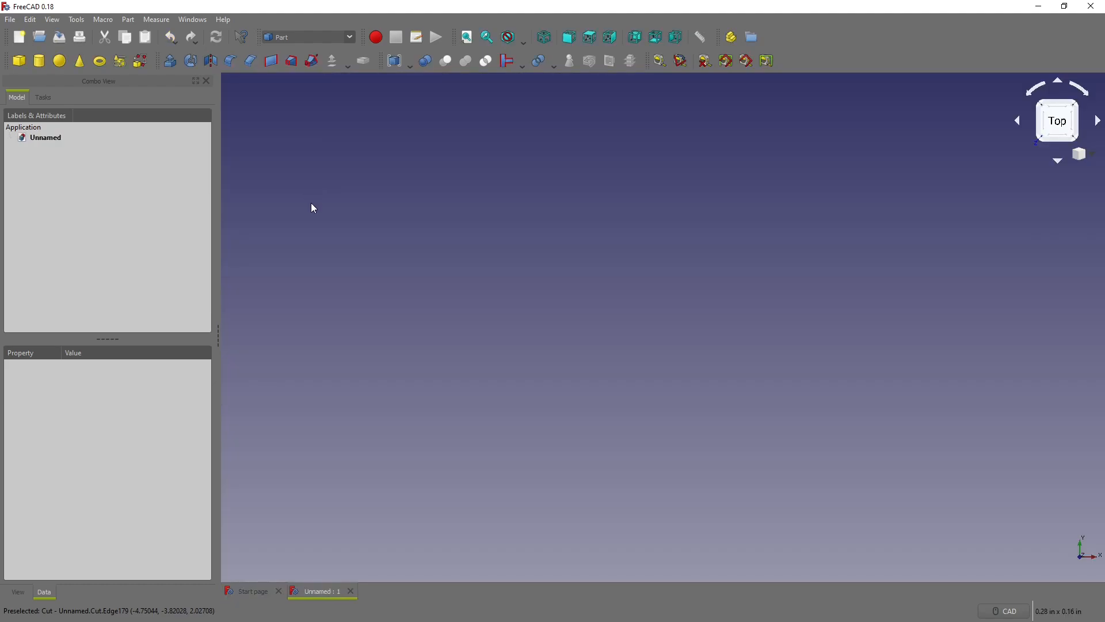
Switch to the Gear workbench and create a worm gear in the empty document
{"action": "left_click", "coordinate": [347, 36]}
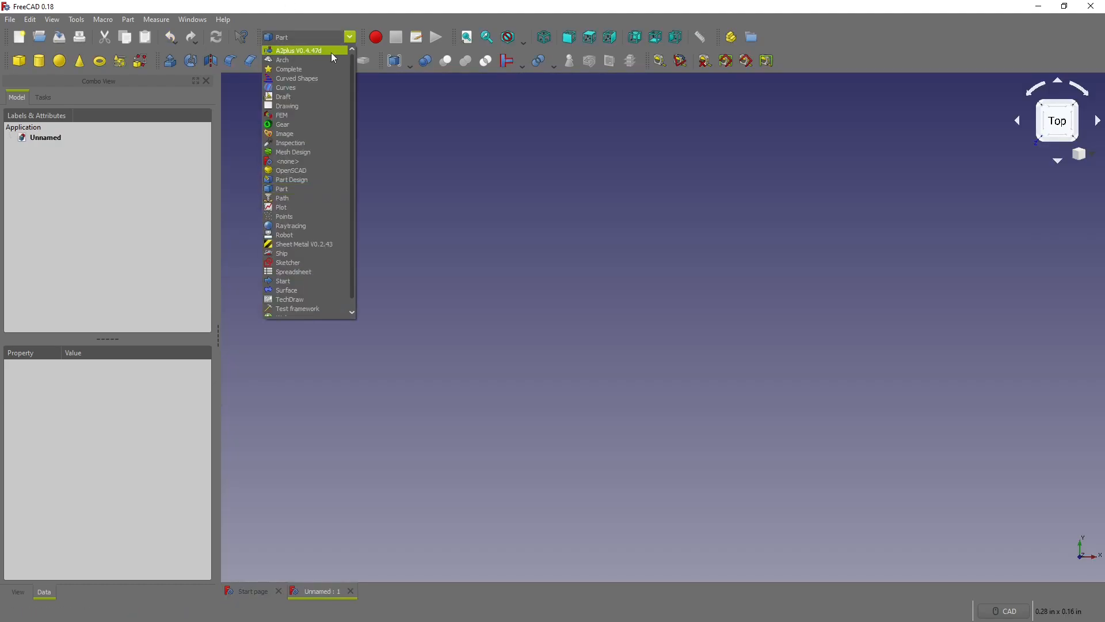
{"action": "left_click", "coordinate": [295, 124]}
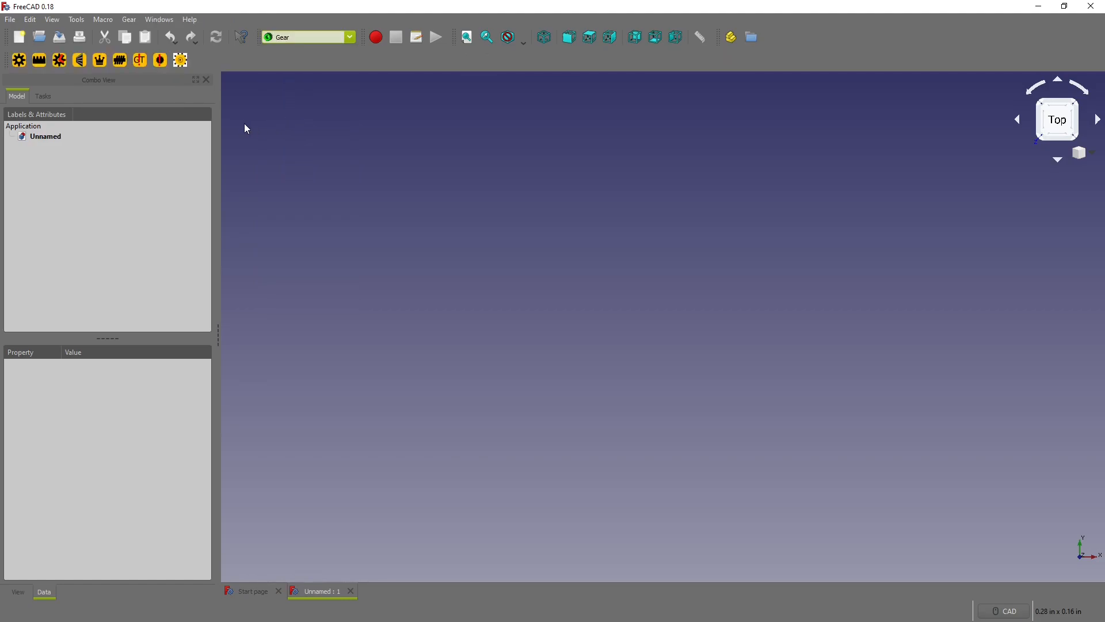
{"action": "left_click", "coordinate": [120, 60]}
{"action": "middle_click_drag", "start_coordinate": [897, 292], "coordinate": [748, 352]}
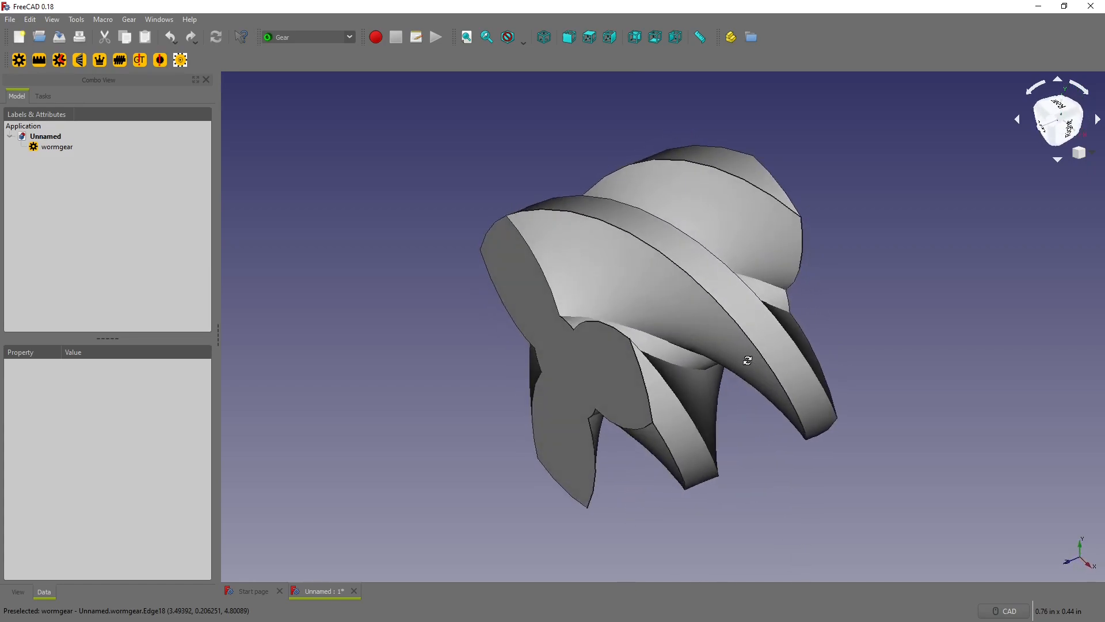
Set the worm gear's number of teeth to 1 and recompute the model
{"action": "left_click", "coordinate": [69, 149]}
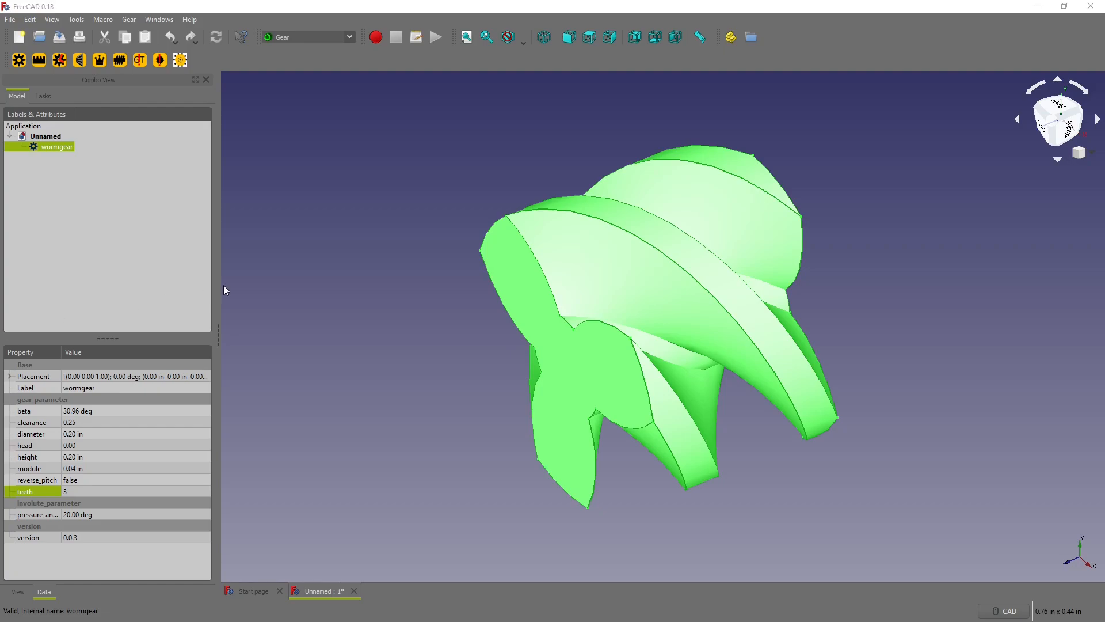
{"action": "left_click", "coordinate": [288, 282]}
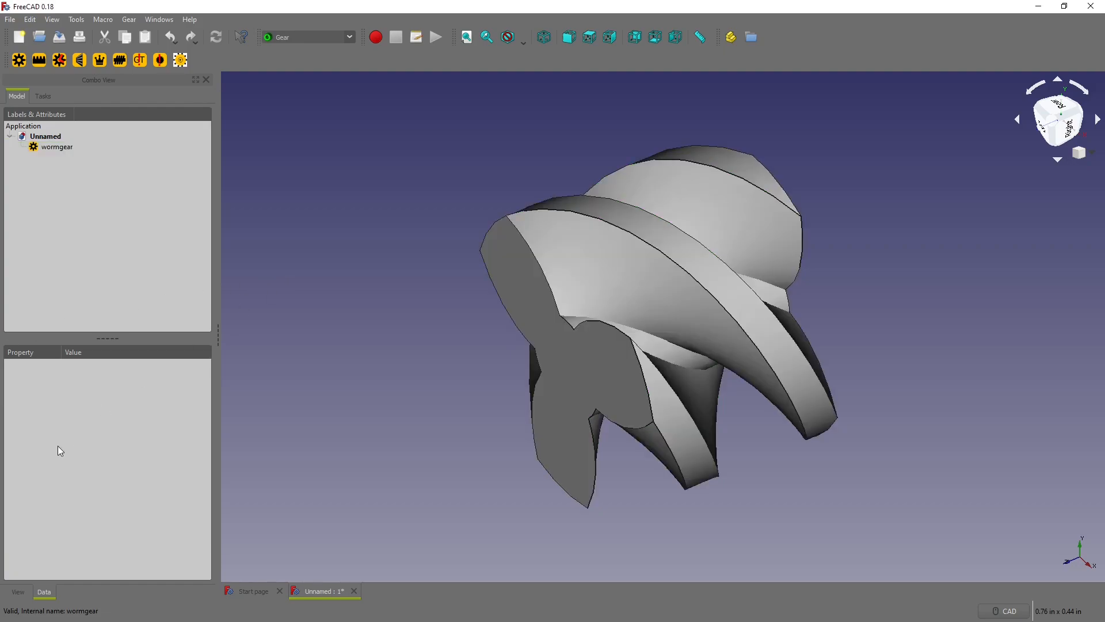
{"action": "left_click", "coordinate": [72, 149]}
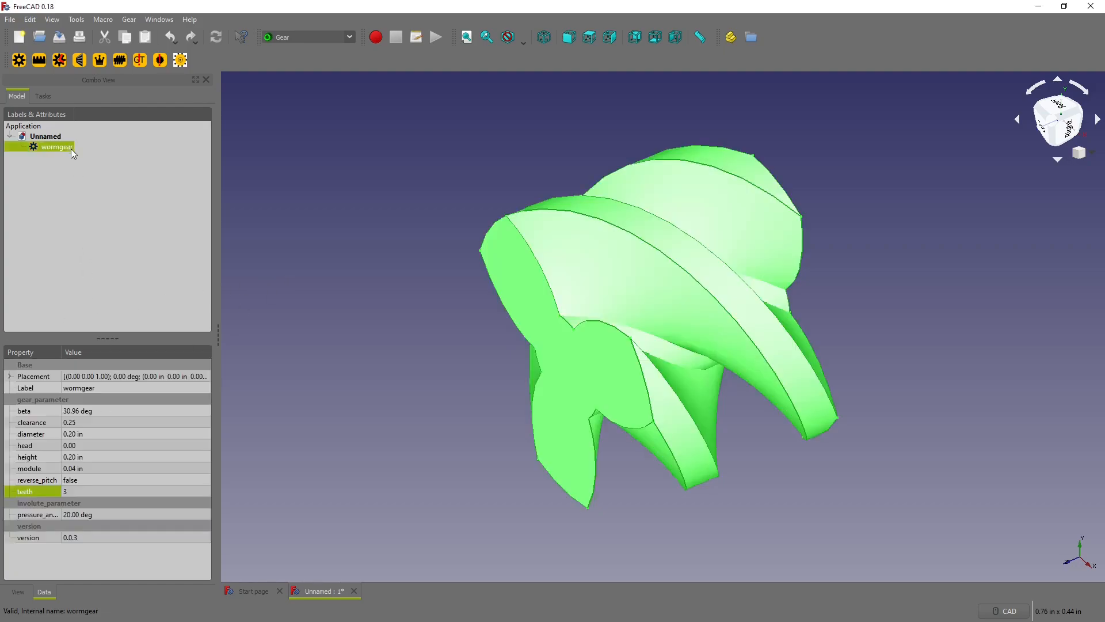
{"action": "left_click", "coordinate": [99, 412]}
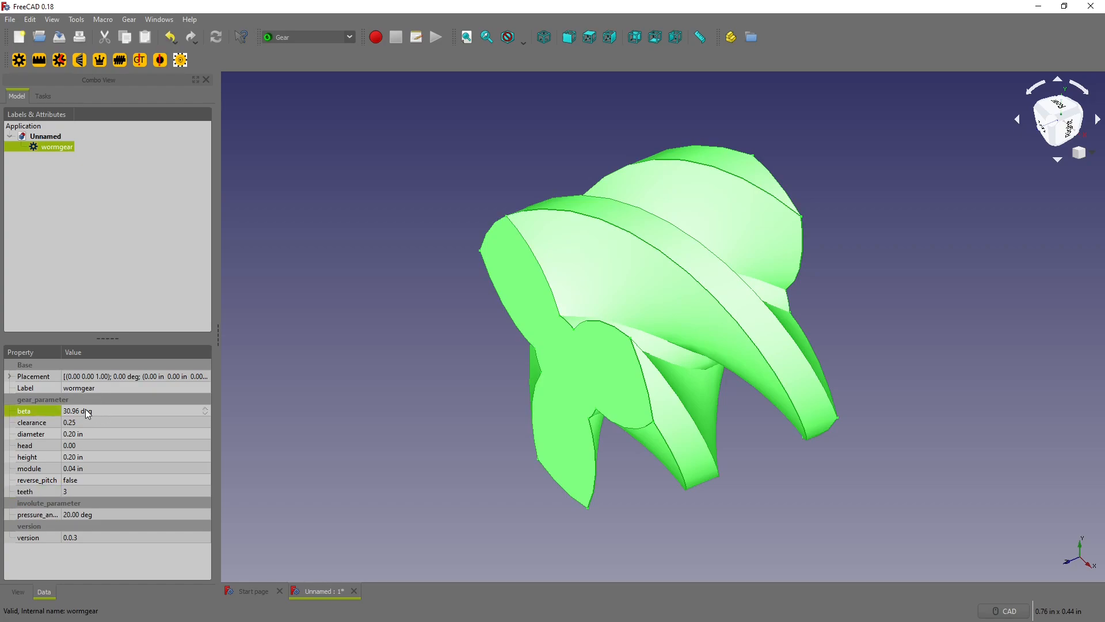
{"action": "left_click", "coordinate": [92, 489]}
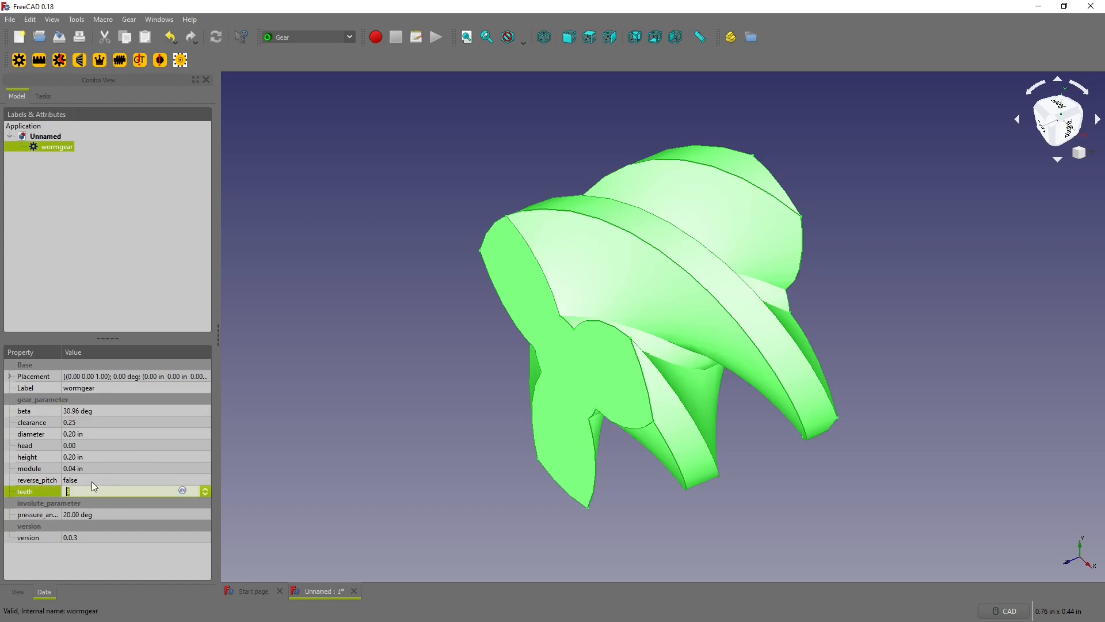
{"action": "key", "text": "Return"}
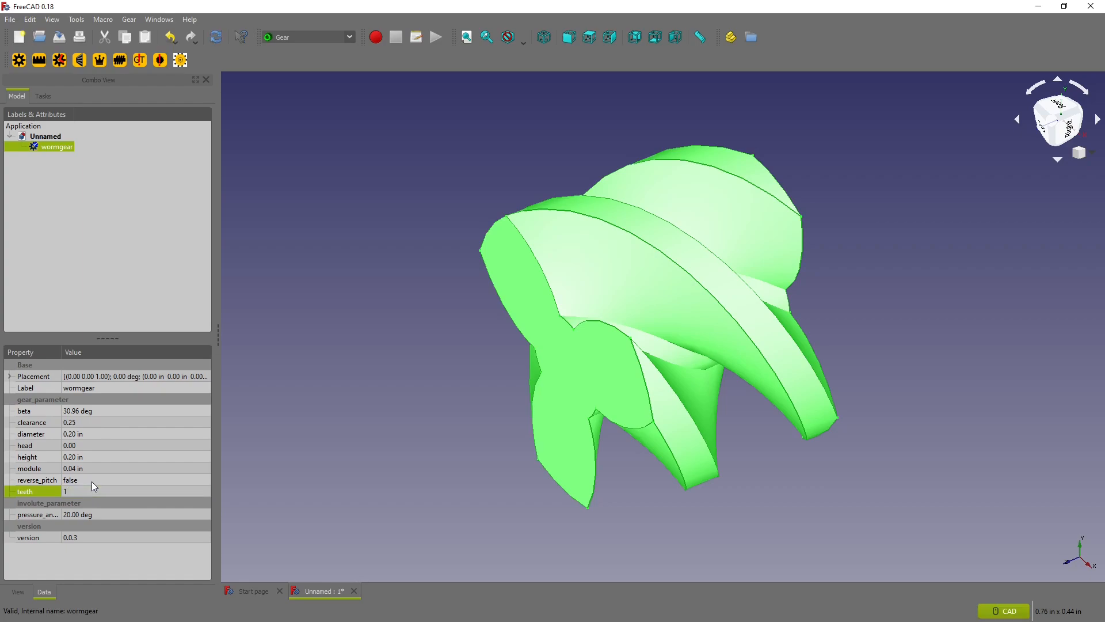
{"action": "left_click", "coordinate": [217, 38]}
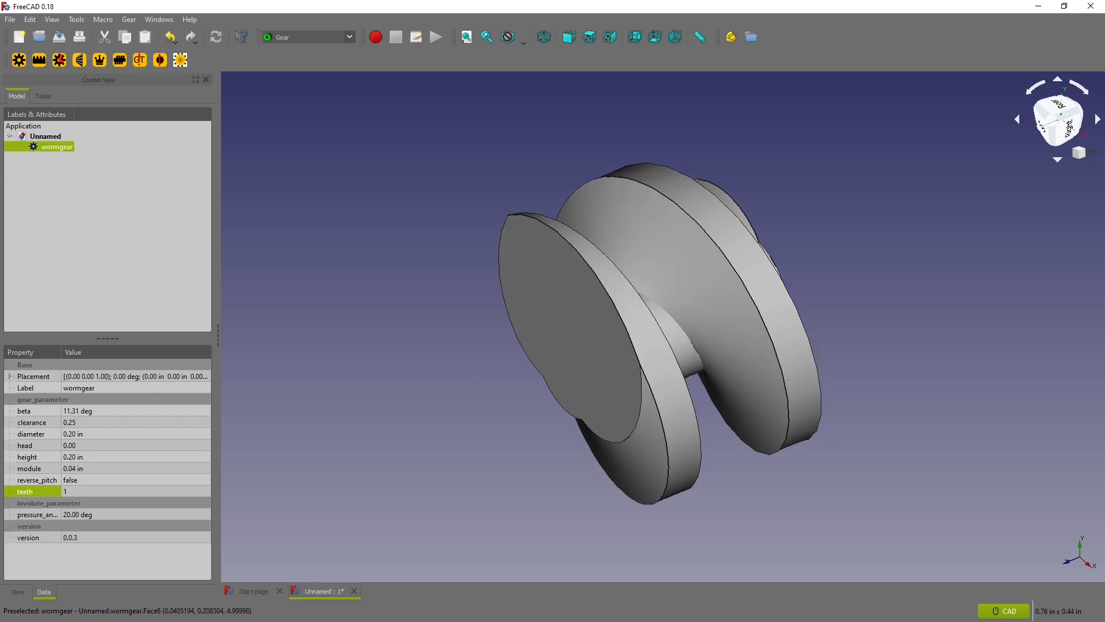
Set the worm gear's height to 0.5 in and recompute the model
{"action": "left_click", "coordinate": [71, 457]}
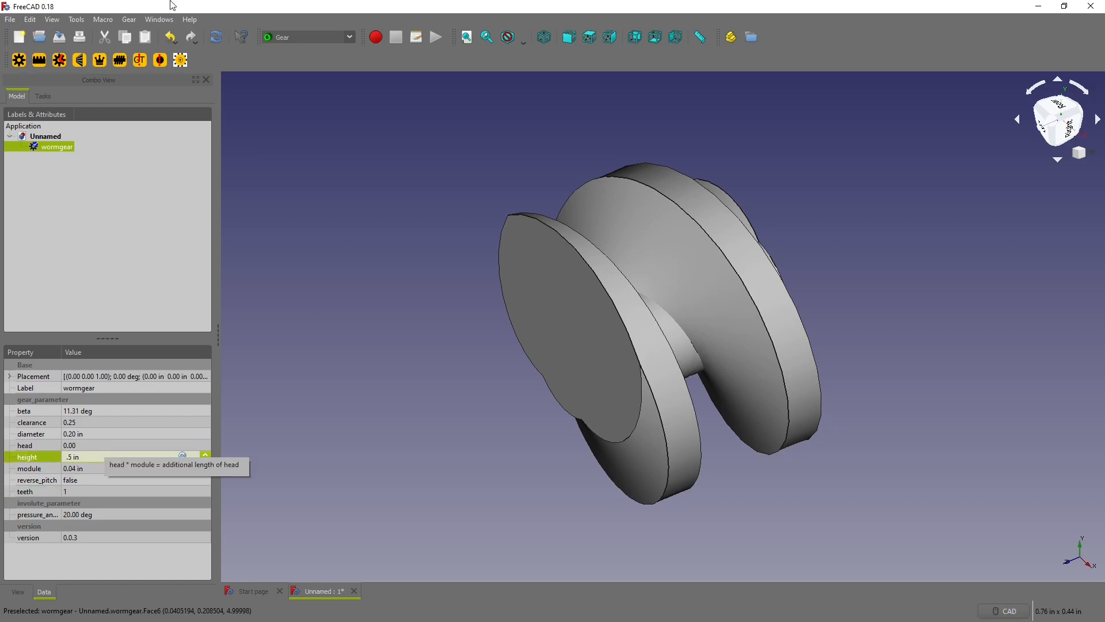
{"action": "left_click", "coordinate": [217, 38]}
{"action": "scroll", "coordinate": [884, 510], "scroll_direction": "down", "scroll_amount": 4}
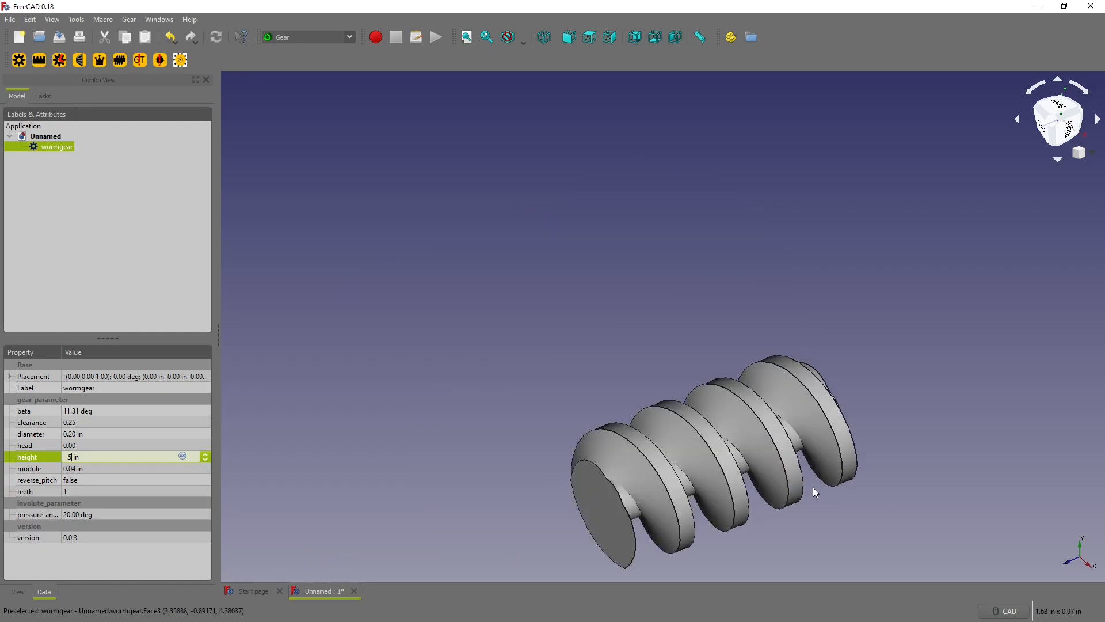
{"action": "scroll", "coordinate": [780, 509], "scroll_direction": "up", "scroll_amount": 4}
{"action": "middle_click_drag", "start_coordinate": [785, 490], "coordinate": [816, 426]}
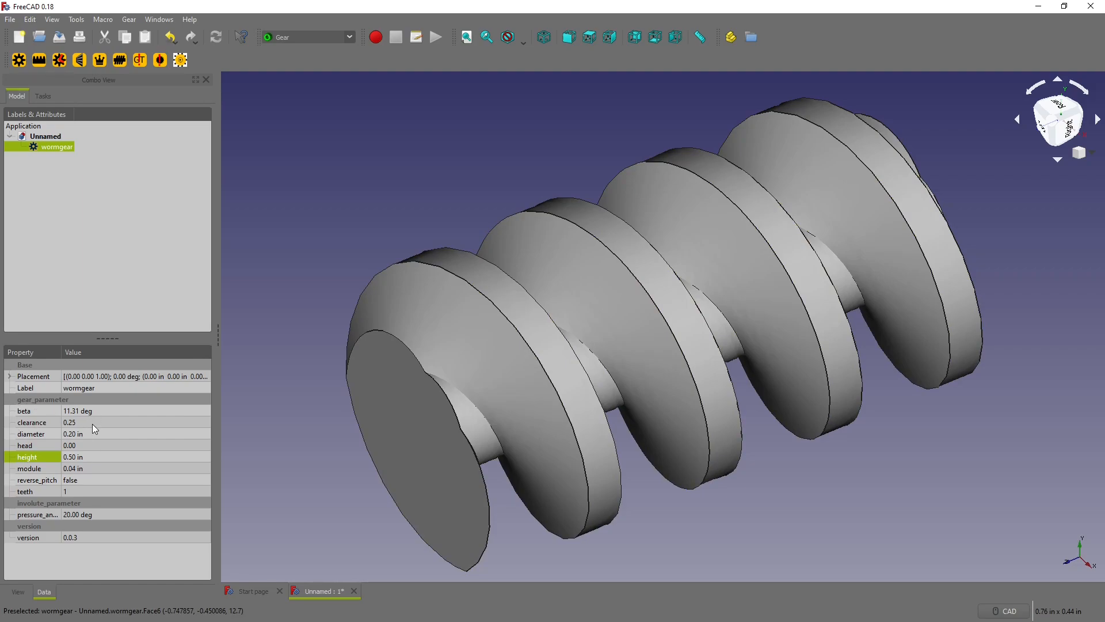
{"action": "scroll", "coordinate": [292, 426], "scroll_direction": "down", "scroll_amount": 5}
{"action": "scroll", "coordinate": [342, 431], "scroll_direction": "up", "scroll_amount": 4}
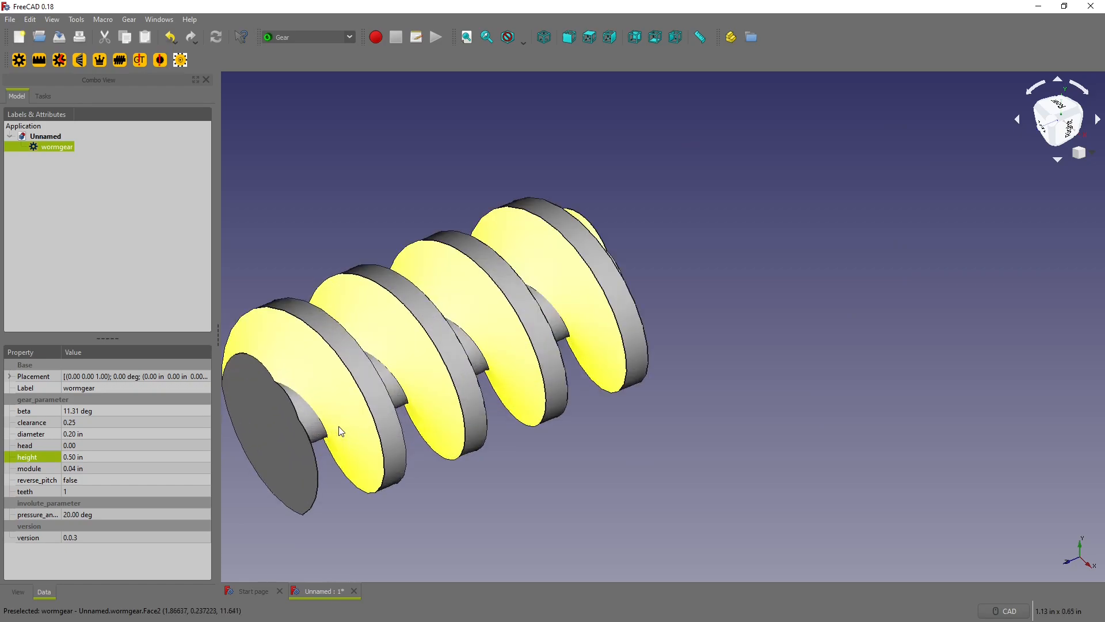
{"action": "middle_click_drag", "start_coordinate": [341, 431], "coordinate": [490, 445]}
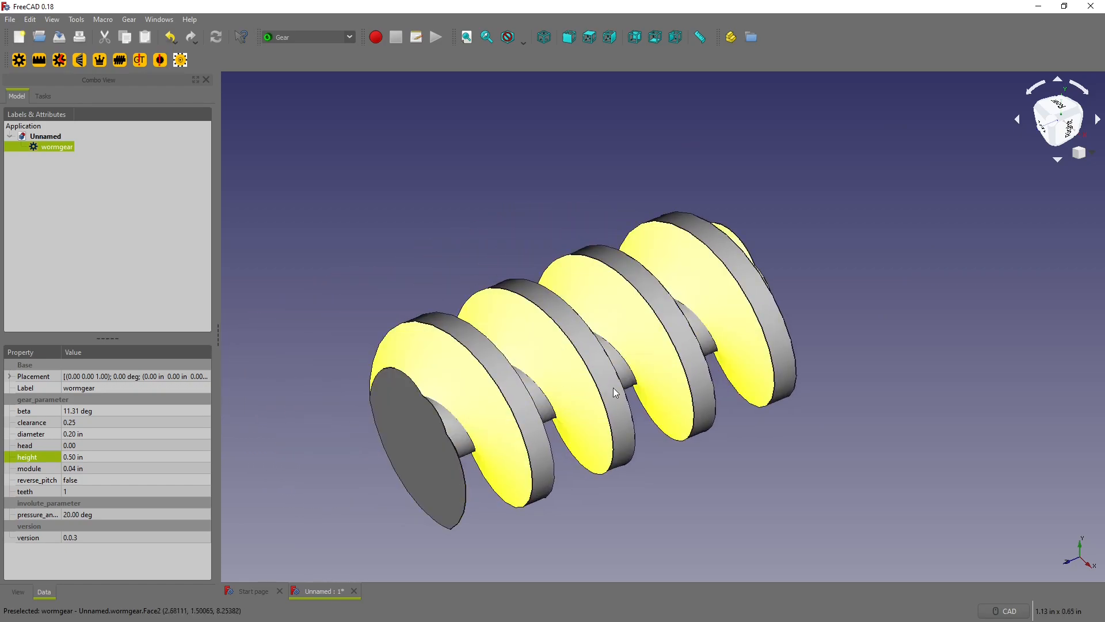
{"action": "middle_click_drag", "start_coordinate": [615, 393], "coordinate": [611, 425]}
Save the worm gear document under the name Worm in the Video 6 -Tuning folder
{"action": "left_click", "coordinate": [11, 19]}
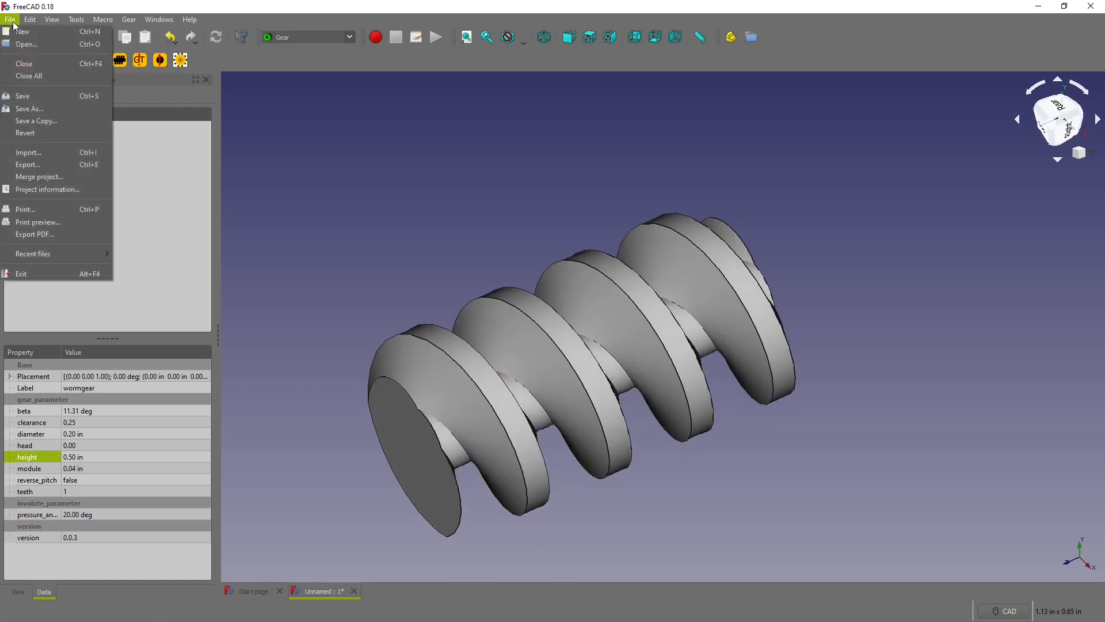
{"action": "left_click", "coordinate": [41, 96]}
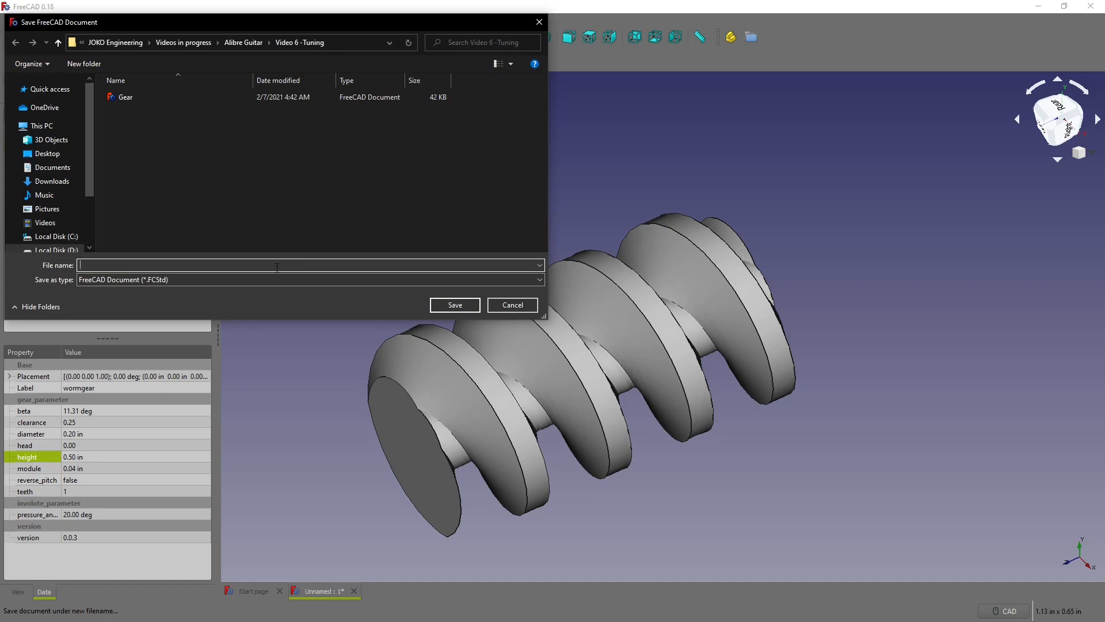
{"action": "type", "text": "Worm"}
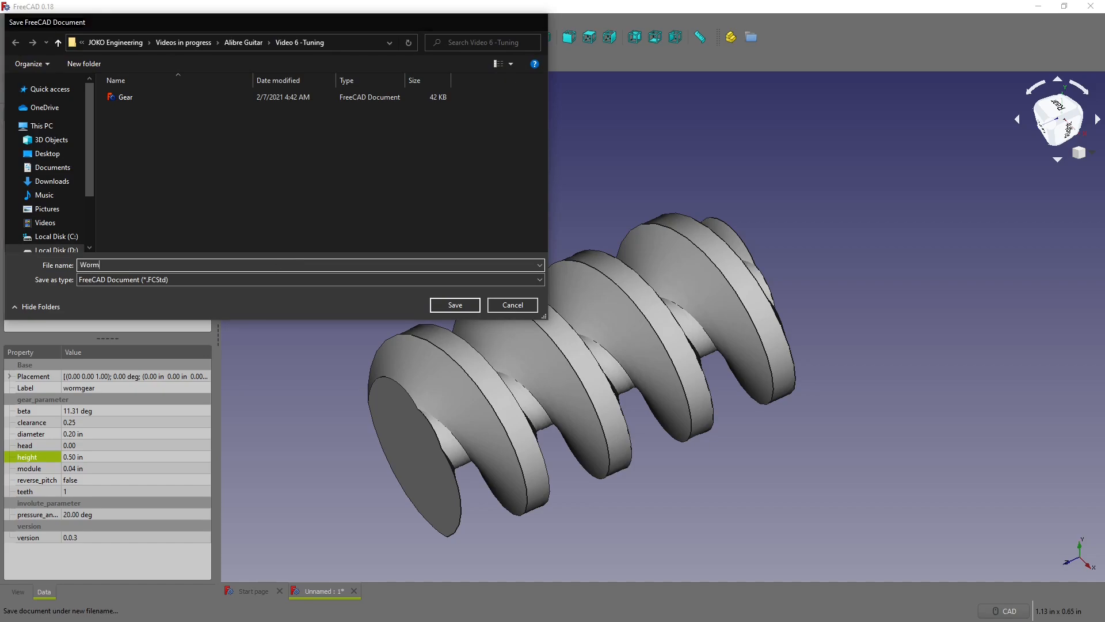
{"action": "key", "text": "Return"}
Export the worm gear as a STEP file named Worm and close FreeCAD to return to the Alibre Atom3D assembly
{"action": "left_click", "coordinate": [402, 457]}
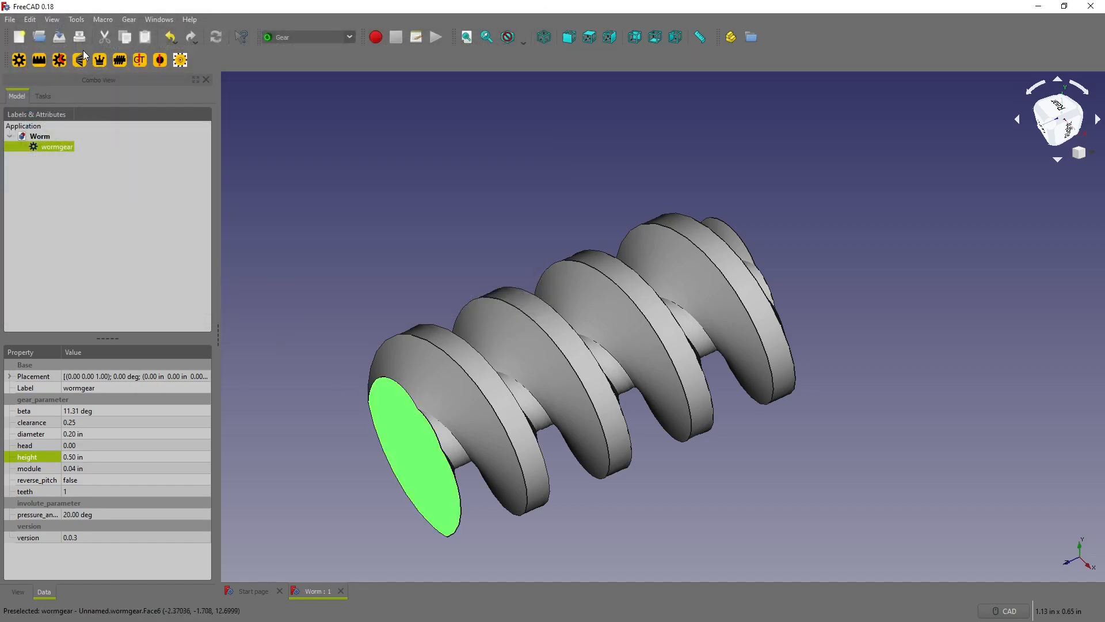
{"action": "left_click", "coordinate": [10, 19]}
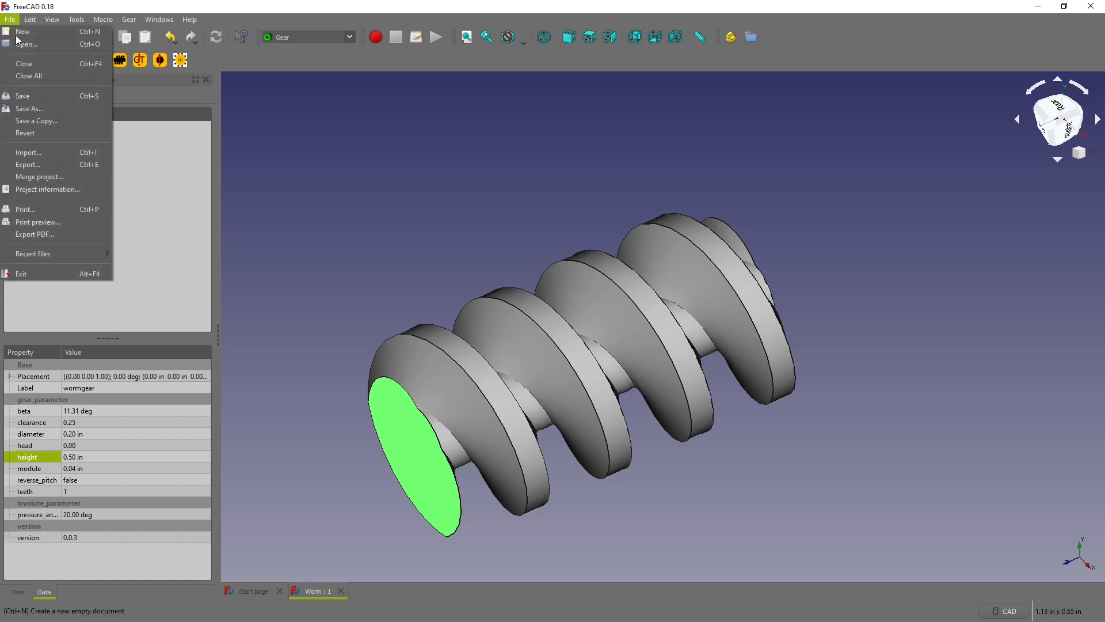
{"action": "left_click", "coordinate": [42, 165]}
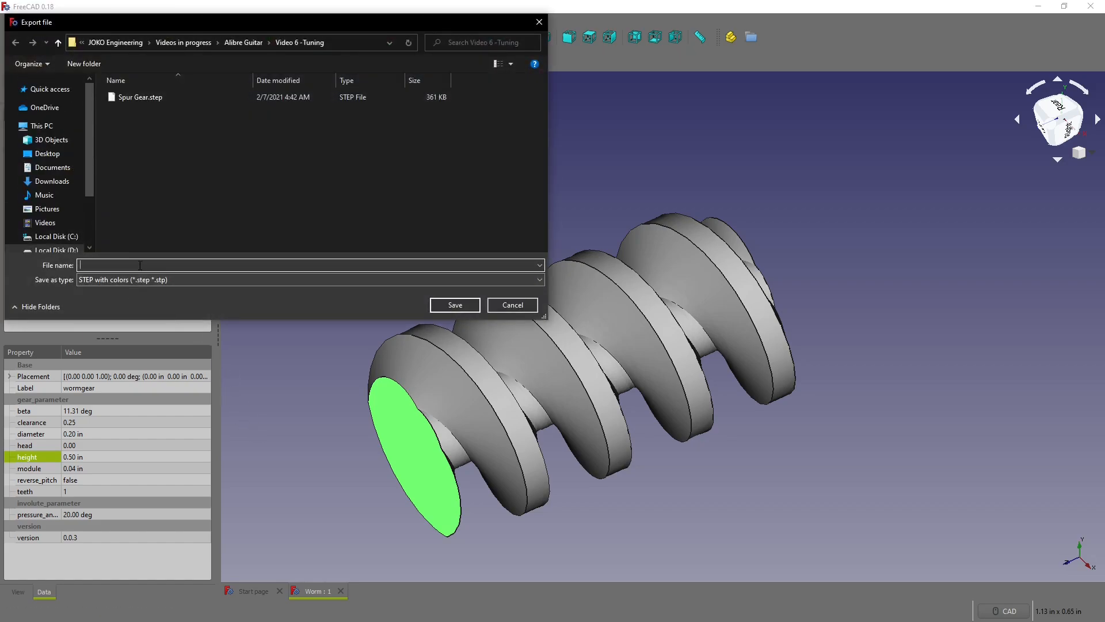
{"action": "type", "text": "Worm"}
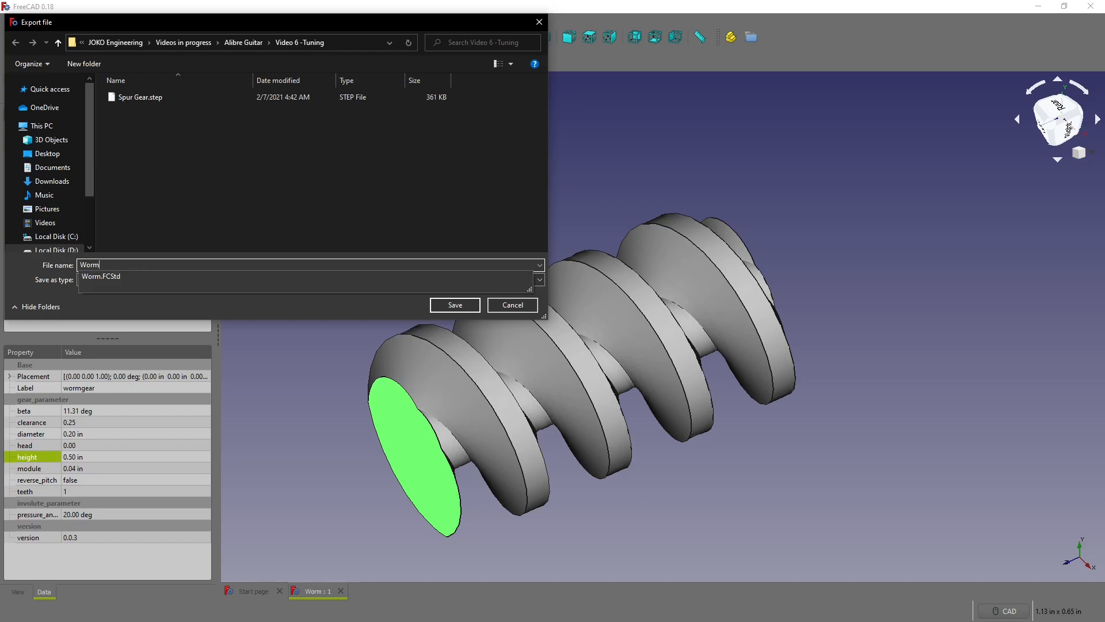
{"action": "key", "text": "Return"}
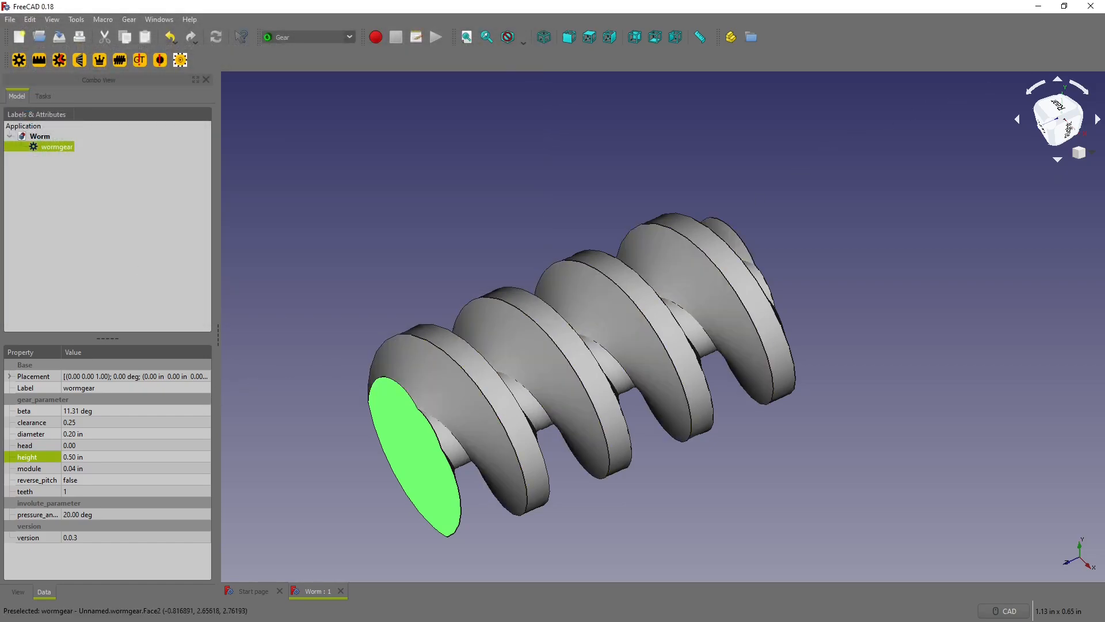
{"action": "left_click", "coordinate": [1091, 7]}
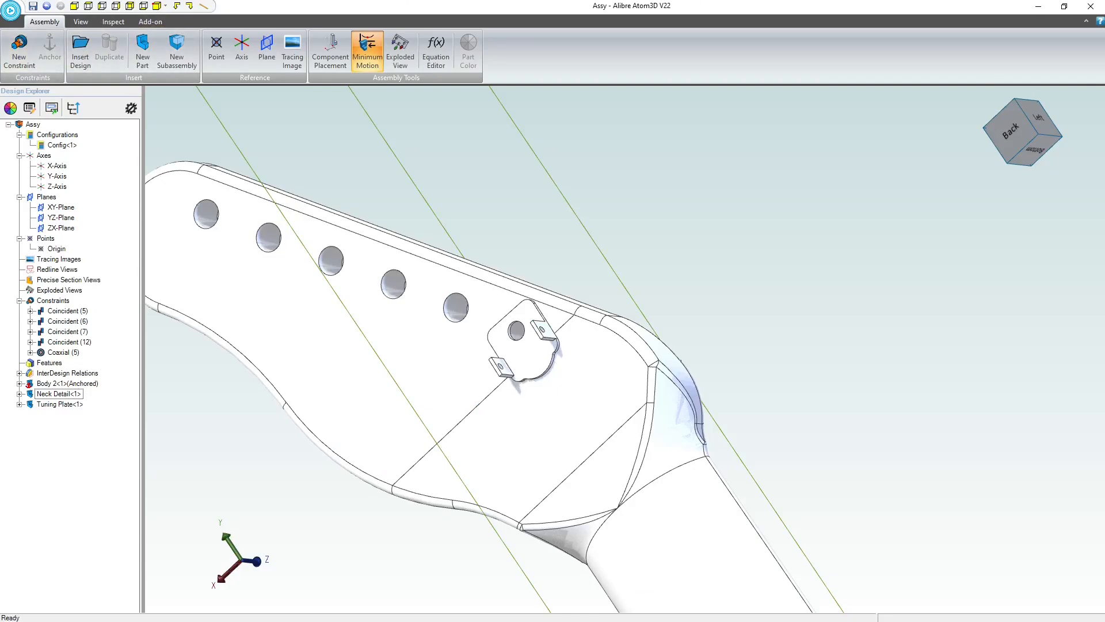
Examine the whole guitar assembly from the front, including the body, neck and headstock
{"action": "middle_click_drag", "start_coordinate": [598, 222], "coordinate": [829, 423]}
{"action": "scroll", "coordinate": [741, 408], "scroll_direction": "down", "scroll_amount": 1}
{"action": "scroll", "coordinate": [857, 442], "scroll_direction": "up", "scroll_amount": 3}
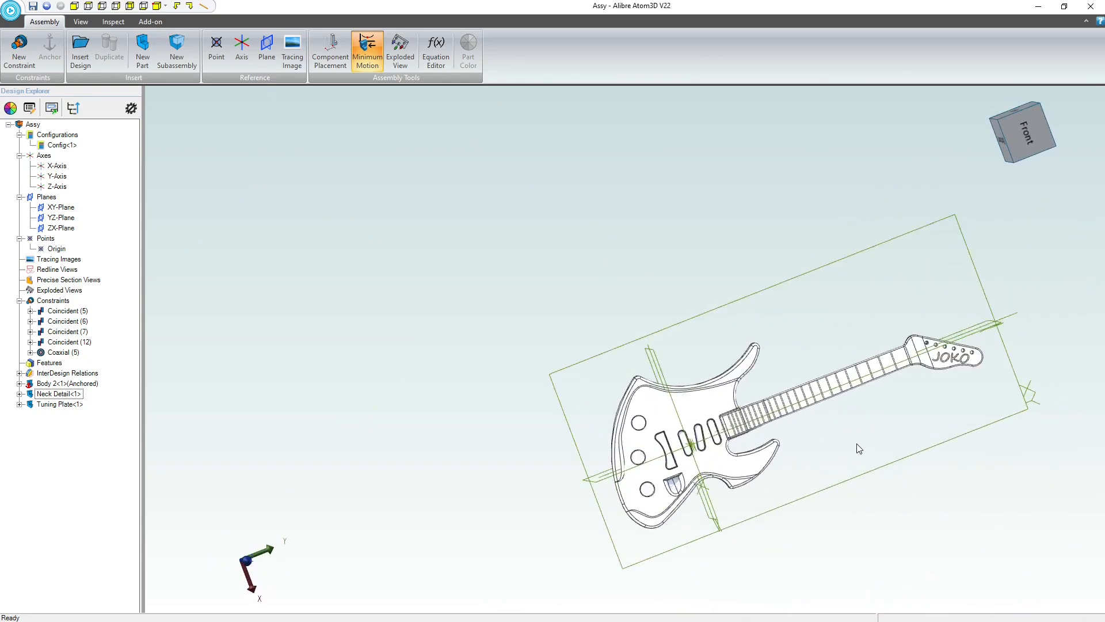
{"action": "scroll", "coordinate": [894, 407], "scroll_direction": "up", "scroll_amount": 1}
{"action": "middle_click_drag", "start_coordinate": [895, 407], "coordinate": [774, 362]}
{"action": "scroll", "coordinate": [731, 352], "scroll_direction": "up", "scroll_amount": 1}
{"action": "left_click", "coordinate": [611, 348]}
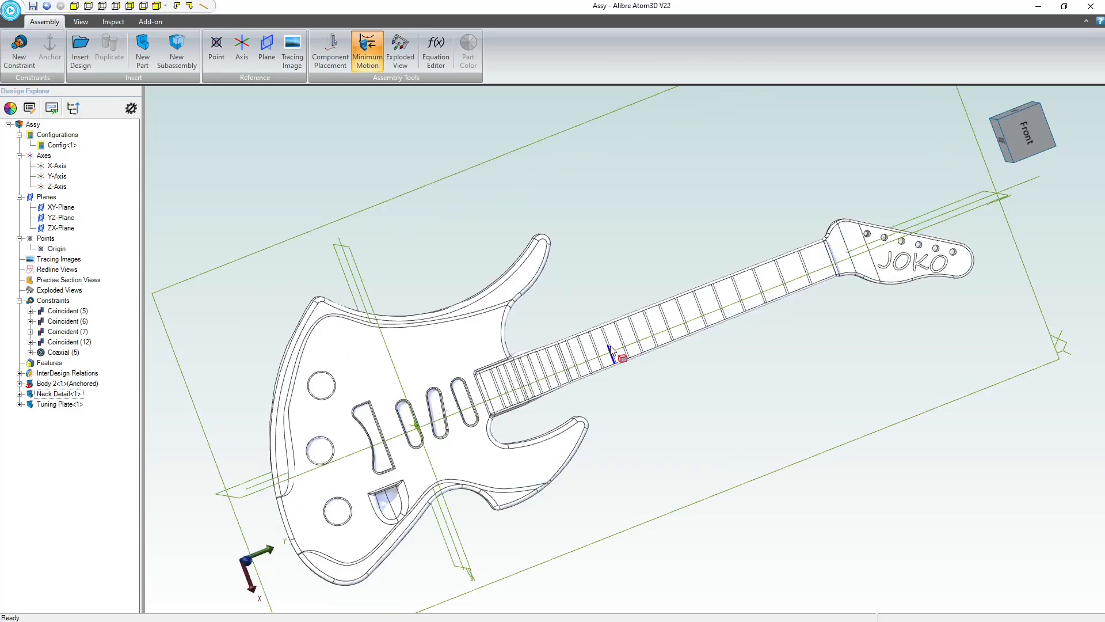
{"action": "left_click", "coordinate": [642, 392]}
{"action": "middle_click_drag", "start_coordinate": [643, 392], "coordinate": [647, 366]}
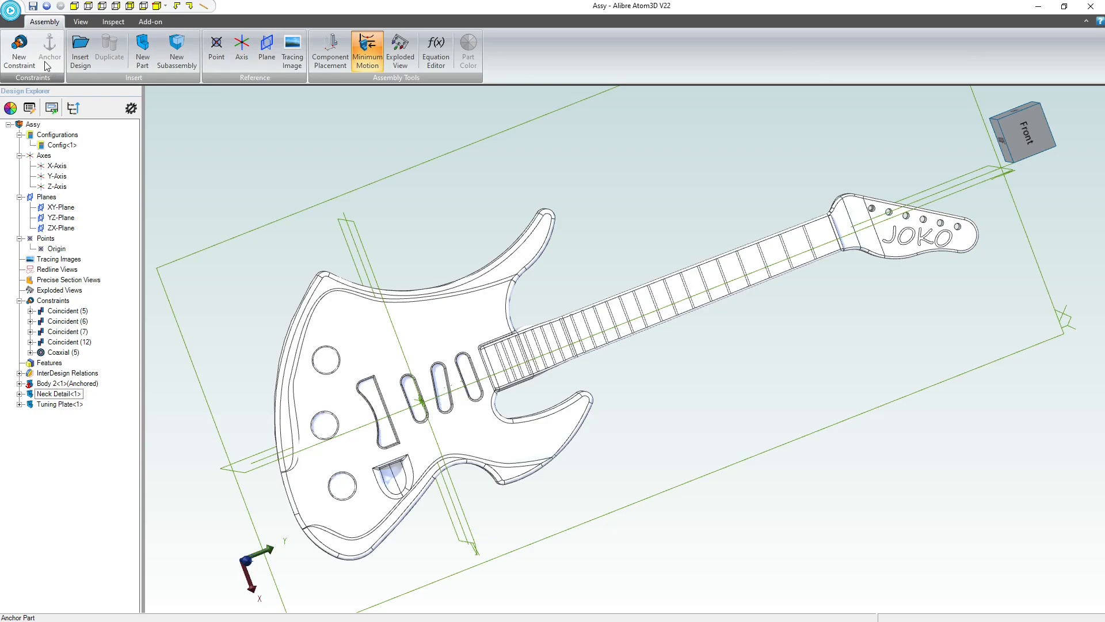
Insert Spur Gear.step into the guitar assembly, importing it with the Heal option enabled
{"action": "left_click", "coordinate": [80, 49]}
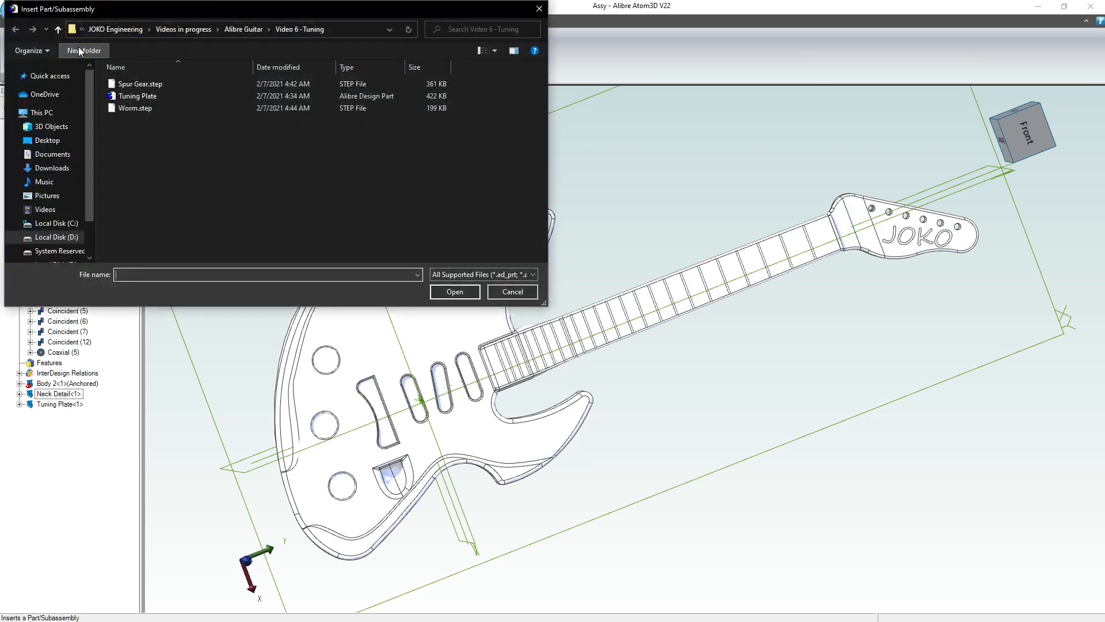
{"action": "double_click", "coordinate": [139, 85]}
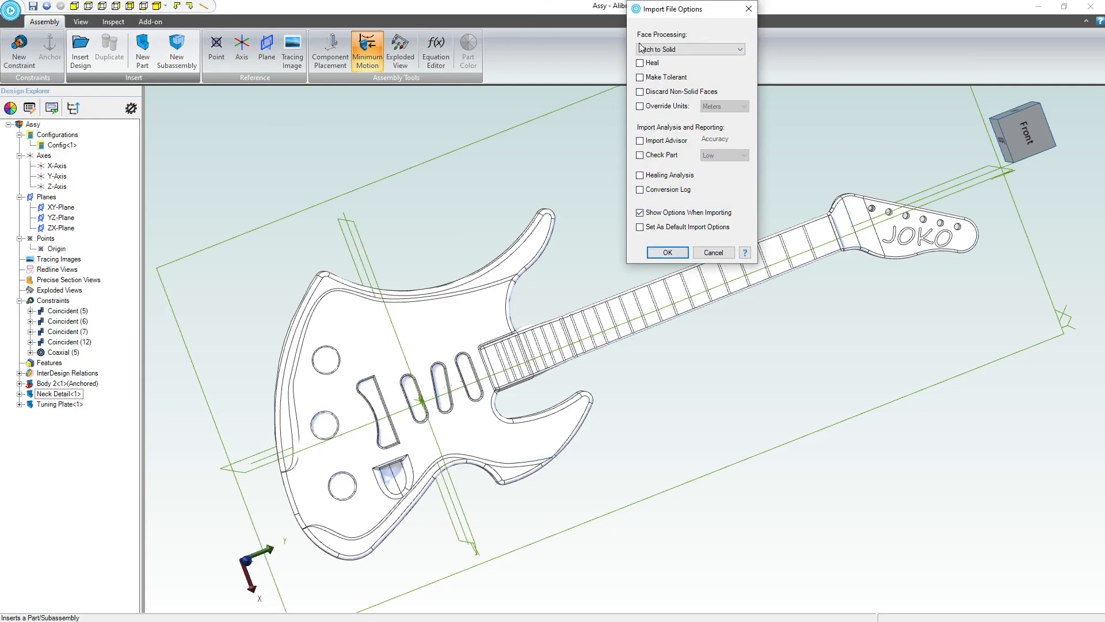
{"action": "left_click", "coordinate": [641, 64]}
{"action": "left_click", "coordinate": [668, 252]}
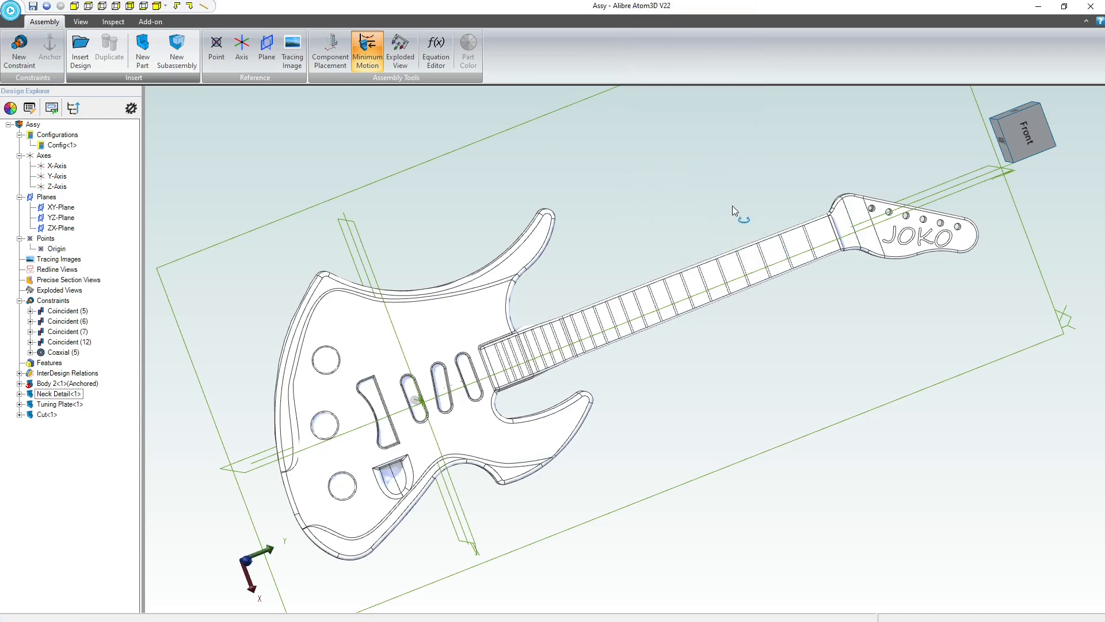
Move the imported spur gear out of the guitar body to the area beside the headstock
{"action": "mouse_move", "coordinate": [733, 206]}
{"action": "middle_mouse_down"}
{"action": "mouse_move", "coordinate": [764, 249]}
{"action": "mouse_move", "coordinate": [739, 213]}
{"action": "middle_mouse_up"}
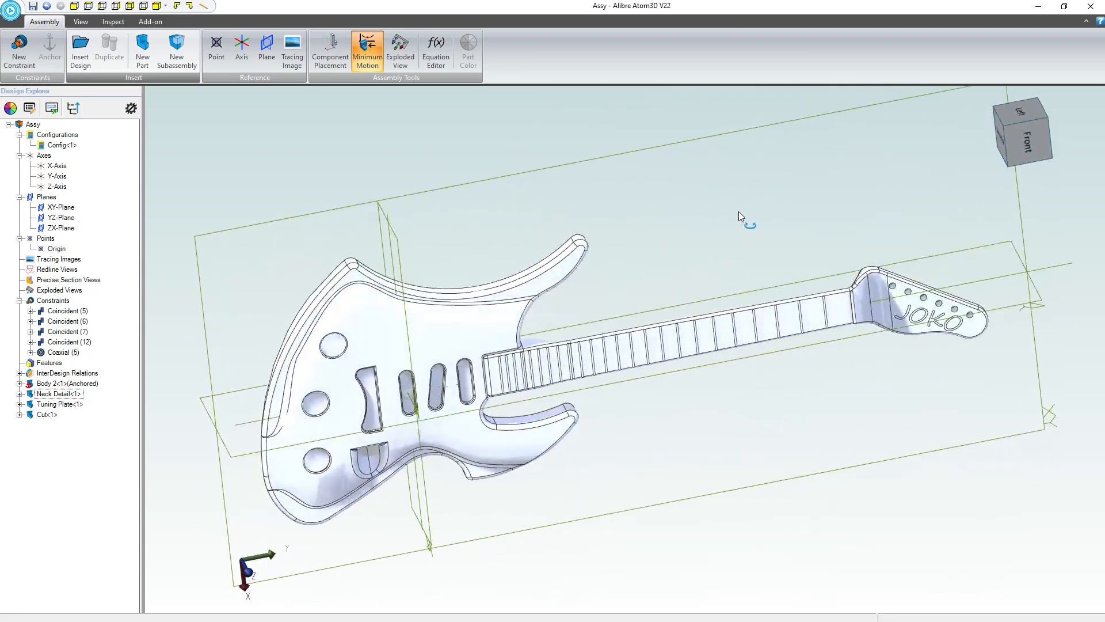
{"action": "left_click", "coordinate": [47, 414]}
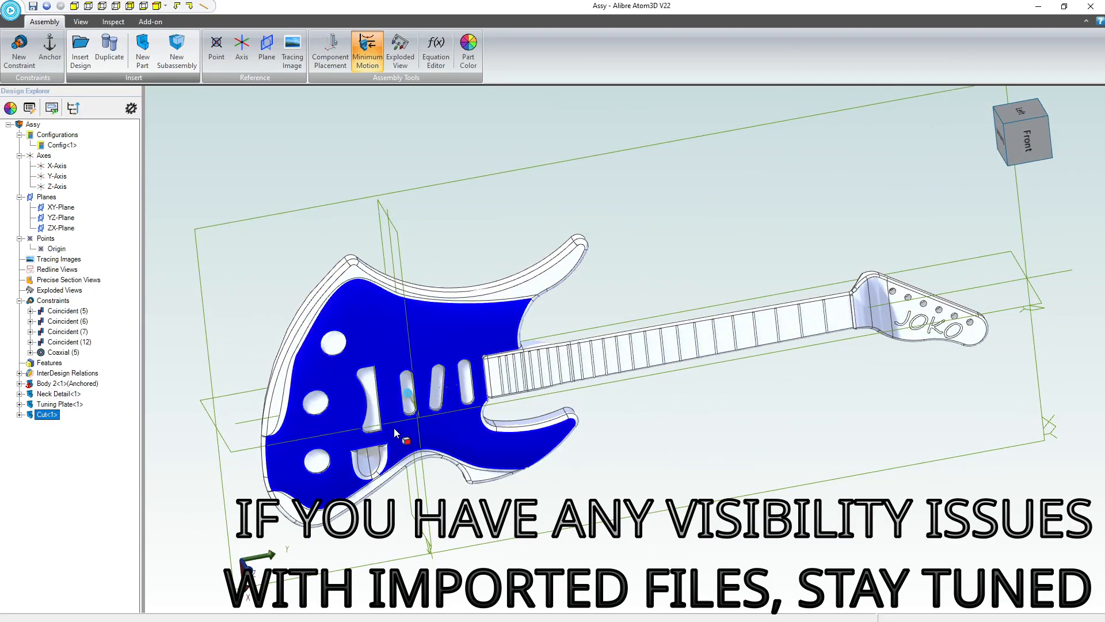
{"action": "scroll", "coordinate": [419, 406], "scroll_direction": "up", "scroll_amount": 10}
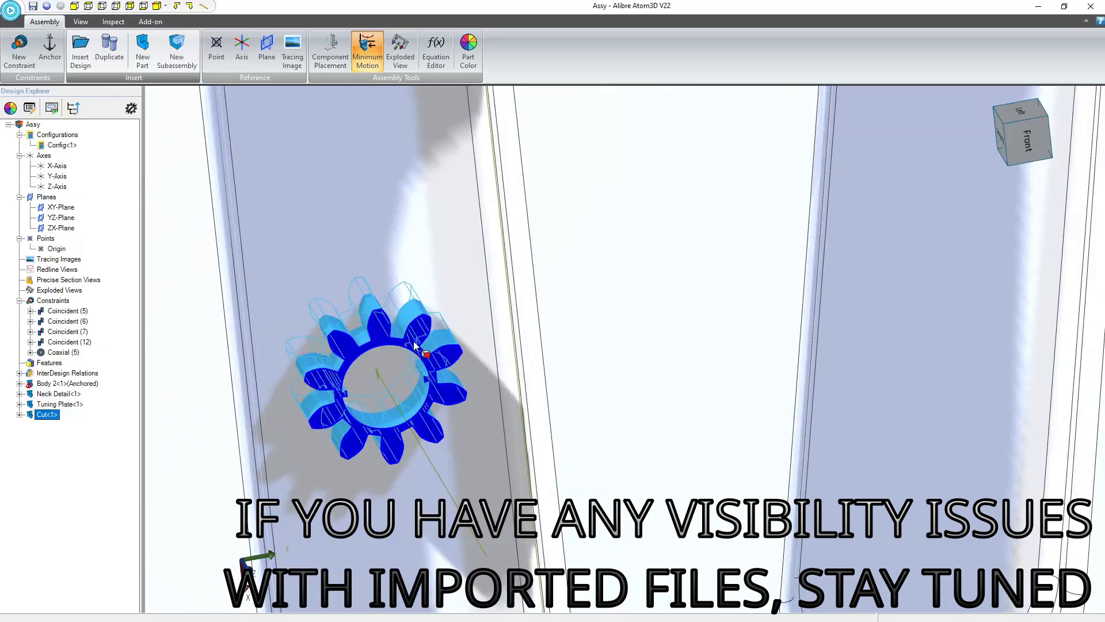
{"action": "left_click_drag", "start_coordinate": [414, 345], "coordinate": [949, 279]}
{"action": "scroll", "coordinate": [831, 269], "scroll_direction": "down", "scroll_amount": 9}
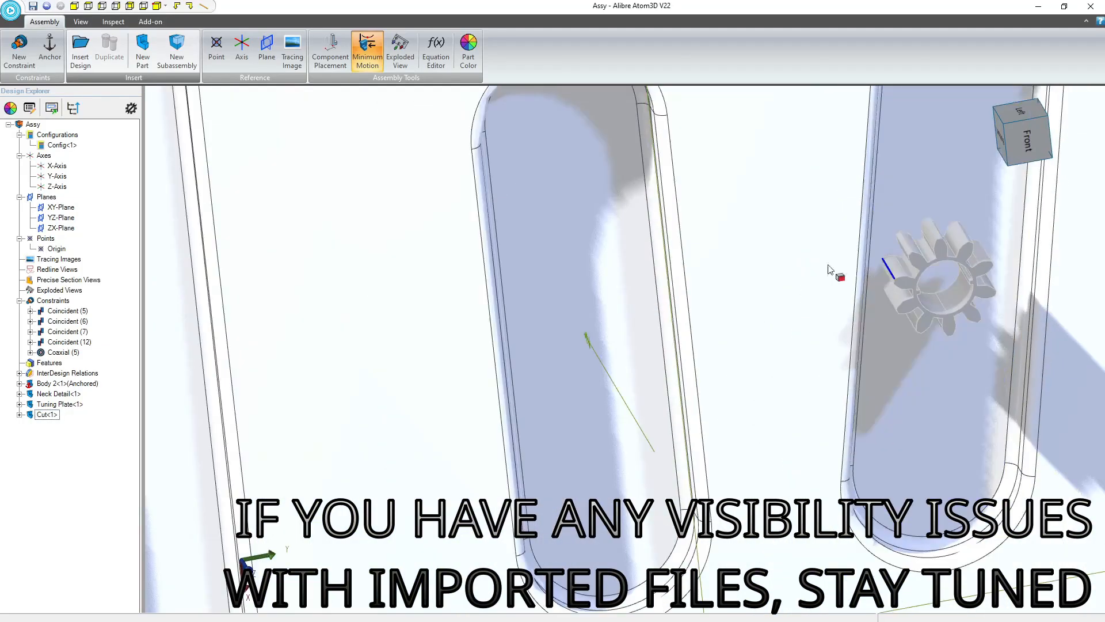
{"action": "scroll", "coordinate": [783, 289], "scroll_direction": "down", "scroll_amount": 3}
{"action": "middle_click_drag", "start_coordinate": [817, 279], "coordinate": [282, 343]}
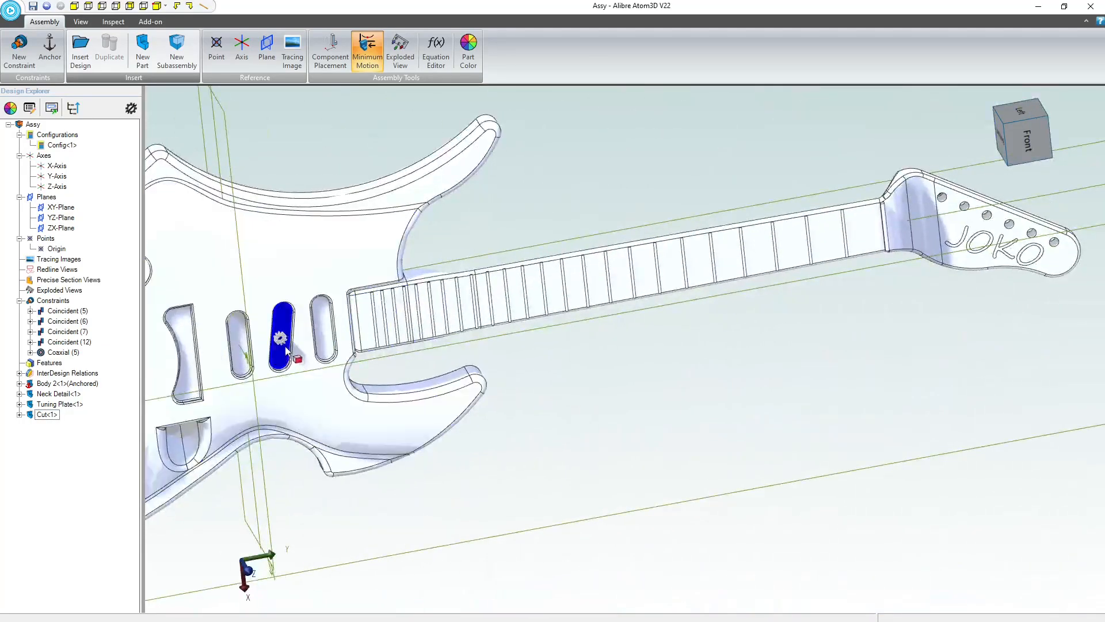
{"action": "left_click_drag", "start_coordinate": [286, 344], "coordinate": [893, 195]}
{"action": "middle_click_drag", "start_coordinate": [893, 195], "coordinate": [971, 209]}
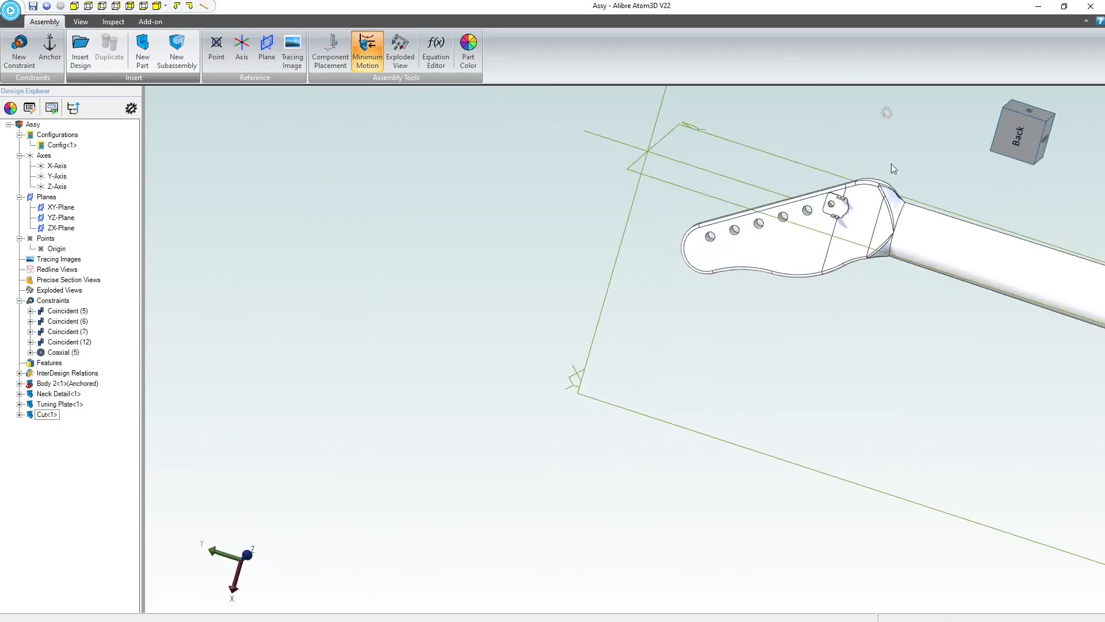
Add a coincident constraint between the spur gear's flat end face and the outer face of the tuning plate
{"action": "scroll", "coordinate": [892, 163], "scroll_direction": "up", "scroll_amount": 3}
{"action": "scroll", "coordinate": [881, 147], "scroll_direction": "down", "scroll_amount": 1}
{"action": "middle_click_drag", "start_coordinate": [881, 145], "coordinate": [676, 280]}
{"action": "scroll", "coordinate": [865, 141], "scroll_direction": "down", "scroll_amount": 2}
{"action": "scroll", "coordinate": [846, 106], "scroll_direction": "up", "scroll_amount": 6}
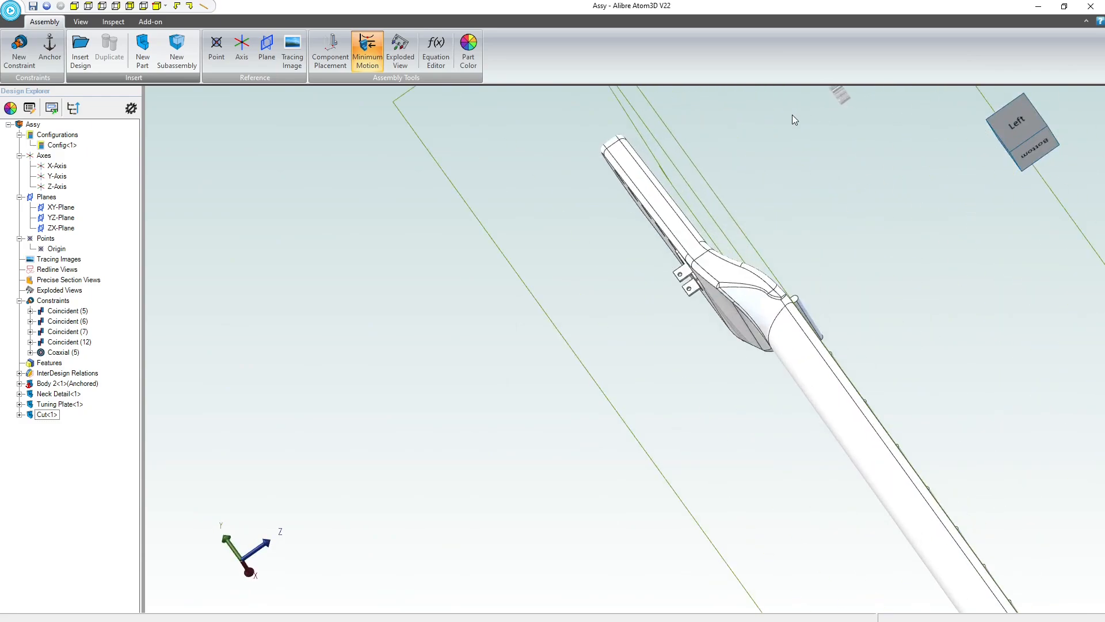
{"action": "scroll", "coordinate": [812, 232], "scroll_direction": "up", "scroll_amount": 4}
{"action": "middle_click_drag", "start_coordinate": [829, 215], "coordinate": [1014, 223]}
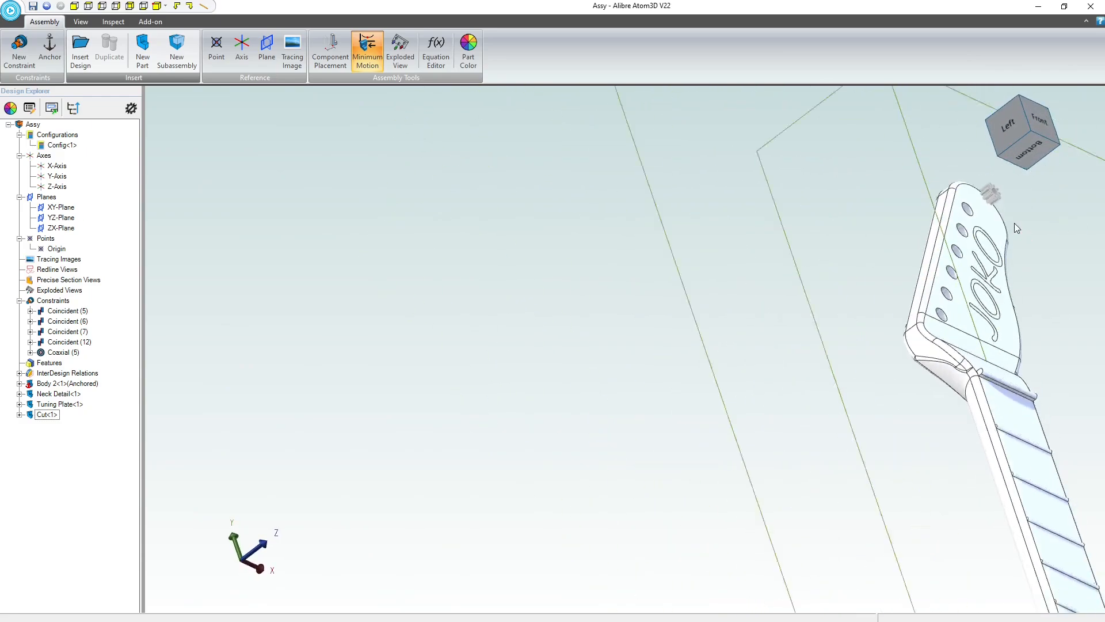
{"action": "scroll", "coordinate": [1001, 182], "scroll_direction": "up", "scroll_amount": 3}
{"action": "scroll", "coordinate": [998, 180], "scroll_direction": "up", "scroll_amount": 3}
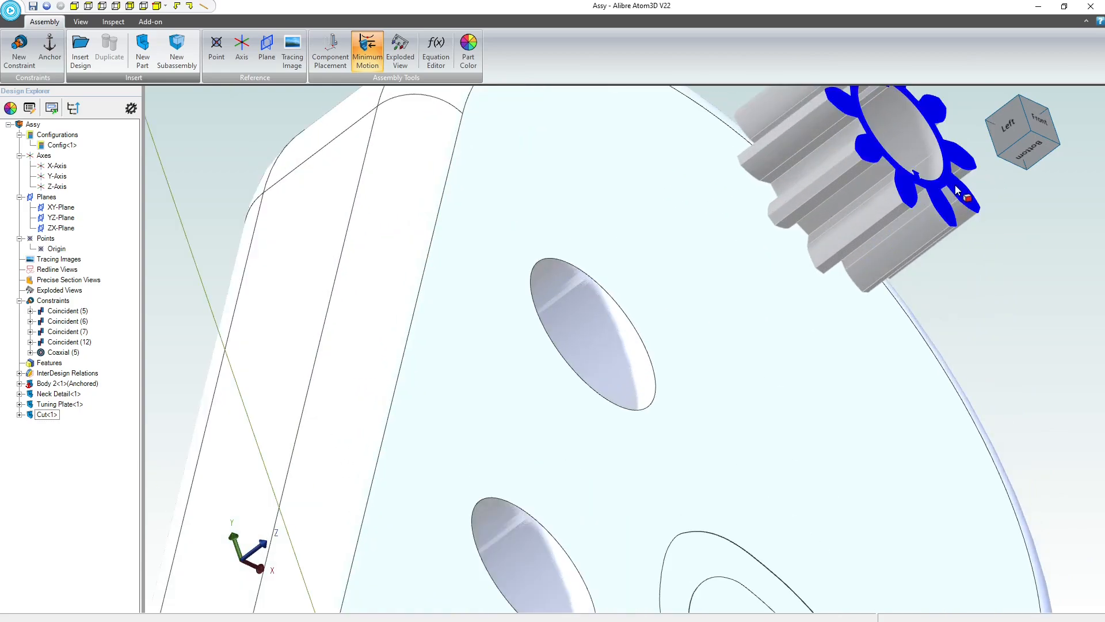
{"action": "scroll", "coordinate": [947, 194], "scroll_direction": "down", "scroll_amount": 1}
{"action": "scroll", "coordinate": [947, 191], "scroll_direction": "down", "scroll_amount": 4}
{"action": "middle_click_drag", "start_coordinate": [579, 320], "coordinate": [684, 280]}
{"action": "scroll", "coordinate": [683, 275], "scroll_direction": "down", "scroll_amount": 2}
{"action": "scroll", "coordinate": [553, 311], "scroll_direction": "up", "scroll_amount": 6}
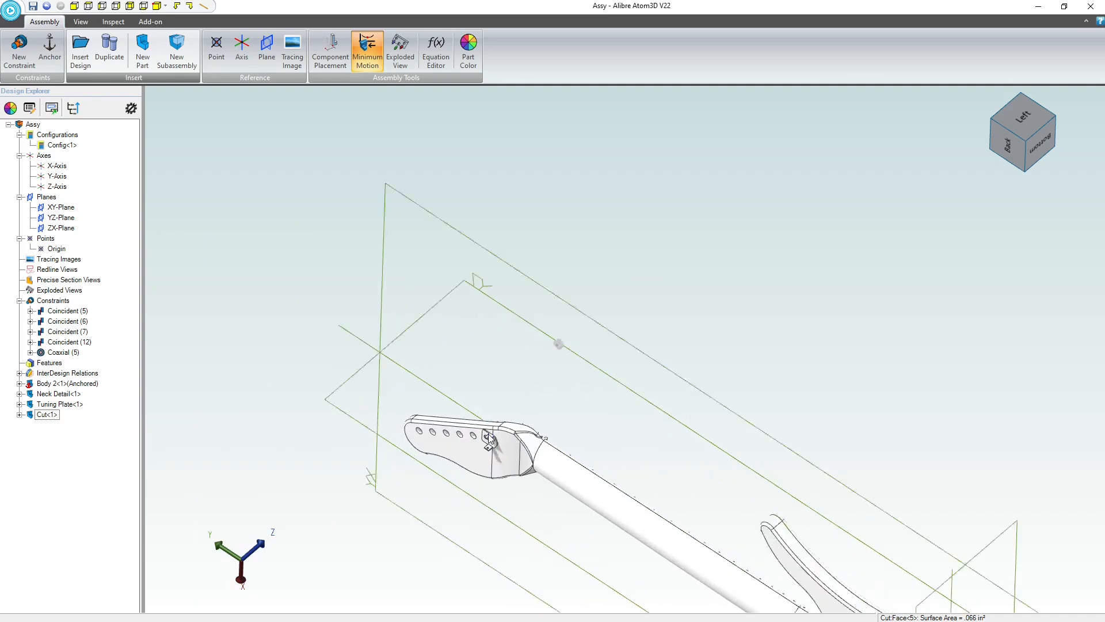
{"action": "scroll", "coordinate": [459, 409], "scroll_direction": "up", "scroll_amount": 4}
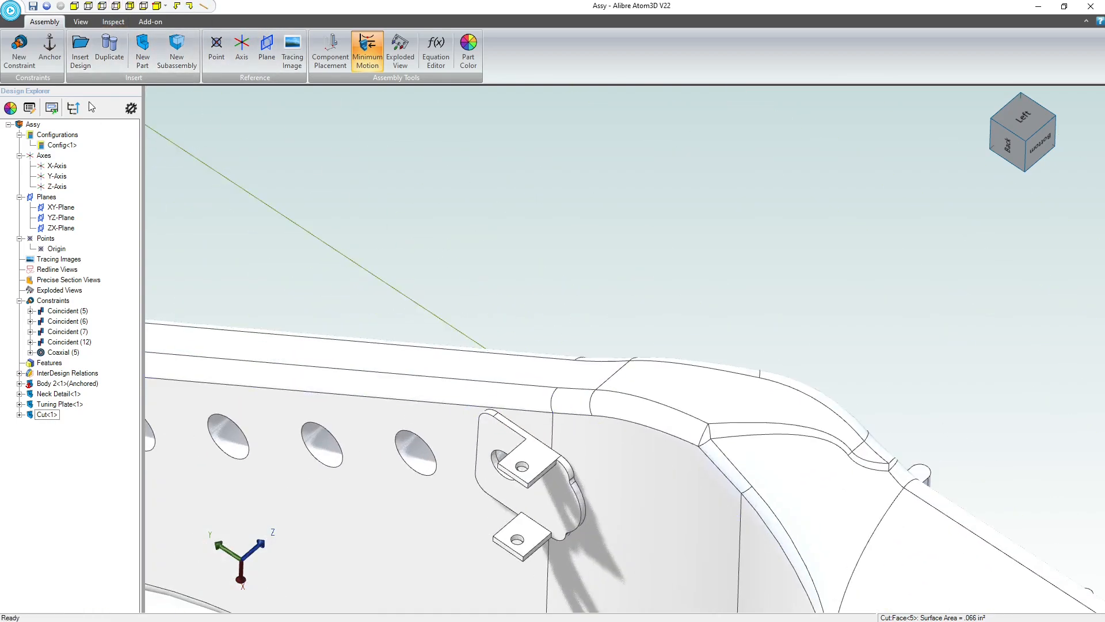
{"action": "left_click", "coordinate": [22, 63]}
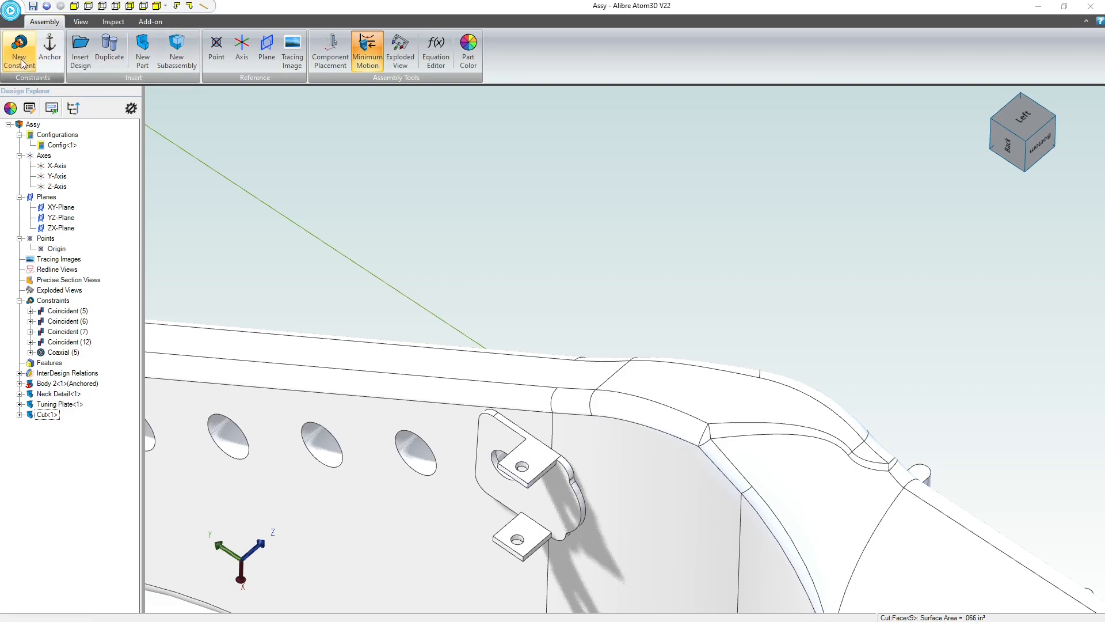
{"action": "left_click", "coordinate": [515, 486]}
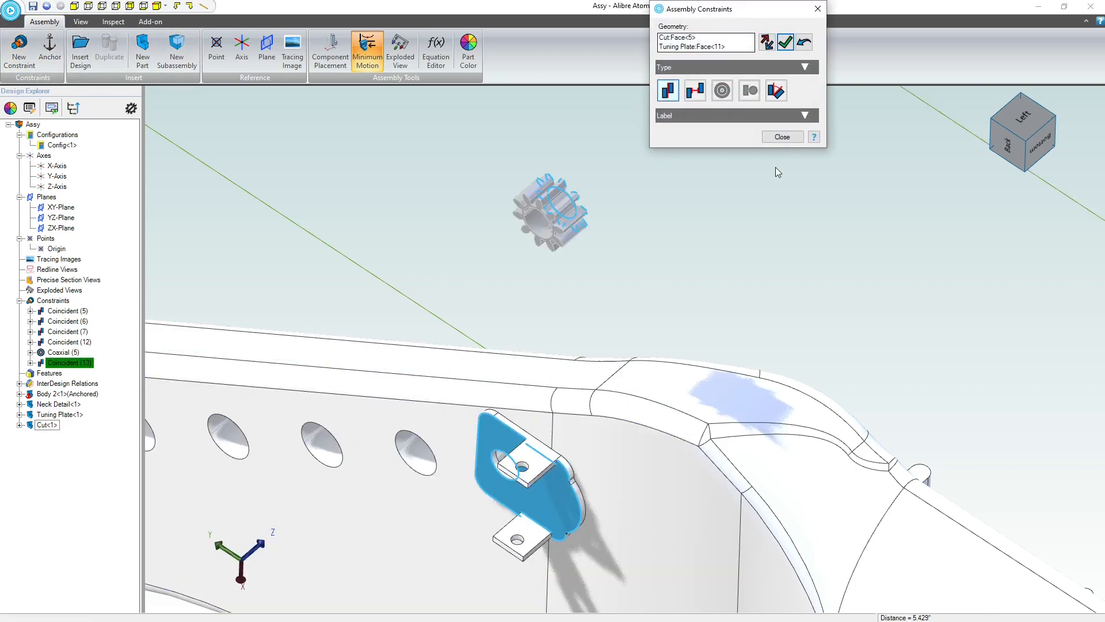
{"action": "middle_click_drag", "start_coordinate": [687, 283], "coordinate": [566, 387]}
{"action": "scroll", "coordinate": [566, 387], "scroll_direction": "down", "scroll_amount": 3}
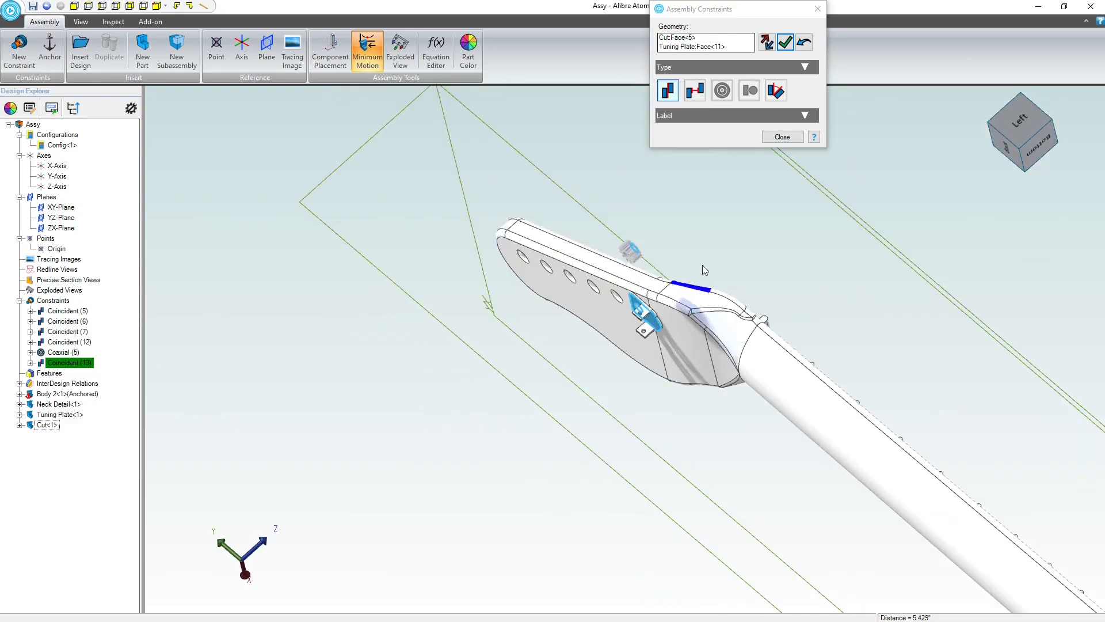
{"action": "scroll", "coordinate": [691, 247], "scroll_direction": "up", "scroll_amount": 3}
{"action": "mouse_move", "coordinate": [688, 246]}
{"action": "middle_mouse_down"}
{"action": "mouse_move", "coordinate": [699, 239]}
{"action": "mouse_move", "coordinate": [679, 251]}
{"action": "middle_mouse_up"}
{"action": "left_click", "coordinate": [785, 42]}
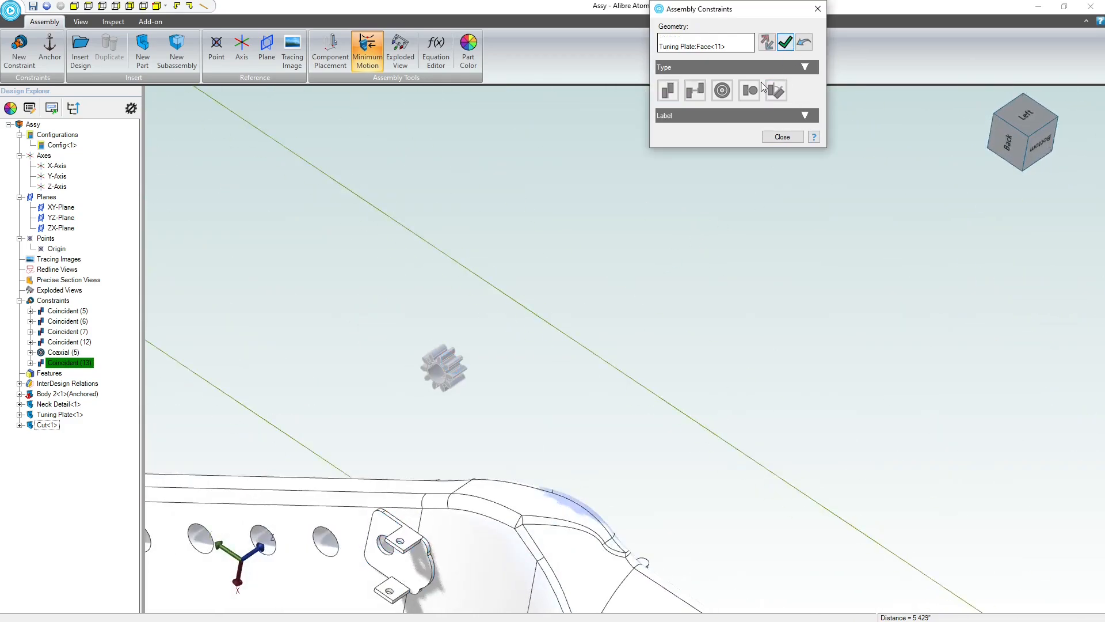
Make the spur gear's bore coaxial with the headstock peg hole behind the tuning plate, using a zero offset
{"action": "scroll", "coordinate": [429, 374], "scroll_direction": "up", "scroll_amount": 5}
{"action": "left_click", "coordinate": [448, 379]}
{"action": "scroll", "coordinate": [455, 368], "scroll_direction": "down", "scroll_amount": 5}
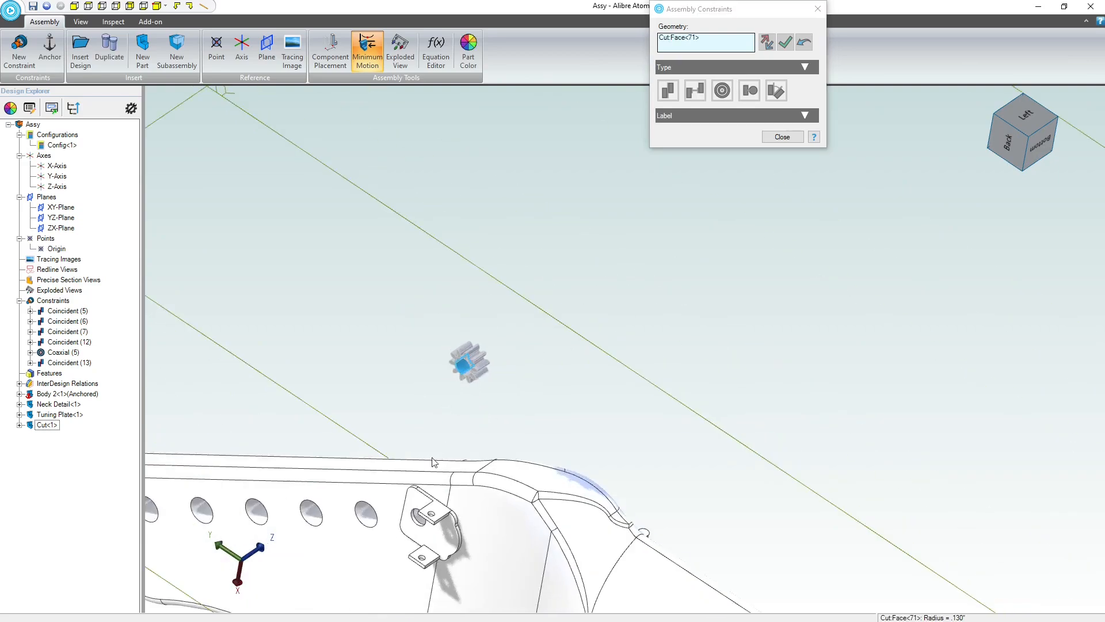
{"action": "scroll", "coordinate": [426, 494], "scroll_direction": "up", "scroll_amount": 6}
{"action": "left_click", "coordinate": [426, 494]}
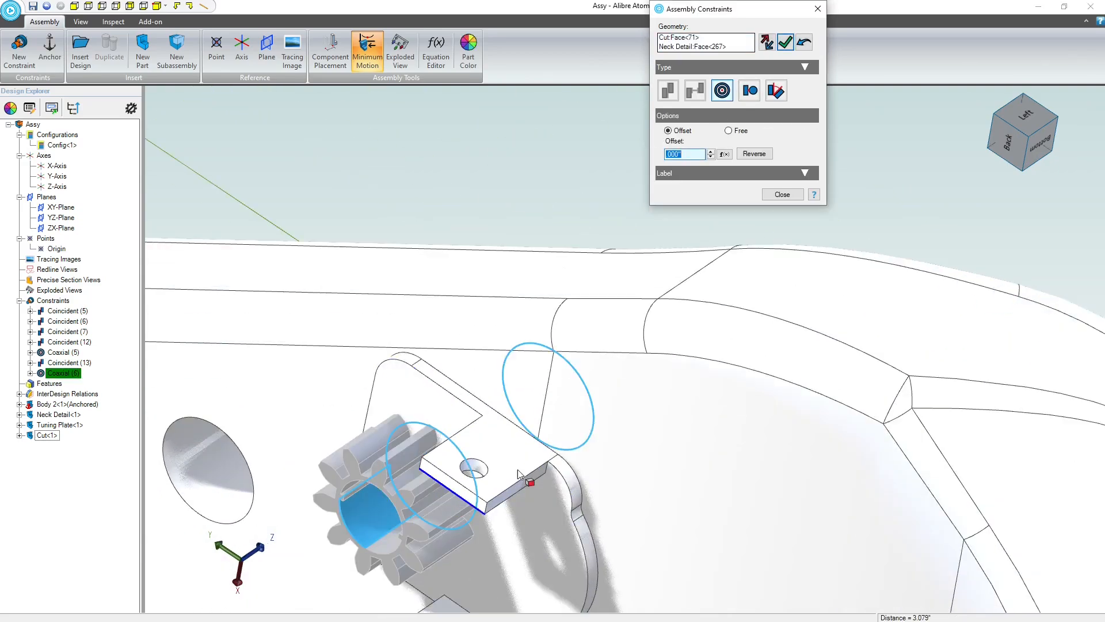
{"action": "left_click", "coordinate": [786, 41]}
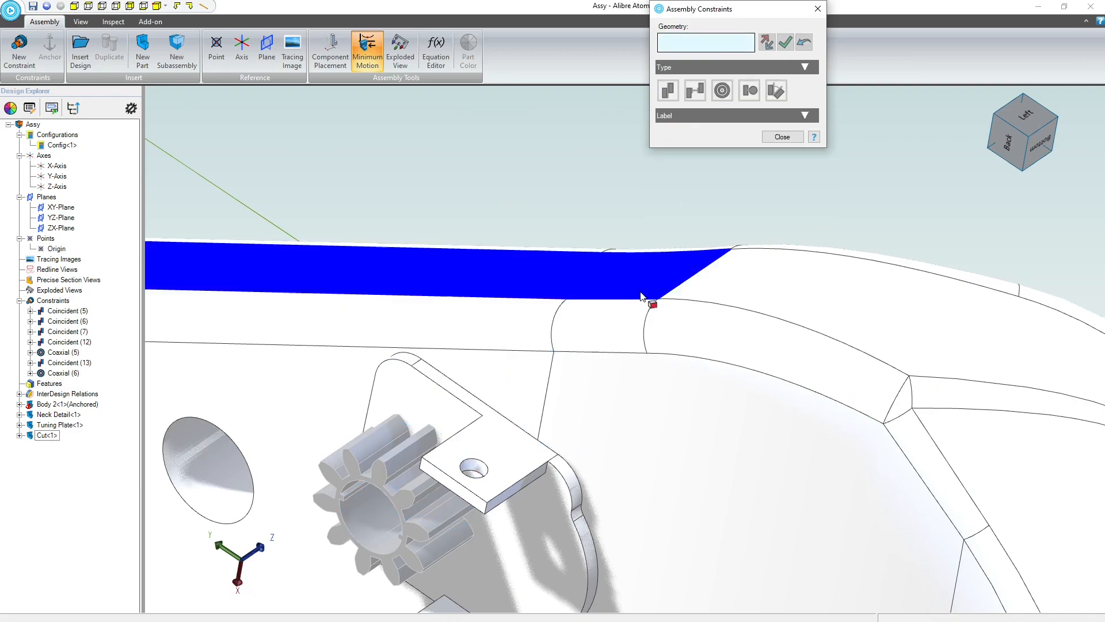
{"action": "left_click", "coordinate": [781, 137]}
Test the constrained spur gear's movement and examine its fit against the tuning plate
{"action": "scroll", "coordinate": [753, 148], "scroll_direction": "down", "scroll_amount": 5}
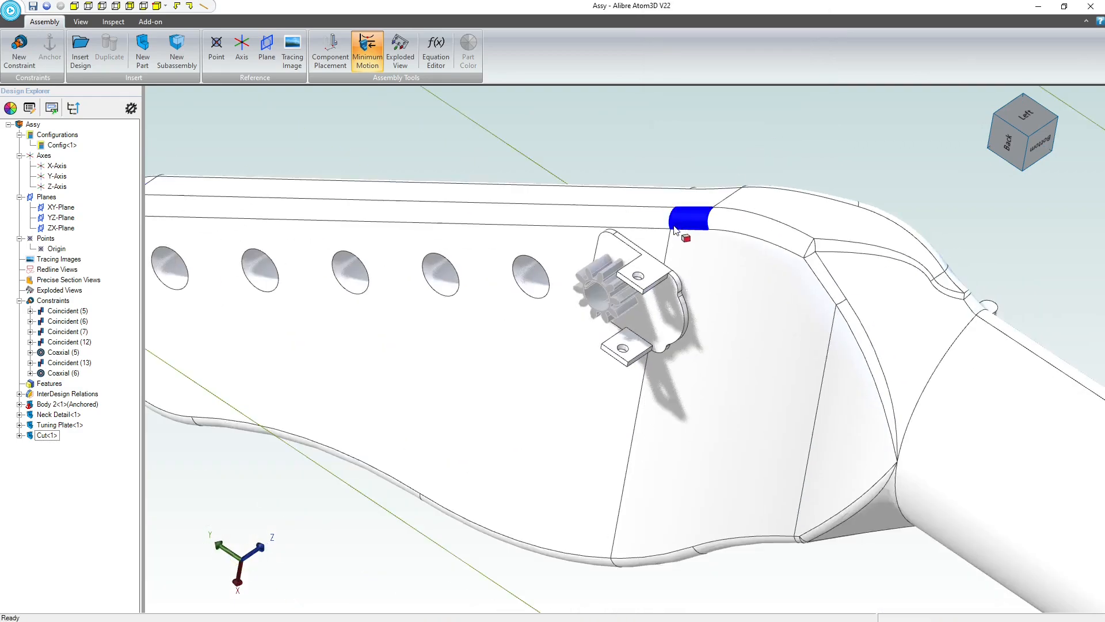
{"action": "scroll", "coordinate": [679, 234], "scroll_direction": "up", "scroll_amount": 10}
{"action": "left_click_drag", "start_coordinate": [599, 226], "coordinate": [648, 351]}
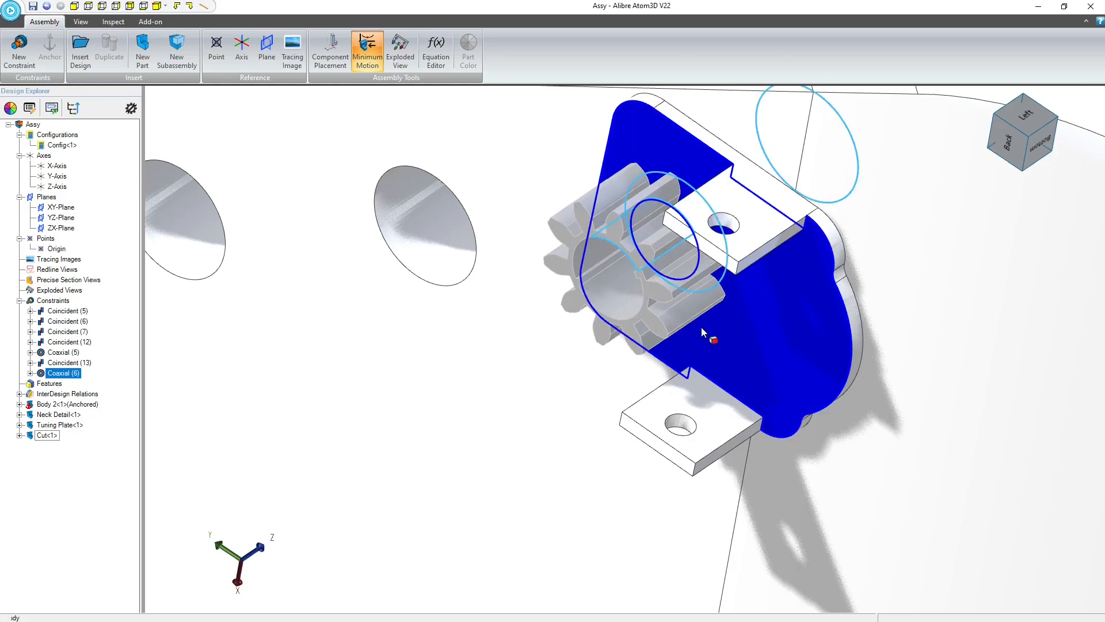
{"action": "middle_click_drag", "start_coordinate": [662, 328], "coordinate": [701, 317]}
{"action": "scroll", "coordinate": [700, 314], "scroll_direction": "down", "scroll_amount": 6}
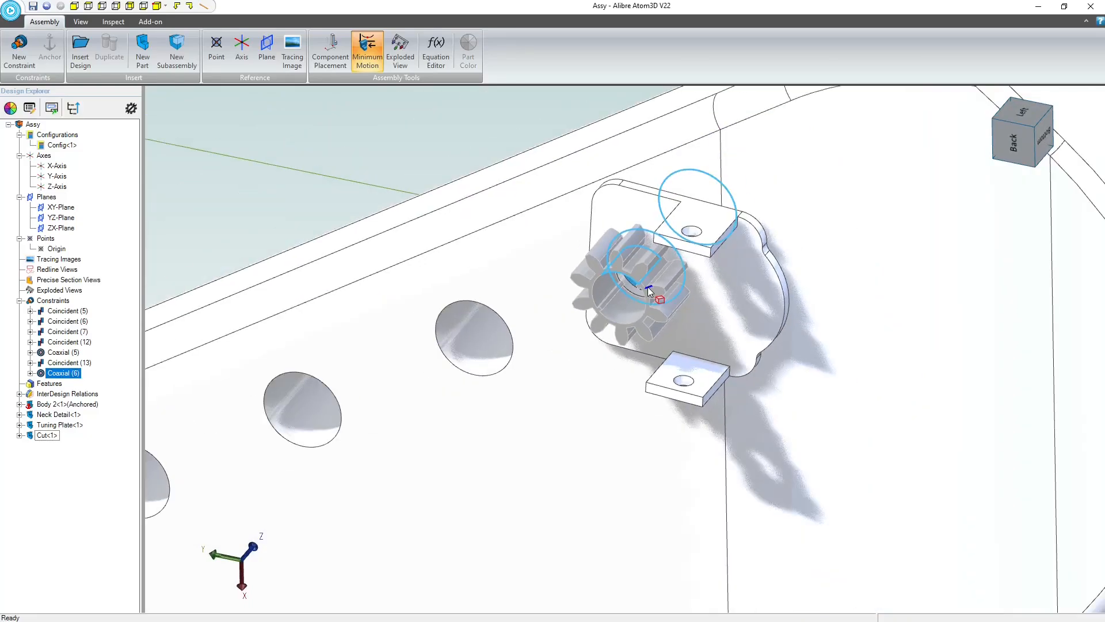
{"action": "scroll", "coordinate": [694, 250], "scroll_direction": "up", "scroll_amount": 2}
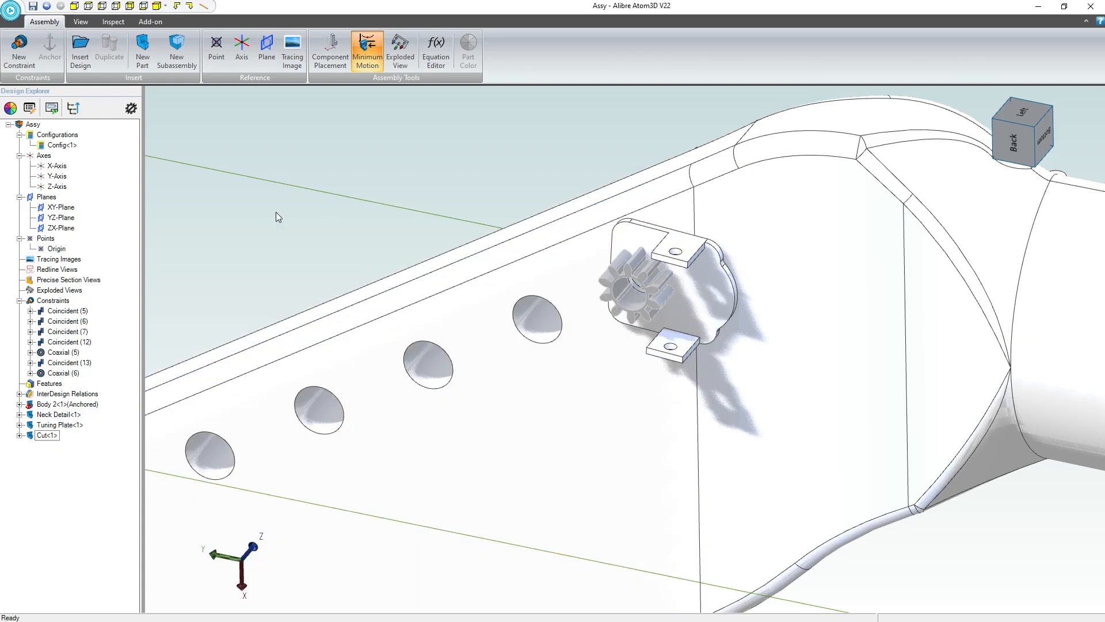
Open the worm gear STEP file as a separate part, importing it with the Heal option enabled
{"action": "left_click", "coordinate": [10, 11]}
{"action": "left_click", "coordinate": [59, 61]}
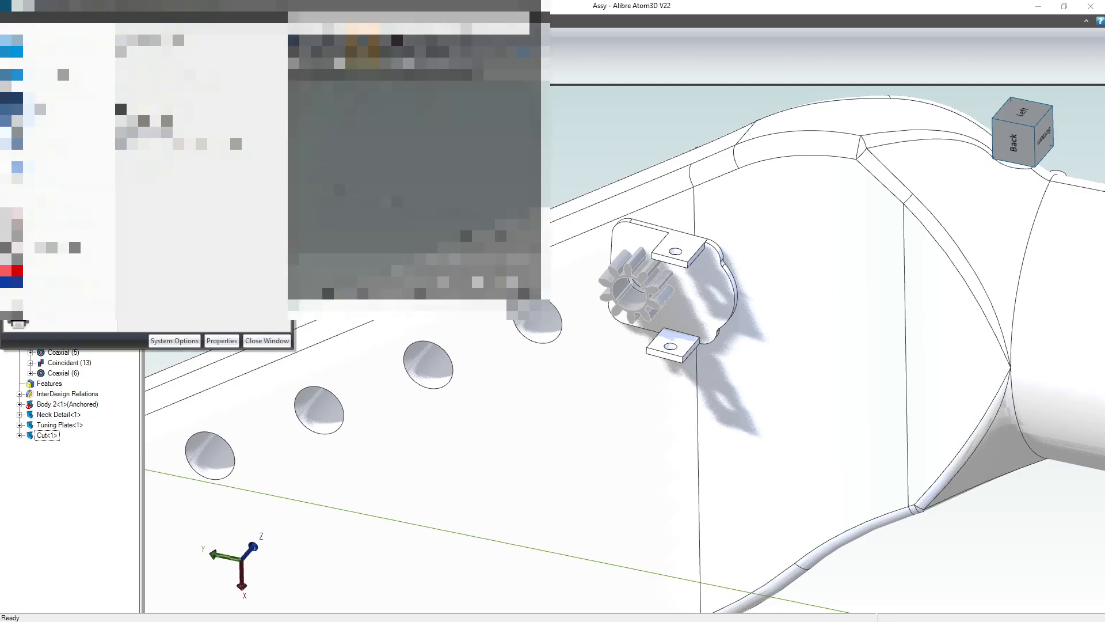
{"action": "double_click", "coordinate": [276, 98]}
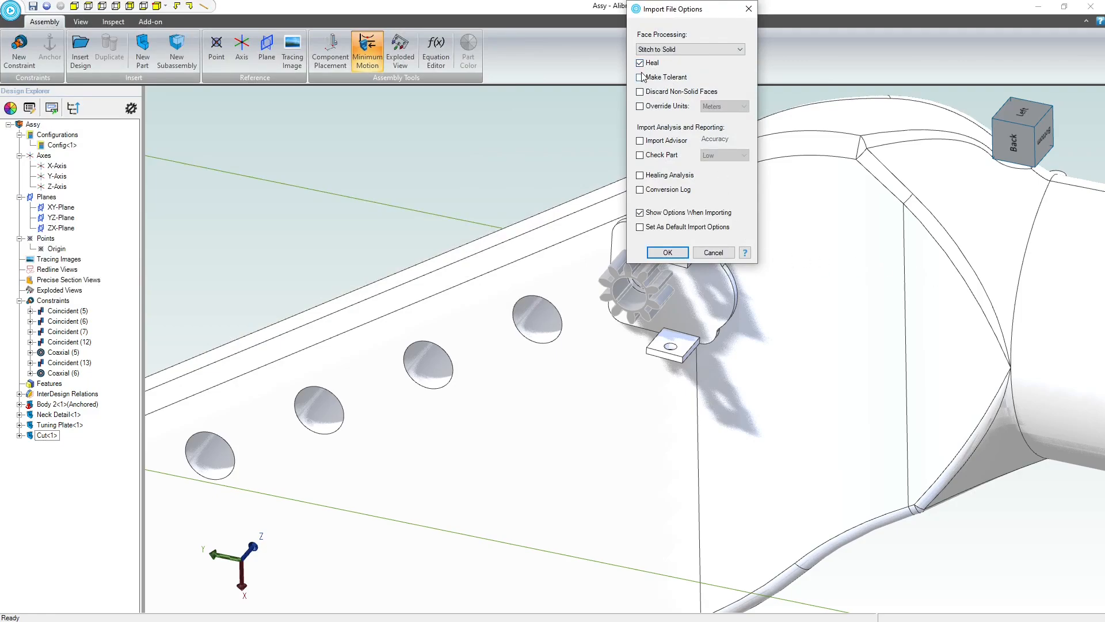
{"action": "left_click", "coordinate": [667, 252]}
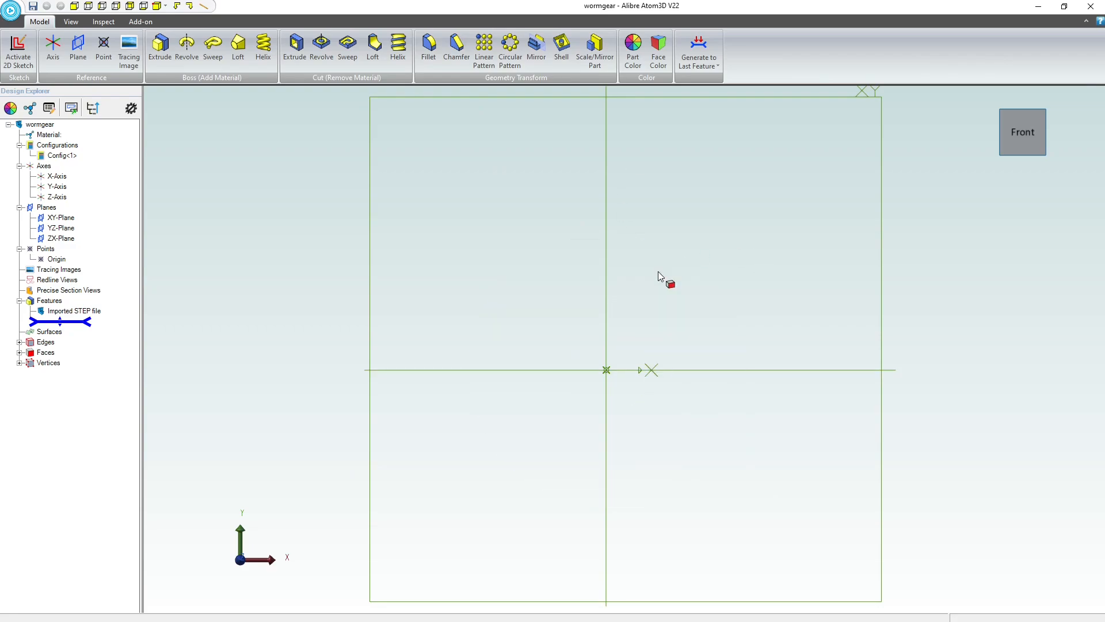
Refresh the imported worm gear's display by applying a Coarse facet resolution and returning it to Fine
{"action": "middle_click_drag", "start_coordinate": [951, 281], "coordinate": [930, 297]}
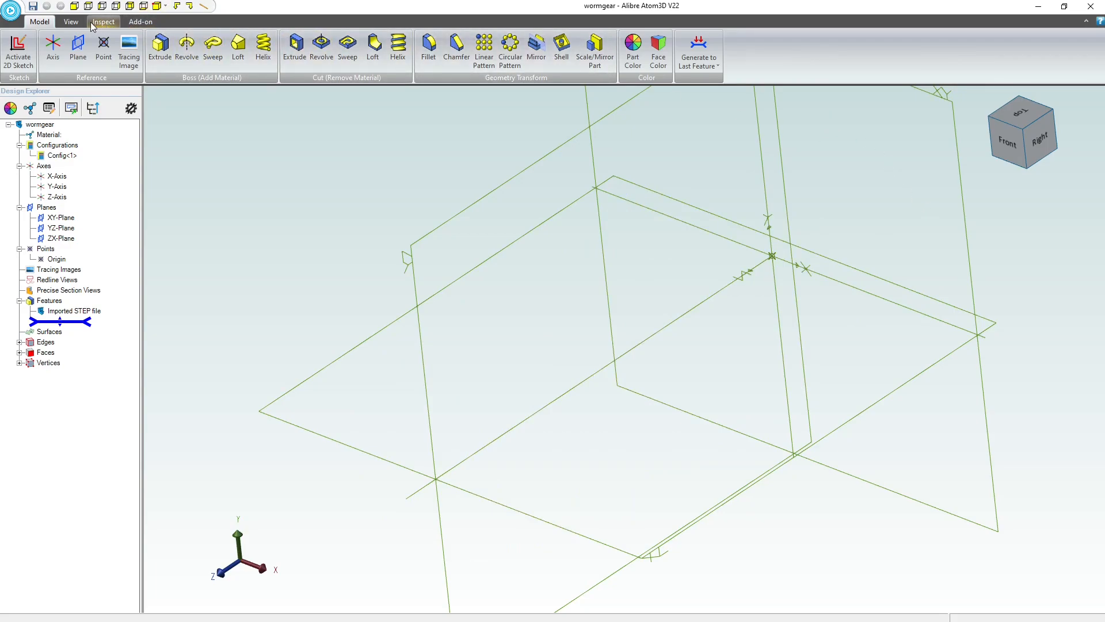
{"action": "left_click", "coordinate": [71, 22]}
{"action": "left_click", "coordinate": [241, 49]}
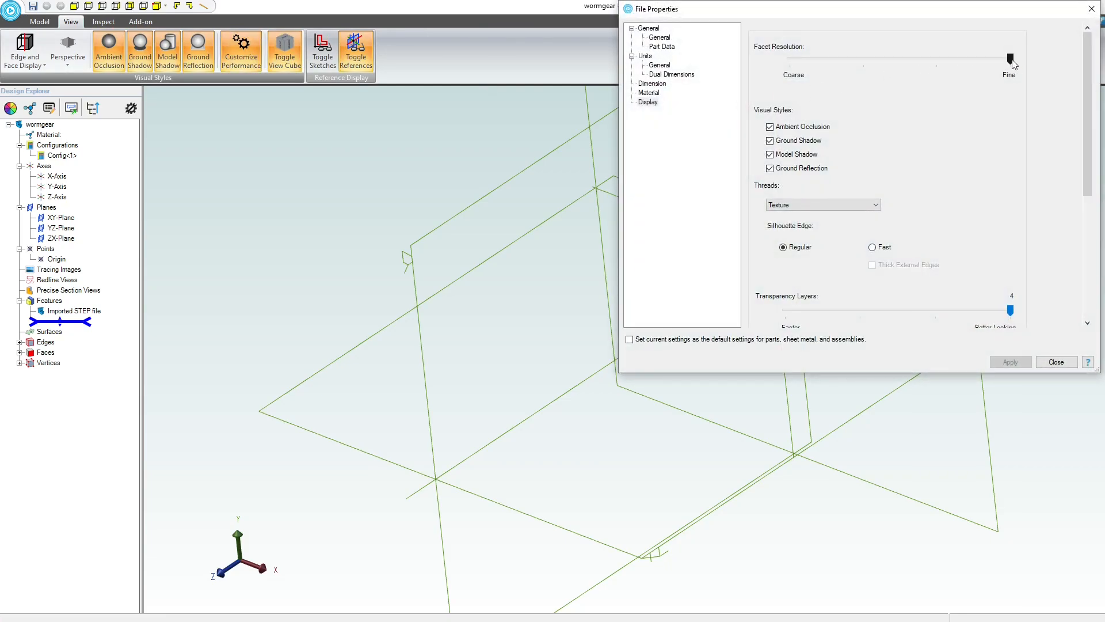
{"action": "left_click_drag", "start_coordinate": [1010, 59], "coordinate": [790, 60]}
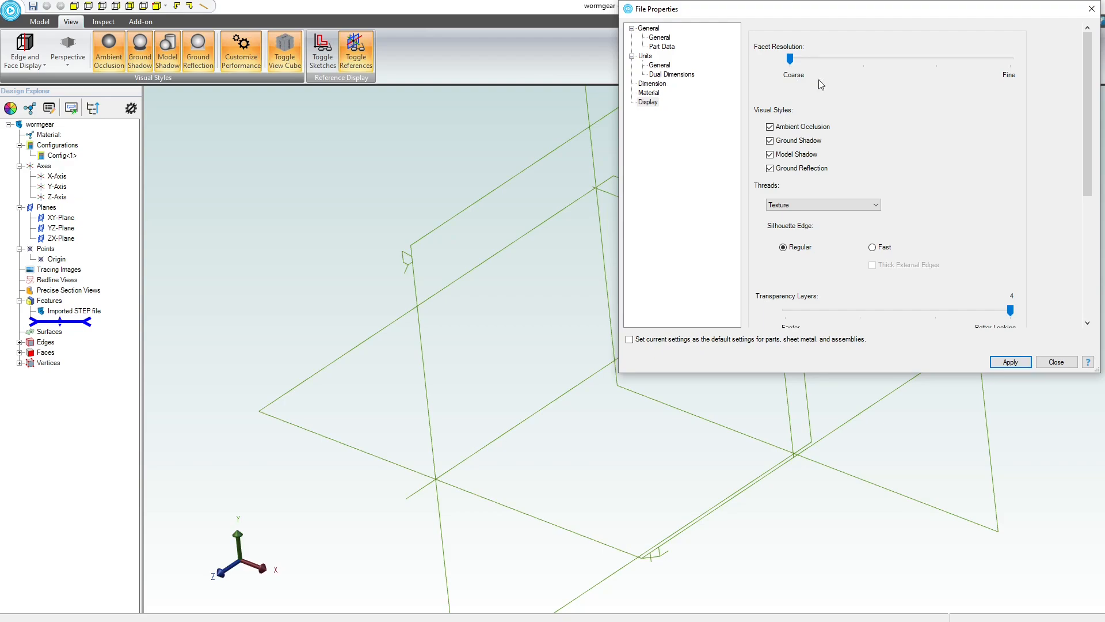
{"action": "left_click", "coordinate": [1008, 362]}
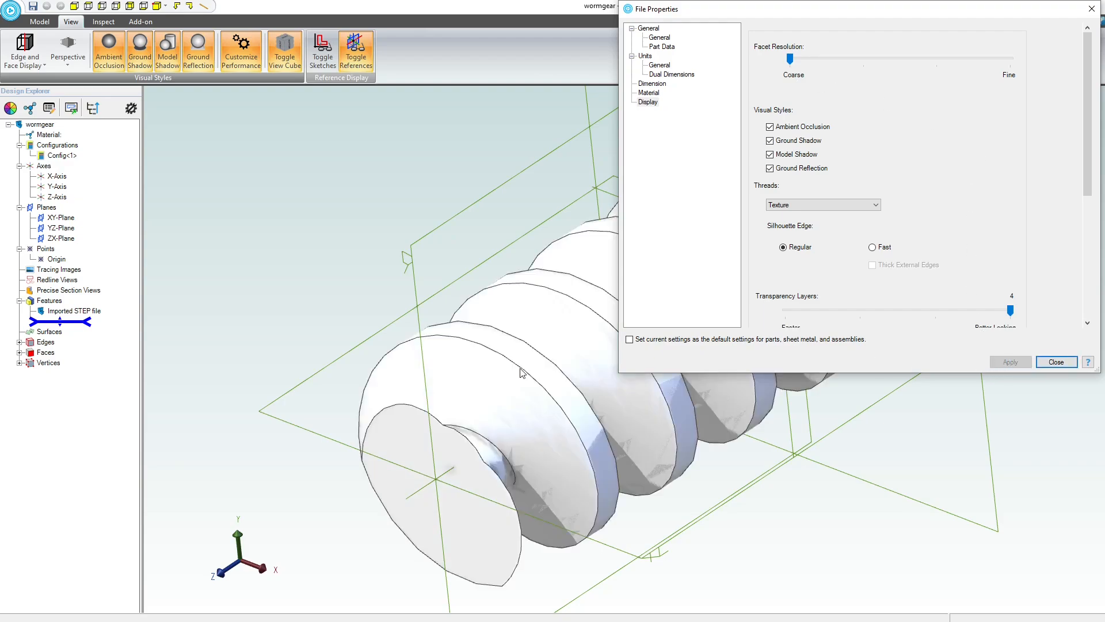
{"action": "left_click_drag", "start_coordinate": [789, 58], "coordinate": [1010, 58]}
{"action": "left_click", "coordinate": [1043, 363]}
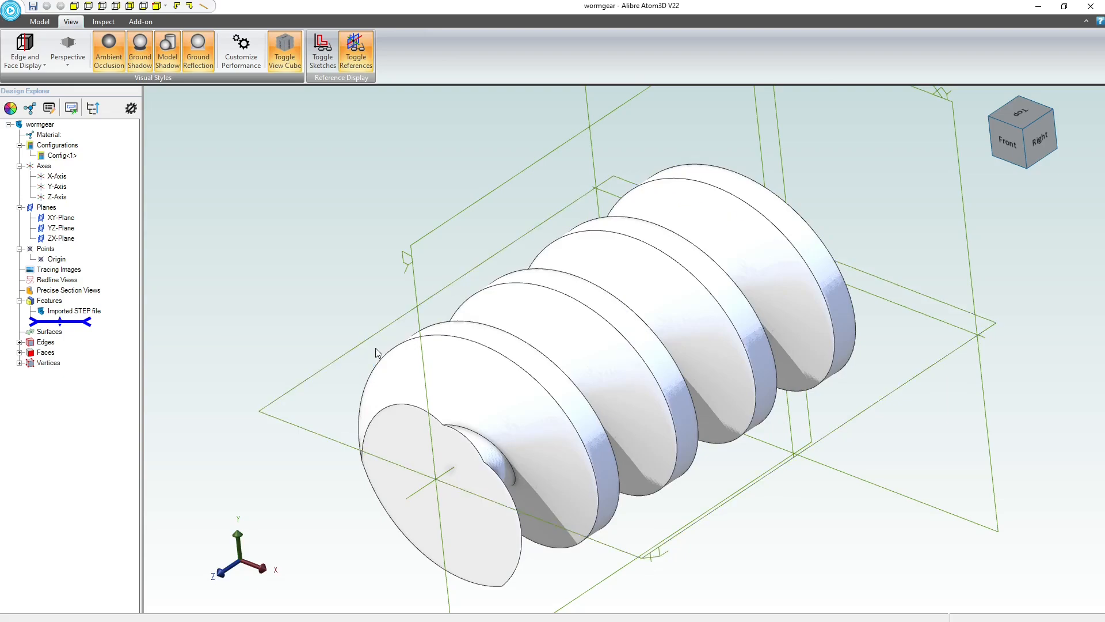
Sketch a circle about 1.9 mm in diameter centred on the origin, on the XY-Plane at the worm gear's end
{"action": "middle_click_drag", "start_coordinate": [418, 355], "coordinate": [730, 371]}
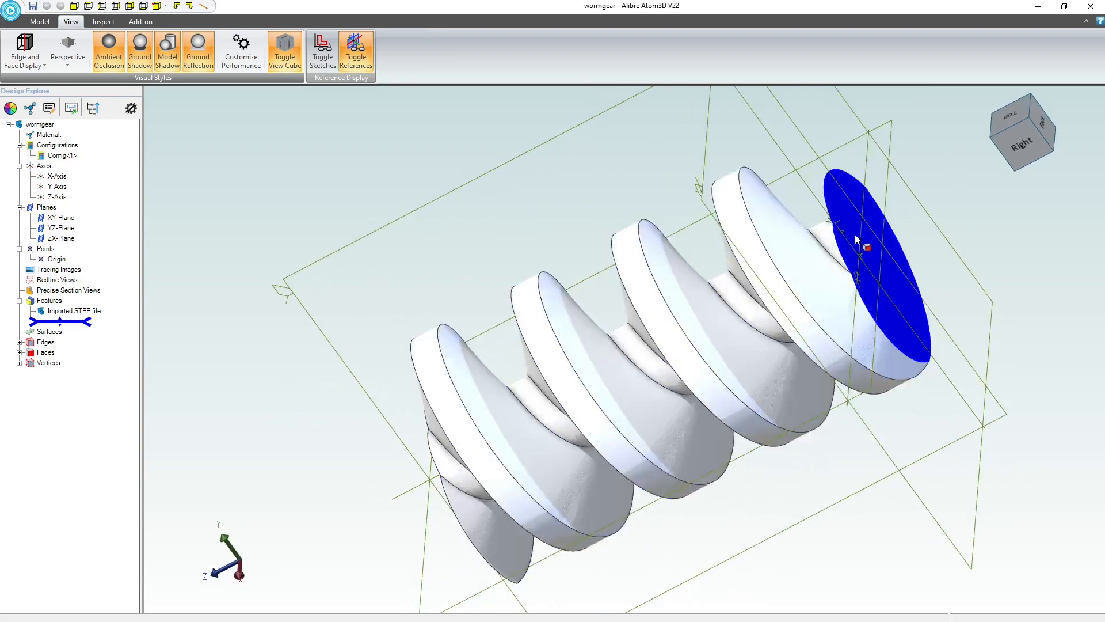
{"action": "left_click", "coordinate": [707, 140]}
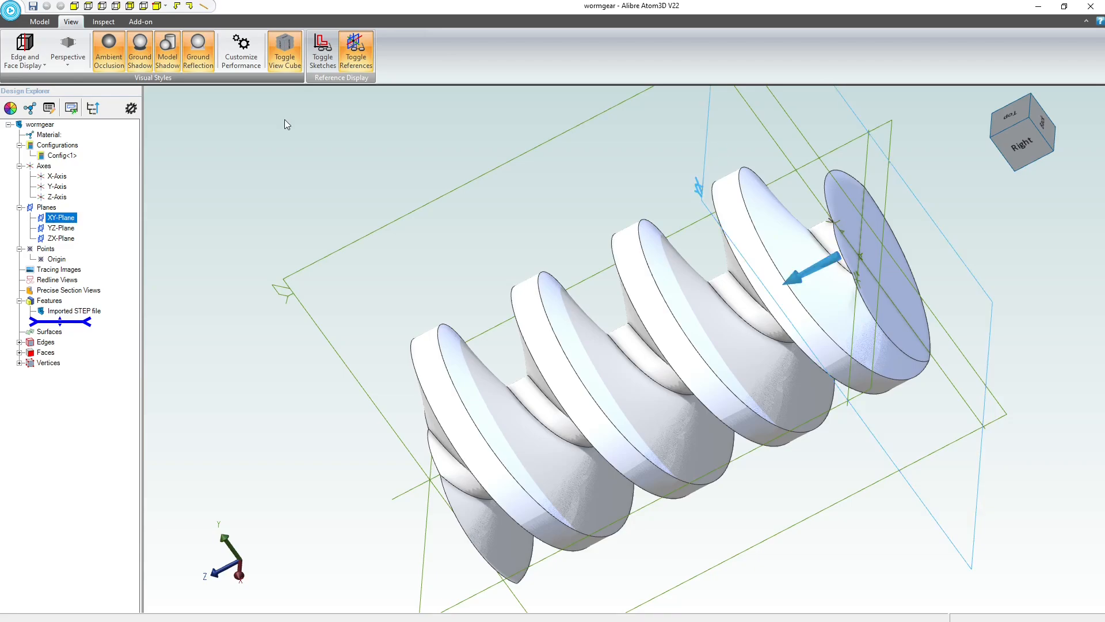
{"action": "left_click", "coordinate": [39, 22]}
{"action": "left_click", "coordinate": [19, 51]}
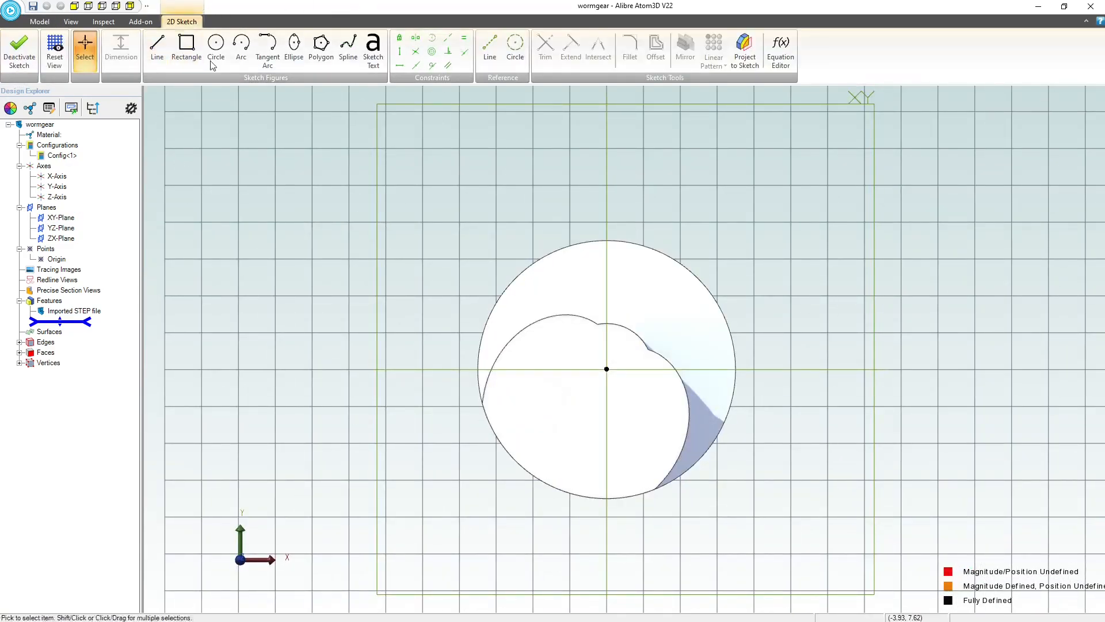
{"action": "left_click", "coordinate": [214, 58]}
{"action": "left_click", "coordinate": [607, 369]}
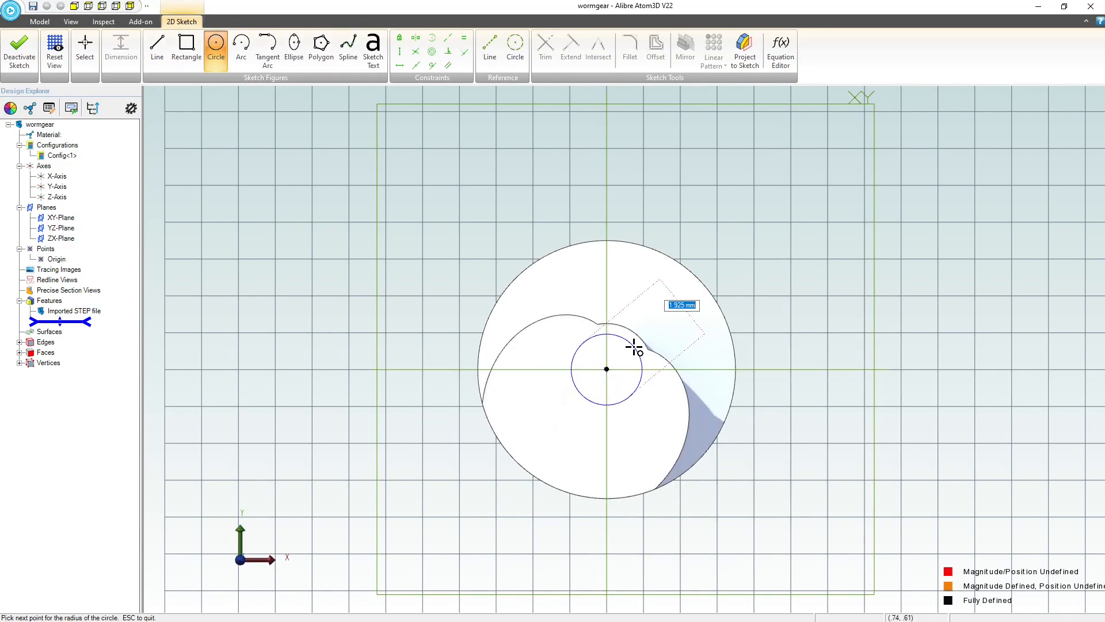
{"action": "left_click", "coordinate": [633, 344]}
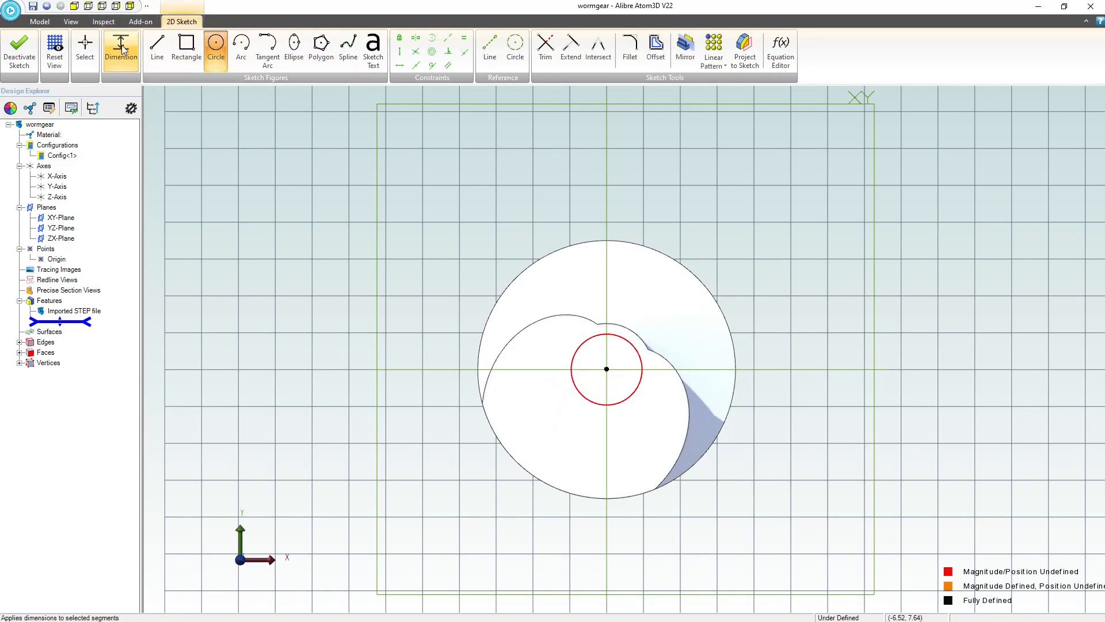
Dimension the diameter of the circle centred on the worm gear's origin, entering .085
{"action": "key", "text": "Escape"}
{"action": "left_click", "coordinate": [632, 345]}
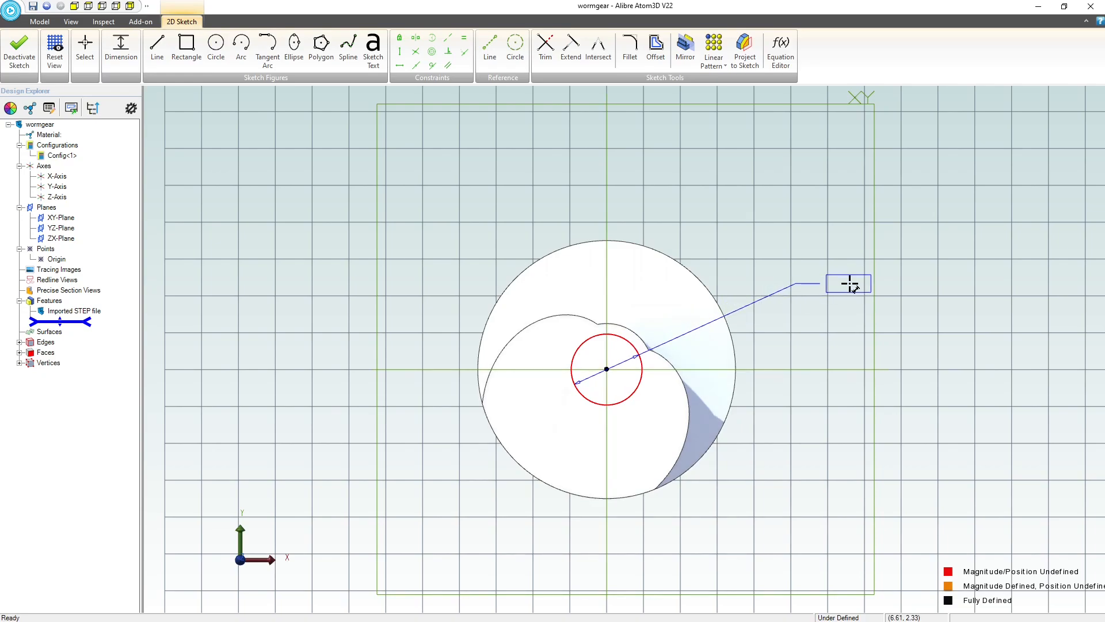
{"action": "left_click", "coordinate": [851, 287]}
{"action": "type", "text": ".085"}
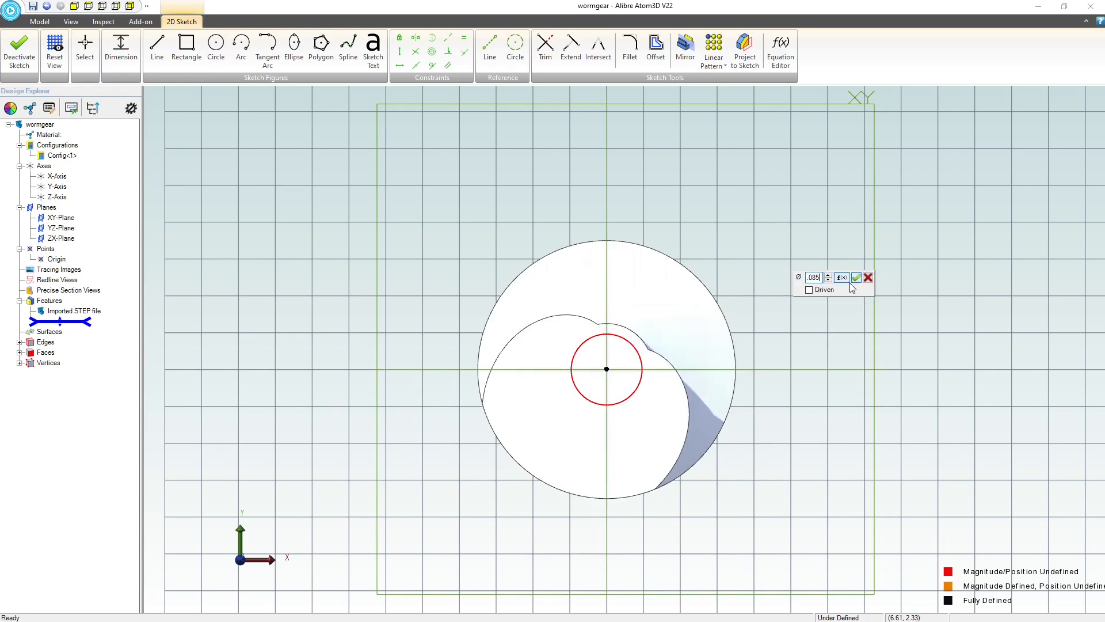
{"action": "key", "text": "Return"}
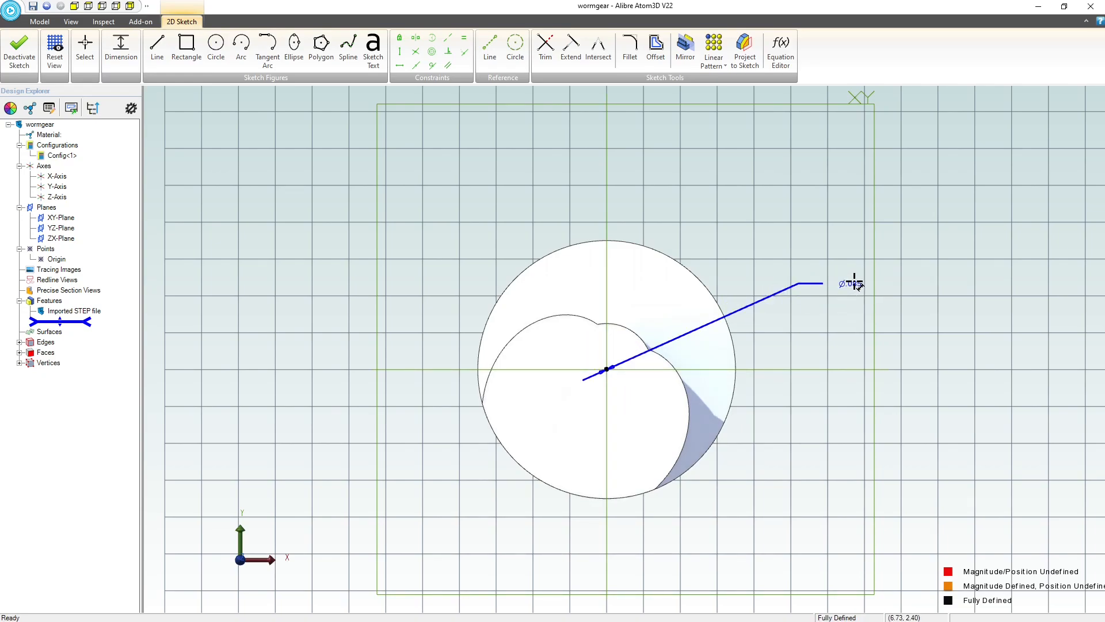
Set the circle's diameter to .085 in and finish the sketch
{"action": "double_click", "coordinate": [856, 284]}
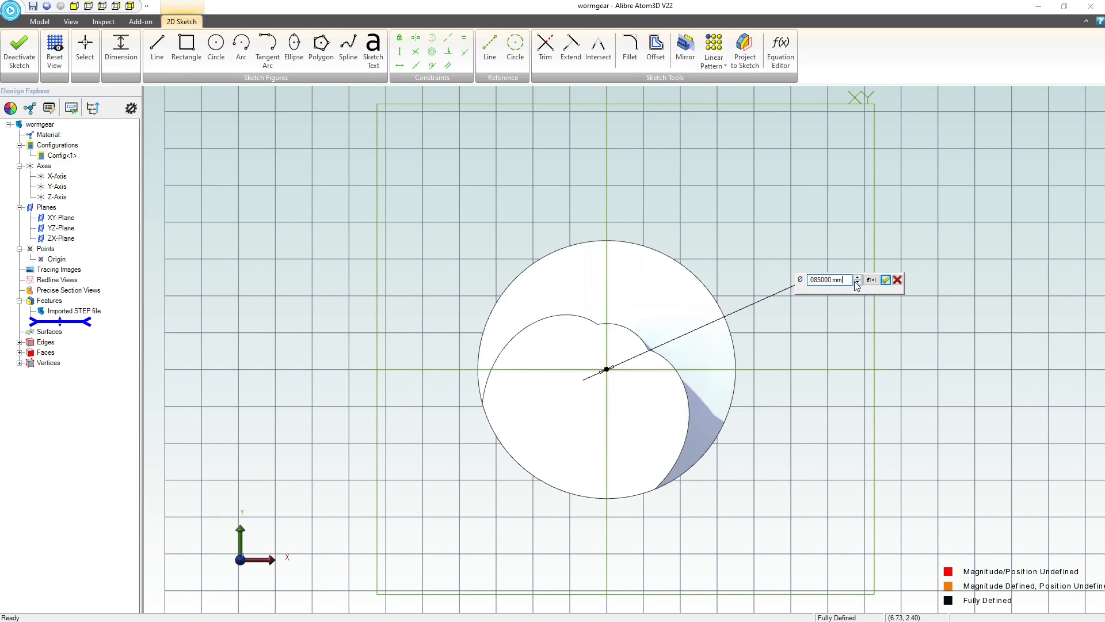
{"action": "key", "text": "BackSpace"}
{"action": "key", "text": "BackSpace"}
{"action": "key", "text": "BackSpace"}
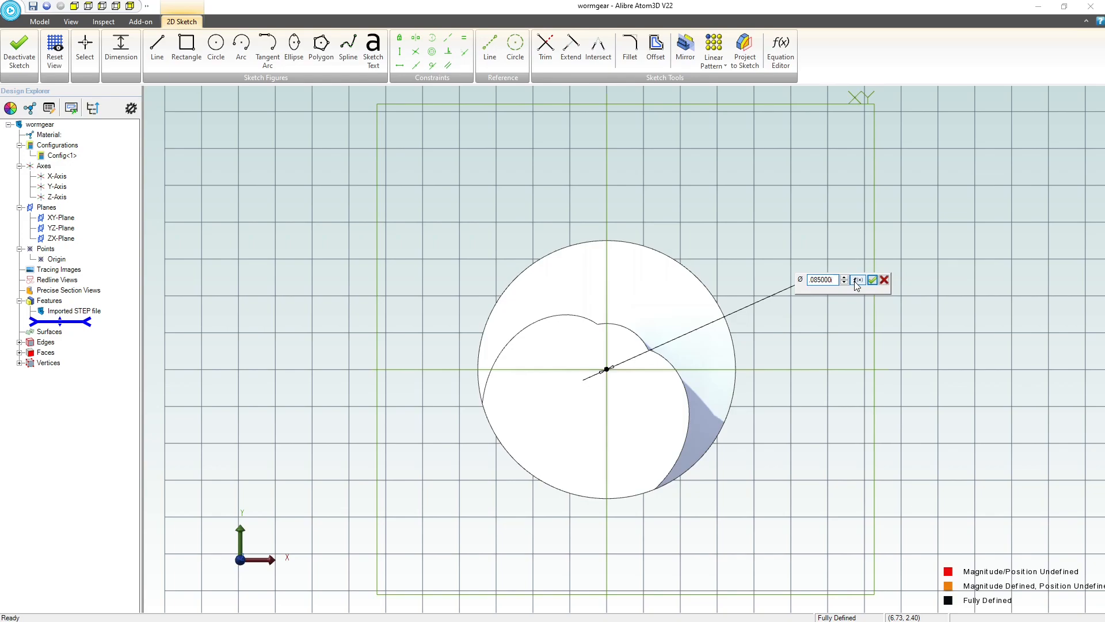
{"action": "type", "text": "inhc"}
{"action": "key", "text": "Return"}
{"action": "key", "text": "Return"}
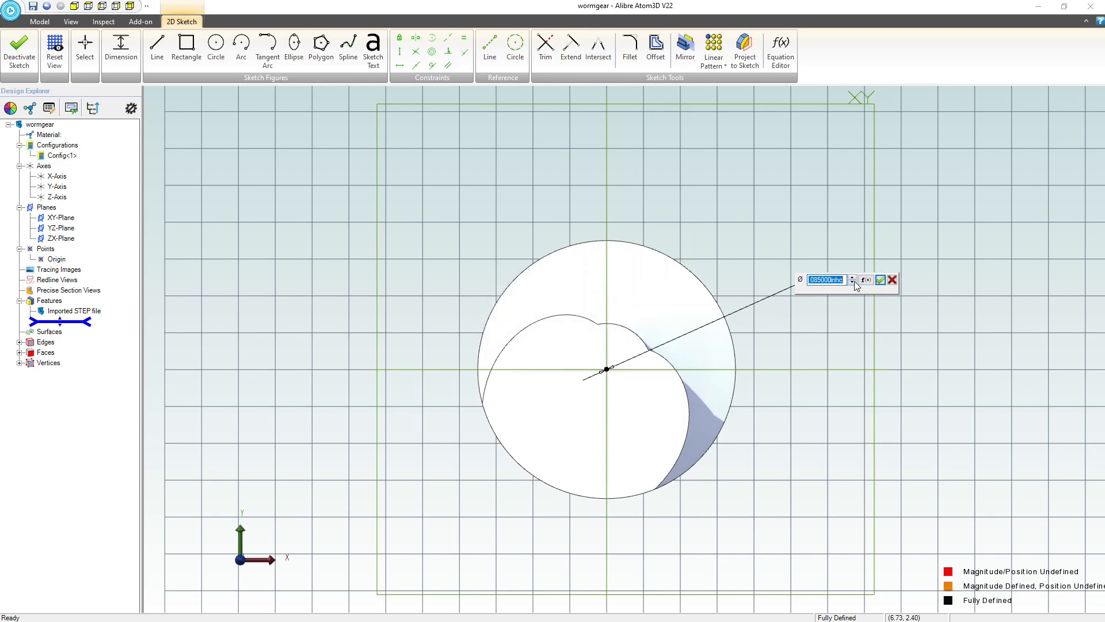
{"action": "type", "text": ".085 i"}
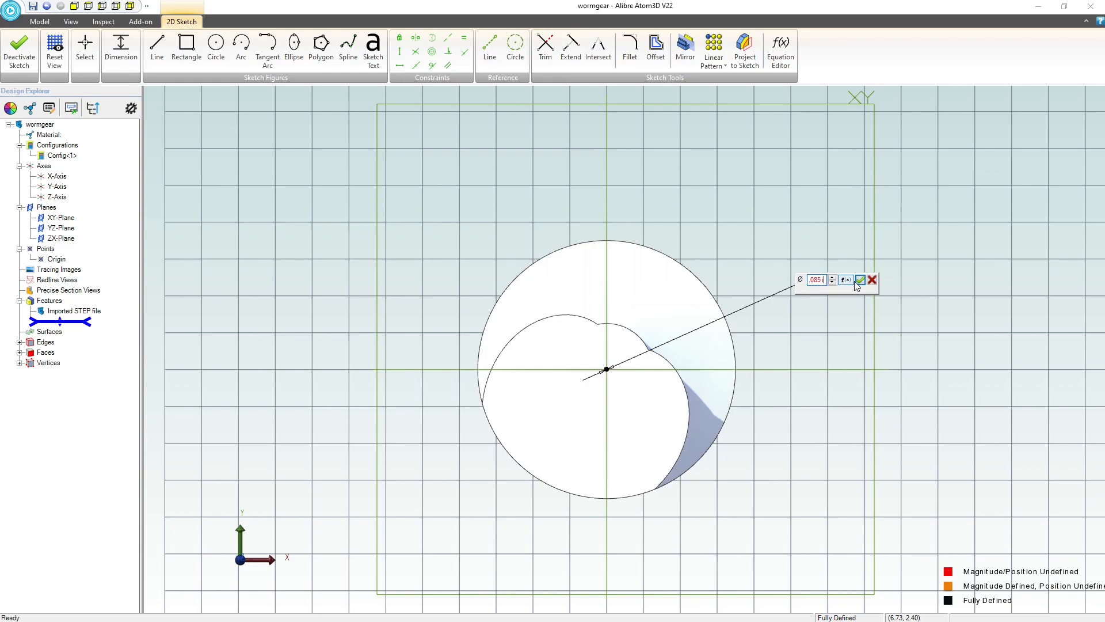
{"action": "left_click", "coordinate": [857, 281]}
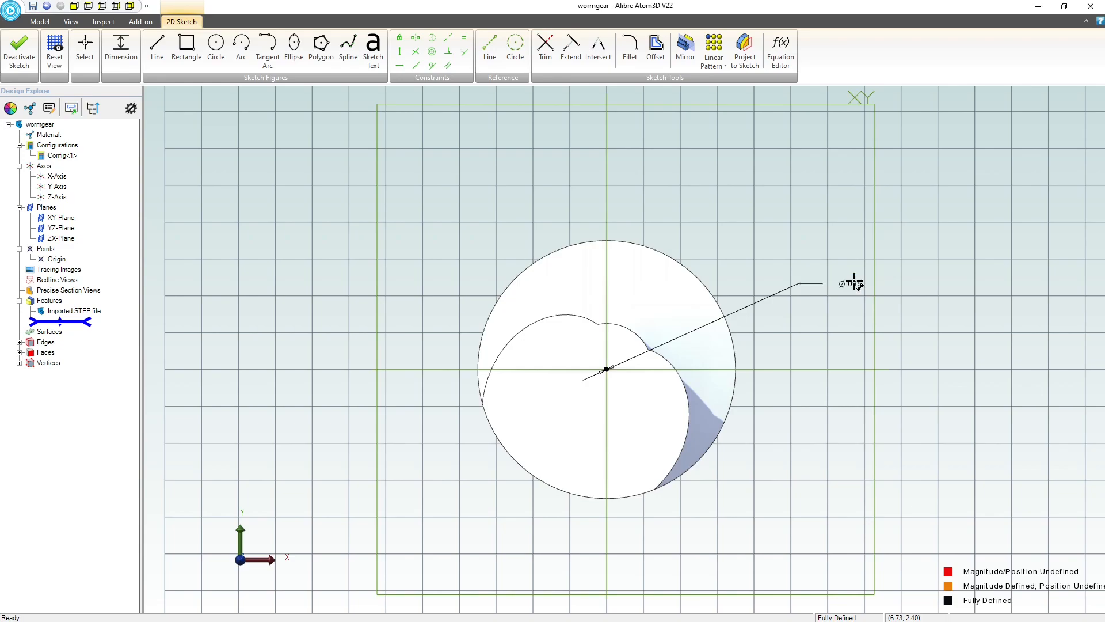
{"action": "mouse_move", "coordinate": [802, 335]}
{"action": "middle_mouse_down"}
{"action": "mouse_move", "coordinate": [708, 360]}
{"action": "mouse_move", "coordinate": [680, 383]}
{"action": "mouse_move", "coordinate": [685, 374]}
{"action": "middle_mouse_up"}
{"action": "left_click", "coordinate": [19, 49]}
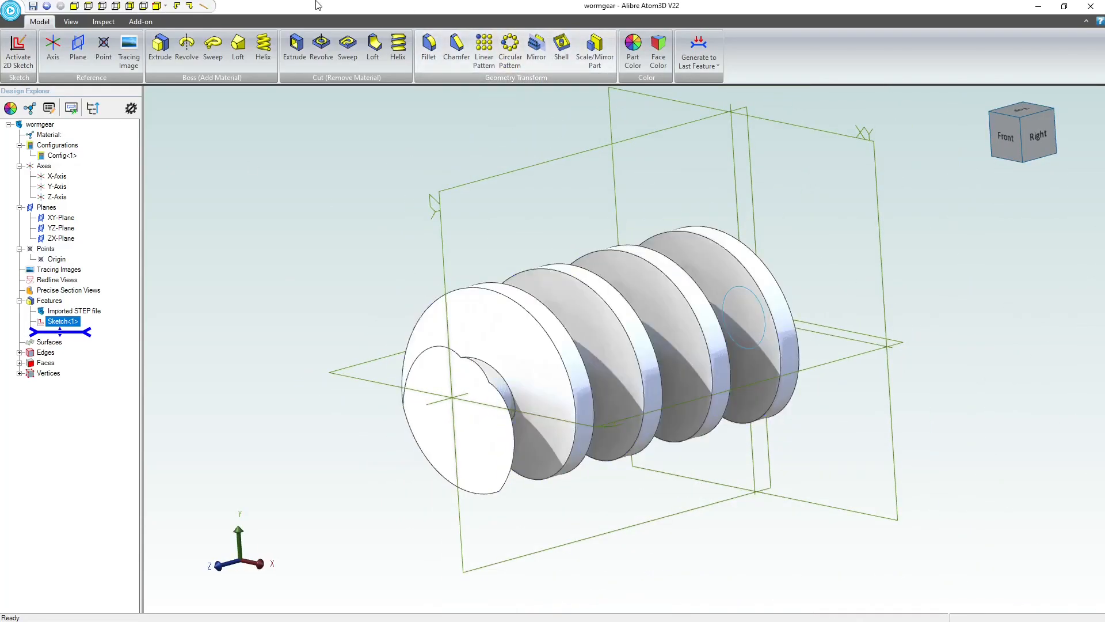
Extrude the circle as a Dual Depth boss, .75 in through the worm and 1.25 in the opposite way, to form the shaft
{"action": "left_click", "coordinate": [160, 49]}
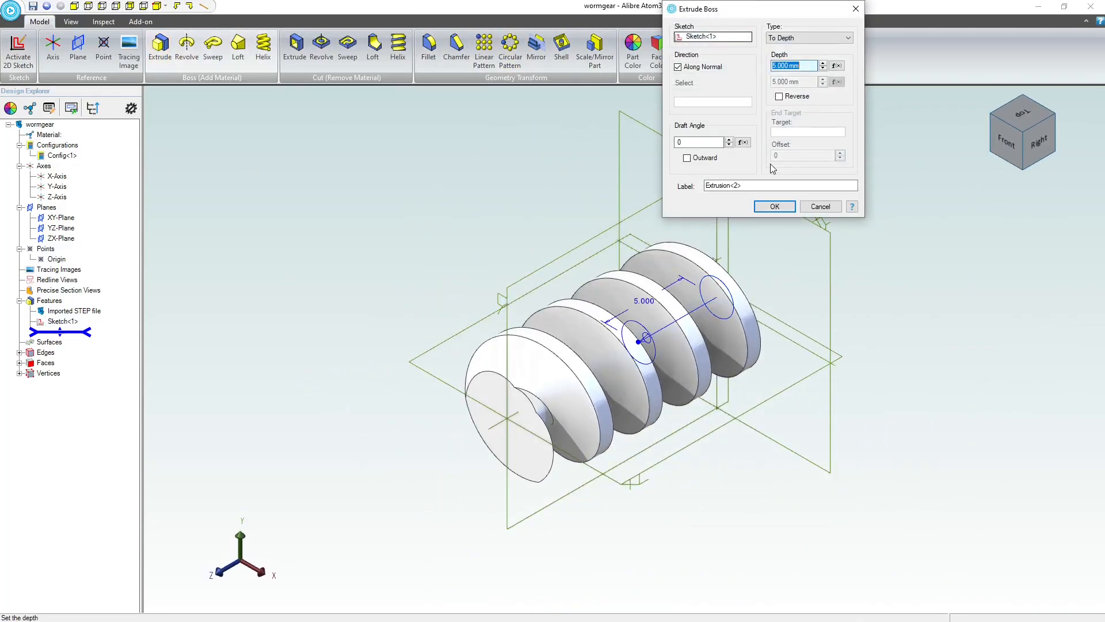
{"action": "left_click", "coordinate": [810, 40]}
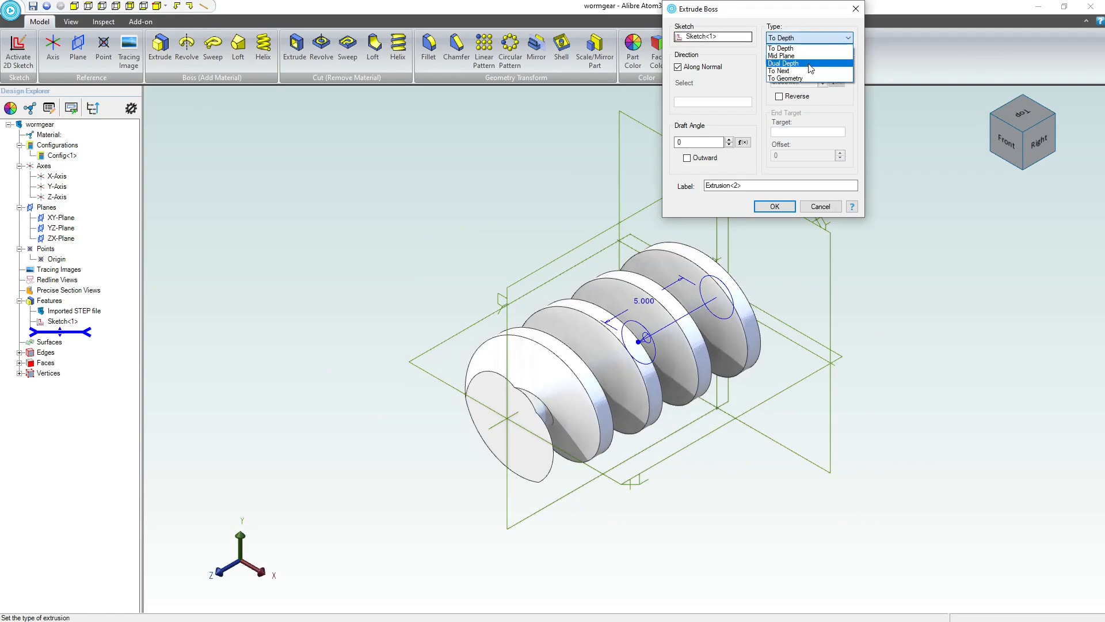
{"action": "left_click", "coordinate": [808, 63]}
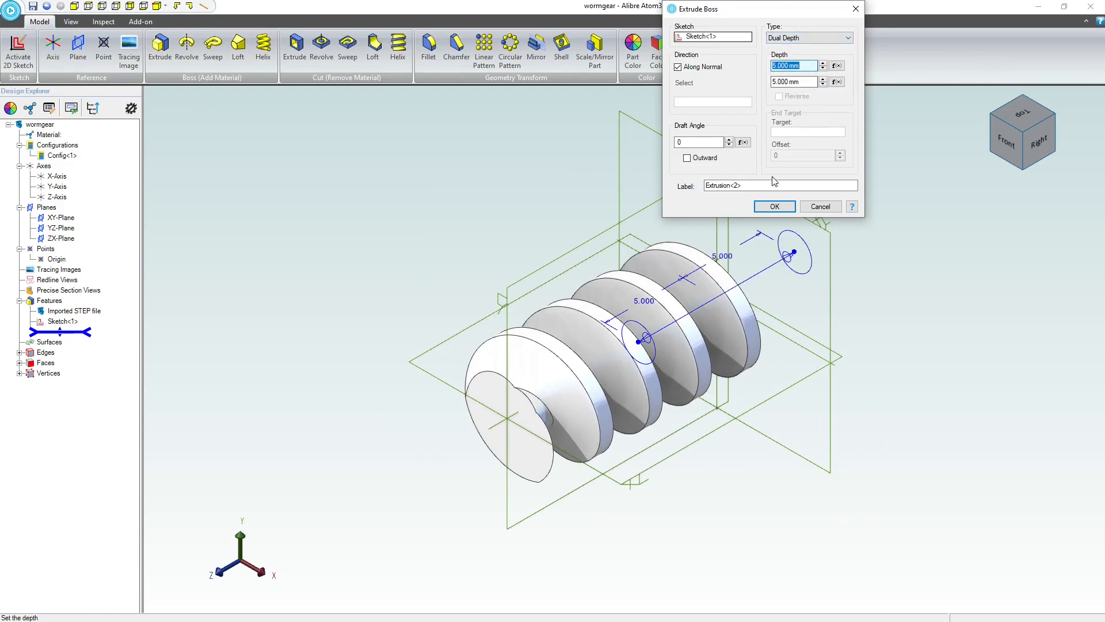
{"action": "left_click", "coordinate": [823, 65]}
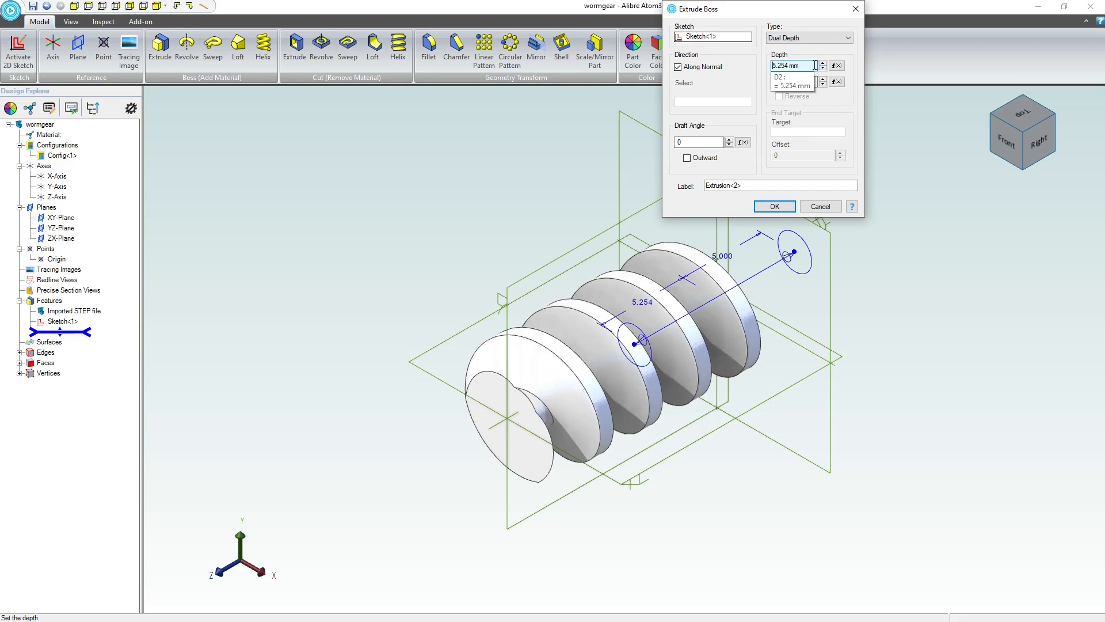
{"action": "key", "text": "BackSpace"}
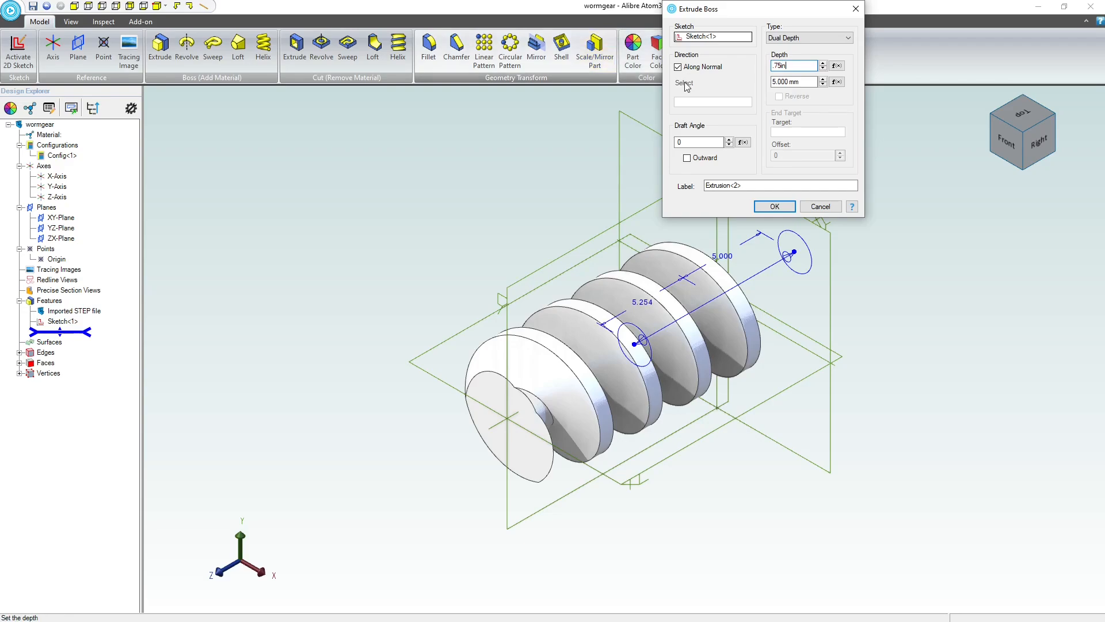
{"action": "key", "text": "Tab"}
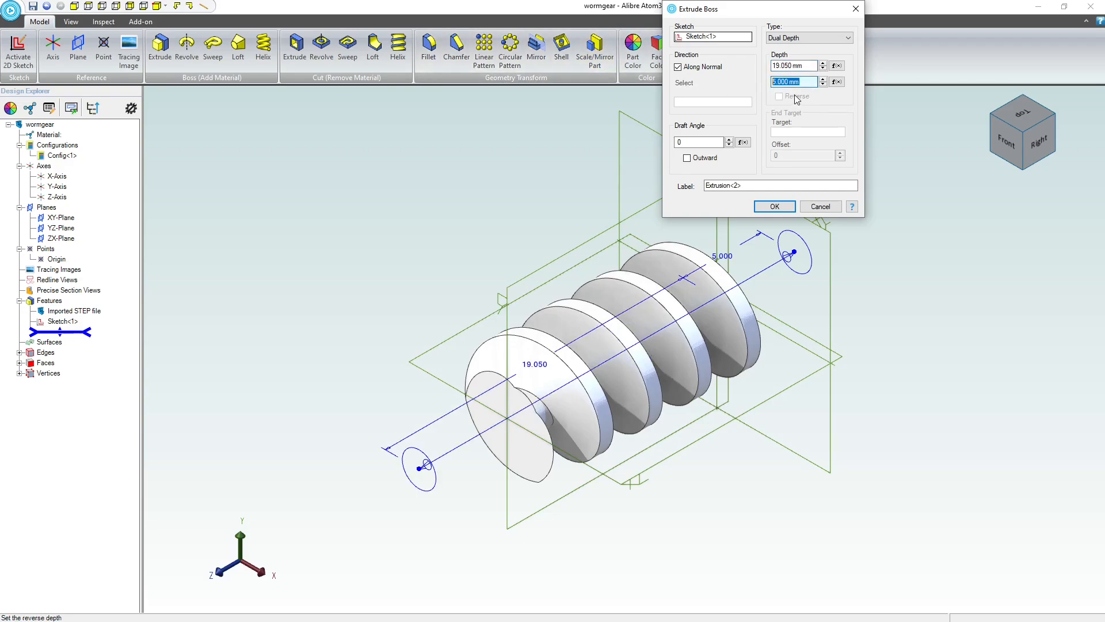
{"action": "type", "text": "1.25in"}
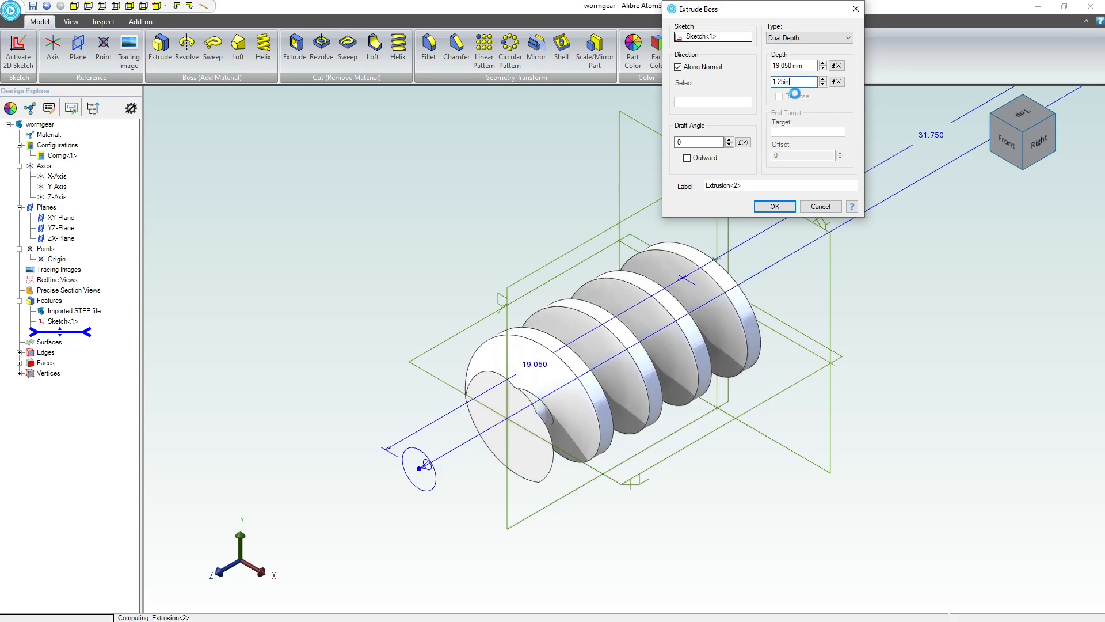
{"action": "key", "text": "Return"}
{"action": "scroll", "coordinate": [655, 169], "scroll_direction": "down", "scroll_amount": 3}
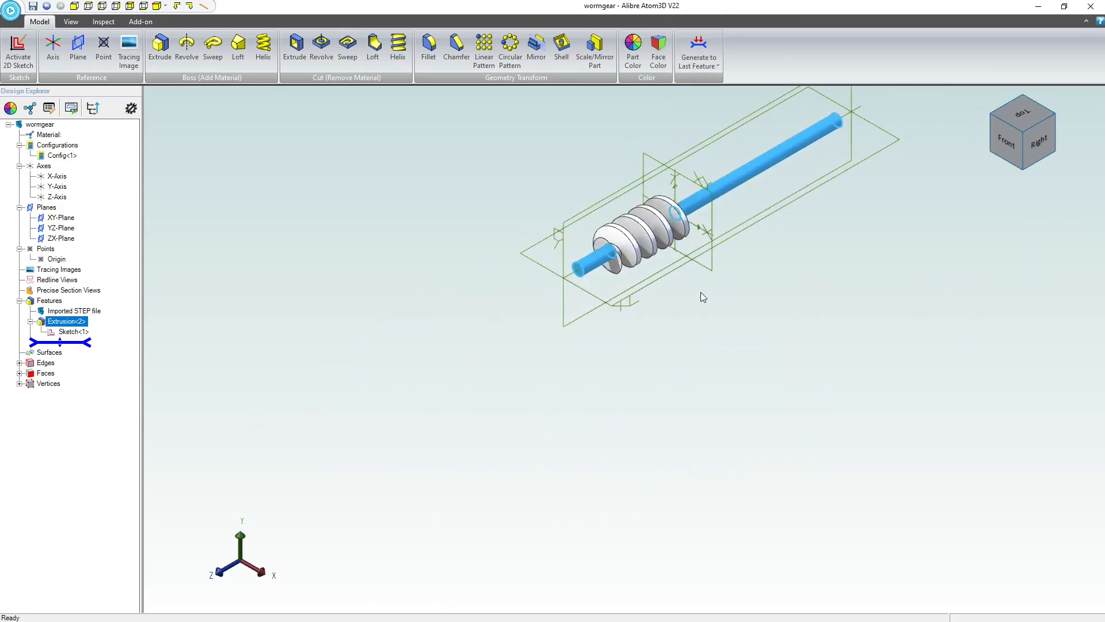
{"action": "scroll", "coordinate": [771, 147], "scroll_direction": "up", "scroll_amount": 2}
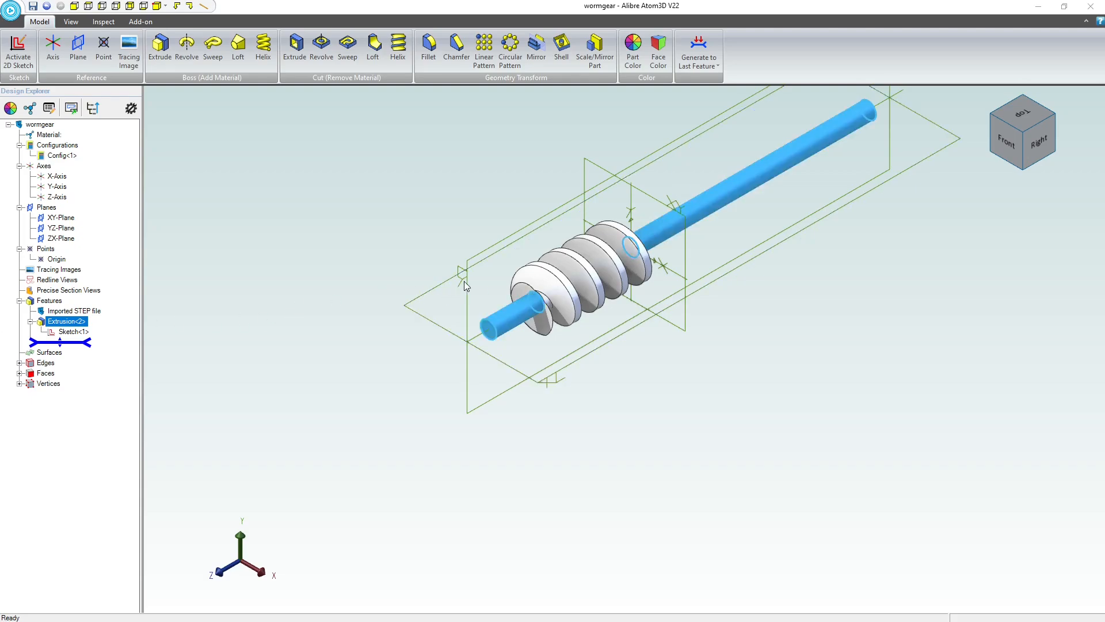
Sketch a rectangle on the YZ-Plane from the shaft axis down past the lower edge of the shaft's short end
{"action": "left_click", "coordinate": [474, 257]}
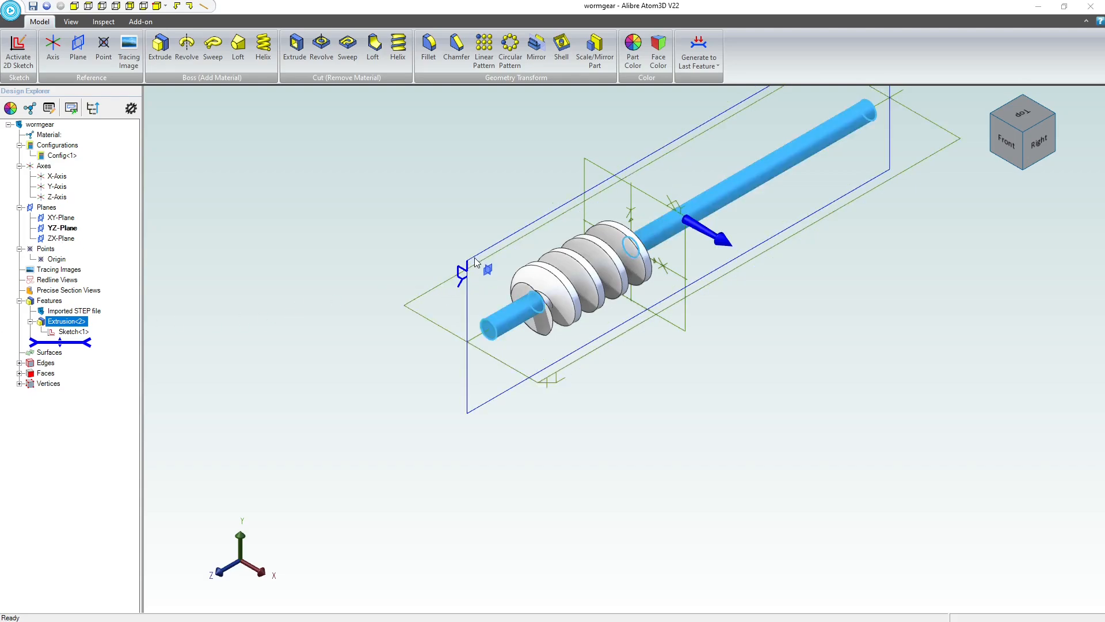
{"action": "left_click", "coordinate": [17, 51]}
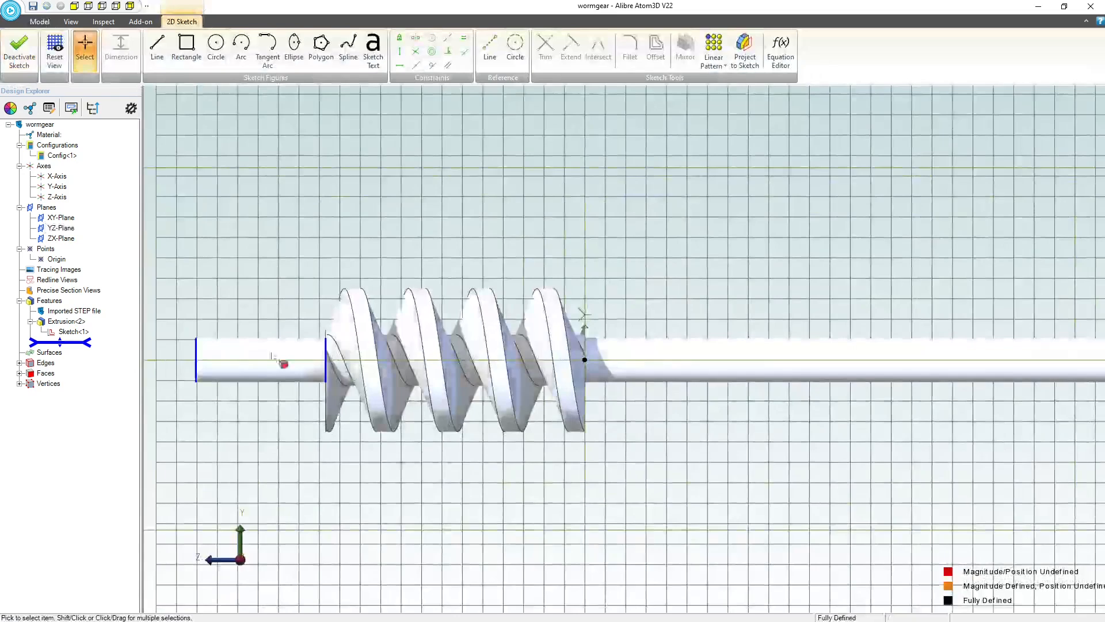
{"action": "middle_click_drag", "start_coordinate": [281, 363], "coordinate": [468, 335]}
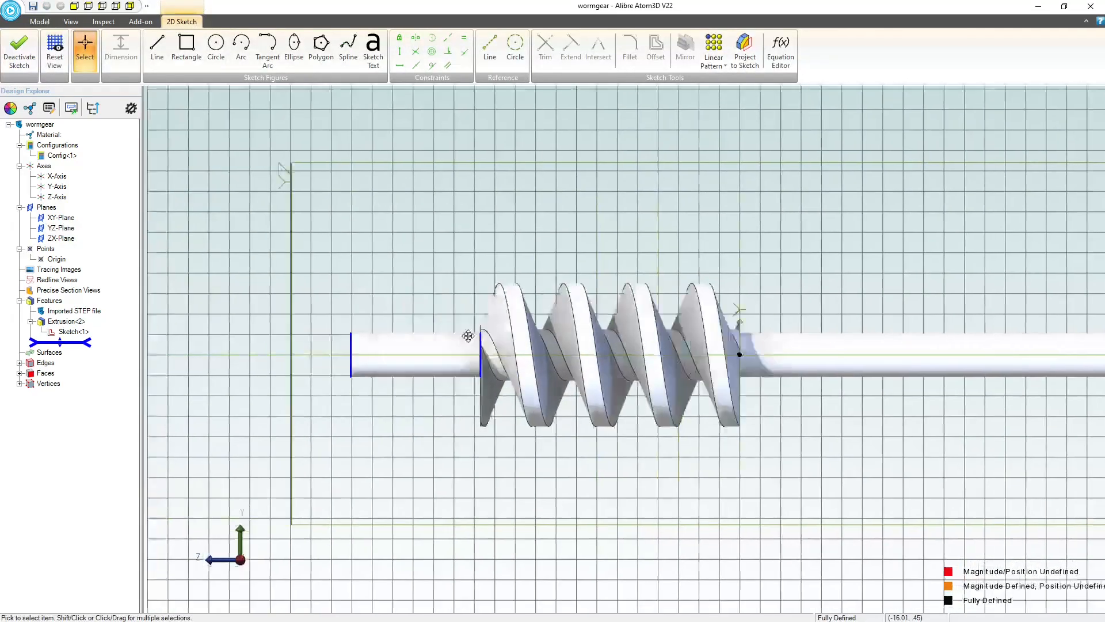
{"action": "scroll", "coordinate": [468, 336], "scroll_direction": "up", "scroll_amount": 1}
{"action": "left_click", "coordinate": [186, 46]}
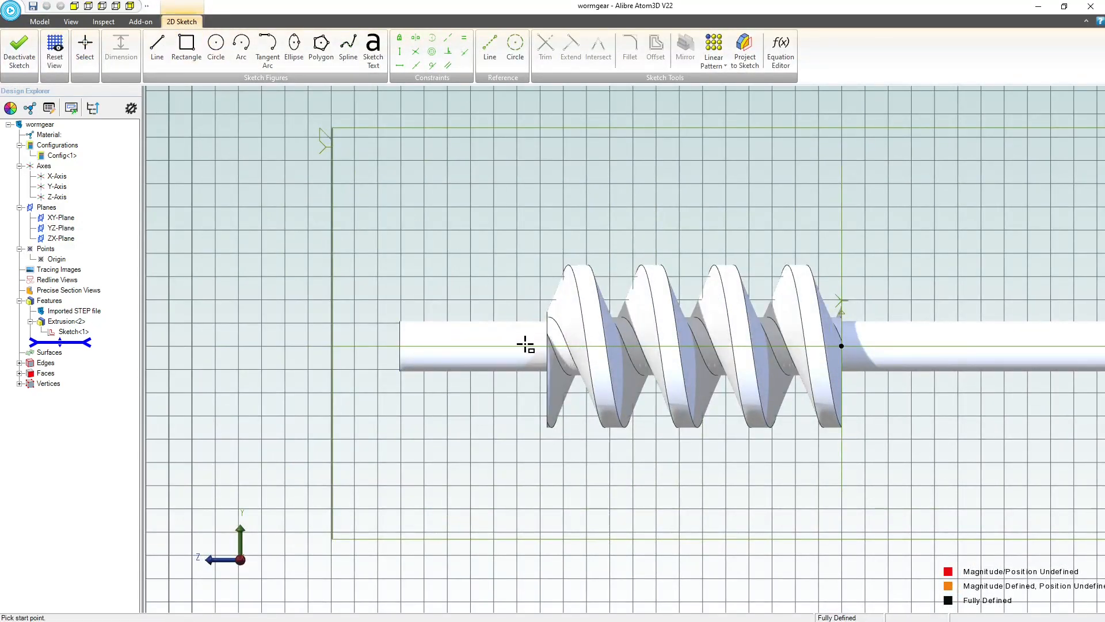
{"action": "left_click", "coordinate": [525, 345]}
{"action": "left_click", "coordinate": [441, 378]}
{"action": "scroll", "coordinate": [545, 357], "scroll_direction": "up", "scroll_amount": 2}
{"action": "key", "text": "Escape"}
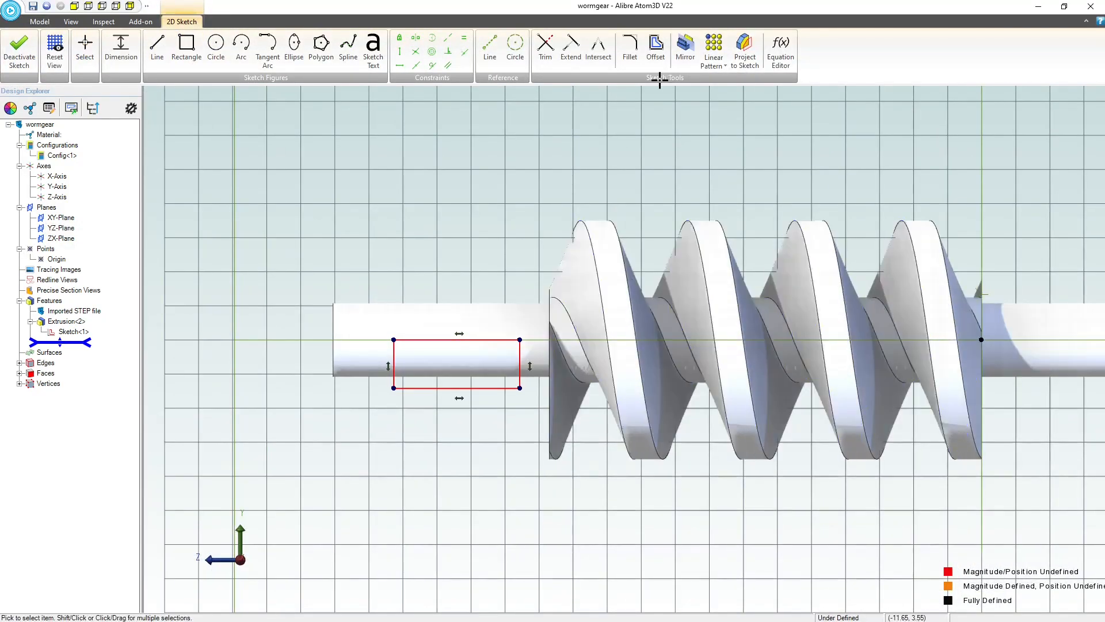
Project the worm's end edge beside the short shaft end into the sketch as a reference figure
{"action": "left_click", "coordinate": [745, 49]}
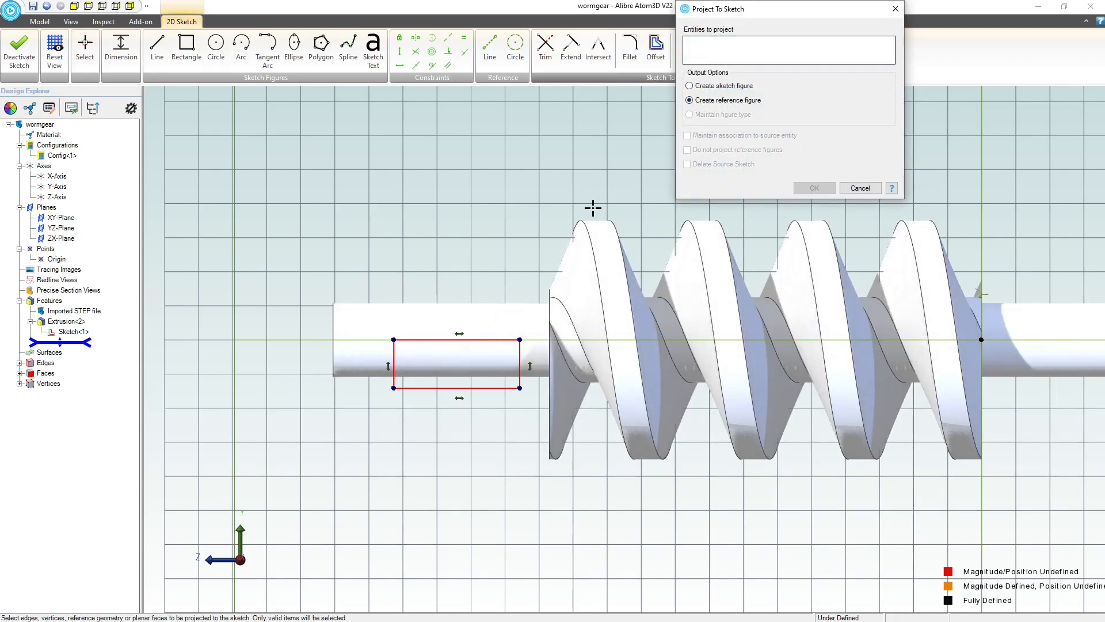
{"action": "left_click", "coordinate": [551, 377]}
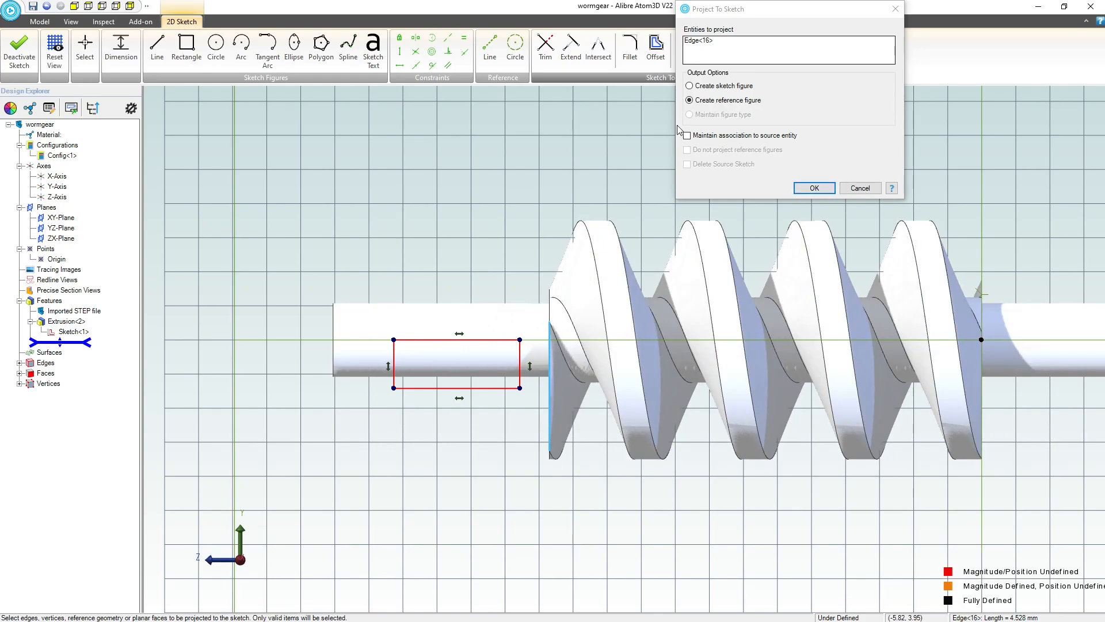
{"action": "left_click", "coordinate": [811, 188]}
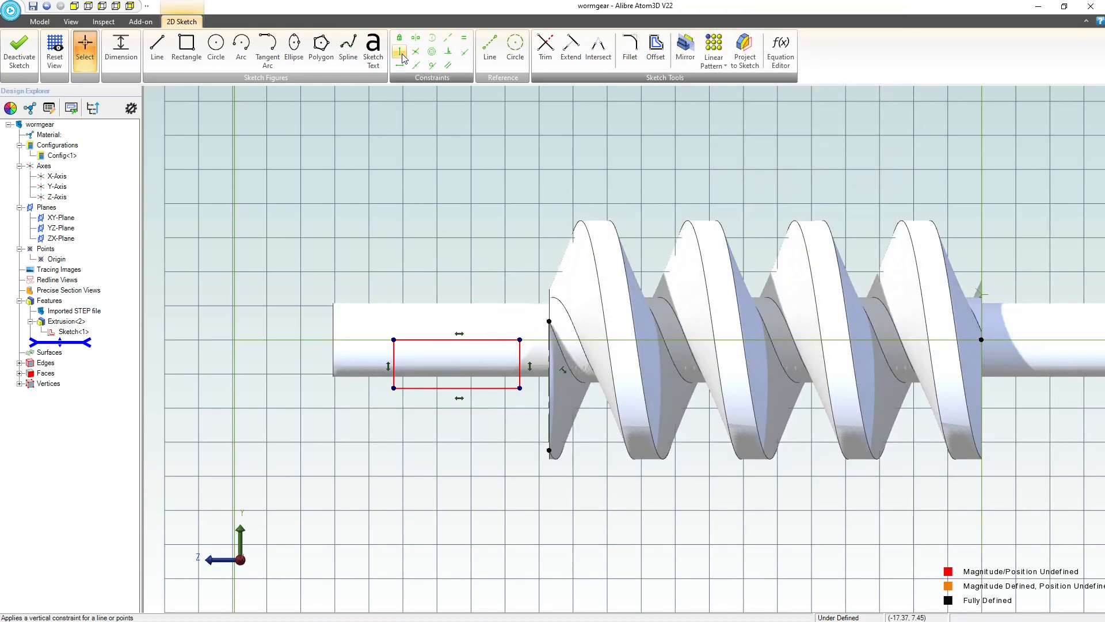
Constrain the rectangle's upper corner nearest the worm vertically to the projected reference line and horizontally to the origin
{"action": "left_click", "coordinate": [400, 52]}
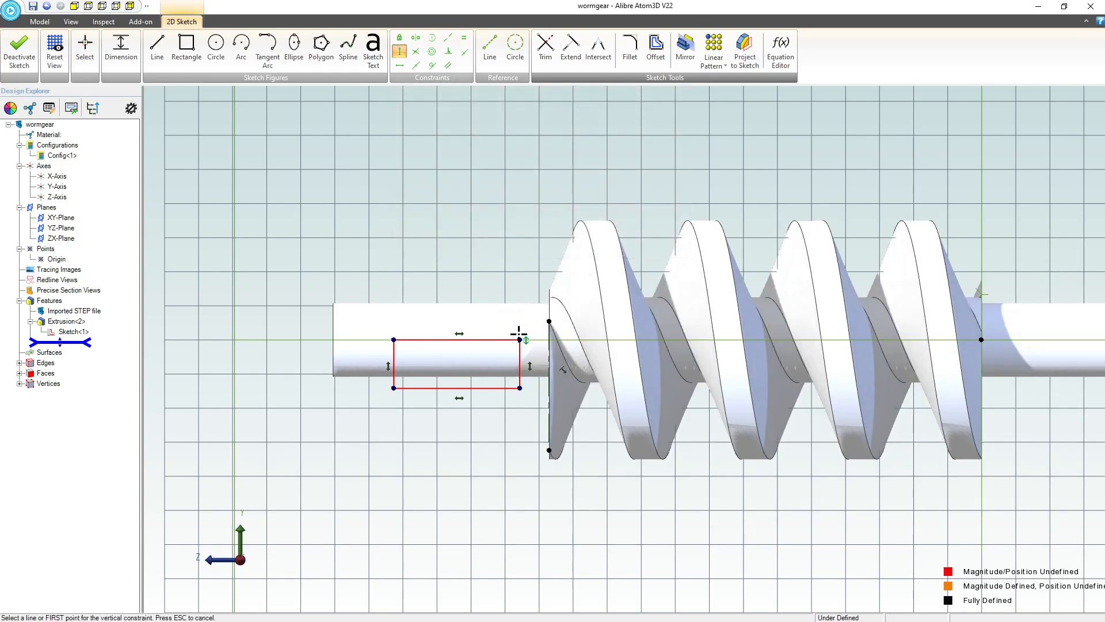
{"action": "left_click", "coordinate": [548, 335]}
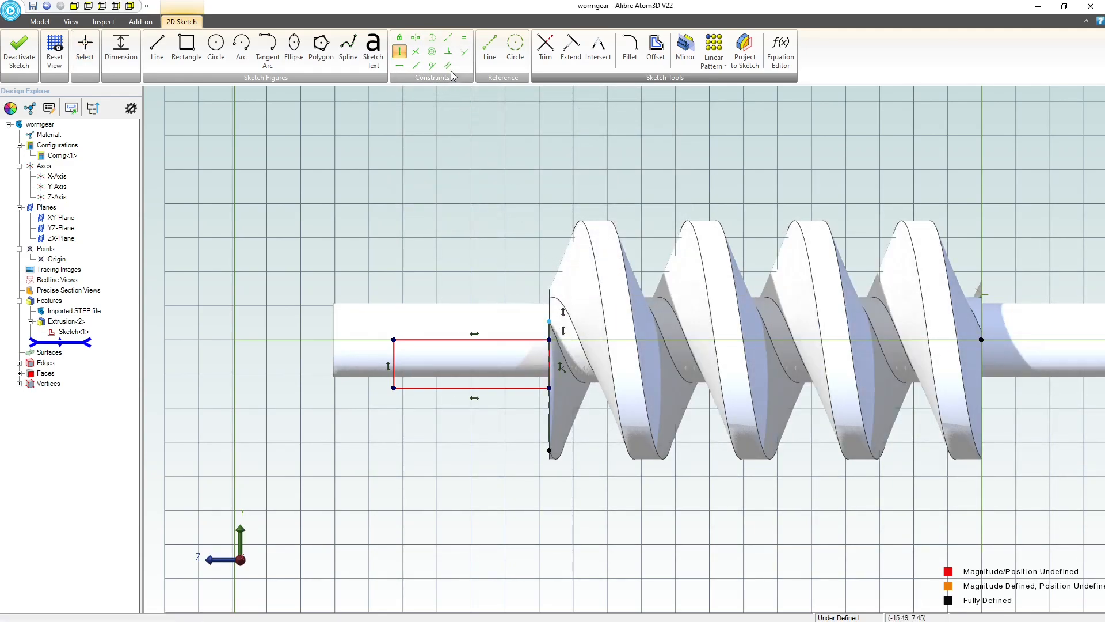
{"action": "left_click", "coordinate": [400, 65]}
{"action": "left_click", "coordinate": [549, 340]}
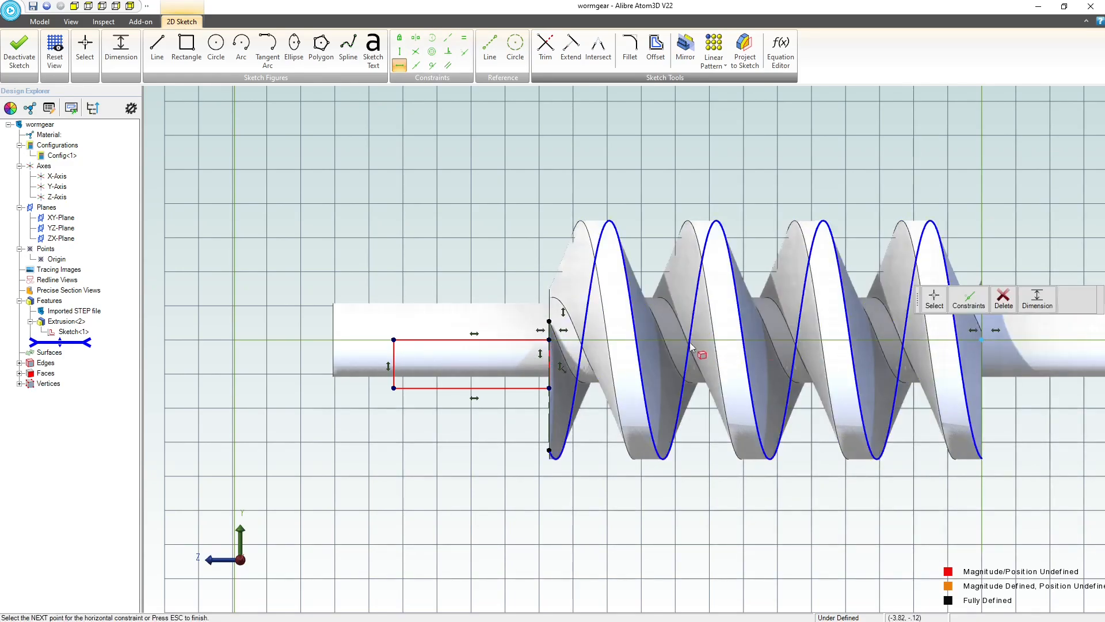
{"action": "left_click", "coordinate": [982, 340]}
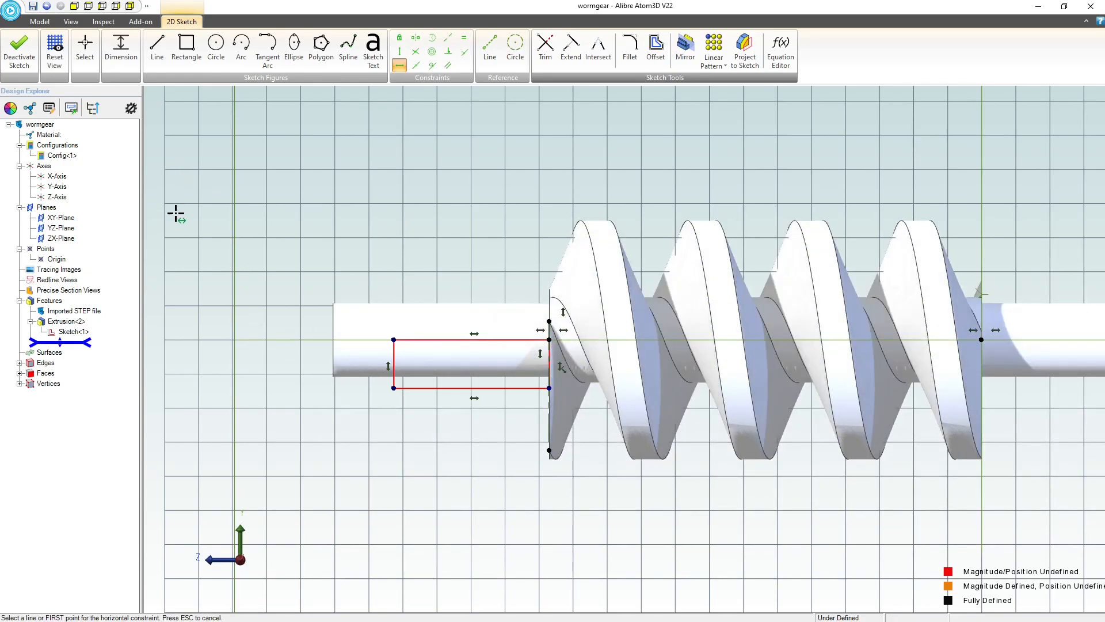
Dimension the rectangle's upper edge along the shaft axis to .116 in
{"action": "left_click", "coordinate": [120, 55]}
{"action": "left_click", "coordinate": [471, 343]}
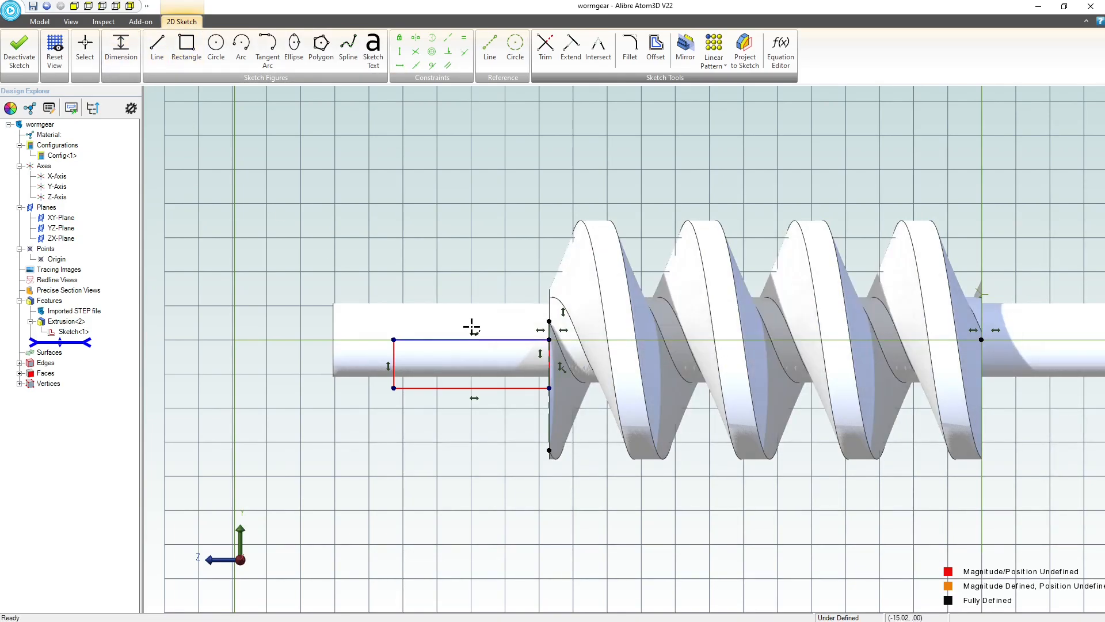
{"action": "left_click", "coordinate": [475, 272]}
{"action": "type", "text": ".116"}
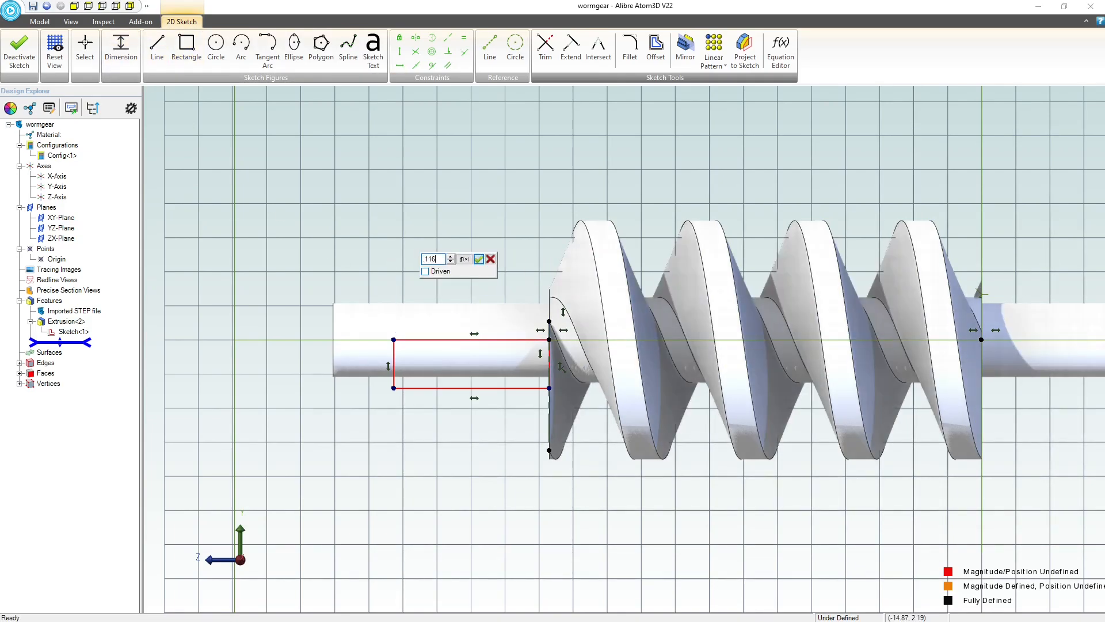
{"action": "key", "text": "Return"}
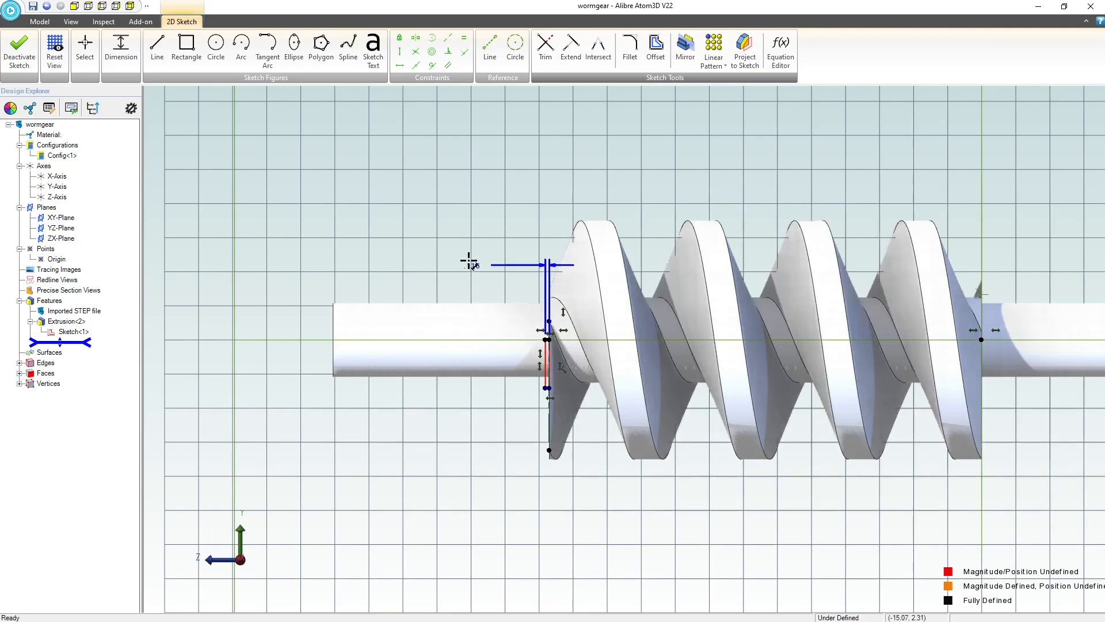
{"action": "double_click", "coordinate": [469, 266]}
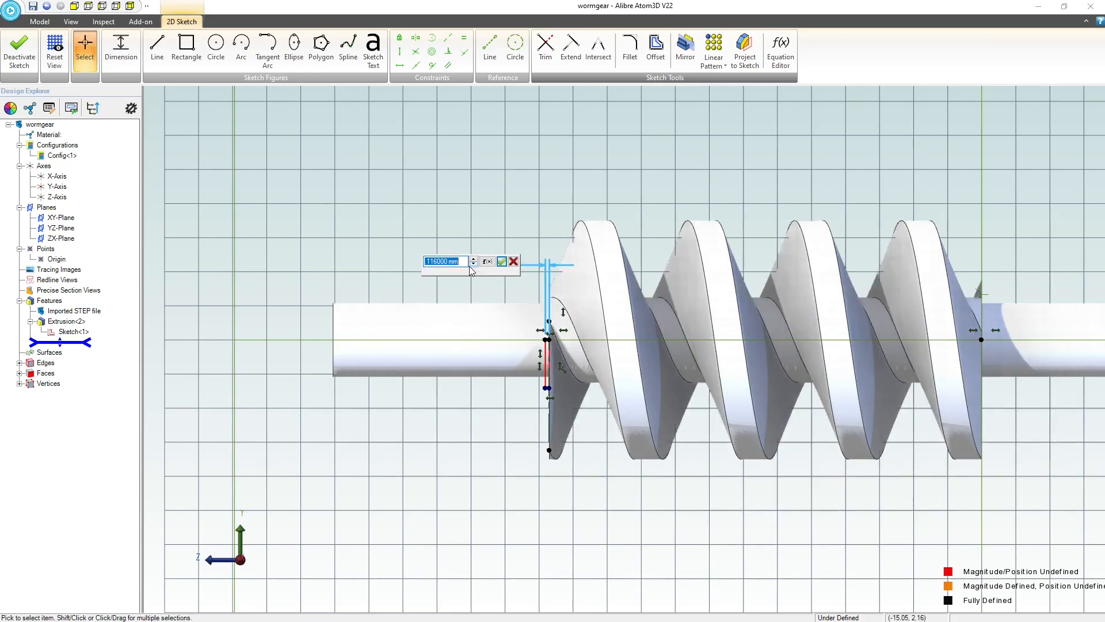
{"action": "type", "text": "in"}
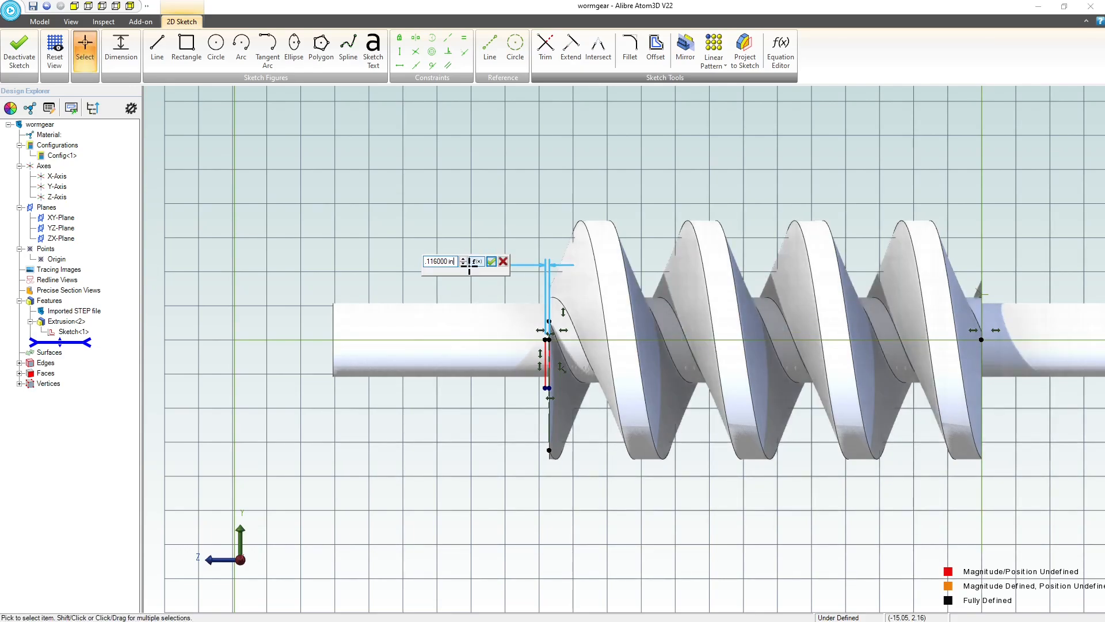
Dimension the collar rectangle beside the worm to 0.116 in long and 0.065 in high
{"action": "key", "text": "Return"}
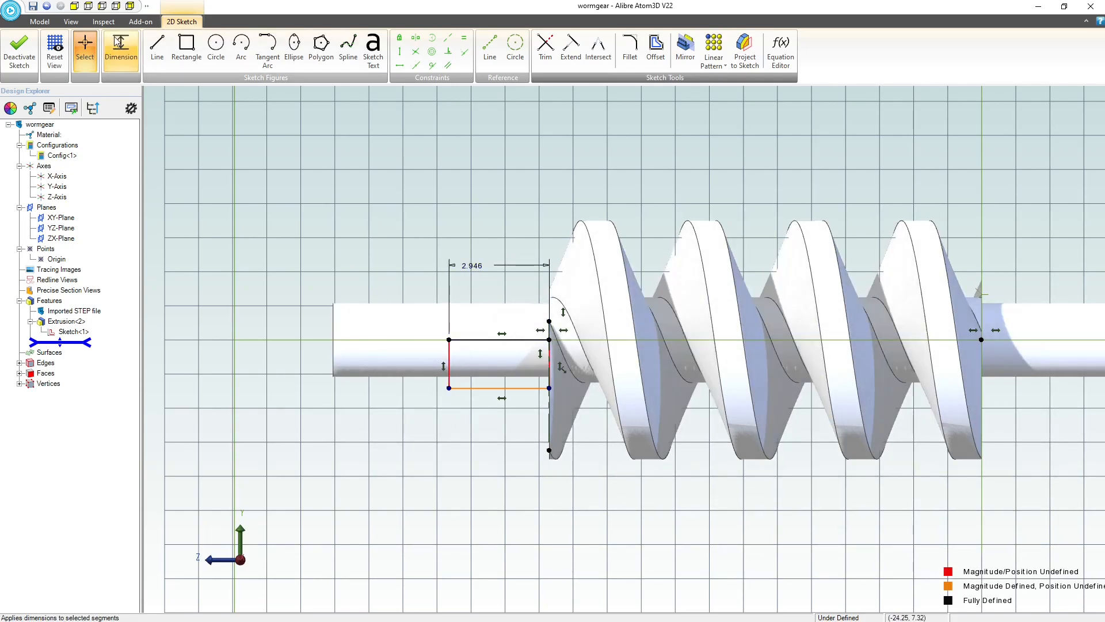
{"action": "double_click", "coordinate": [449, 358]}
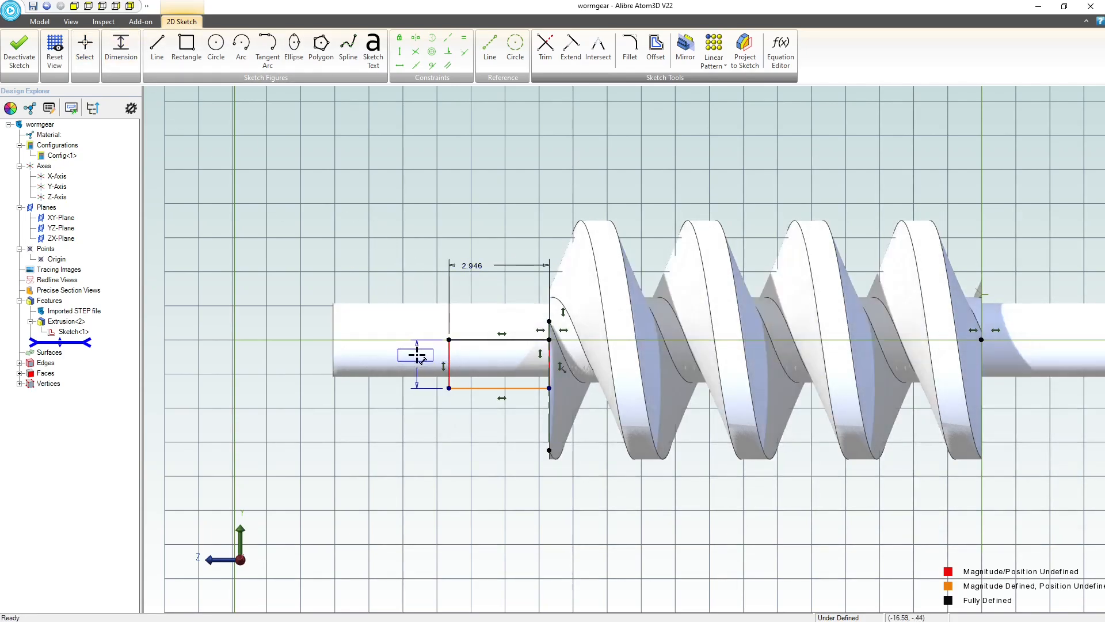
{"action": "type", "text": ".0"}
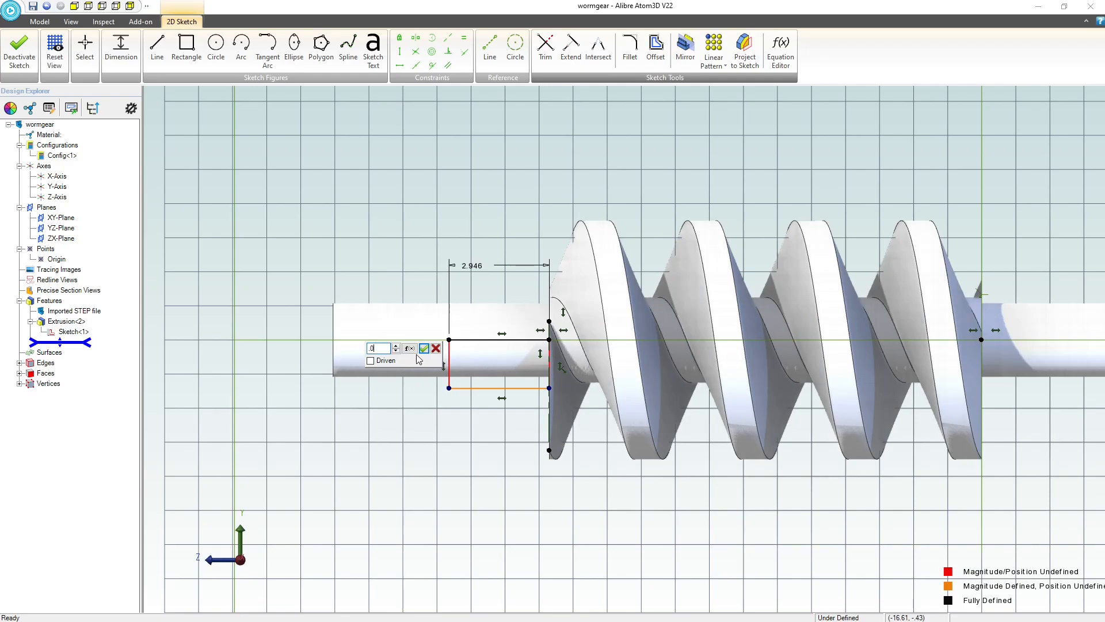
{"action": "type", "text": "65"}
{"action": "key", "text": "Return"}
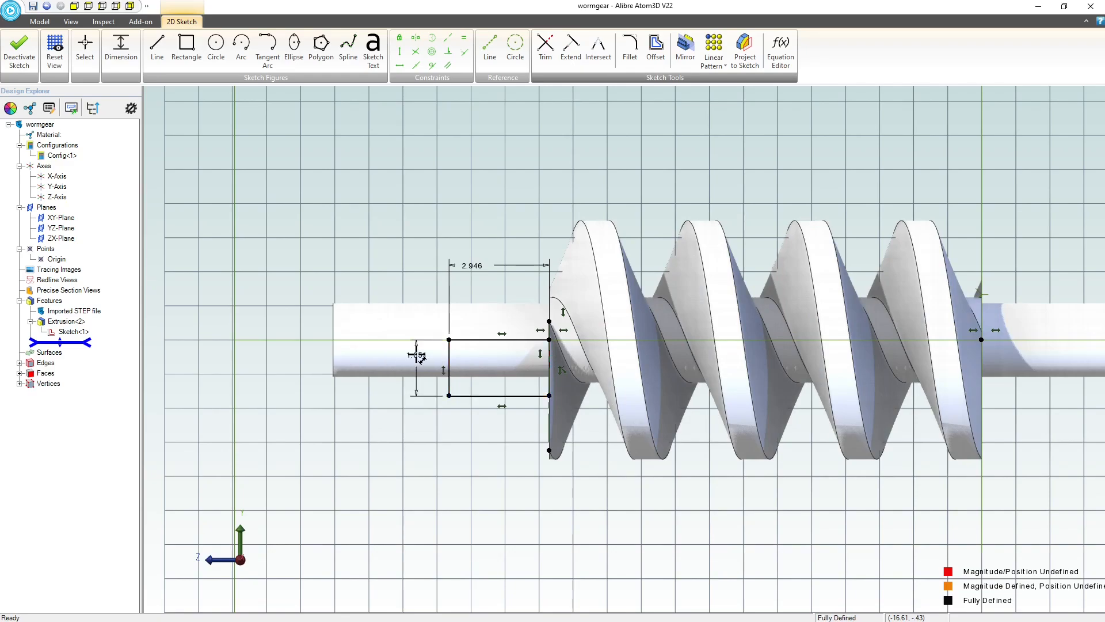
Finish the rectangle sketch and revolve it 360° about the Z-Axis as a boss to form the collar
{"action": "left_click", "coordinate": [19, 51]}
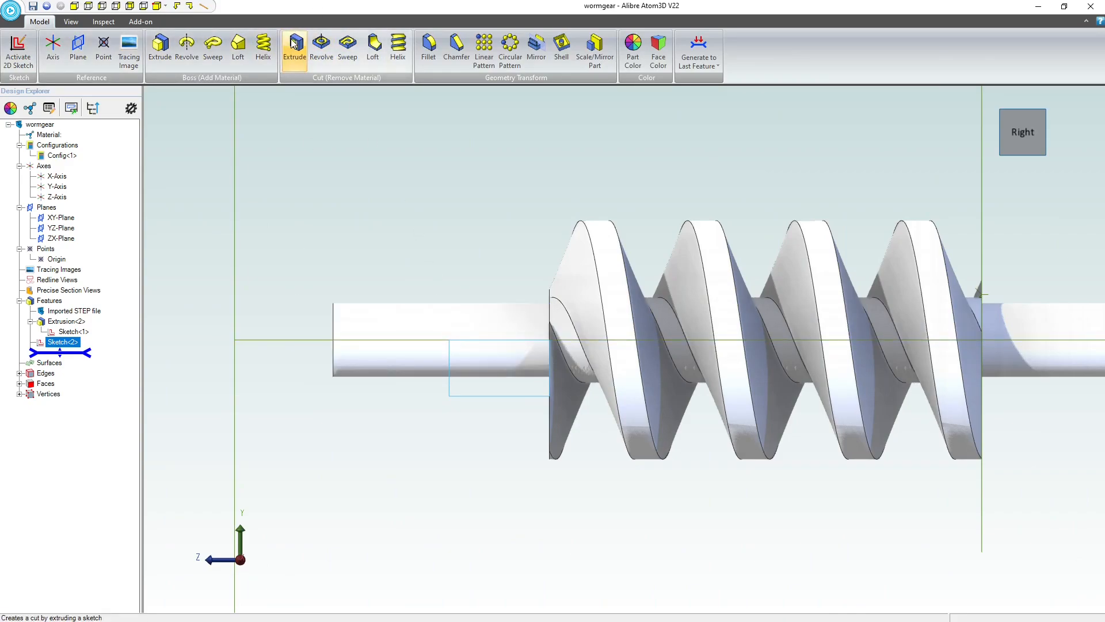
{"action": "left_click", "coordinate": [192, 46]}
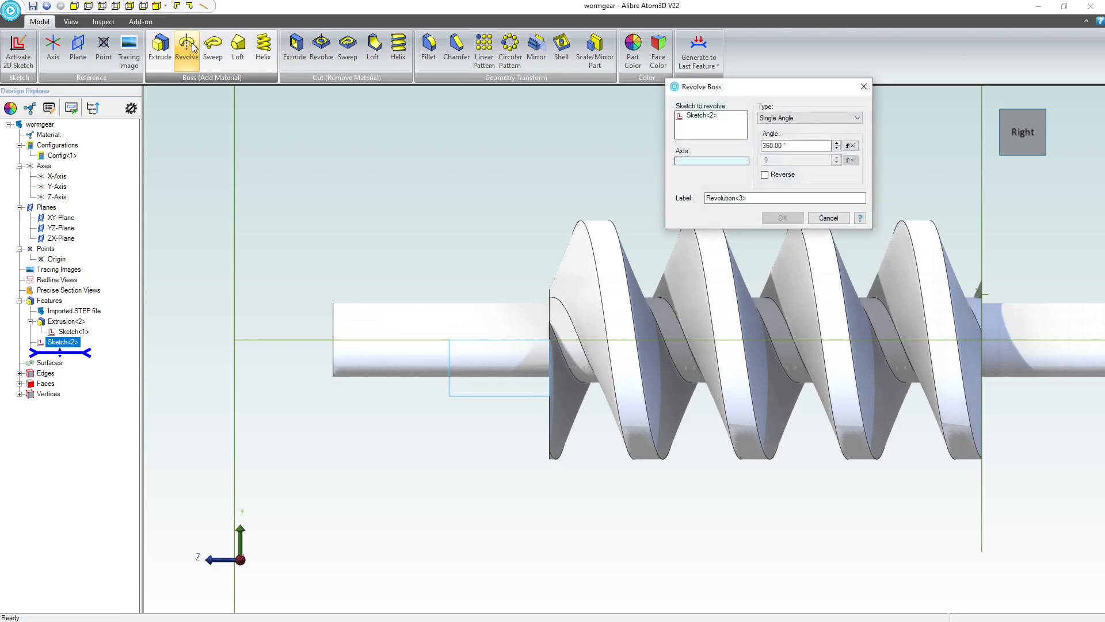
{"action": "left_click", "coordinate": [291, 340]}
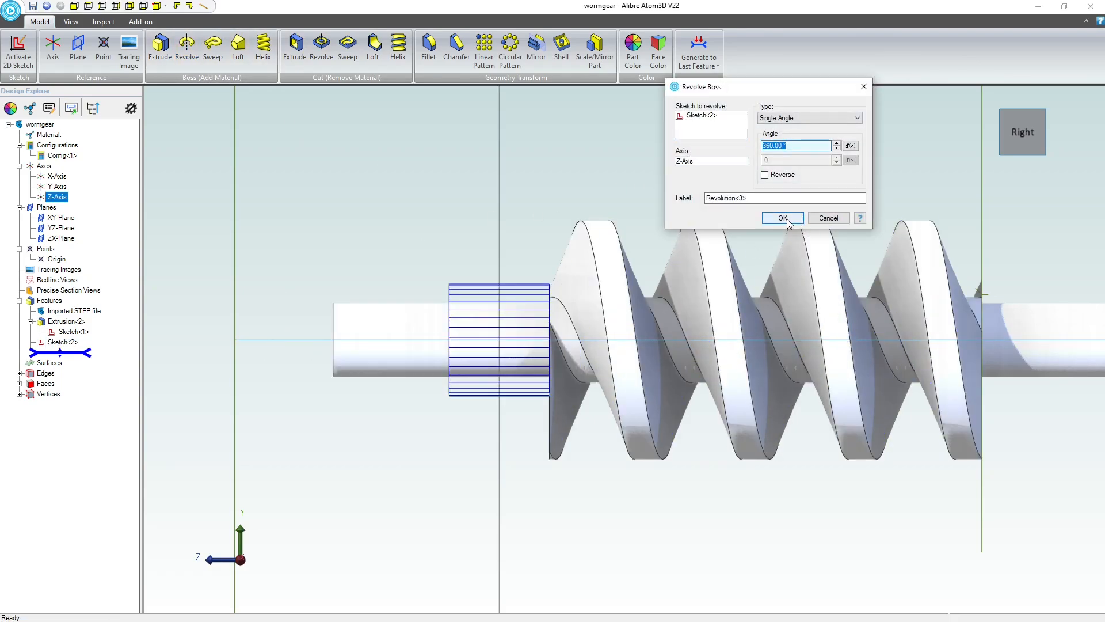
{"action": "left_click", "coordinate": [785, 220]}
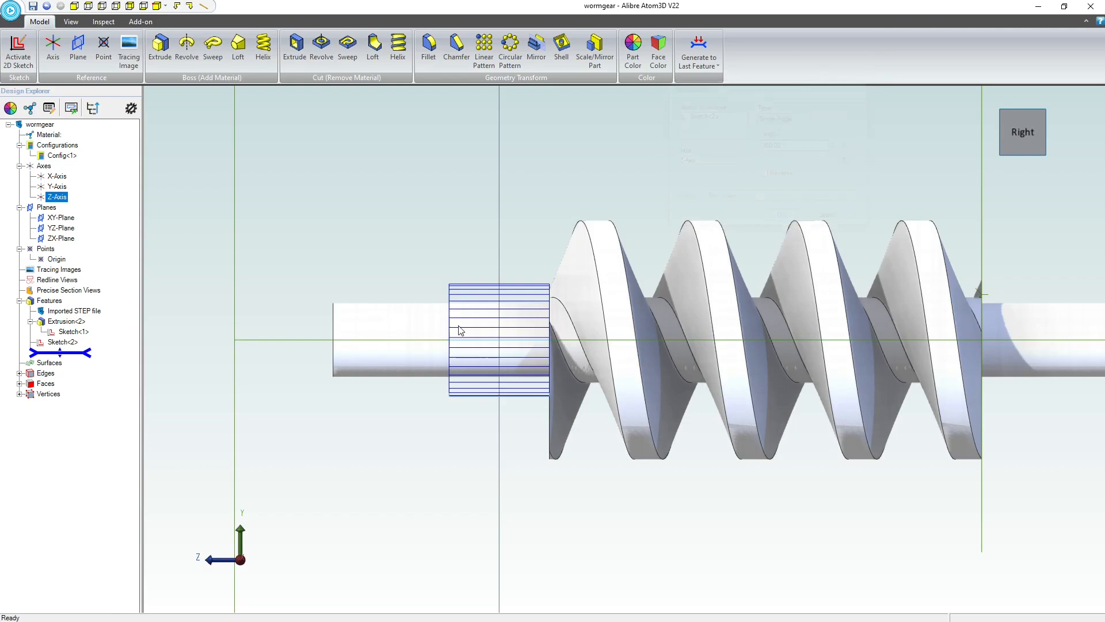
{"action": "left_click", "coordinate": [318, 340]}
Start a new 2D sketch on the ZX-Plane, working at the free end of the long shaft
{"action": "mouse_move", "coordinate": [482, 345]}
{"action": "middle_mouse_down"}
{"action": "mouse_move", "coordinate": [506, 358]}
{"action": "mouse_move", "coordinate": [502, 391]}
{"action": "mouse_move", "coordinate": [497, 361]}
{"action": "middle_mouse_up"}
{"action": "scroll", "coordinate": [496, 361], "scroll_direction": "down", "scroll_amount": 5}
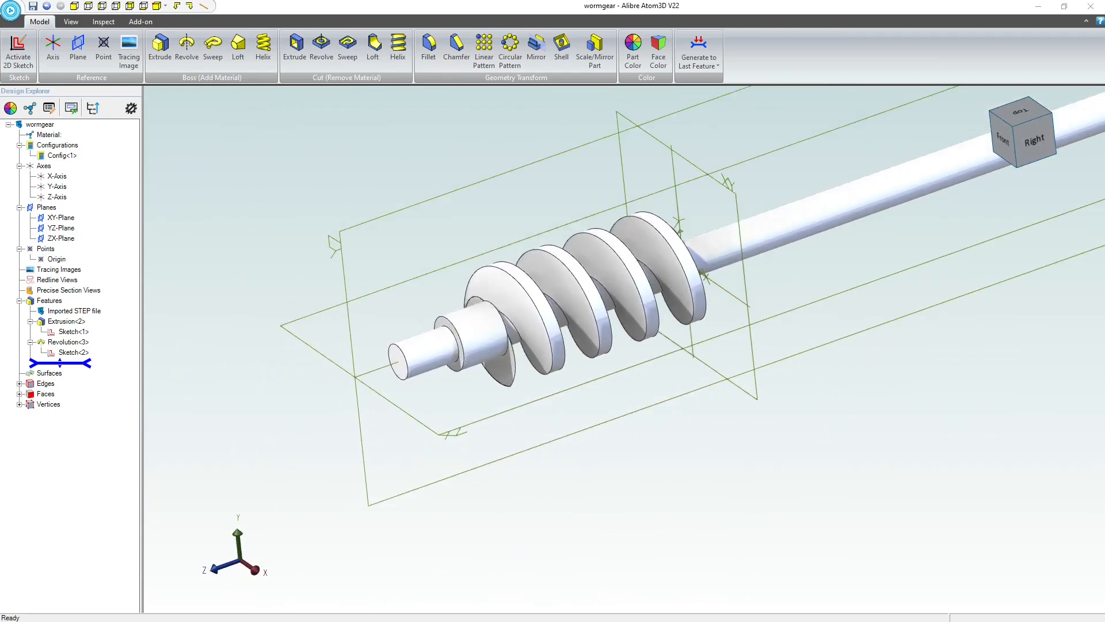
{"action": "scroll", "coordinate": [380, 452], "scroll_direction": "down", "scroll_amount": 3}
{"action": "left_click", "coordinate": [895, 260]}
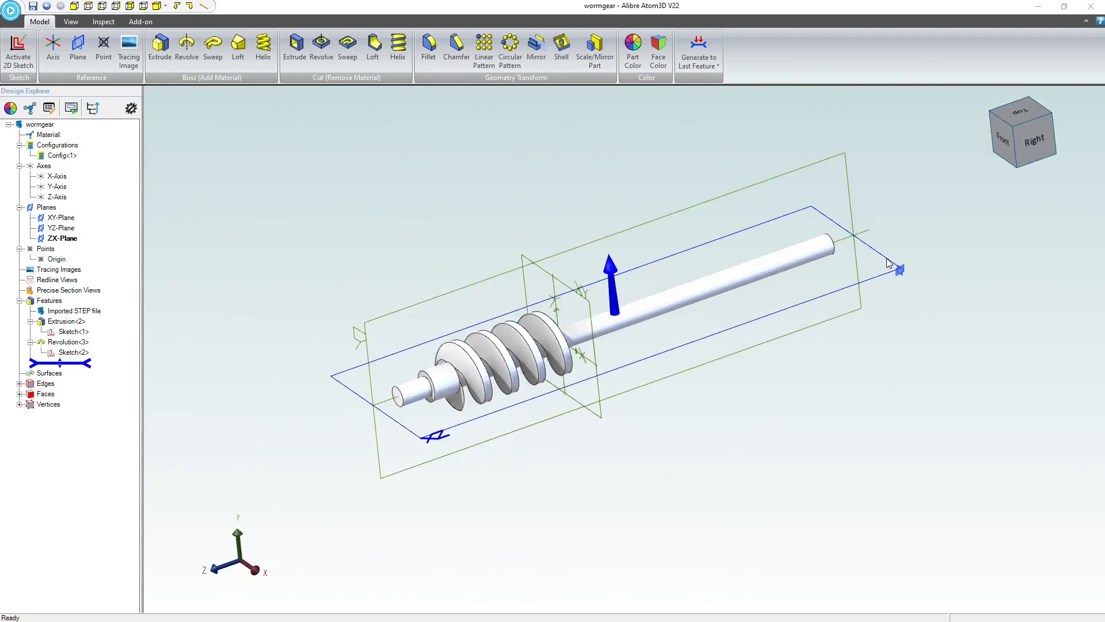
{"action": "left_click", "coordinate": [19, 51]}
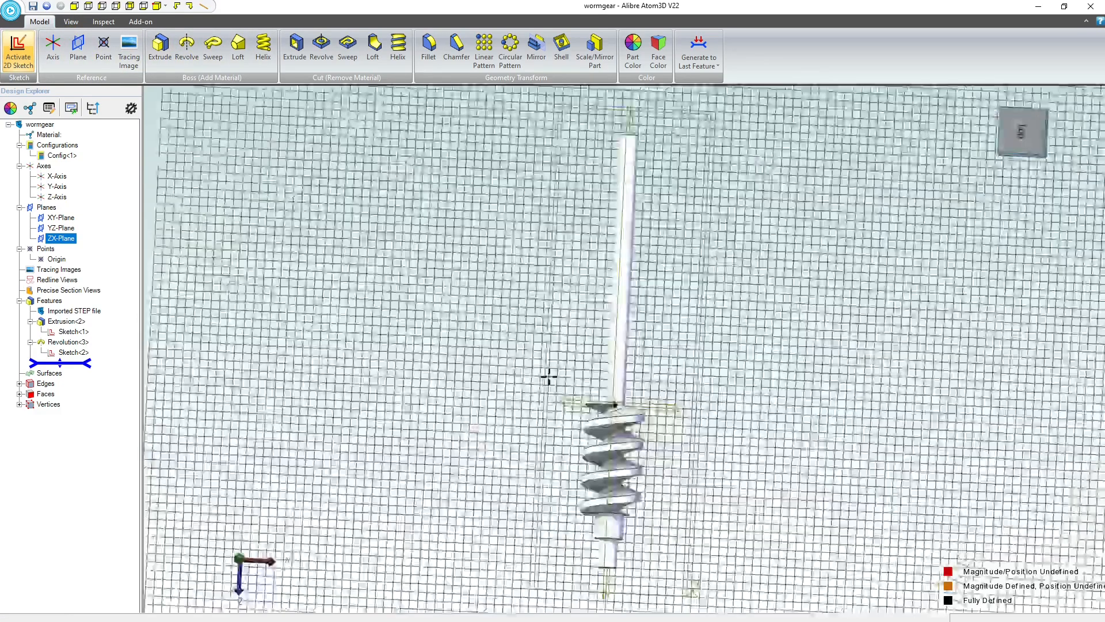
{"action": "scroll", "coordinate": [602, 209], "scroll_direction": "up", "scroll_amount": 4}
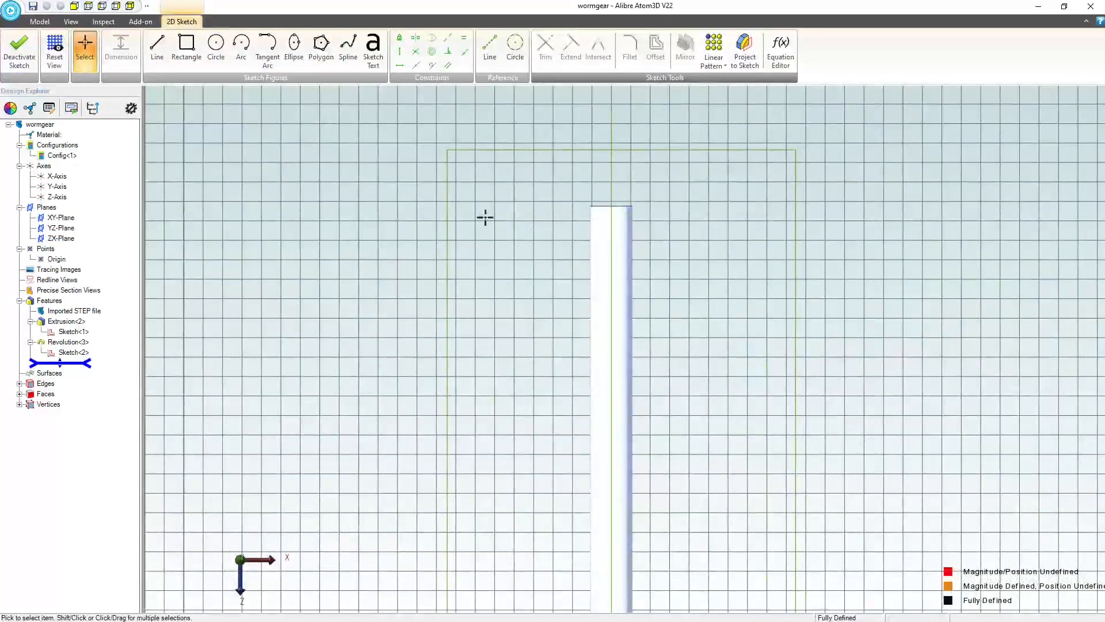
Sketch a slanted line reaching about 10.4 mm out from the shaft axis, continued by a vertical line past the shaft's end
{"action": "left_click", "coordinate": [157, 49]}
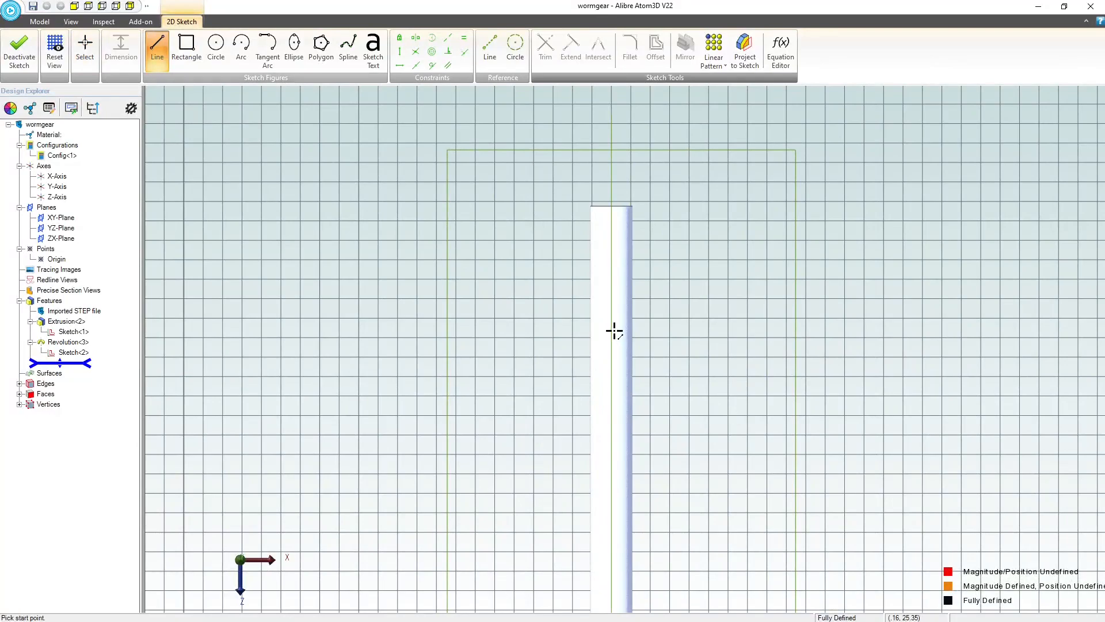
{"action": "left_click", "coordinate": [612, 330]}
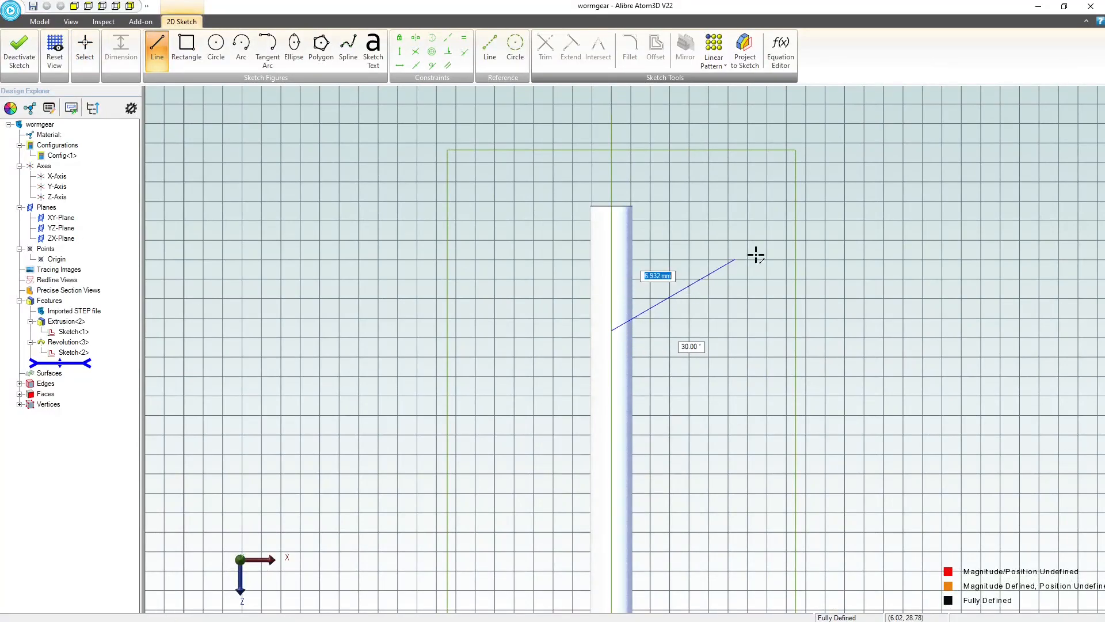
{"action": "left_click", "coordinate": [813, 294]}
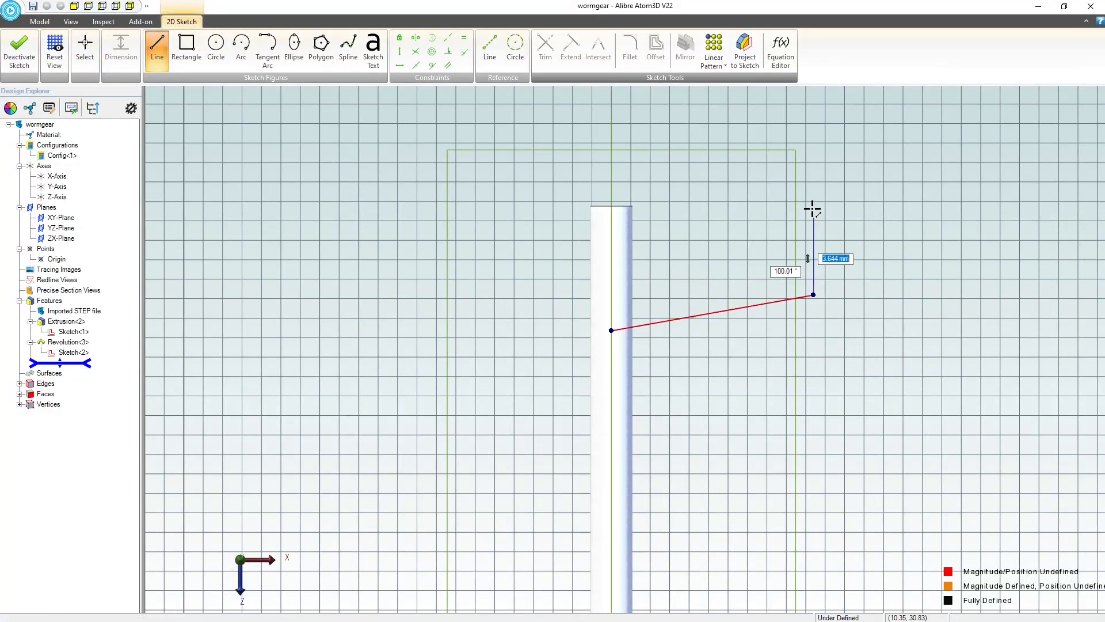
{"action": "left_click", "coordinate": [813, 166]}
{"action": "key", "text": "Escape"}
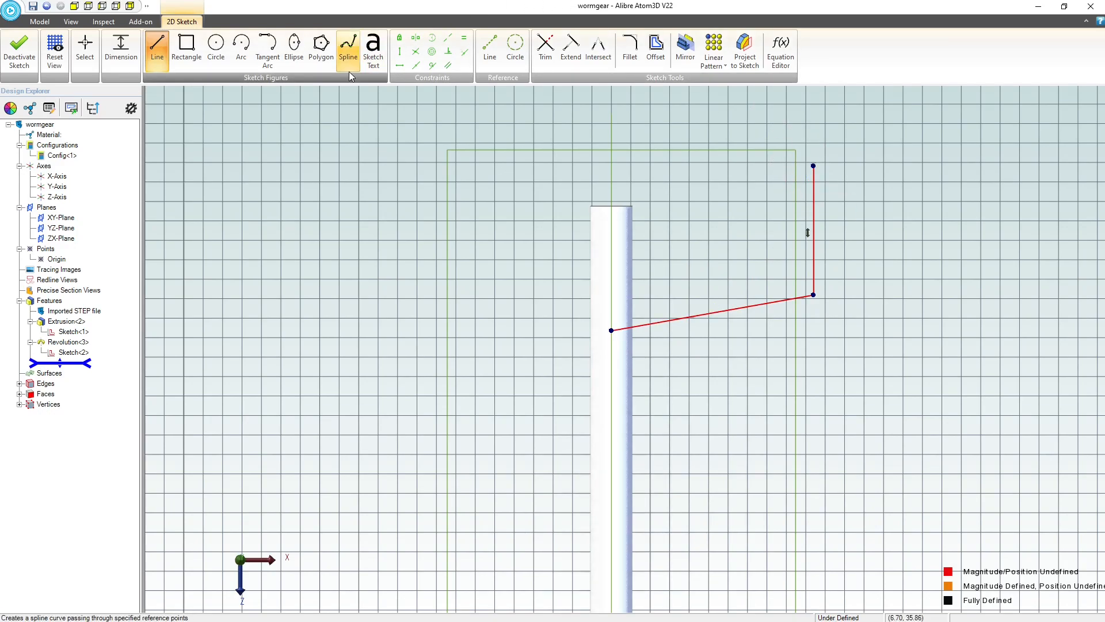
{"action": "left_click", "coordinate": [241, 46]}
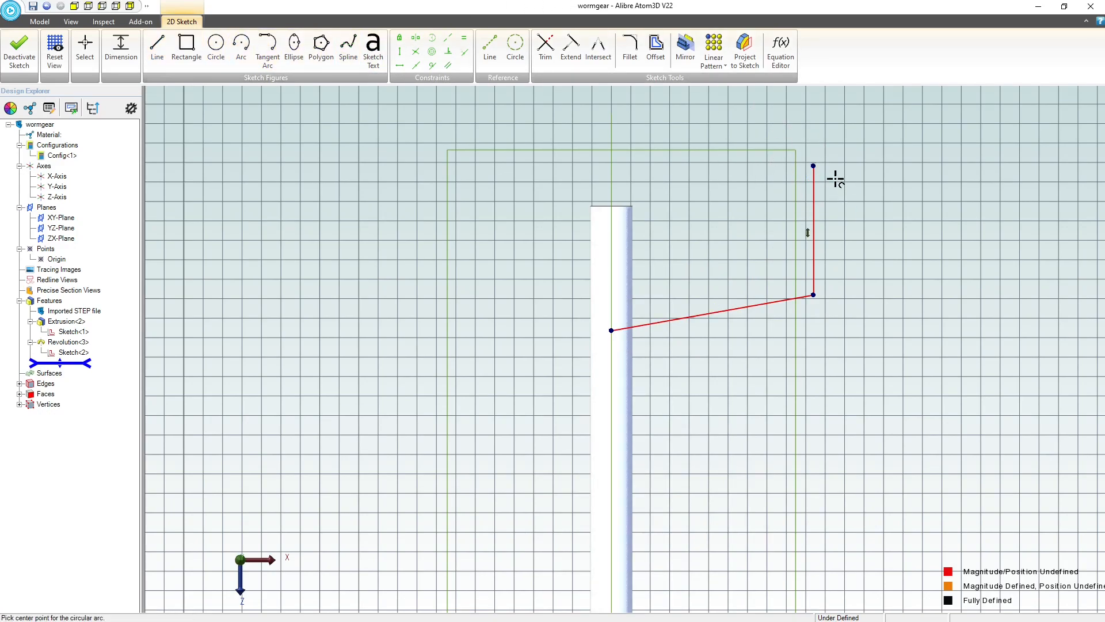
{"action": "left_click", "coordinate": [814, 230]}
{"action": "key", "text": "Escape"}
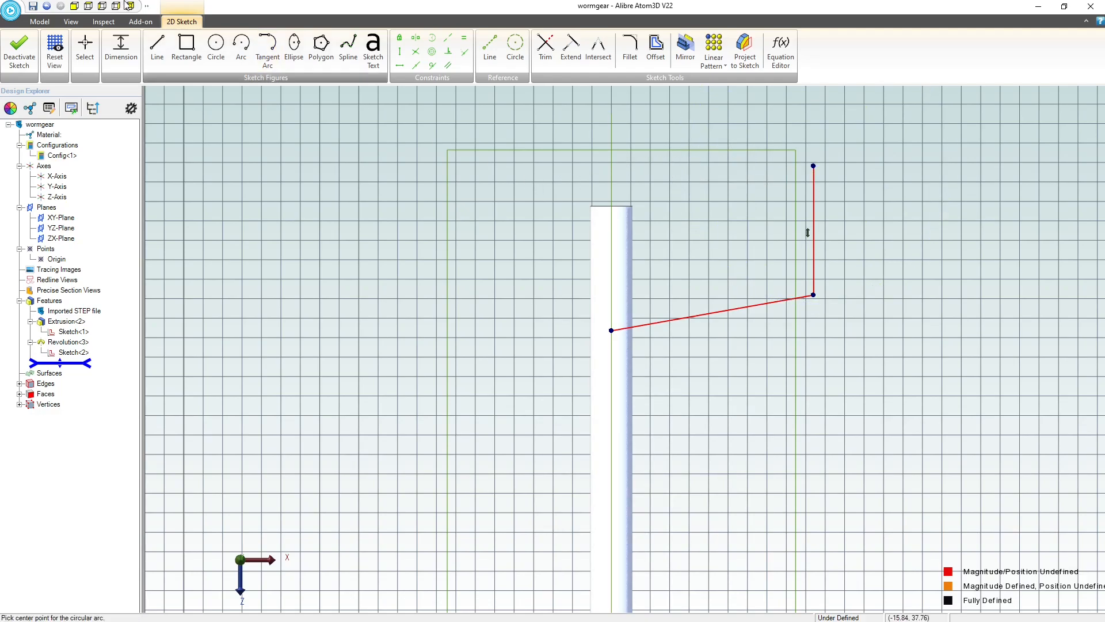
Draw an arc of about 15.6 mm radius centred on the shaft axis, from the vertical line's free end across to the opposite side
{"action": "left_click", "coordinate": [240, 46]}
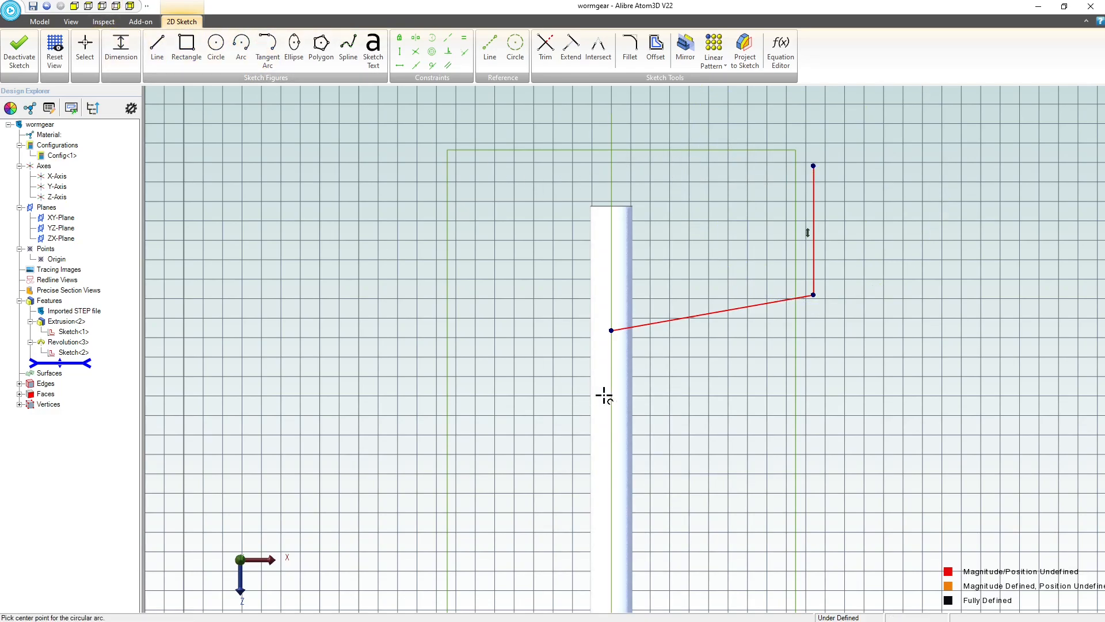
{"action": "left_click", "coordinate": [612, 390]}
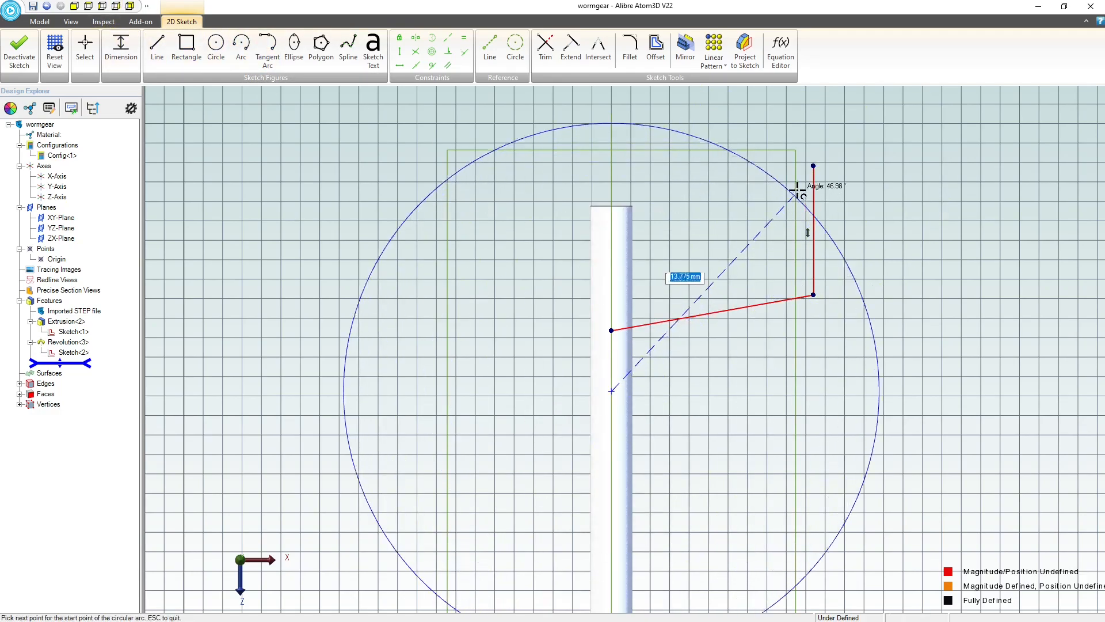
{"action": "left_click", "coordinate": [813, 165]}
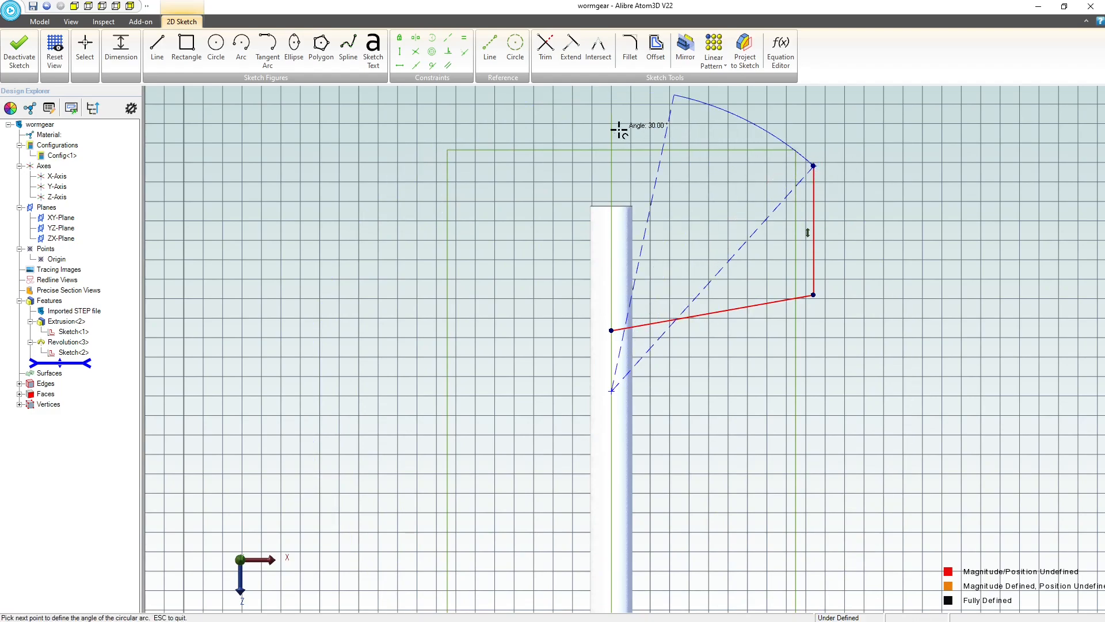
{"action": "left_click", "coordinate": [410, 165]}
{"action": "key", "text": "Escape"}
Apply a horizontal constraint between the arc's two endpoints
{"action": "left_click", "coordinate": [399, 65]}
{"action": "left_click", "coordinate": [409, 165]}
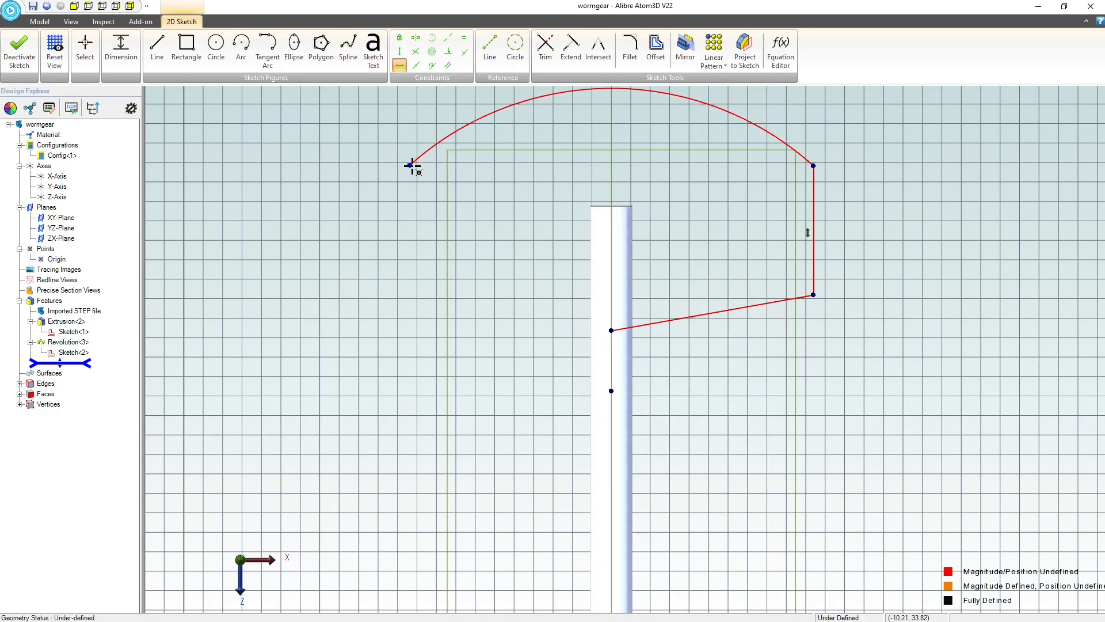
{"action": "left_click", "coordinate": [813, 165]}
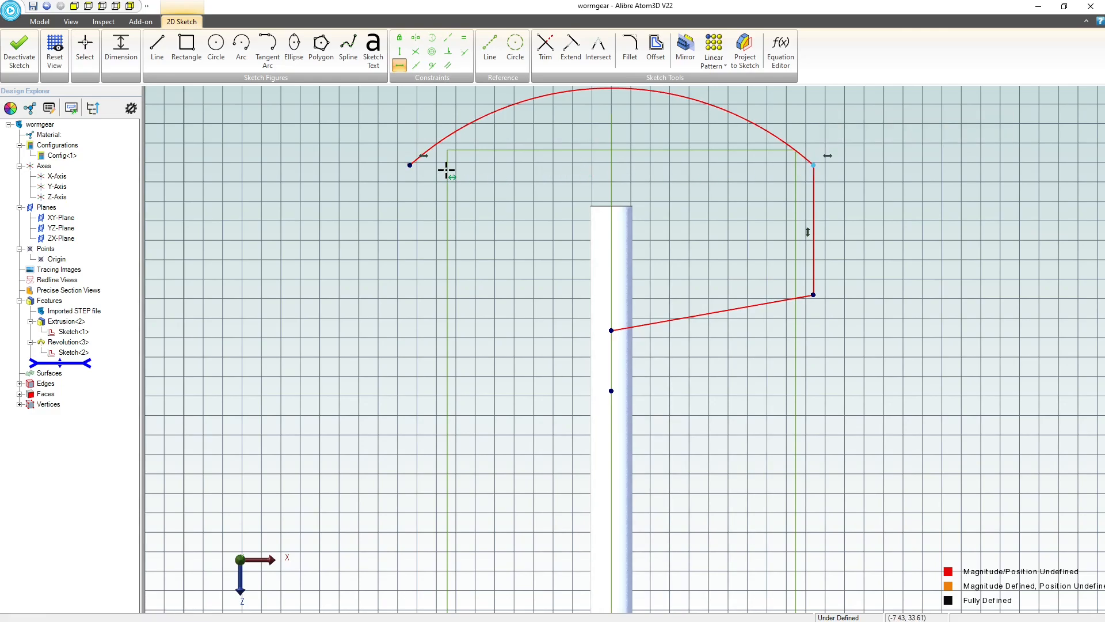
Dimension the arc's radius to 1.25 in (31.75 mm)
{"action": "left_click", "coordinate": [705, 104]}
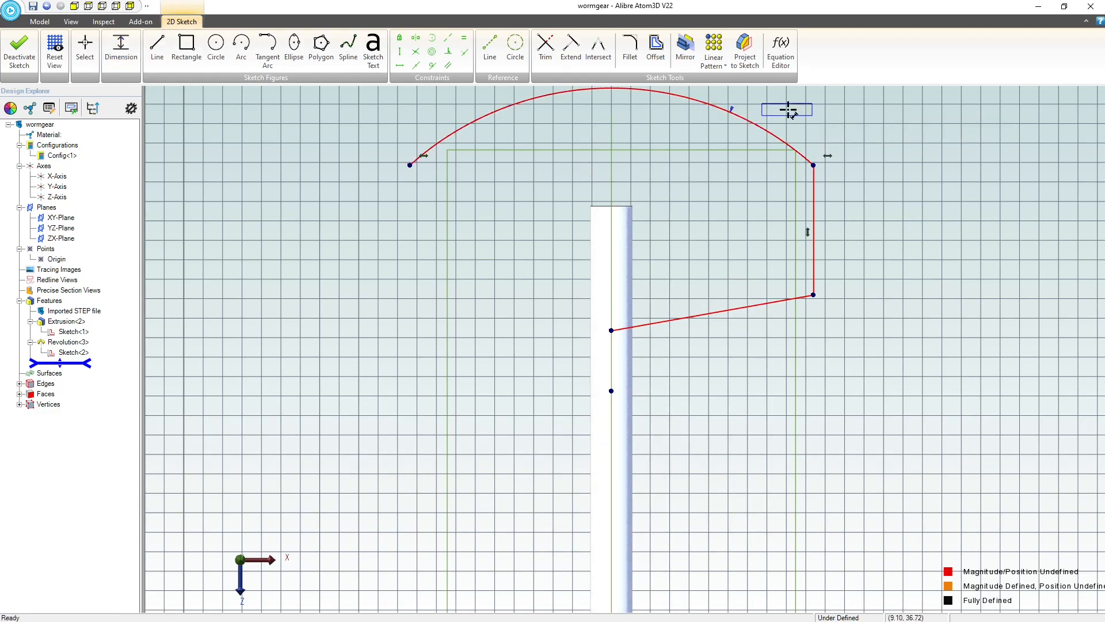
{"action": "left_click", "coordinate": [790, 114]}
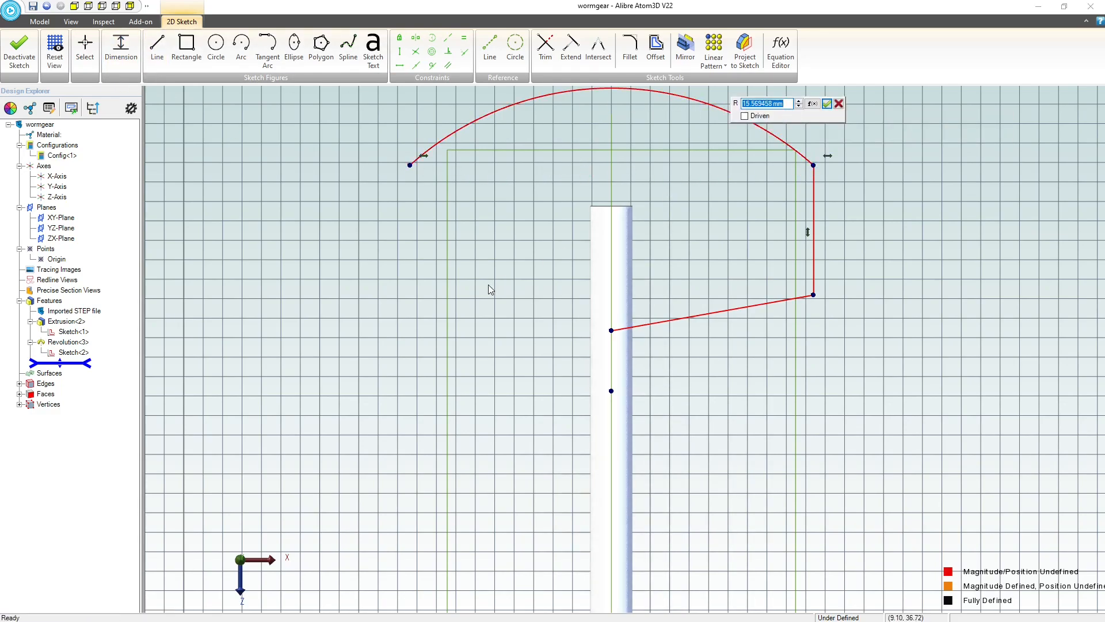
{"action": "type", "text": "1.25"}
{"action": "key", "text": "Return"}
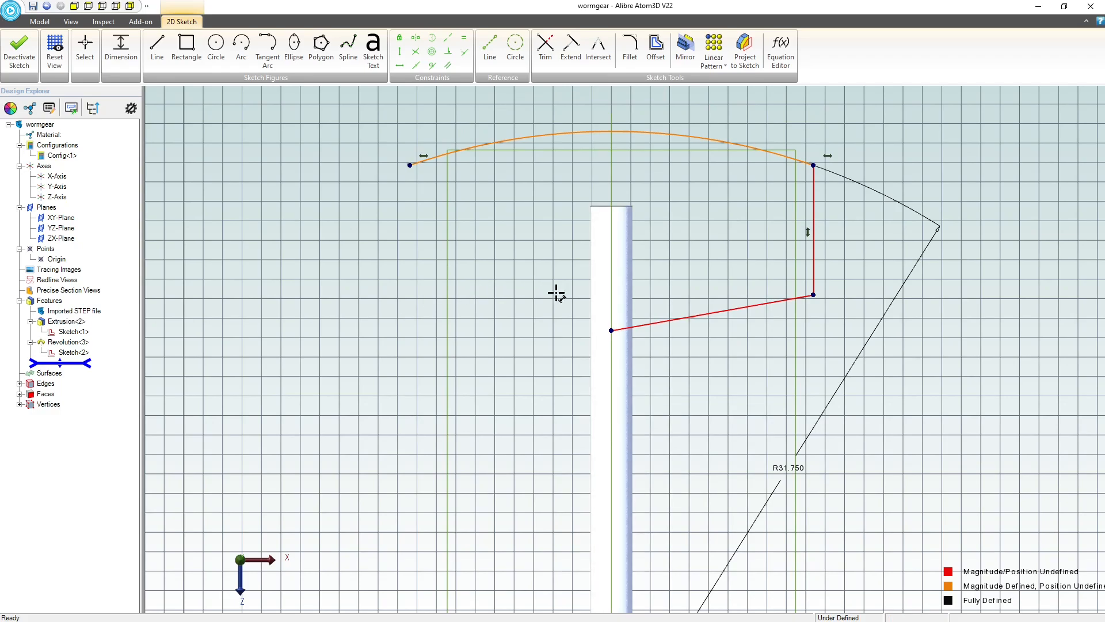
{"action": "left_click", "coordinate": [647, 327]}
{"action": "left_click", "coordinate": [630, 282]}
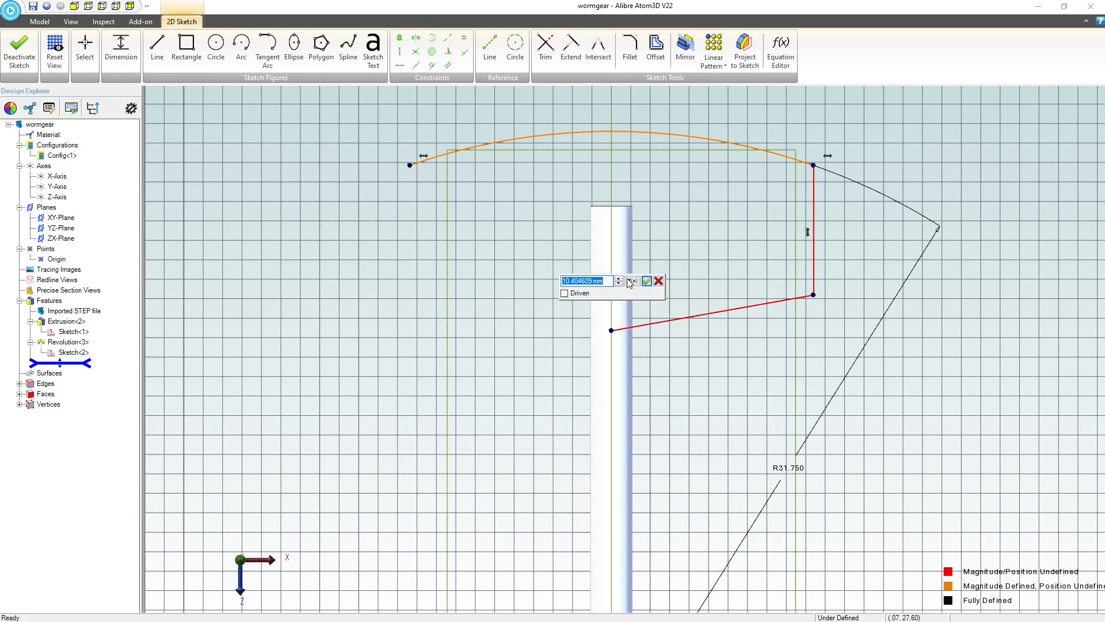
{"action": "left_click", "coordinate": [658, 282]}
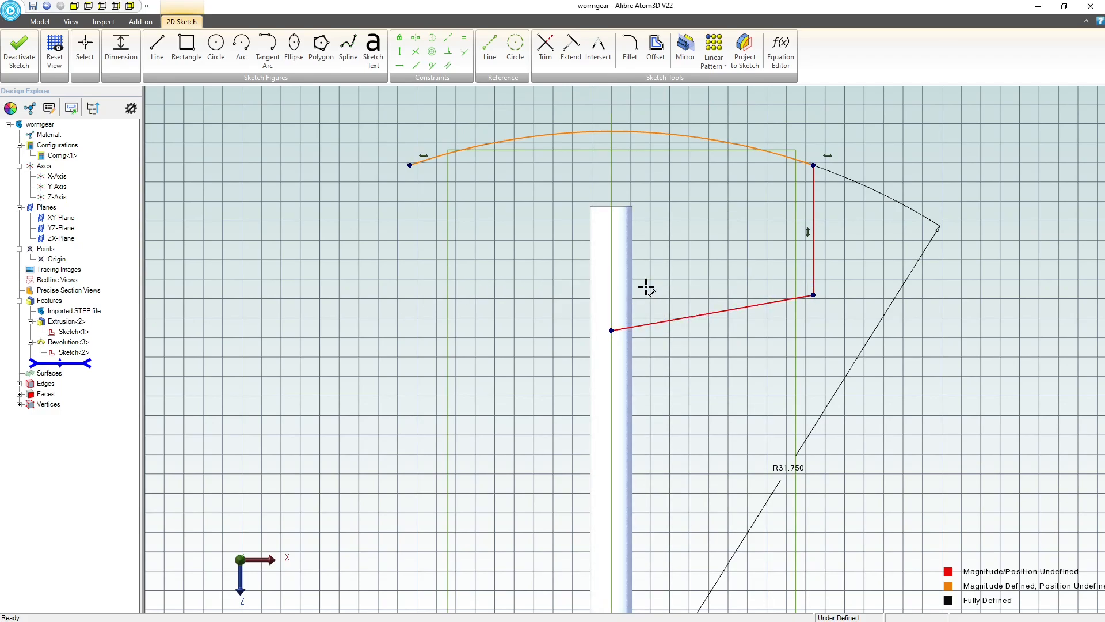
{"action": "left_click", "coordinate": [655, 325]}
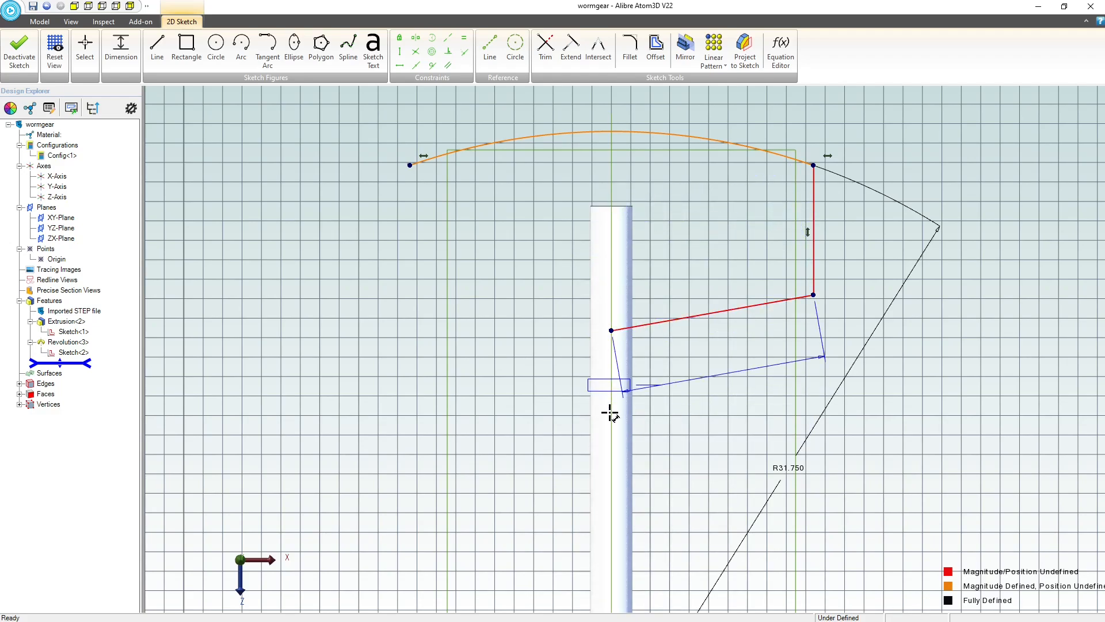
Draw a vertical reference line about 8.2 mm long on the shaft axis, starting at the slanted line's inner endpoint
{"action": "left_click", "coordinate": [490, 46]}
{"action": "left_click", "coordinate": [612, 330]}
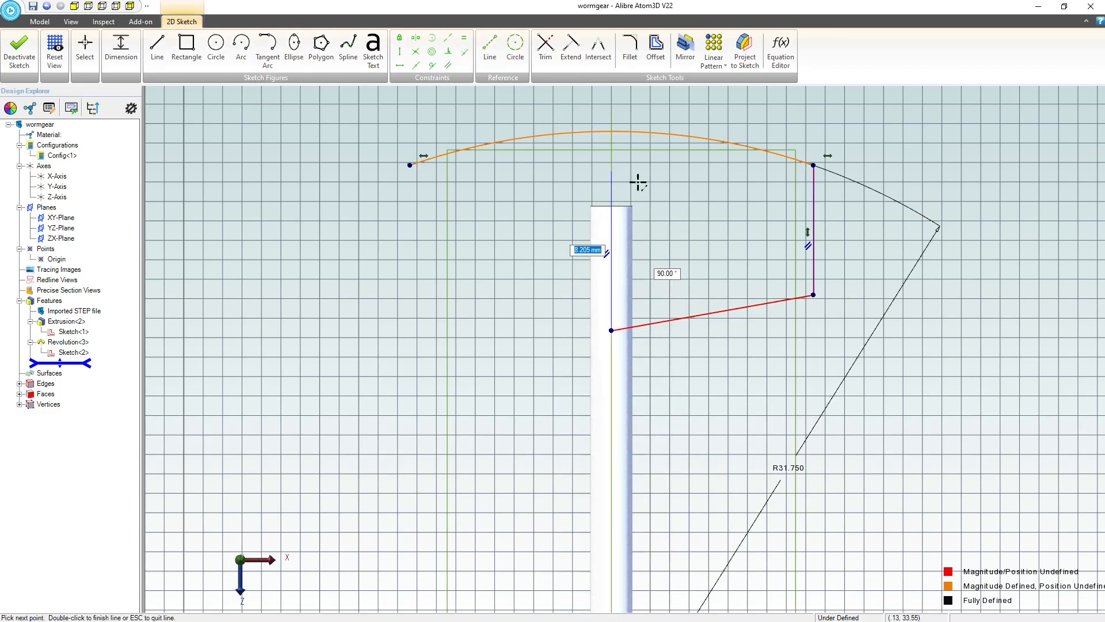
{"action": "left_click", "coordinate": [611, 171]}
Dimension the angle between the vertical reference line and the slanted line as 160/2 (80°)
{"action": "left_click", "coordinate": [85, 46]}
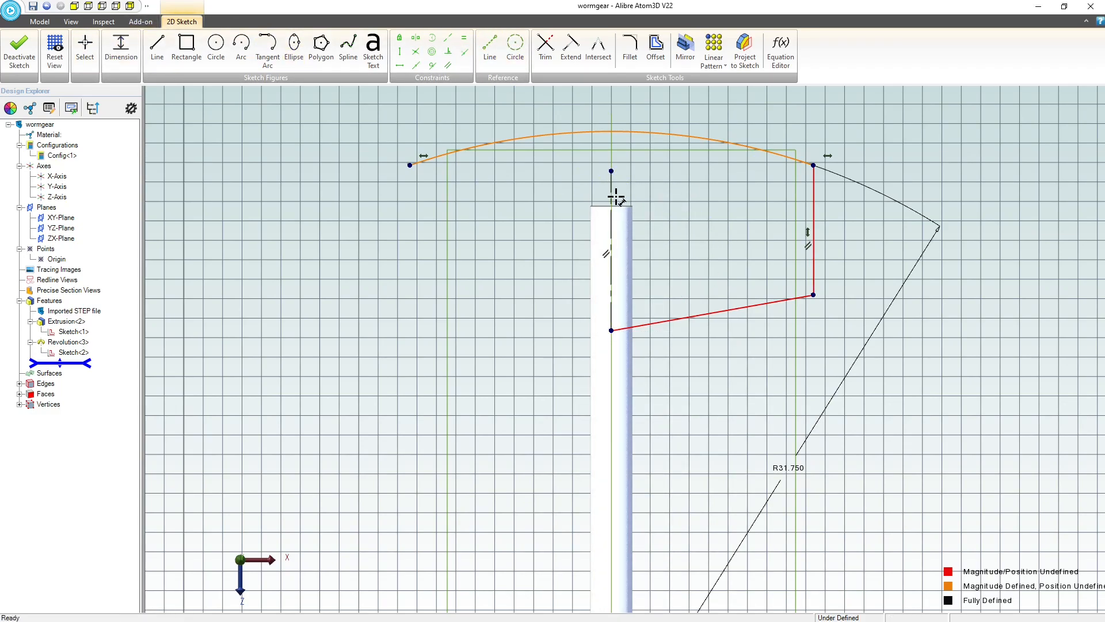
{"action": "left_click", "coordinate": [612, 228]}
{"action": "left_click", "coordinate": [703, 314]}
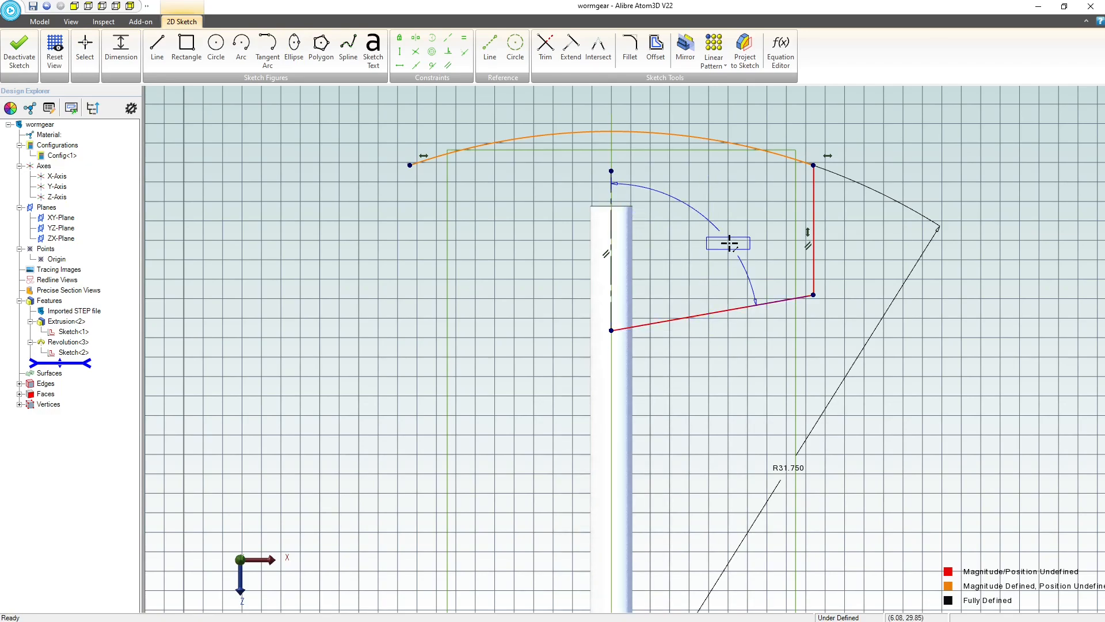
{"action": "left_click", "coordinate": [729, 245]}
{"action": "type", "text": "160/2"}
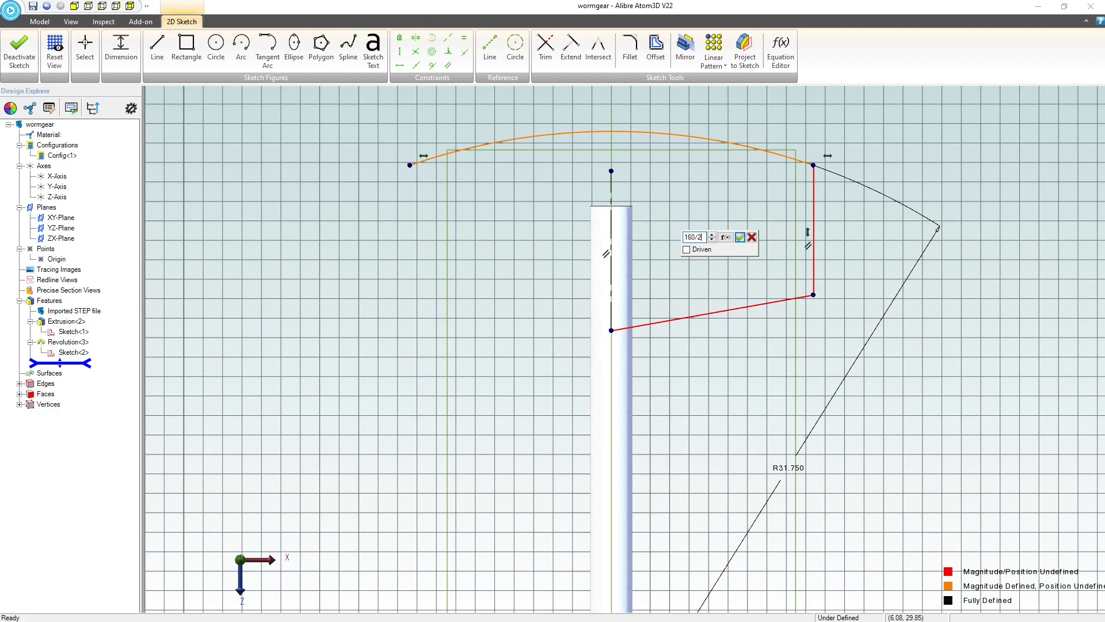
{"action": "key", "text": "Return"}
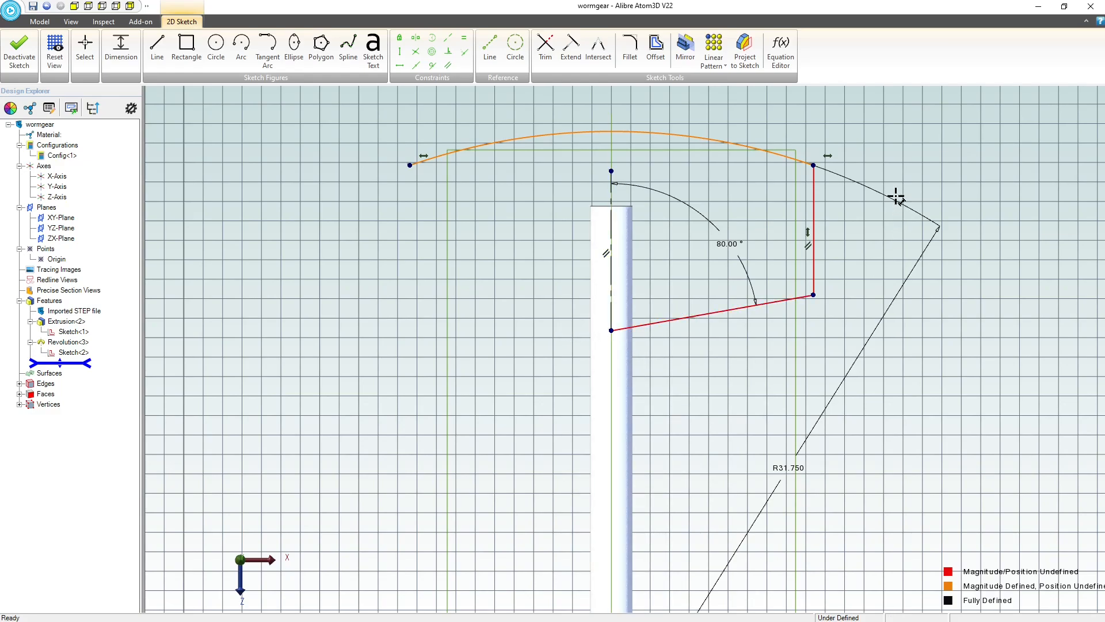
{"action": "scroll", "coordinate": [852, 161], "scroll_direction": "down", "scroll_amount": 5}
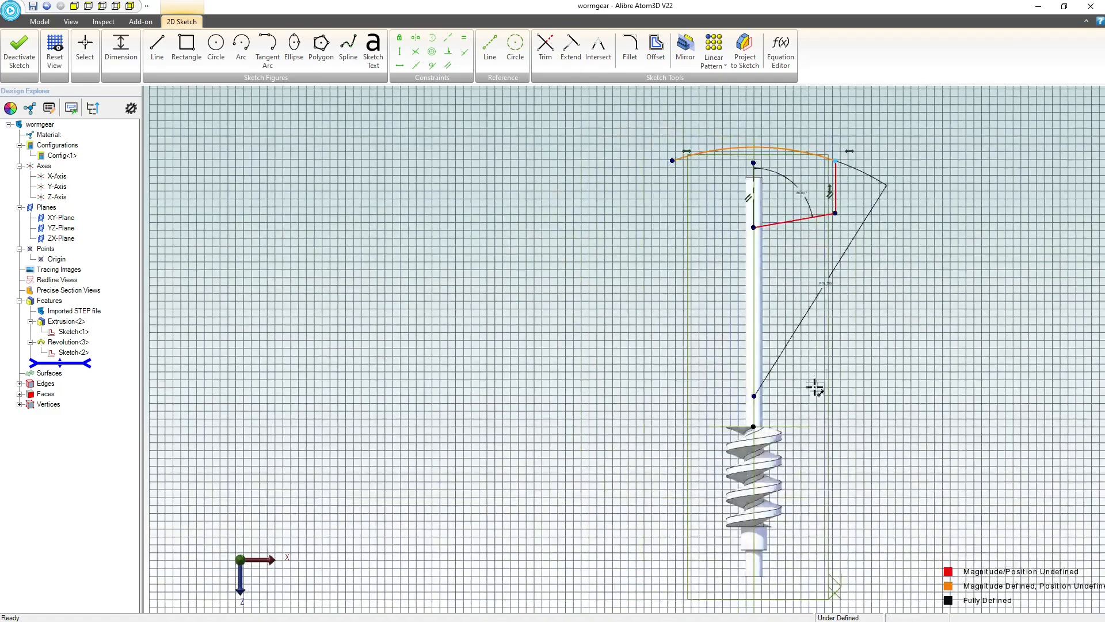
Dimension the vertical distance between the origin and the arc's endpoint as 1.211 in (30.759 mm)
{"action": "left_click", "coordinate": [754, 427]}
{"action": "left_click", "coordinate": [915, 260]}
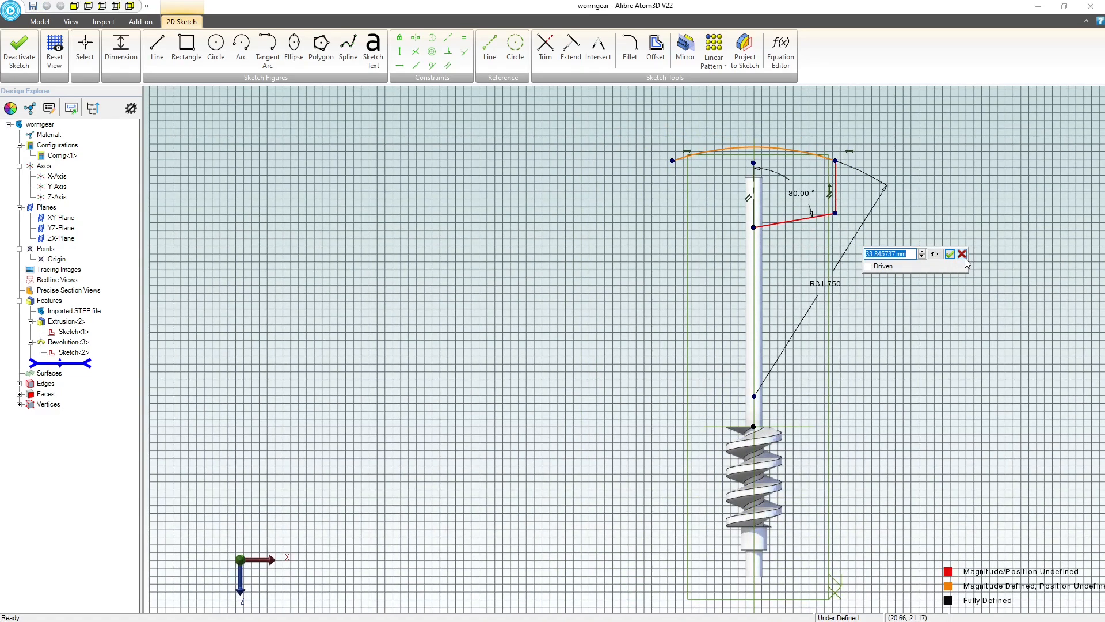
{"action": "type", "text": "1."}
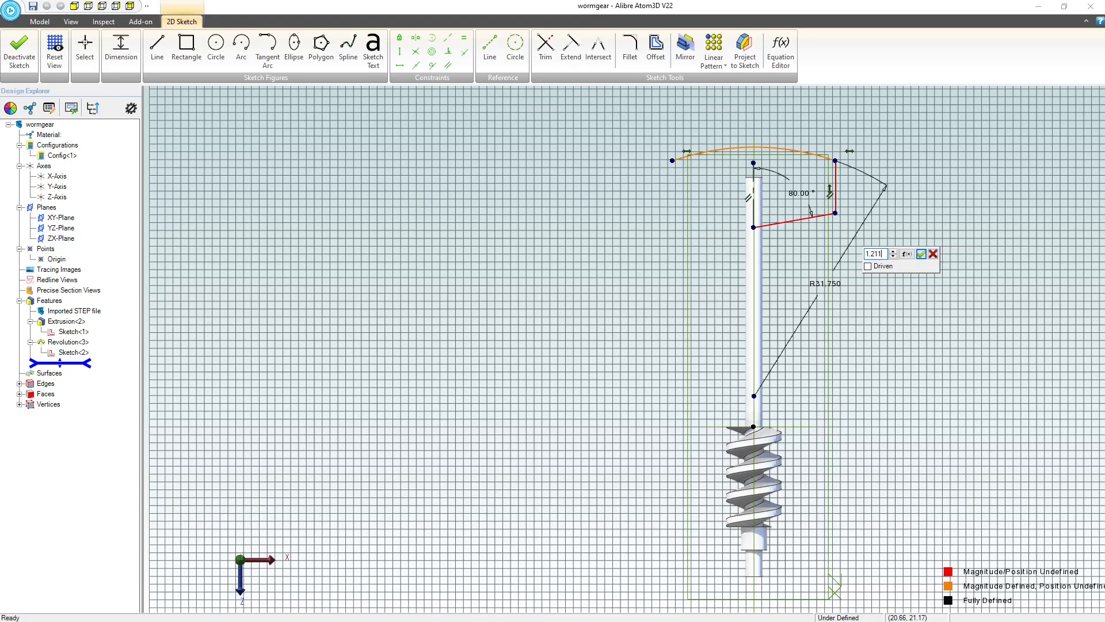
{"action": "type", "text": "211"}
{"action": "key", "text": "Return"}
{"action": "key", "text": "Escape"}
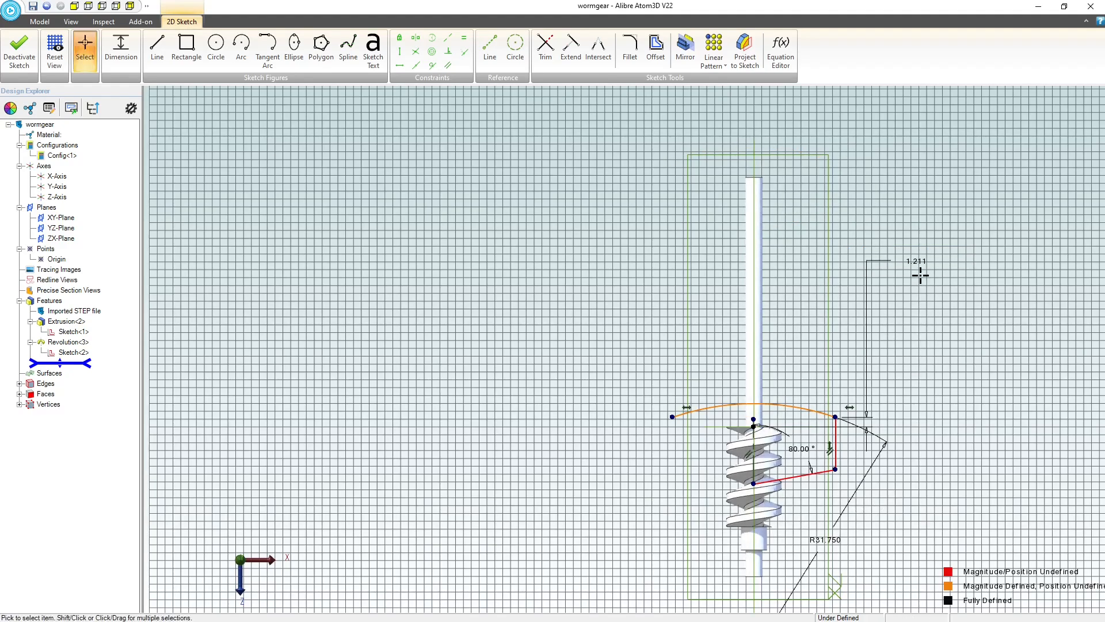
{"action": "double_click", "coordinate": [918, 262]}
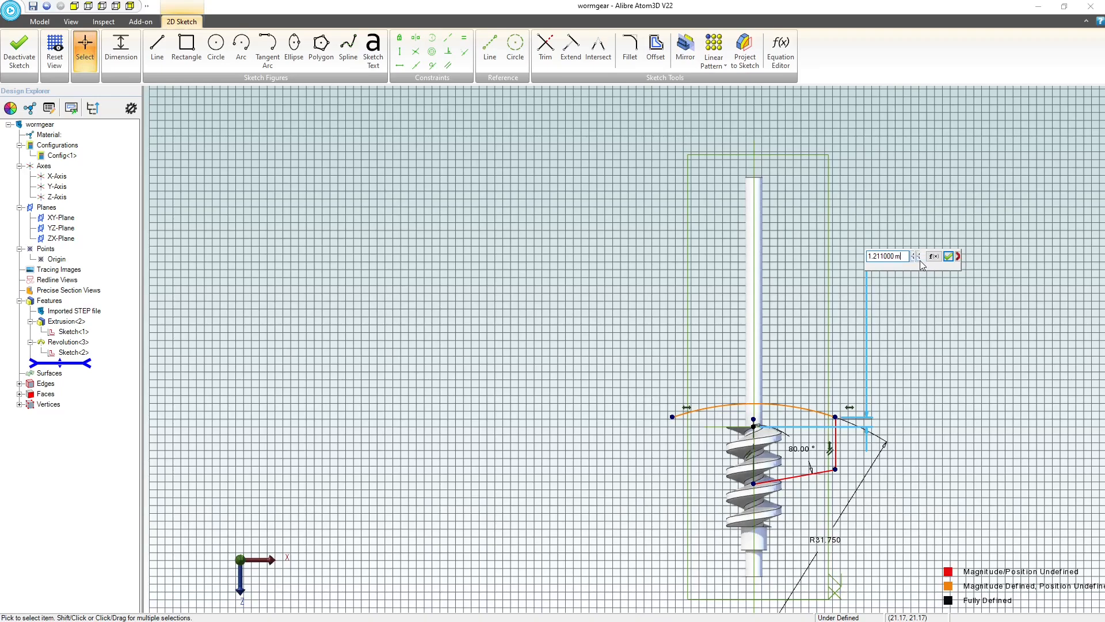
{"action": "key", "text": "Return"}
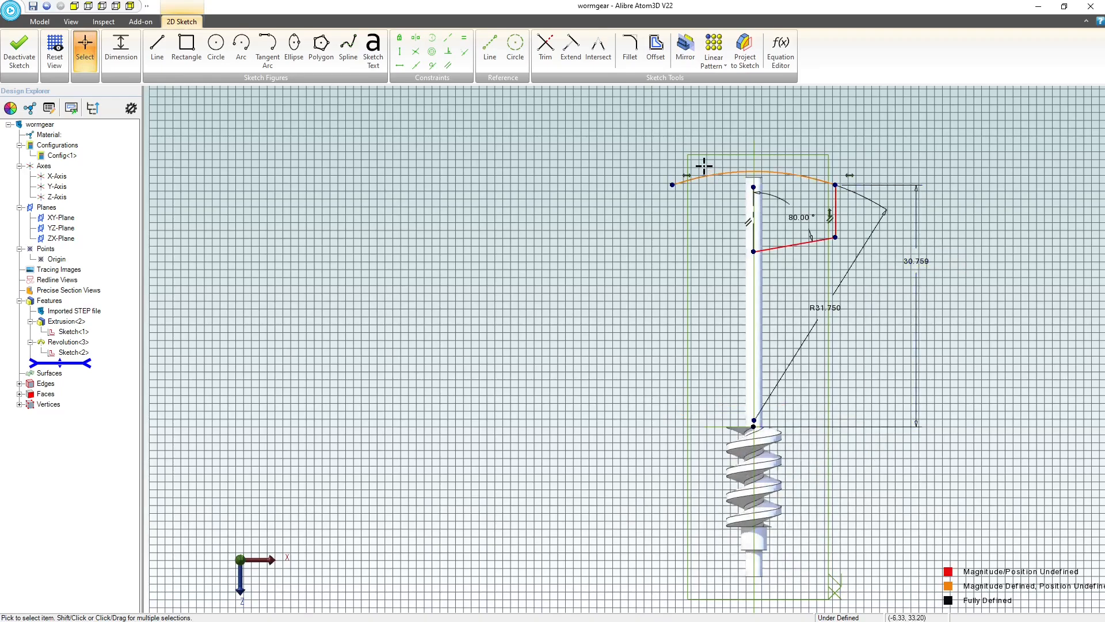
Dimension the horizontal distance between the arc's two endpoints as 0.75 in (19.05 mm)
{"action": "scroll", "coordinate": [863, 231], "scroll_direction": "up", "scroll_amount": 4}
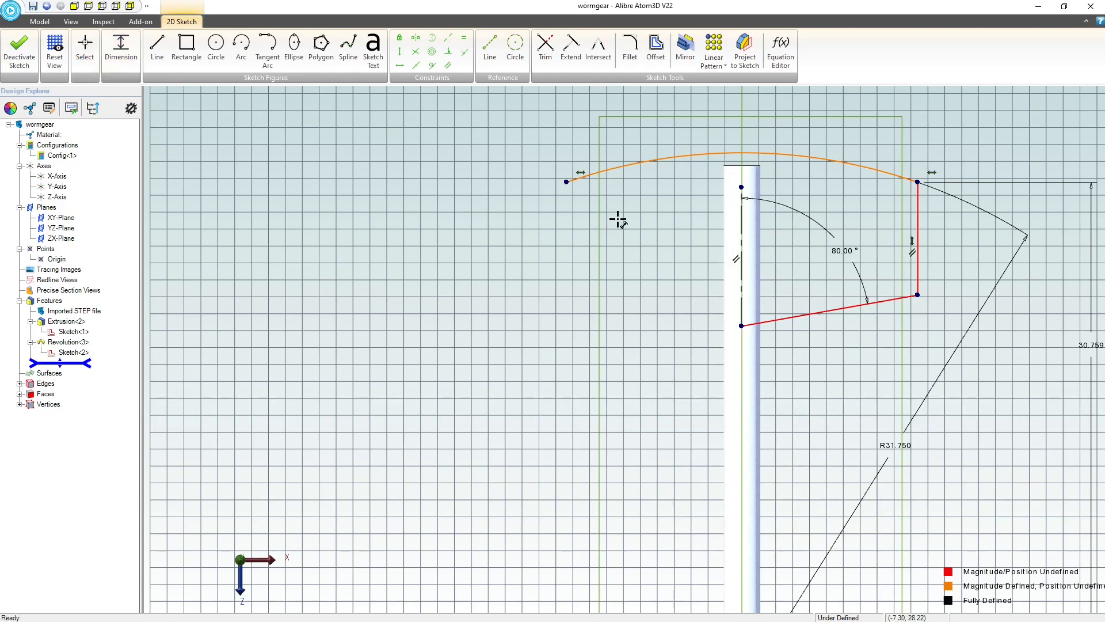
{"action": "left_click", "coordinate": [918, 182]}
{"action": "left_click", "coordinate": [841, 131]}
{"action": "type", "text": ".75"}
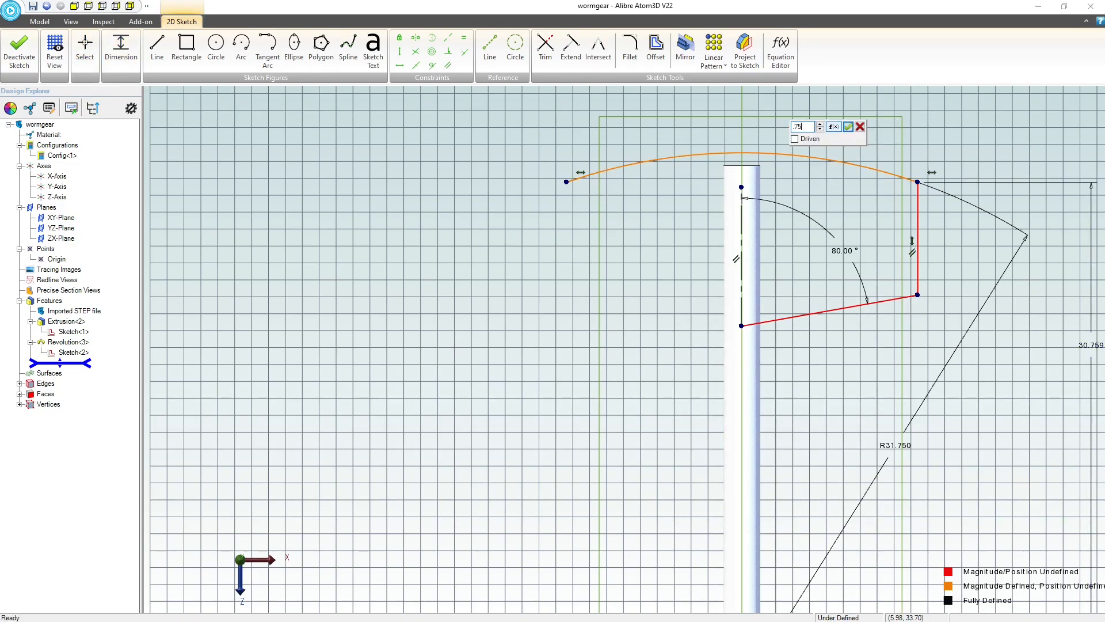
{"action": "key", "text": "Return"}
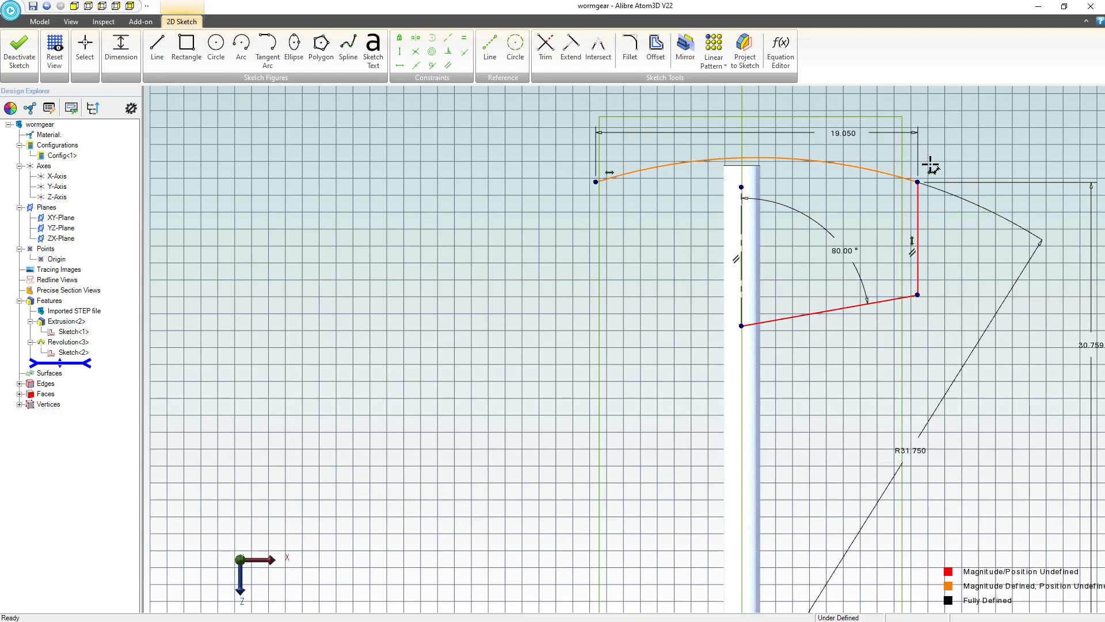
{"action": "key", "text": "Escape"}
{"action": "mouse_move", "coordinate": [917, 182]}
{"action": "left_mouse_down"}
{"action": "mouse_move", "coordinate": [856, 151]}
{"action": "mouse_move", "coordinate": [792, 141]}
{"action": "mouse_move", "coordinate": [952, 163]}
{"action": "mouse_move", "coordinate": [934, 164]}
{"action": "left_mouse_up"}
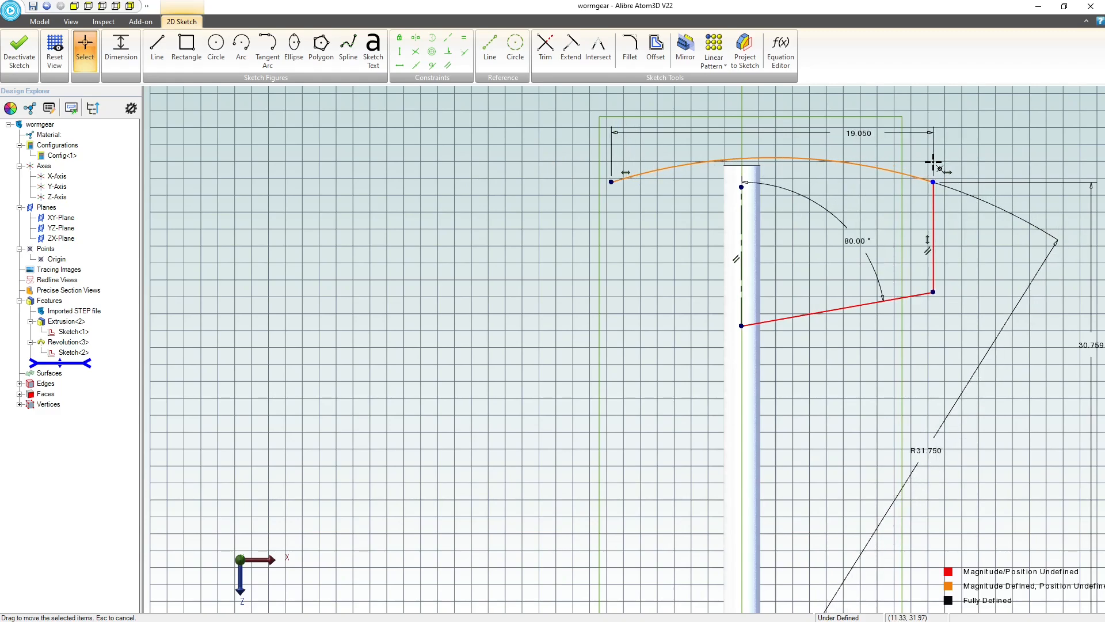
Dimension the length of the head profile's vertical side line as 8.89 mm
{"action": "left_click", "coordinate": [120, 51]}
{"action": "left_click", "coordinate": [935, 263]}
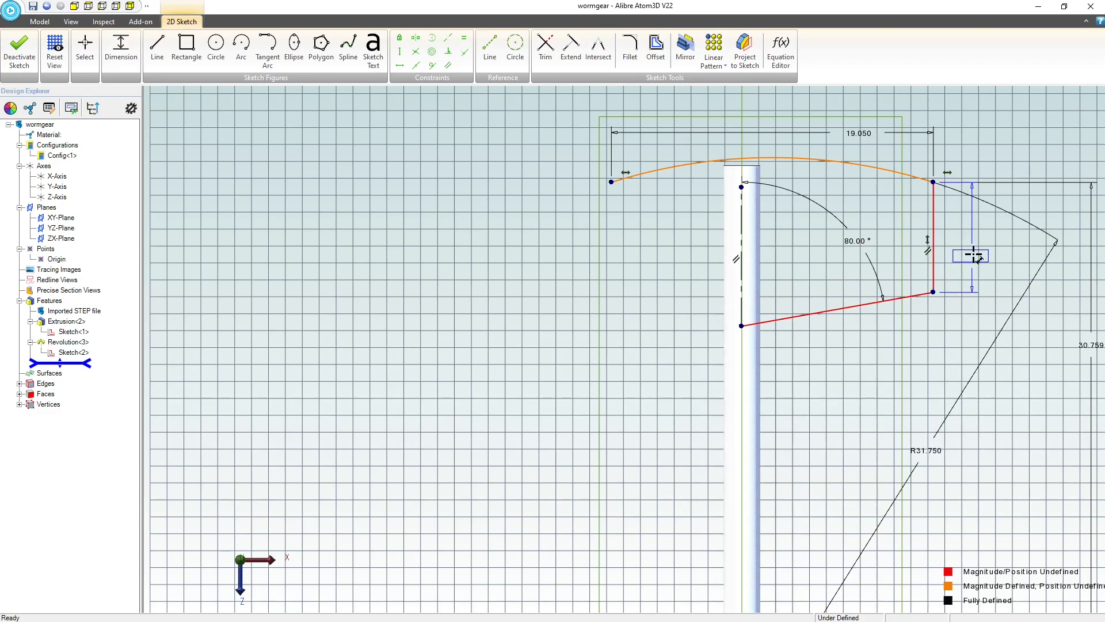
{"action": "left_click", "coordinate": [974, 256]}
{"action": "type", "text": "0.35"}
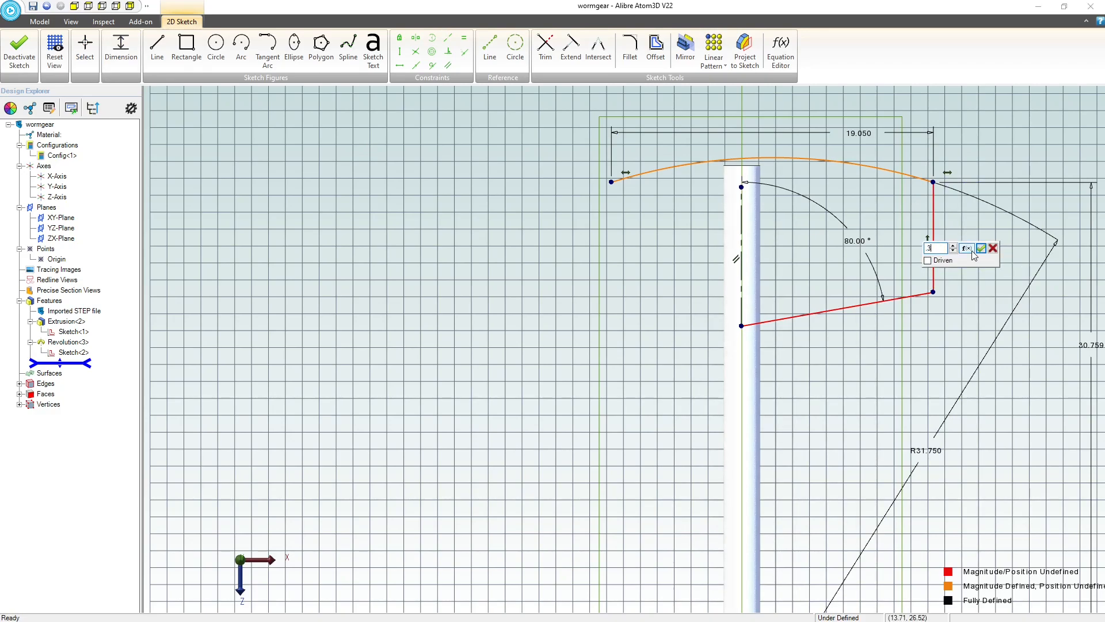
{"action": "key", "text": "Return"}
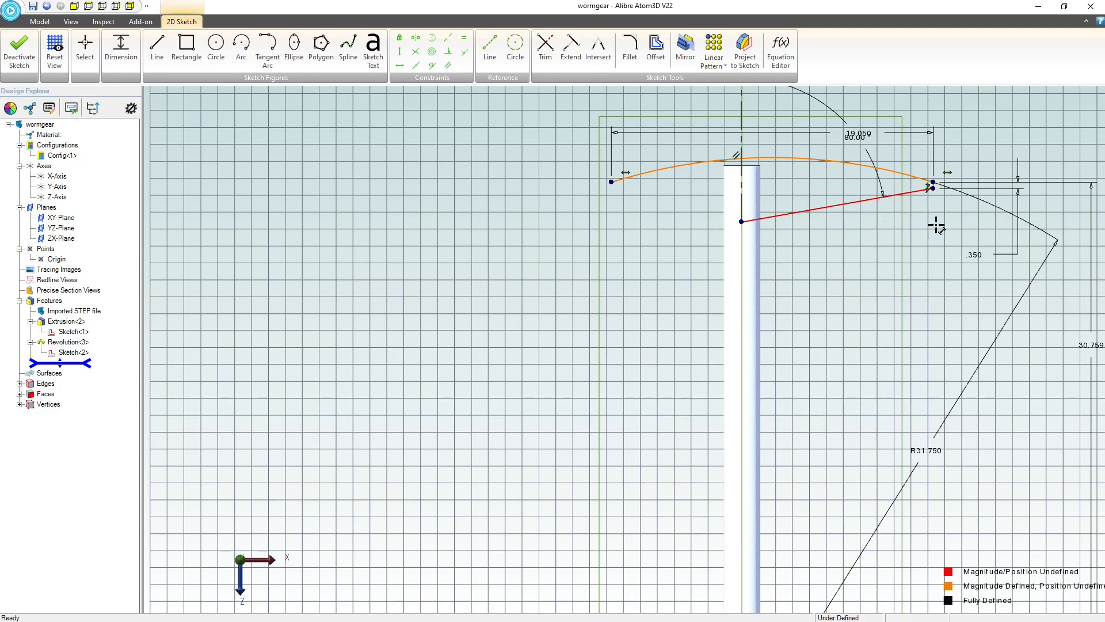
{"action": "key", "text": "Escape"}
{"action": "double_click", "coordinate": [973, 254]}
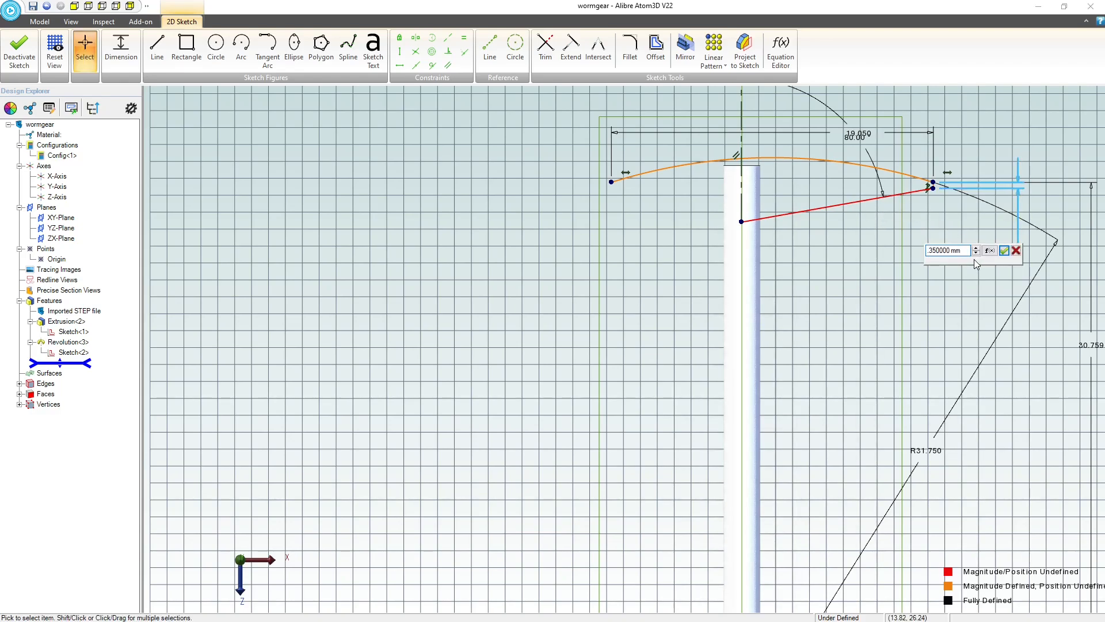
{"action": "type", "text": "8.89"}
{"action": "key", "text": "Return"}
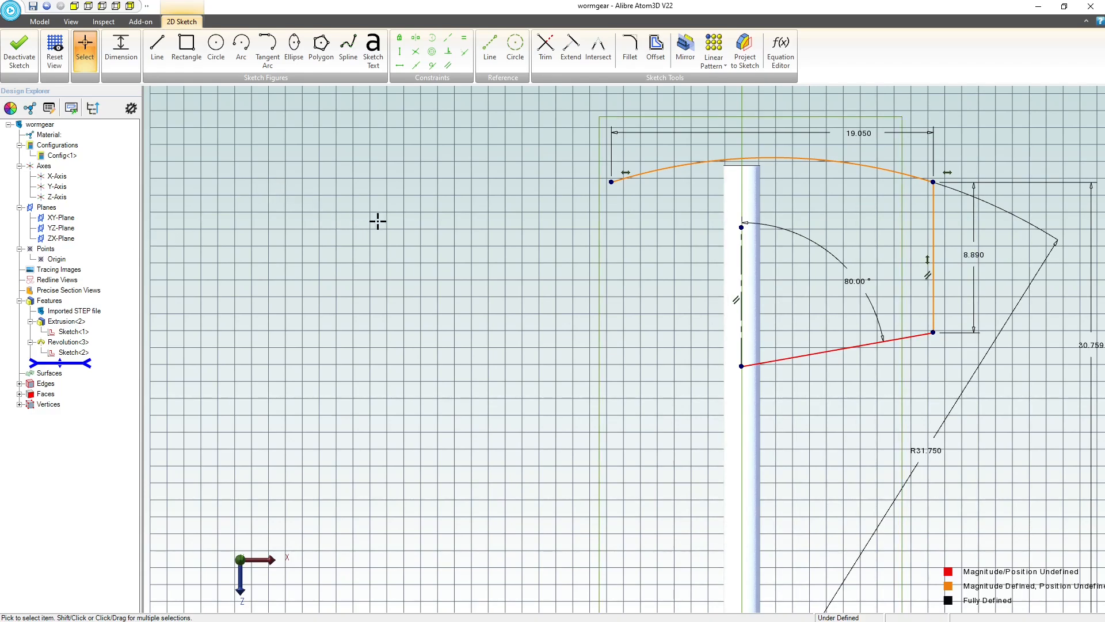
Apply a vertical constraint between the arc's centre point and the origin to centre the head profile on the shaft
{"action": "mouse_move", "coordinate": [613, 182]}
{"action": "left_mouse_down"}
{"action": "mouse_move", "coordinate": [666, 181]}
{"action": "mouse_move", "coordinate": [501, 175]}
{"action": "mouse_move", "coordinate": [606, 182]}
{"action": "mouse_move", "coordinate": [529, 190]}
{"action": "mouse_move", "coordinate": [625, 167]}
{"action": "left_mouse_up"}
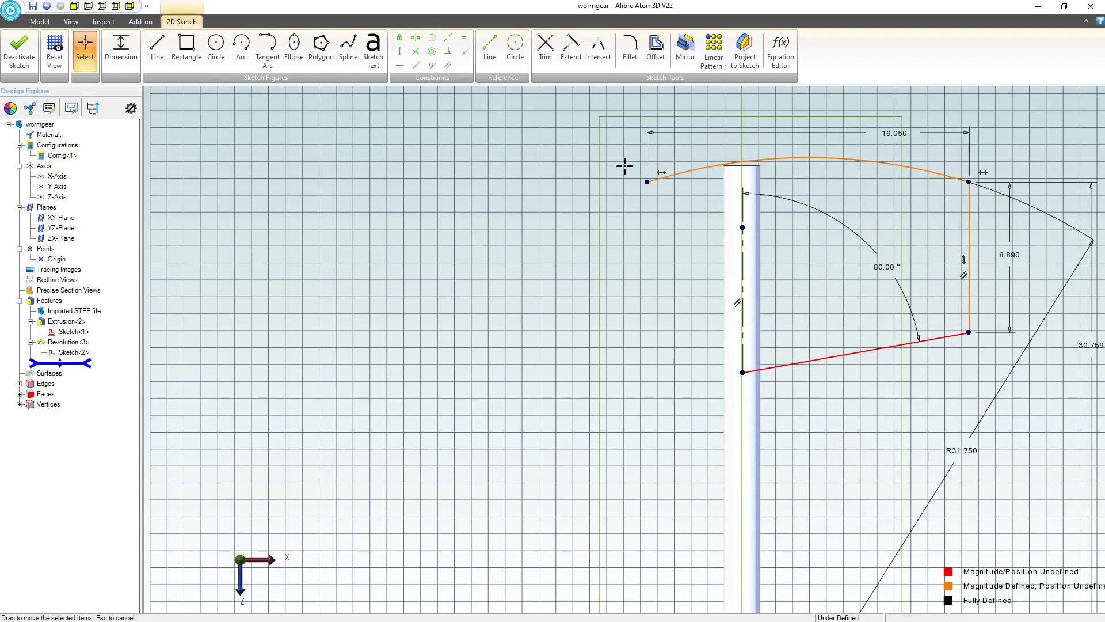
{"action": "scroll", "coordinate": [576, 180], "scroll_direction": "down", "scroll_amount": 3}
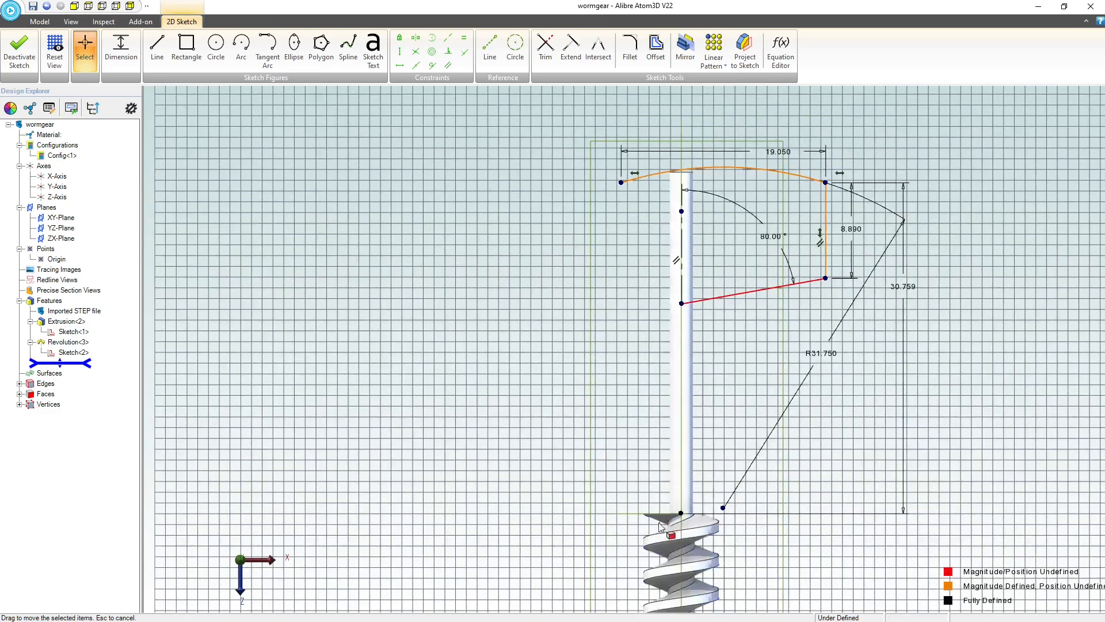
{"action": "left_click", "coordinate": [688, 513]}
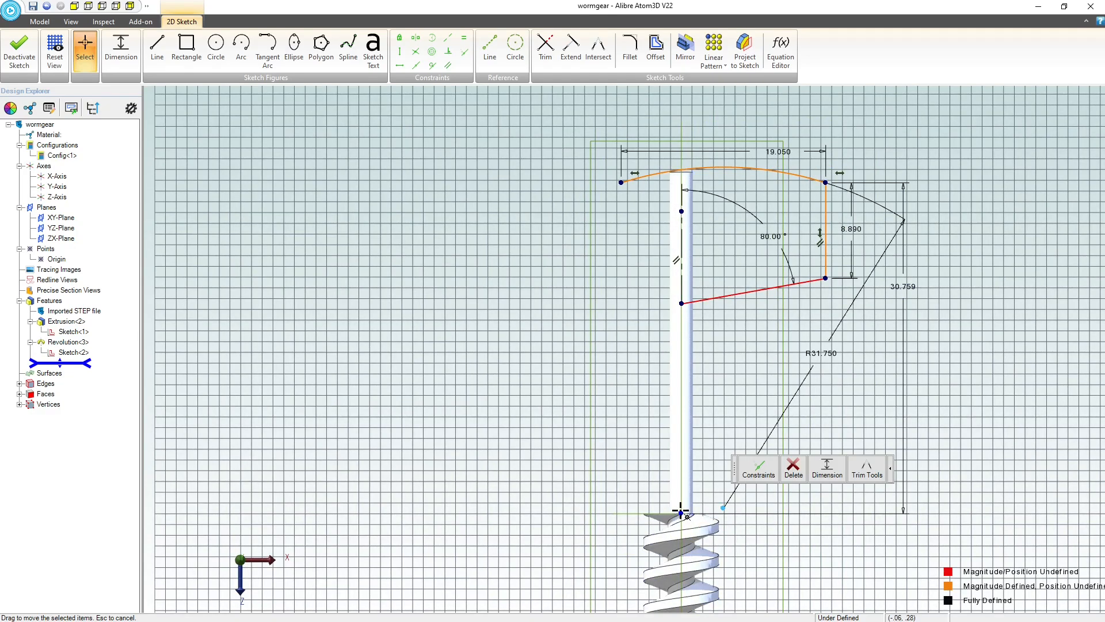
{"action": "left_click", "coordinate": [681, 512]}
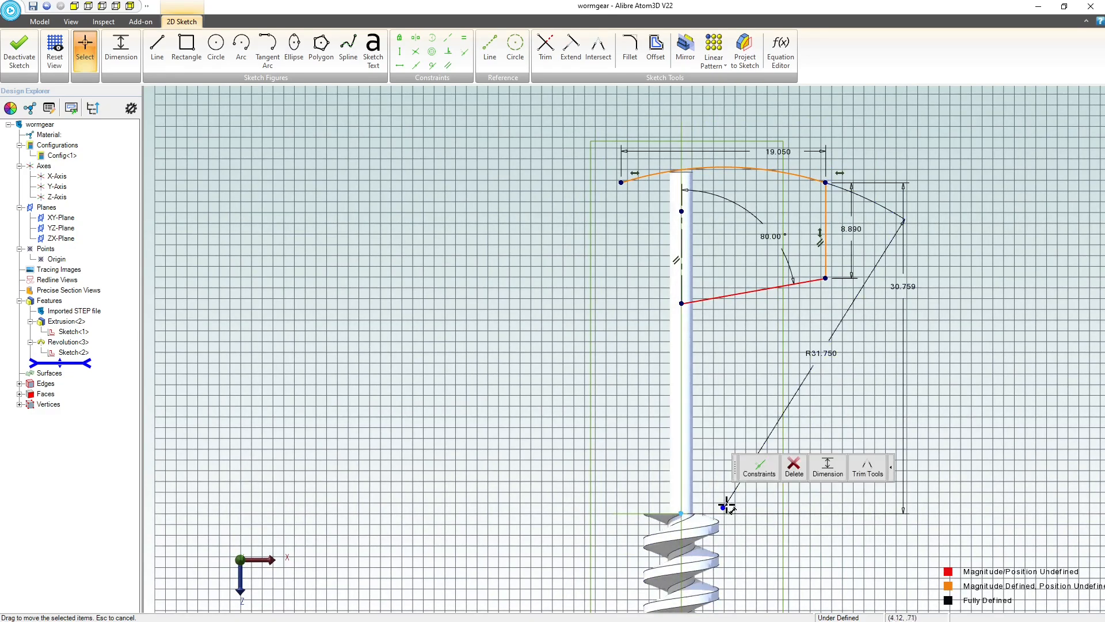
{"action": "left_click", "coordinate": [398, 53]}
{"action": "scroll", "coordinate": [691, 196], "scroll_direction": "up", "scroll_amount": 1}
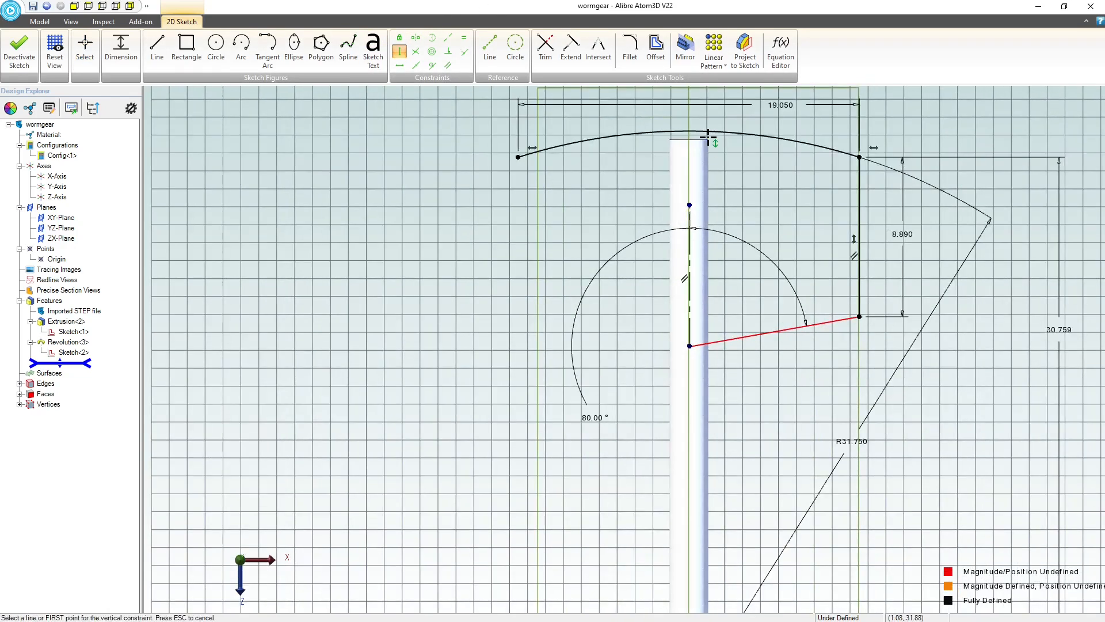
Apply a vertical constraint between the reference line's upper endpoint and the arc's centre point to lock the line onto the shaft axis
{"action": "scroll", "coordinate": [708, 137], "scroll_direction": "up", "scroll_amount": 1}
{"action": "left_click_drag", "start_coordinate": [683, 407], "coordinate": [694, 328]}
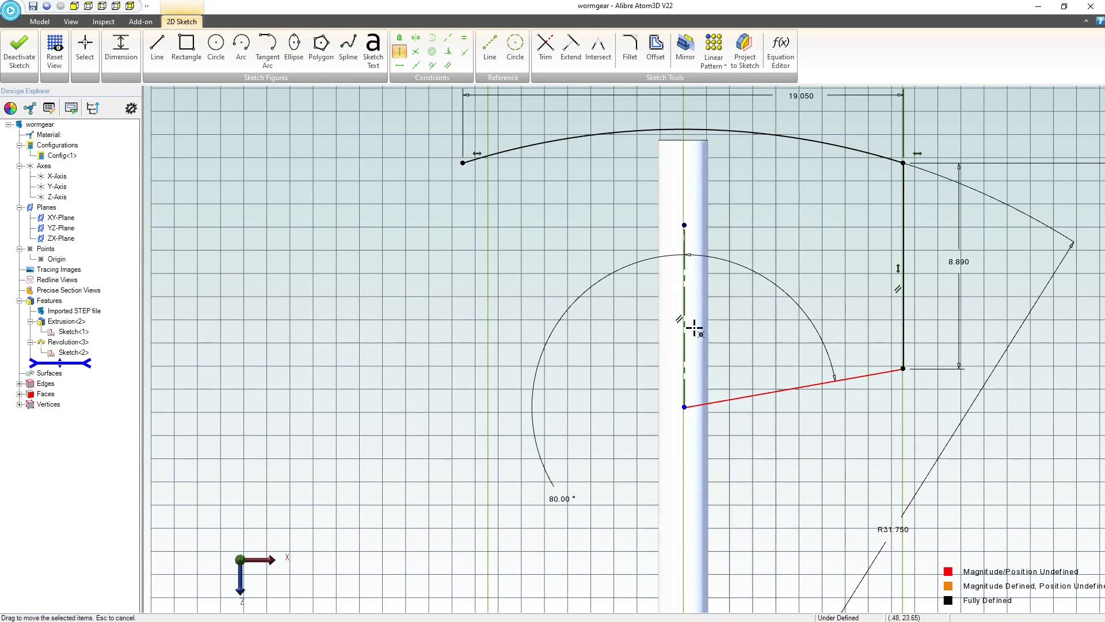
{"action": "left_click", "coordinate": [904, 369]}
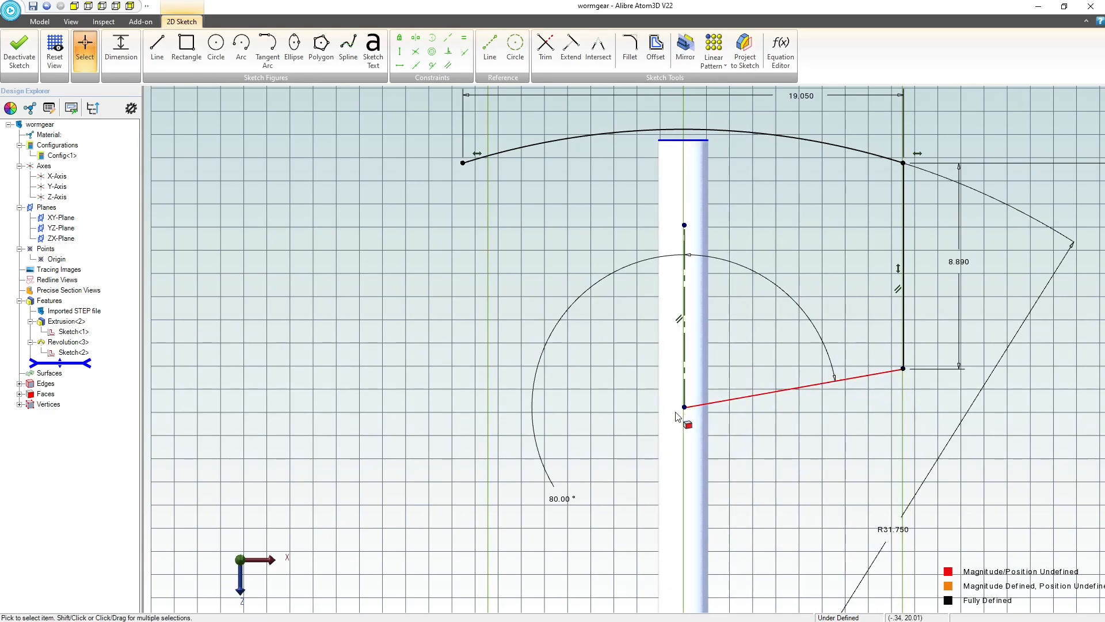
{"action": "left_click_drag", "start_coordinate": [684, 339], "coordinate": [623, 265]}
{"action": "scroll", "coordinate": [597, 218], "scroll_direction": "down", "scroll_amount": 4}
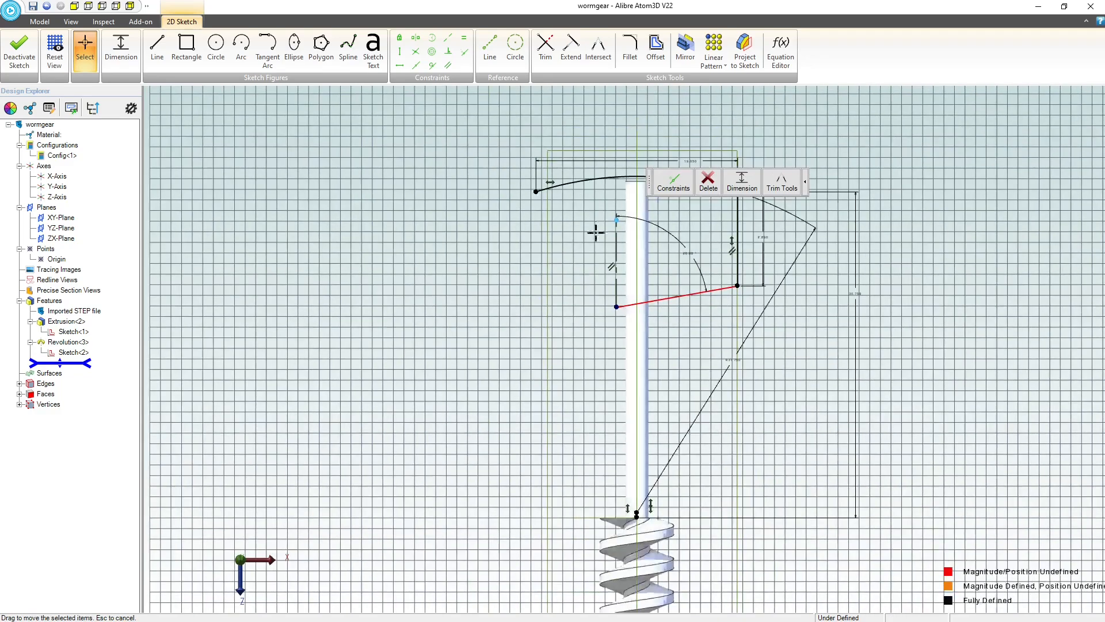
{"action": "left_click", "coordinate": [636, 511]}
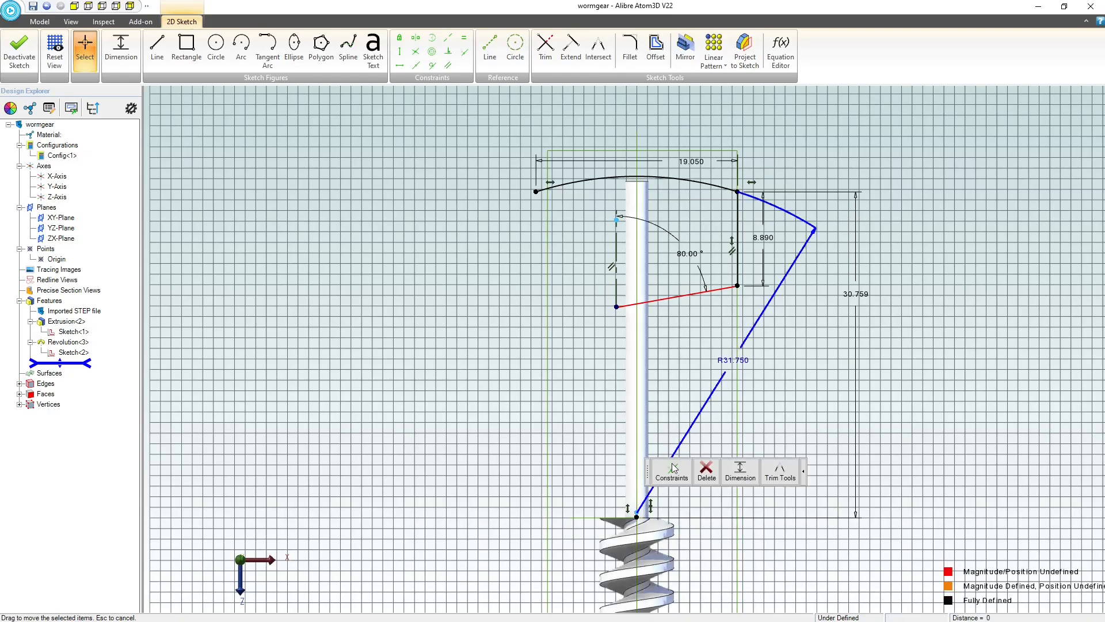
{"action": "left_click", "coordinate": [399, 51]}
{"action": "scroll", "coordinate": [656, 186], "scroll_direction": "up", "scroll_amount": 4}
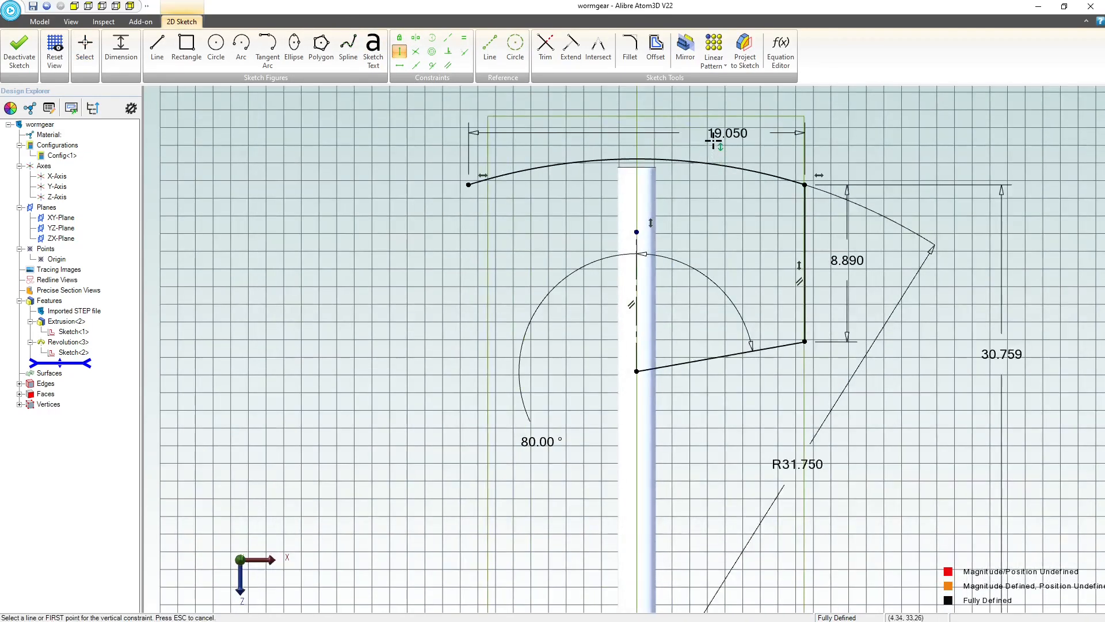
Mirror the slanted line and the vertical side line about the vertical reference line to close the head profile
{"action": "left_click", "coordinate": [157, 51]}
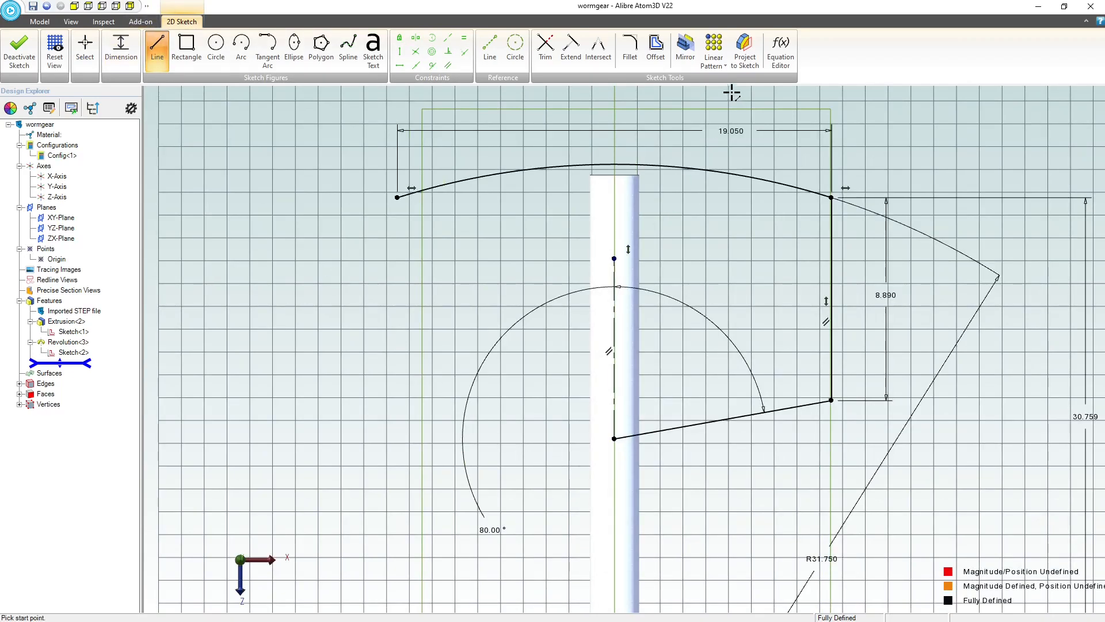
{"action": "left_click", "coordinate": [684, 49]}
{"action": "left_click", "coordinate": [748, 415]}
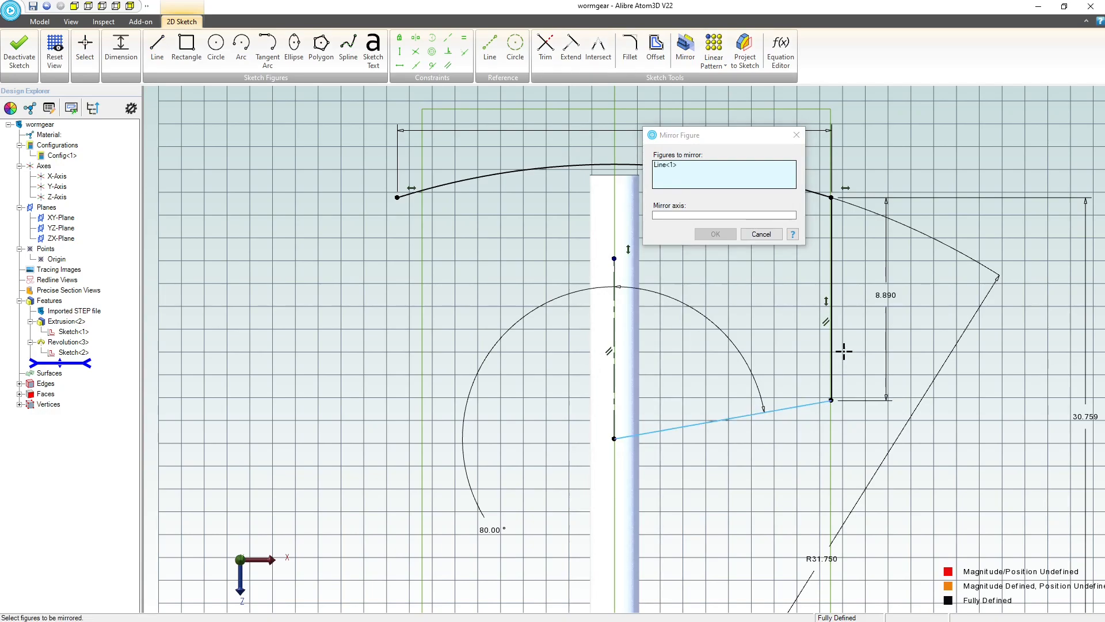
{"action": "left_click", "coordinate": [831, 343]}
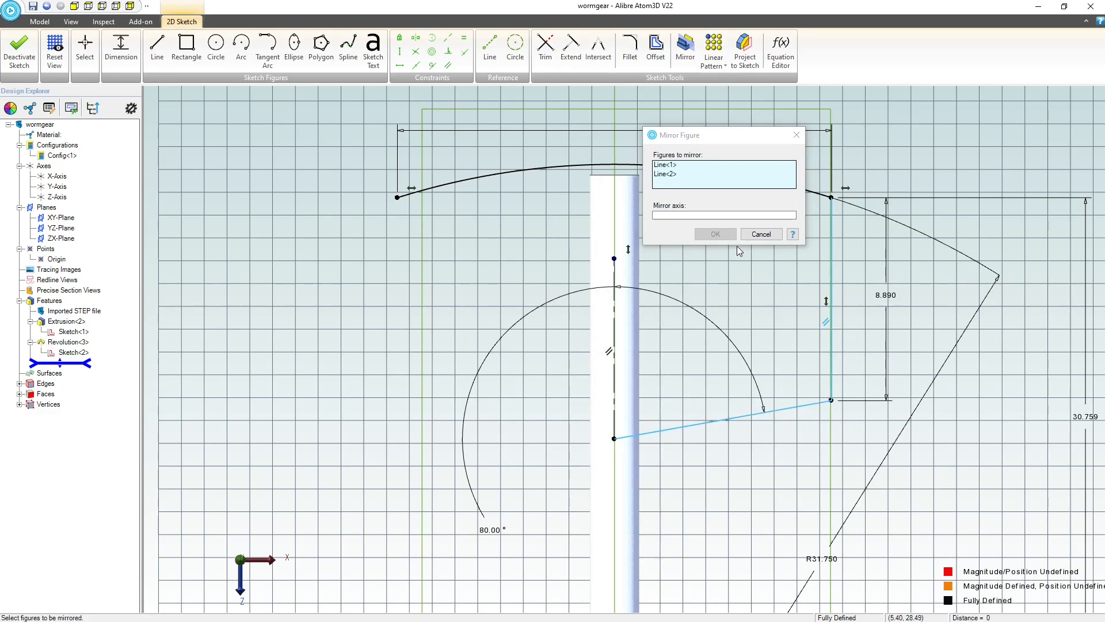
{"action": "left_click", "coordinate": [708, 214]}
{"action": "left_click", "coordinate": [614, 316]}
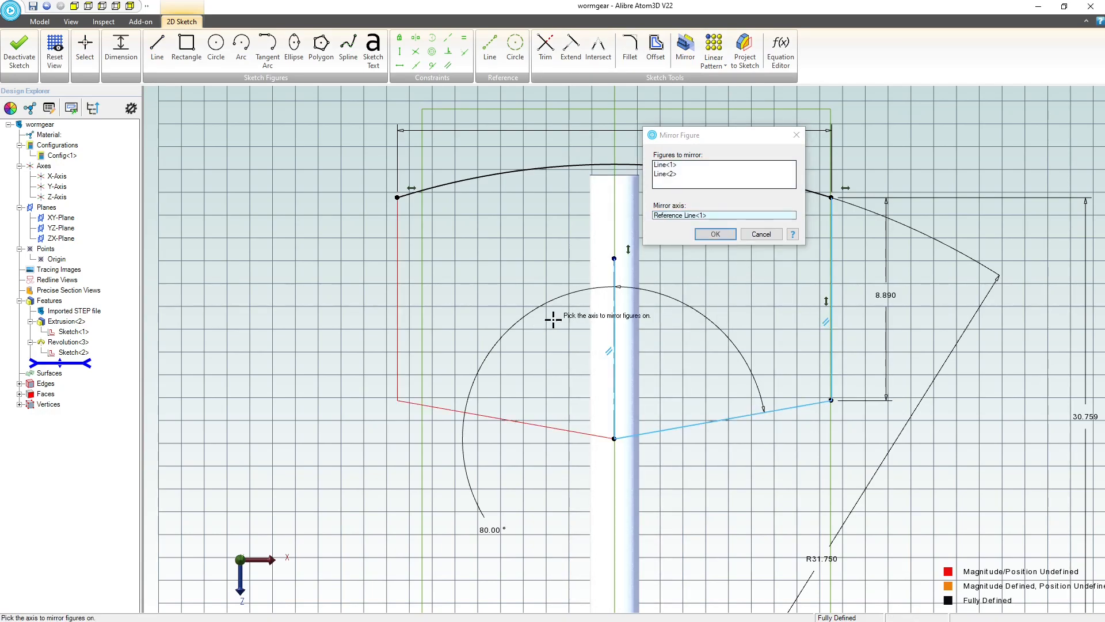
{"action": "left_click", "coordinate": [715, 234]}
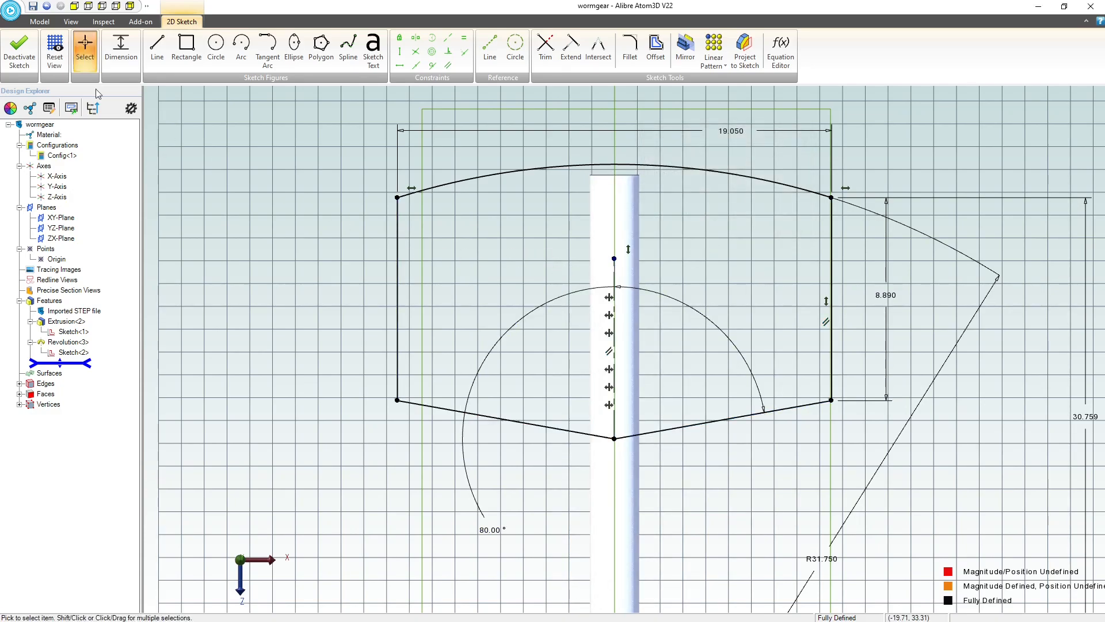
Finish the sketch and extrude the head profile as a boss with type Mid Plane and depth 0.125 in
{"action": "left_click", "coordinate": [19, 50]}
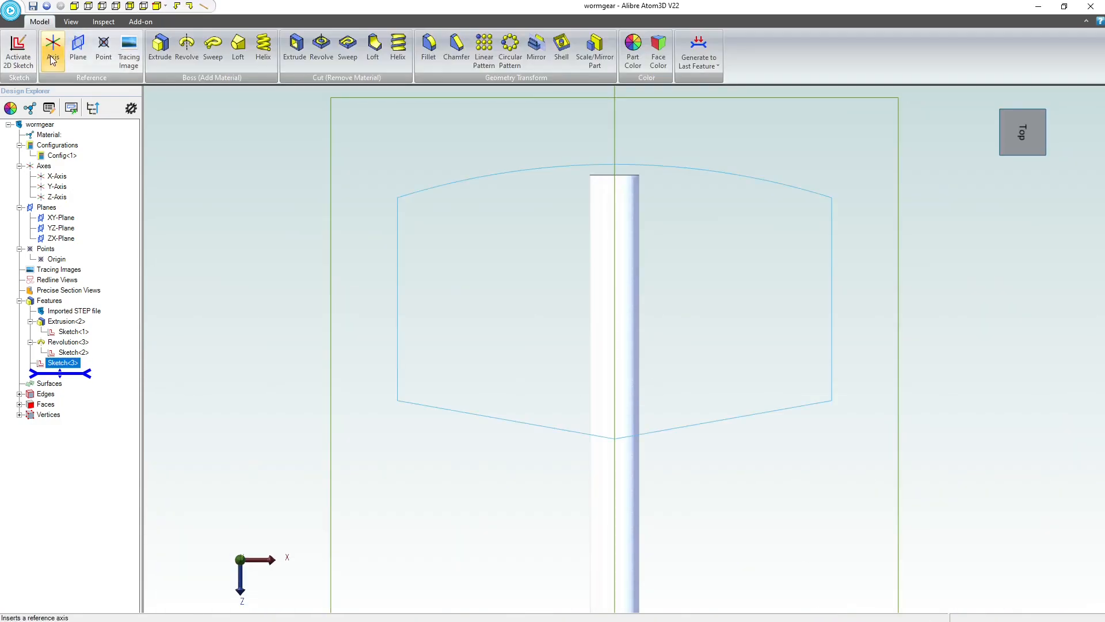
{"action": "left_click", "coordinate": [161, 46]}
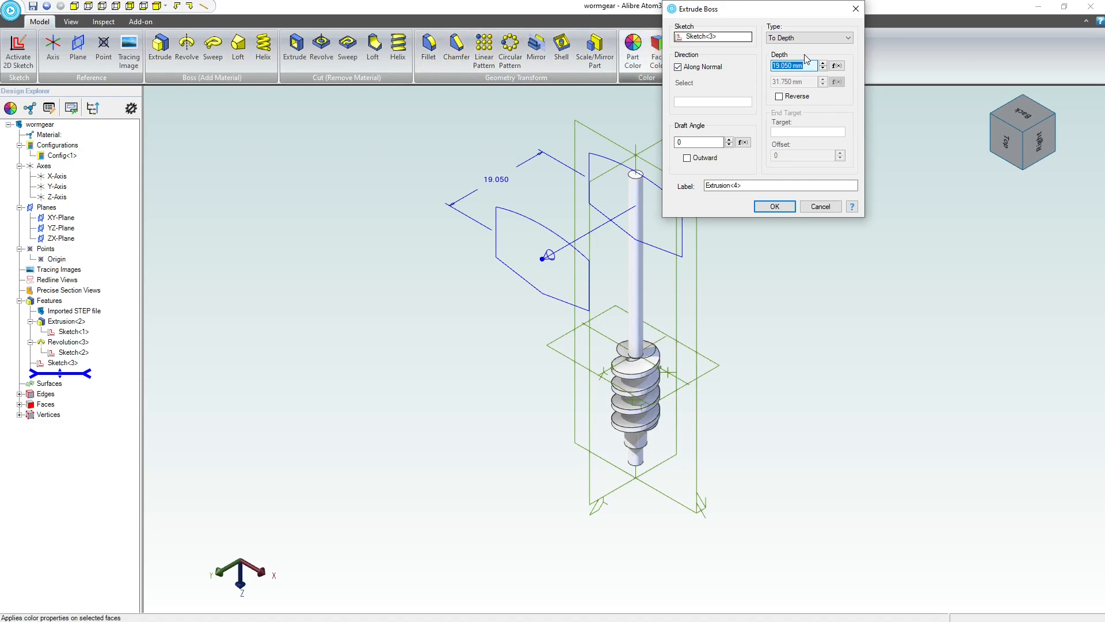
{"action": "left_click", "coordinate": [800, 38]}
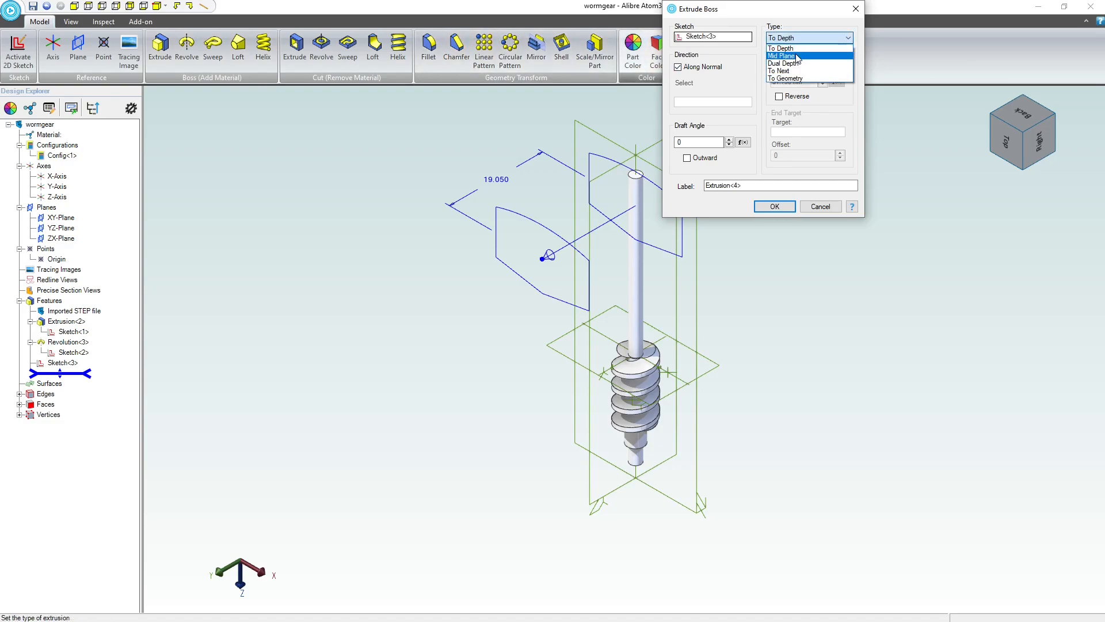
{"action": "left_click", "coordinate": [798, 56]}
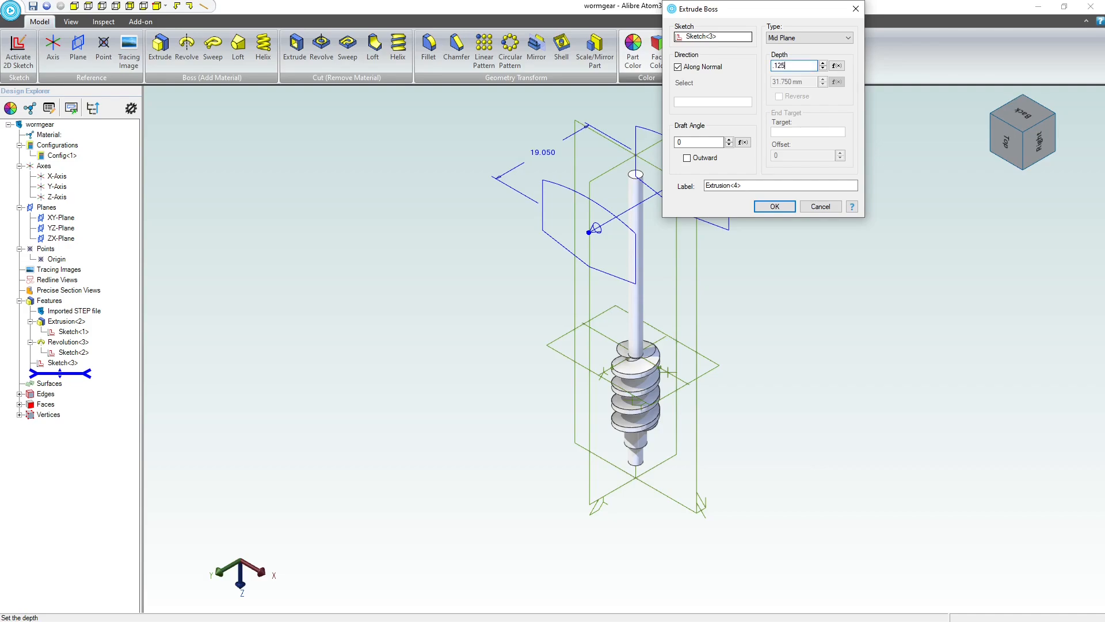
{"action": "key", "text": "Return"}
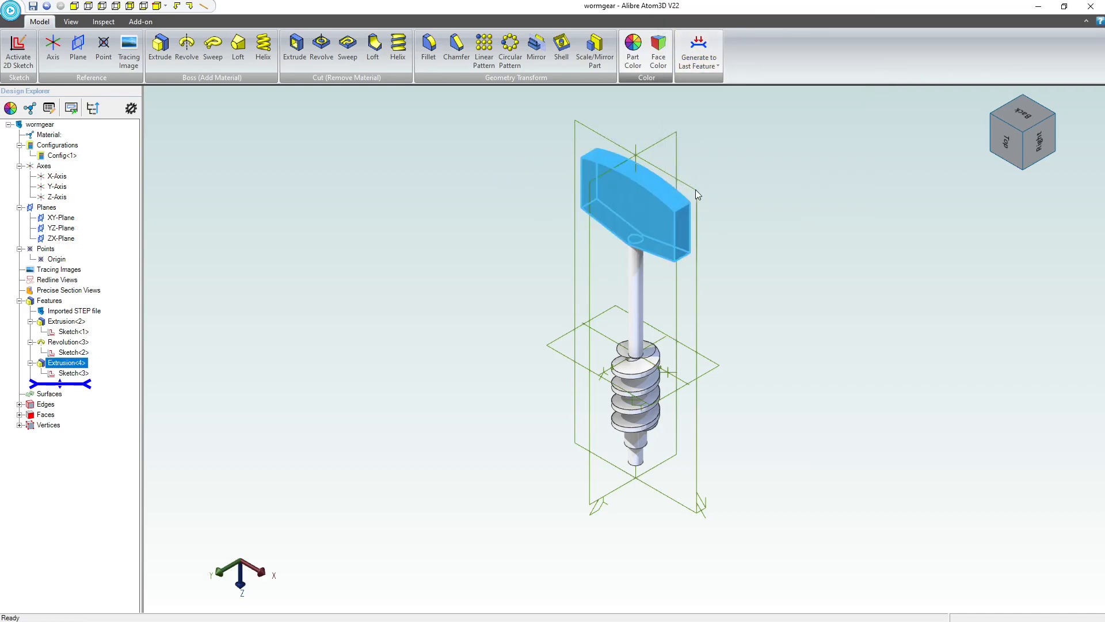
{"action": "scroll", "coordinate": [662, 209], "scroll_direction": "down", "scroll_amount": 2}
{"action": "scroll", "coordinate": [660, 208], "scroll_direction": "up", "scroll_amount": 4}
{"action": "middle_click_drag", "start_coordinate": [657, 207], "coordinate": [563, 217]}
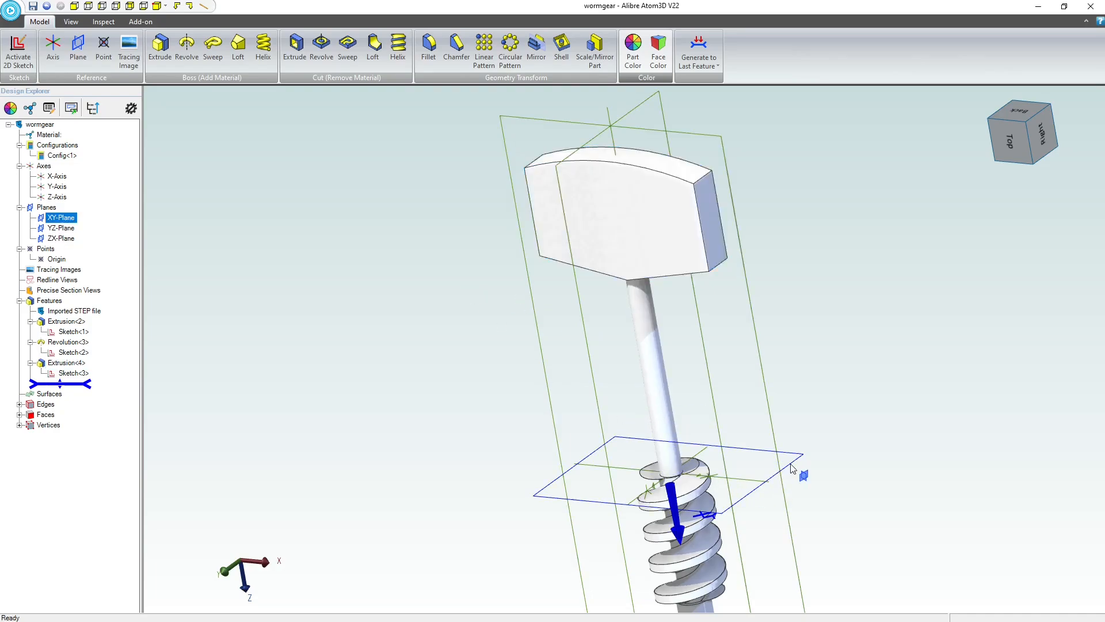
Start a 2D sketch on the XY-Plane and project the head's end edge on the +X side as a reference figure
{"action": "left_click", "coordinate": [730, 496]}
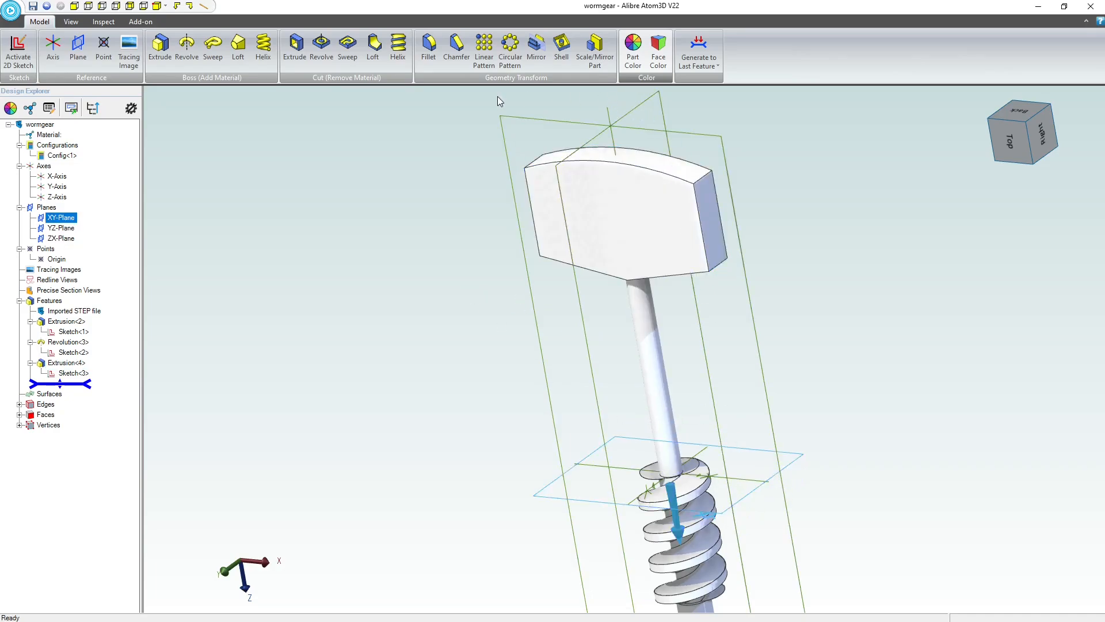
{"action": "left_click", "coordinate": [18, 50]}
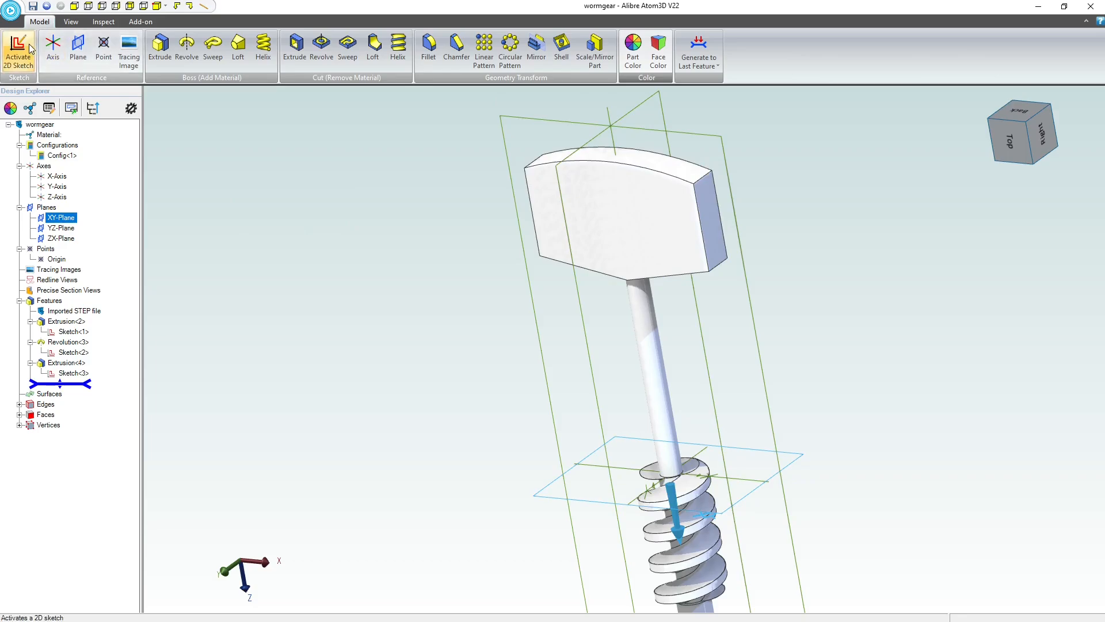
{"action": "scroll", "coordinate": [654, 361], "scroll_direction": "up", "scroll_amount": 1}
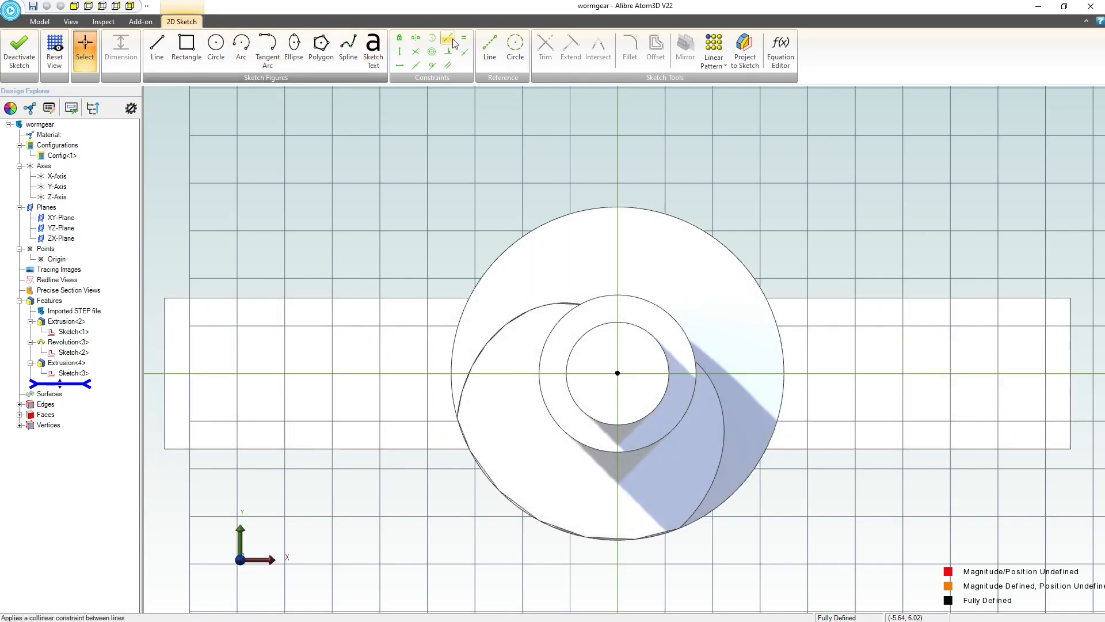
{"action": "left_click", "coordinate": [743, 51]}
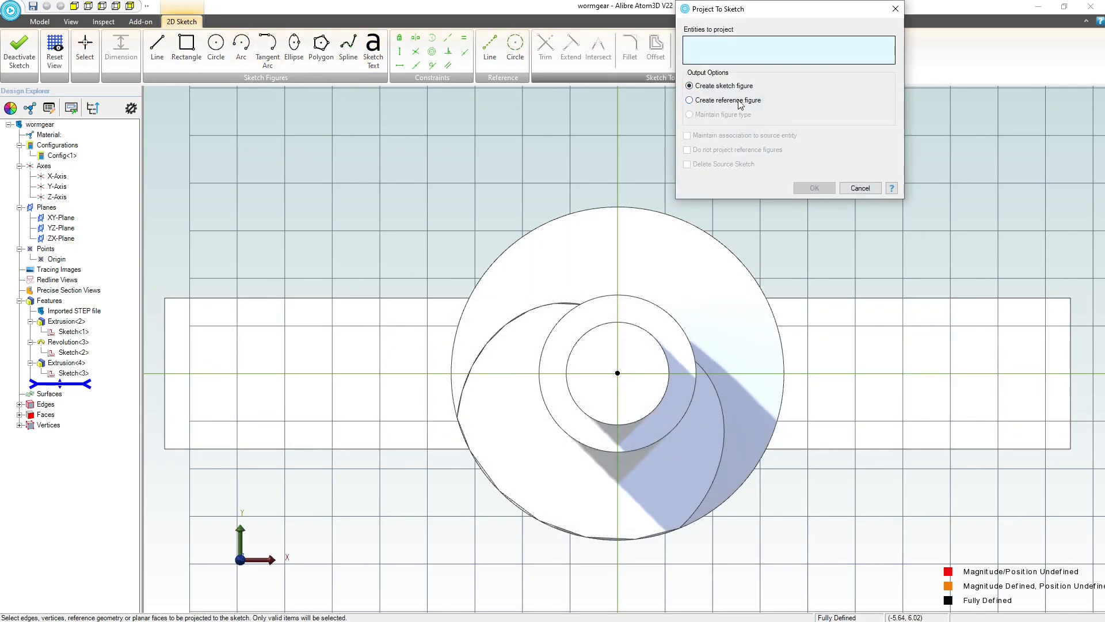
{"action": "left_click", "coordinate": [690, 101]}
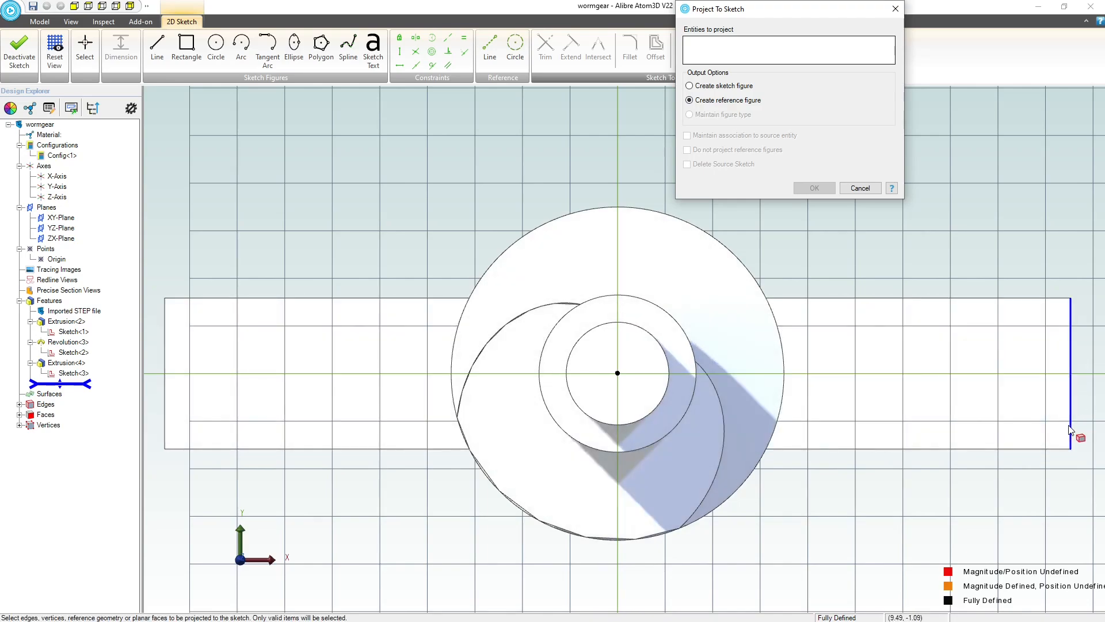
{"action": "left_click", "coordinate": [1069, 429]}
{"action": "left_click", "coordinate": [1071, 429]}
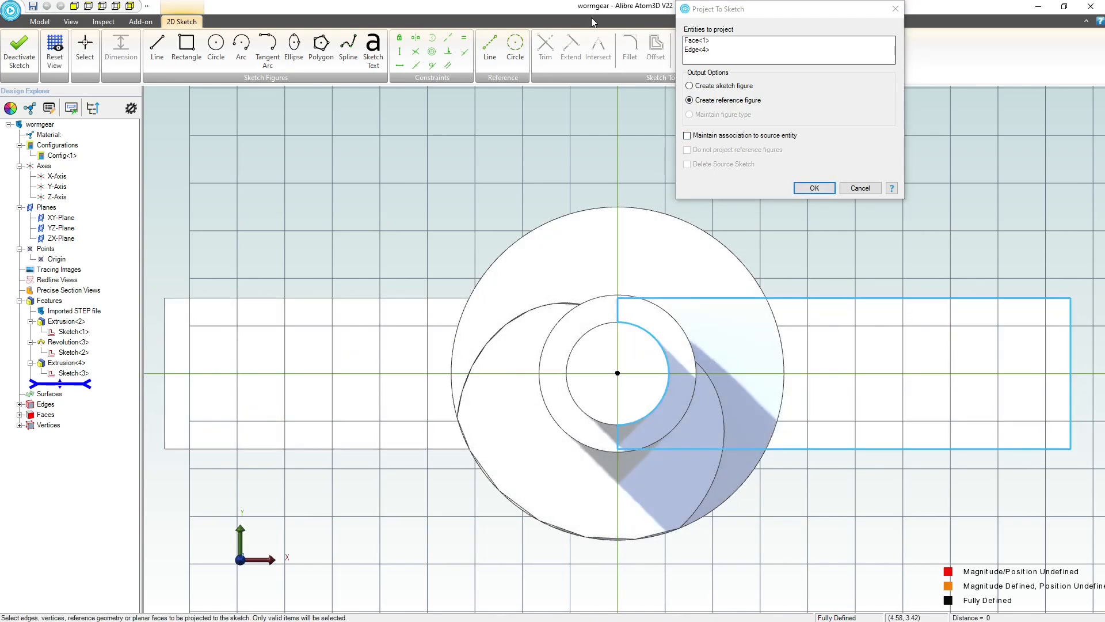
{"action": "left_click", "coordinate": [832, 323]}
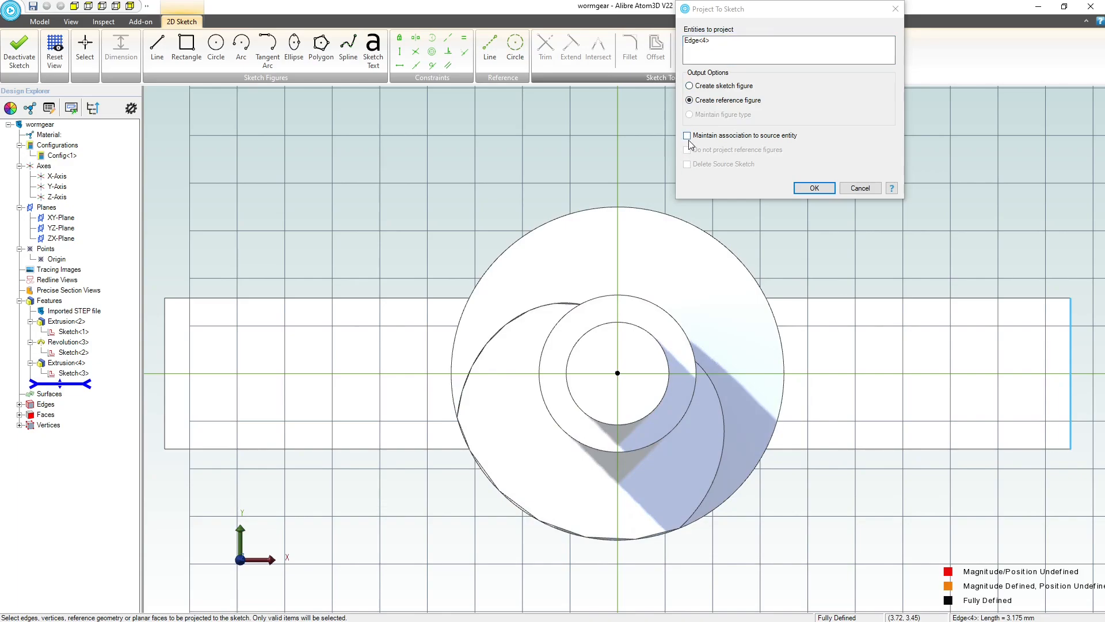
{"action": "left_click", "coordinate": [814, 189]}
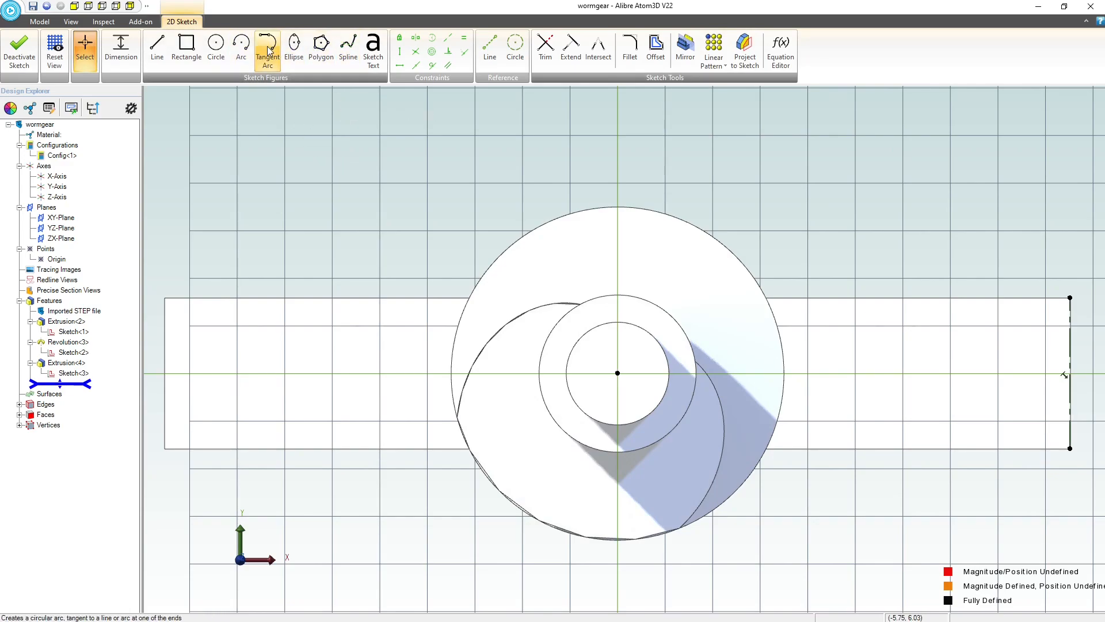
Sketch an arc centred on the horizontal axis, starting at the projected reference line's midpoint and curving up and back toward the shaft
{"action": "left_click", "coordinate": [241, 49]}
{"action": "left_click", "coordinate": [980, 373]}
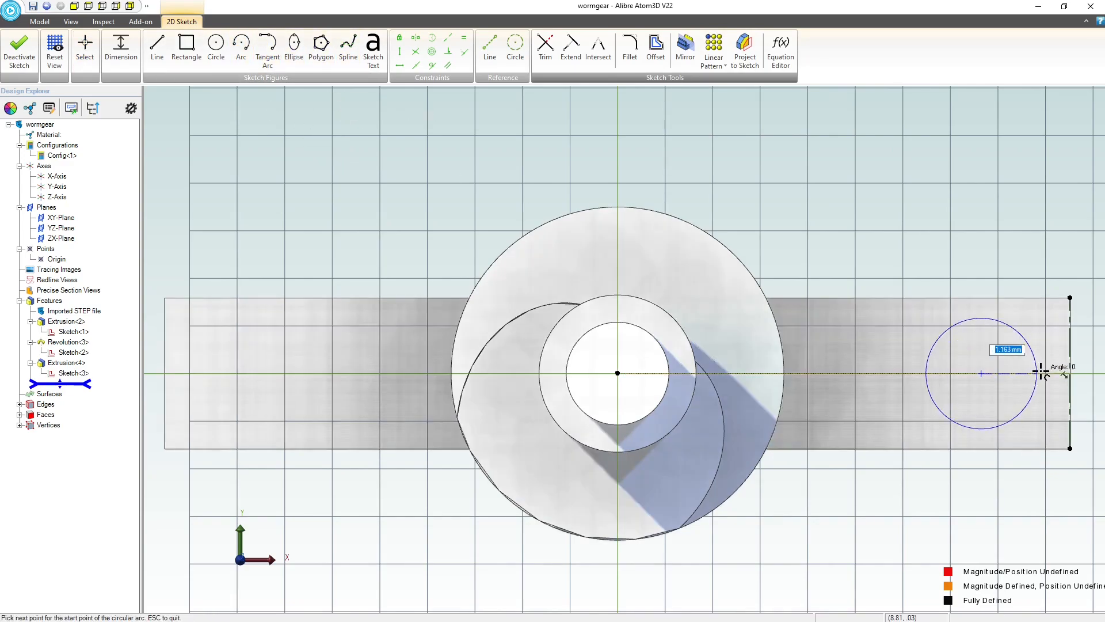
{"action": "left_click", "coordinate": [1064, 374]}
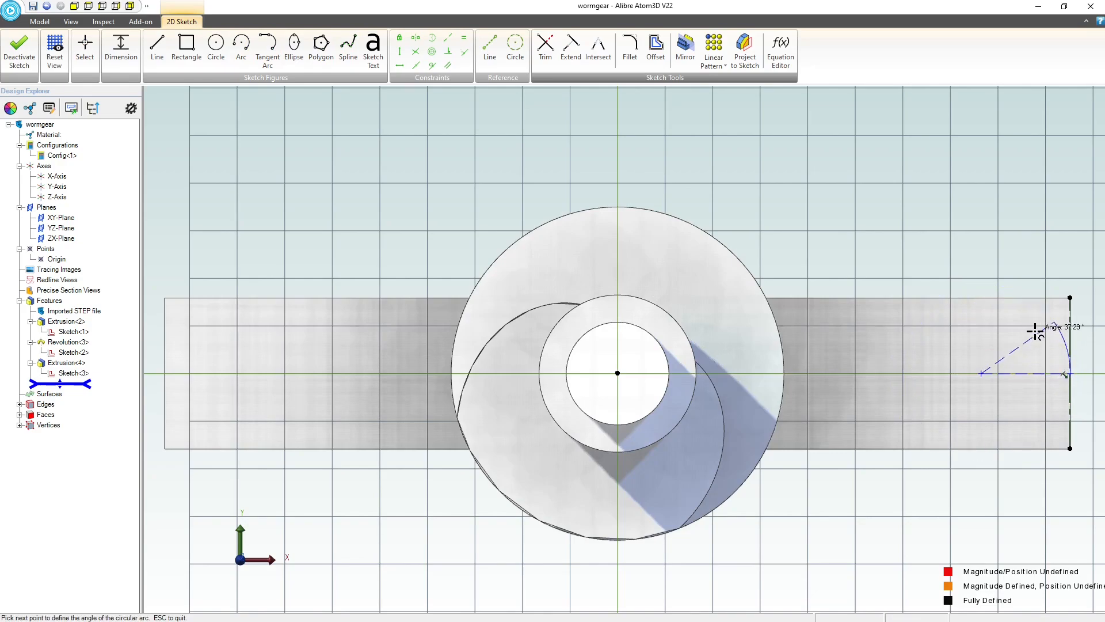
{"action": "left_click", "coordinate": [1008, 323]}
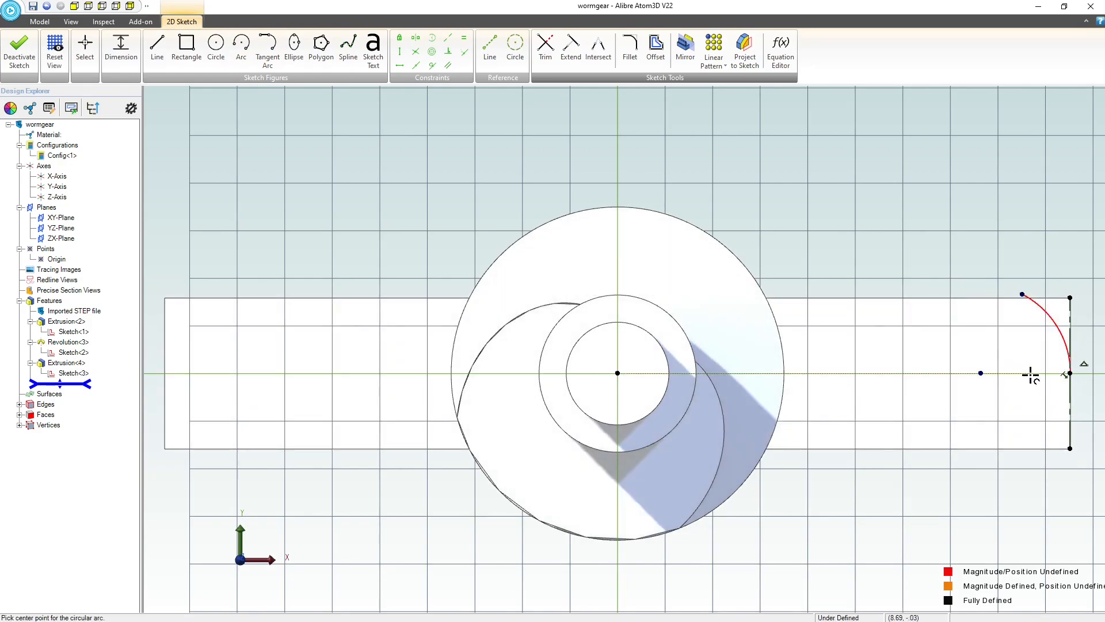
{"action": "key", "text": "Escape"}
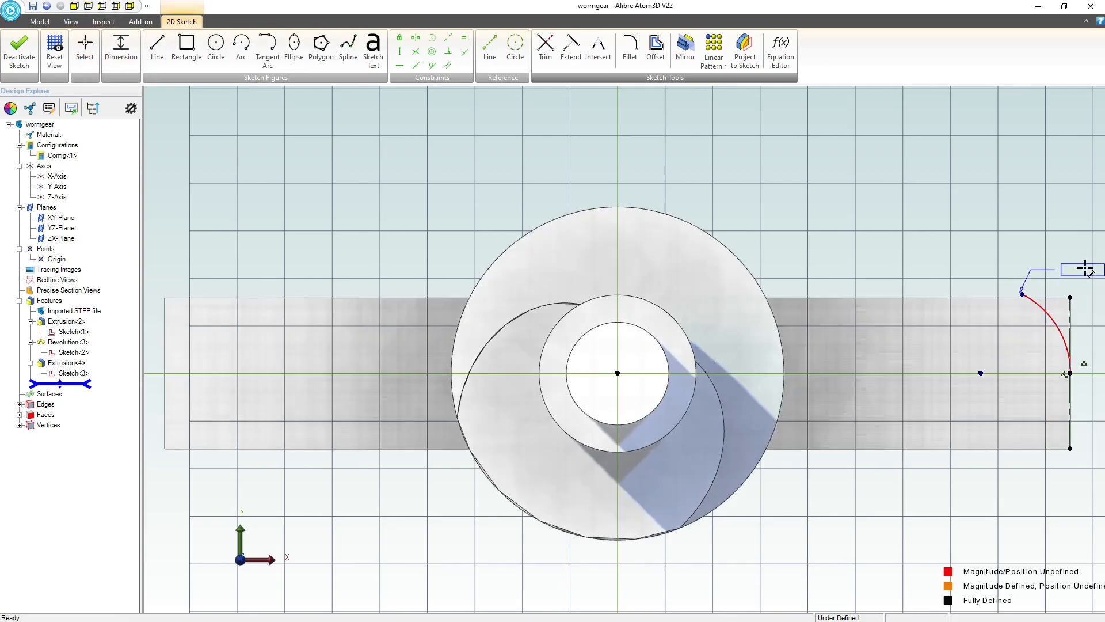
Dimension the small end arc's radius and set it to 0.508 mm
{"action": "left_click", "coordinate": [1085, 268]}
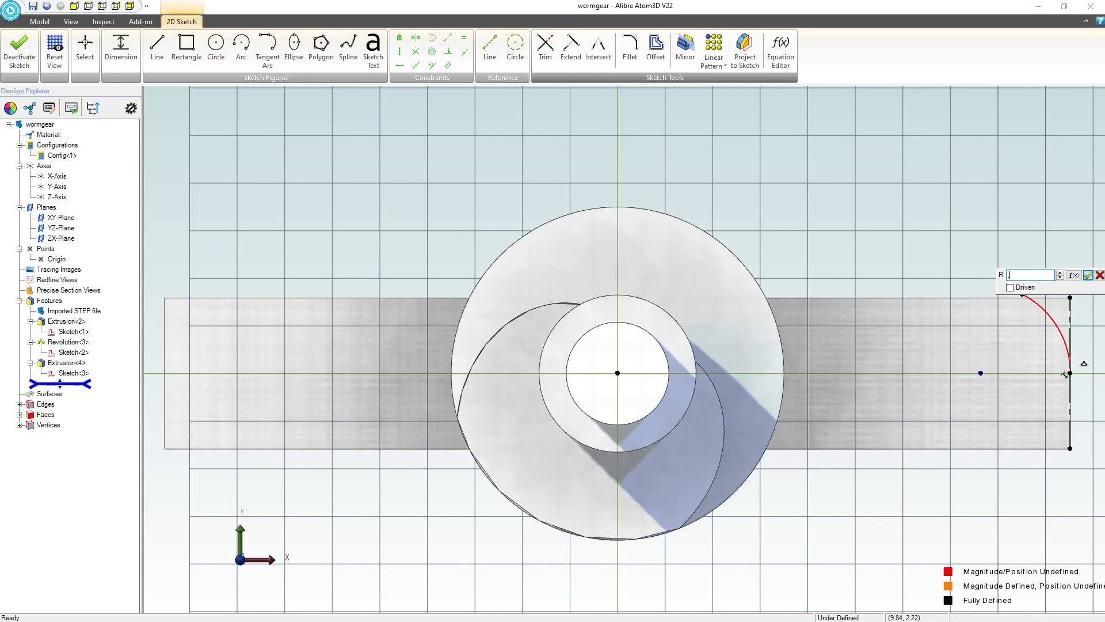
{"action": "key", "text": "Escape"}
{"action": "scroll", "coordinate": [1066, 365], "scroll_direction": "up", "scroll_amount": 10}
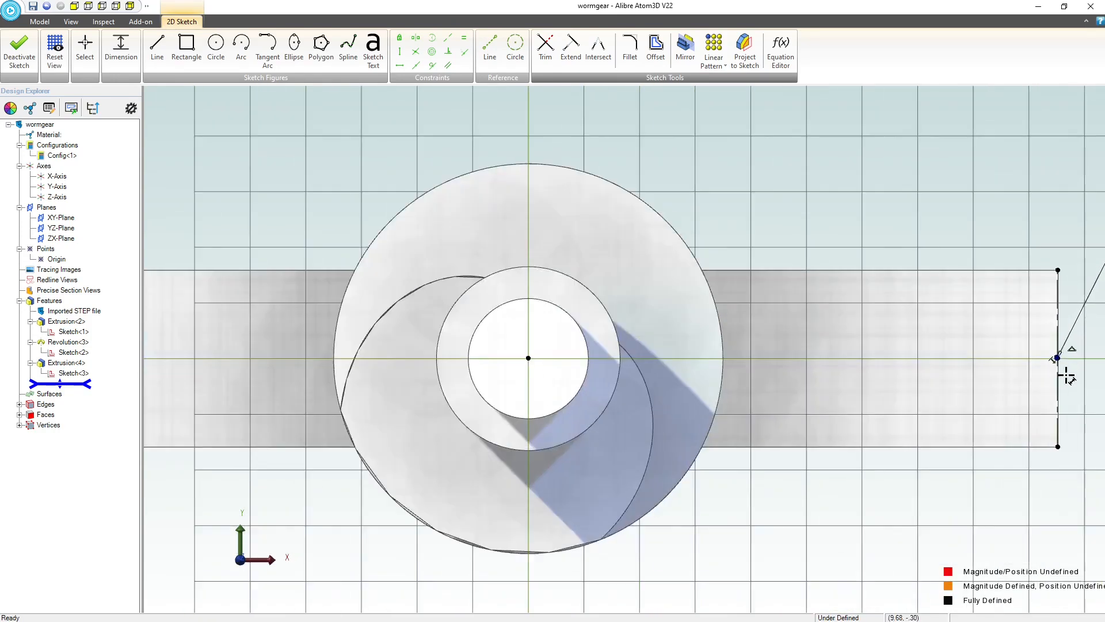
{"action": "scroll", "coordinate": [989, 283], "scroll_direction": "down", "scroll_amount": 8}
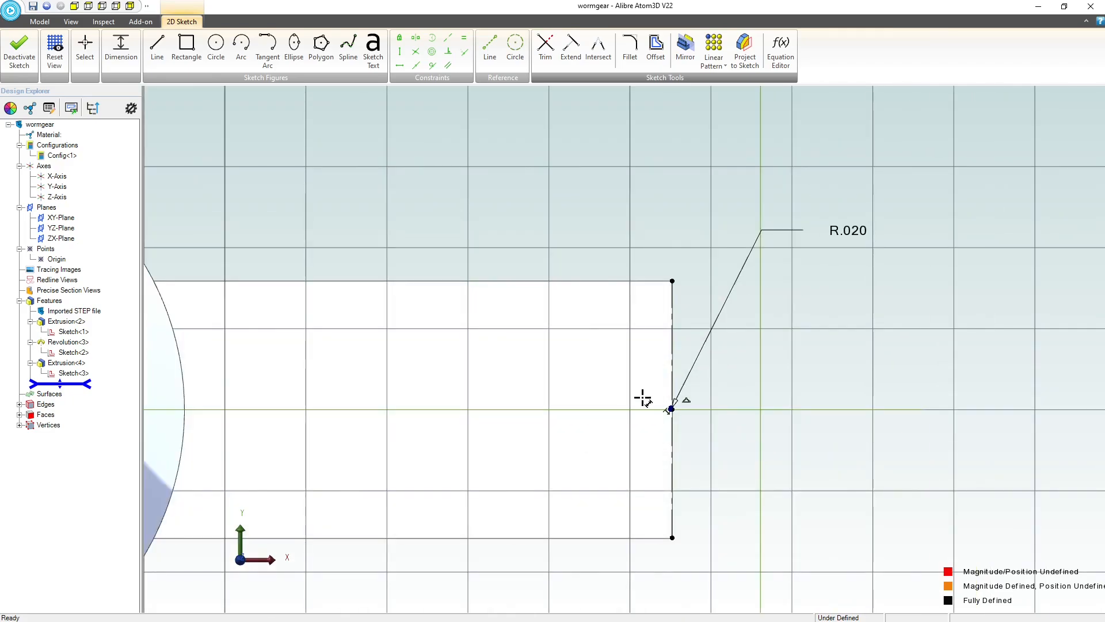
{"action": "left_click_drag", "start_coordinate": [785, 229], "coordinate": [831, 234]}
{"action": "double_click", "coordinate": [833, 235]}
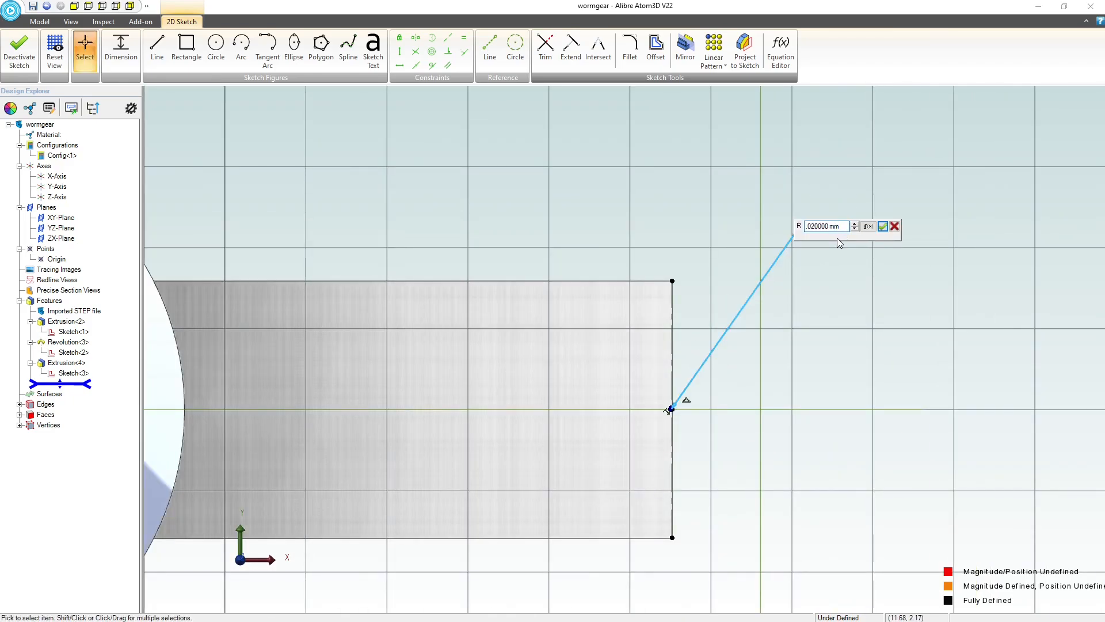
{"action": "type", "text": ".508"}
{"action": "key", "text": "Return"}
Draw a slanted line from the small arc's upper endpoint up toward the shaft and constrain it tangent to the arc
{"action": "scroll", "coordinate": [836, 424], "scroll_direction": "down", "scroll_amount": 2}
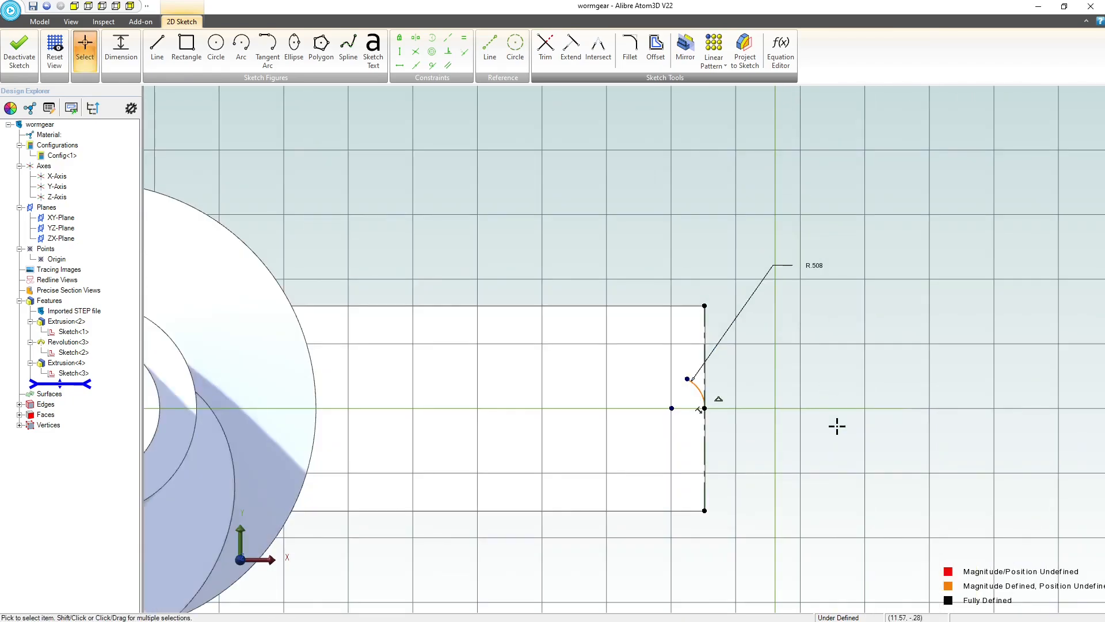
{"action": "scroll", "coordinate": [836, 425], "scroll_direction": "down", "scroll_amount": 1}
{"action": "left_click", "coordinate": [166, 45]}
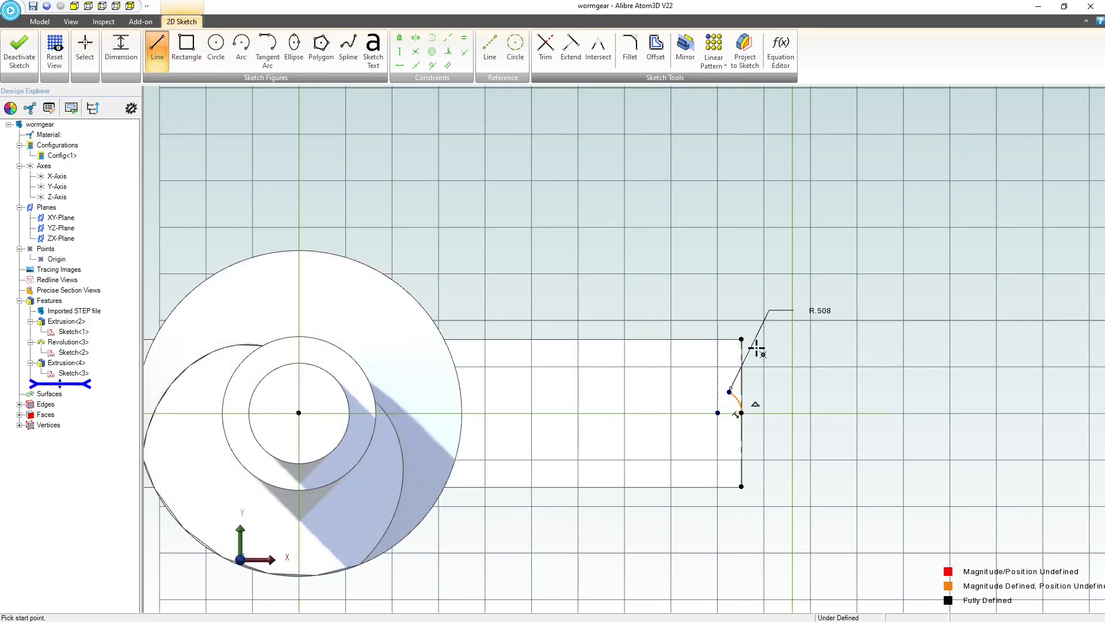
{"action": "left_click", "coordinate": [379, 237]}
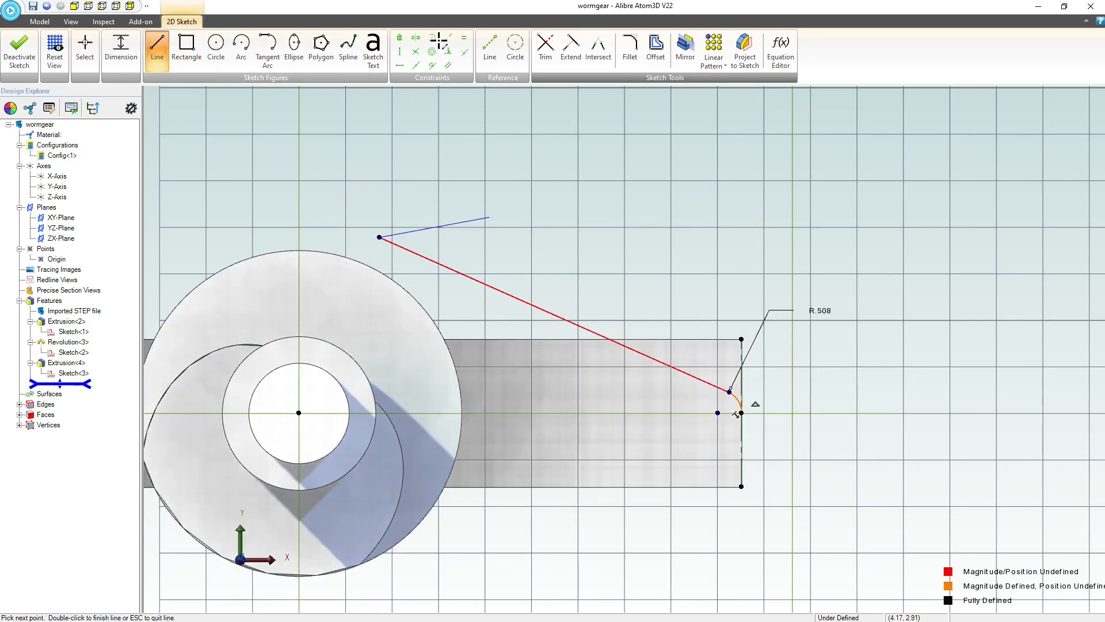
{"action": "left_click", "coordinate": [431, 65]}
{"action": "left_click", "coordinate": [734, 396]}
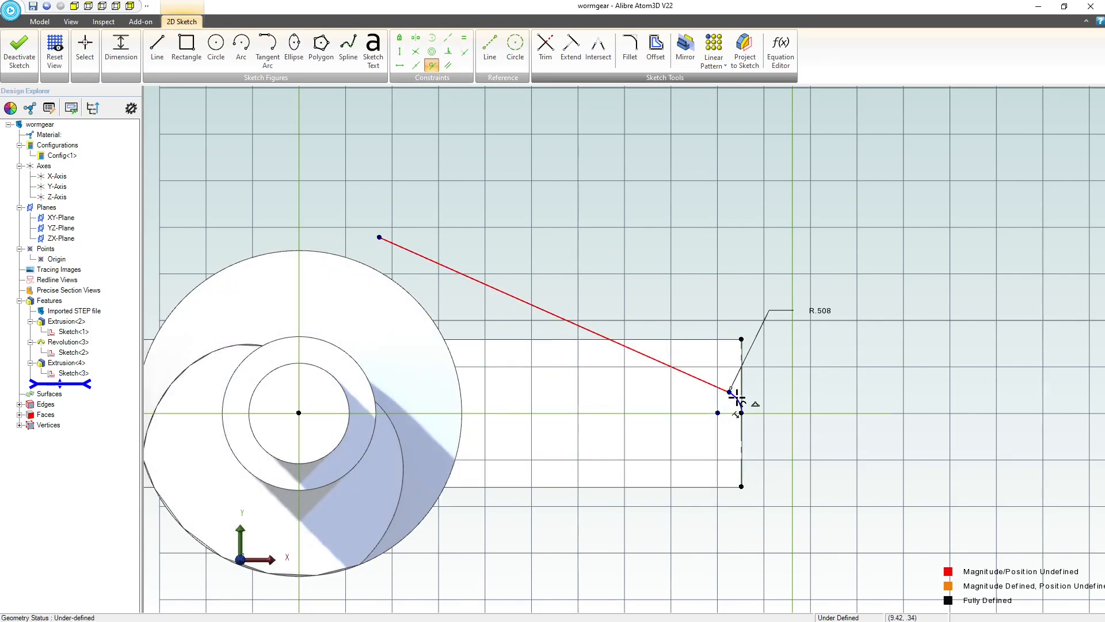
{"action": "left_click", "coordinate": [666, 362]}
{"action": "key", "text": "Escape"}
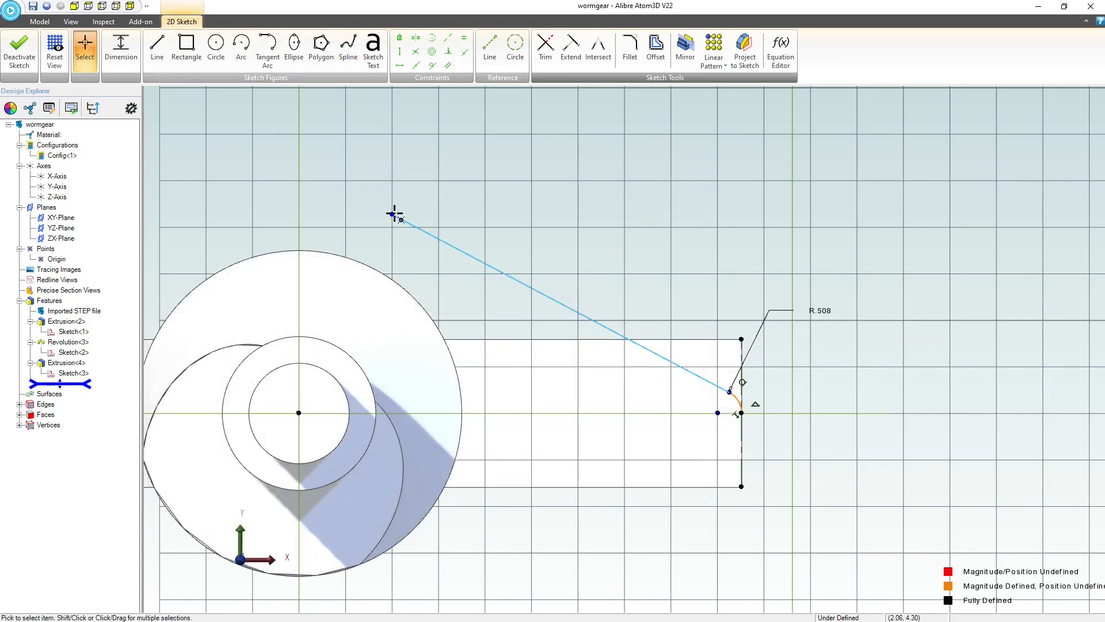
Shorten the slanted line and draw a tangent arc from its upper endpoint to the vertical axis above the origin
{"action": "left_click_drag", "start_coordinate": [392, 214], "coordinate": [541, 309]}
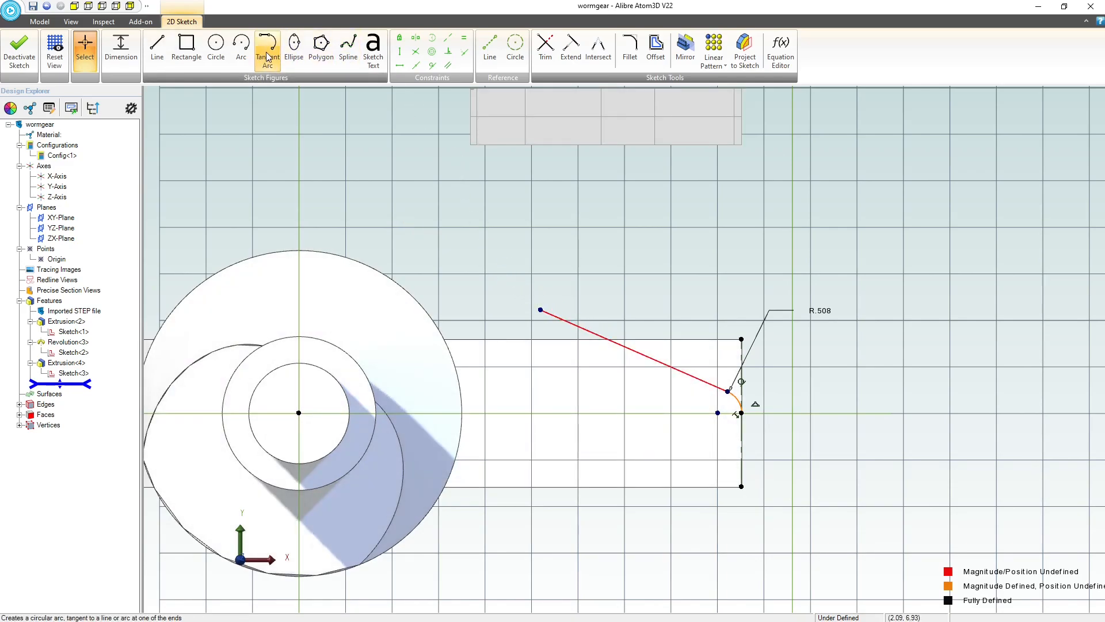
{"action": "left_click", "coordinate": [267, 53]}
{"action": "left_click", "coordinate": [541, 310]}
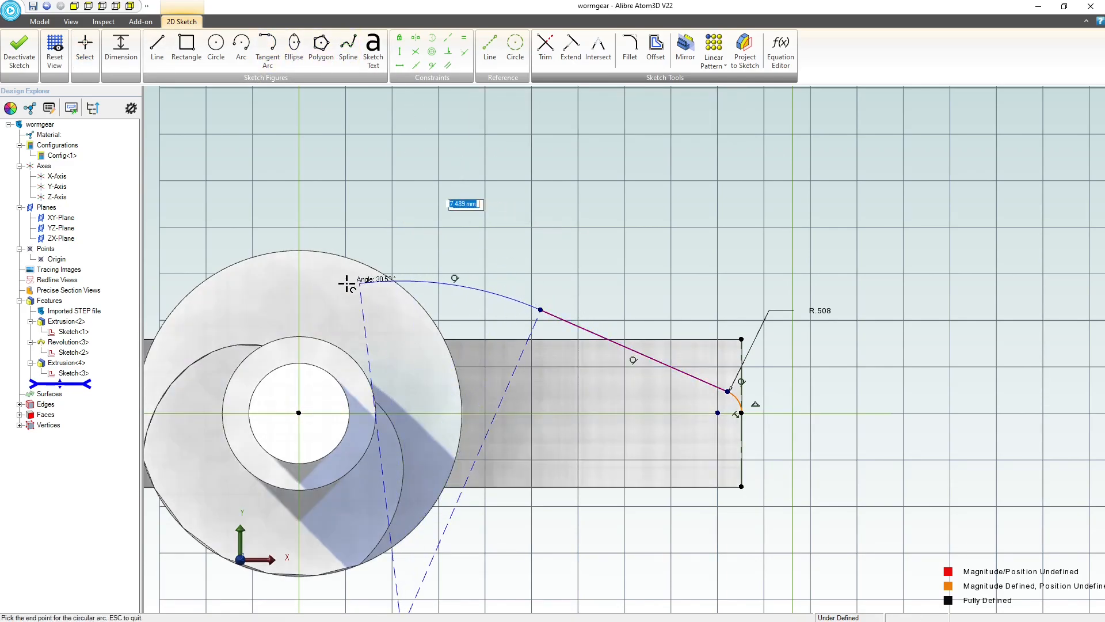
{"action": "left_click", "coordinate": [299, 266]}
{"action": "key", "text": "Escape"}
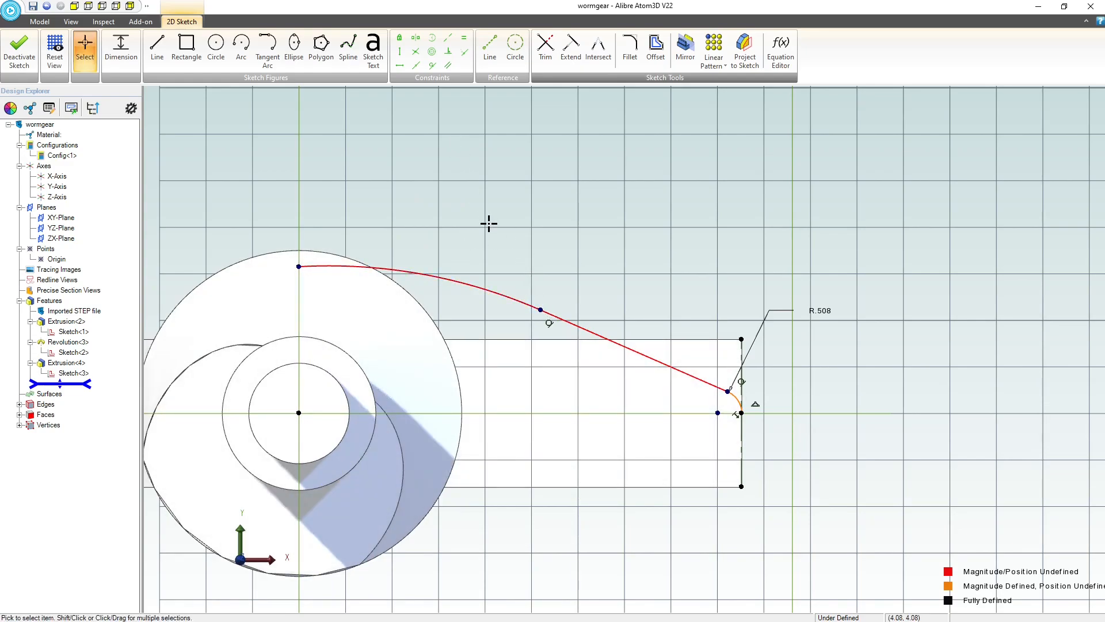
Apply vertical constraints to align the large arc's centre and upper endpoint with the origin
{"action": "scroll", "coordinate": [454, 318], "scroll_direction": "down", "scroll_amount": 5}
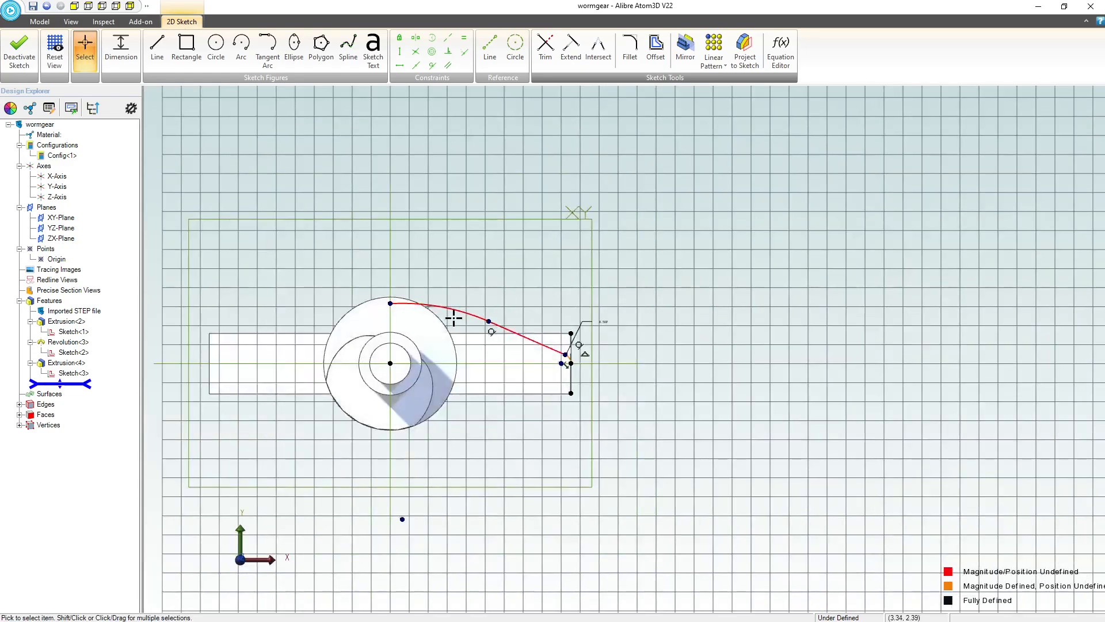
{"action": "left_click", "coordinate": [403, 518]}
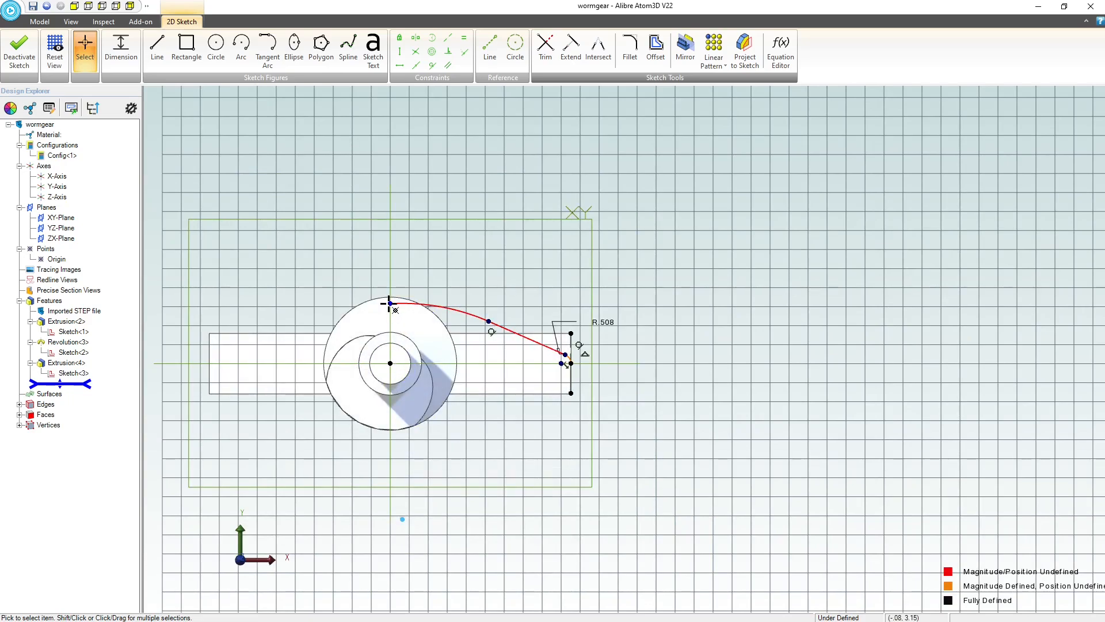
{"action": "left_click", "coordinate": [401, 335], "text": "shift"}
{"action": "left_click", "coordinate": [400, 51]}
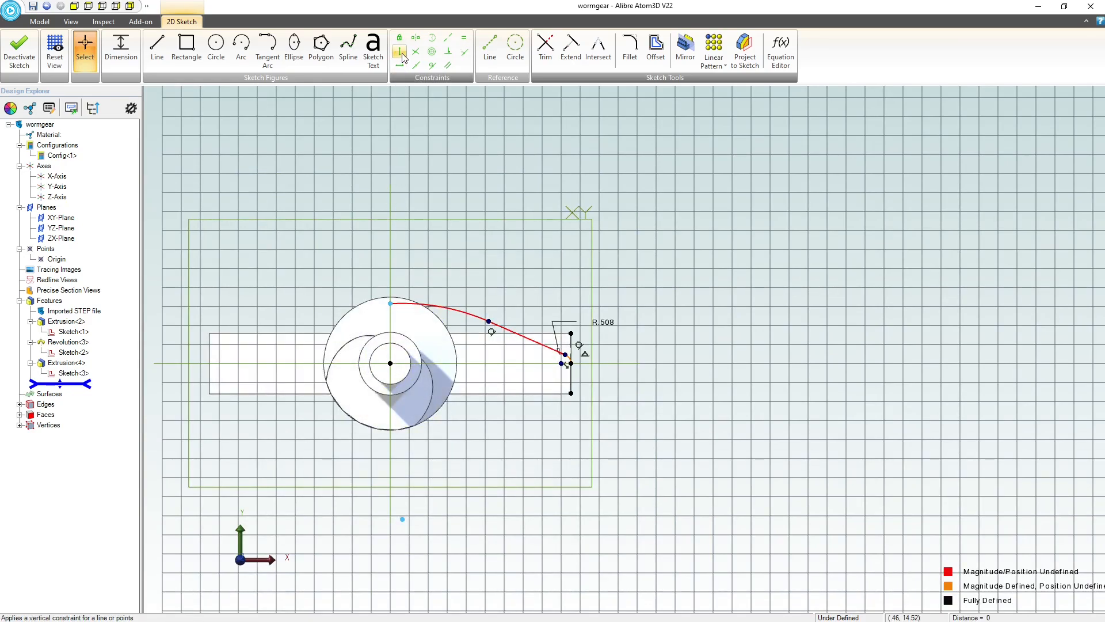
{"action": "scroll", "coordinate": [402, 401], "scroll_direction": "up", "scroll_amount": 1}
{"action": "left_click", "coordinate": [403, 290]}
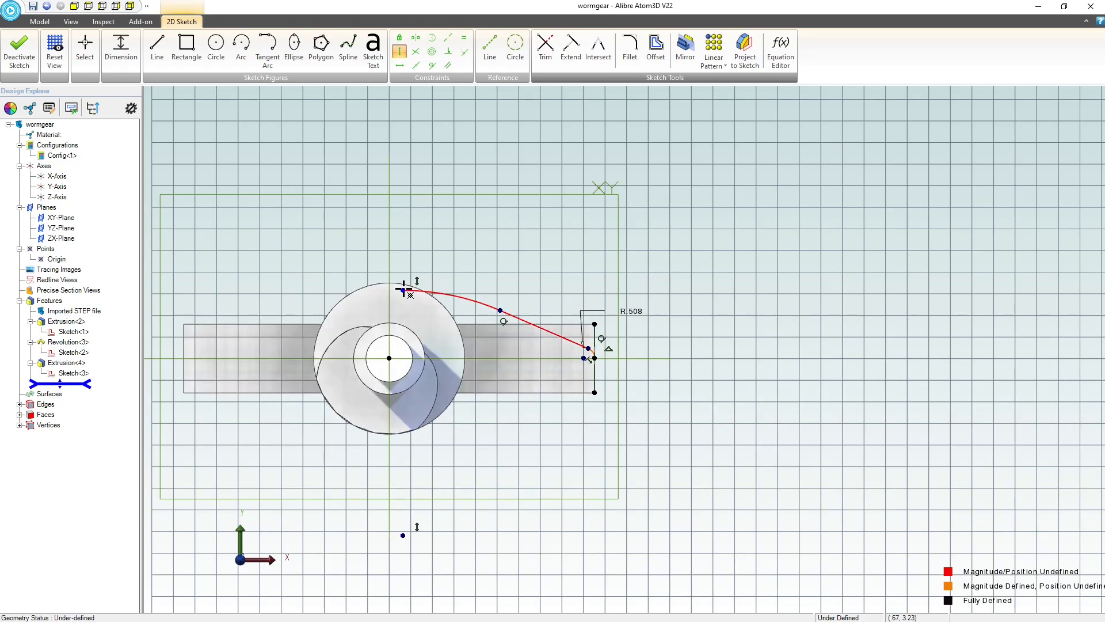
{"action": "left_click", "coordinate": [389, 358]}
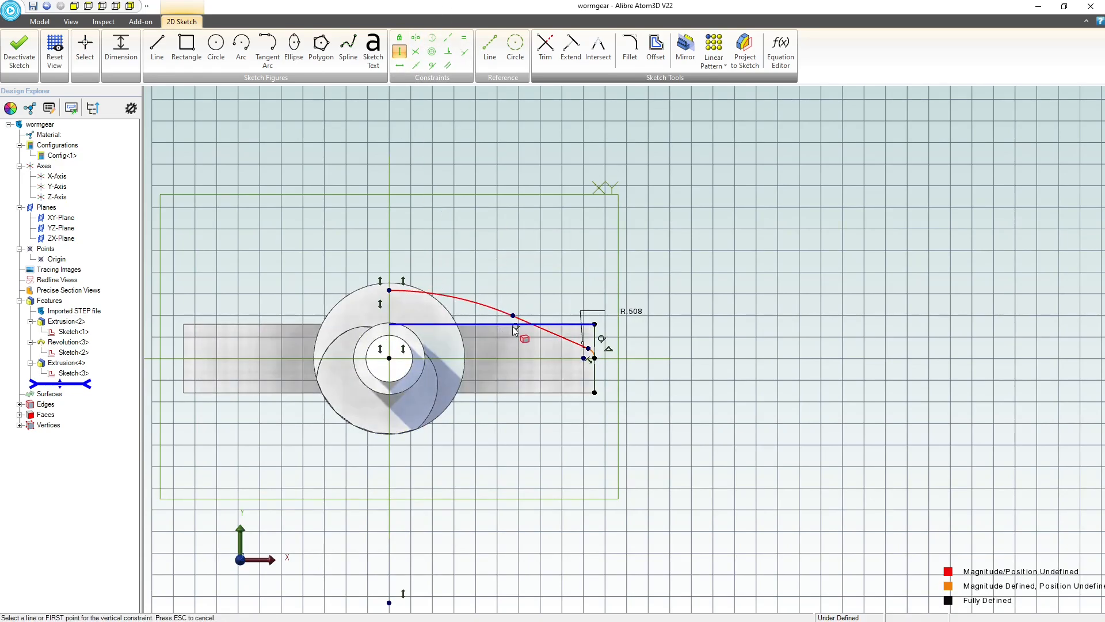
{"action": "key", "text": "Escape"}
Move the line's junction with the upper arc up near the vertical axis and constrain the small arc's centre horizontal with its start point
{"action": "left_click_drag", "start_coordinate": [513, 315], "coordinate": [402, 262]}
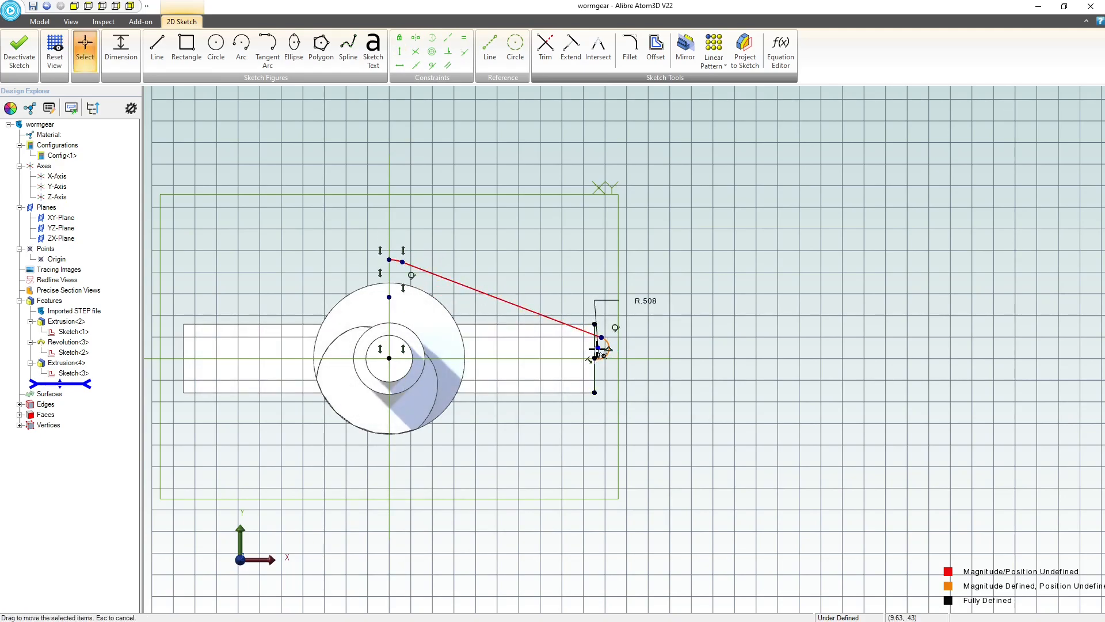
{"action": "mouse_move", "coordinate": [597, 349]}
{"action": "left_mouse_down"}
{"action": "mouse_move", "coordinate": [586, 347]}
{"action": "mouse_move", "coordinate": [590, 356]}
{"action": "left_mouse_up"}
{"action": "scroll", "coordinate": [595, 357], "scroll_direction": "up", "scroll_amount": 3}
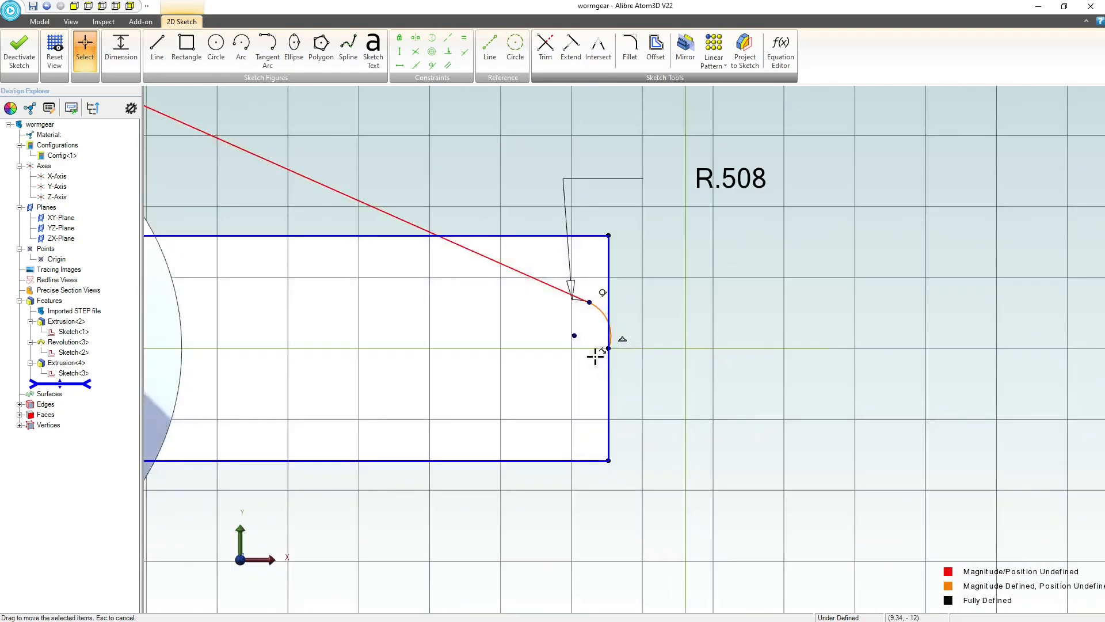
{"action": "scroll", "coordinate": [595, 357], "scroll_direction": "up", "scroll_amount": 3}
{"action": "left_click", "coordinate": [400, 65]}
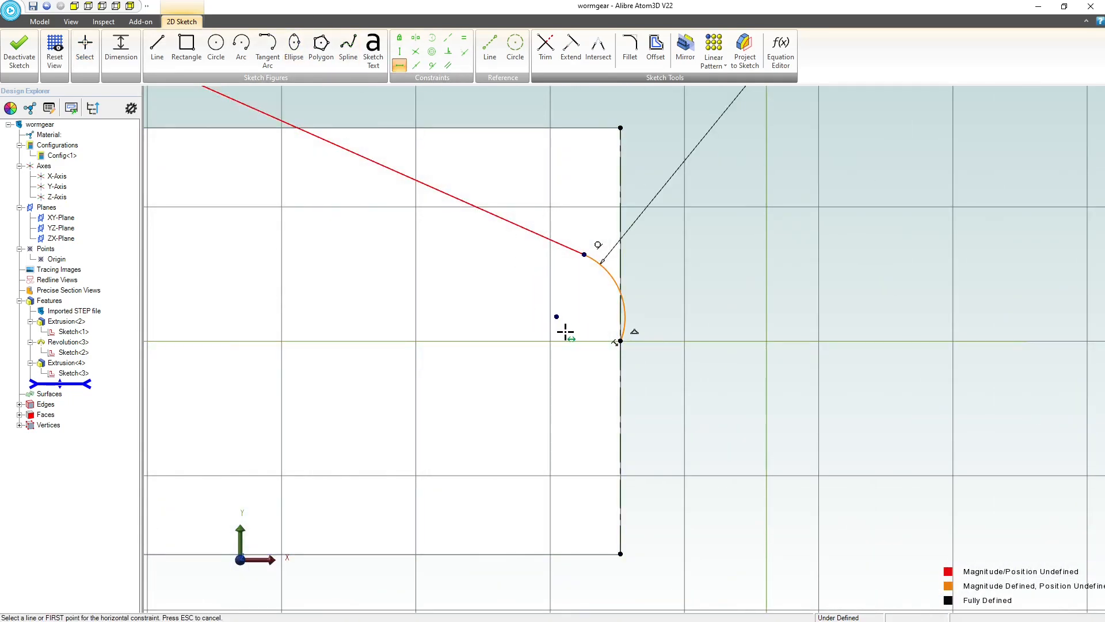
{"action": "left_click", "coordinate": [558, 317]}
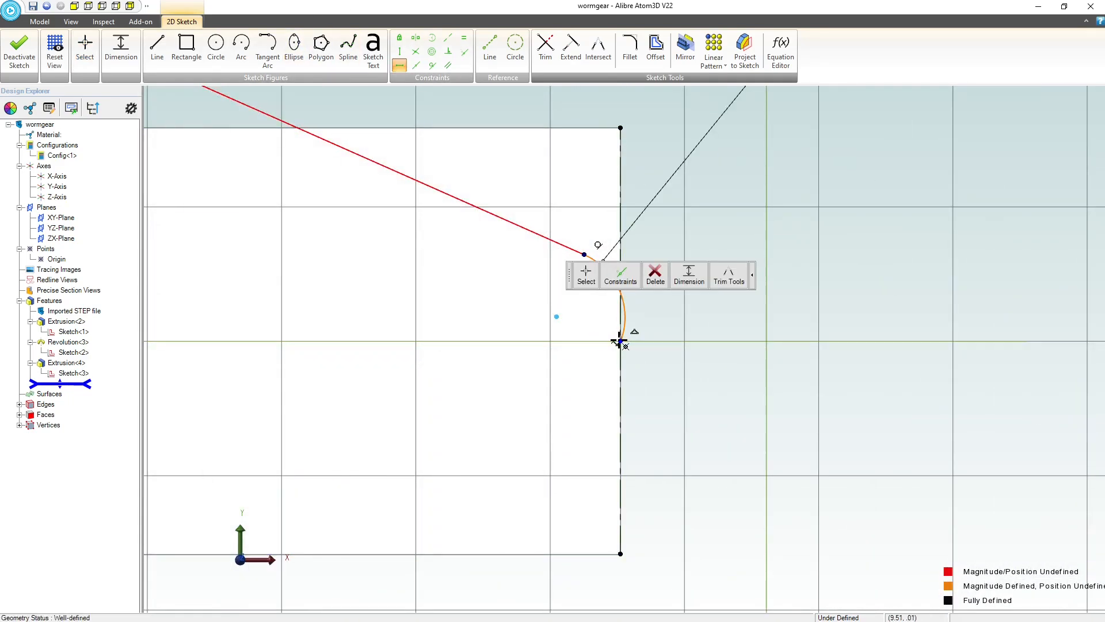
{"action": "left_click", "coordinate": [619, 343]}
{"action": "scroll", "coordinate": [501, 324], "scroll_direction": "down", "scroll_amount": 5}
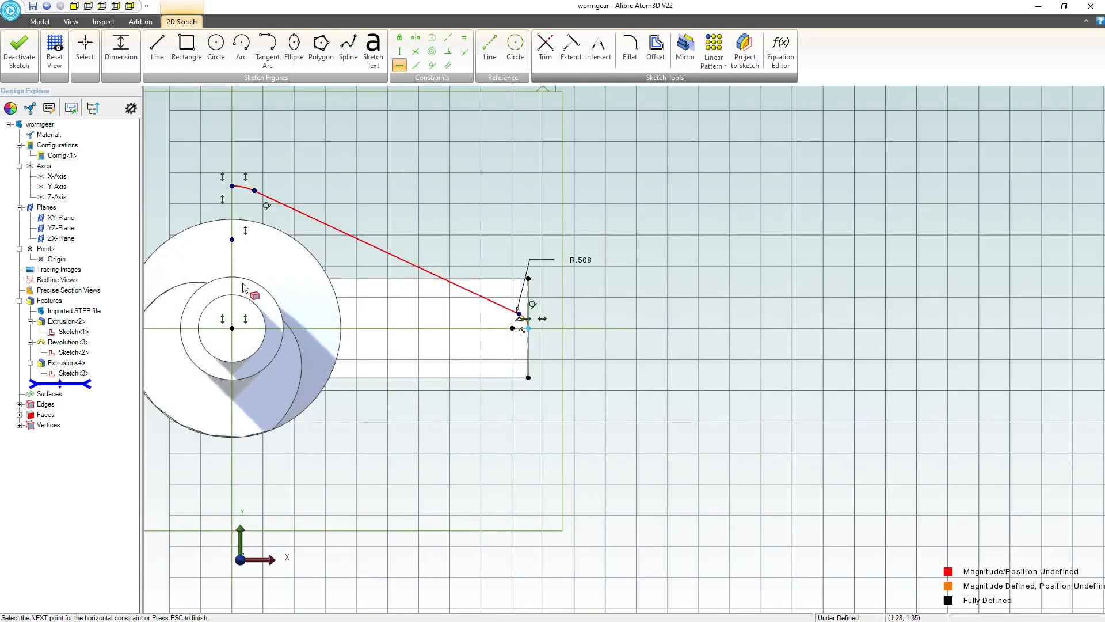
{"action": "scroll", "coordinate": [229, 205], "scroll_direction": "up", "scroll_amount": 3}
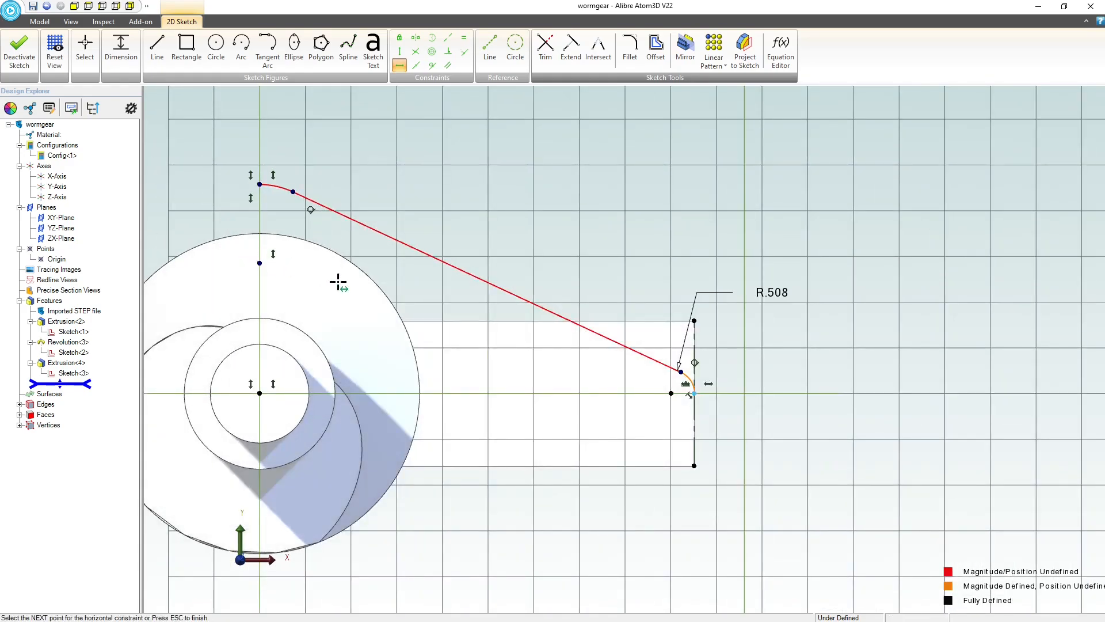
Constrain the large arc's upper endpoint horizontal with the head's upper corner and pull the arc-line junction back to just past the worm's outer edge
{"action": "key", "text": "Escape"}
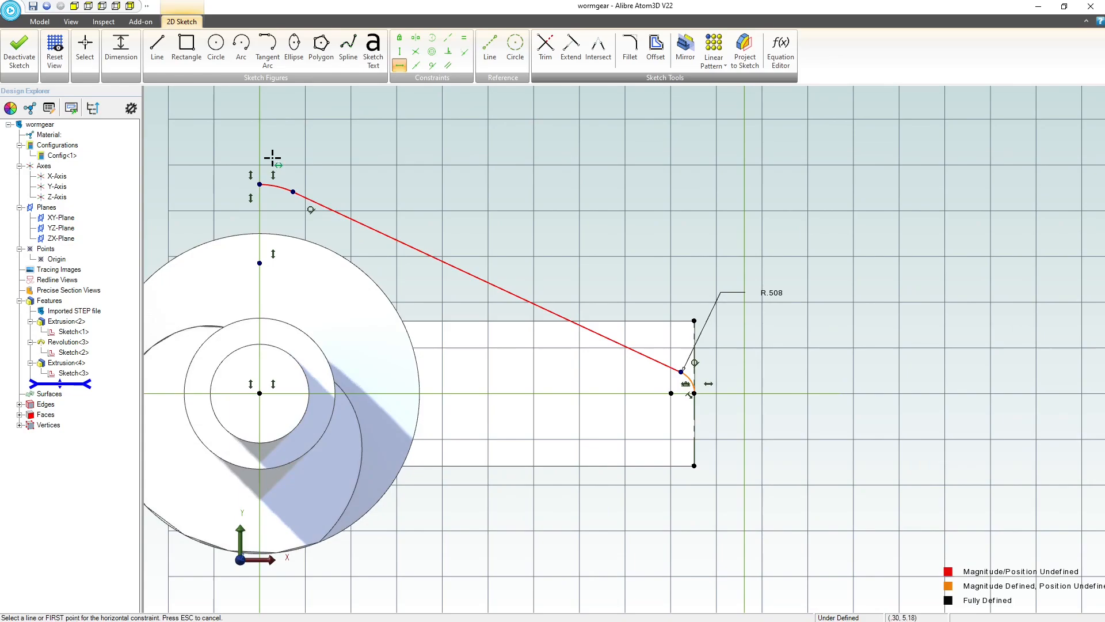
{"action": "left_click", "coordinate": [260, 184]}
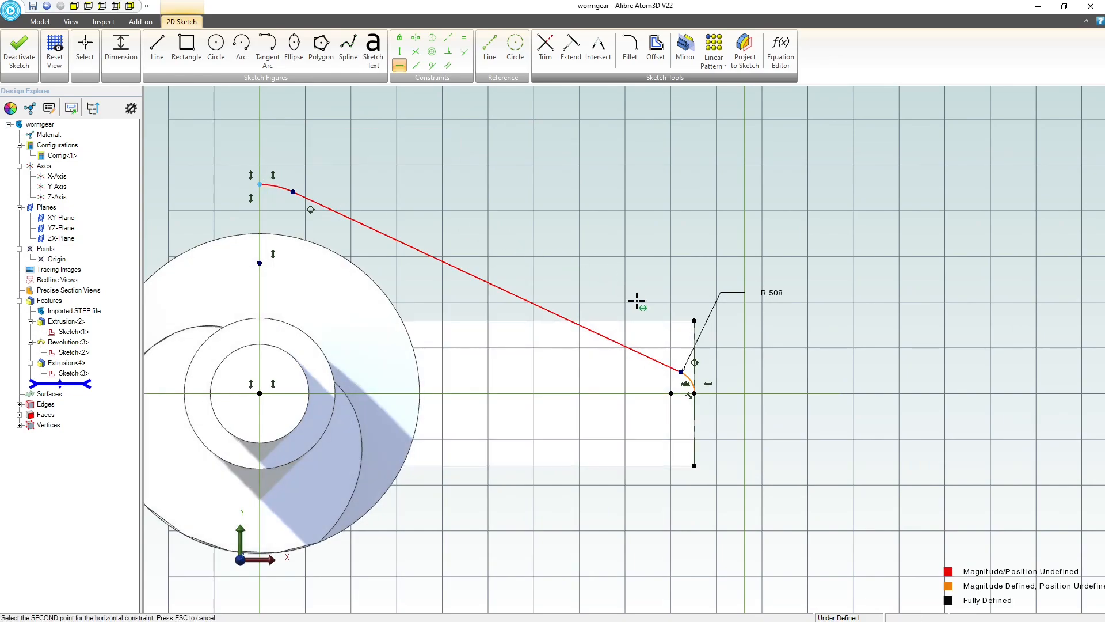
{"action": "left_click", "coordinate": [694, 320]}
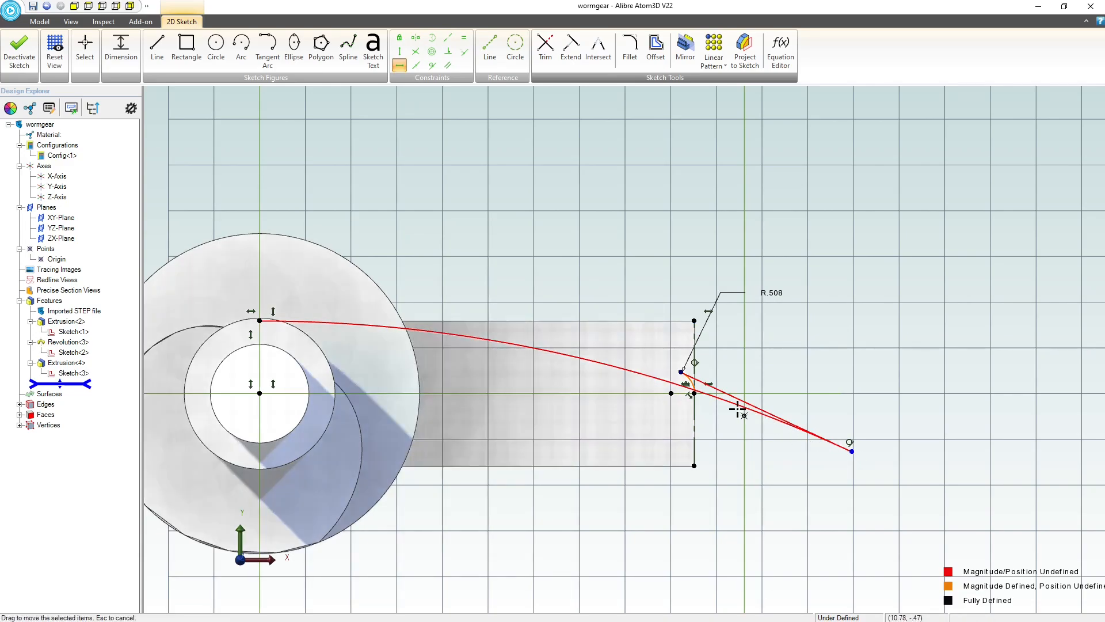
{"action": "key", "text": "Escape"}
{"action": "left_click_drag", "start_coordinate": [852, 451], "coordinate": [426, 317]}
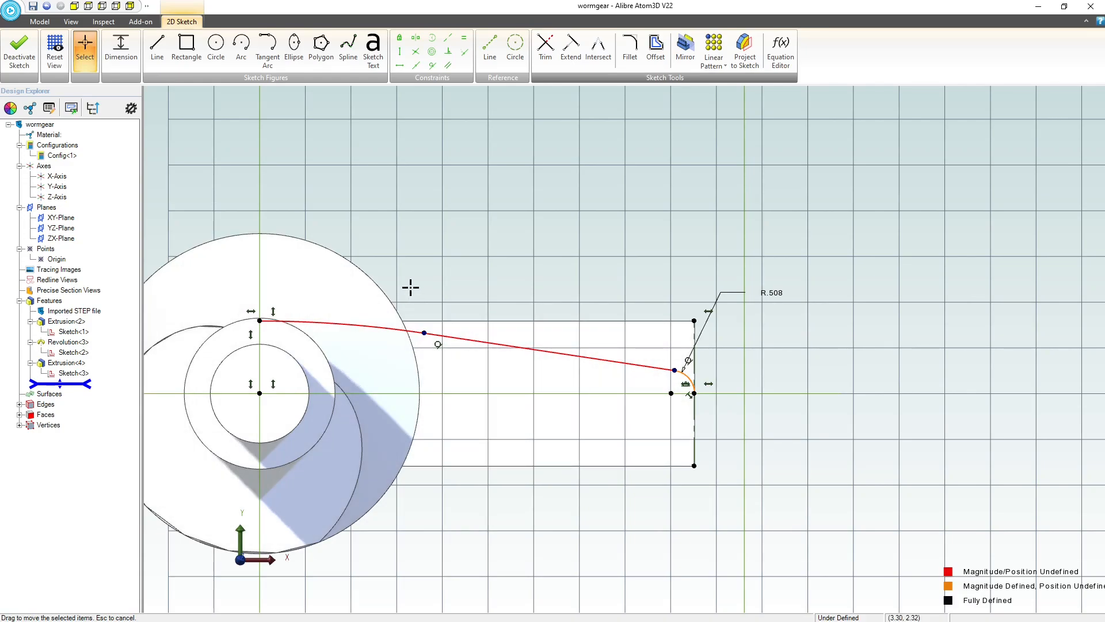
Dimension the horizontal distance between the large arc's upper endpoint and its junction with the slanted line as .15 in
{"action": "left_click", "coordinate": [424, 333]}
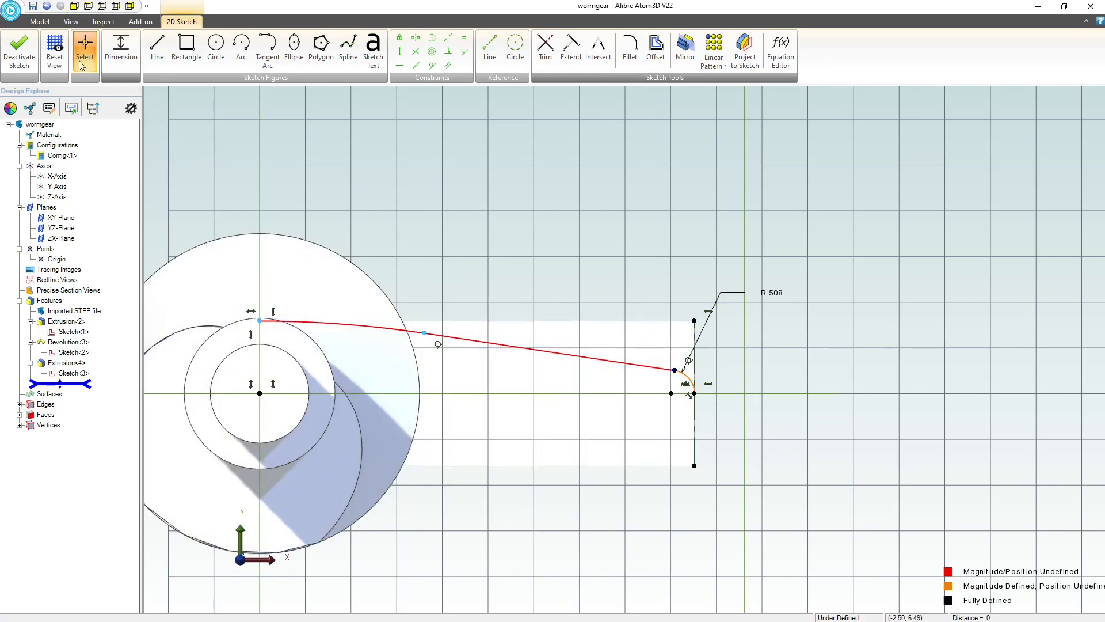
{"action": "left_click", "coordinate": [121, 50]}
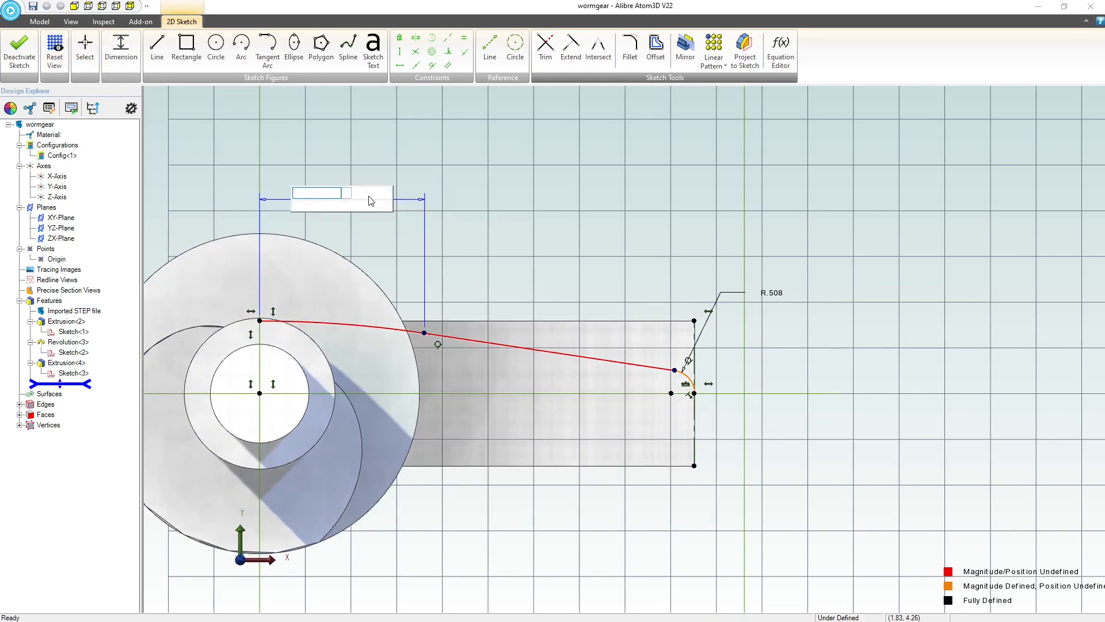
{"action": "left_click", "coordinate": [370, 196]}
{"action": "type", "text": "1"}
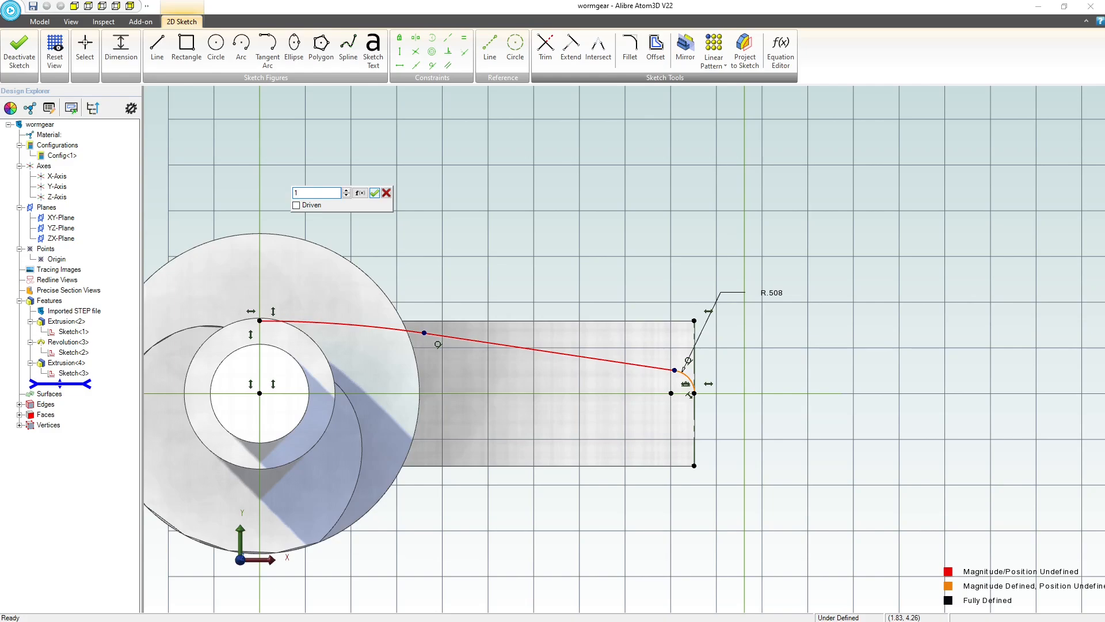
{"action": "key", "text": "BackSpace"}
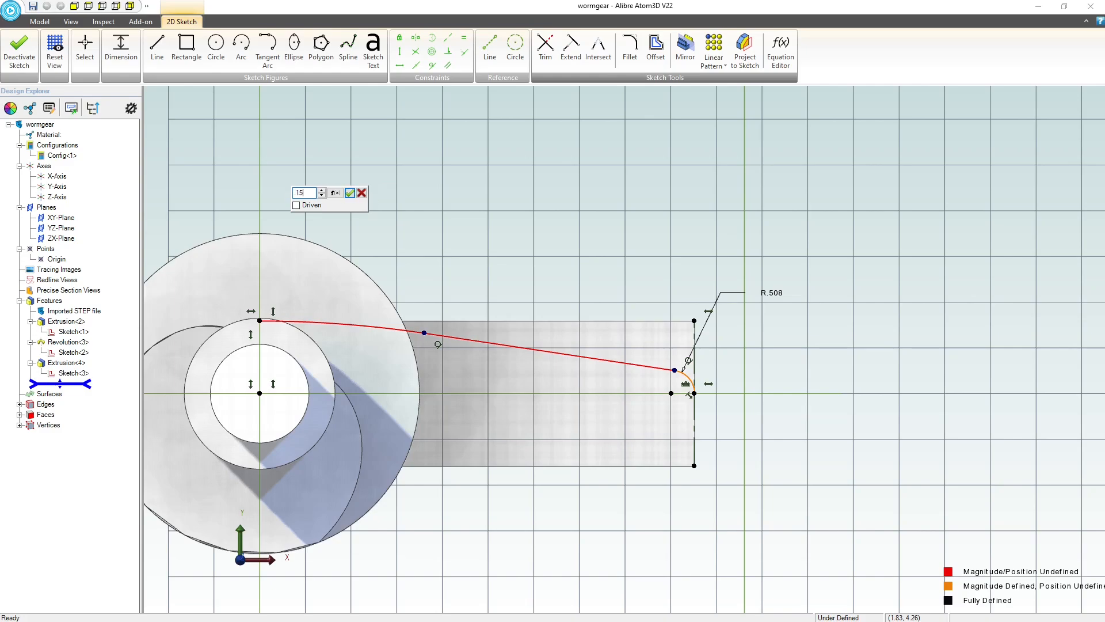
{"action": "type", "text": ".15in"}
{"action": "key", "text": "Return"}
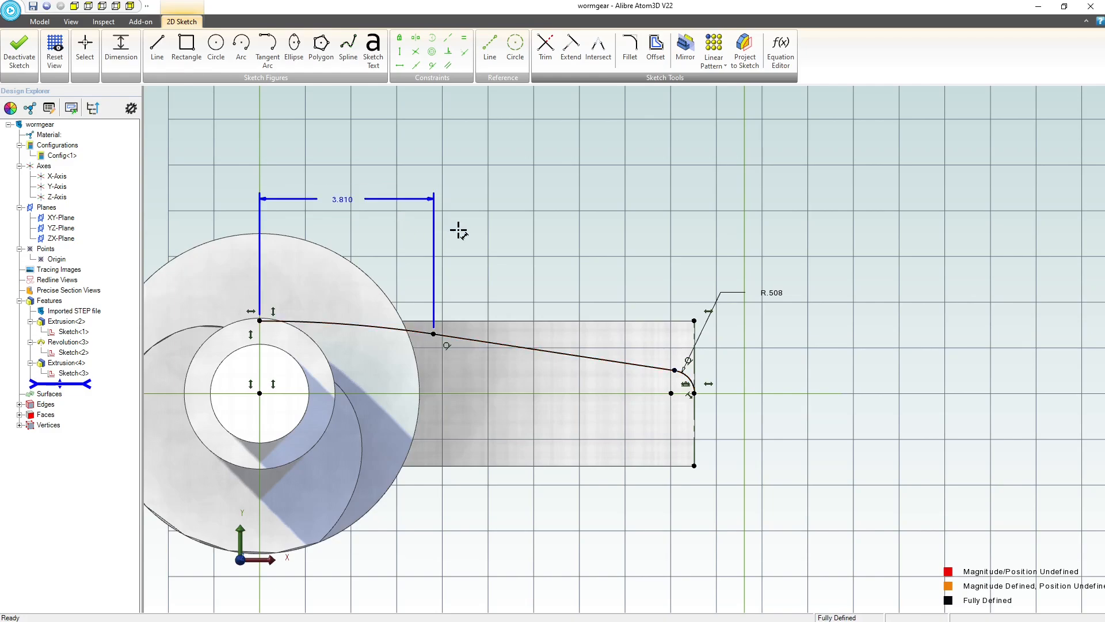
Close the profile with lines from the large arc's upper endpoint to the head's corner and down to the small arc's end, and finish the sketch
{"action": "scroll", "coordinate": [487, 293], "scroll_direction": "down", "scroll_amount": 2}
{"action": "middle_click_drag", "start_coordinate": [340, 291], "coordinate": [454, 303]}
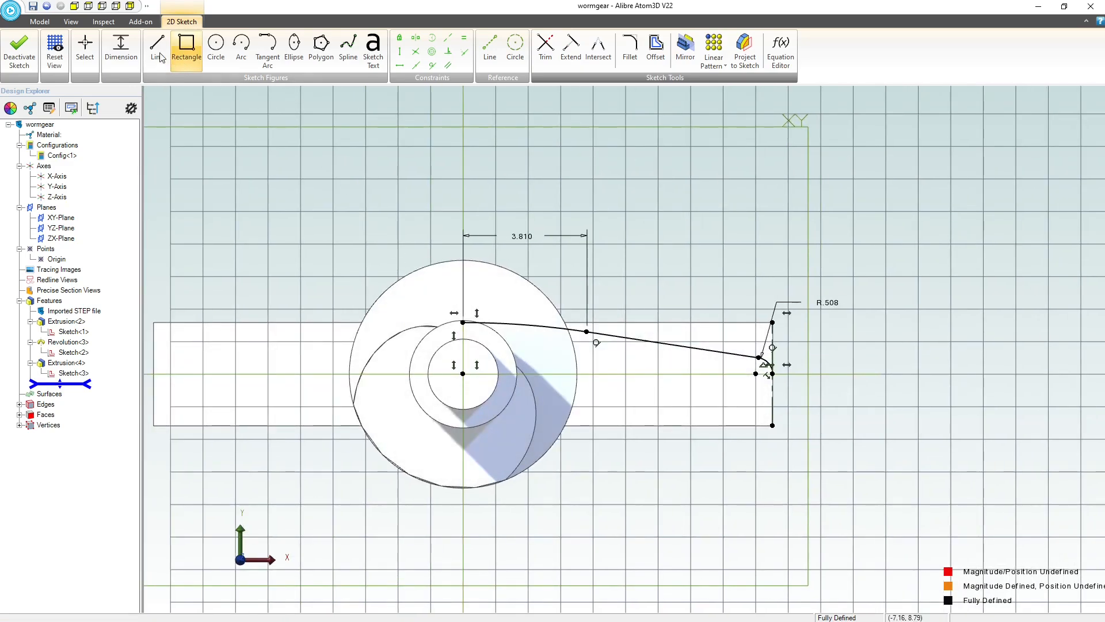
{"action": "left_click", "coordinate": [157, 49]}
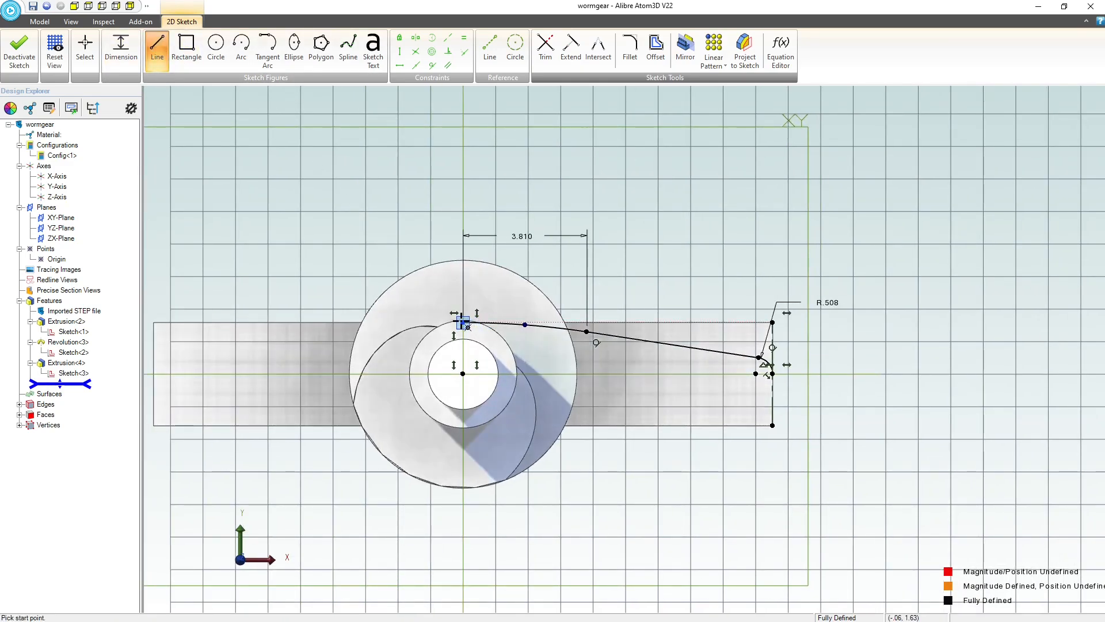
{"action": "left_click", "coordinate": [463, 322]}
{"action": "left_click", "coordinate": [772, 322]}
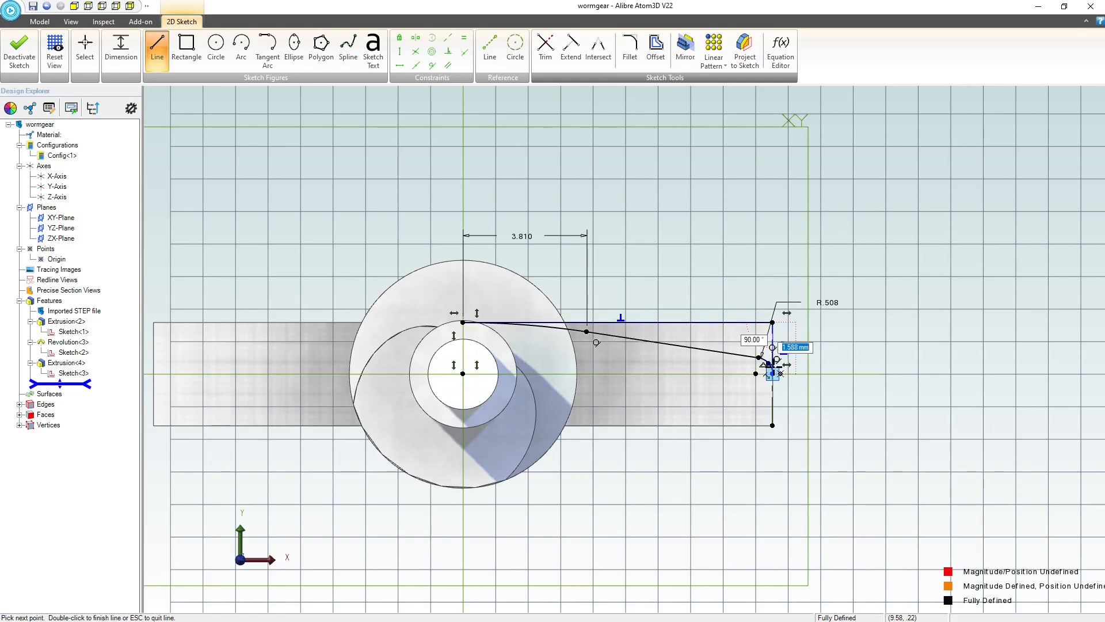
{"action": "left_click", "coordinate": [772, 373]}
{"action": "key", "text": "Escape"}
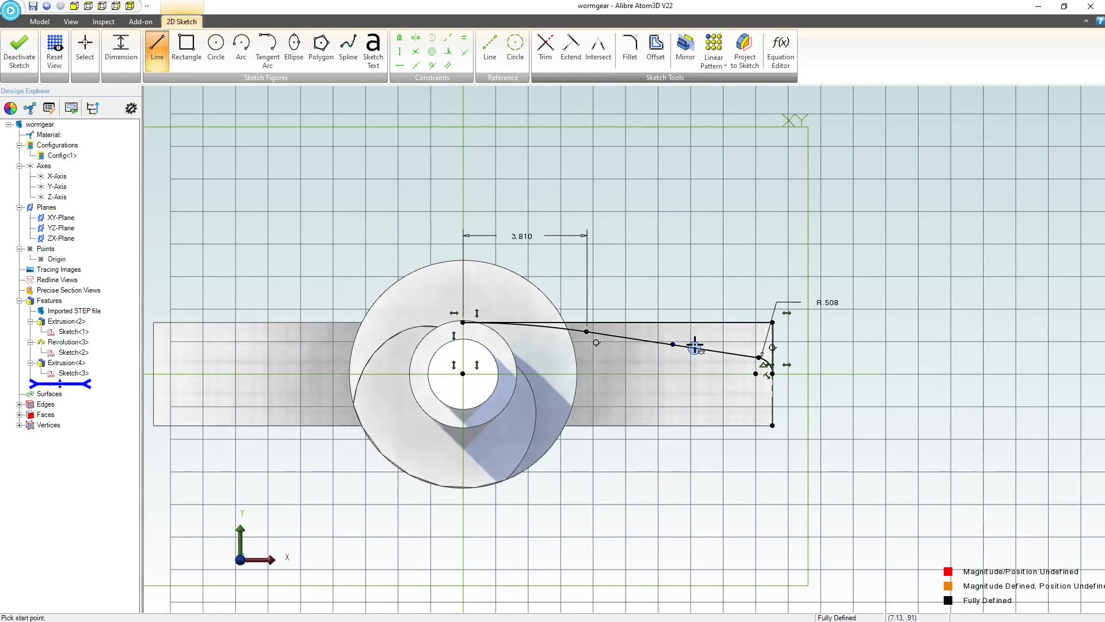
{"action": "middle_click_drag", "start_coordinate": [697, 338], "coordinate": [688, 343]}
{"action": "scroll", "coordinate": [771, 343], "scroll_direction": "down", "scroll_amount": 4}
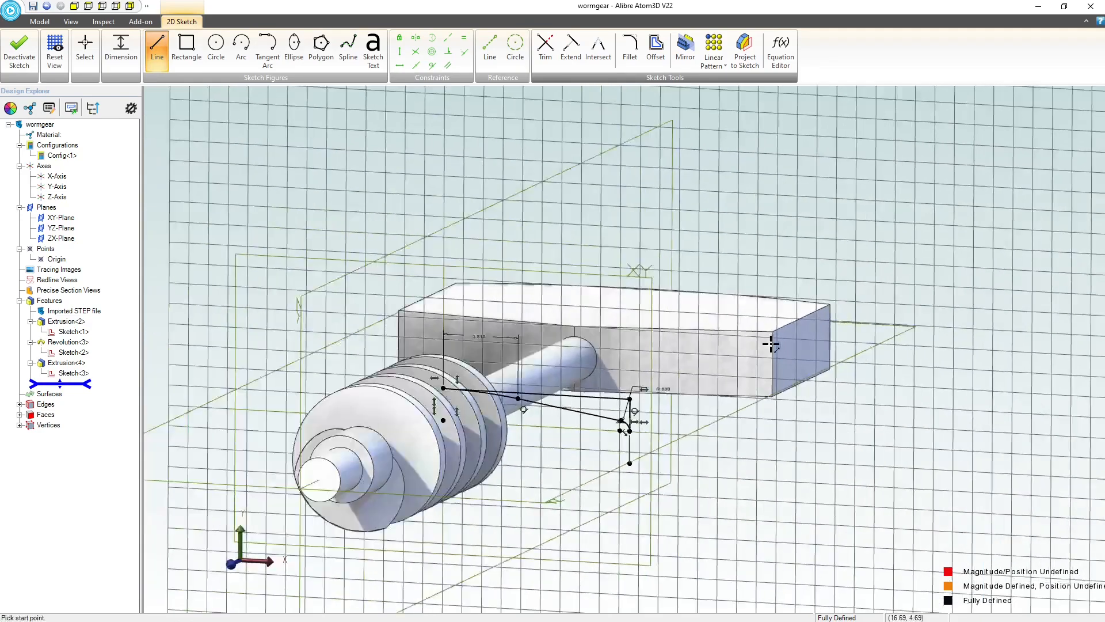
{"action": "scroll", "coordinate": [585, 353], "scroll_direction": "up", "scroll_amount": 3}
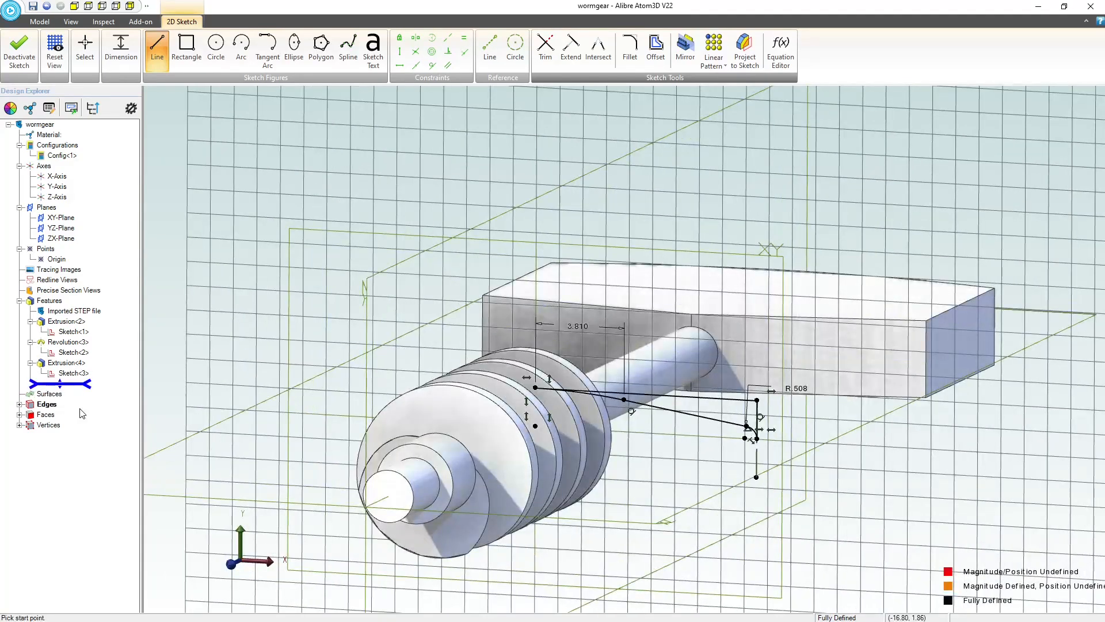
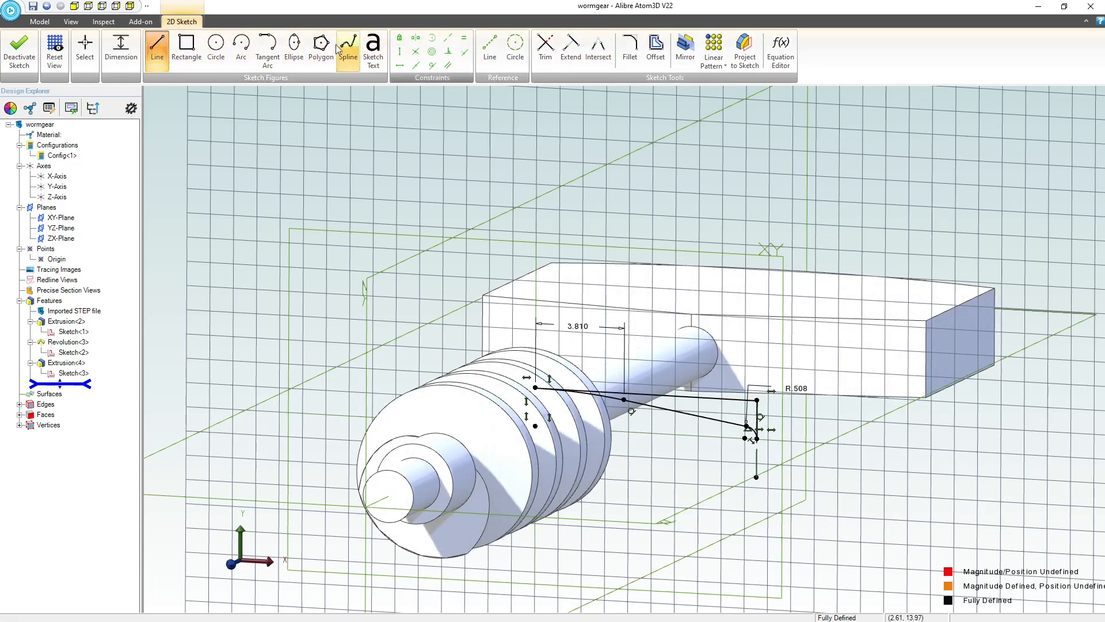
{"action": "left_click", "coordinate": [18, 53]}
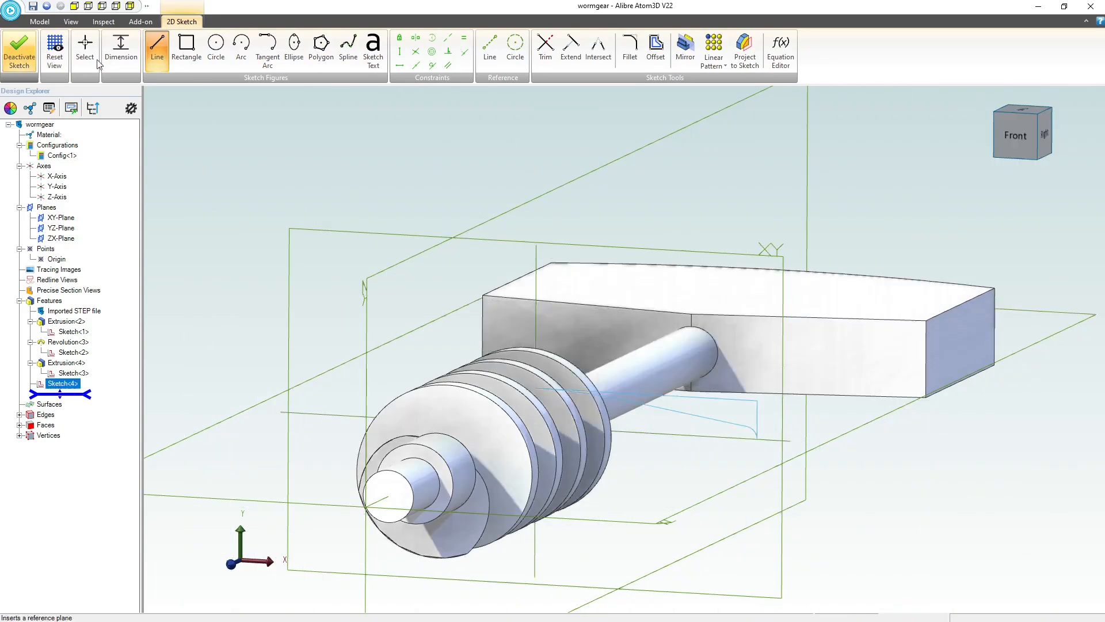
Extrude-cut the closed profile to a depth of 100 mm in the reversed direction
{"action": "left_click", "coordinate": [305, 61]}
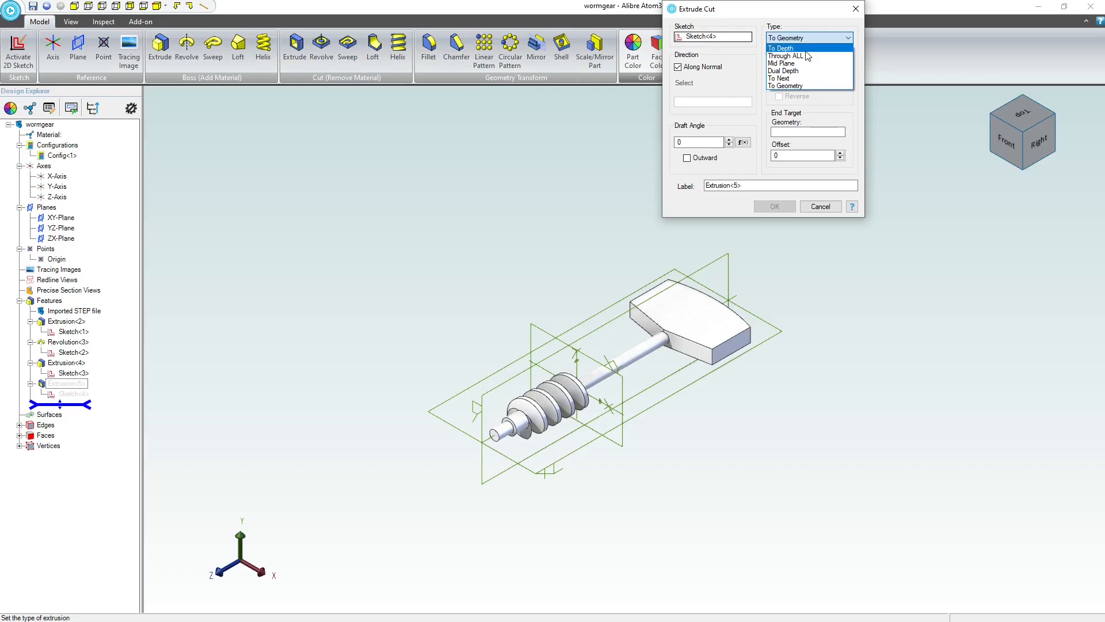
{"action": "left_click", "coordinate": [805, 49]}
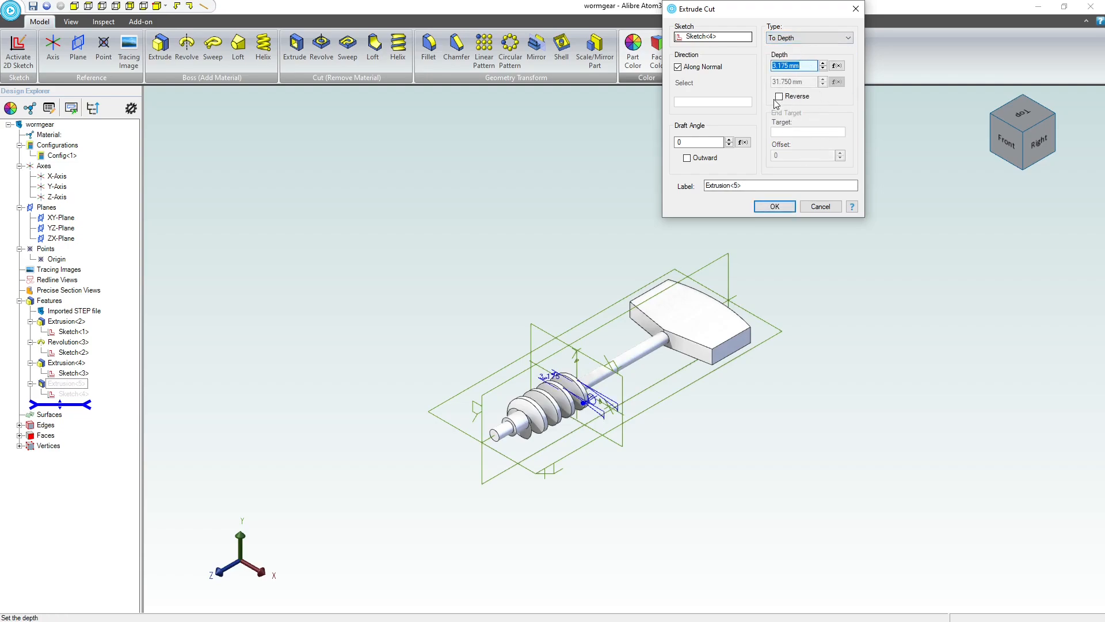
{"action": "left_click", "coordinate": [779, 97]}
{"action": "double_click", "coordinate": [793, 65]}
{"action": "type", "text": "10"}
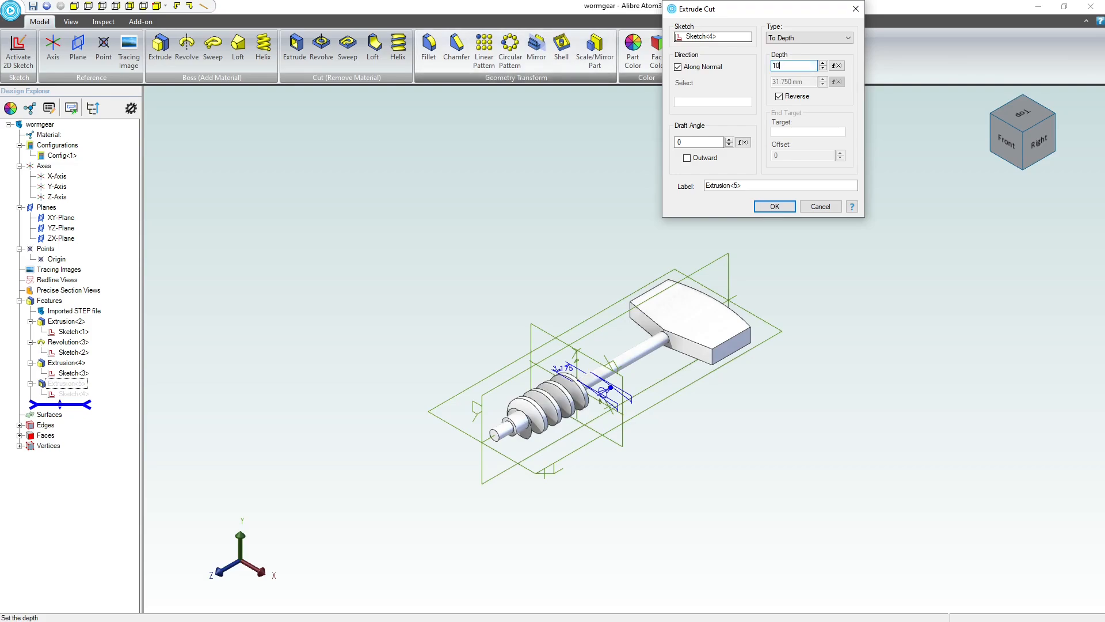
{"action": "type", "text": "0"}
{"action": "key", "text": "Return"}
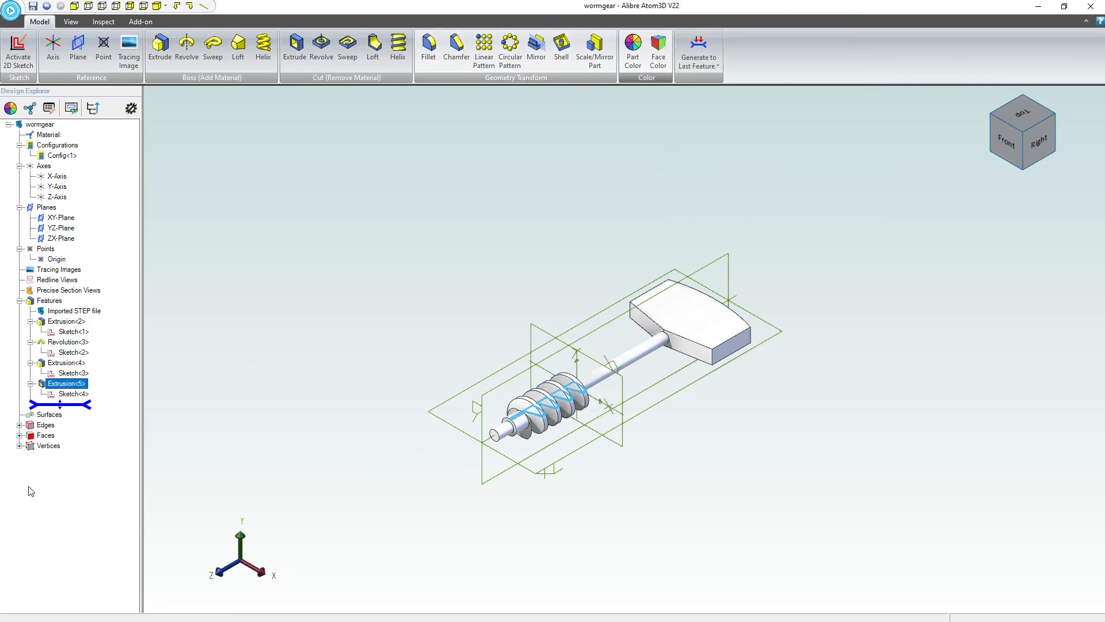
Edit the extruded cut and turn off its Reverse option so it cuts toward the head
{"action": "right_click", "coordinate": [57, 384]}
{"action": "left_click", "coordinate": [80, 389]}
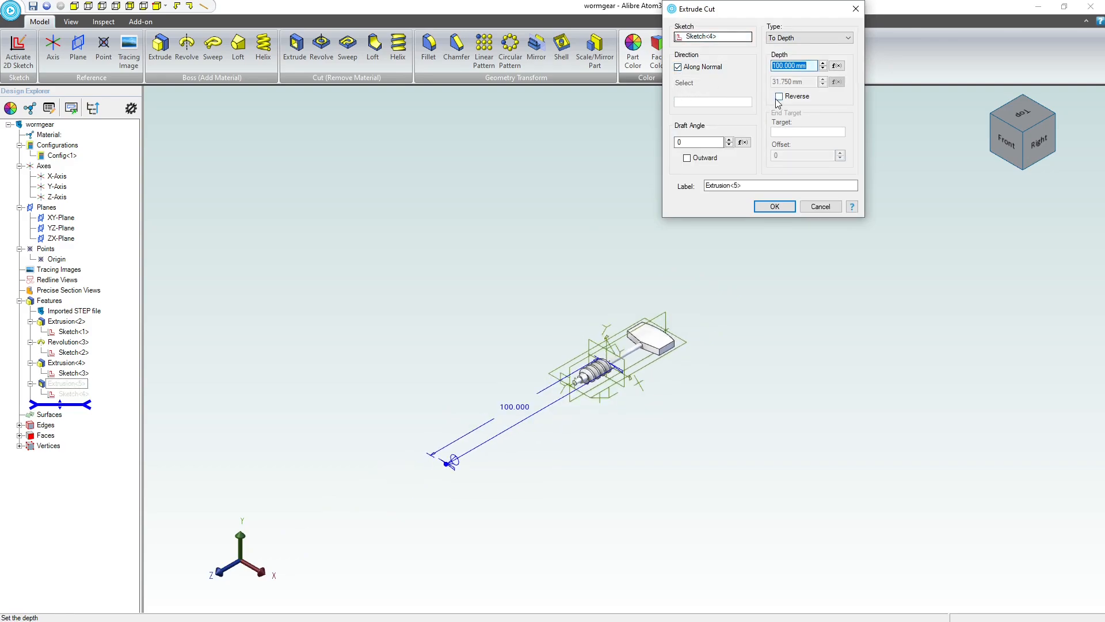
{"action": "left_click", "coordinate": [779, 97]}
{"action": "left_click", "coordinate": [775, 206]}
{"action": "scroll", "coordinate": [630, 376], "scroll_direction": "up", "scroll_amount": 10}
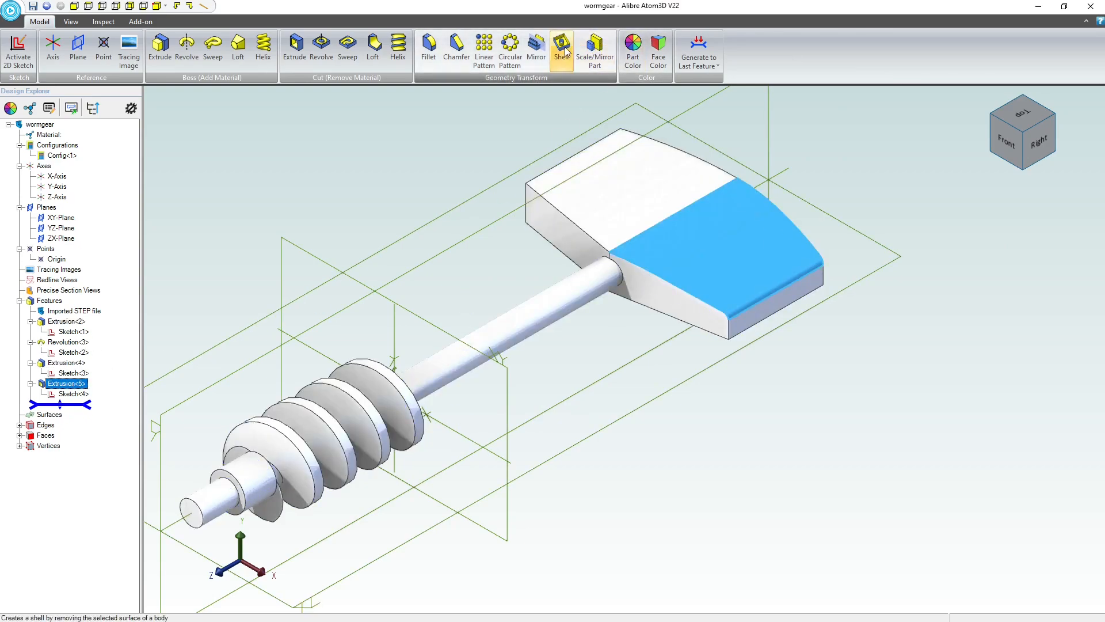
Mirror the head's extruded cut across the YZ-Plane
{"action": "left_click", "coordinate": [536, 45]}
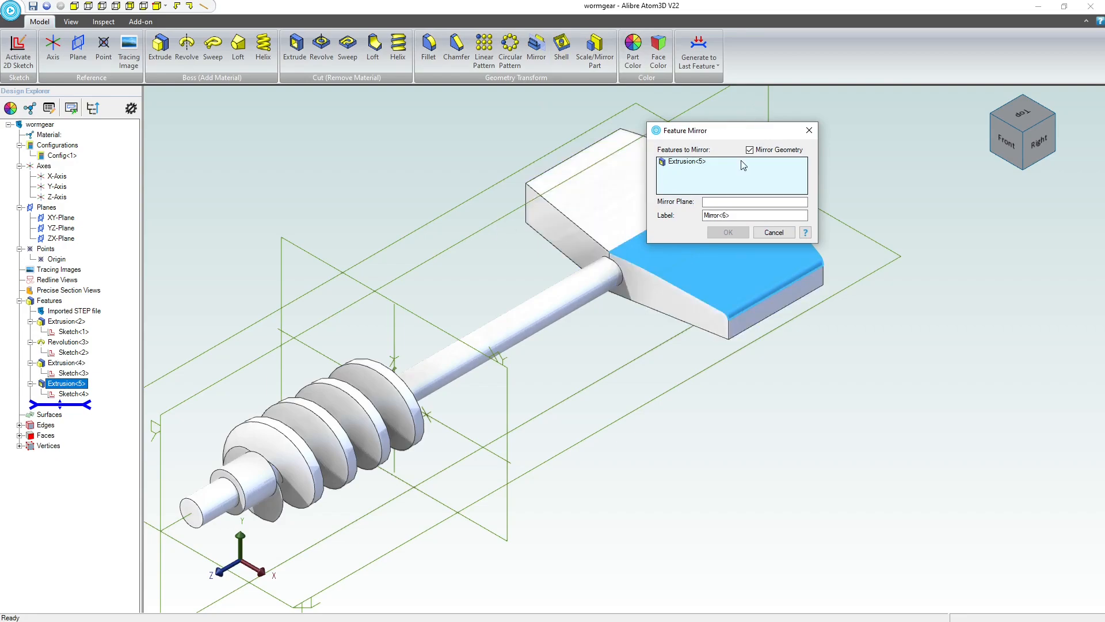
{"action": "left_click", "coordinate": [769, 91]}
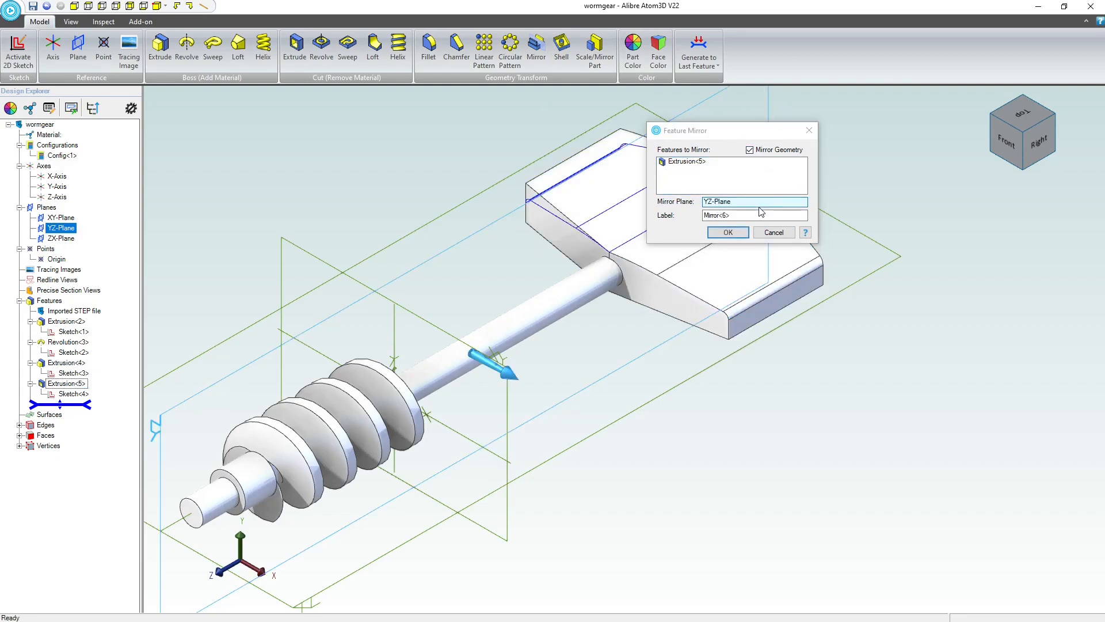
{"action": "left_click", "coordinate": [728, 232]}
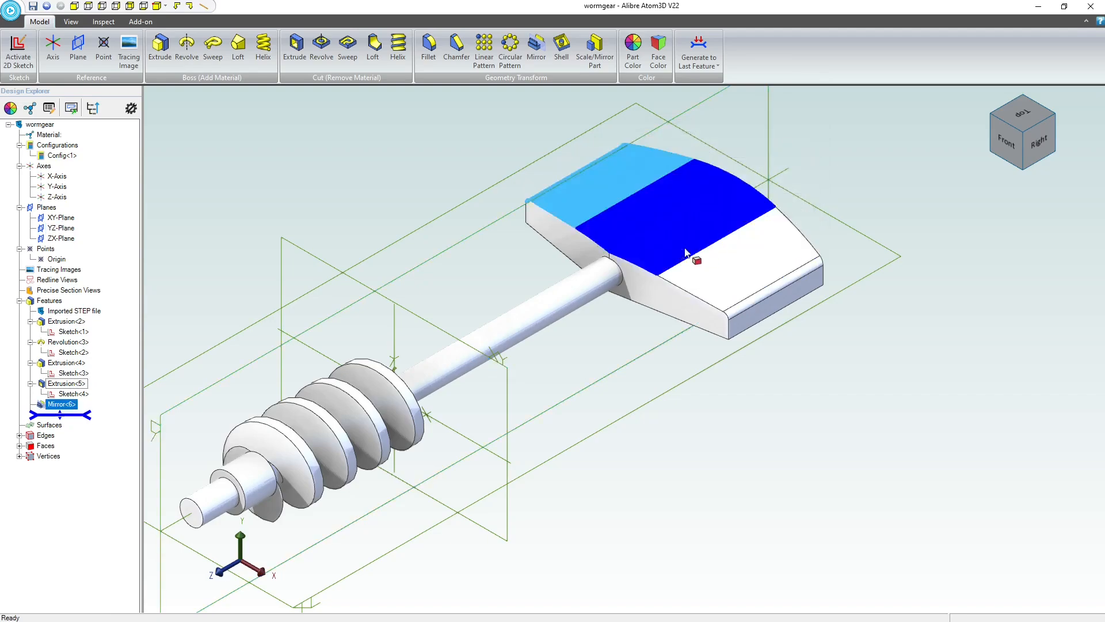
Mirror both the extruded cut and its mirrored copy across the ZX-Plane to shape the head's underside
{"action": "left_click", "coordinate": [536, 46]}
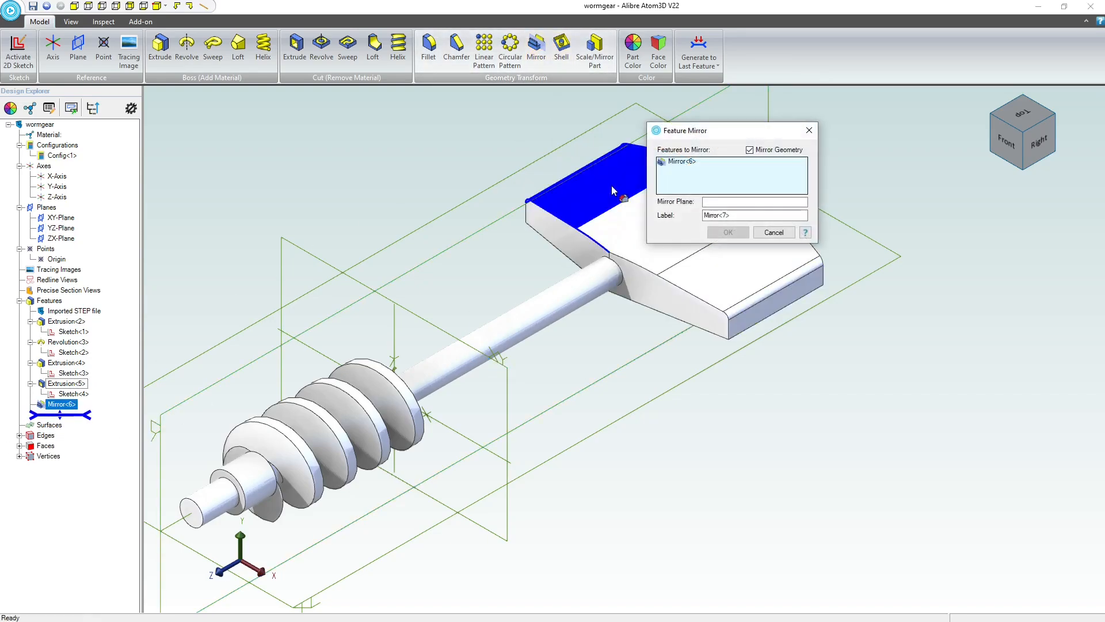
{"action": "left_click", "coordinate": [897, 256]}
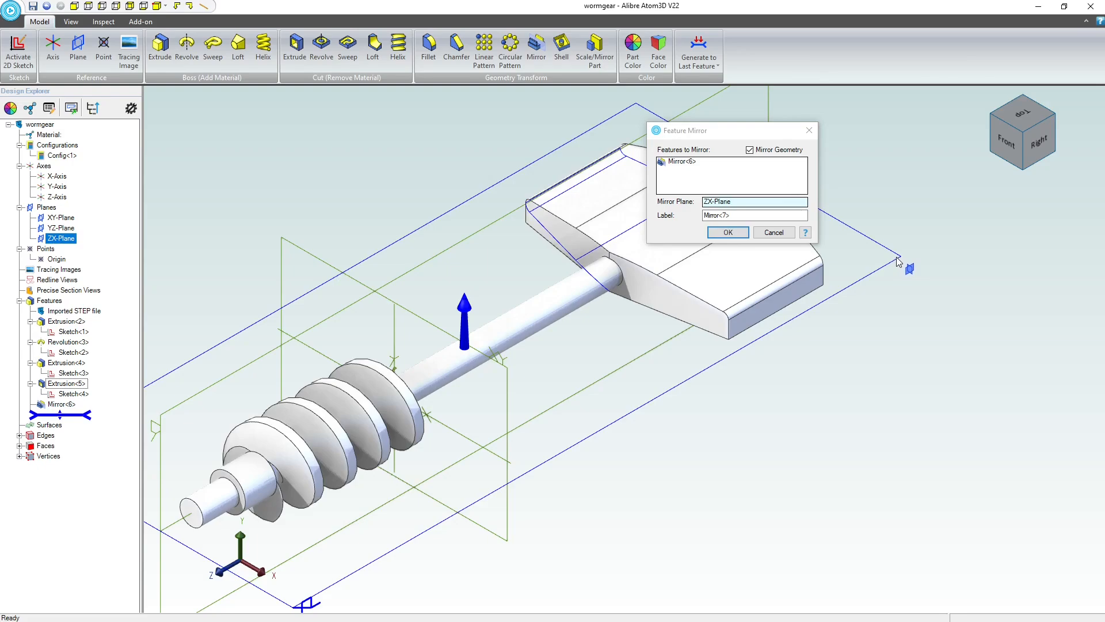
{"action": "left_click", "coordinate": [717, 284]}
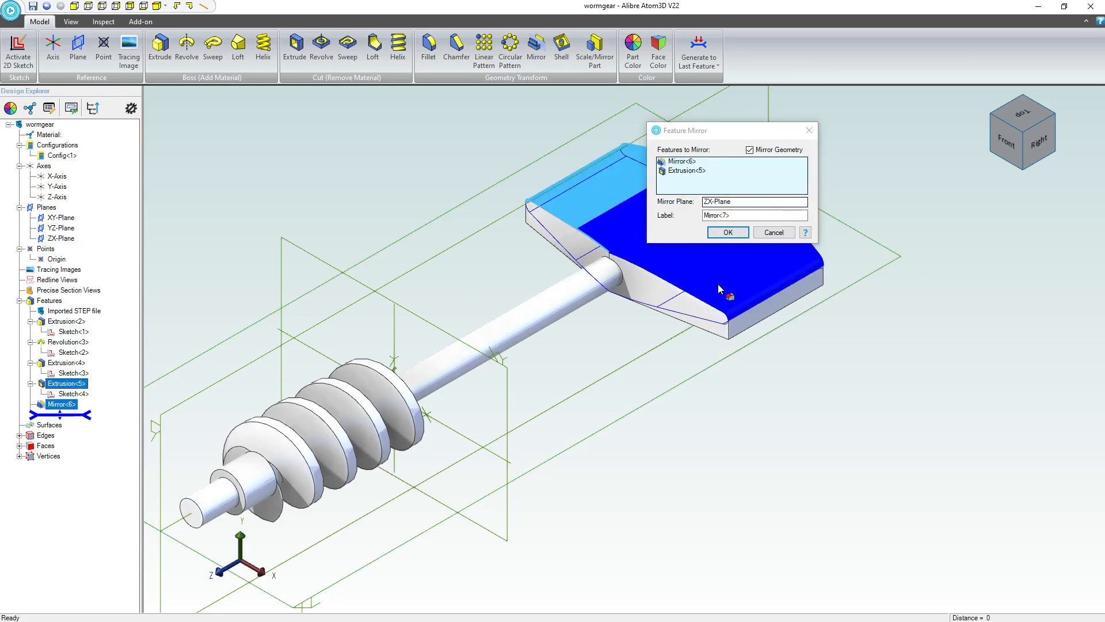
{"action": "left_click", "coordinate": [728, 232]}
{"action": "scroll", "coordinate": [722, 257], "scroll_direction": "down", "scroll_amount": 3}
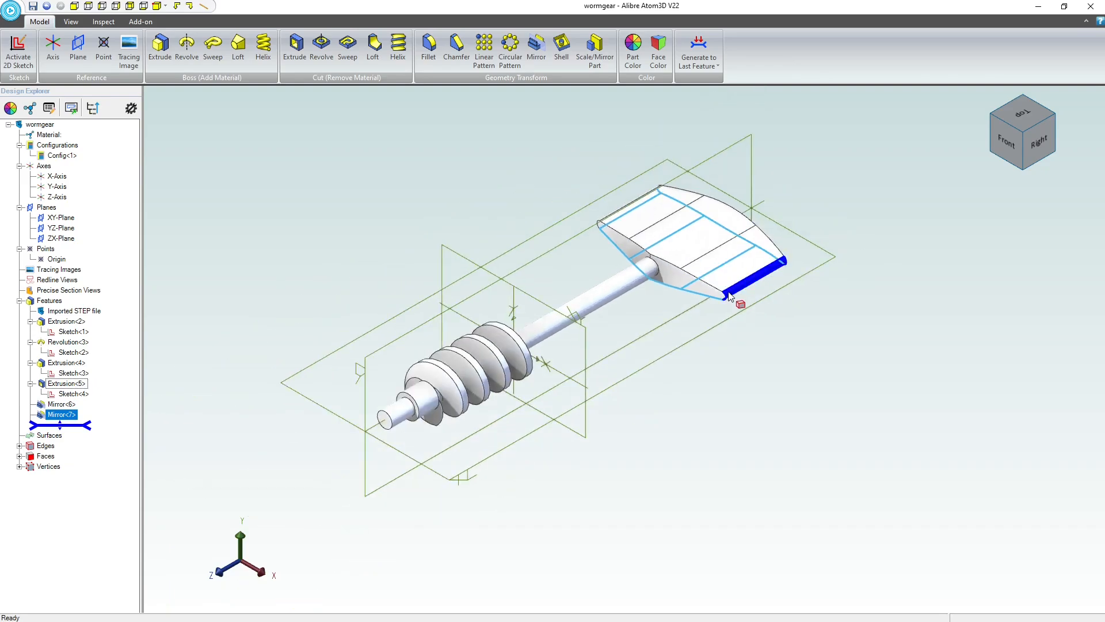
Save the part under the name Worm and close its window to return to the Assy assembly
{"action": "middle_click_drag", "start_coordinate": [734, 167], "coordinate": [737, 205]}
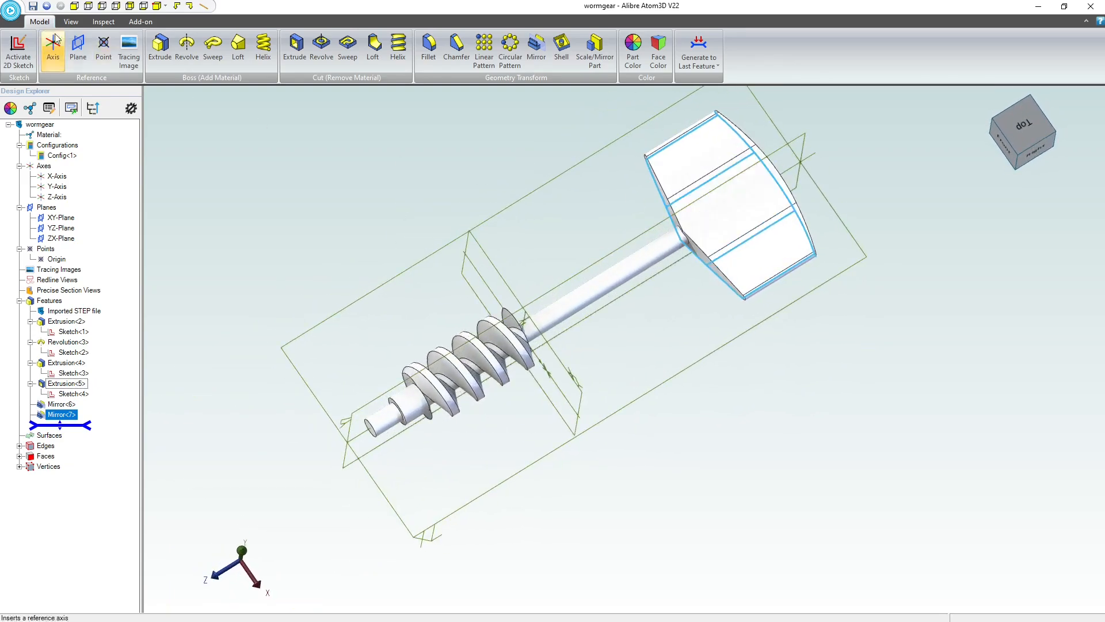
{"action": "left_click", "coordinate": [32, 8]}
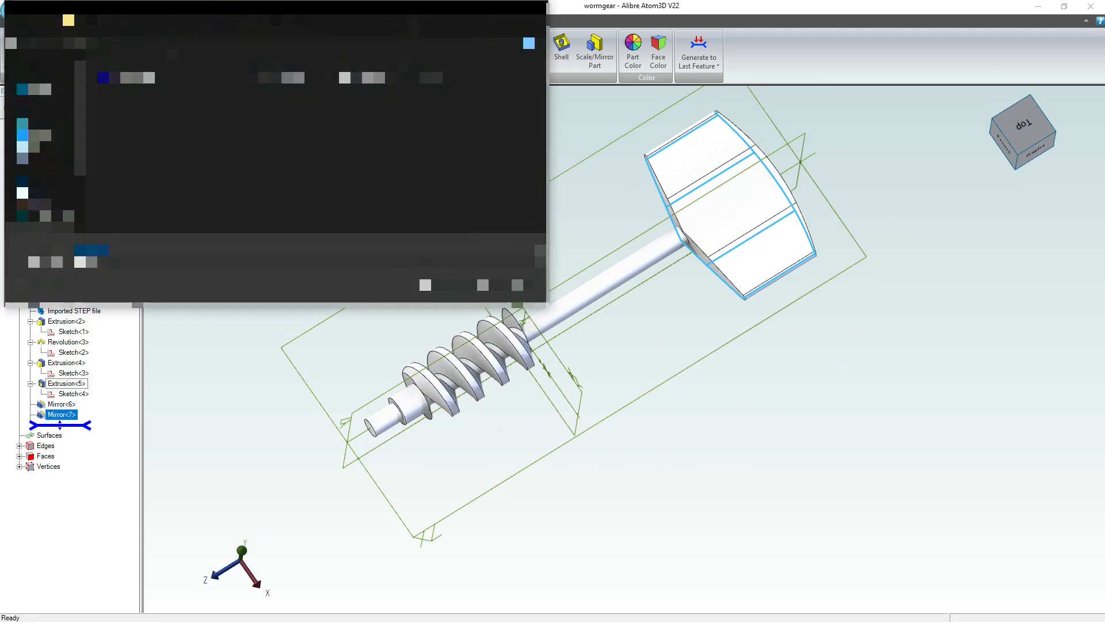
{"action": "left_click", "coordinate": [252, 265]}
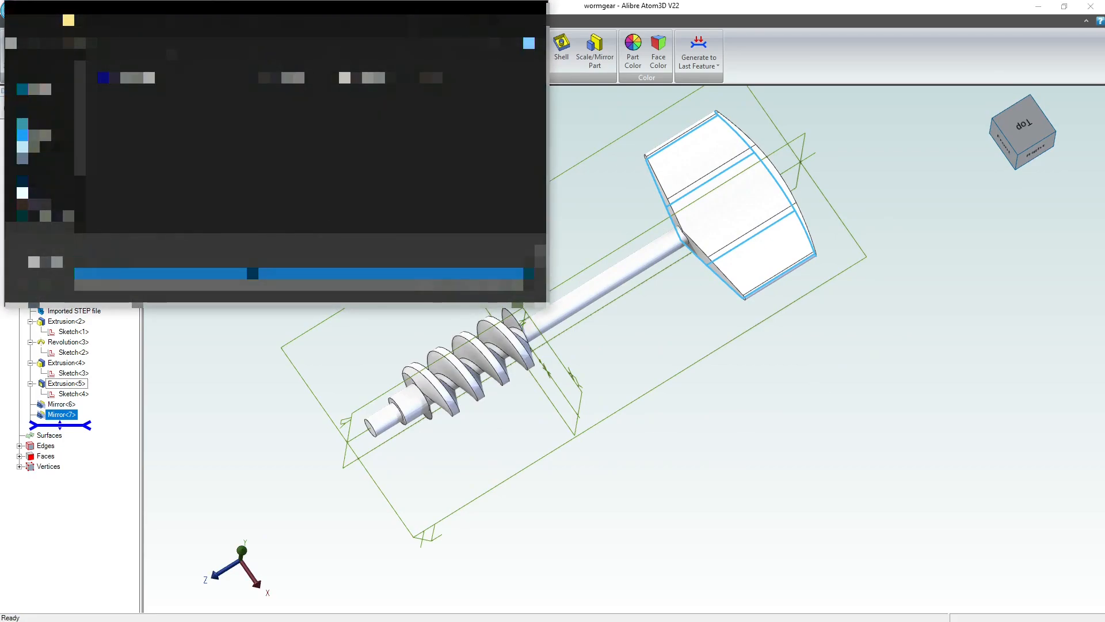
{"action": "key", "text": "Return"}
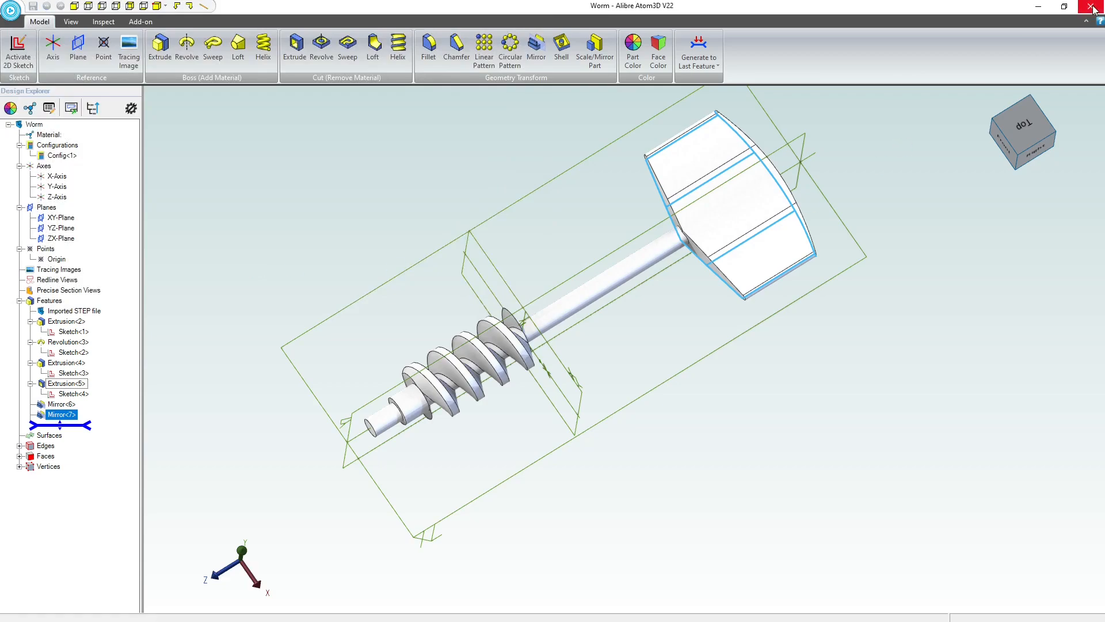
{"action": "left_click", "coordinate": [1092, 6]}
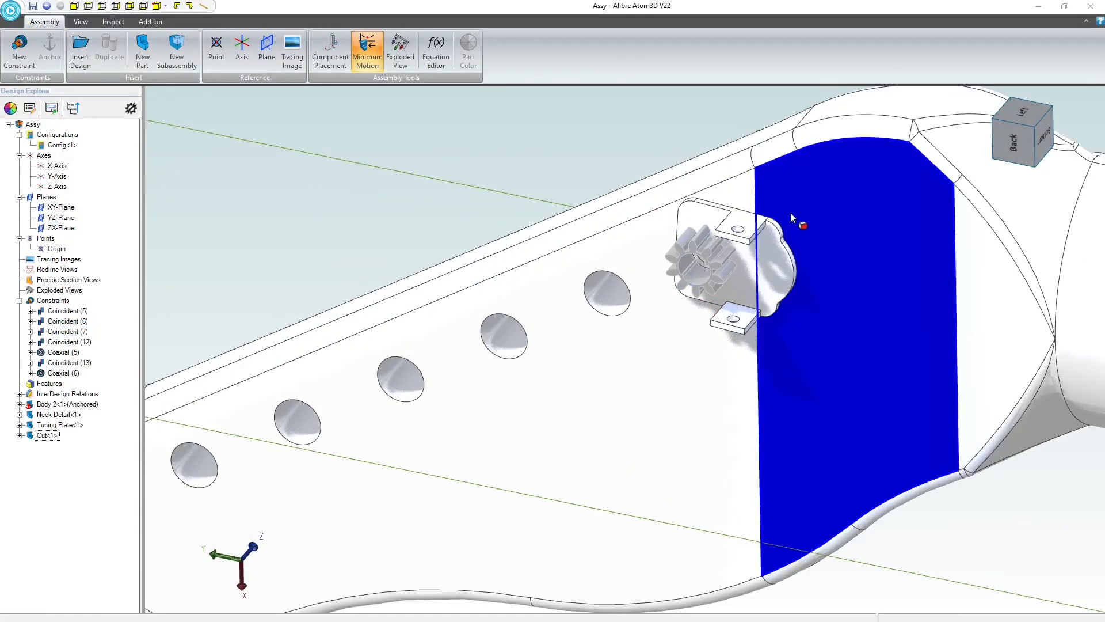
Rotate the tuning plate about its peg hole until its rounded end faces the row of empty peg holes
{"action": "scroll", "coordinate": [790, 216], "scroll_direction": "up", "scroll_amount": 2}
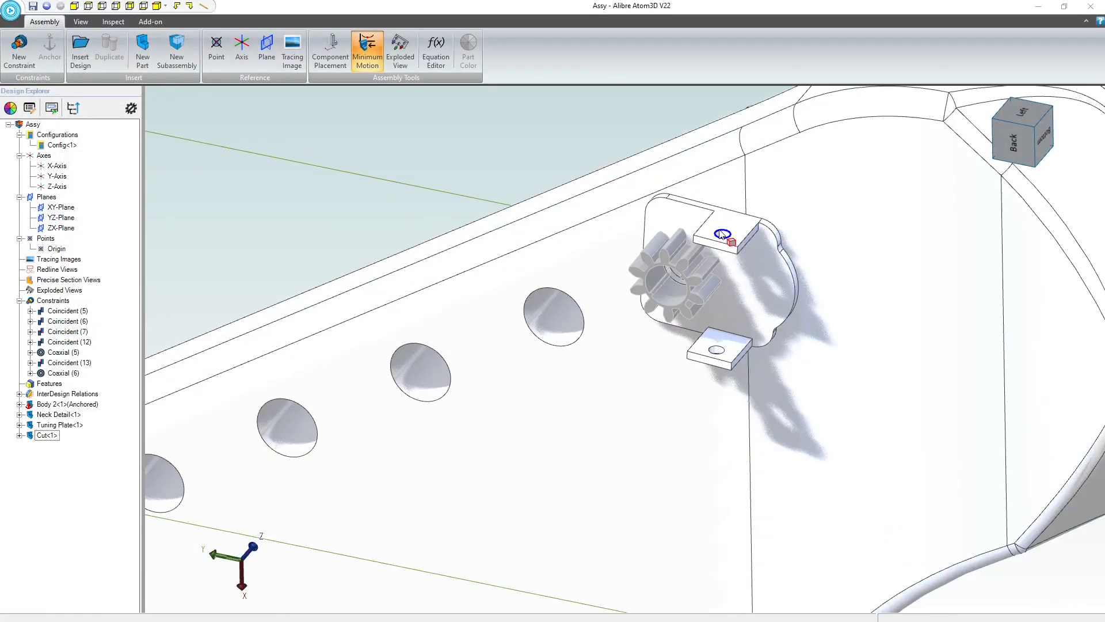
{"action": "left_click_drag", "start_coordinate": [672, 205], "coordinate": [658, 199]}
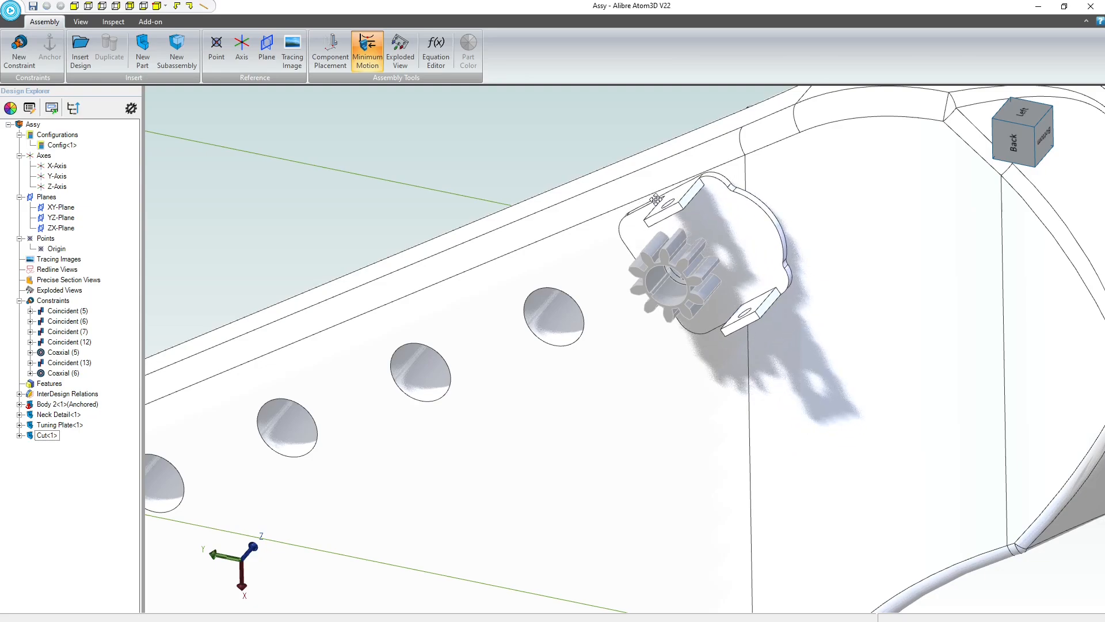
{"action": "left_click_drag", "start_coordinate": [658, 203], "coordinate": [664, 201]}
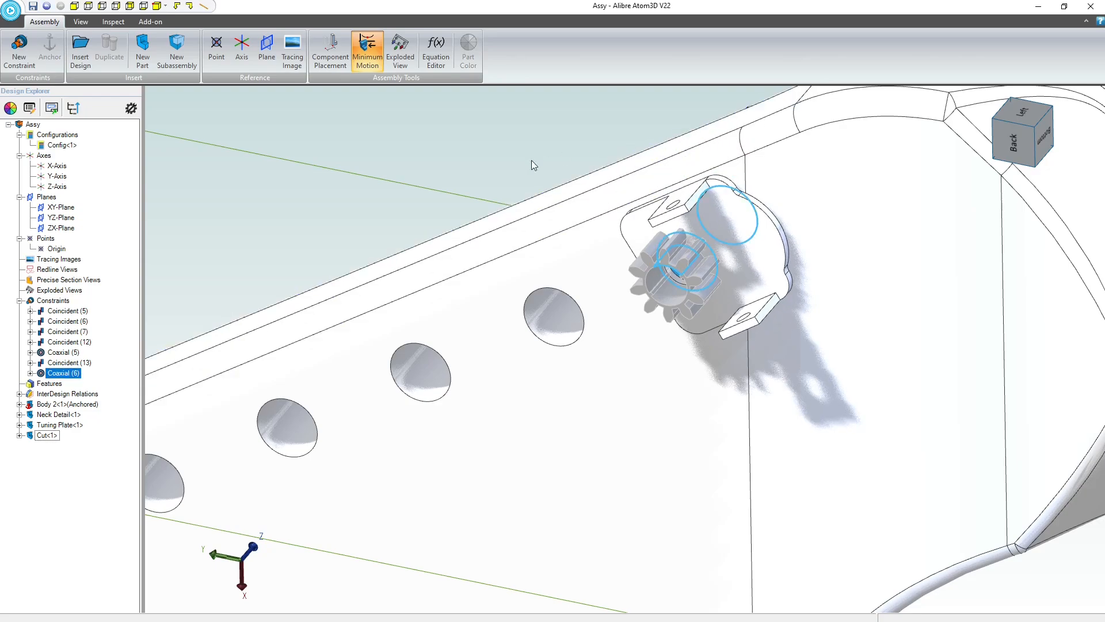
{"action": "scroll", "coordinate": [644, 293], "scroll_direction": "down", "scroll_amount": 5}
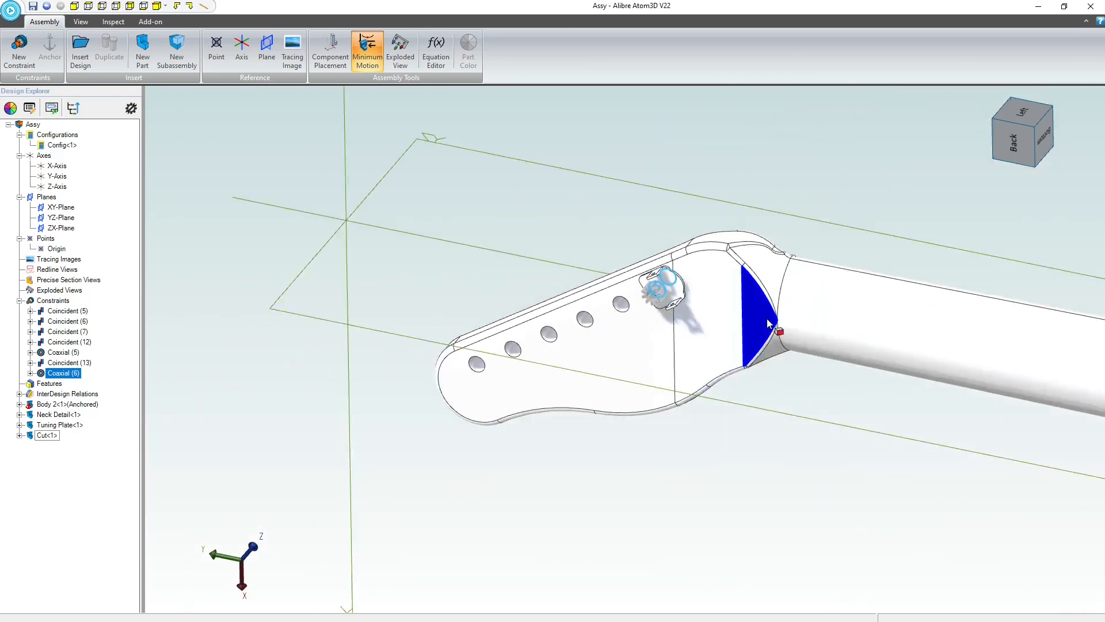
{"action": "middle_click_drag", "start_coordinate": [644, 294], "coordinate": [751, 305]}
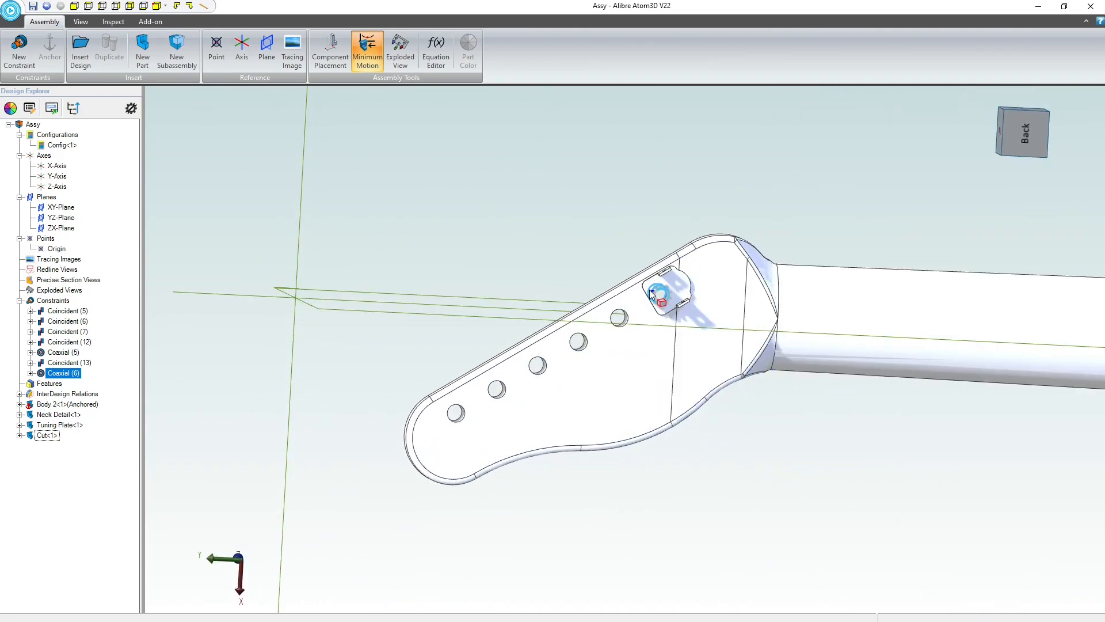
{"action": "scroll", "coordinate": [652, 294], "scroll_direction": "up", "scroll_amount": 5}
{"action": "mouse_move", "coordinate": [734, 270]}
{"action": "left_mouse_down"}
{"action": "mouse_move", "coordinate": [573, 353]}
{"action": "mouse_move", "coordinate": [607, 424]}
{"action": "mouse_move", "coordinate": [699, 230]}
{"action": "mouse_move", "coordinate": [721, 255]}
{"action": "left_mouse_up"}
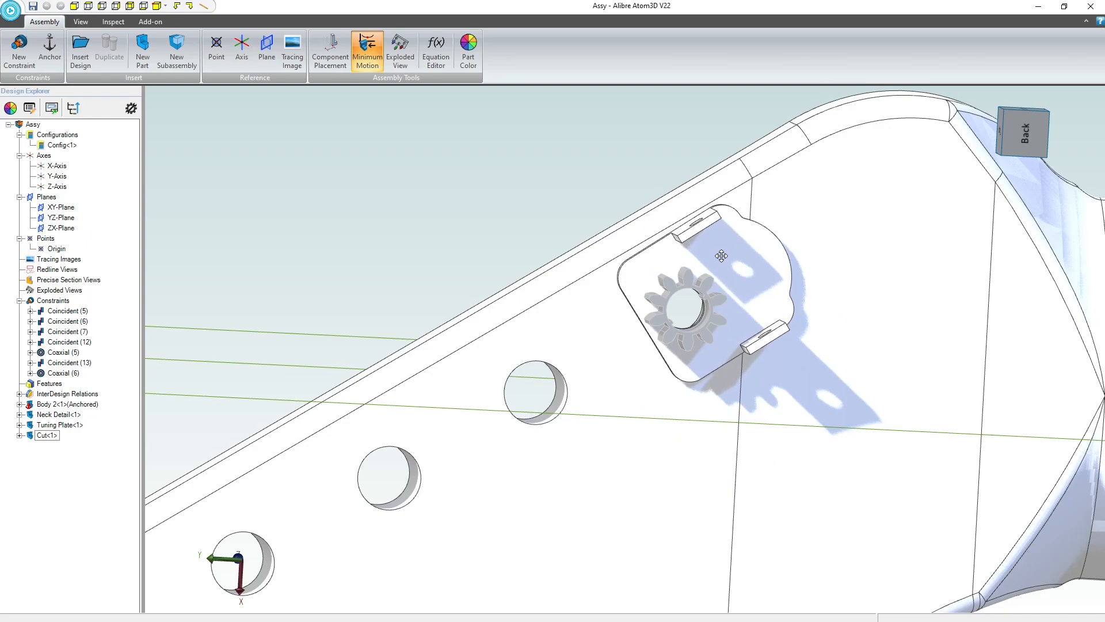
{"action": "left_click_drag", "start_coordinate": [721, 255], "coordinate": [617, 395]}
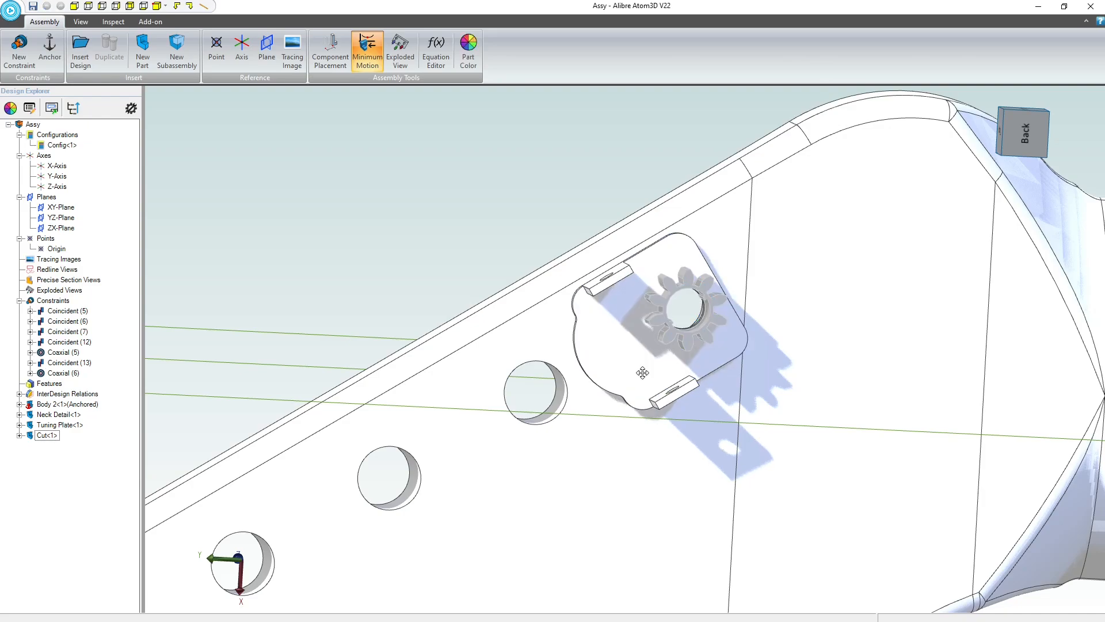
{"action": "left_click", "coordinate": [341, 249]}
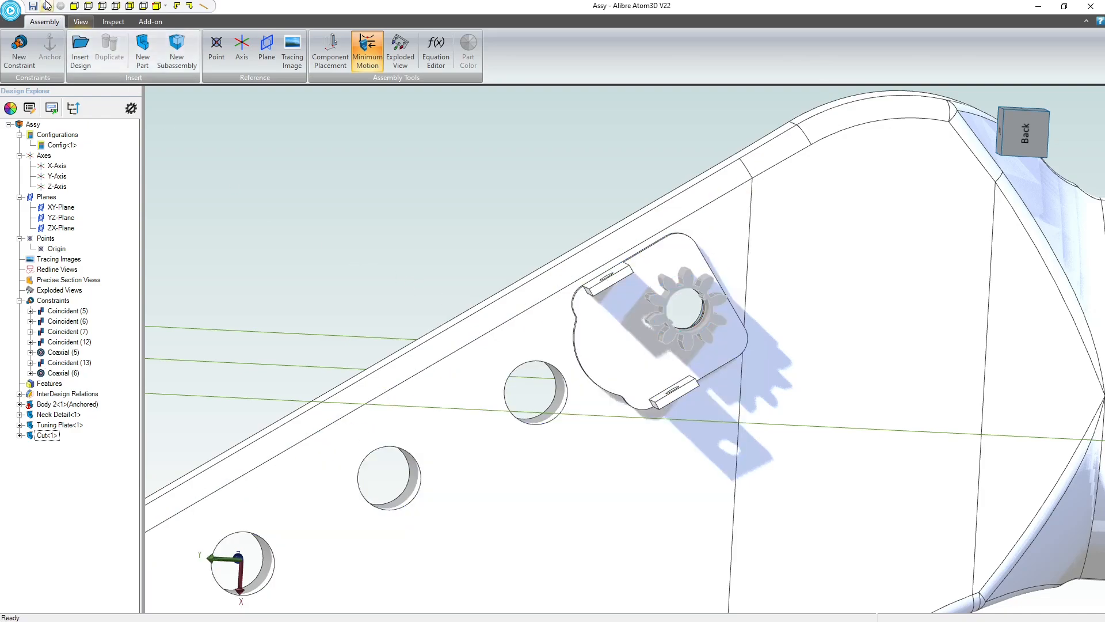
Insert the Worm part into the assembly and place one copy beside the headstock, near the tuning plate
{"action": "left_click", "coordinate": [80, 49]}
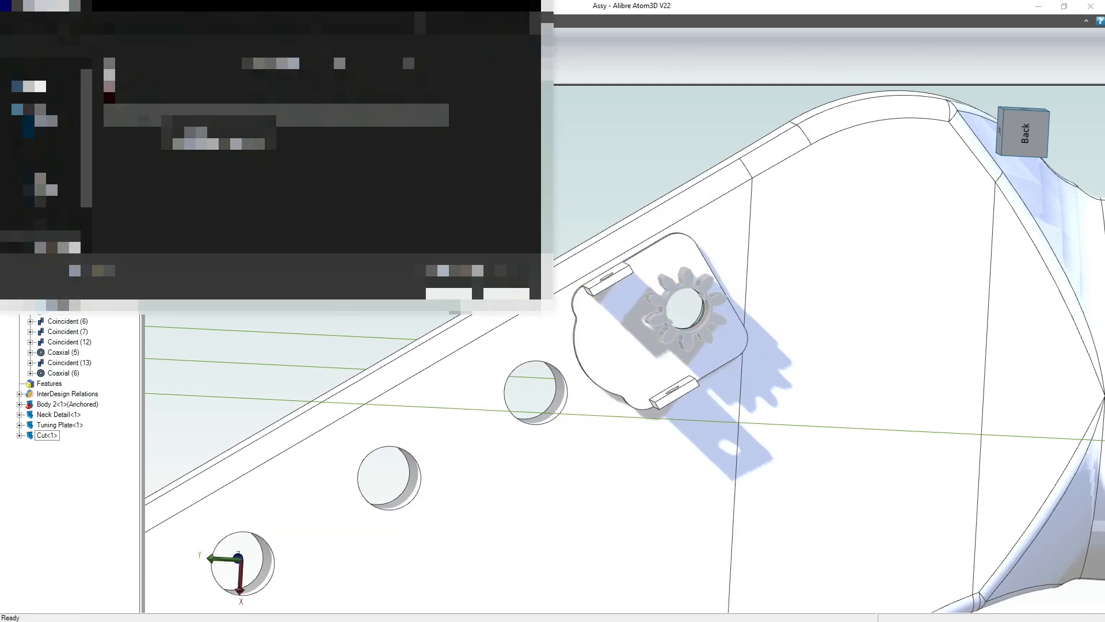
{"action": "double_click", "coordinate": [463, 179]}
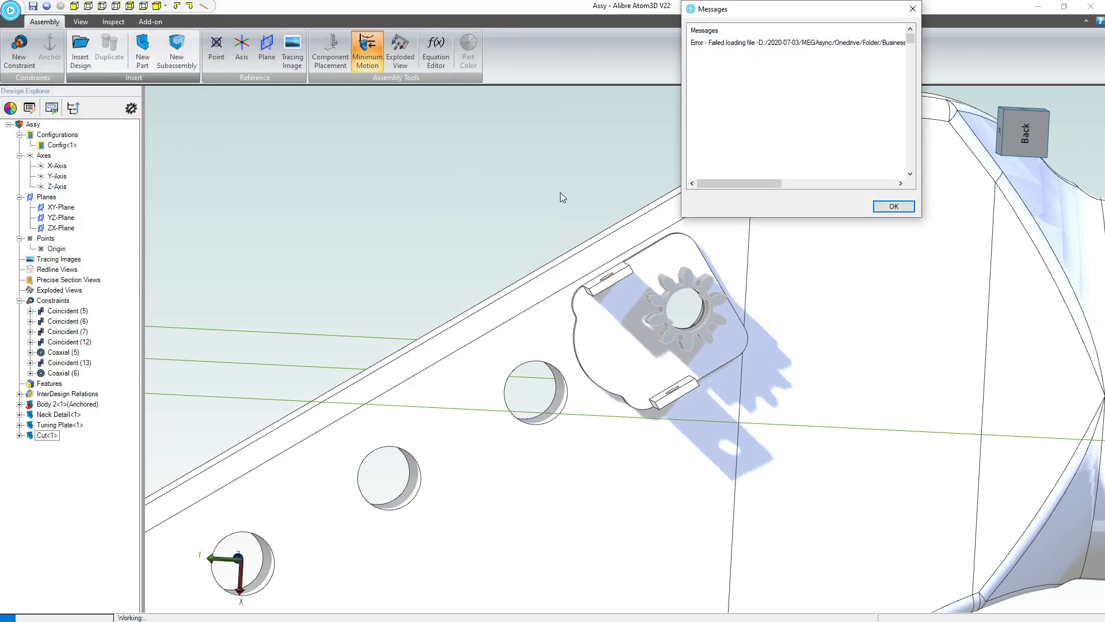
{"action": "left_click", "coordinate": [892, 207]}
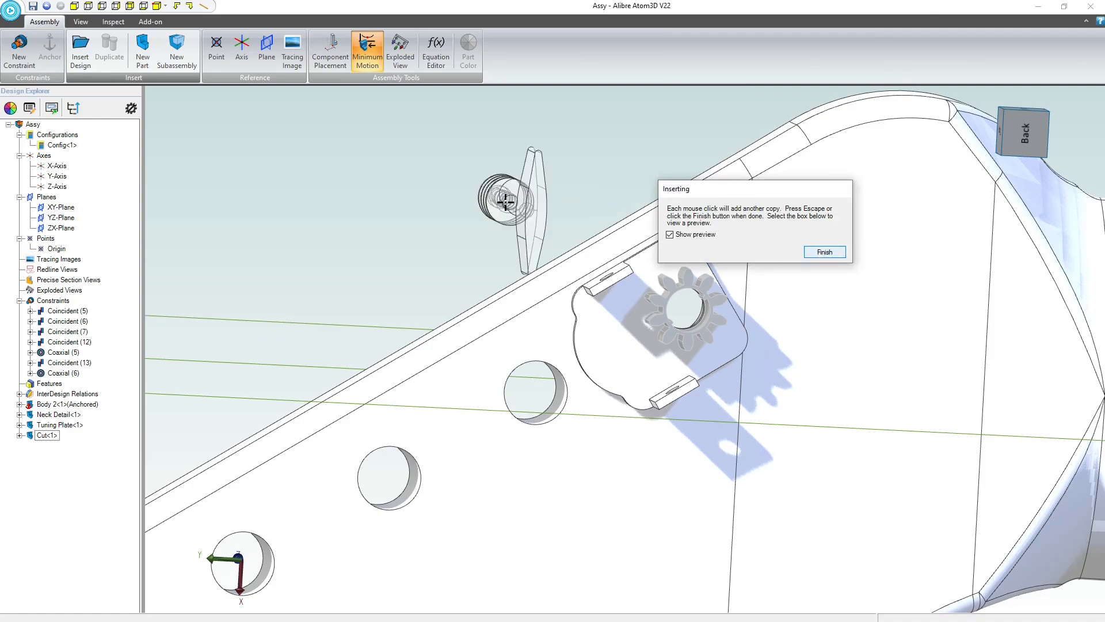
{"action": "left_click", "coordinate": [535, 207]}
{"action": "left_click", "coordinate": [825, 254]}
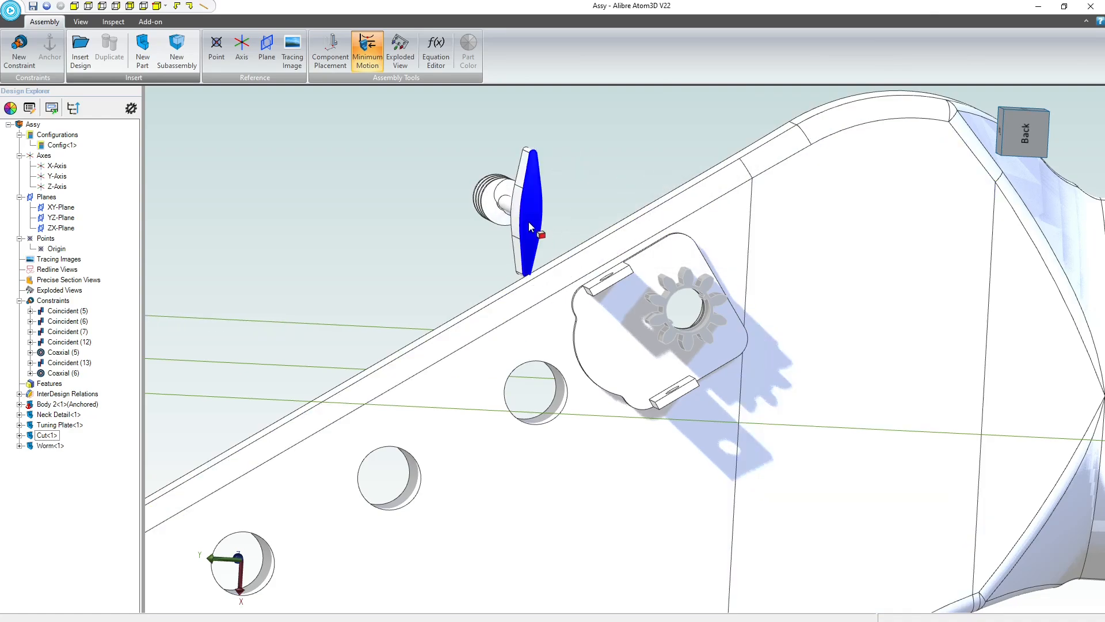
Make the worm's shaft coaxial with the tuning plate's outer tab hole, flipping it so the head points away from the headstock
{"action": "middle_click_drag", "start_coordinate": [505, 230], "coordinate": [521, 226]}
{"action": "left_click", "coordinate": [531, 209]}
{"action": "left_click", "coordinate": [19, 49]}
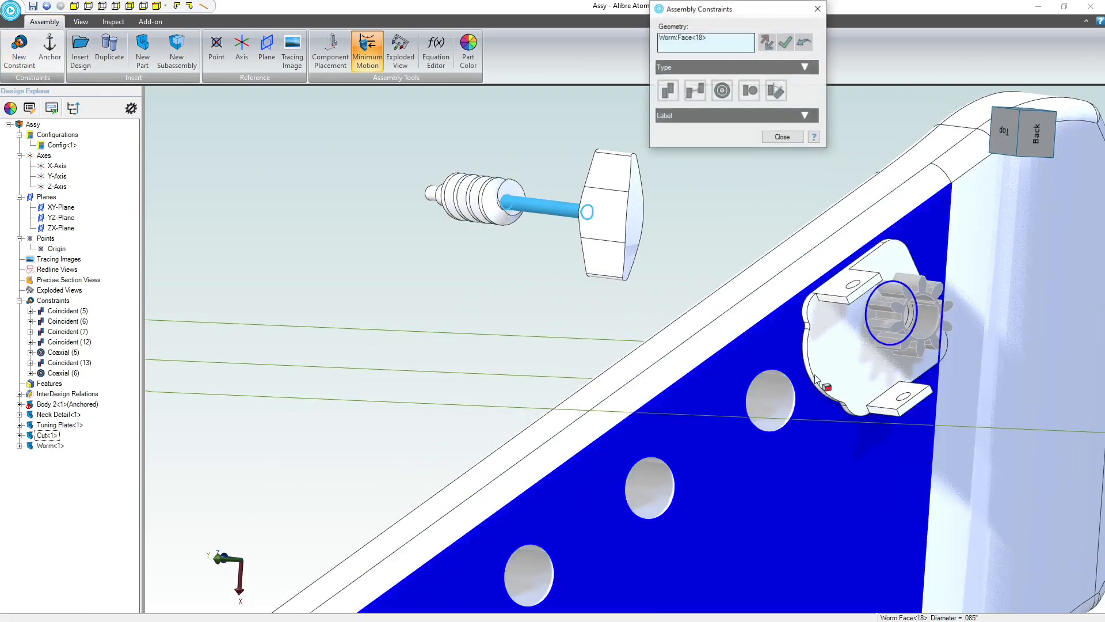
{"action": "scroll", "coordinate": [846, 233], "scroll_direction": "up", "scroll_amount": 5}
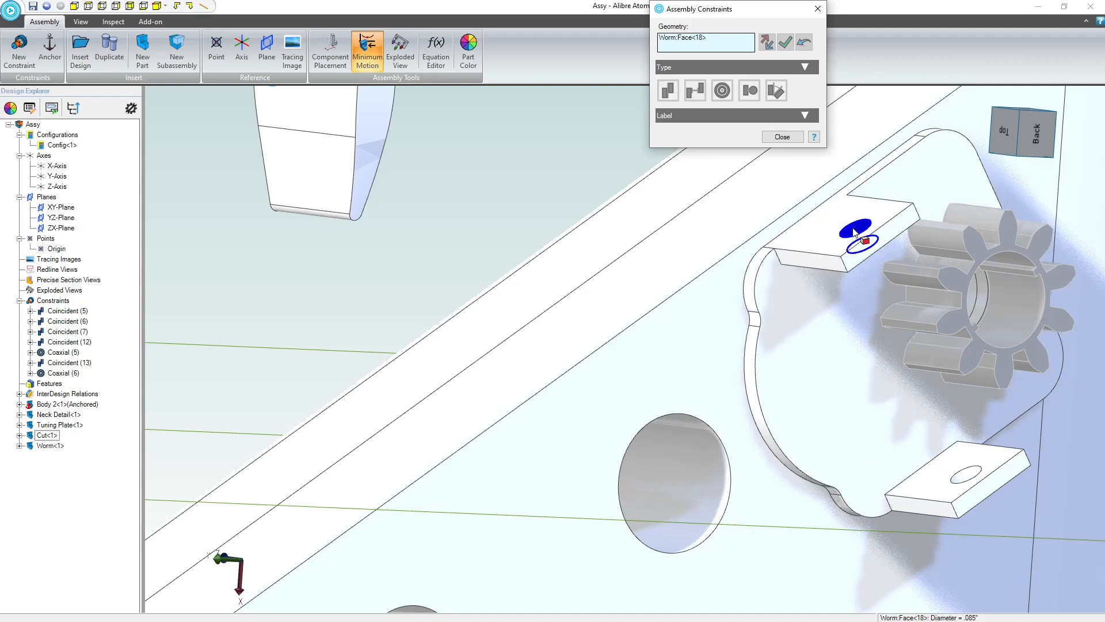
{"action": "left_click", "coordinate": [854, 232]}
{"action": "scroll", "coordinate": [846, 276], "scroll_direction": "down", "scroll_amount": 5}
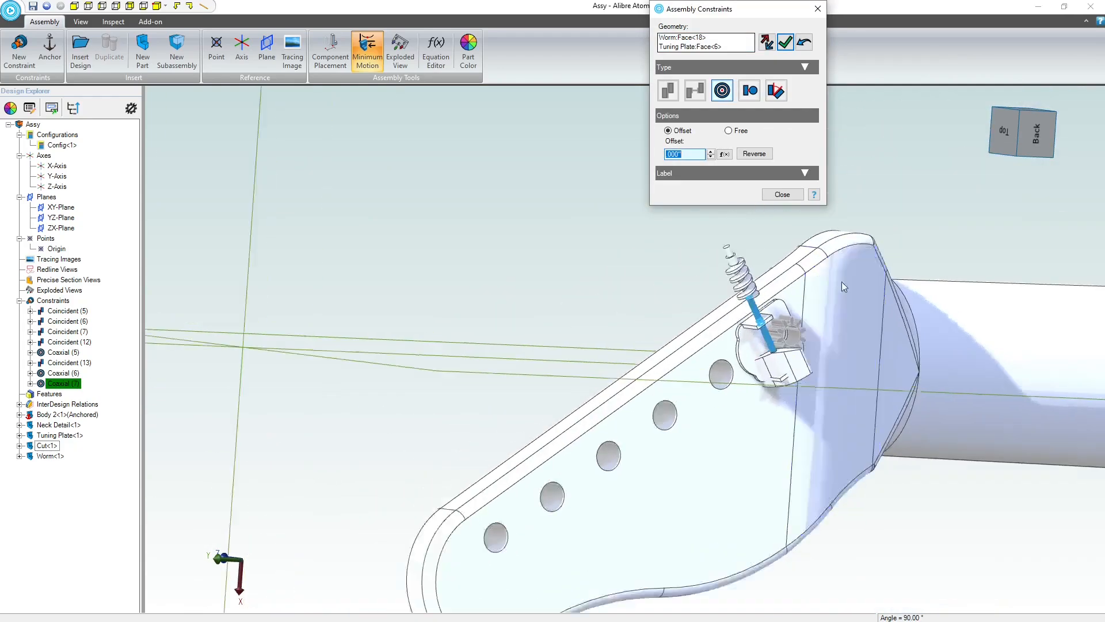
{"action": "scroll", "coordinate": [844, 286], "scroll_direction": "up", "scroll_amount": 2}
{"action": "left_click", "coordinate": [771, 41]}
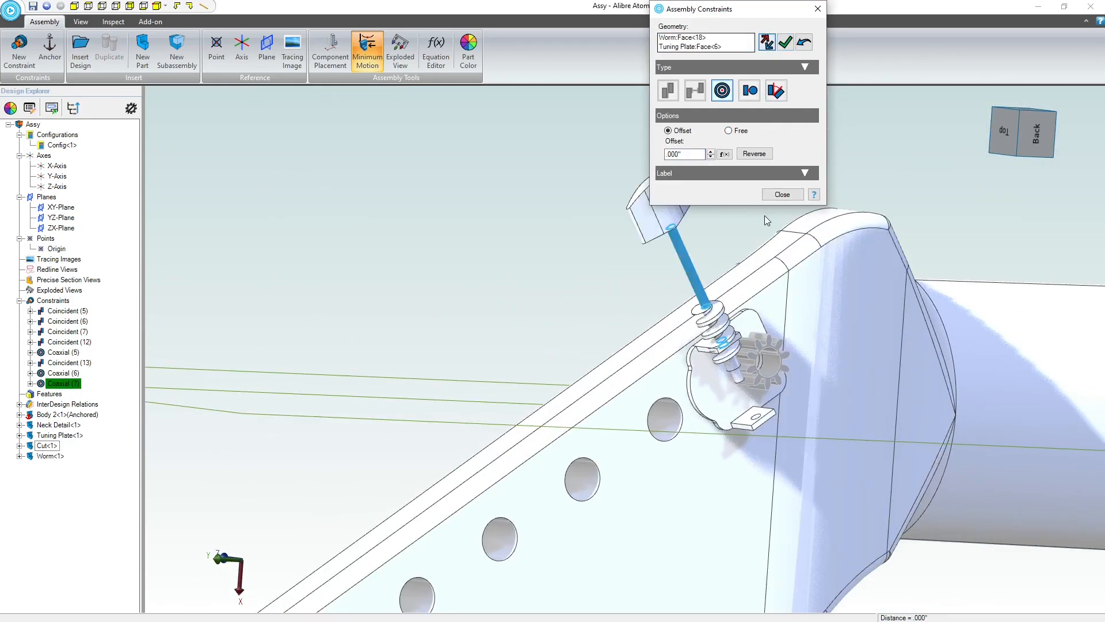
{"action": "left_click", "coordinate": [785, 42]}
Add a coincident constraint between the worm's end shoulder face and the inner face of the tuning plate's far tab
{"action": "middle_click_drag", "start_coordinate": [751, 429], "coordinate": [720, 405]}
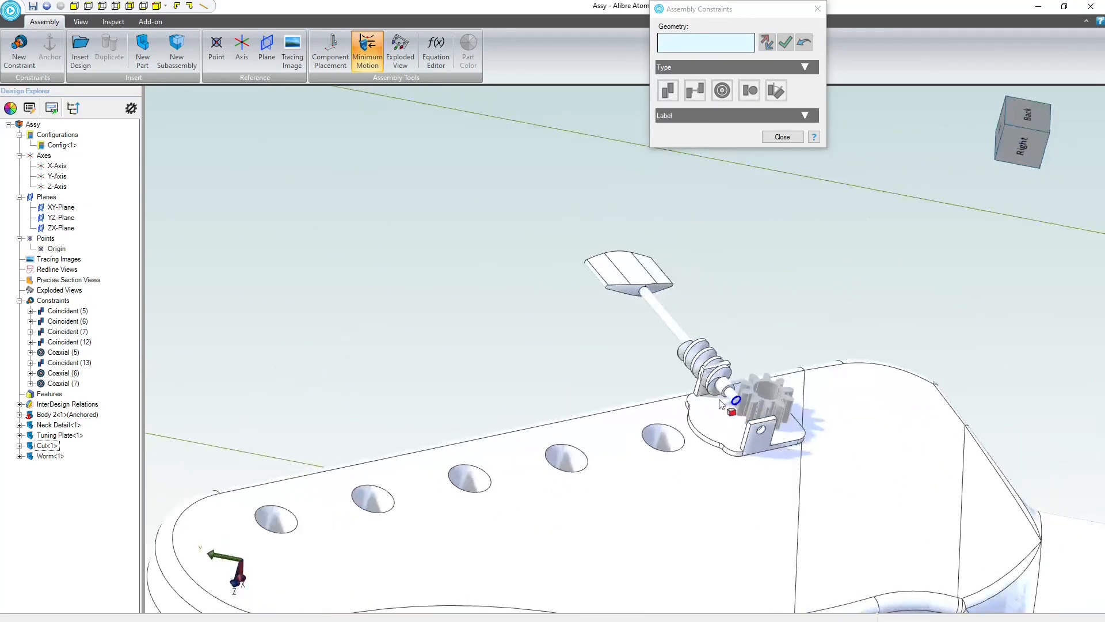
{"action": "scroll", "coordinate": [720, 404], "scroll_direction": "up", "scroll_amount": 5}
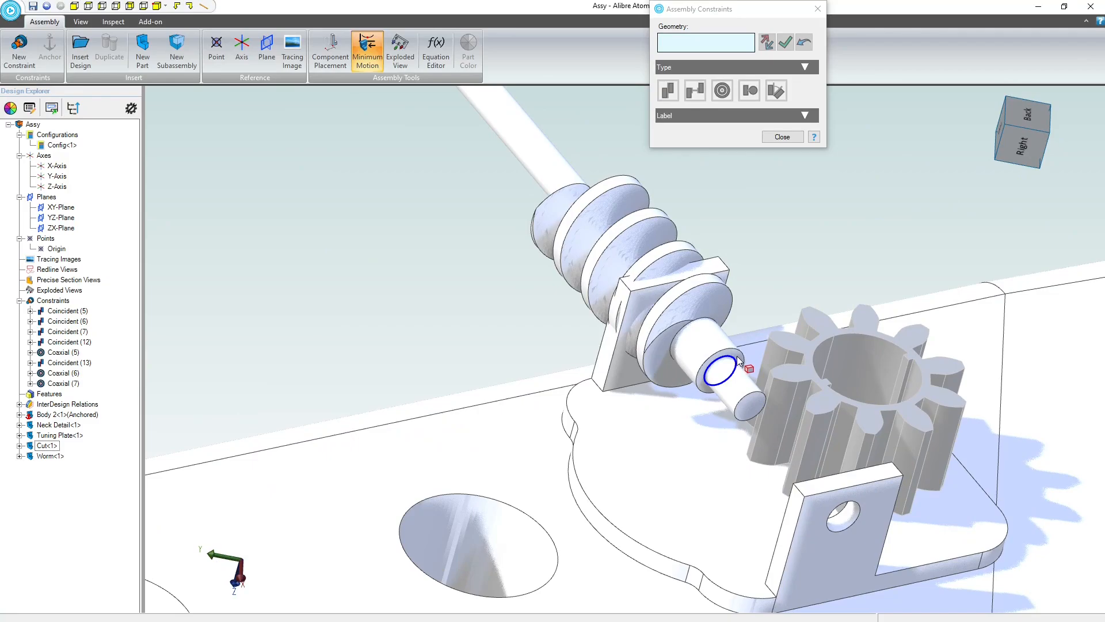
{"action": "scroll", "coordinate": [713, 330], "scroll_direction": "down", "scroll_amount": 3}
{"action": "middle_click_drag", "start_coordinate": [688, 288], "coordinate": [674, 314]}
{"action": "left_click", "coordinate": [722, 324]}
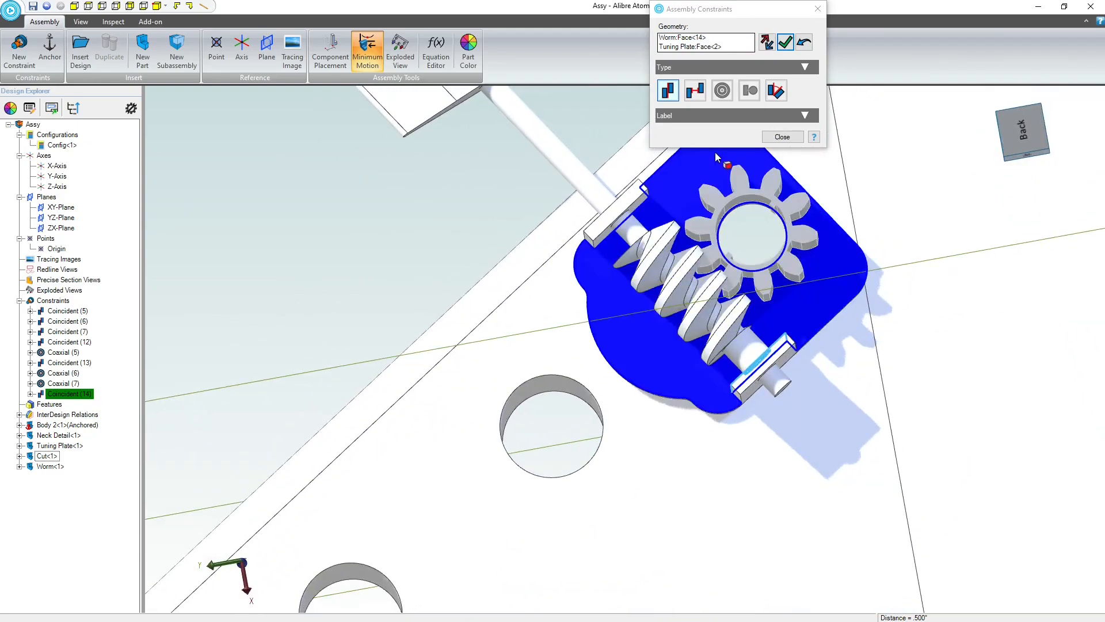
{"action": "left_click", "coordinate": [787, 41]}
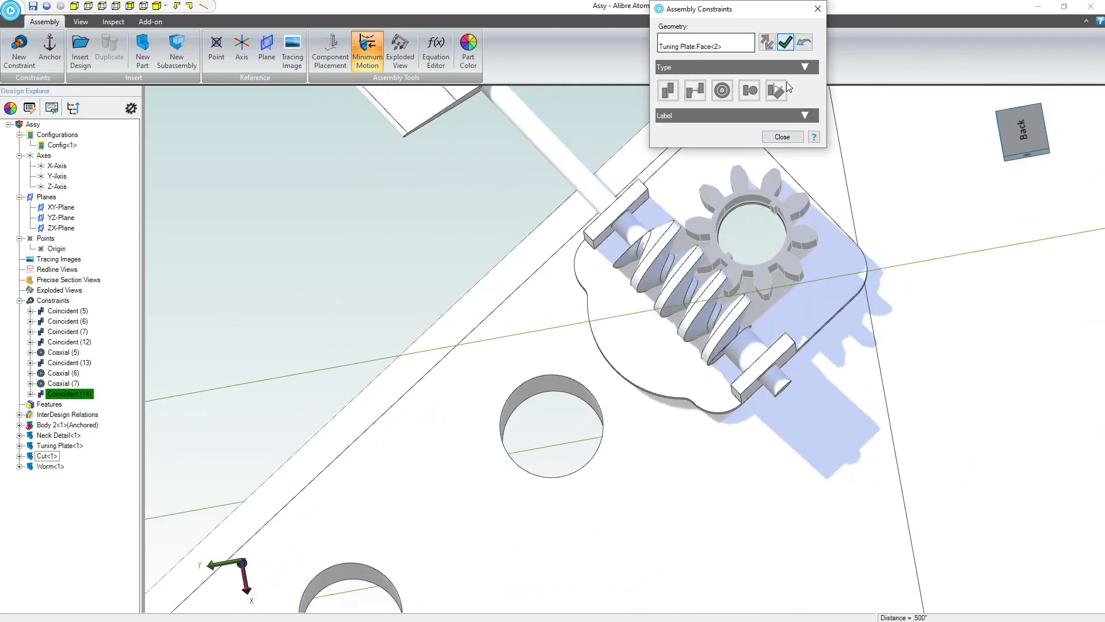
{"action": "left_click", "coordinate": [782, 136]}
Examine how the worm's threads mesh with the gear teeth and how the shaft sits in the plate's tabs
{"action": "middle_click_drag", "start_coordinate": [708, 218], "coordinate": [714, 276]}
{"action": "scroll", "coordinate": [720, 293], "scroll_direction": "down", "scroll_amount": 5}
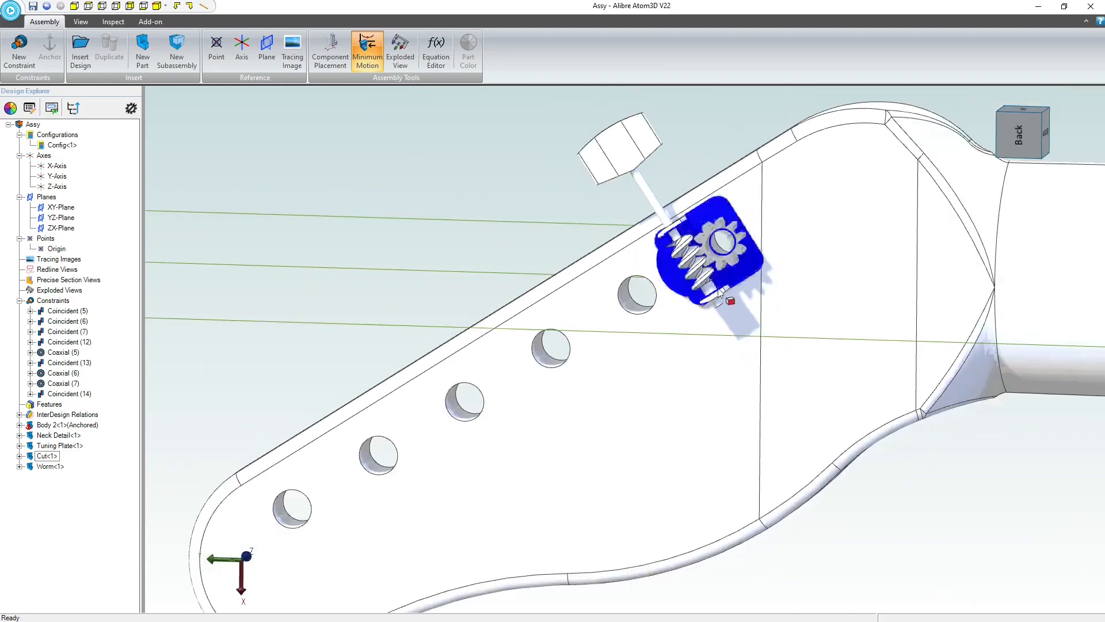
{"action": "scroll", "coordinate": [720, 294], "scroll_direction": "up", "scroll_amount": 10}
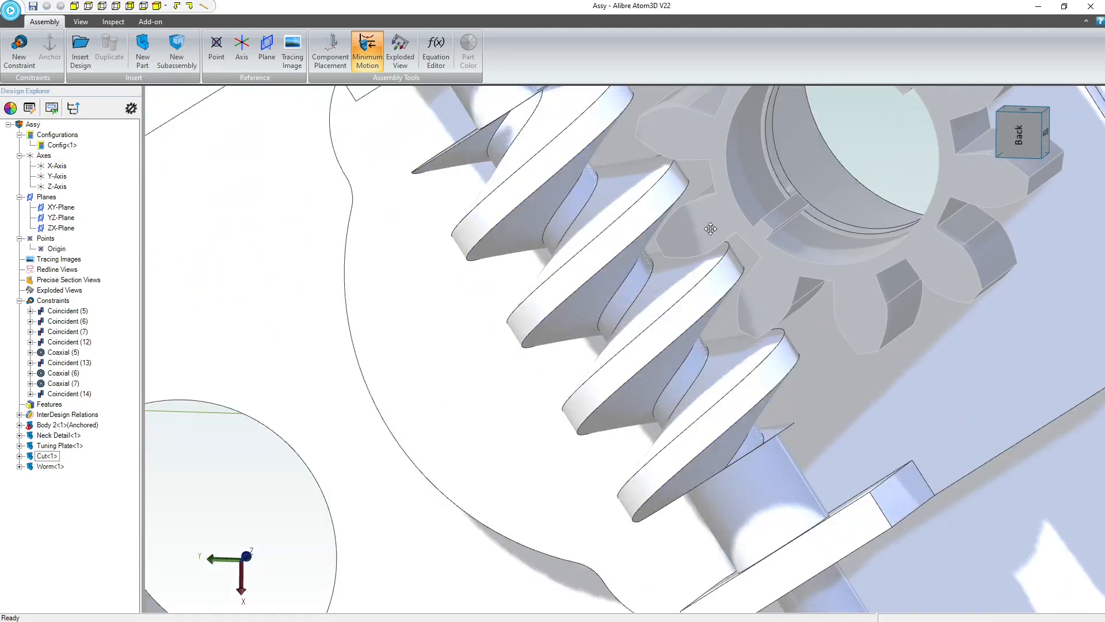
{"action": "middle_click_drag", "start_coordinate": [711, 226], "coordinate": [706, 224]}
{"action": "left_click_drag", "start_coordinate": [706, 223], "coordinate": [721, 246]}
{"action": "scroll", "coordinate": [725, 248], "scroll_direction": "down", "scroll_amount": 1}
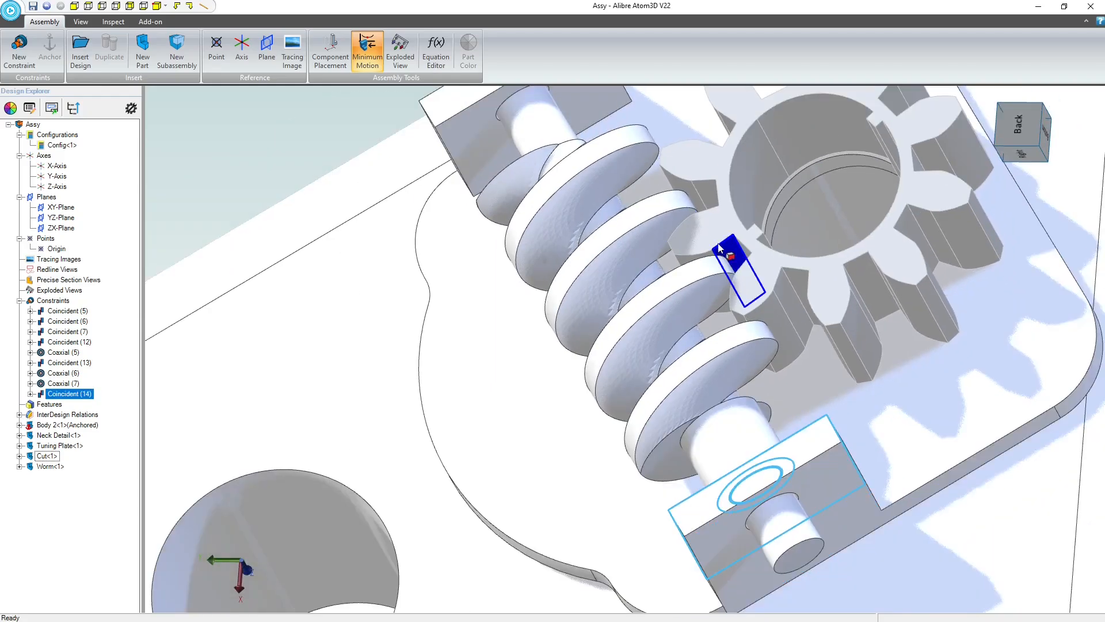
{"action": "middle_click_drag", "start_coordinate": [724, 250], "coordinate": [727, 246]}
{"action": "scroll", "coordinate": [727, 247], "scroll_direction": "down", "scroll_amount": 8}
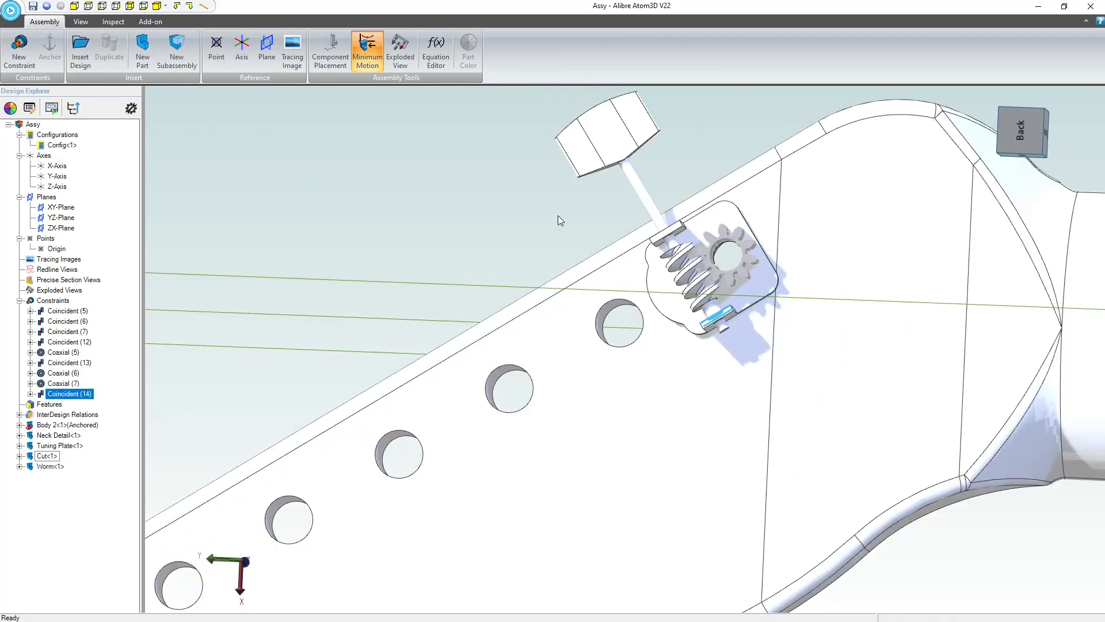
{"action": "left_click", "coordinate": [558, 217]}
Add an Angle constraint between the tuning plate's outer tab face and the headstock's long side face
{"action": "middle_click_drag", "start_coordinate": [805, 236], "coordinate": [789, 267]}
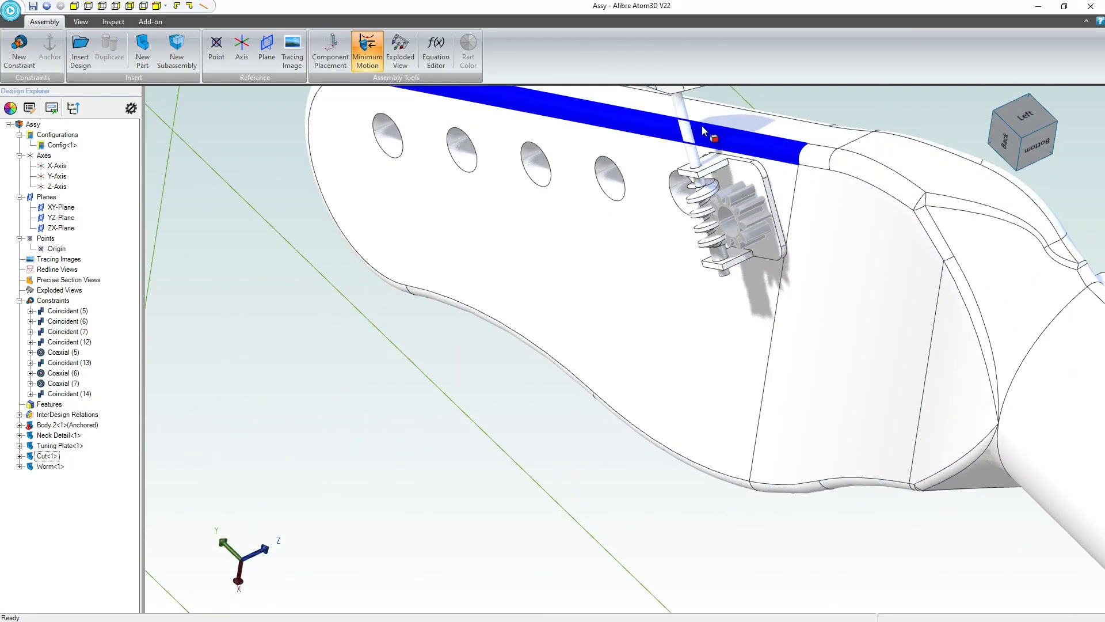
{"action": "scroll", "coordinate": [748, 156], "scroll_direction": "up", "scroll_amount": 6}
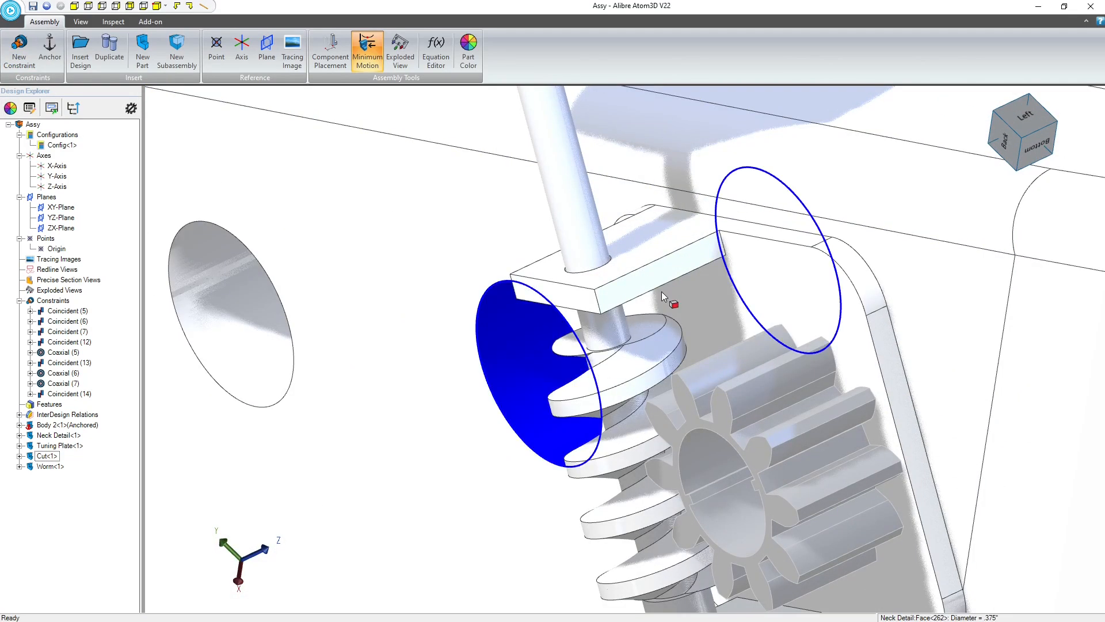
{"action": "left_click", "coordinate": [631, 276]}
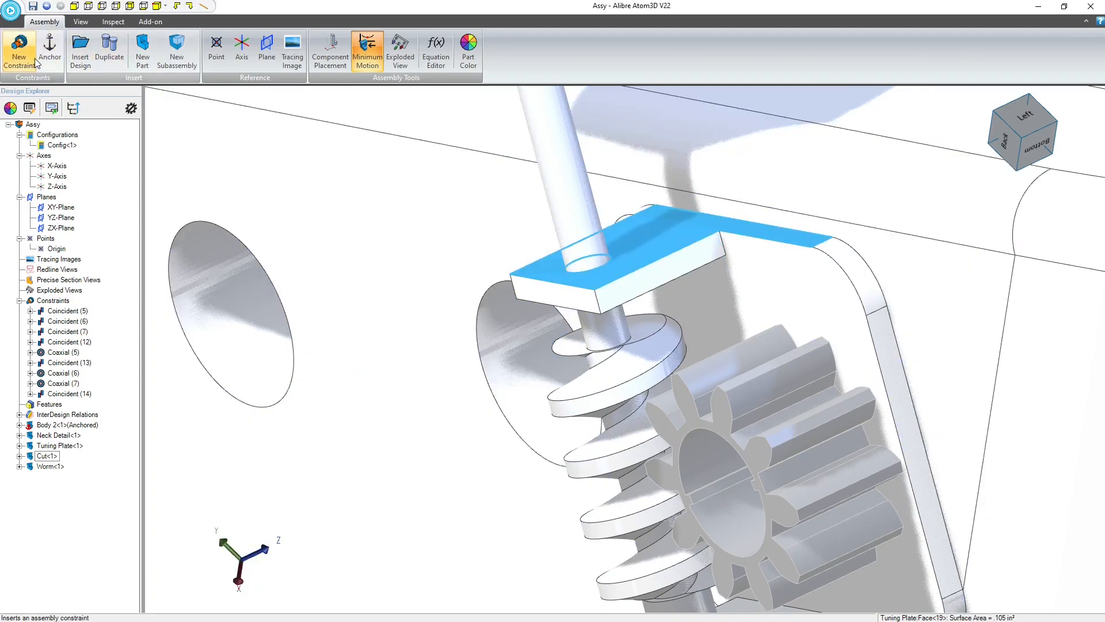
{"action": "left_click", "coordinate": [19, 51]}
{"action": "left_click", "coordinate": [468, 395]}
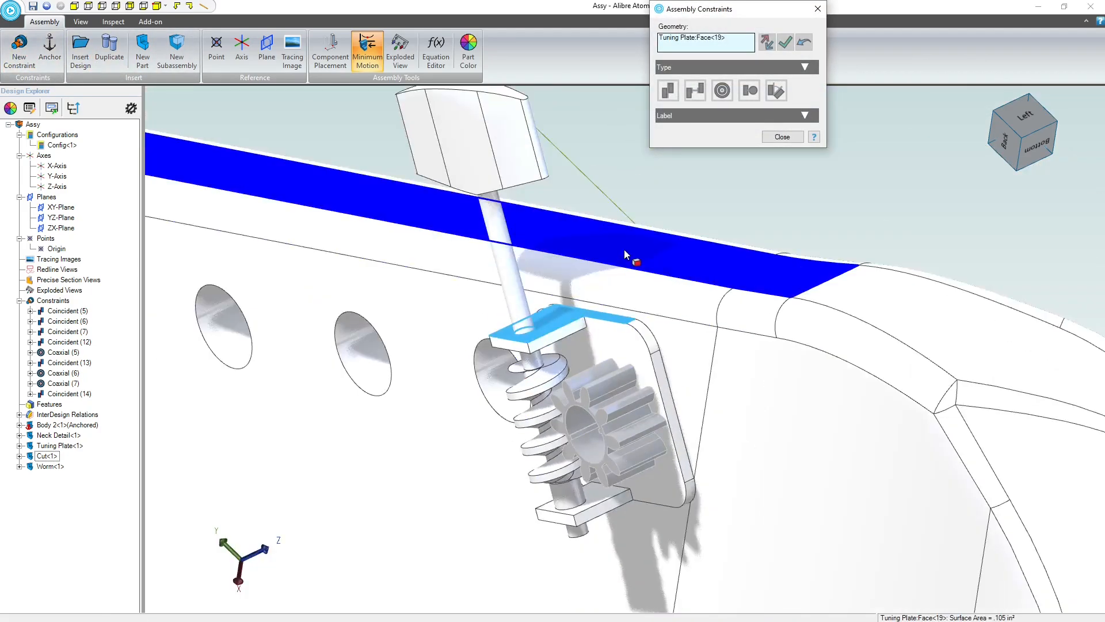
{"action": "left_click", "coordinate": [807, 225]}
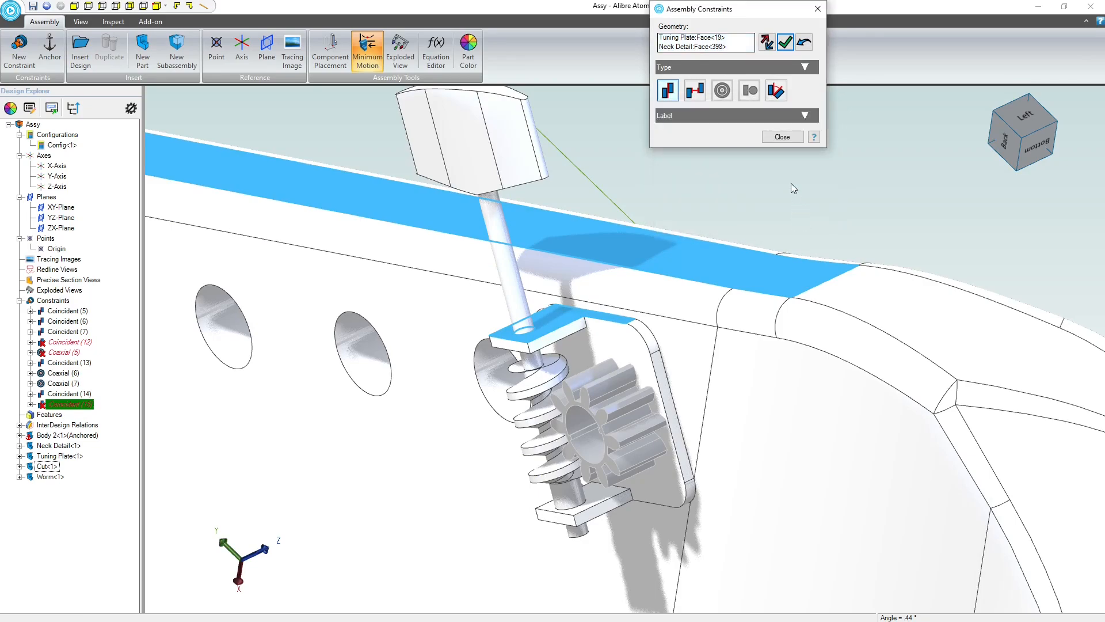
{"action": "left_click", "coordinate": [778, 90]}
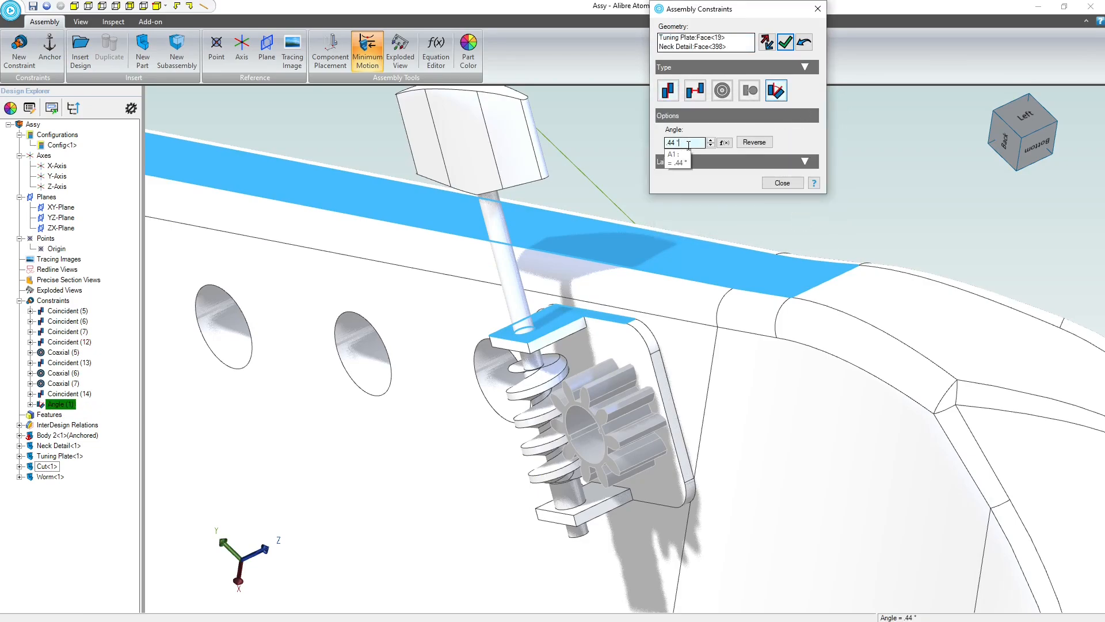
{"action": "key", "text": "Return"}
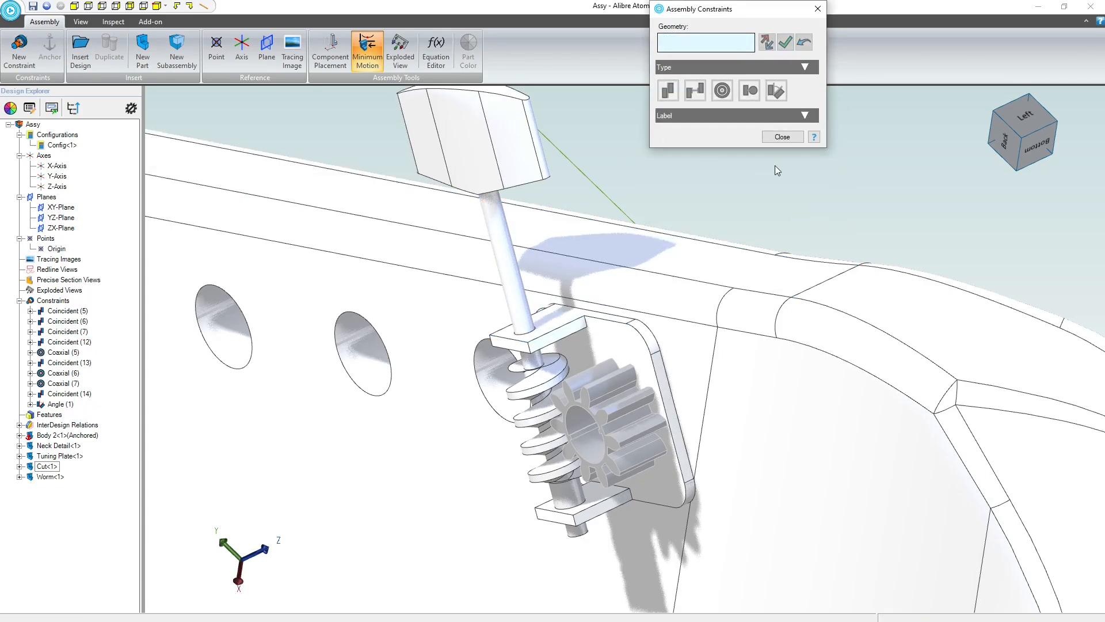
{"action": "left_click", "coordinate": [782, 137]}
Duplicate the tuning plate and place two copies beside the next peg holes on the headstock
{"action": "middle_click_drag", "start_coordinate": [752, 167], "coordinate": [657, 174]}
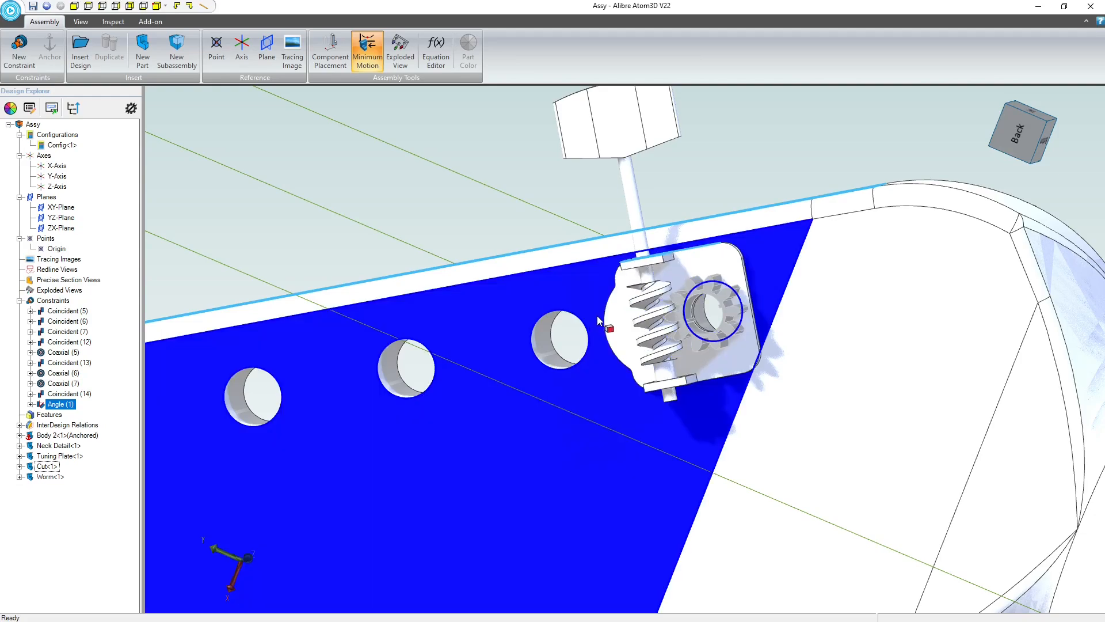
{"action": "scroll", "coordinate": [558, 322], "scroll_direction": "up", "scroll_amount": 3}
{"action": "middle_click_drag", "start_coordinate": [521, 330], "coordinate": [612, 305]}
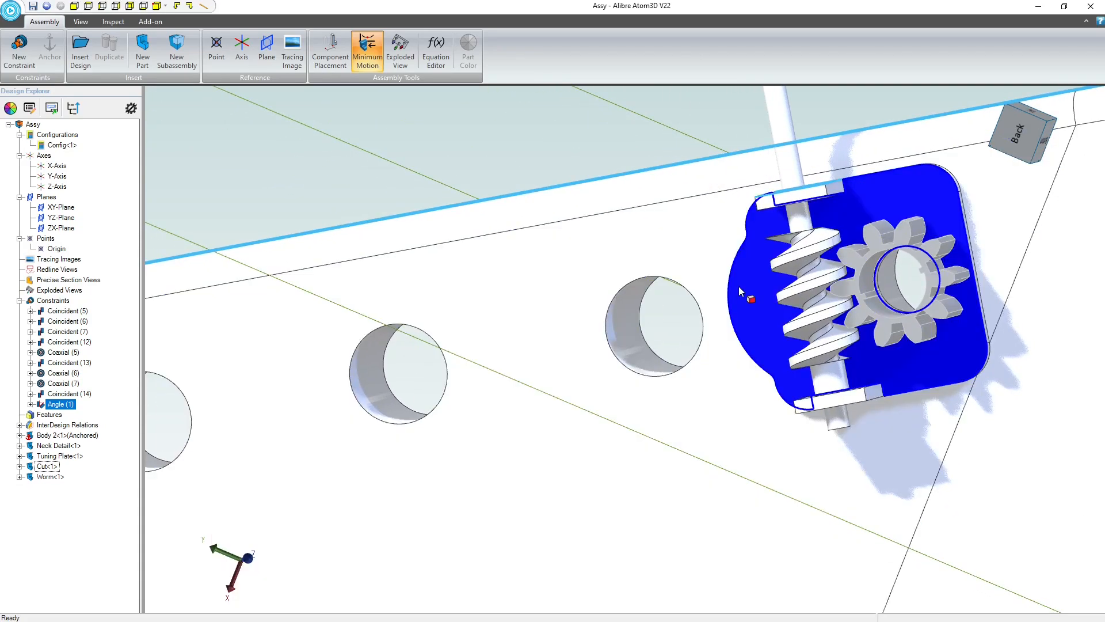
{"action": "left_click_drag", "start_coordinate": [753, 288], "coordinate": [271, 183]}
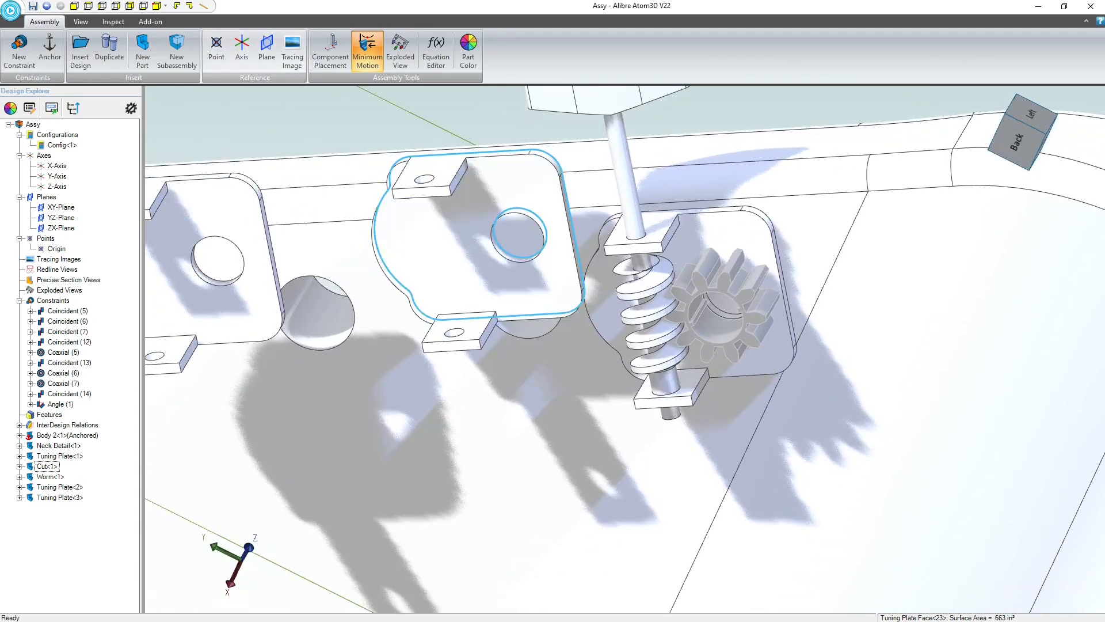
Add a coincident constraint between the back face of the second tuning plate and the headstock's back face
{"action": "left_click", "coordinate": [29, 45]}
{"action": "left_click", "coordinate": [500, 417]}
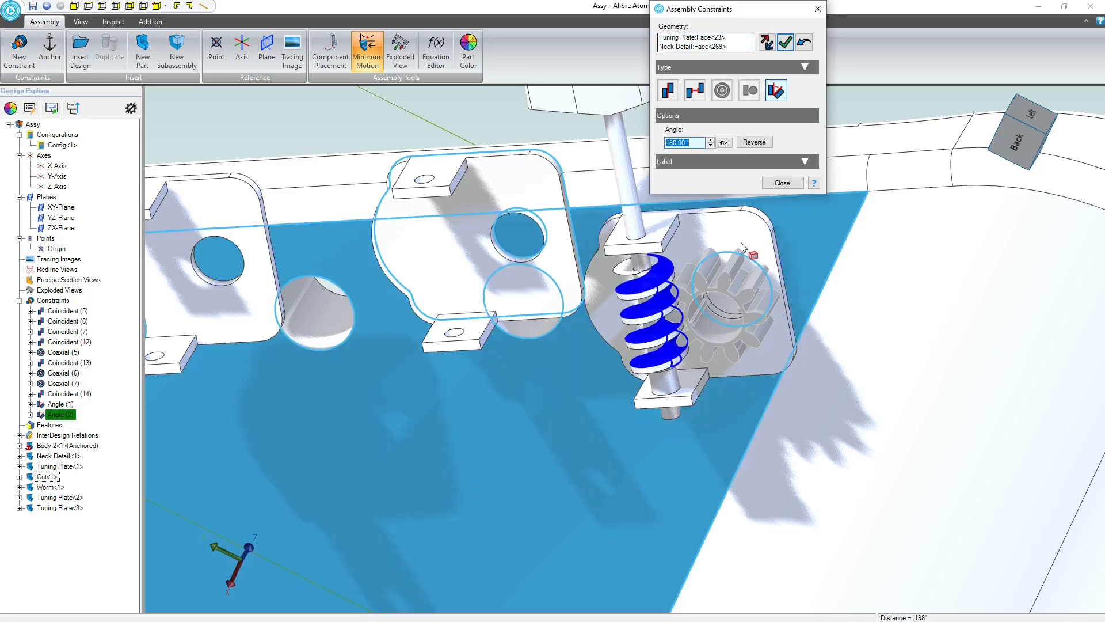
{"action": "left_click", "coordinate": [667, 91]}
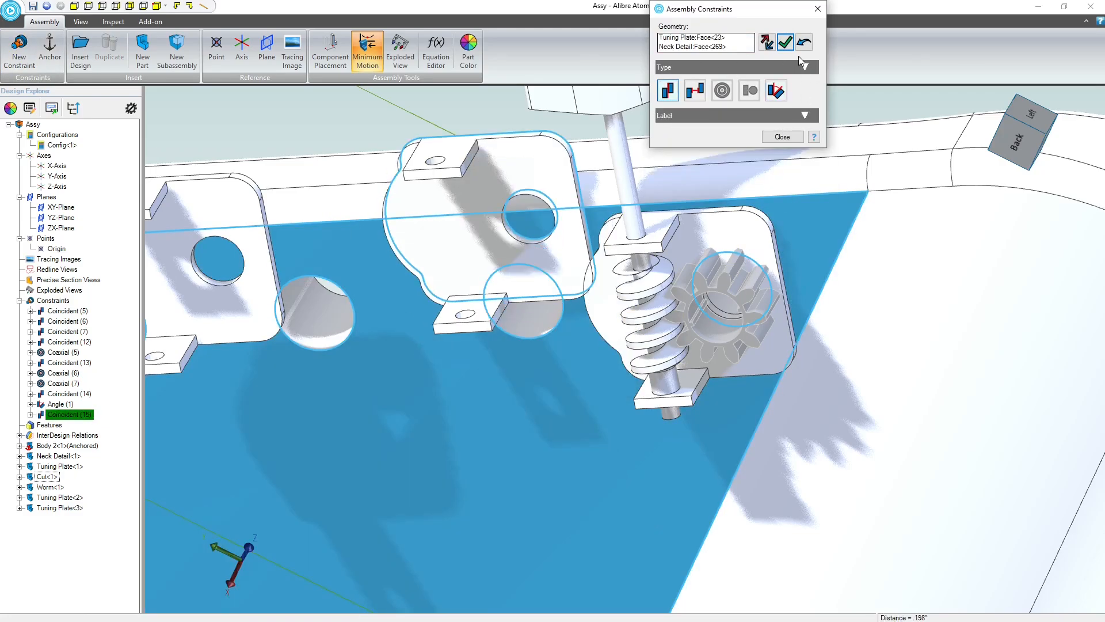
{"action": "left_click", "coordinate": [785, 42]}
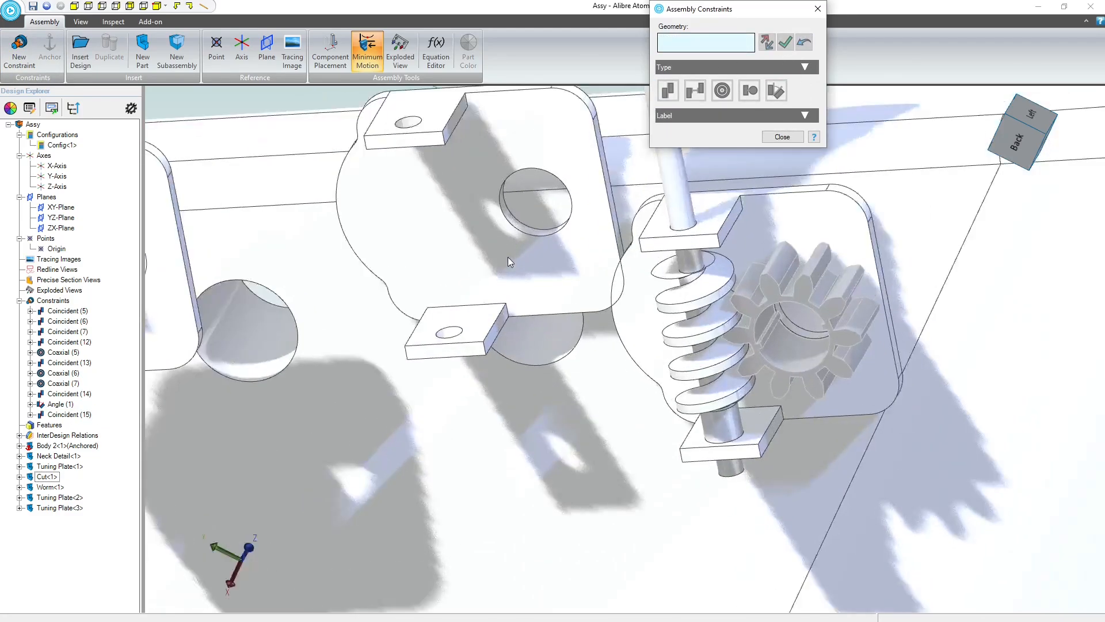
Add a coaxial constraint with zero offset between the second tuning plate's hole and its headstock peg hole
{"action": "scroll", "coordinate": [545, 196], "scroll_direction": "up", "scroll_amount": 5}
{"action": "left_click", "coordinate": [542, 198]}
{"action": "left_click", "coordinate": [561, 423]}
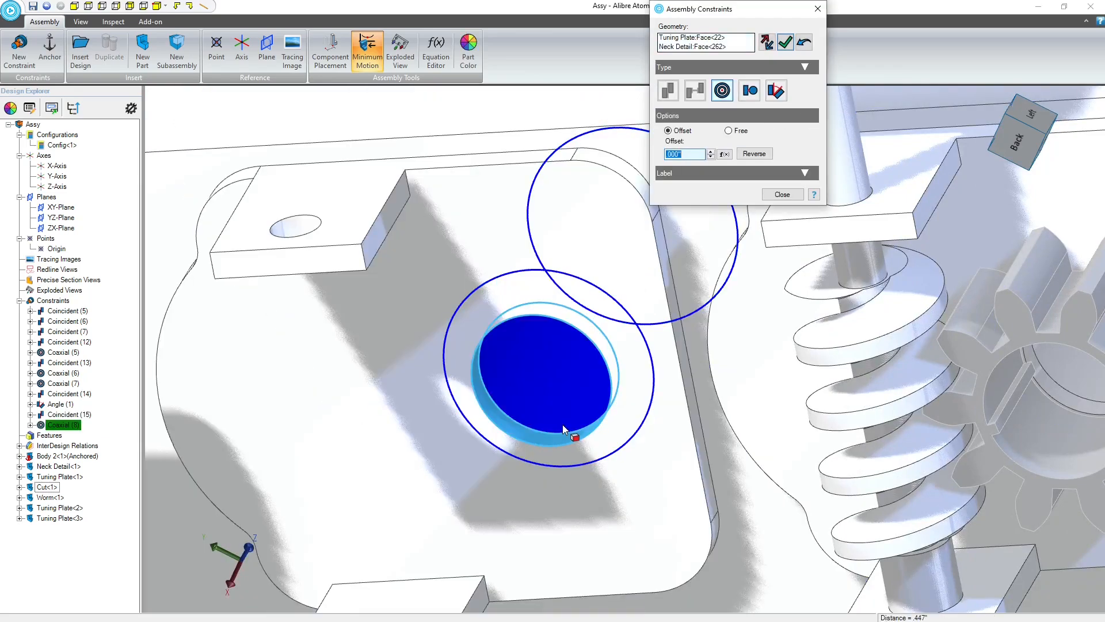
{"action": "left_click", "coordinate": [783, 43]}
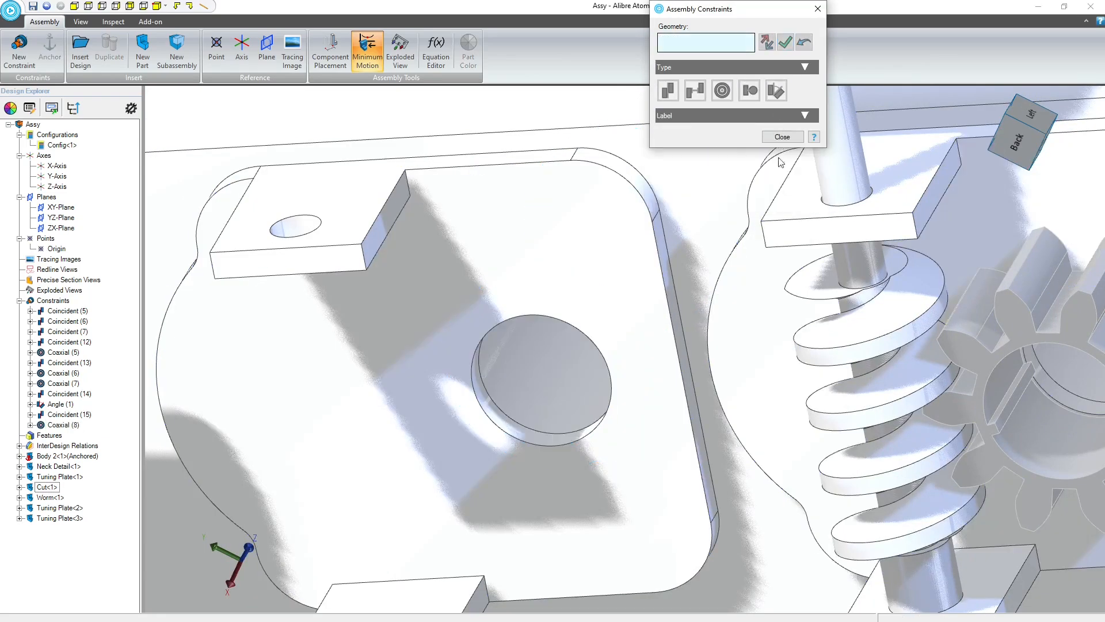
Add an Angle constraint of 0° between the outer tab faces of the first and second tuning plates
{"action": "scroll", "coordinate": [591, 295], "scroll_direction": "down", "scroll_amount": 3}
{"action": "scroll", "coordinate": [591, 294], "scroll_direction": "up", "scroll_amount": 4}
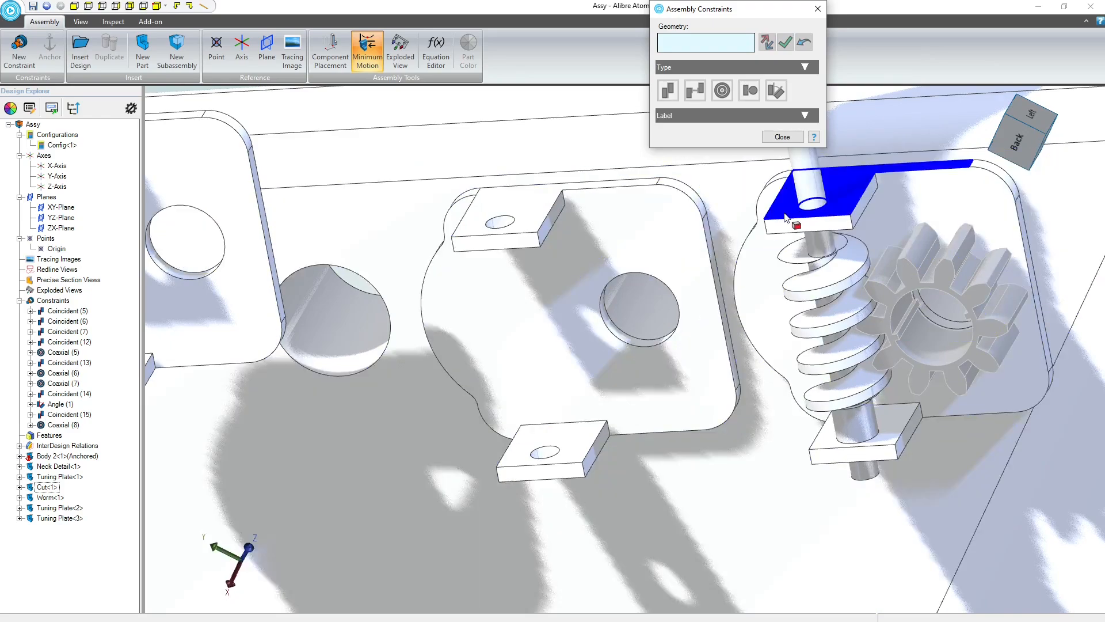
{"action": "left_click", "coordinate": [785, 218]}
{"action": "left_click", "coordinate": [534, 223]}
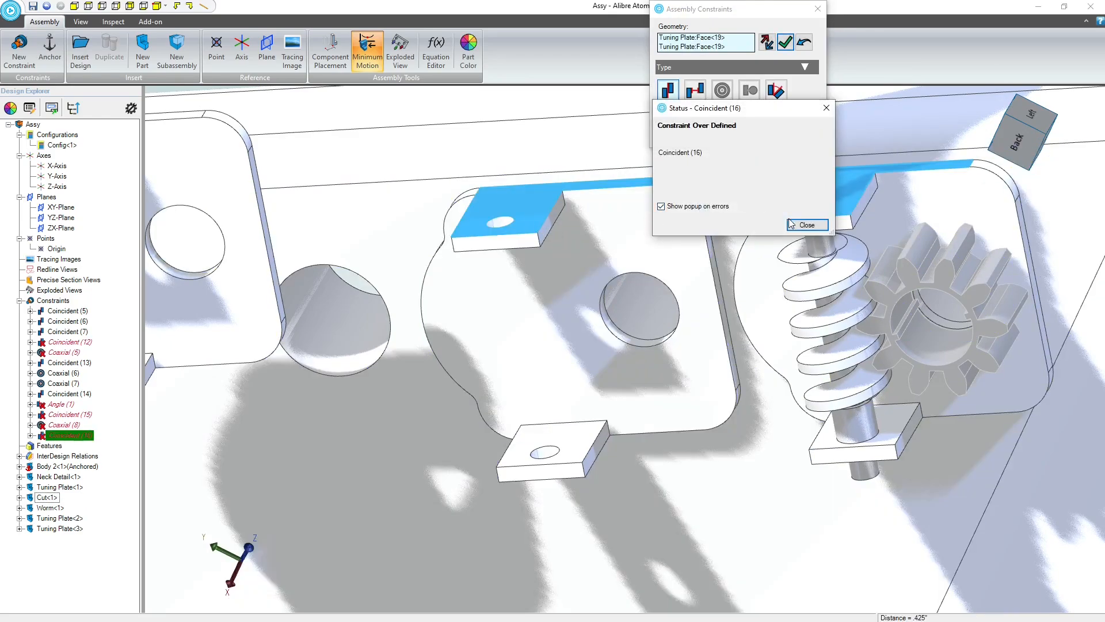
{"action": "left_click", "coordinate": [806, 225]}
{"action": "left_click", "coordinate": [775, 92]}
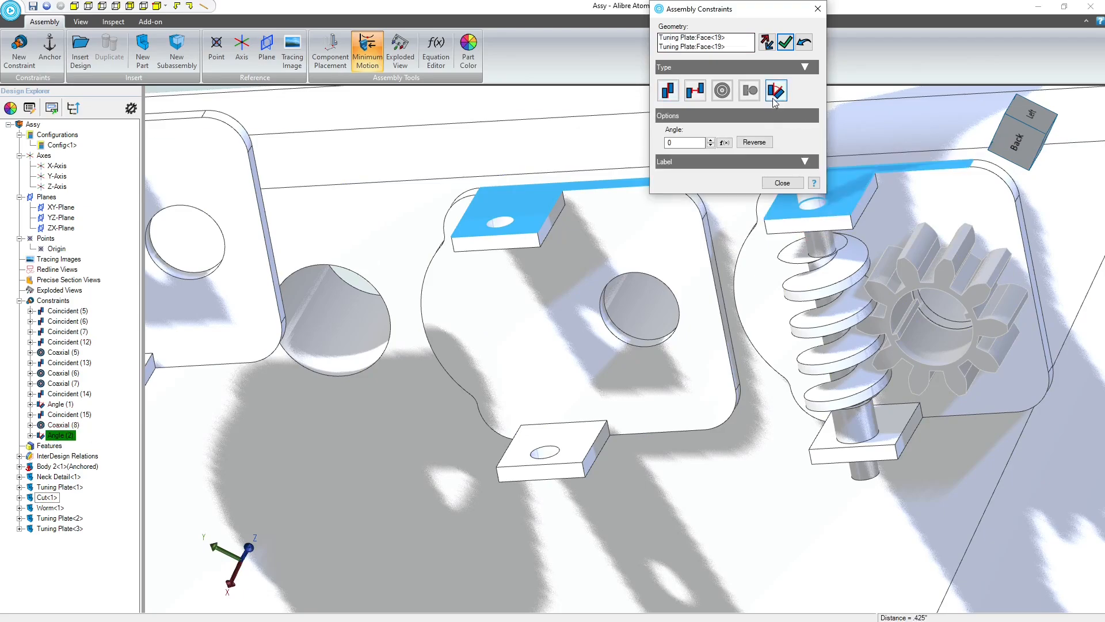
{"action": "left_click", "coordinate": [786, 44]}
{"action": "left_click", "coordinate": [778, 140]}
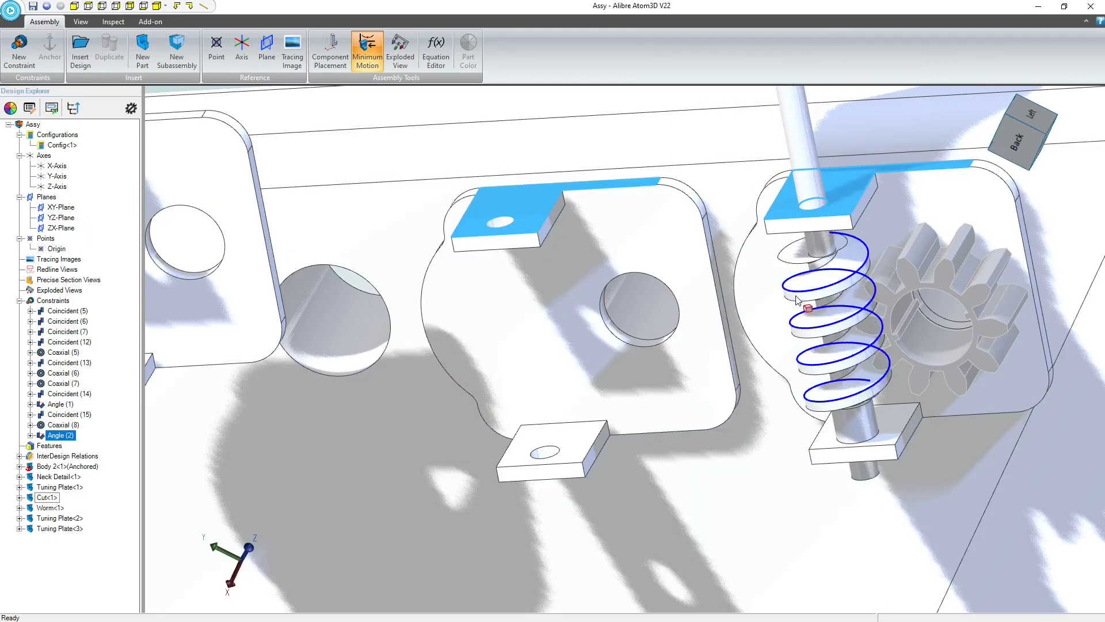
{"action": "left_click_drag", "start_coordinate": [788, 293], "coordinate": [771, 283]}
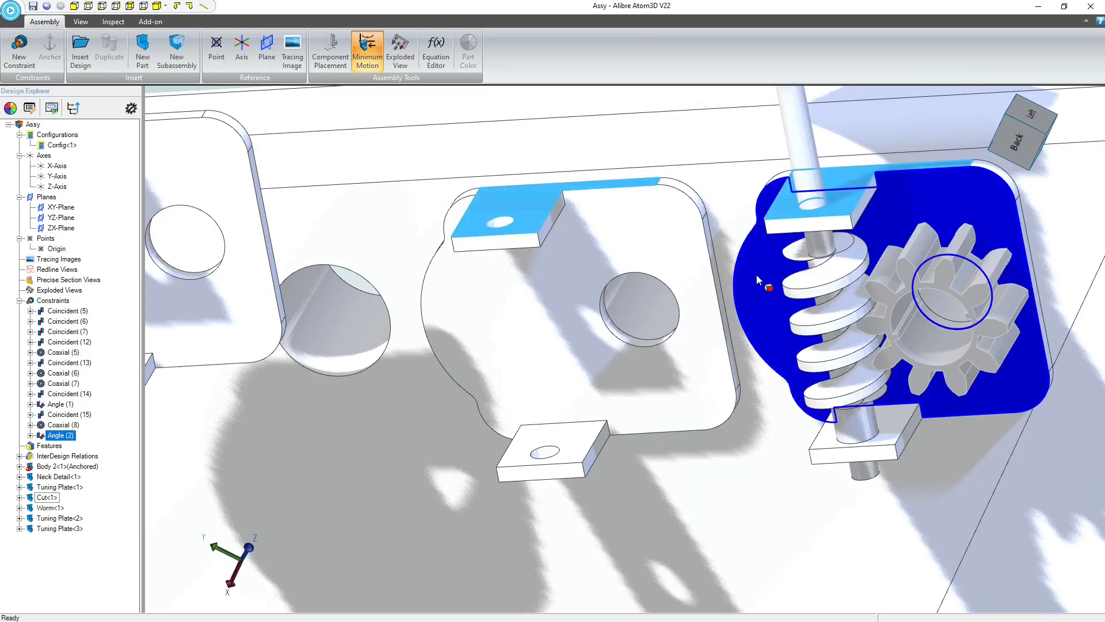
Constrain a gear copy and a worm copy onto the second tuning plate, with the gear coaxial to the peg hole
{"action": "scroll", "coordinate": [701, 279], "scroll_direction": "down", "scroll_amount": 3}
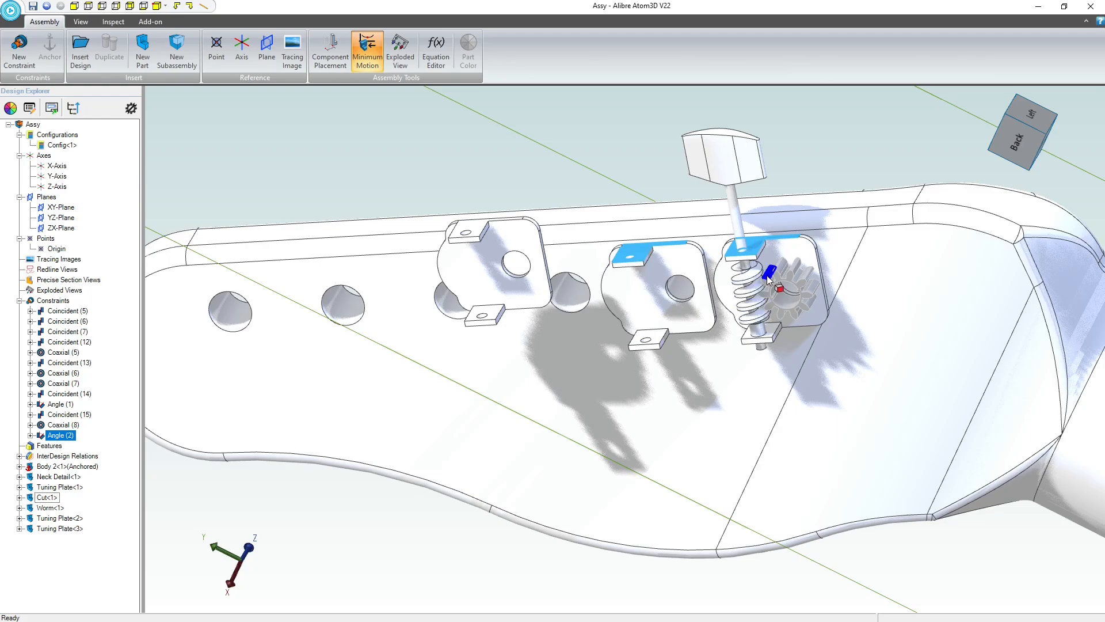
{"action": "scroll", "coordinate": [500, 303], "scroll_direction": "down", "scroll_amount": 3}
{"action": "scroll", "coordinate": [500, 302], "scroll_direction": "up", "scroll_amount": 6}
{"action": "left_click", "coordinate": [607, 178]}
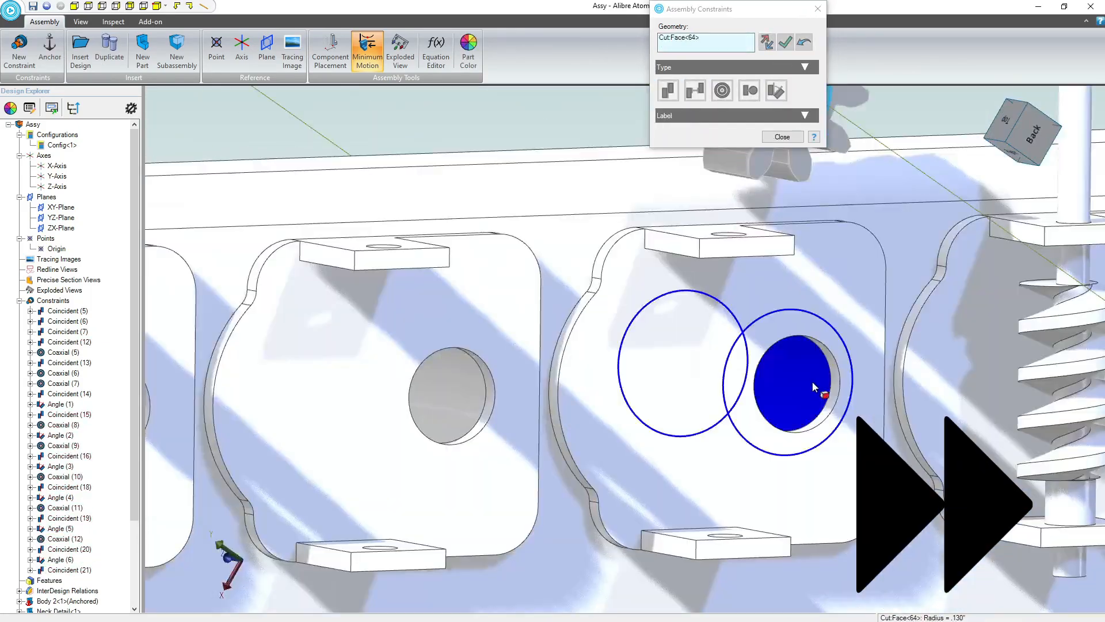
{"action": "left_click", "coordinate": [913, 204]}
{"action": "left_click", "coordinate": [785, 42]}
{"action": "left_click", "coordinate": [698, 499]}
{"action": "left_click", "coordinate": [784, 42]}
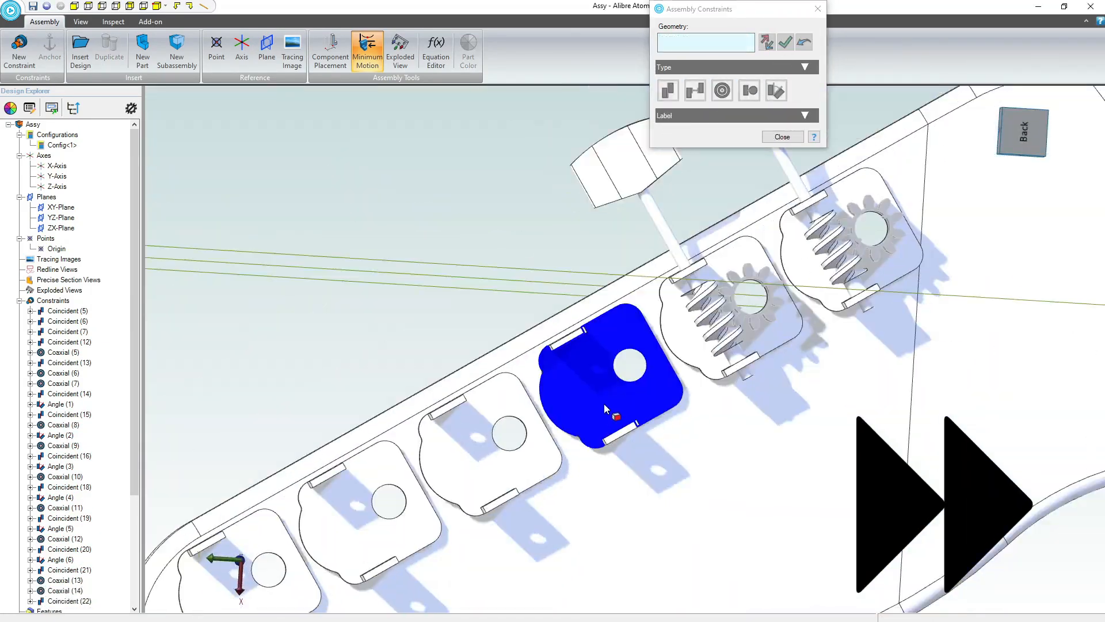
Constrain a gear copy and a worm copy onto the third tuning plate
{"action": "scroll", "coordinate": [505, 371], "scroll_direction": "up", "scroll_amount": 2}
{"action": "left_click", "coordinate": [493, 259]}
{"action": "left_click", "coordinate": [675, 350]}
{"action": "left_click", "coordinate": [784, 42]}
{"action": "left_click", "coordinate": [696, 382]}
{"action": "left_click", "coordinate": [687, 460]}
{"action": "left_click", "coordinate": [784, 42]}
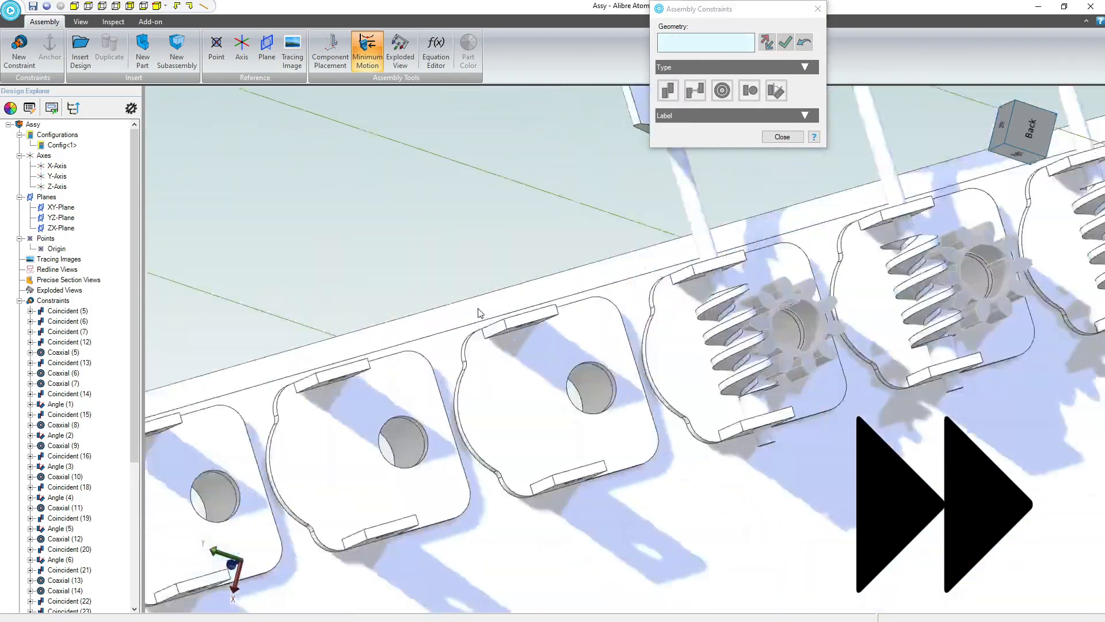
Constrain gear copies onto the last three tuning plates, using coincident constraints between the plate and gear faces
{"action": "scroll", "coordinate": [375, 310], "scroll_direction": "down", "scroll_amount": 5}
{"action": "left_click", "coordinate": [784, 42]}
{"action": "scroll", "coordinate": [493, 301], "scroll_direction": "up", "scroll_amount": 5}
{"action": "left_click", "coordinate": [518, 382]}
{"action": "left_click", "coordinate": [785, 42]}
{"action": "scroll", "coordinate": [370, 436], "scroll_direction": "up", "scroll_amount": 2}
{"action": "left_click", "coordinate": [253, 501]}
{"action": "left_click", "coordinate": [357, 466]}
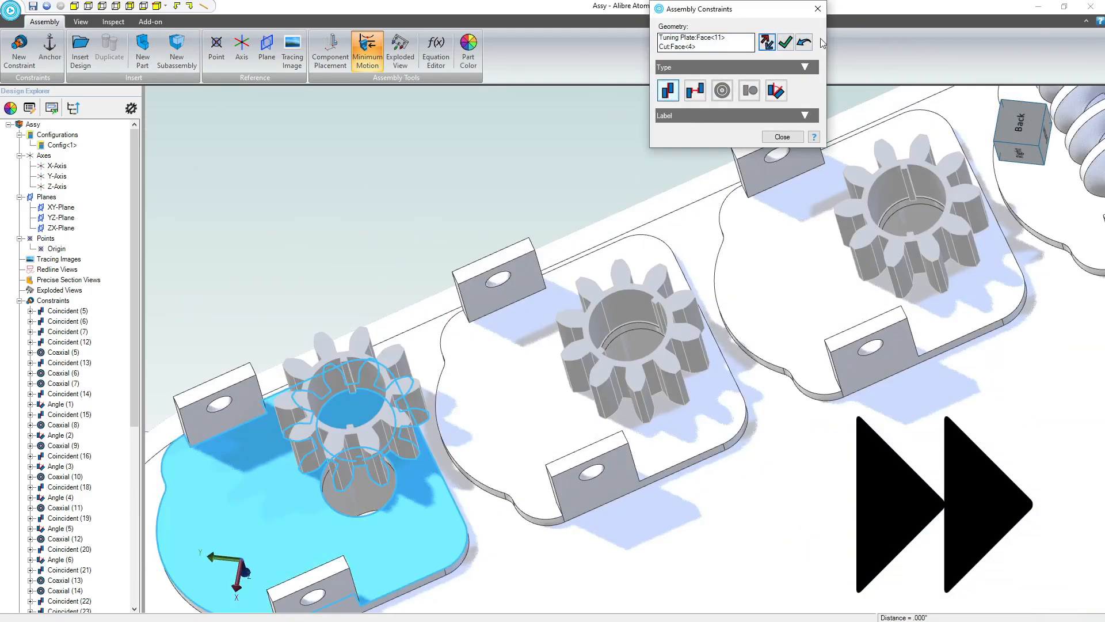
{"action": "left_click", "coordinate": [784, 42]}
Constrain worm copies in the tabs of the remaining three tuning plates and finish adding constraints
{"action": "left_click", "coordinate": [699, 457]}
{"action": "middle_click_drag", "start_coordinate": [427, 232], "coordinate": [518, 403]}
{"action": "scroll", "coordinate": [576, 287], "scroll_direction": "down", "scroll_amount": 5}
{"action": "left_click", "coordinate": [60, 217]}
{"action": "left_click", "coordinate": [785, 42]}
{"action": "scroll", "coordinate": [576, 276], "scroll_direction": "up", "scroll_amount": 5}
{"action": "left_click", "coordinate": [535, 225]}
{"action": "left_click", "coordinate": [482, 282]}
{"action": "left_click", "coordinate": [785, 42]}
{"action": "left_click", "coordinate": [565, 418]}
{"action": "left_click", "coordinate": [547, 446]}
{"action": "left_click", "coordinate": [785, 42]}
{"action": "scroll", "coordinate": [515, 451], "scroll_direction": "down", "scroll_amount": 5}
{"action": "mouse_move", "coordinate": [516, 452]}
{"action": "middle_mouse_down"}
{"action": "mouse_move", "coordinate": [471, 478]}
{"action": "mouse_move", "coordinate": [501, 455]}
{"action": "middle_mouse_up"}
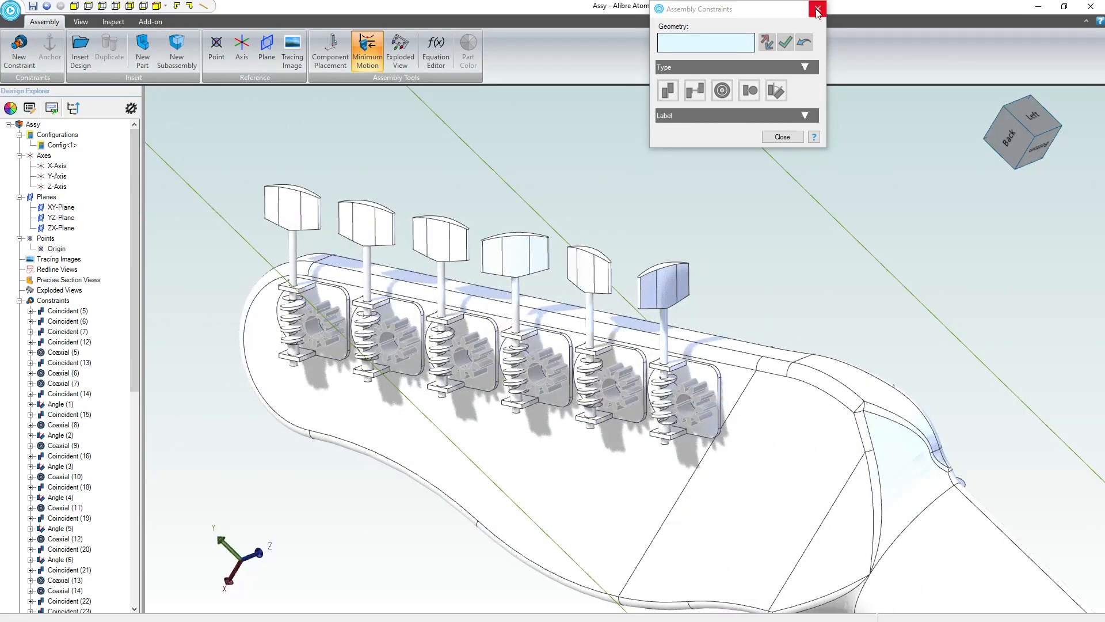
{"action": "left_click", "coordinate": [817, 10]}
Examine the six assembled tuning machines and how the worm threads line up with the gear teeth
{"action": "scroll", "coordinate": [681, 405], "scroll_direction": "up", "scroll_amount": 5}
{"action": "scroll", "coordinate": [682, 403], "scroll_direction": "down", "scroll_amount": 4}
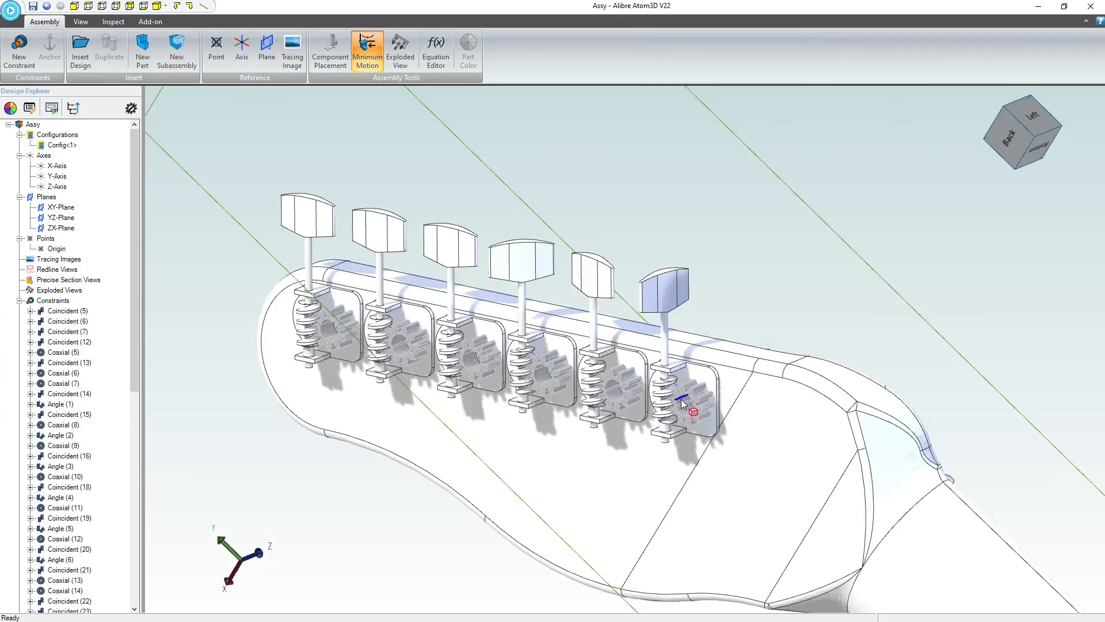
{"action": "middle_click_drag", "start_coordinate": [682, 401], "coordinate": [733, 399]}
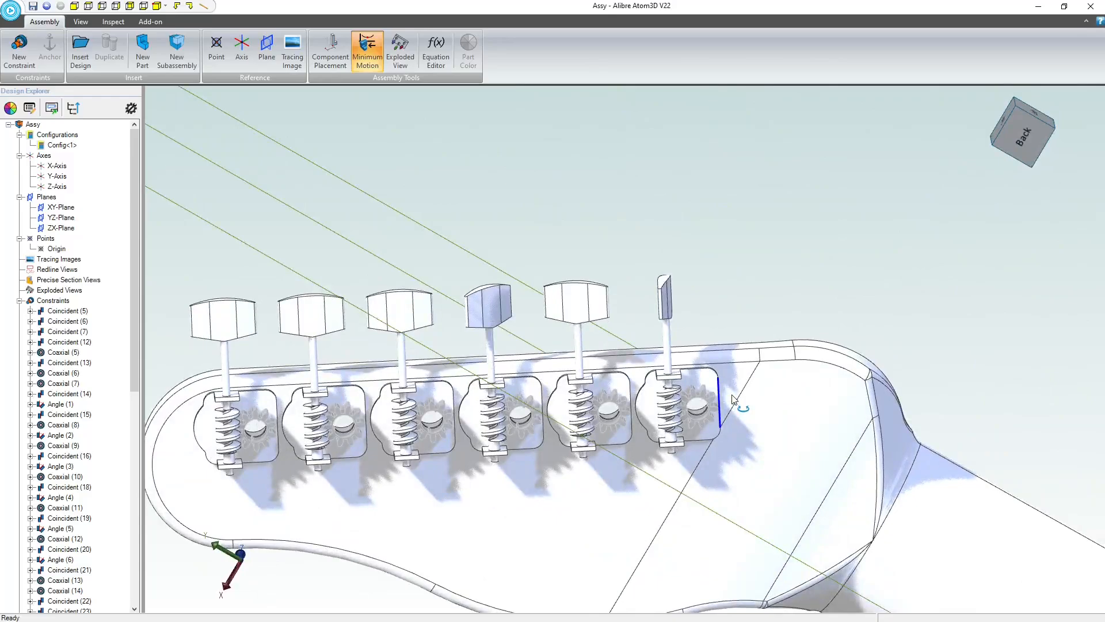
{"action": "scroll", "coordinate": [675, 366], "scroll_direction": "up", "scroll_amount": 5}
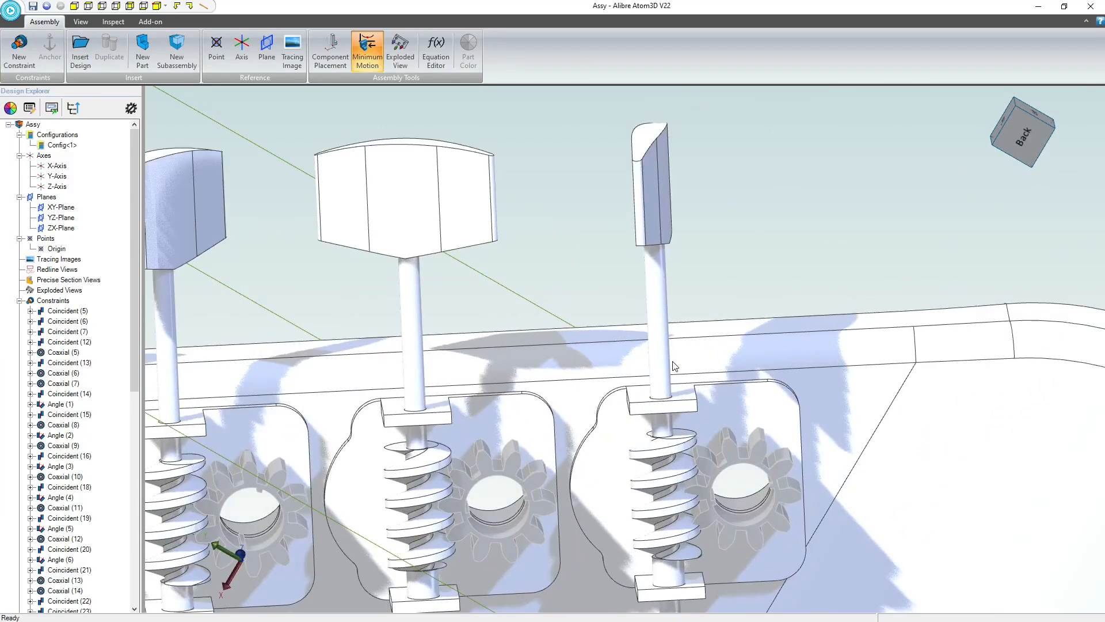
{"action": "scroll", "coordinate": [659, 457], "scroll_direction": "up", "scroll_amount": 3}
{"action": "left_click", "coordinate": [658, 454]}
{"action": "middle_click_drag", "start_coordinate": [658, 454], "coordinate": [696, 443]}
{"action": "key", "text": "Escape"}
{"action": "left_click", "coordinate": [697, 511]}
{"action": "scroll", "coordinate": [695, 444], "scroll_direction": "down", "scroll_amount": 5}
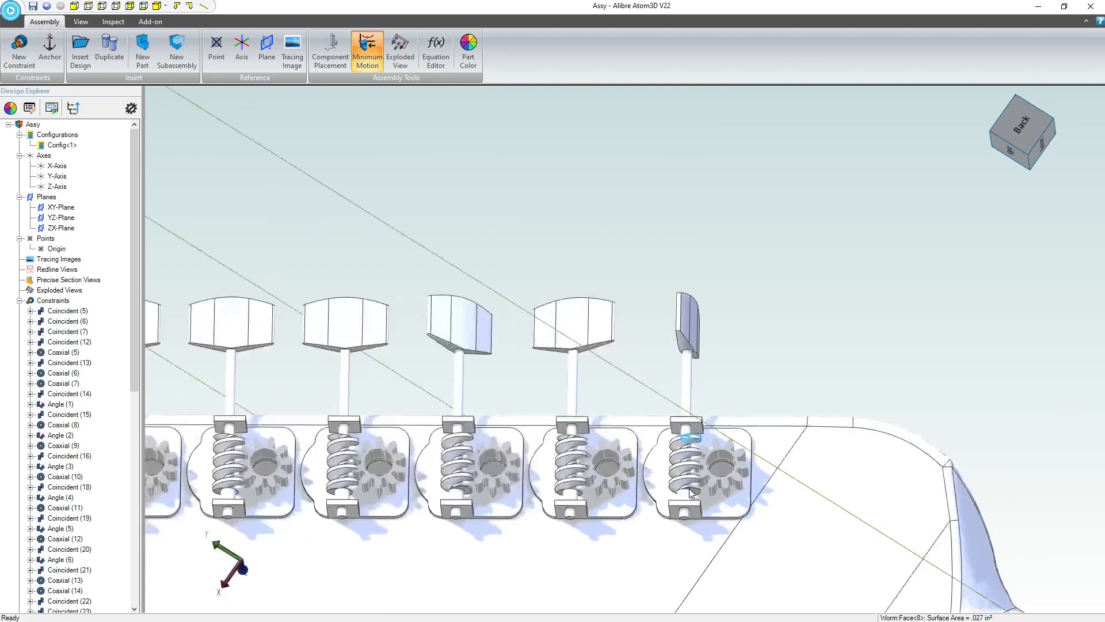
{"action": "scroll", "coordinate": [690, 491], "scroll_direction": "up", "scroll_amount": 5}
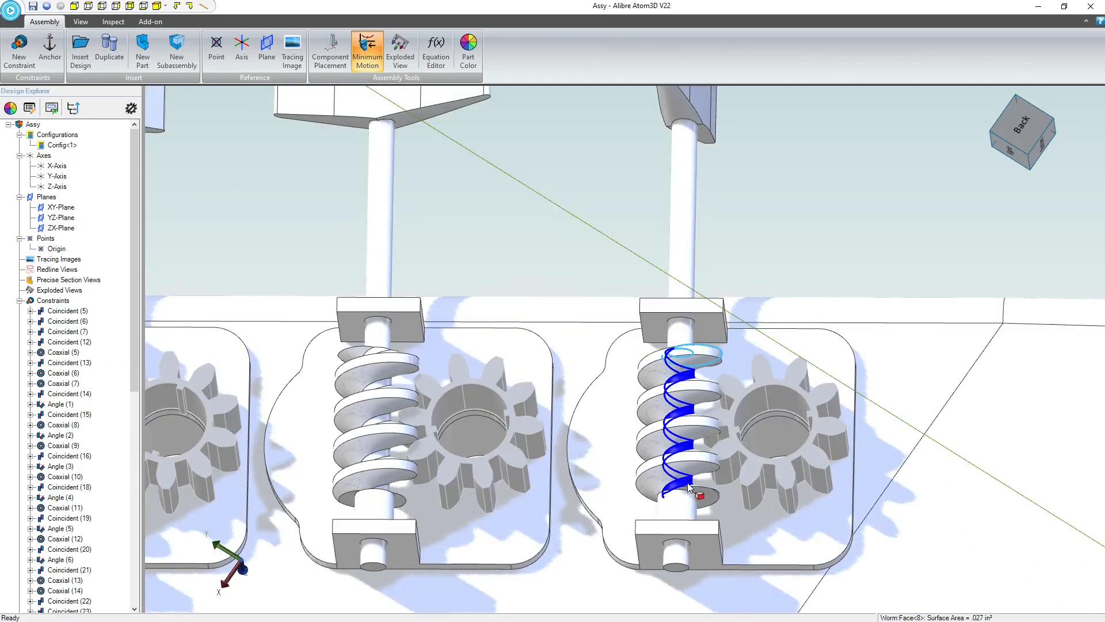
{"action": "left_click", "coordinate": [793, 237]}
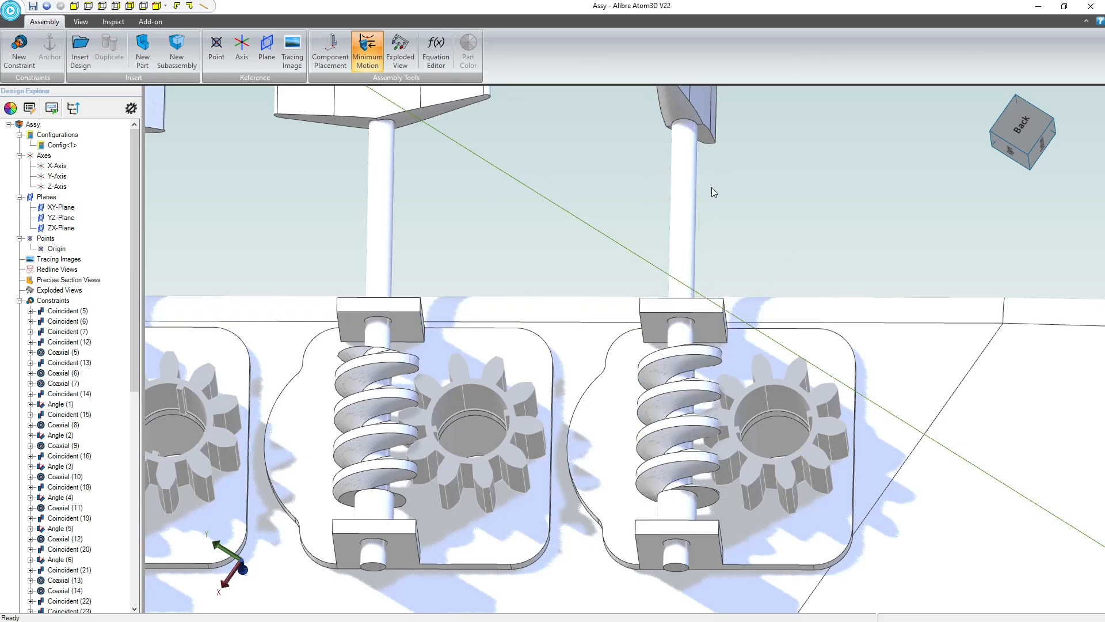
Inspect the first worm's shaft and shoulder between the plate tabs and where its thread ends
{"action": "scroll", "coordinate": [712, 188], "scroll_direction": "down", "scroll_amount": 3}
{"action": "middle_click_drag", "start_coordinate": [708, 254], "coordinate": [710, 305]}
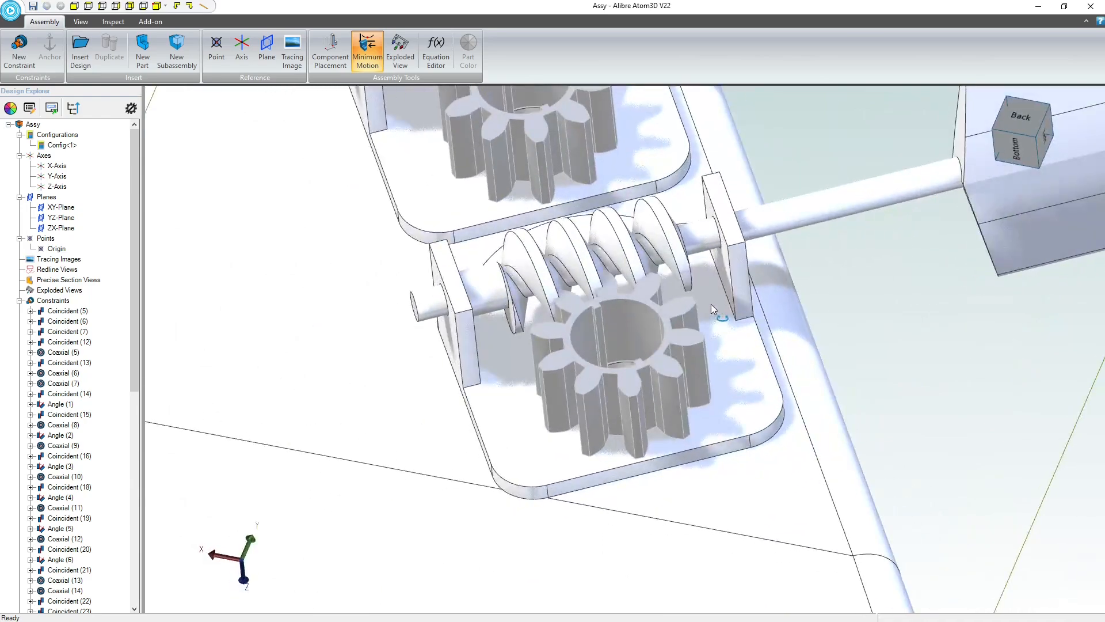
{"action": "left_click", "coordinate": [993, 169]}
{"action": "left_click_drag", "start_coordinate": [985, 128], "coordinate": [983, 138]}
{"action": "scroll", "coordinate": [631, 251], "scroll_direction": "up", "scroll_amount": 2}
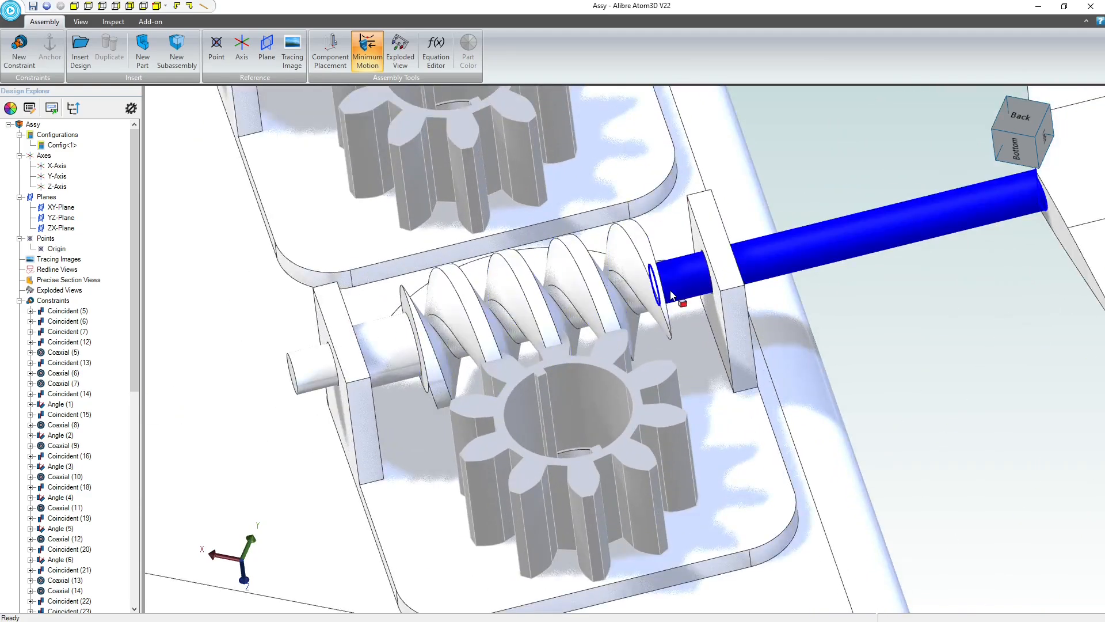
{"action": "left_click", "coordinate": [374, 351]}
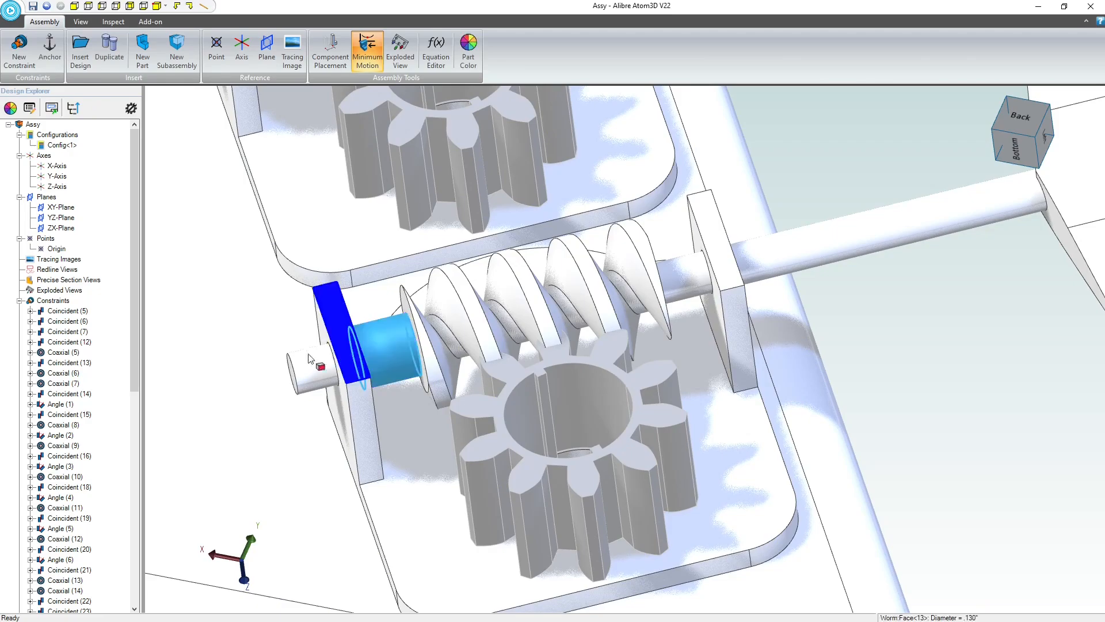
{"action": "scroll", "coordinate": [415, 440], "scroll_direction": "down", "scroll_amount": 4}
{"action": "scroll", "coordinate": [531, 382], "scroll_direction": "up", "scroll_amount": 4}
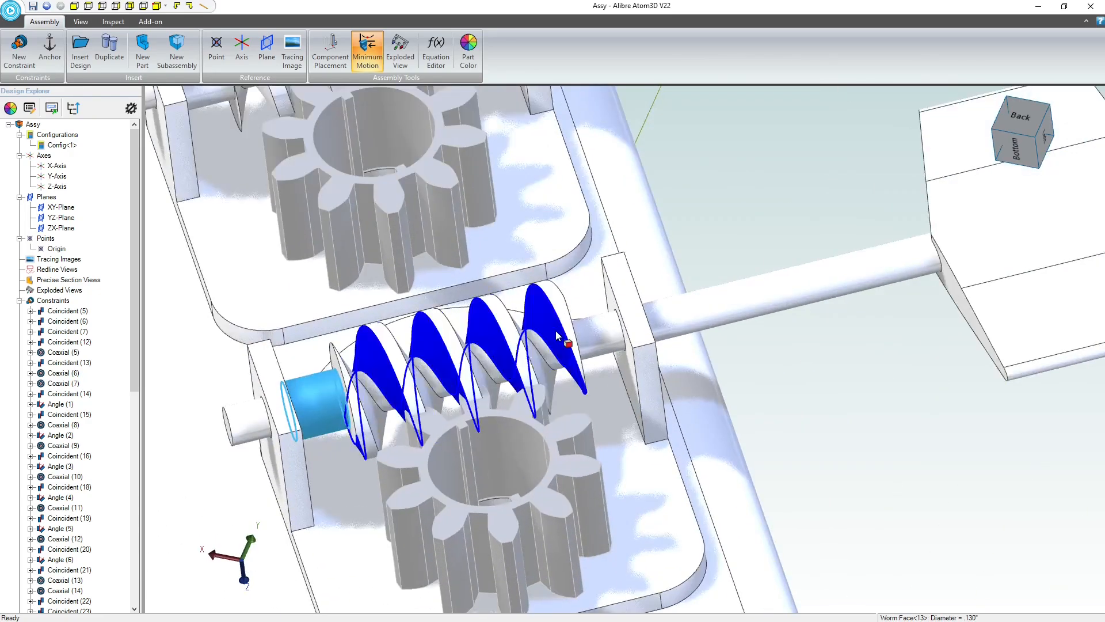
{"action": "middle_click_drag", "start_coordinate": [555, 330], "coordinate": [561, 351]}
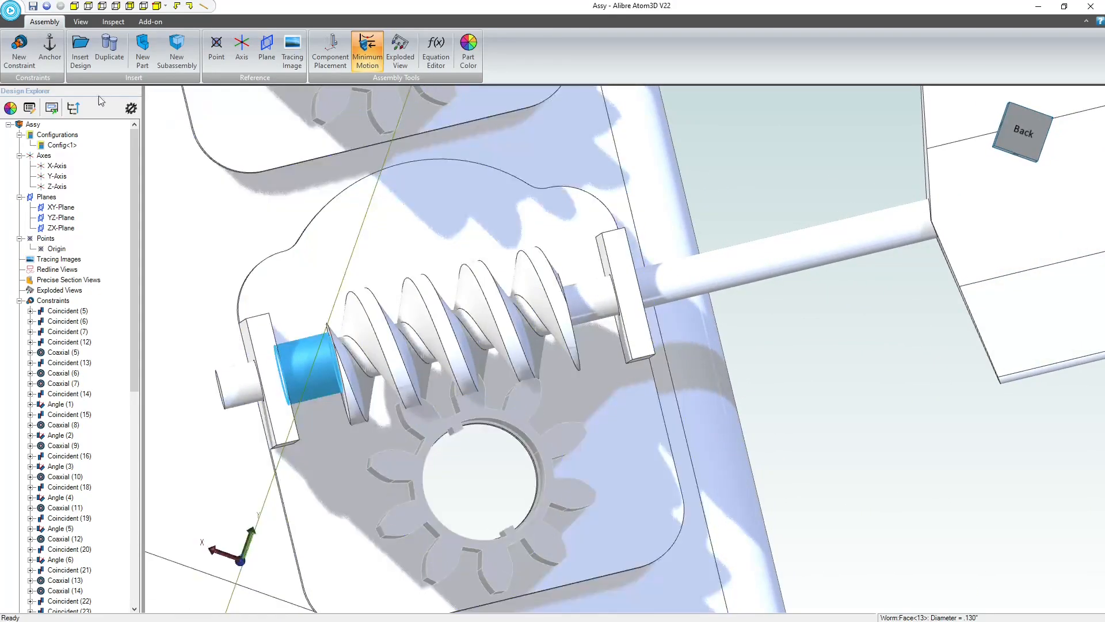
Open the first Worm part for editing in place within the assembly
{"action": "right_click", "coordinate": [960, 238]}
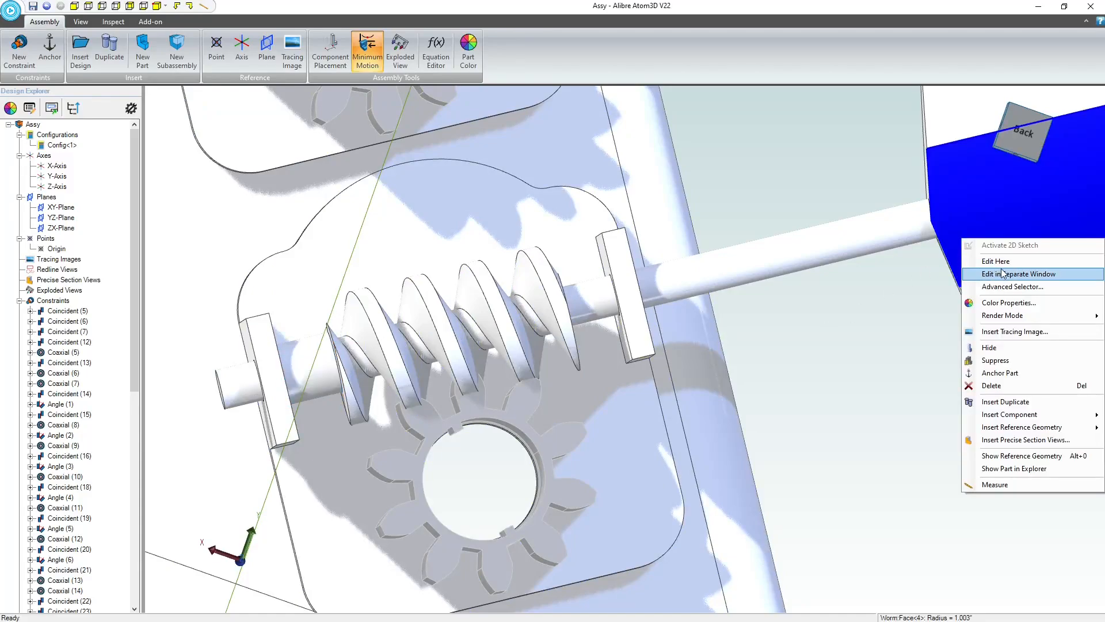
{"action": "left_click", "coordinate": [976, 266]}
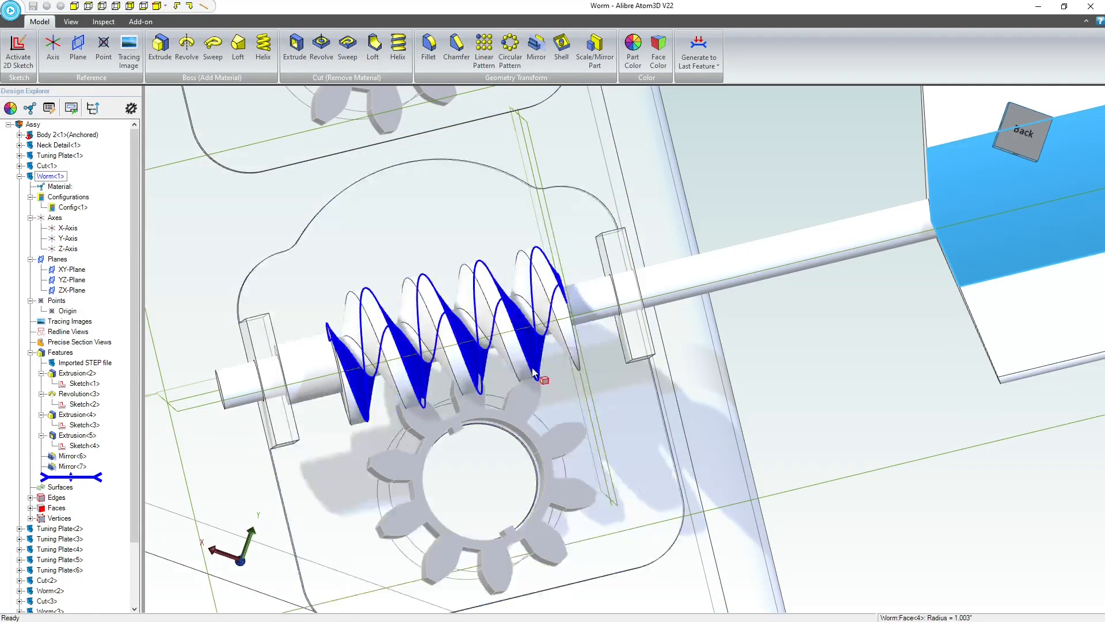
{"action": "scroll", "coordinate": [556, 321], "scroll_direction": "up", "scroll_amount": 3}
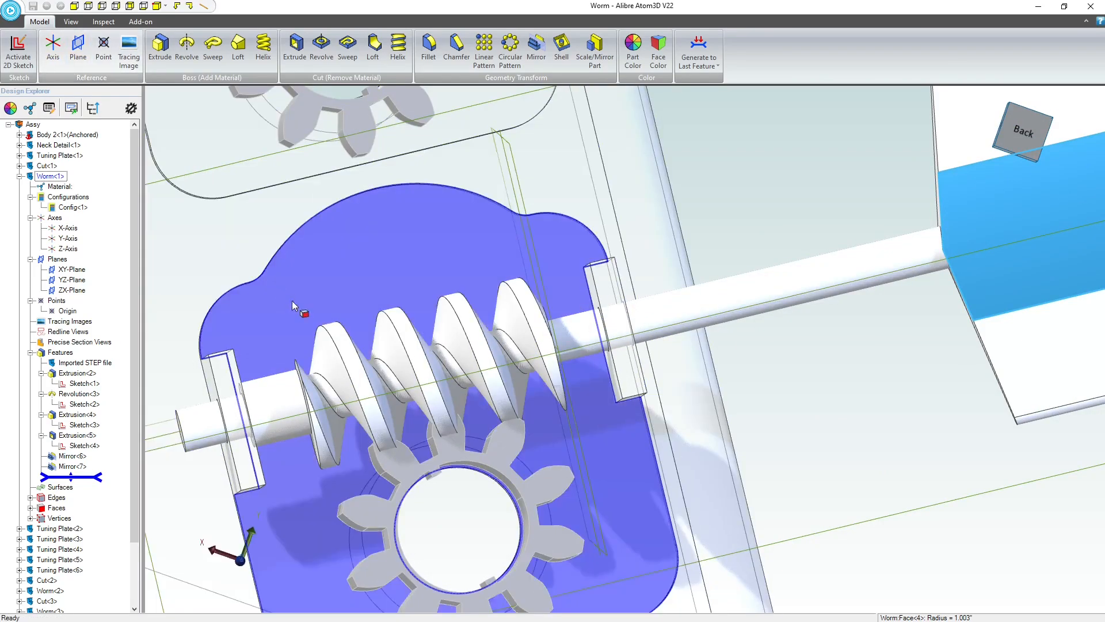
Start a 2D sketch on the Worm part's ZX-Plane
{"action": "scroll", "coordinate": [299, 315], "scroll_direction": "down", "scroll_amount": 5}
{"action": "mouse_move", "coordinate": [322, 322]}
{"action": "middle_mouse_down"}
{"action": "mouse_move", "coordinate": [401, 335]}
{"action": "mouse_move", "coordinate": [377, 356]}
{"action": "middle_mouse_up"}
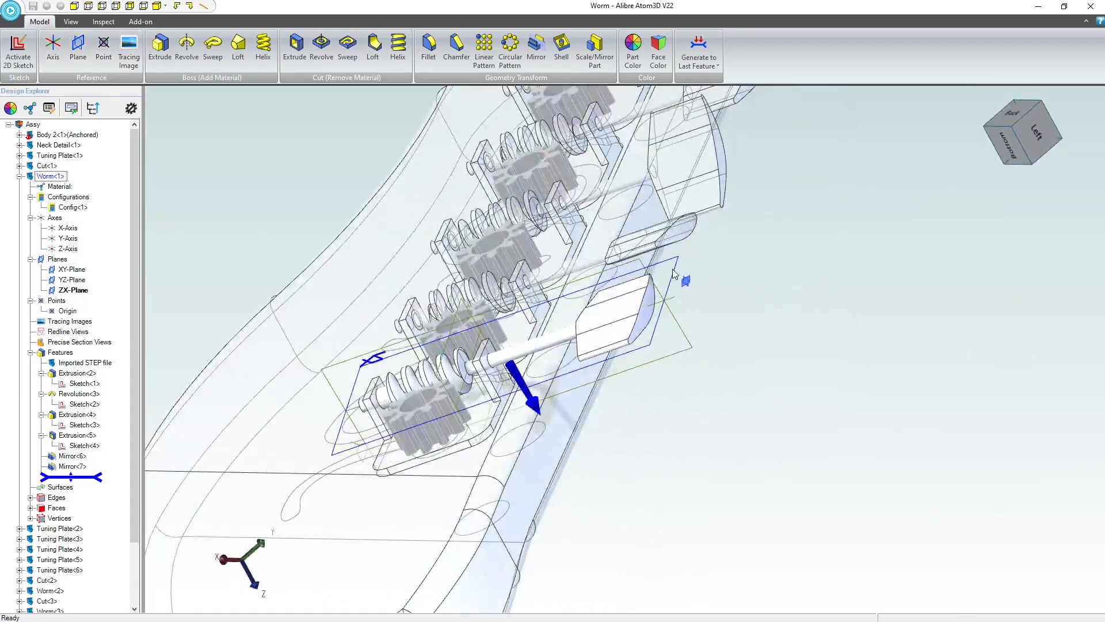
{"action": "left_click", "coordinate": [377, 356]}
{"action": "left_click", "coordinate": [17, 60]}
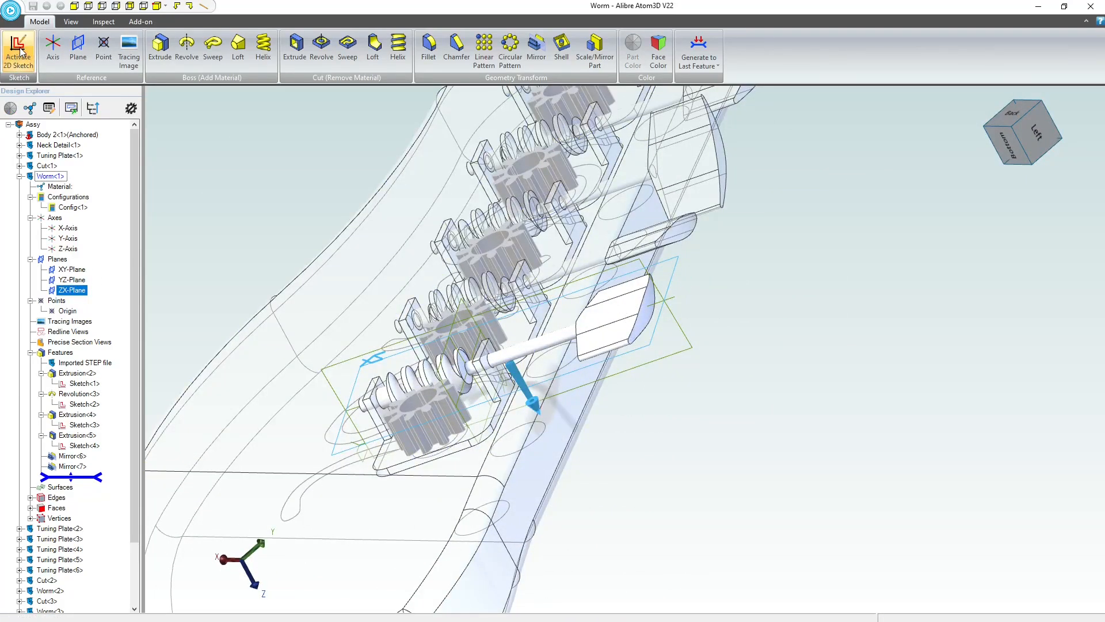
{"action": "scroll", "coordinate": [639, 171], "scroll_direction": "up", "scroll_amount": 10}
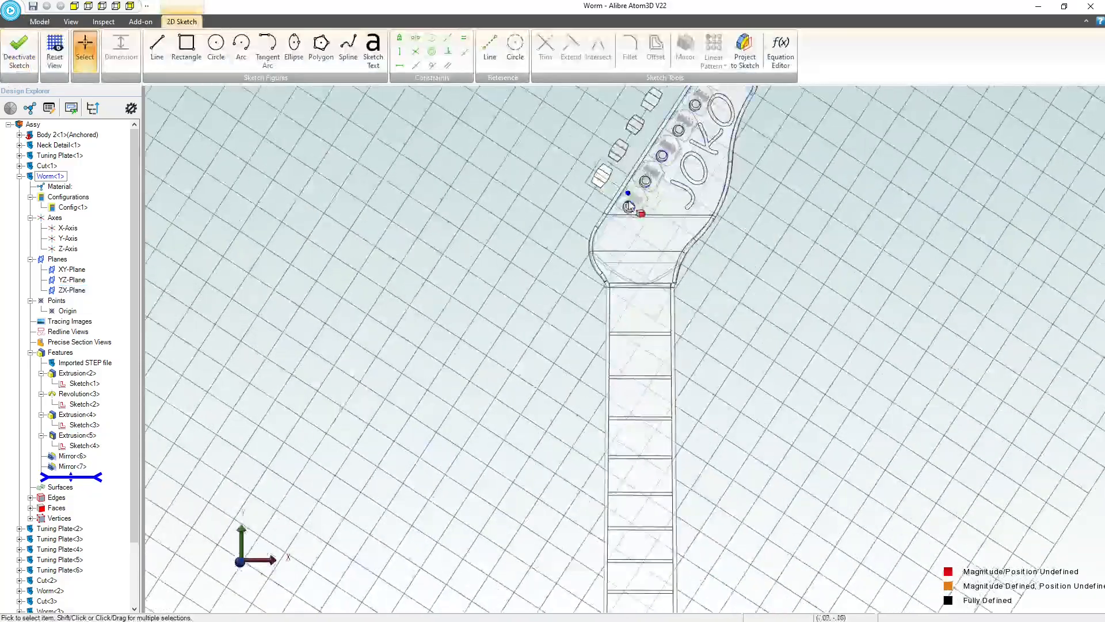
{"action": "mouse_move", "coordinate": [614, 249]}
{"action": "middle_mouse_down"}
{"action": "mouse_move", "coordinate": [637, 308]}
{"action": "mouse_move", "coordinate": [563, 254]}
{"action": "middle_mouse_up"}
{"action": "left_click", "coordinate": [54, 47]}
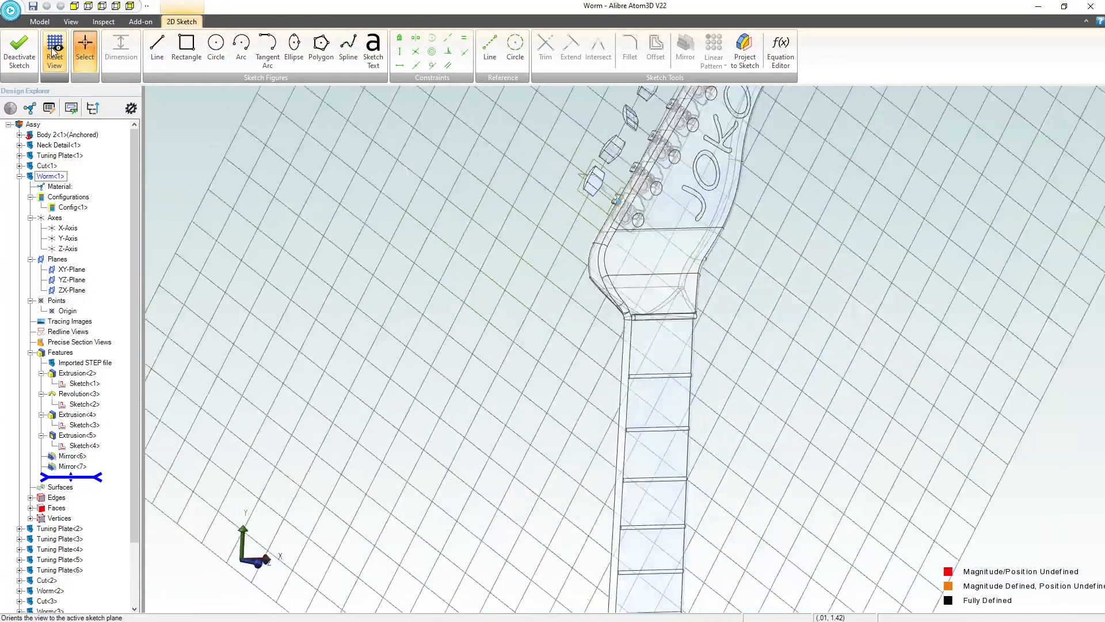
{"action": "scroll", "coordinate": [667, 202], "scroll_direction": "up", "scroll_amount": 15}
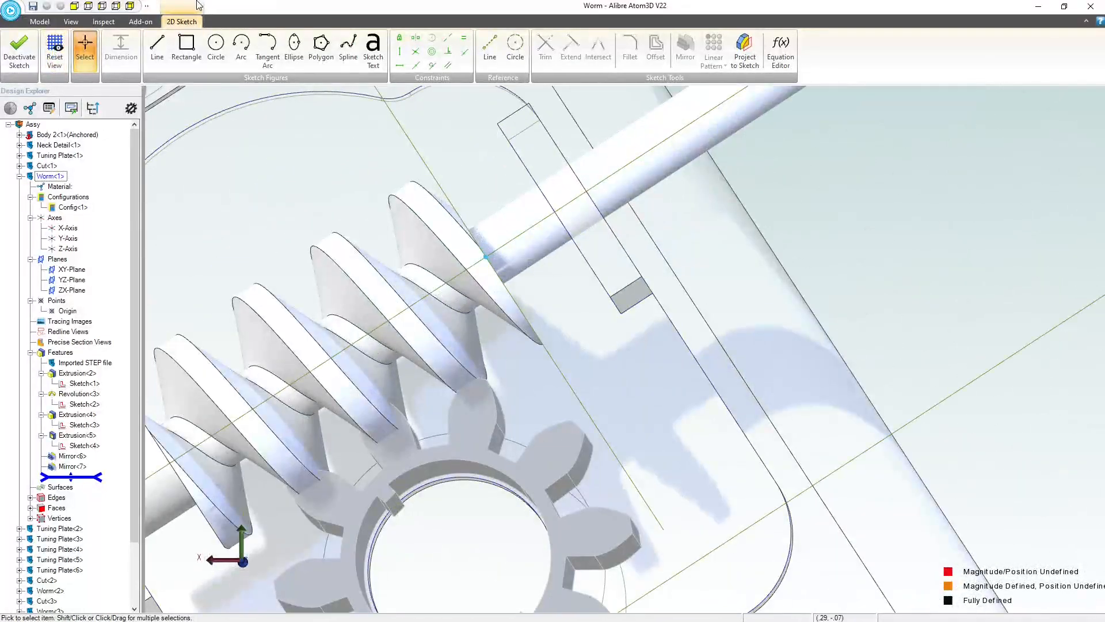
Sketch a rectangle from the worm's thread-end point along the shaft axis toward the nearby plate tab
{"action": "left_click", "coordinate": [186, 46]}
{"action": "left_click", "coordinate": [487, 258]}
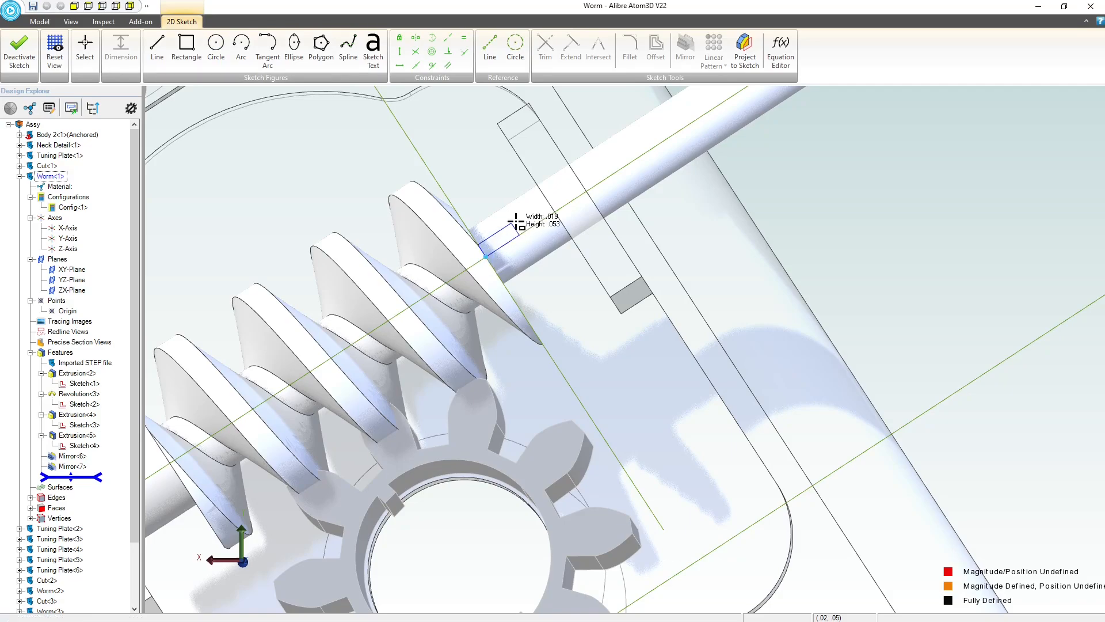
{"action": "left_click", "coordinate": [535, 189]}
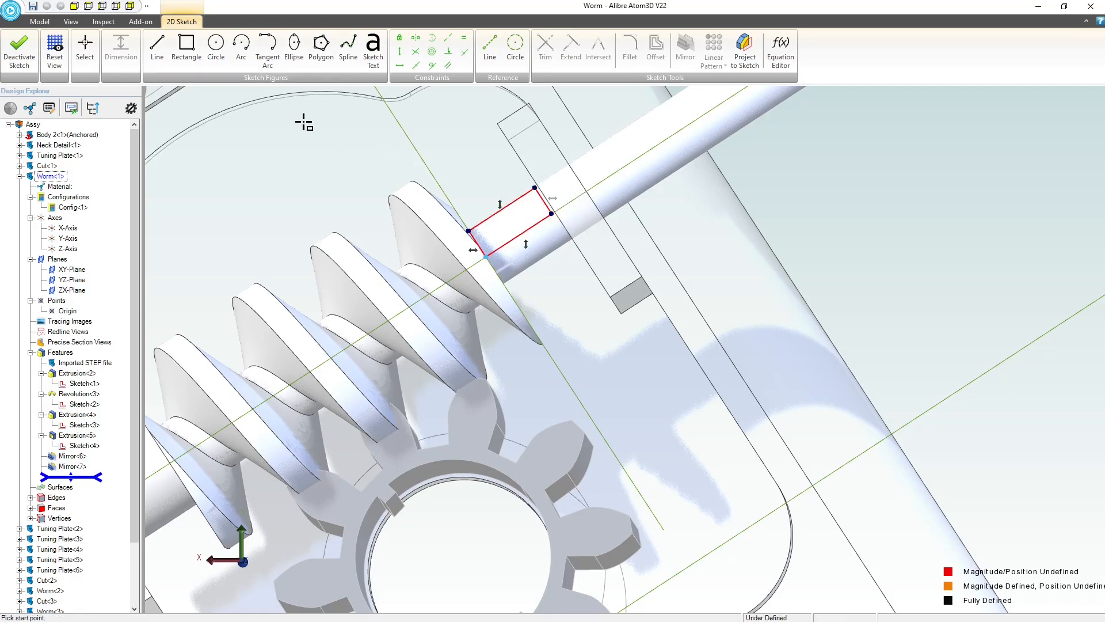
{"action": "key", "text": "Escape"}
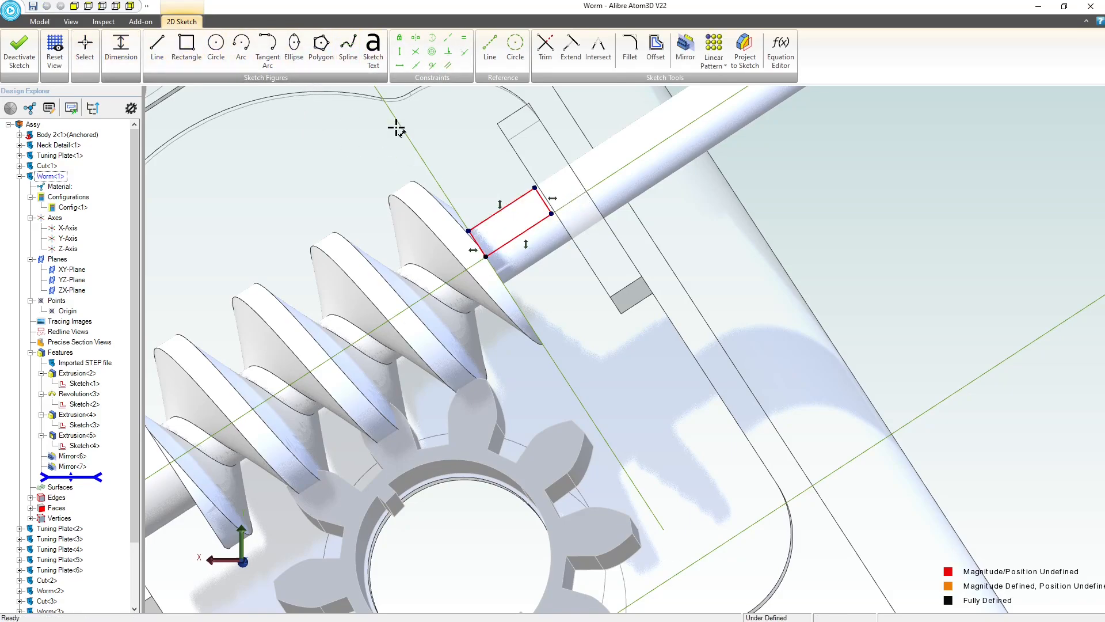
Dimension the gap between the rectangle's outer end and the plate tab's inner edge at .010 in
{"action": "left_click", "coordinate": [536, 190]}
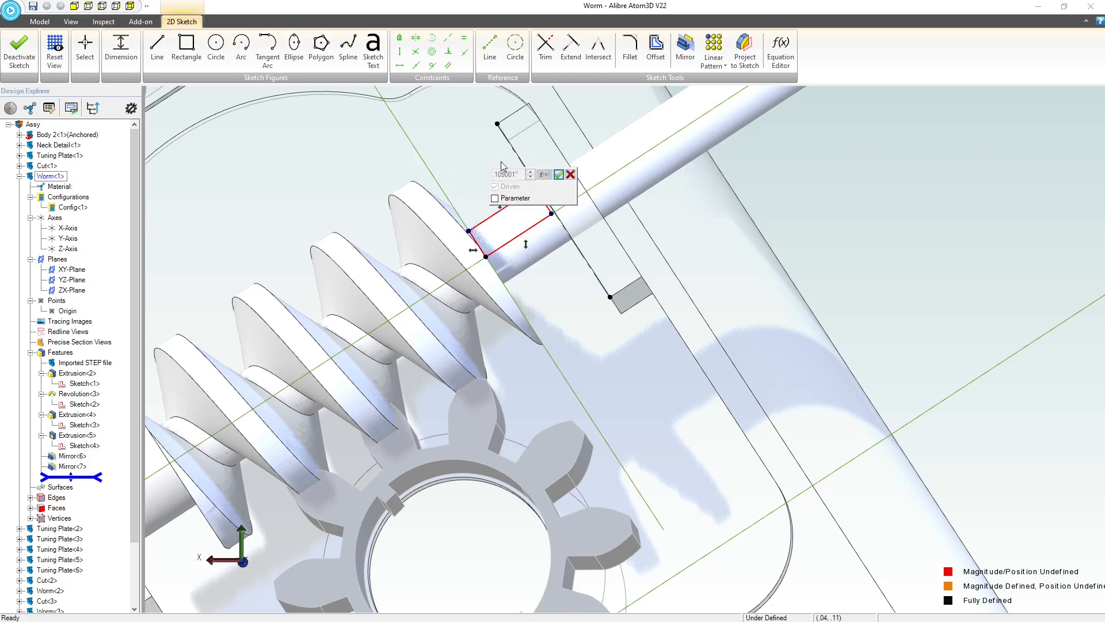
{"action": "left_click", "coordinate": [563, 176]}
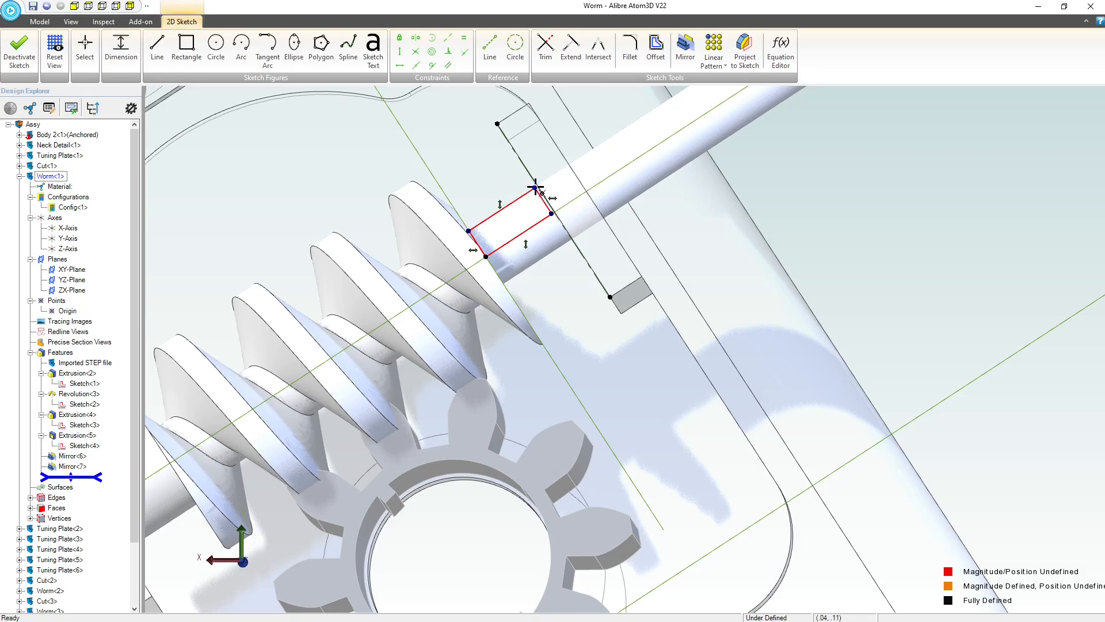
{"action": "left_click", "coordinate": [520, 164]}
{"action": "left_click", "coordinate": [484, 137]}
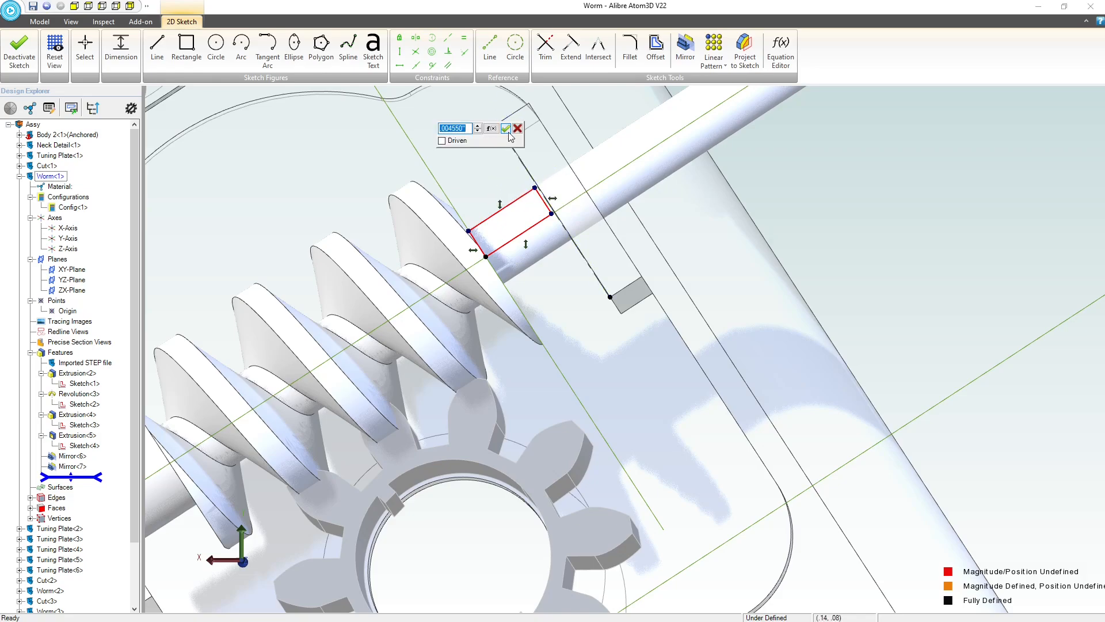
{"action": "type", "text": ".01"}
{"action": "key", "text": "Return"}
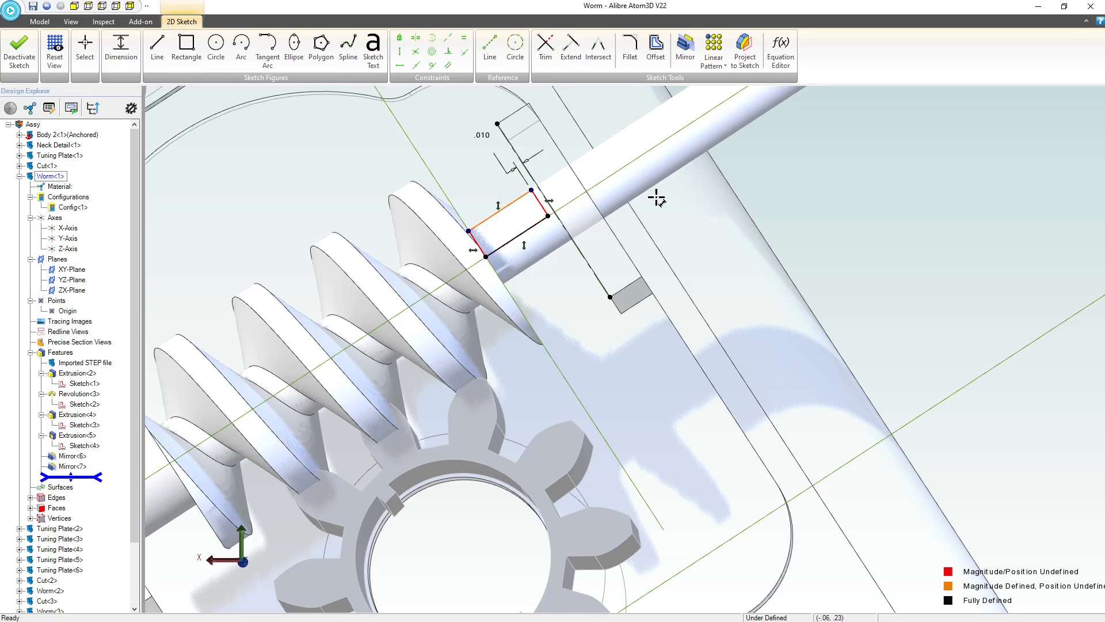
Try a .005 in gap between the rectangle and the plate tab, then restore it to .010 in
{"action": "double_click", "coordinate": [482, 137]}
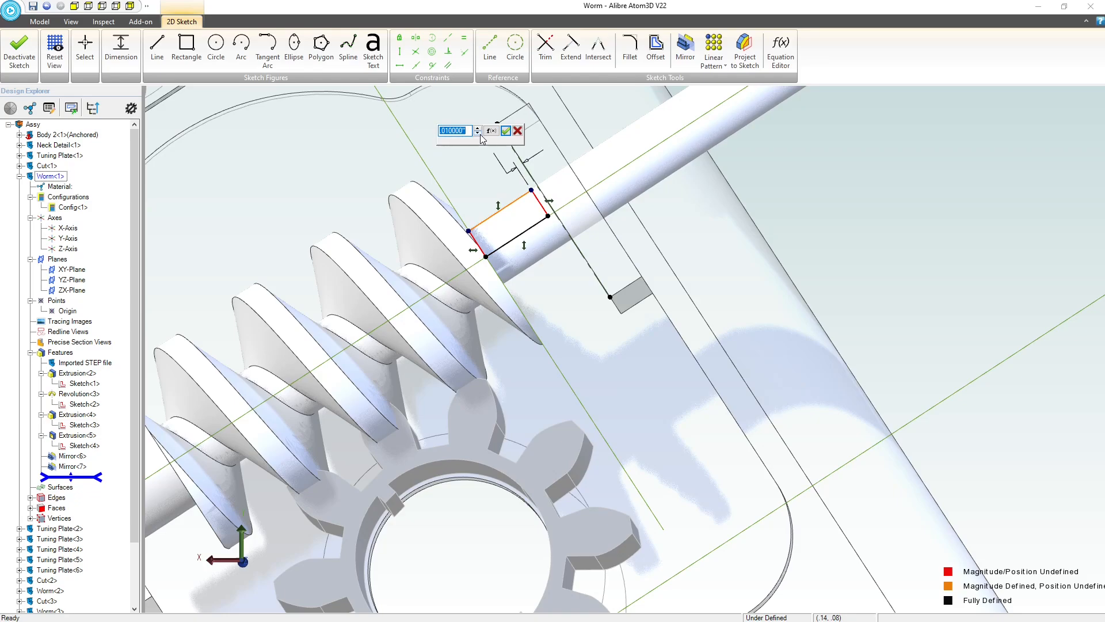
{"action": "type", "text": ".005"}
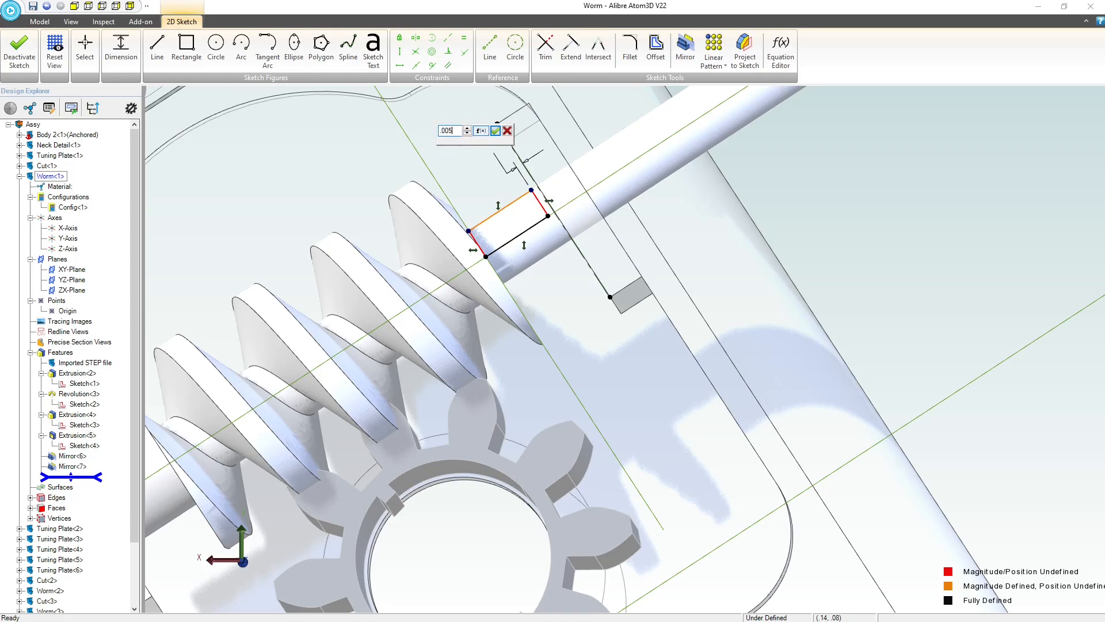
{"action": "key", "text": "Return"}
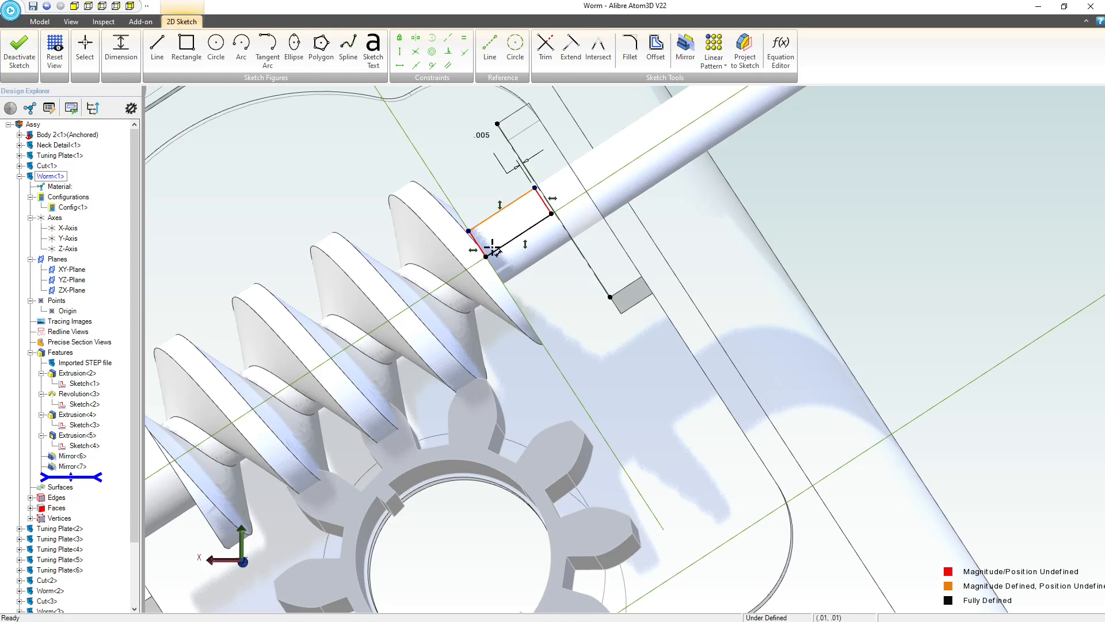
{"action": "double_click", "coordinate": [480, 135]}
{"action": "type", "text": ".01"}
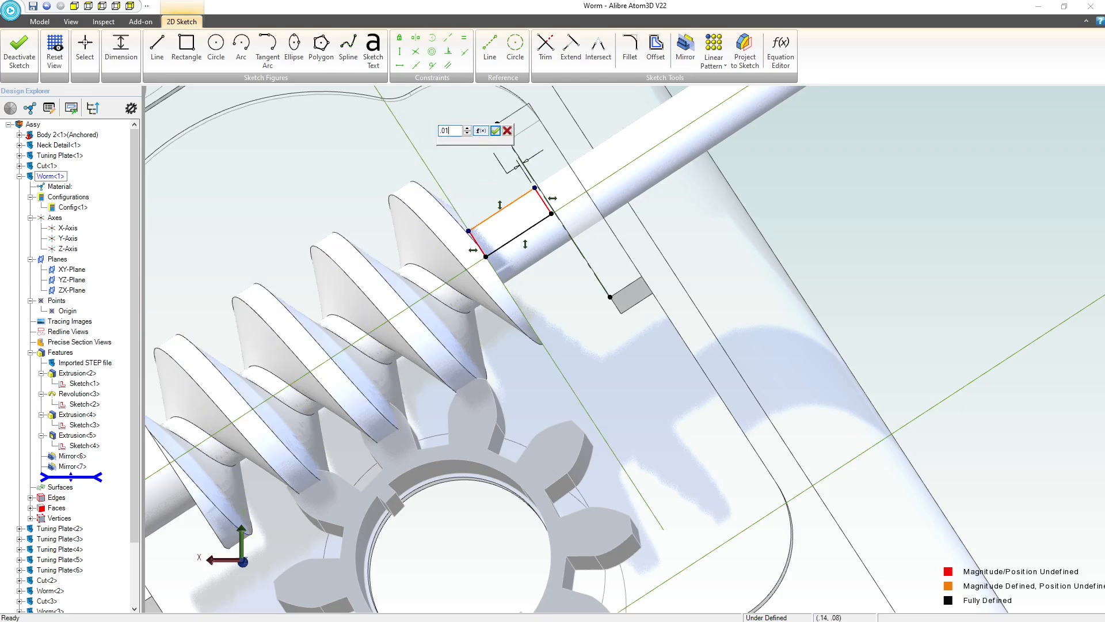
{"action": "key", "text": "Return"}
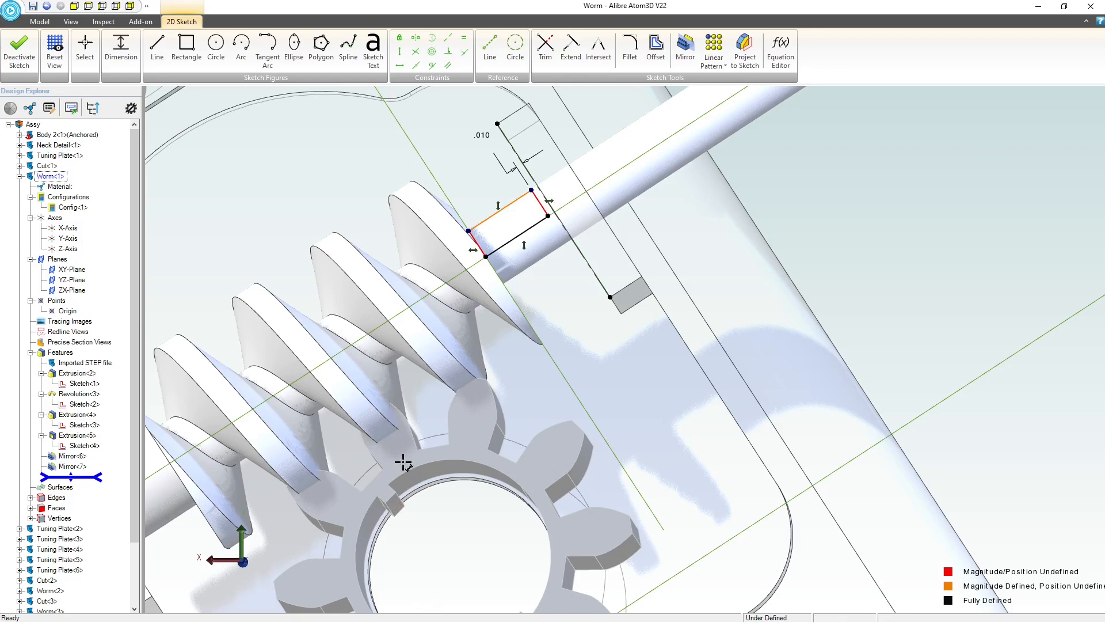
Set the gap between the rectangle and plate tab to .005 in and dimension the rectangle's height at .070 in
{"action": "double_click", "coordinate": [487, 135]}
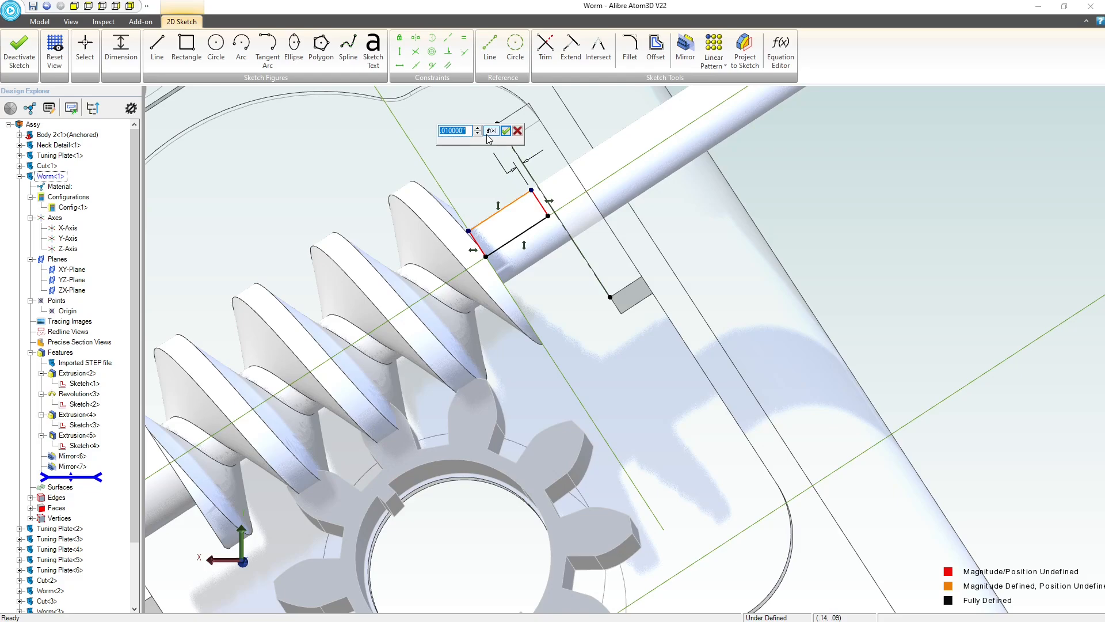
{"action": "type", "text": "3.0"}
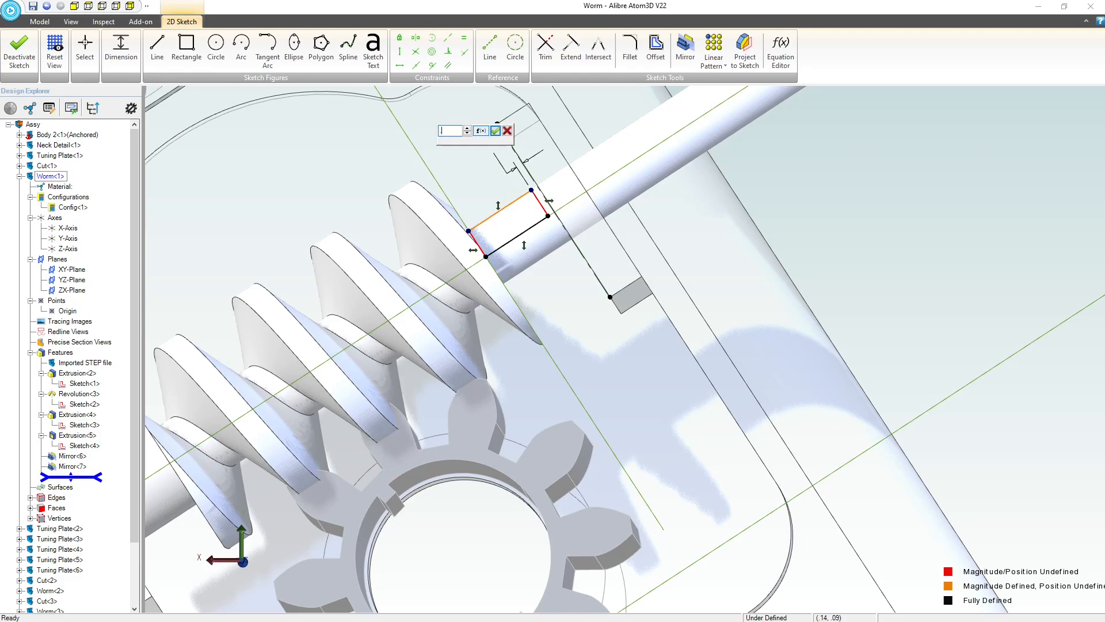
{"action": "key", "text": "Return"}
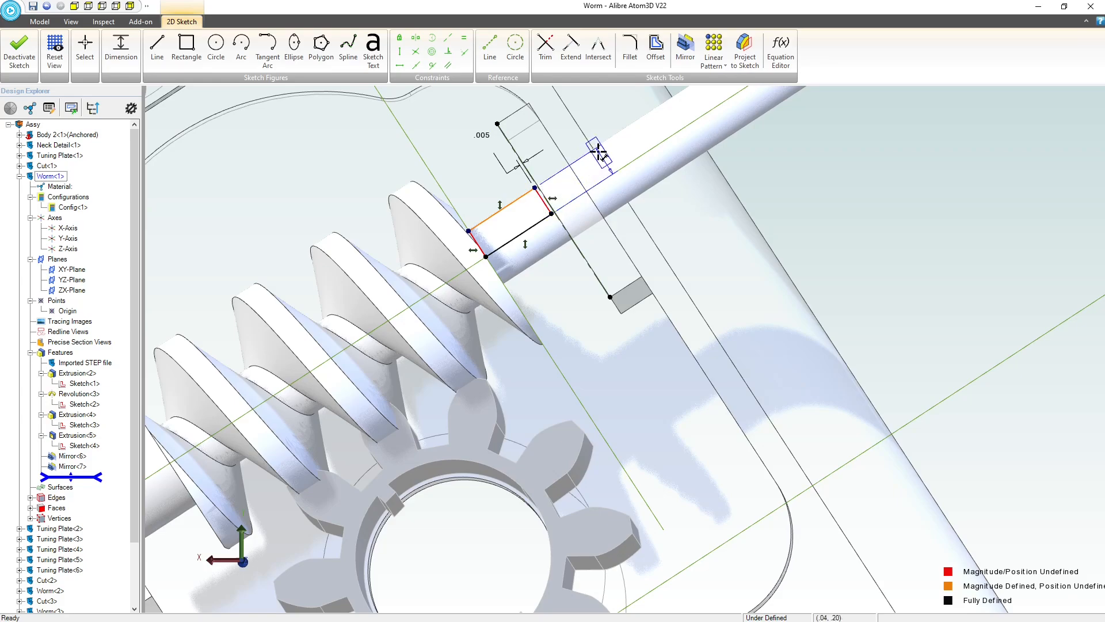
{"action": "left_click", "coordinate": [599, 150]}
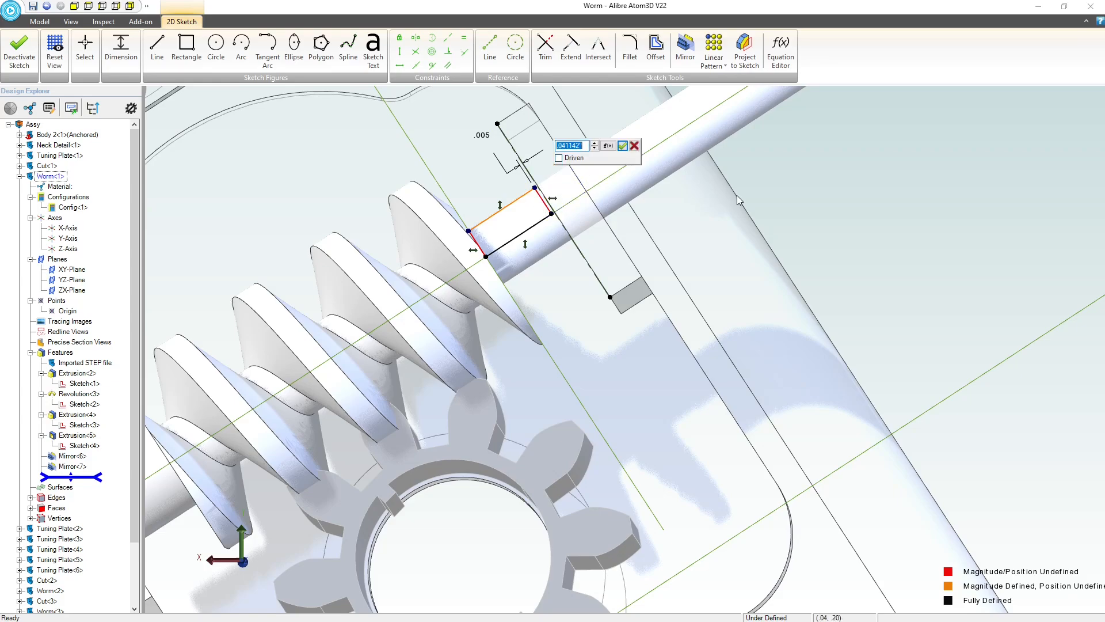
{"action": "type", "text": "0"}
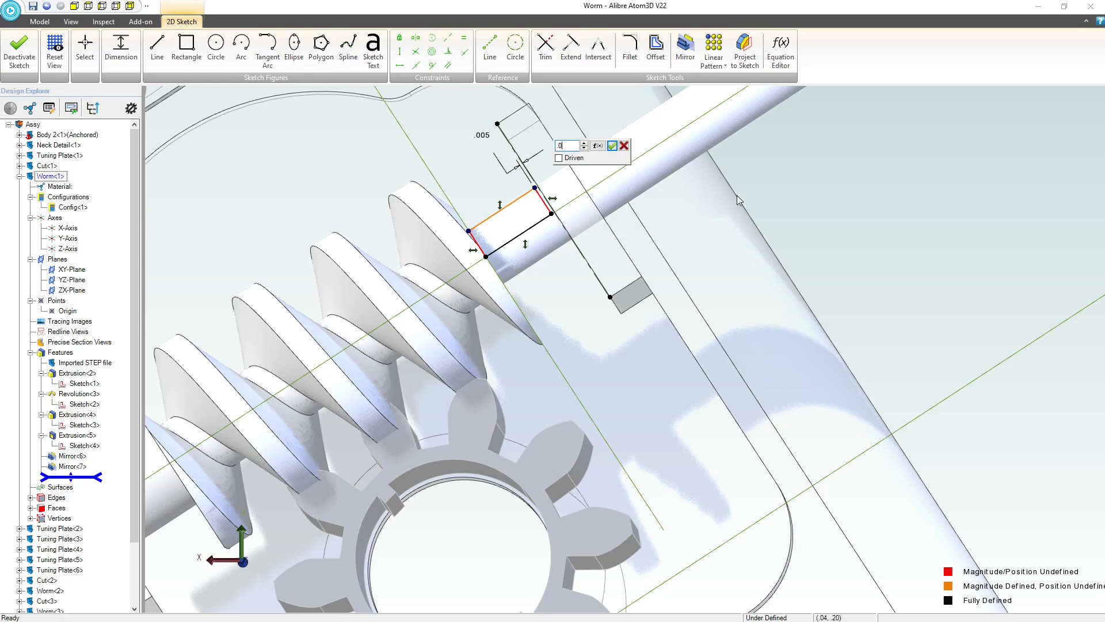
{"action": "type", "text": "7"}
{"action": "key", "text": "Return"}
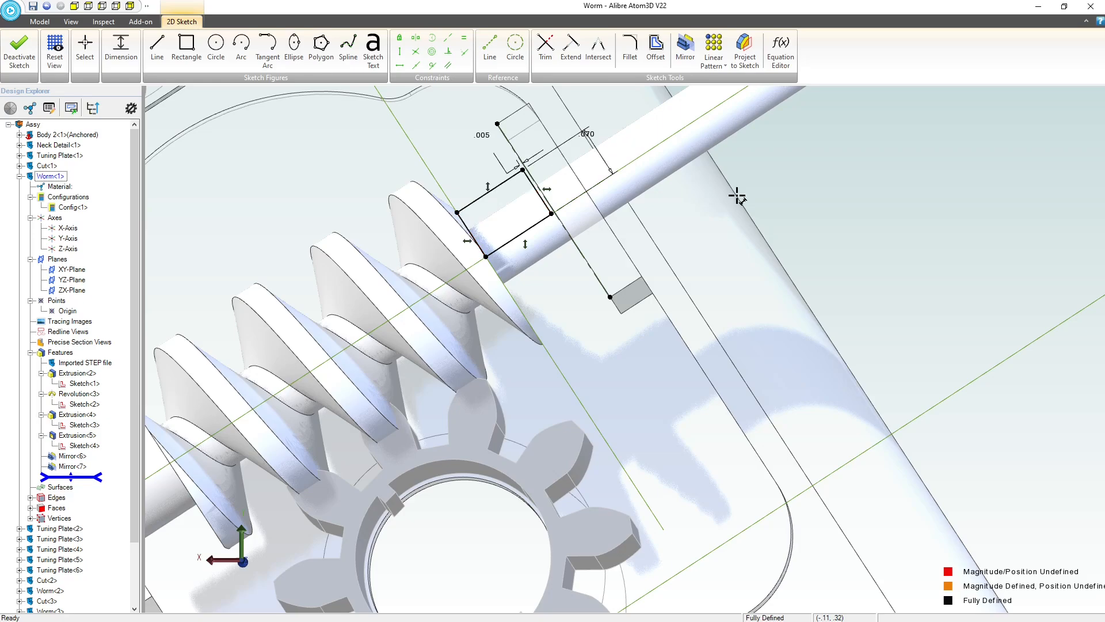
Finish the sketch and revolve the rectangle 360° as a boss about the worm shaft's cylindrical face
{"action": "left_click", "coordinate": [21, 54]}
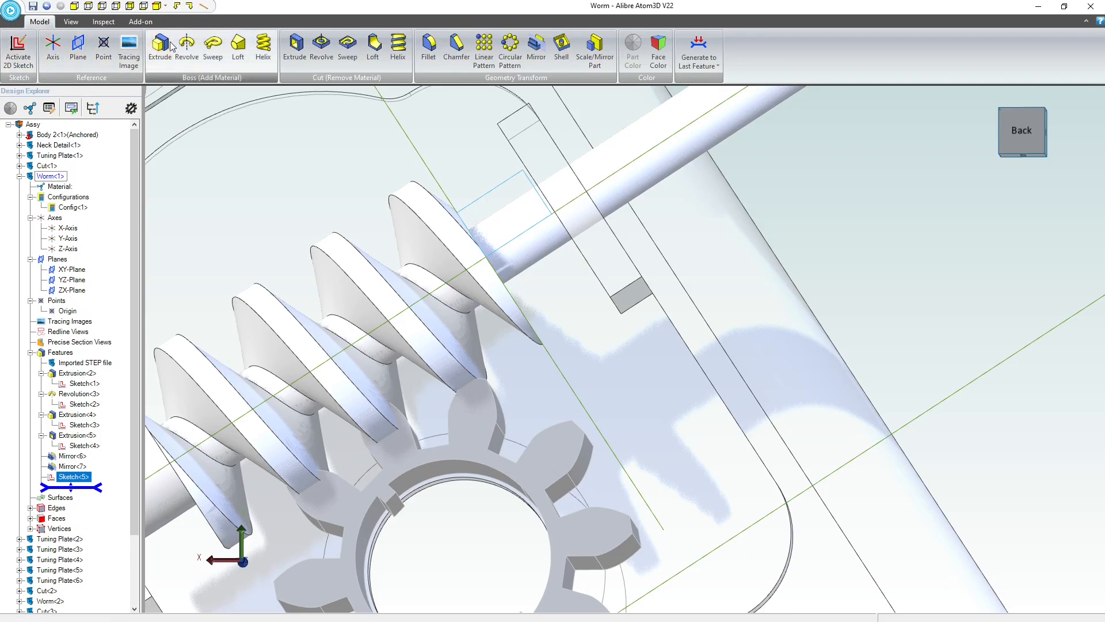
{"action": "left_click", "coordinate": [188, 52]}
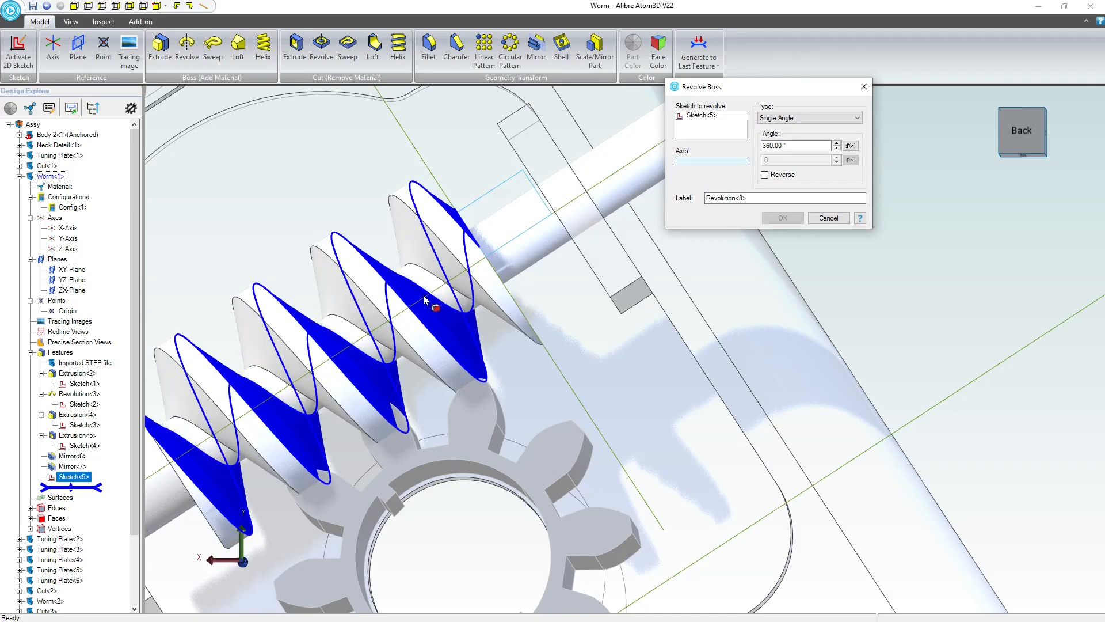
{"action": "left_click", "coordinate": [509, 242]}
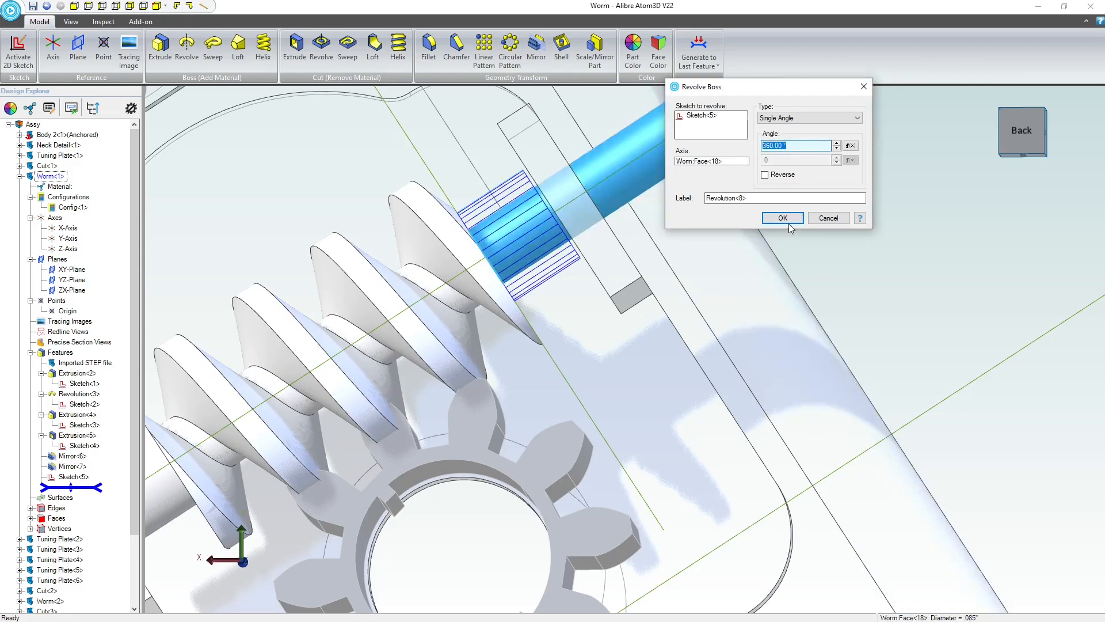
{"action": "left_click", "coordinate": [784, 219]}
Leave in-place editing of the Worm part and return to editing the top-level assembly
{"action": "scroll", "coordinate": [551, 260], "scroll_direction": "down", "scroll_amount": 2}
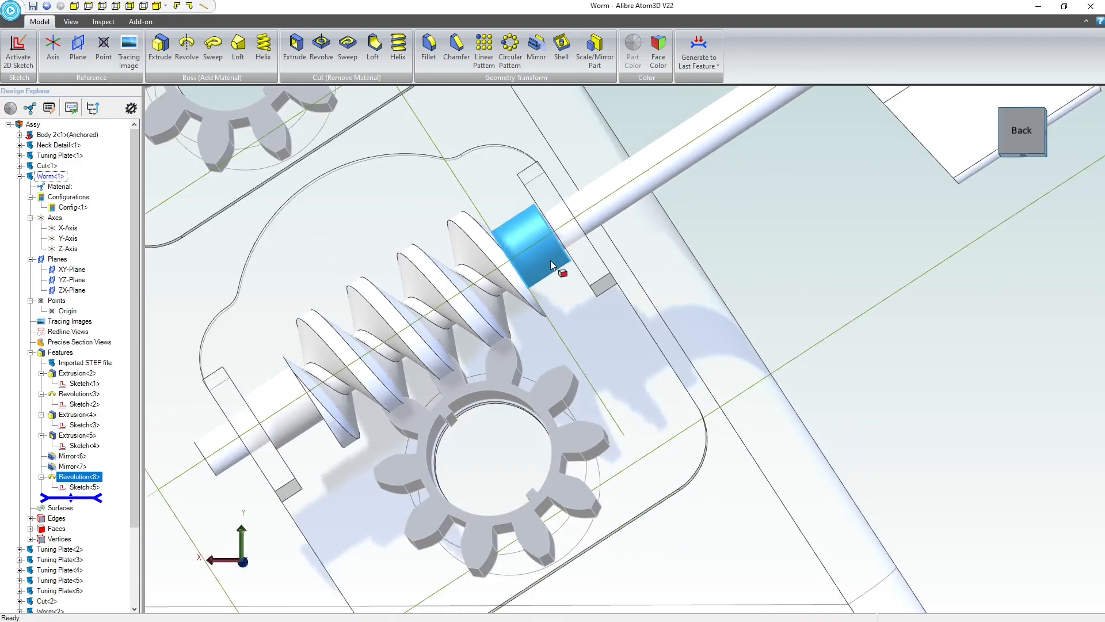
{"action": "scroll", "coordinate": [551, 260], "scroll_direction": "down", "scroll_amount": 6}
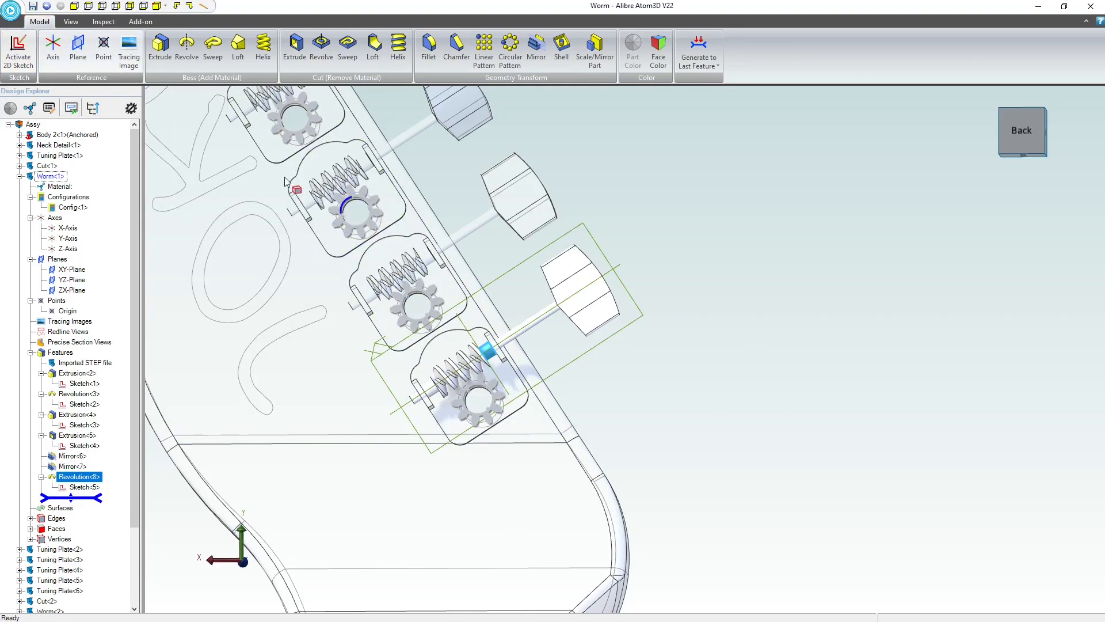
{"action": "right_click", "coordinate": [32, 126]}
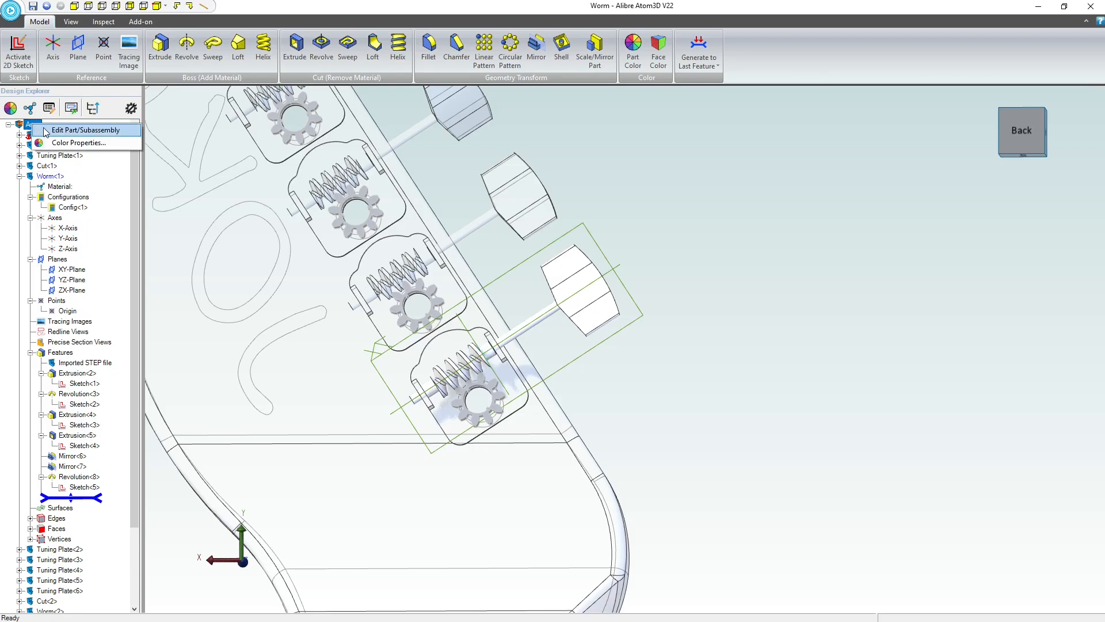
{"action": "left_click", "coordinate": [46, 131]}
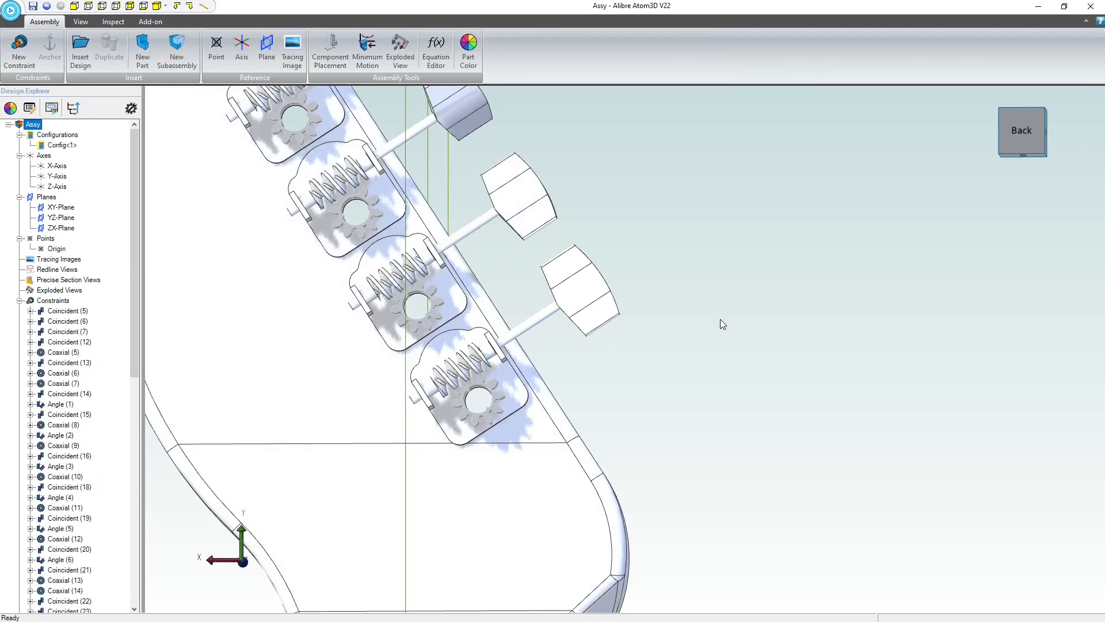
Examine the new shaft collar on the worms of the other tuning machines along the headstock
{"action": "left_click", "coordinate": [720, 319]}
{"action": "scroll", "coordinate": [346, 190], "scroll_direction": "up", "scroll_amount": 10}
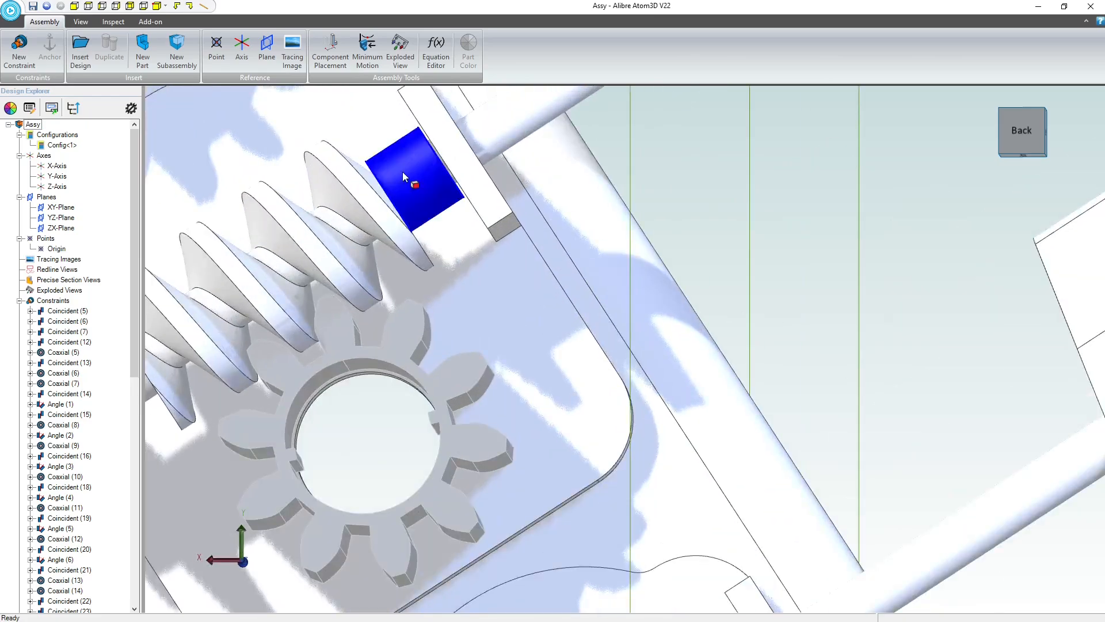
{"action": "left_click", "coordinate": [403, 171]}
{"action": "scroll", "coordinate": [377, 225], "scroll_direction": "down", "scroll_amount": 10}
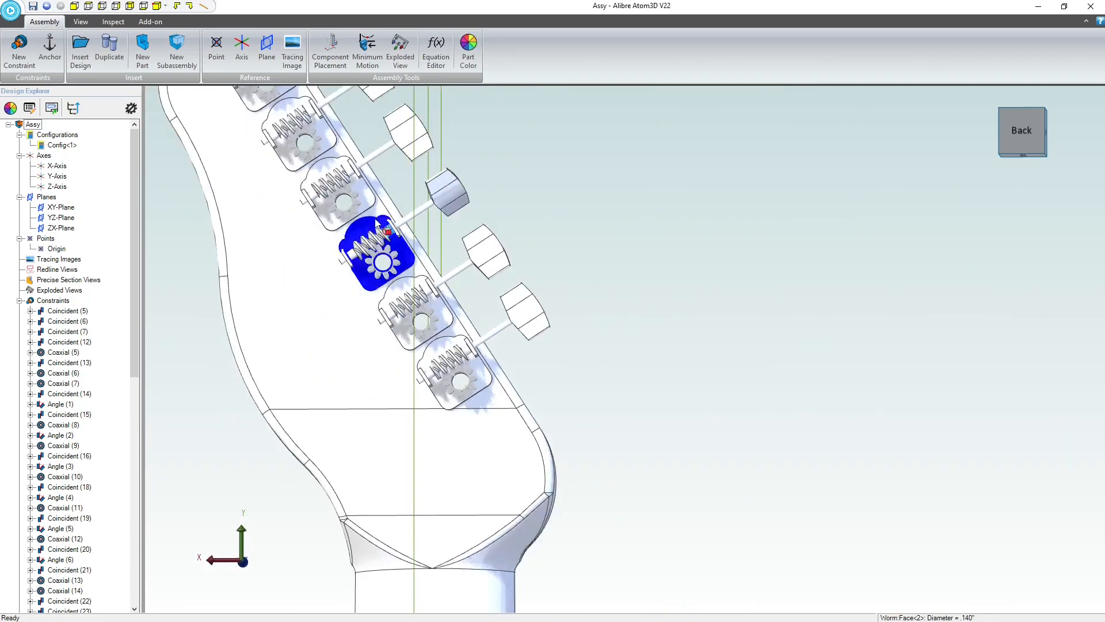
{"action": "scroll", "coordinate": [397, 249], "scroll_direction": "up", "scroll_amount": 8}
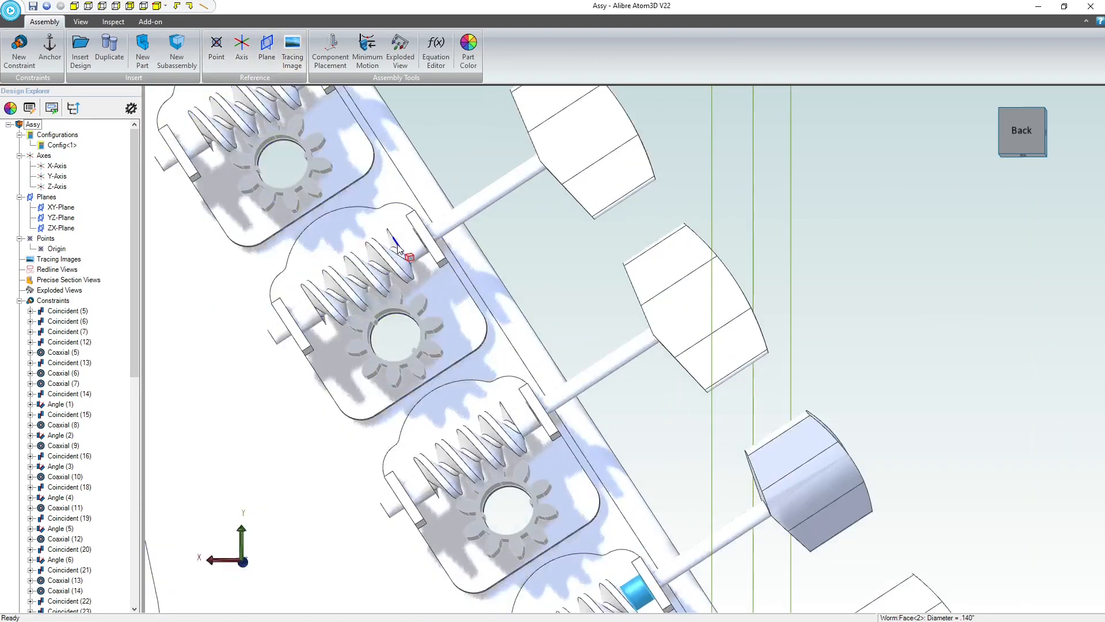
{"action": "scroll", "coordinate": [437, 319], "scroll_direction": "down", "scroll_amount": 8}
{"action": "scroll", "coordinate": [478, 419], "scroll_direction": "up", "scroll_amount": 5}
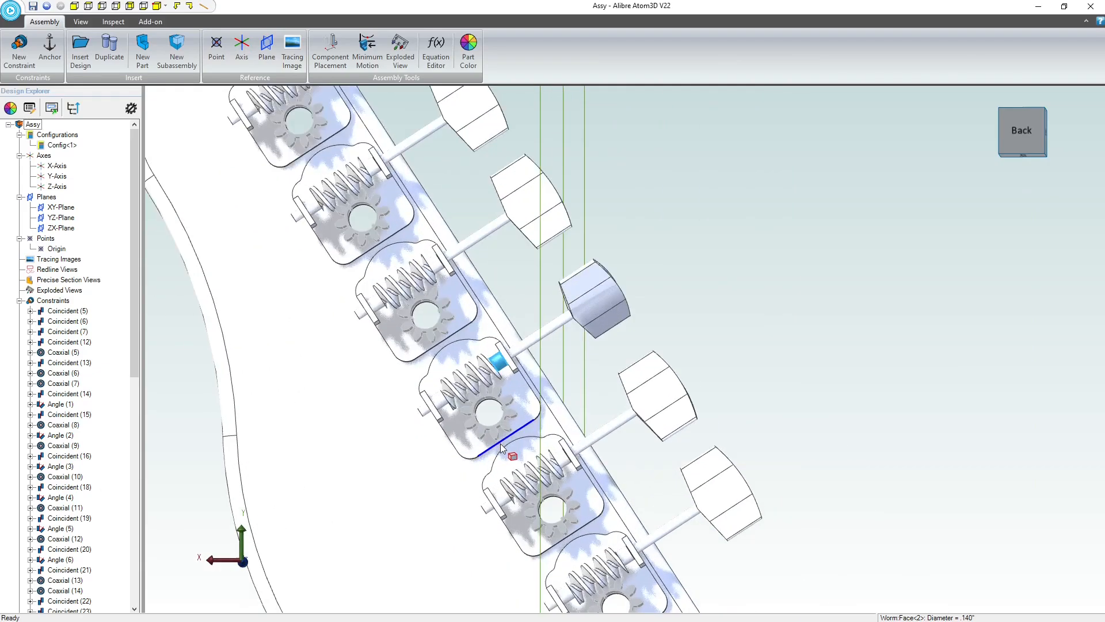
Open the first Tuning Plate for editing in place within the assembly
{"action": "scroll", "coordinate": [501, 448], "scroll_direction": "down", "scroll_amount": 6}
{"action": "scroll", "coordinate": [652, 494], "scroll_direction": "up", "scroll_amount": 8}
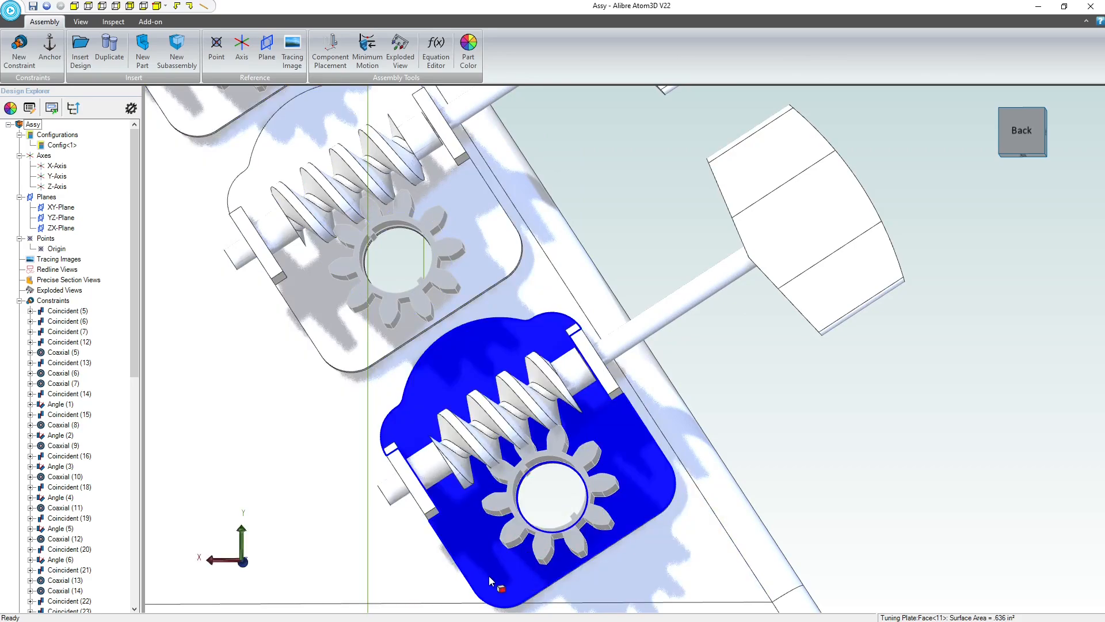
{"action": "left_click", "coordinate": [430, 397]}
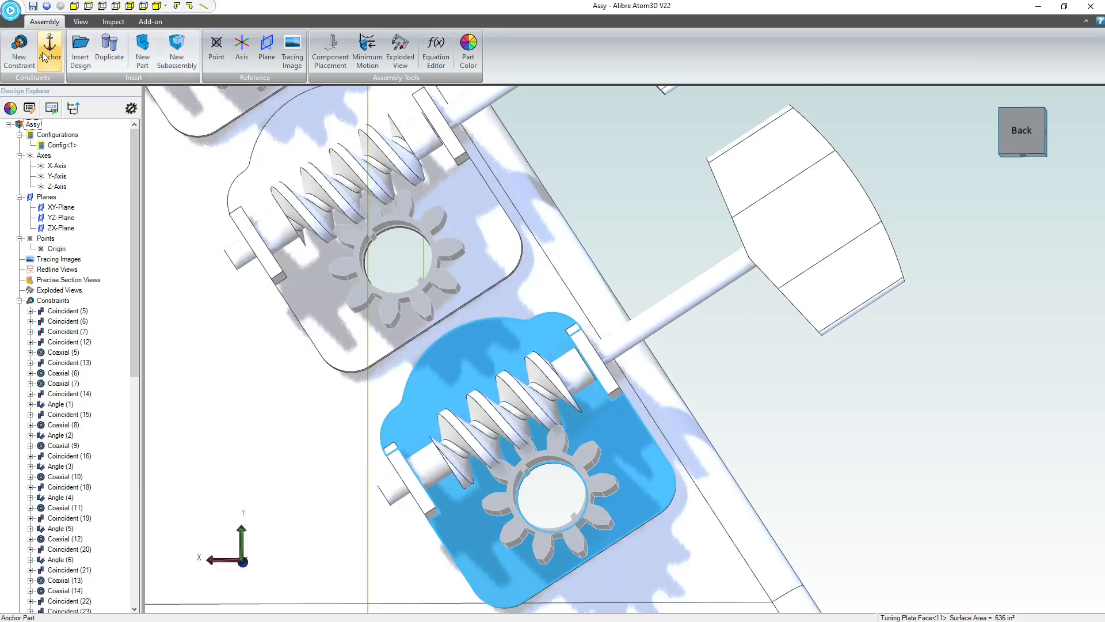
{"action": "right_click", "coordinate": [541, 325]}
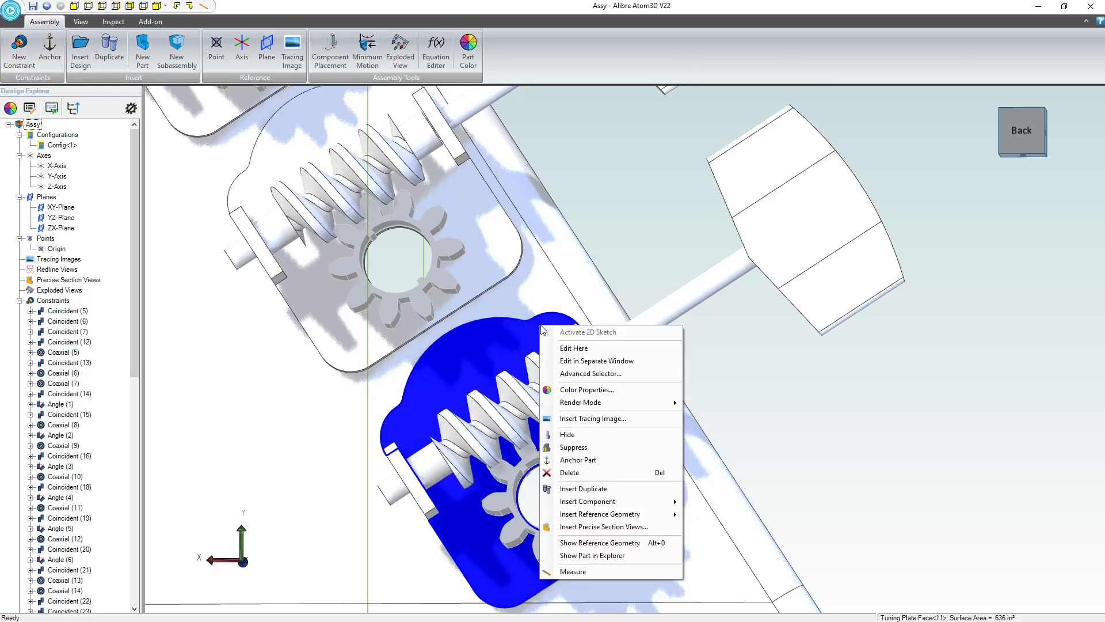
{"action": "left_click", "coordinate": [611, 350]}
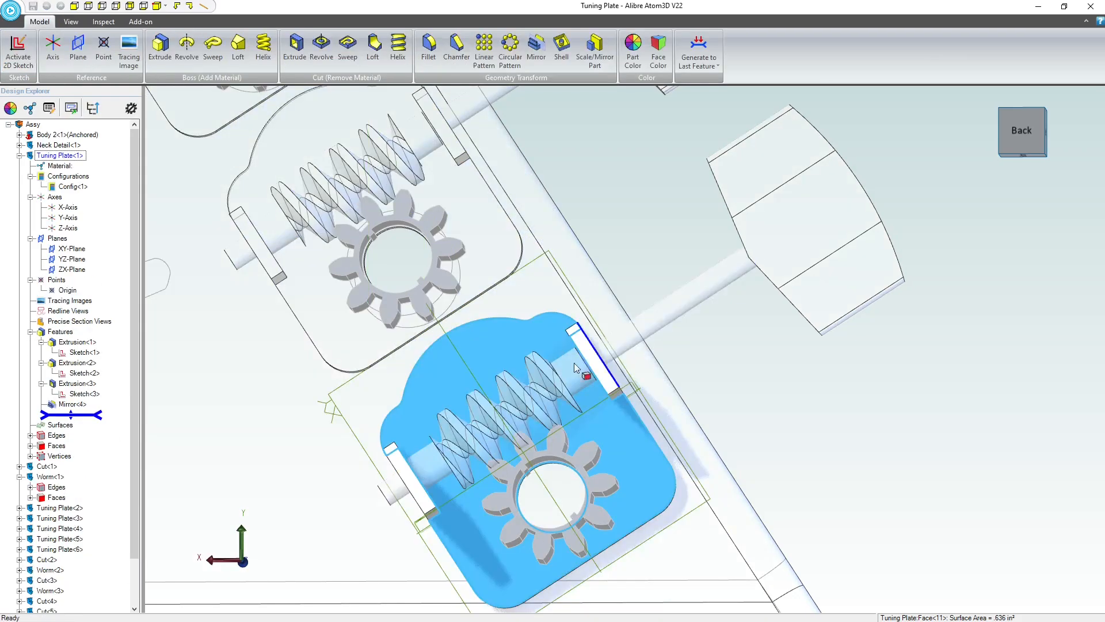
Start a sketch on the Tuning Plate's flat face and project its two rounded corner edges near the gear as reference figures
{"action": "left_click", "coordinate": [19, 43]}
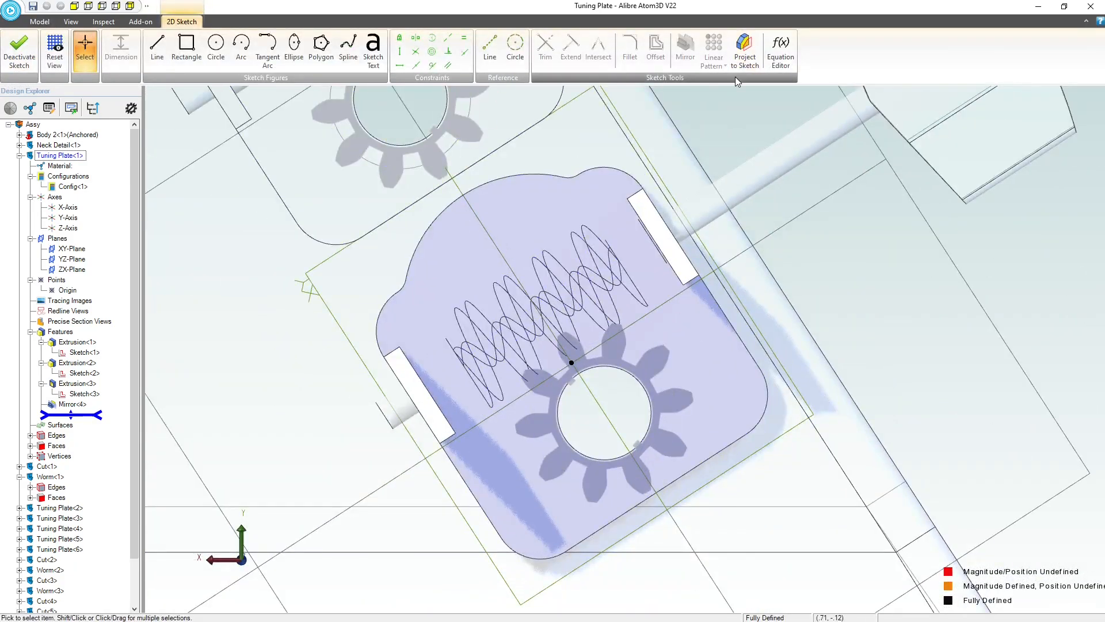
{"action": "left_click", "coordinate": [745, 49]}
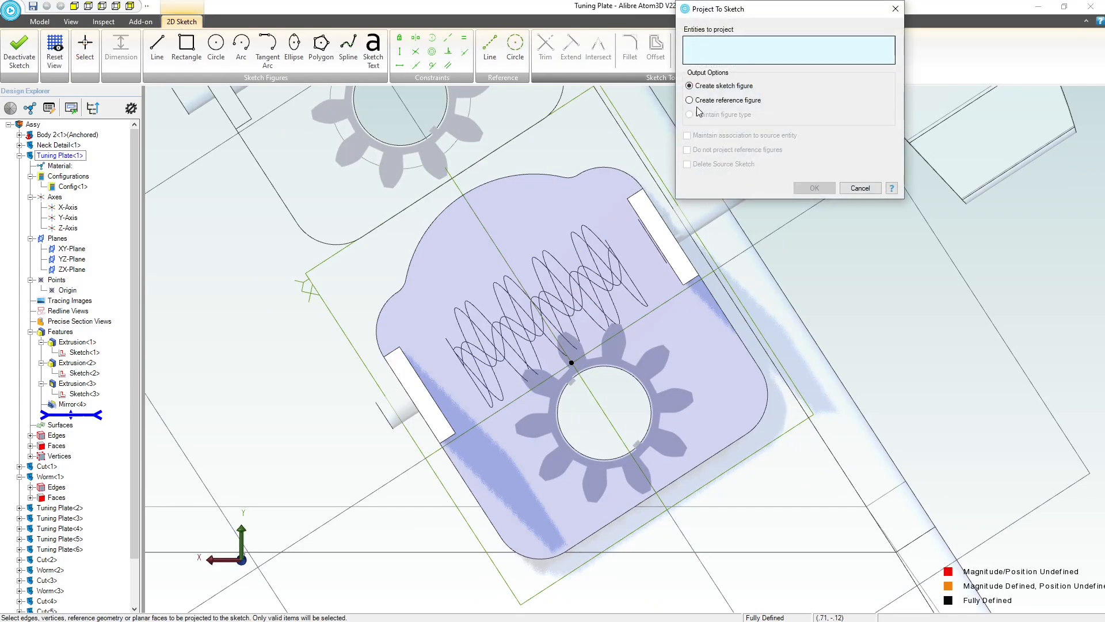
{"action": "left_click", "coordinate": [689, 100]}
{"action": "left_click", "coordinate": [765, 386]}
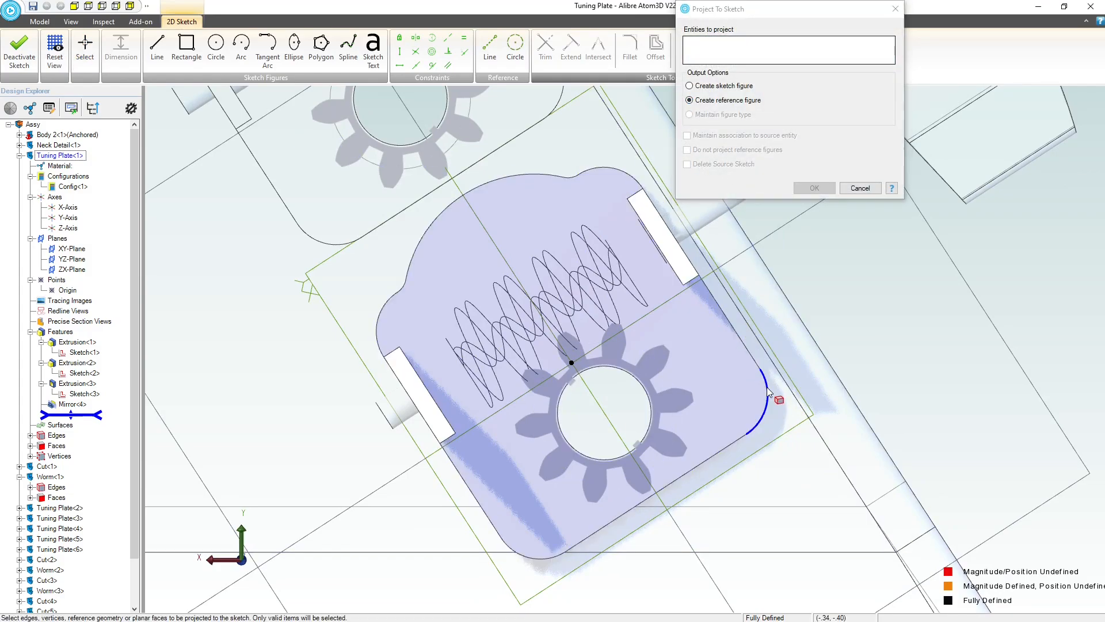
{"action": "left_click", "coordinate": [548, 557]}
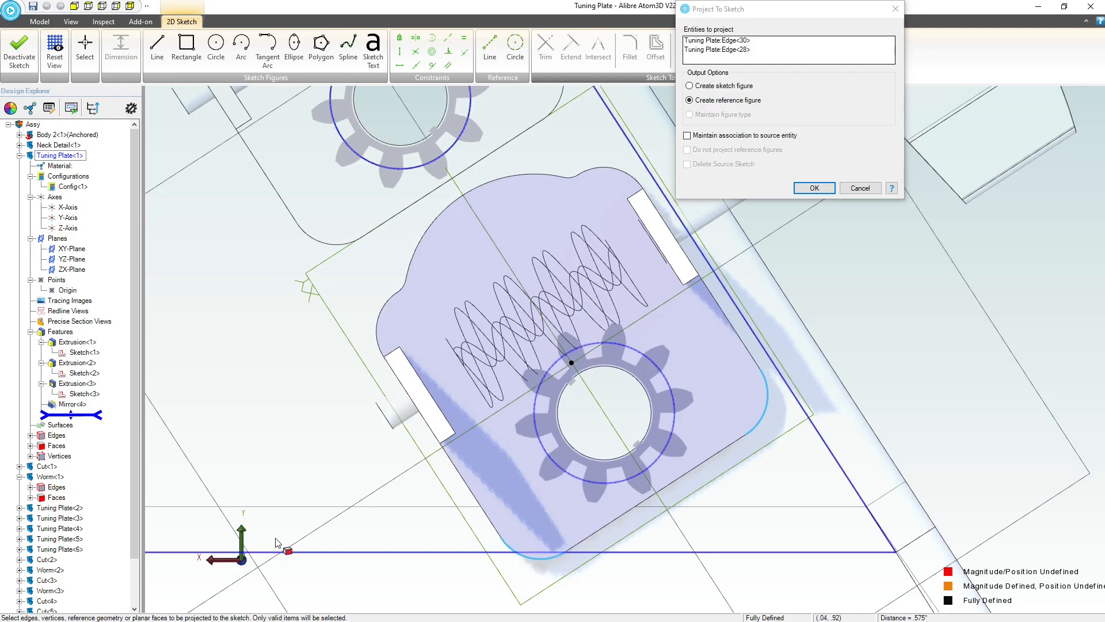
{"action": "left_click", "coordinate": [813, 188]}
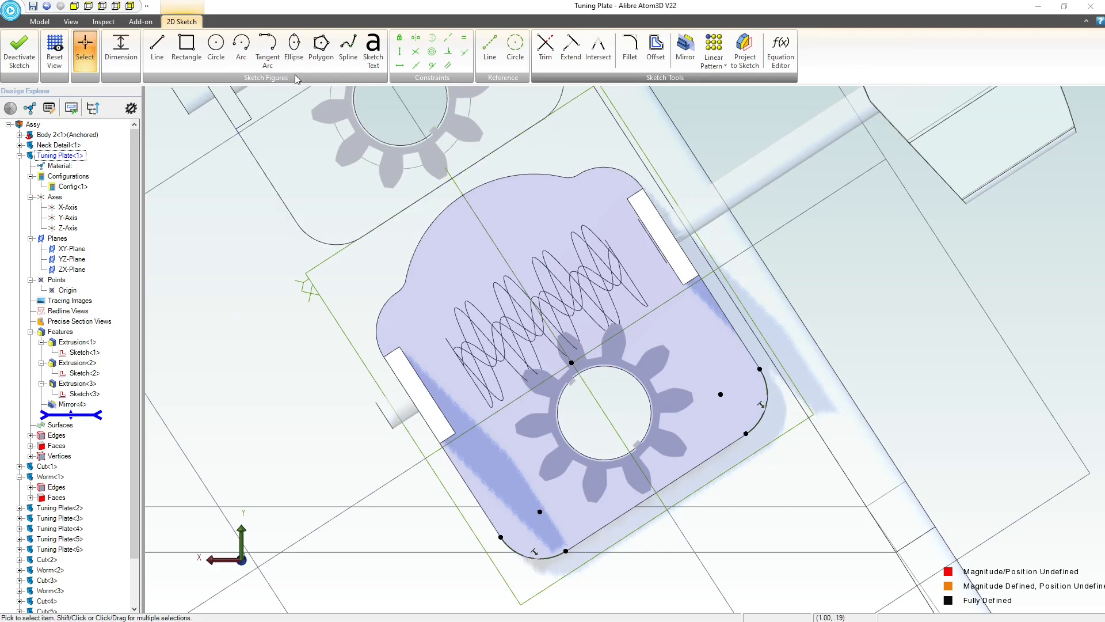
Sketch two circles, about 0.064 and 0.082 inch in diameter, centred on the projected corner arcs' centre points
{"action": "left_click", "coordinate": [215, 46]}
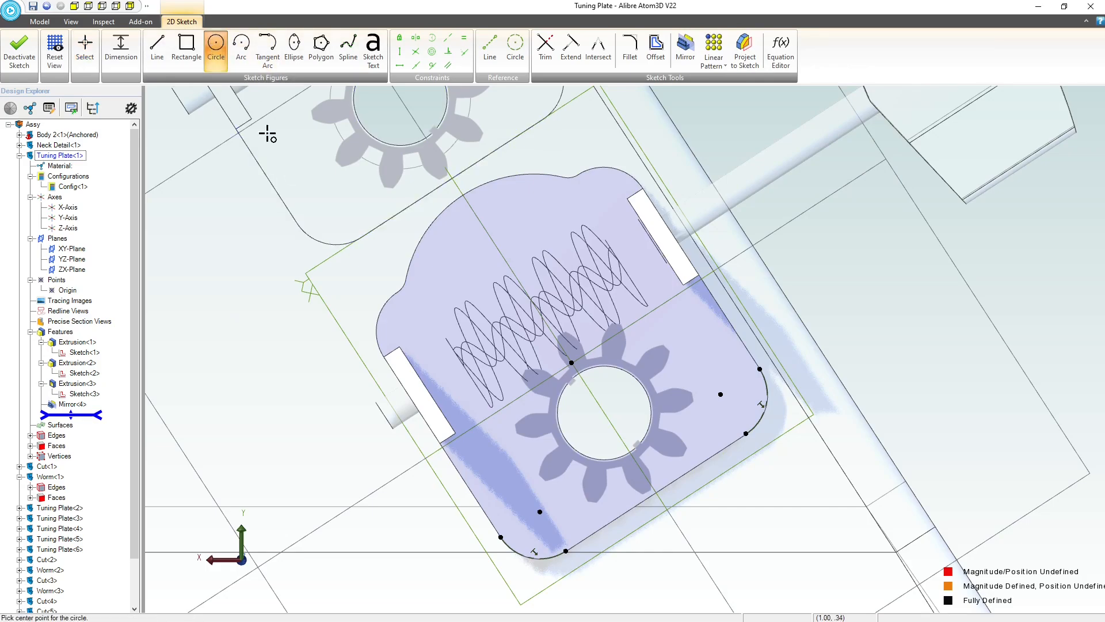
{"action": "left_click", "coordinate": [720, 395]}
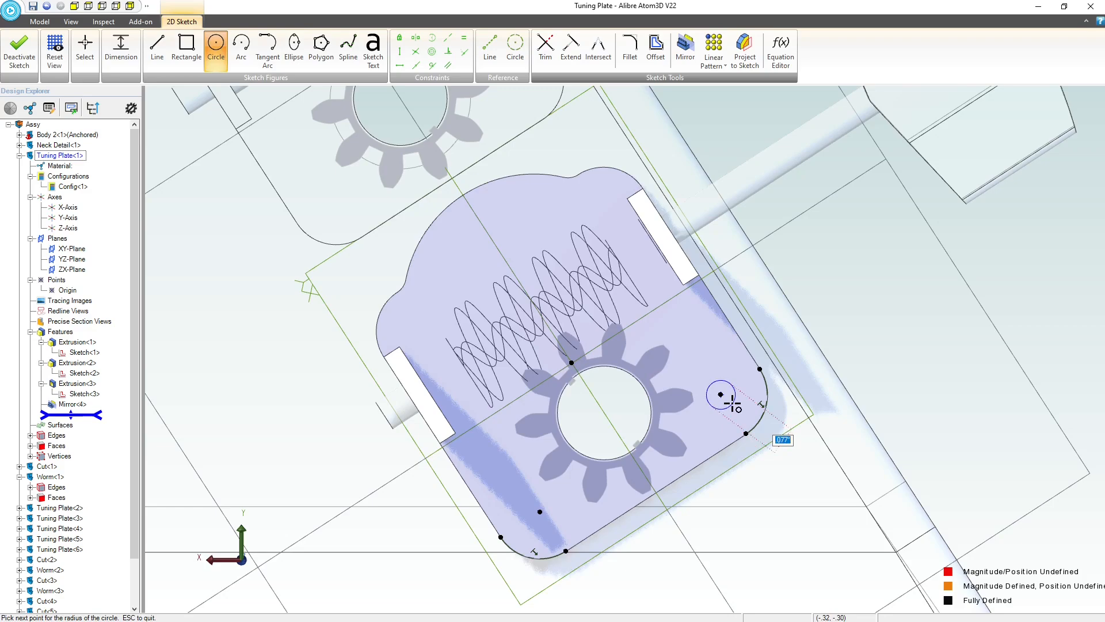
{"action": "left_click", "coordinate": [730, 401]}
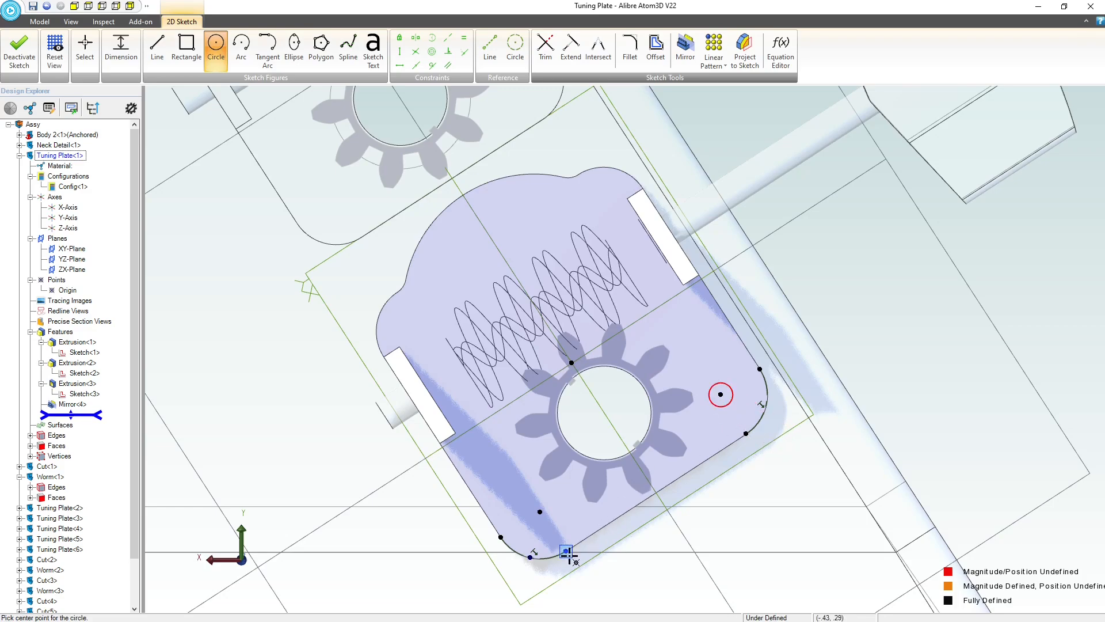
{"action": "left_click", "coordinate": [540, 512]}
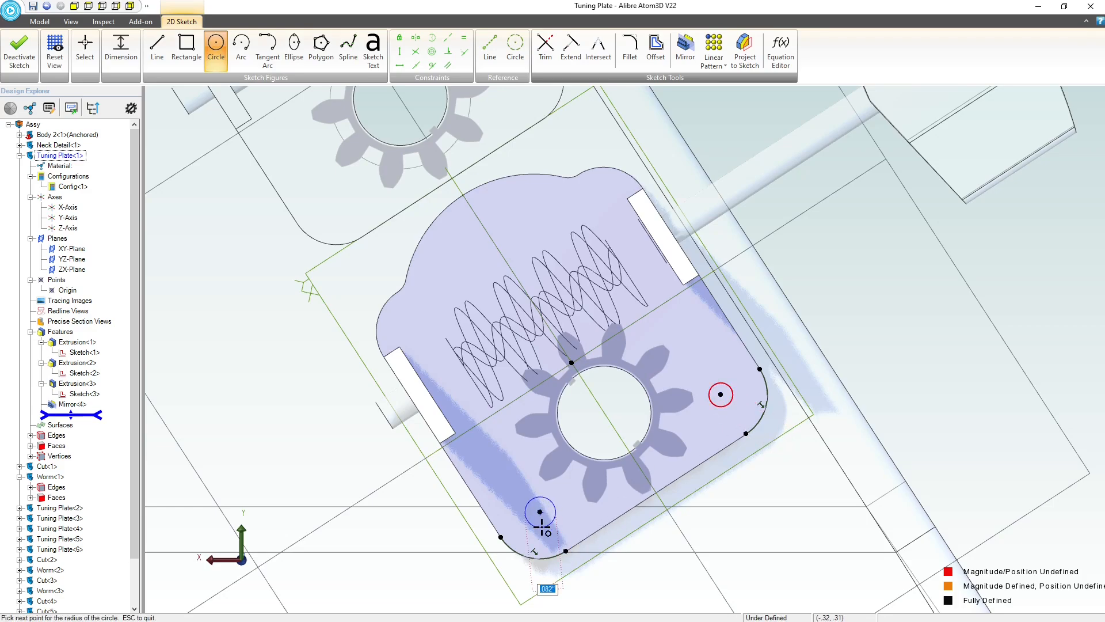
{"action": "left_click", "coordinate": [542, 527]}
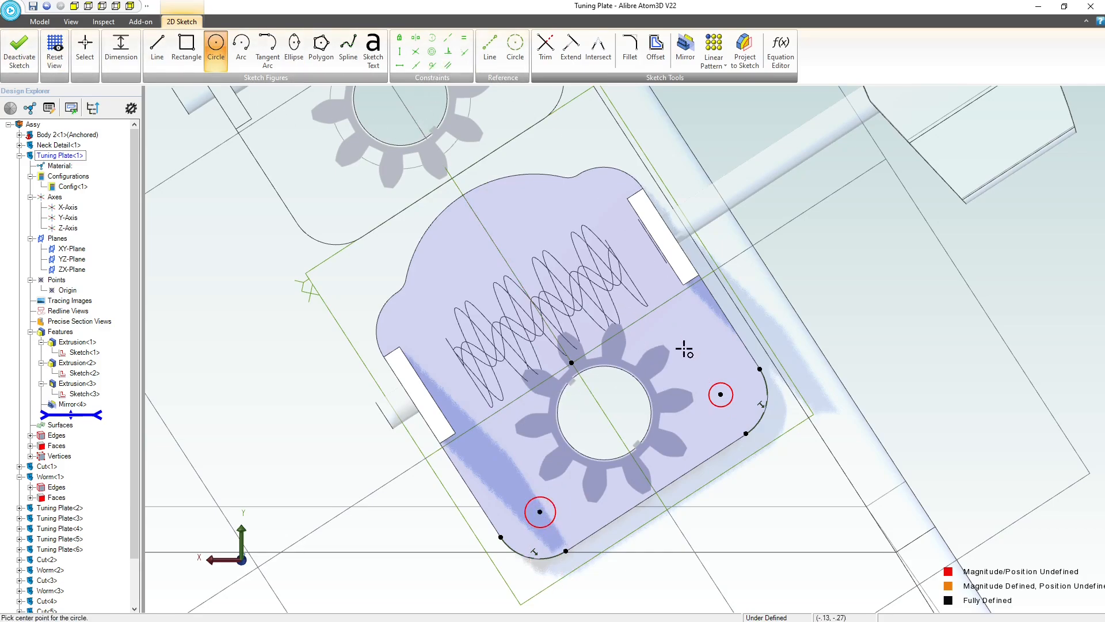
{"action": "key", "text": "Escape"}
Apply an equal-size constraint between the two corner circles
{"action": "left_click", "coordinate": [765, 400]}
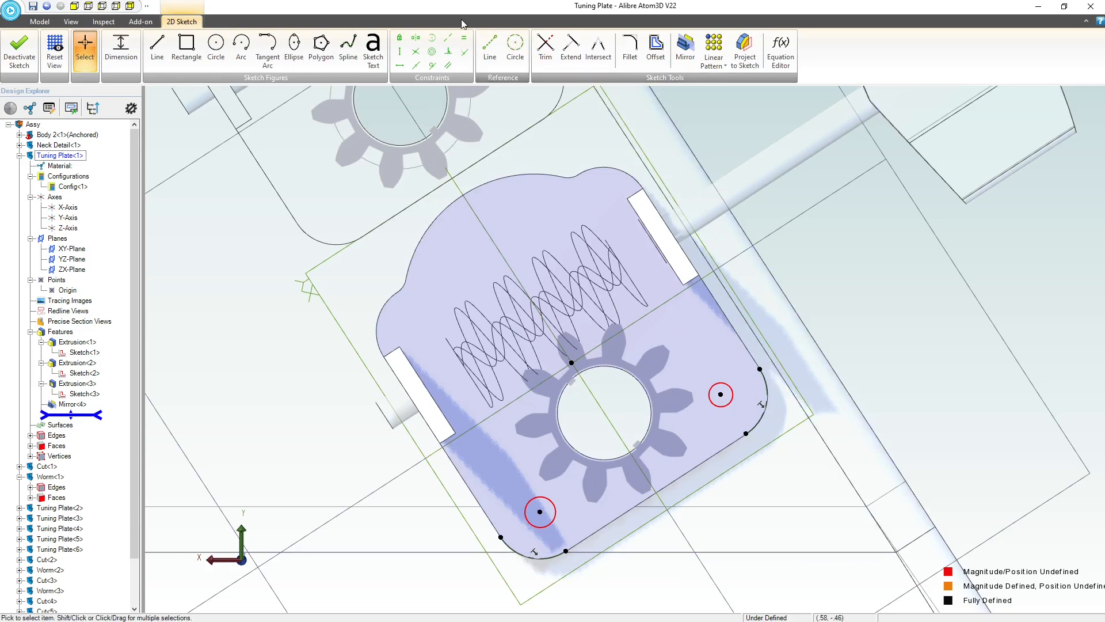
{"action": "left_click", "coordinate": [463, 39]}
{"action": "left_click", "coordinate": [731, 401]}
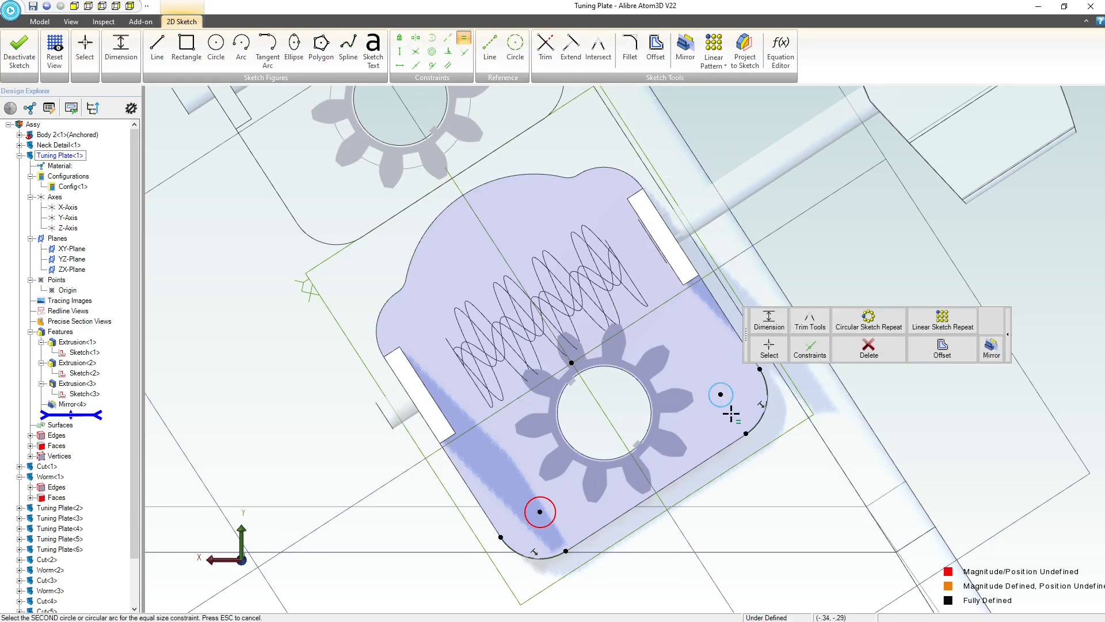
{"action": "left_click", "coordinate": [553, 518]}
{"action": "left_click", "coordinate": [554, 514]}
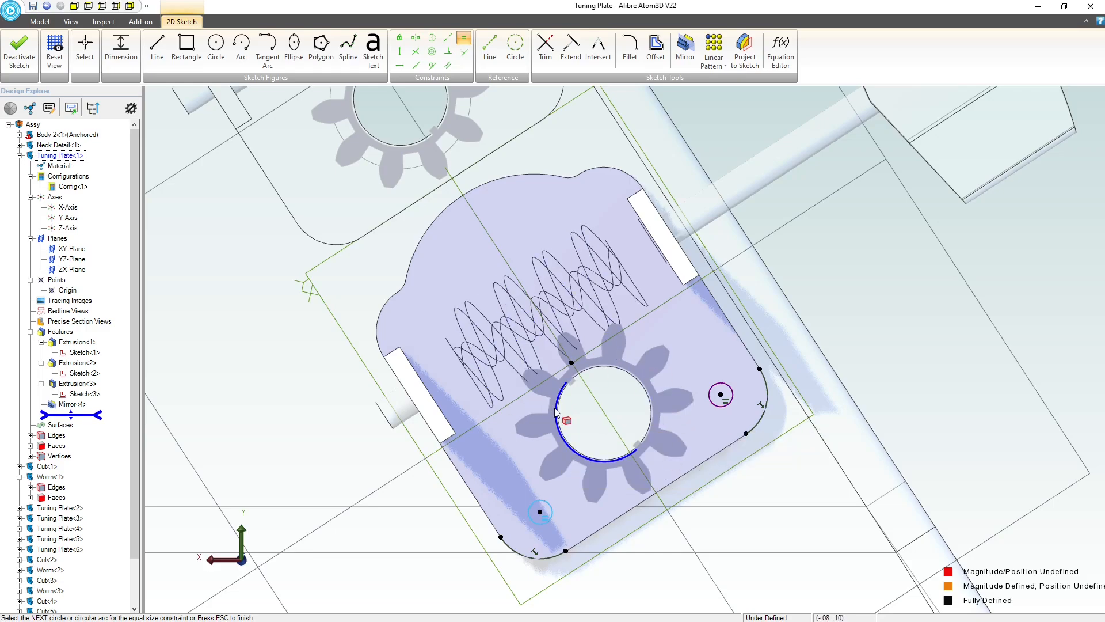
{"action": "key", "text": "Escape"}
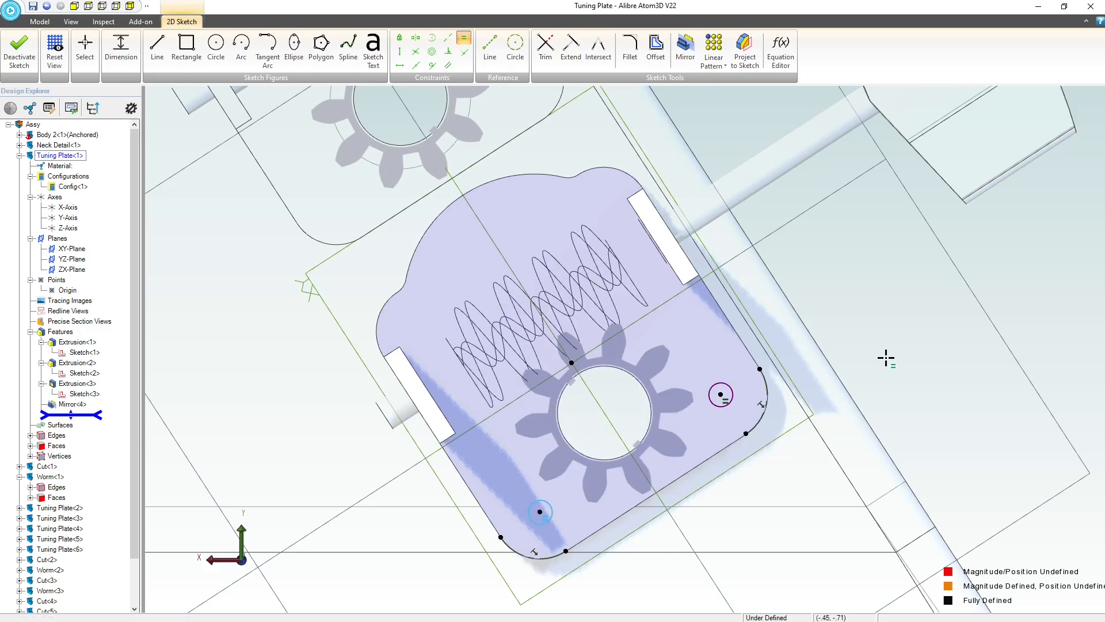
Dimension the diameter of the corner circle nearest the tuning knob as 0.0625 inch
{"action": "left_click", "coordinate": [85, 46]}
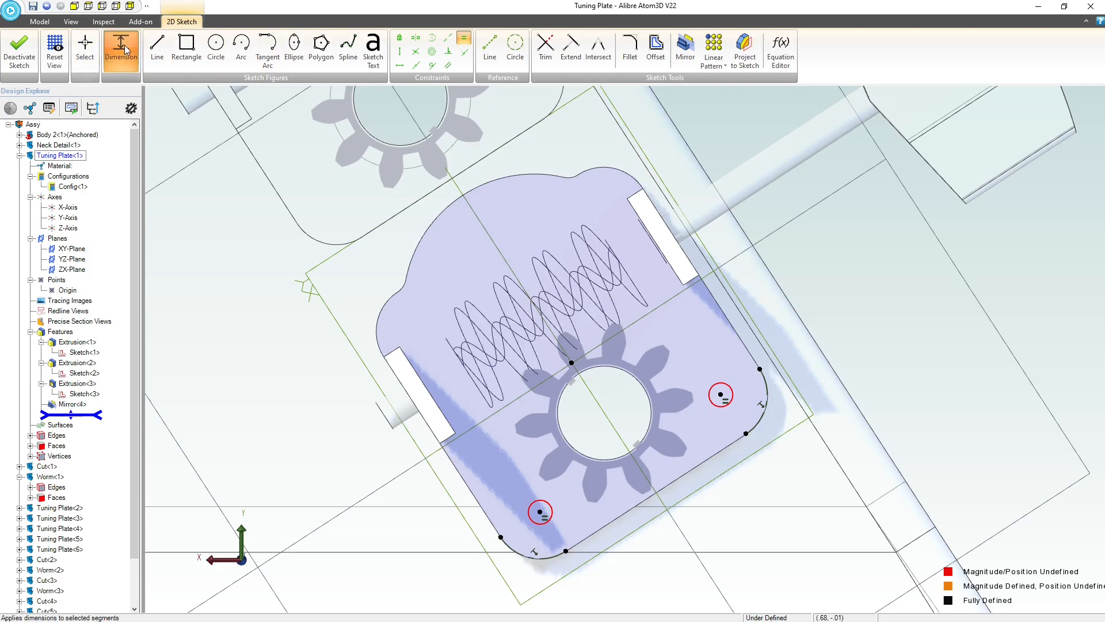
{"action": "double_click", "coordinate": [728, 391]}
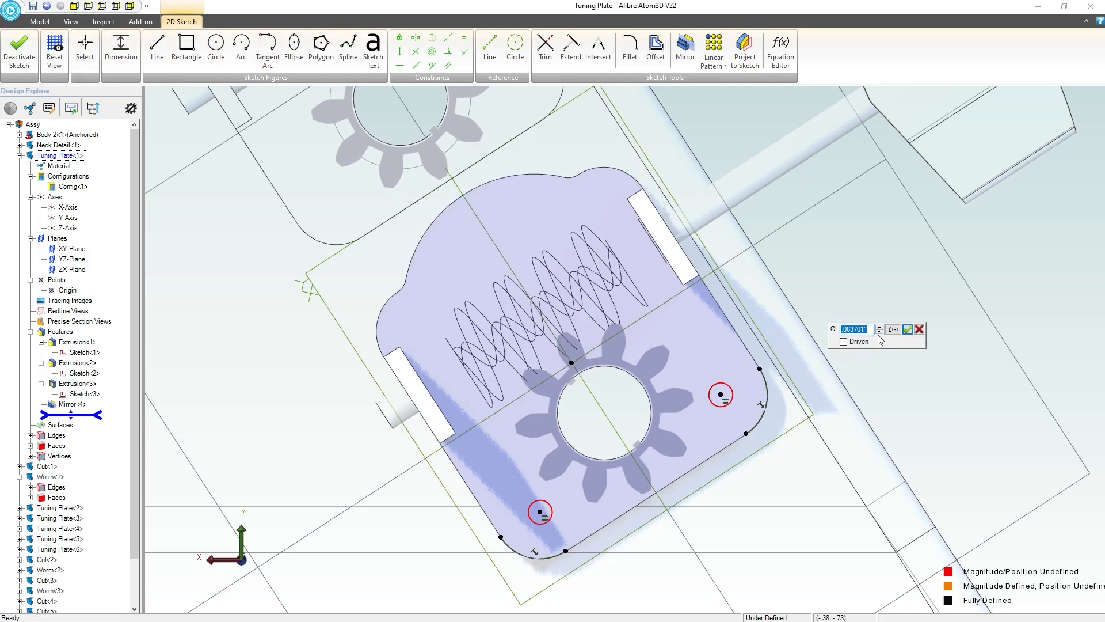
{"action": "type", "text": ".0625"}
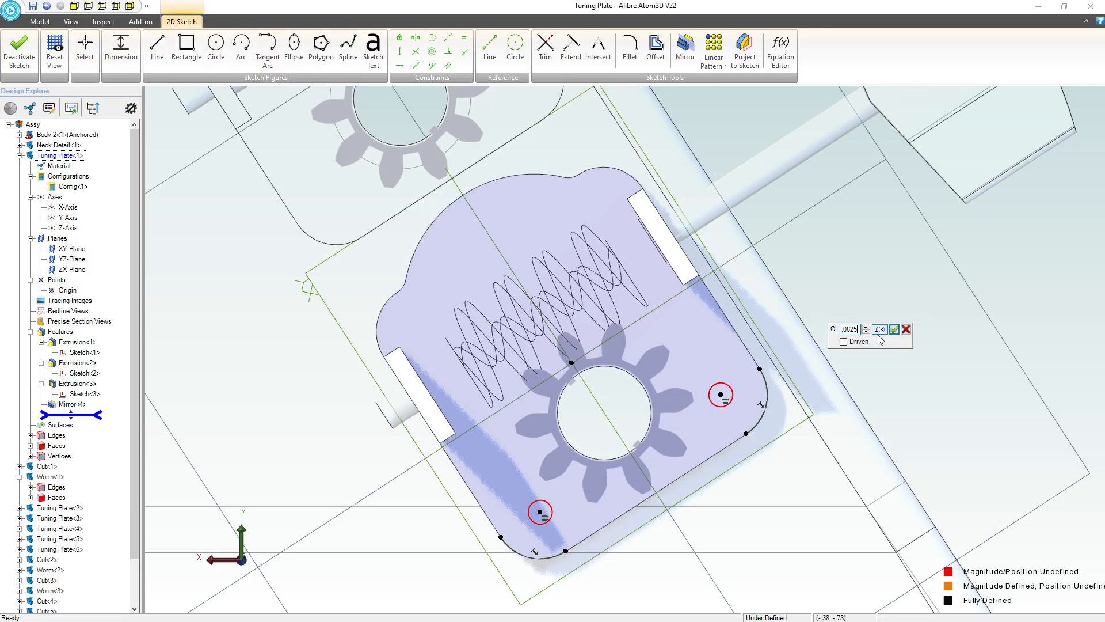
{"action": "key", "text": "Return"}
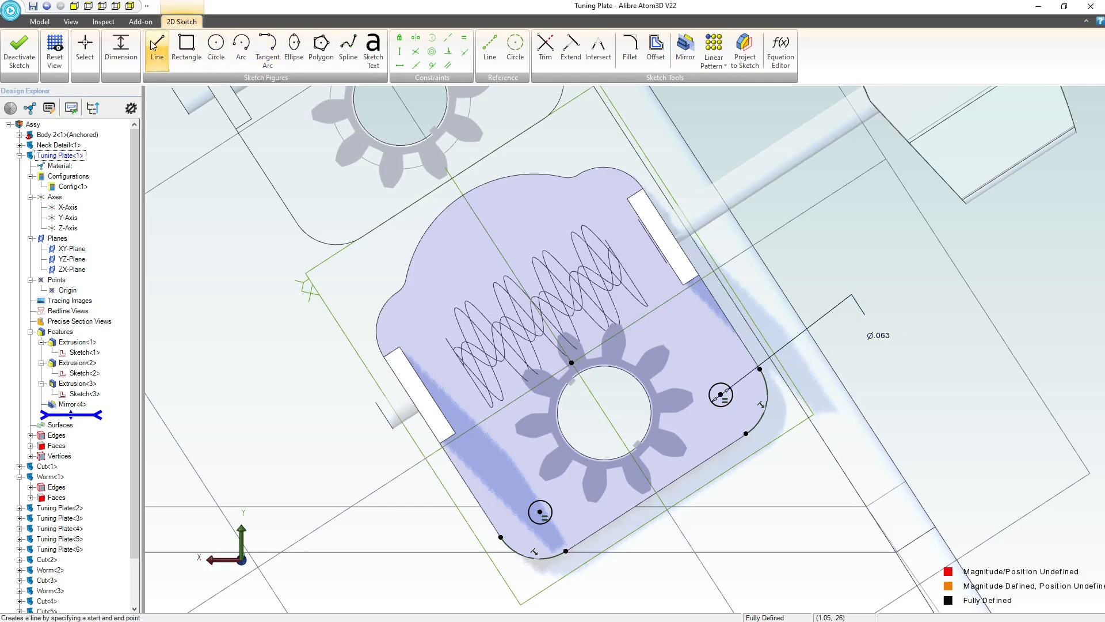
Sketch a third circle on the plate's centreline near its curved end and constrain it equal in size to a corner circle
{"action": "left_click", "coordinate": [216, 49]}
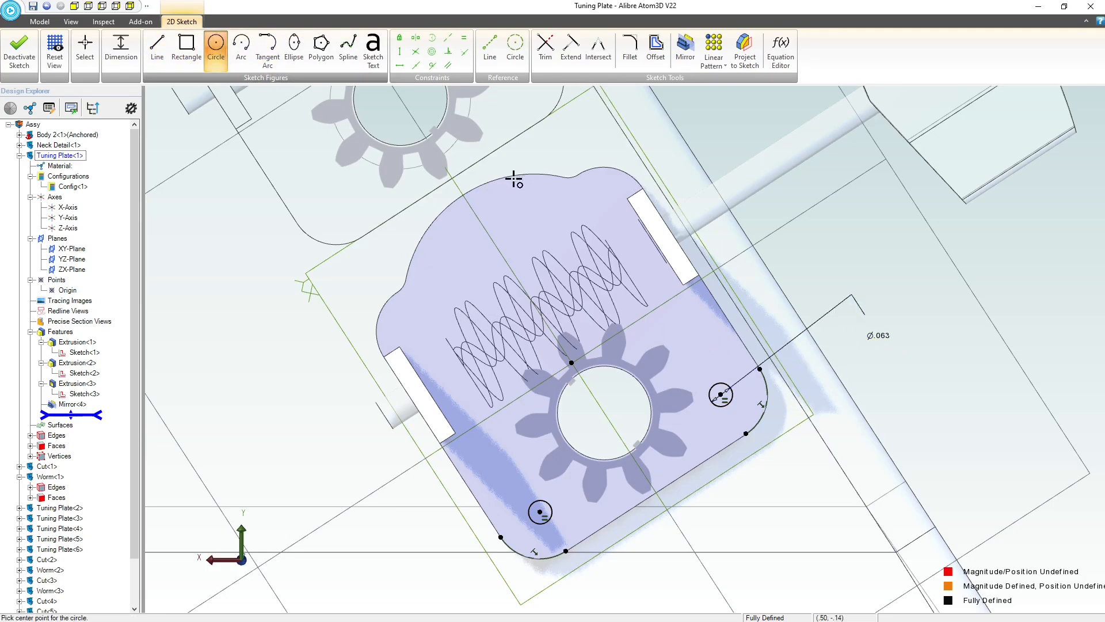
{"action": "left_click", "coordinate": [480, 220]}
{"action": "key", "text": "Escape"}
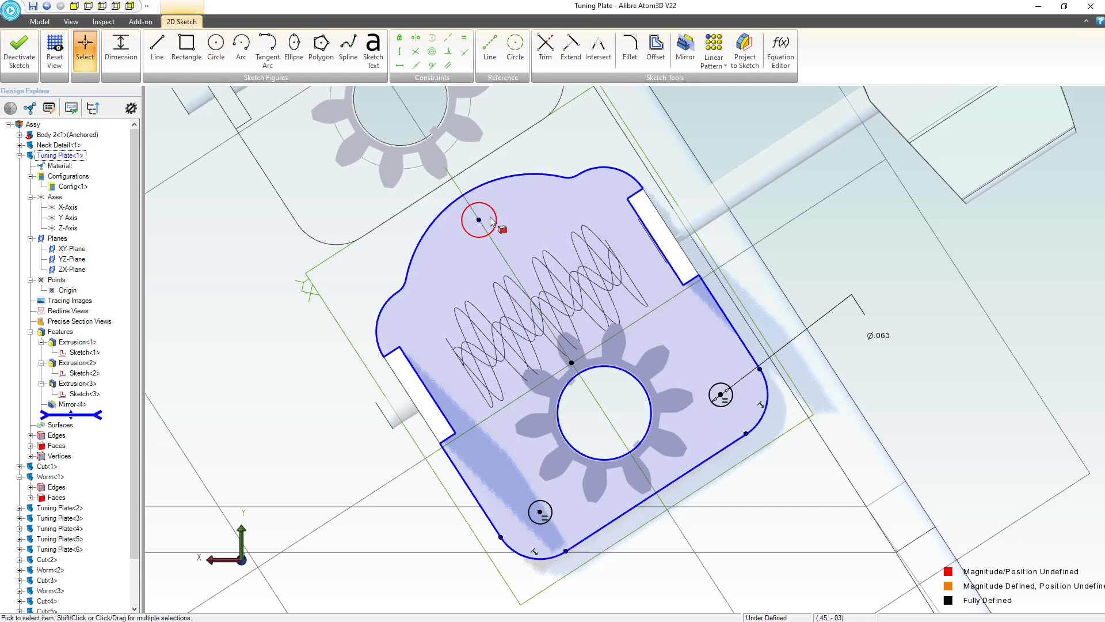
{"action": "left_click_drag", "start_coordinate": [494, 217], "coordinate": [488, 170]}
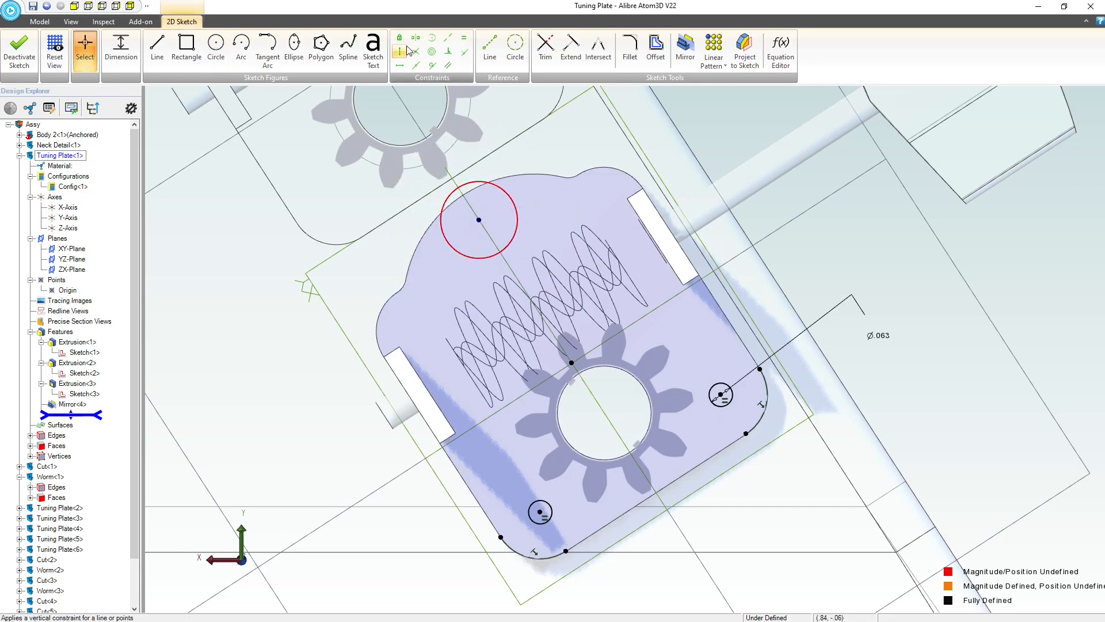
{"action": "left_click", "coordinate": [479, 181]}
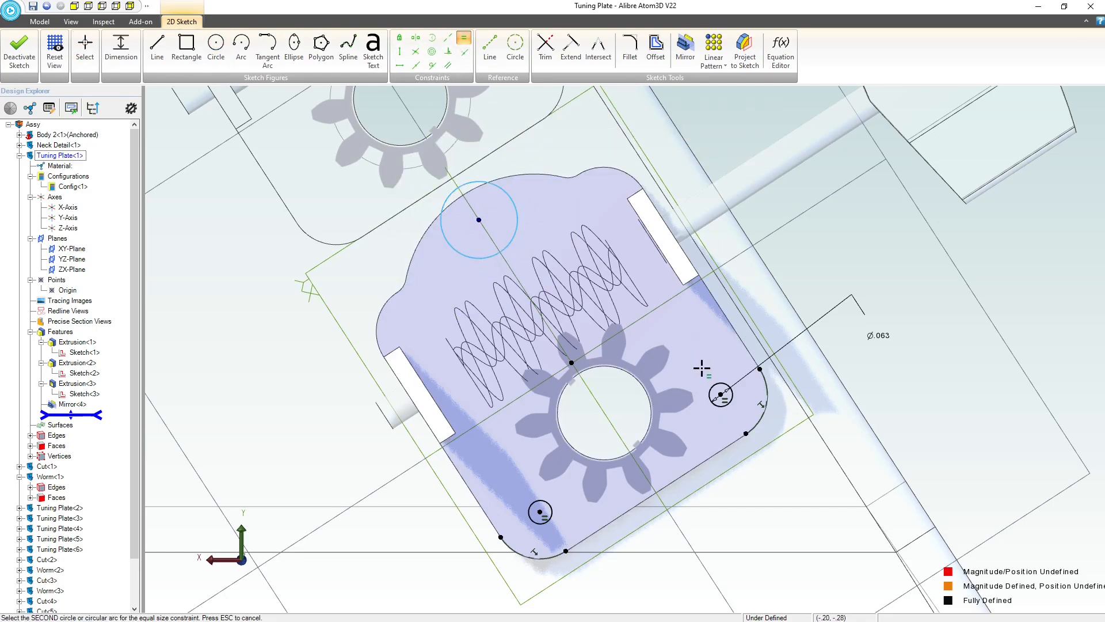
{"action": "left_click", "coordinate": [727, 391]}
Dimension the distance between the centres of the third circle and the knob-side corner circle as 0.784 inch
{"action": "left_click", "coordinate": [134, 55]}
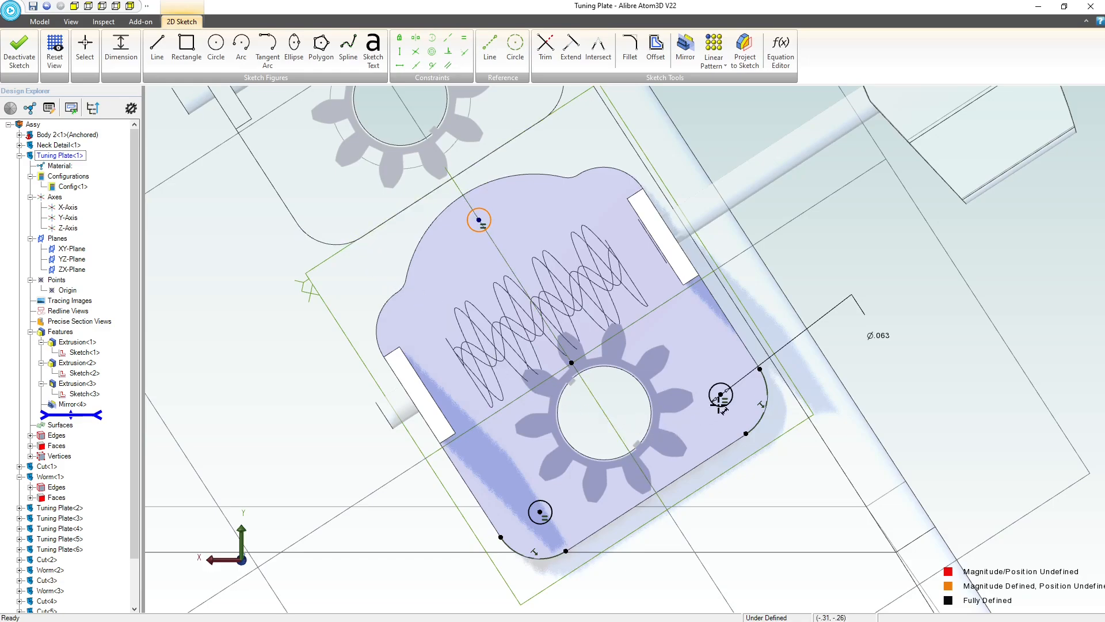
{"action": "left_click", "coordinate": [479, 219]}
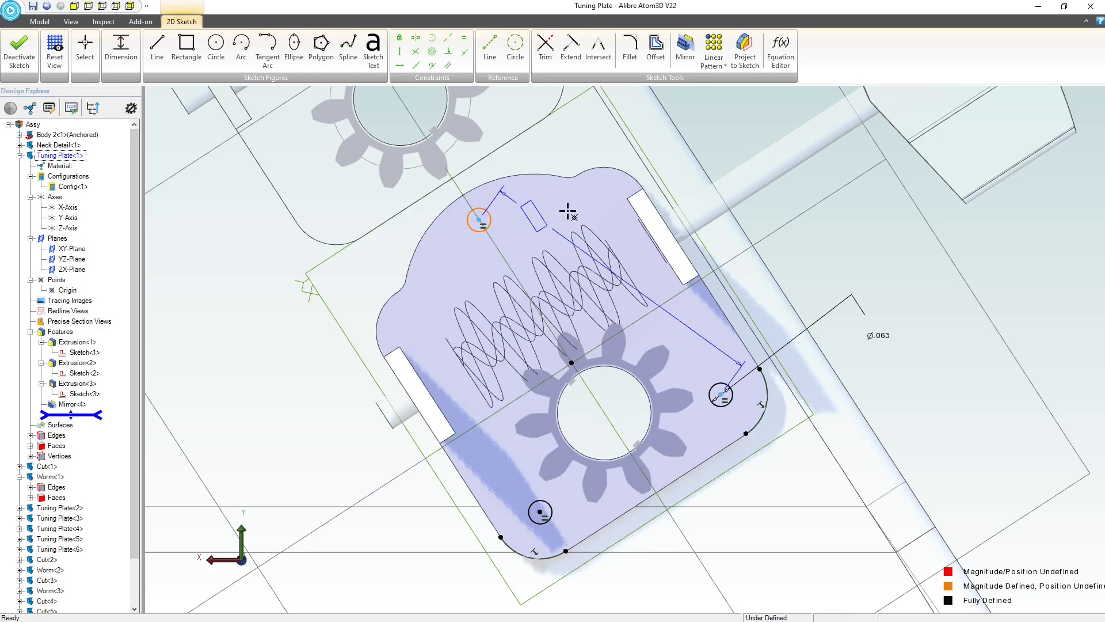
{"action": "left_click", "coordinate": [796, 217]}
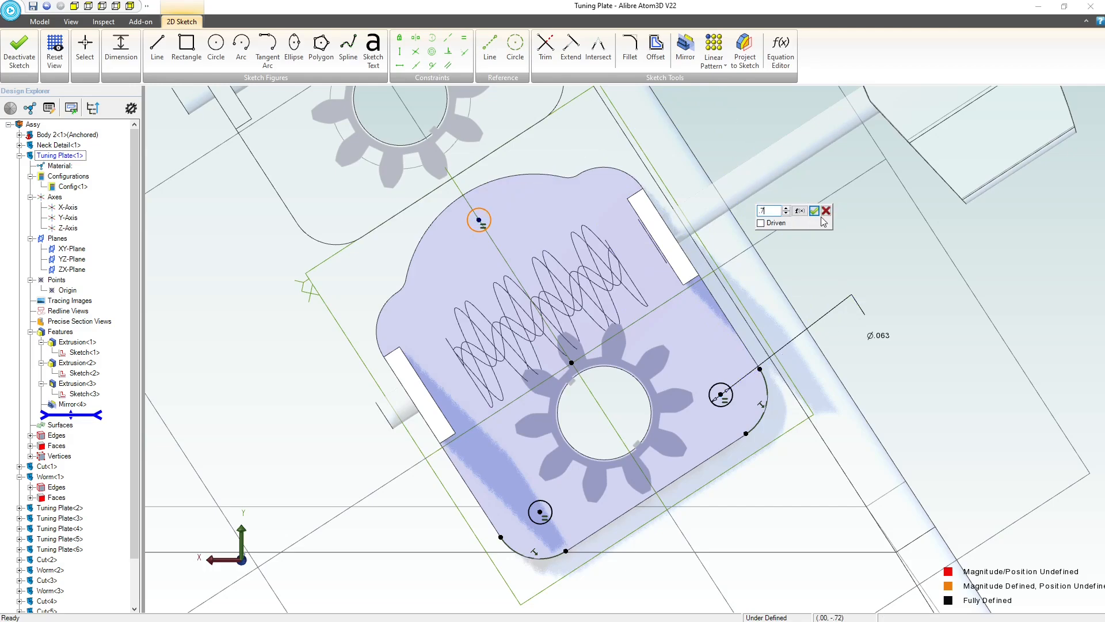
{"action": "type", "text": ".784"}
{"action": "key", "text": "Return"}
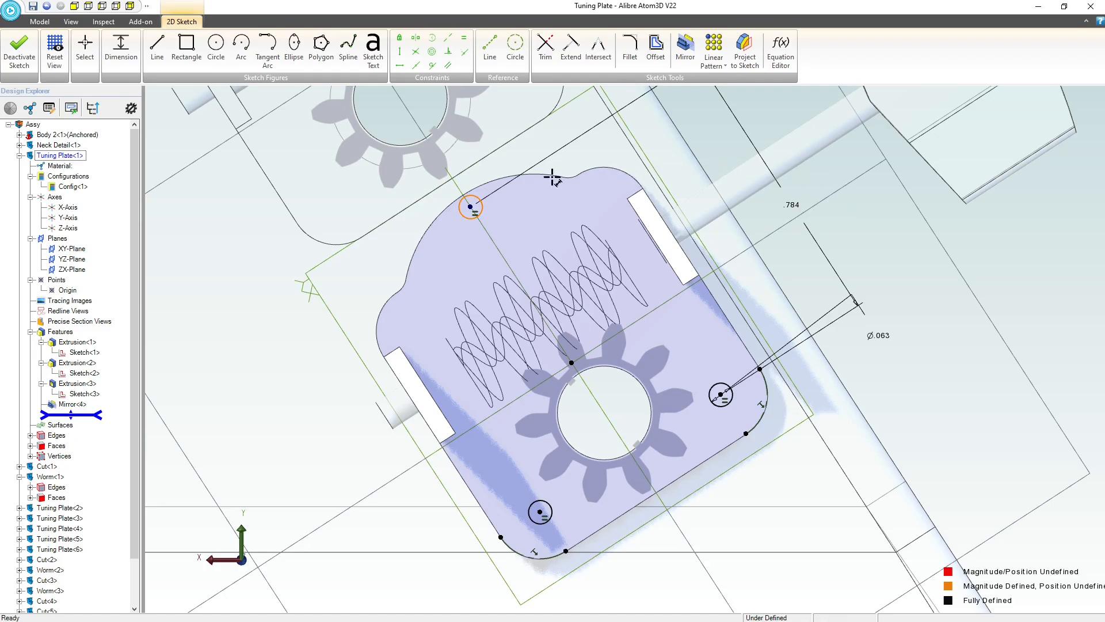
{"action": "key", "text": "Escape"}
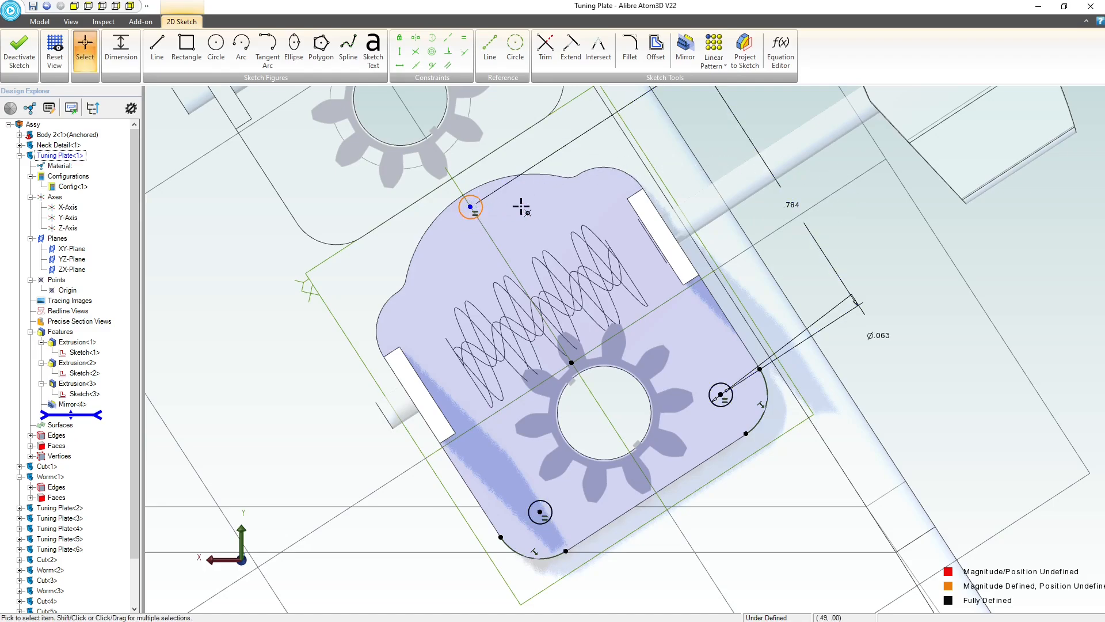
Shift the third circle off the centreline and constrain its centre coincident with the plate's X-Axis
{"action": "left_click_drag", "start_coordinate": [471, 206], "coordinate": [449, 221]}
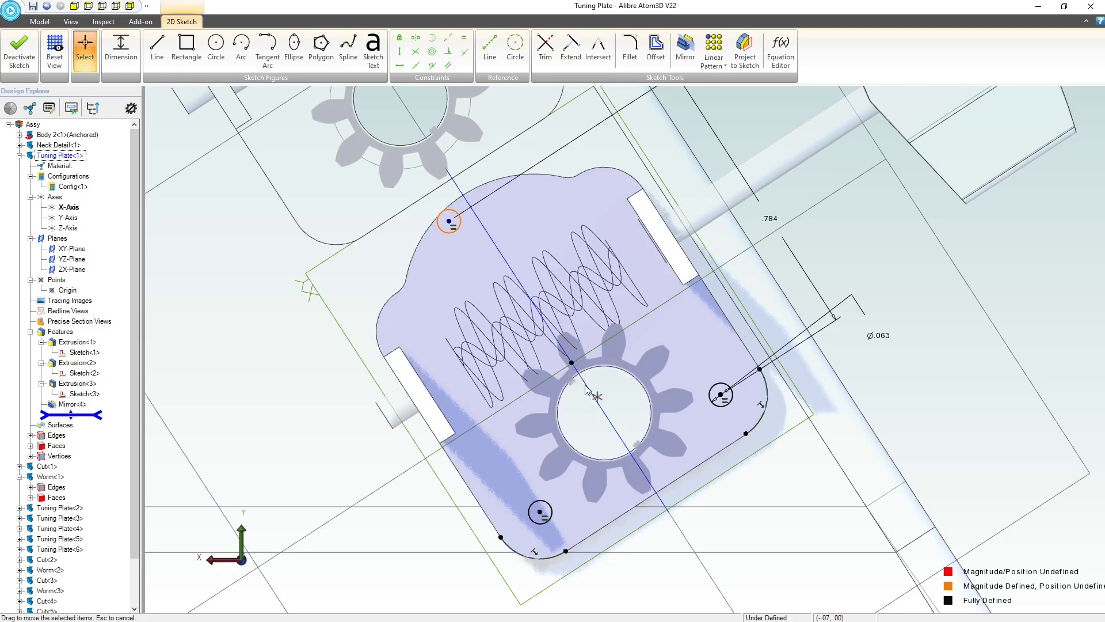
{"action": "left_click", "coordinate": [450, 222]}
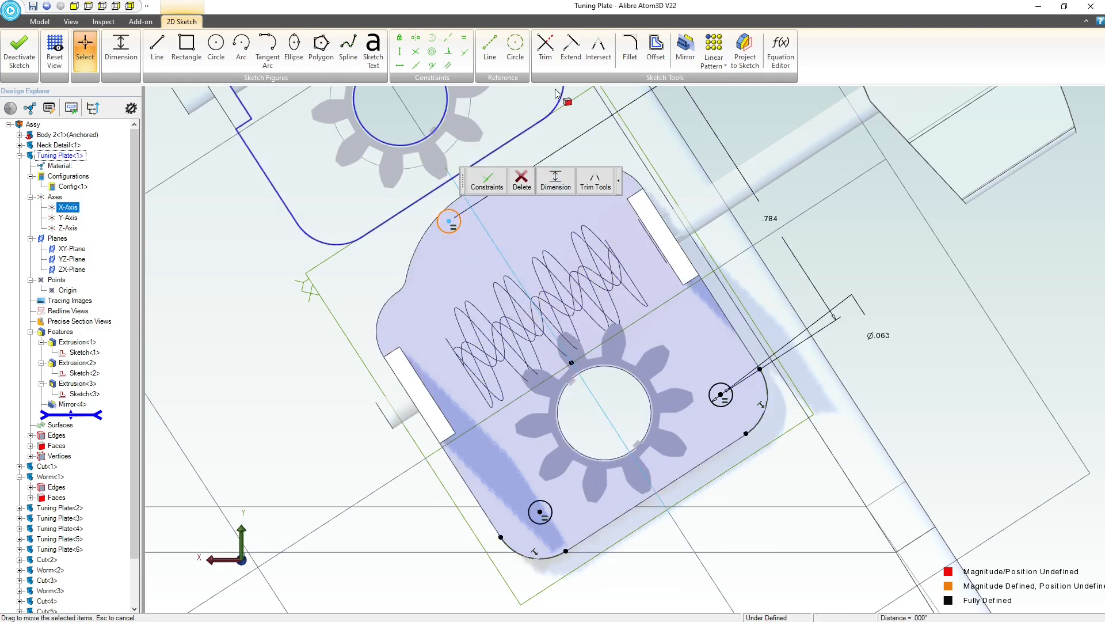
{"action": "left_click", "coordinate": [464, 55]}
{"action": "scroll", "coordinate": [606, 494], "scroll_direction": "down", "scroll_amount": 2}
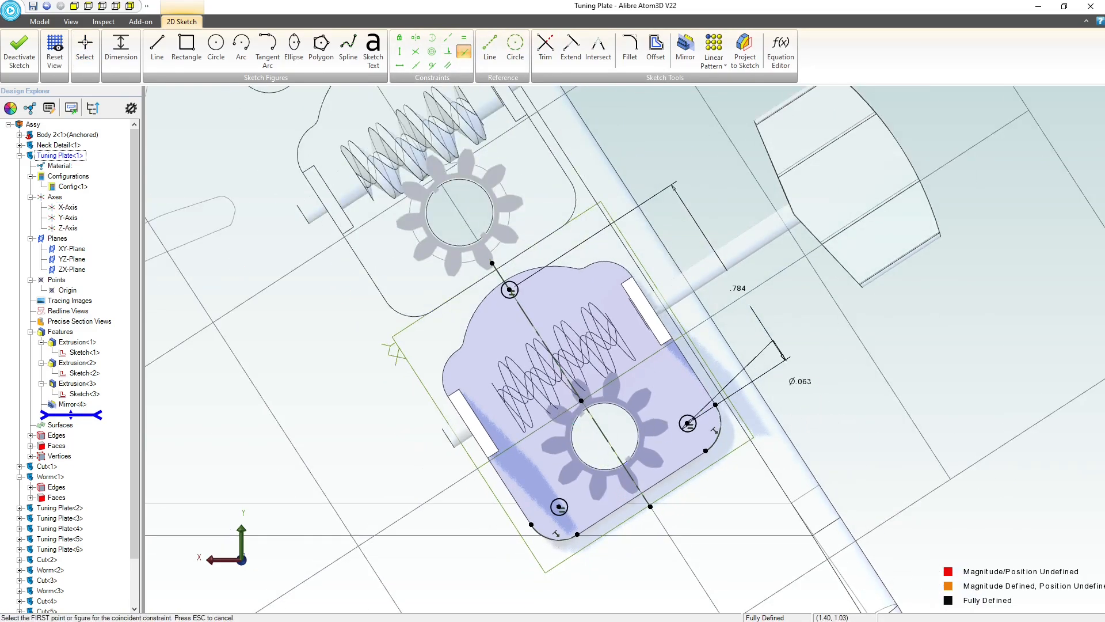
Finish the sketch and extrude-cut the three circles Through All to make the Tuning Plate's screw holes
{"action": "left_click", "coordinate": [7, 66]}
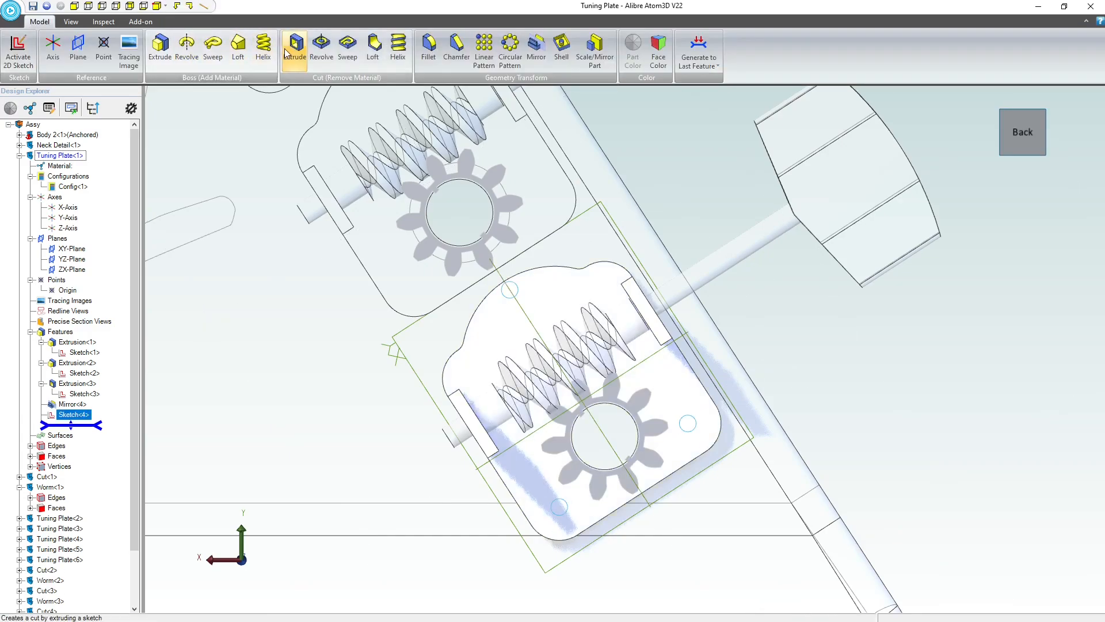
{"action": "left_click", "coordinate": [295, 46]}
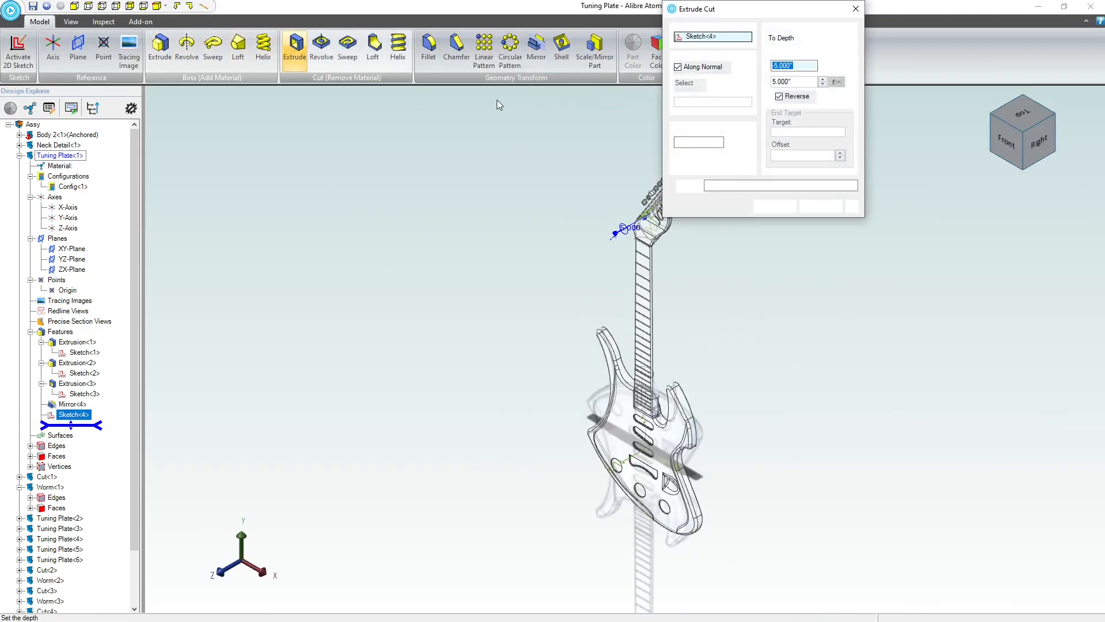
{"action": "left_click", "coordinate": [788, 38]}
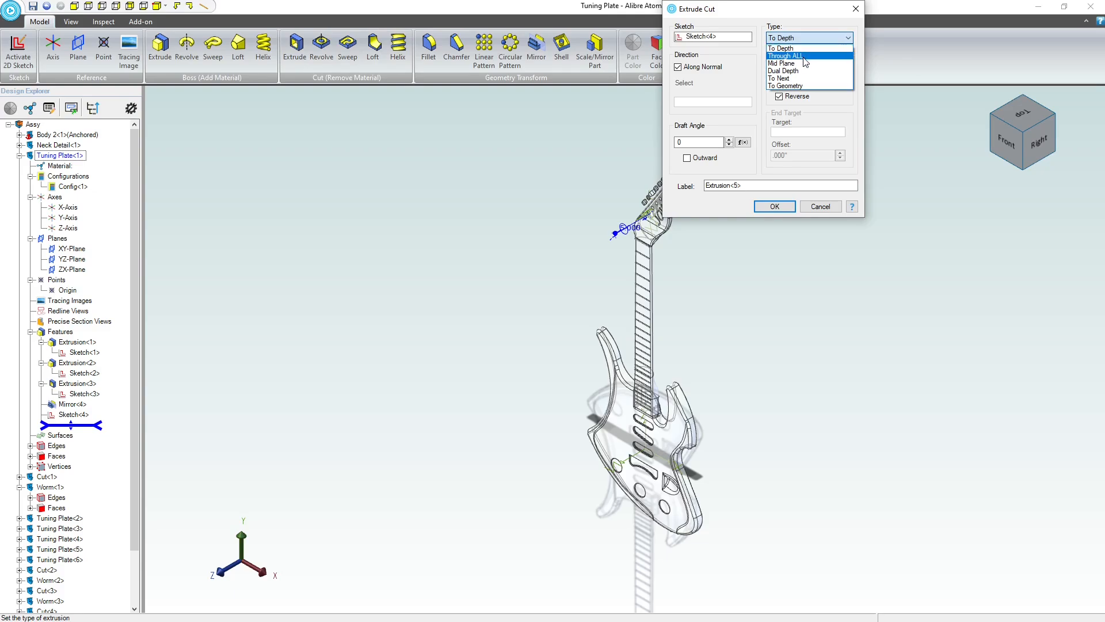
{"action": "left_click", "coordinate": [803, 60]}
{"action": "left_click", "coordinate": [775, 206]}
{"action": "scroll", "coordinate": [635, 220], "scroll_direction": "up", "scroll_amount": 5}
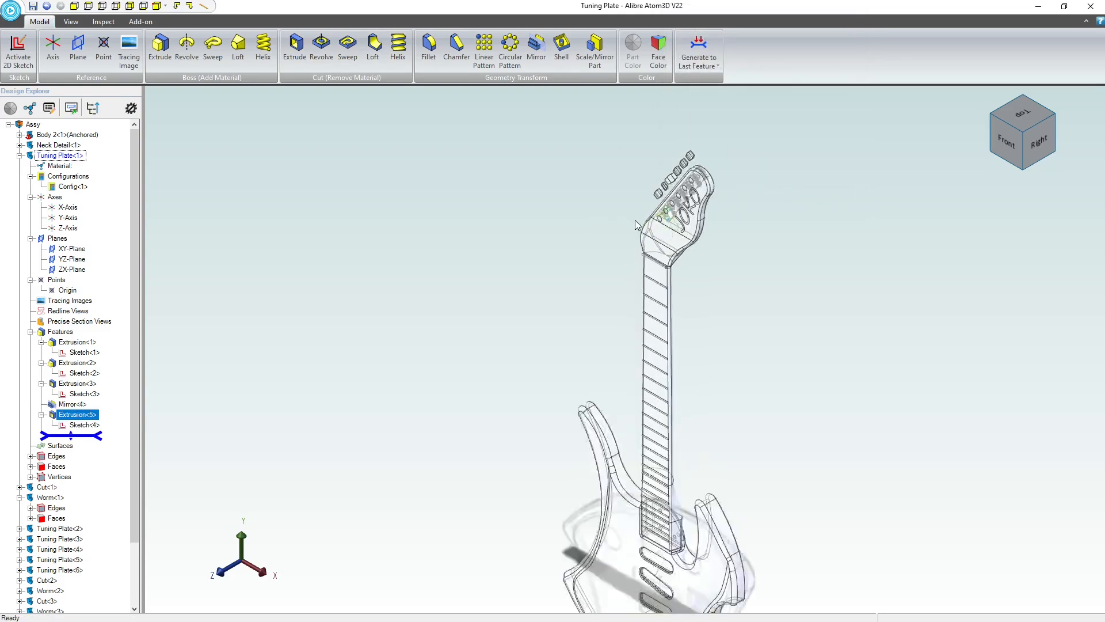
{"action": "middle_click_drag", "start_coordinate": [630, 206], "coordinate": [823, 127]}
{"action": "scroll", "coordinate": [799, 166], "scroll_direction": "up", "scroll_amount": 8}
{"action": "scroll", "coordinate": [823, 126], "scroll_direction": "down", "scroll_amount": 5}
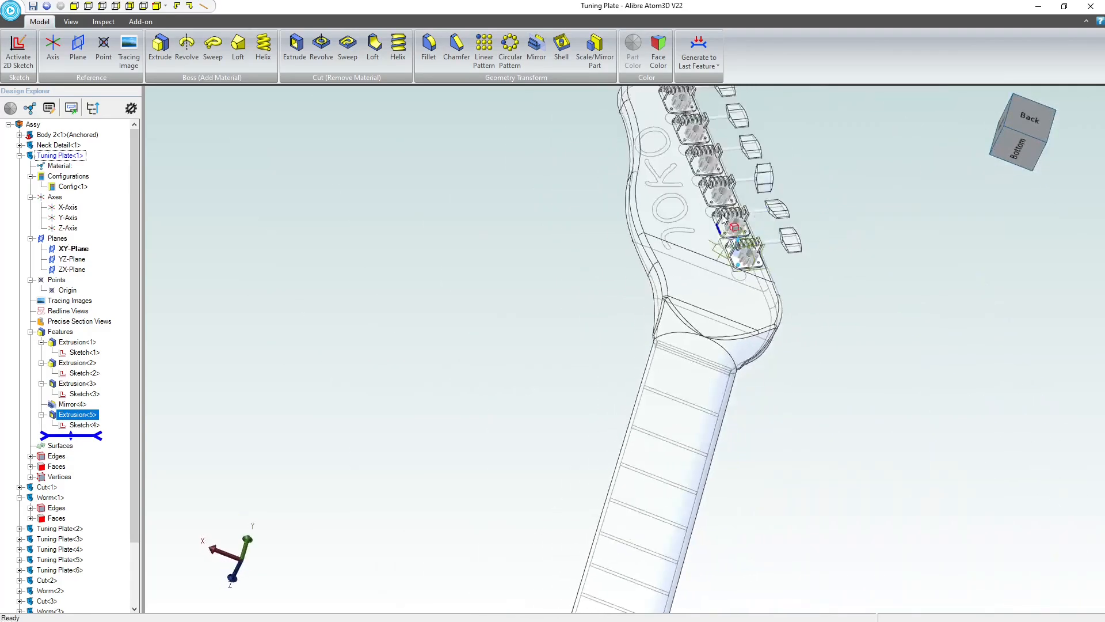
Leave the Tuning Plate edit and open the Neck Detail part for editing in place within the assembly
{"action": "scroll", "coordinate": [711, 239], "scroll_direction": "up", "scroll_amount": 6}
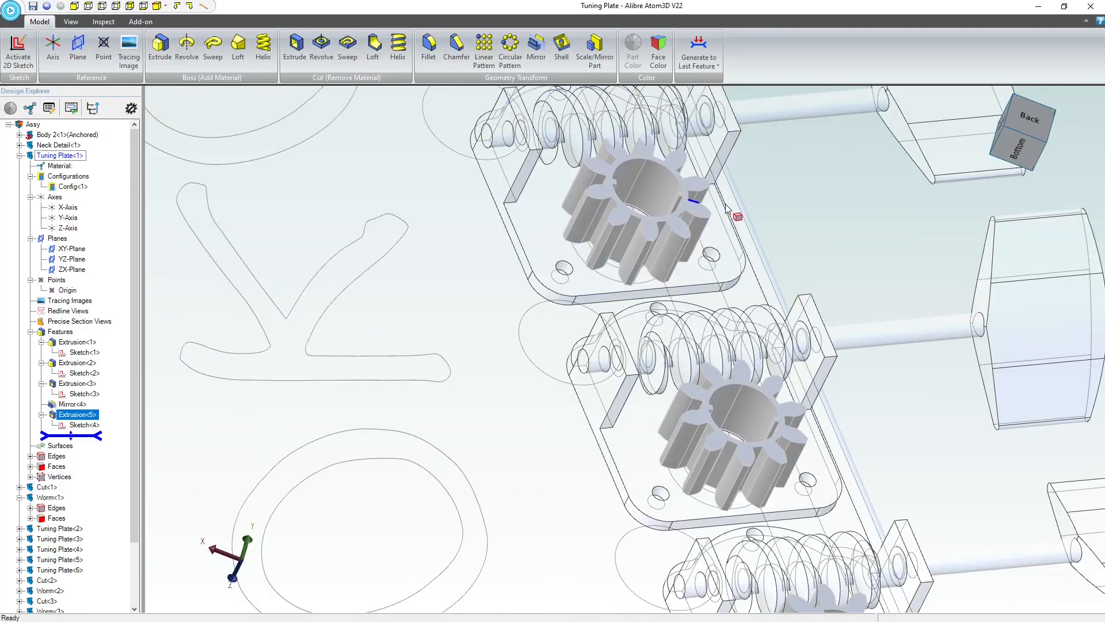
{"action": "scroll", "coordinate": [606, 322], "scroll_direction": "down", "scroll_amount": 5}
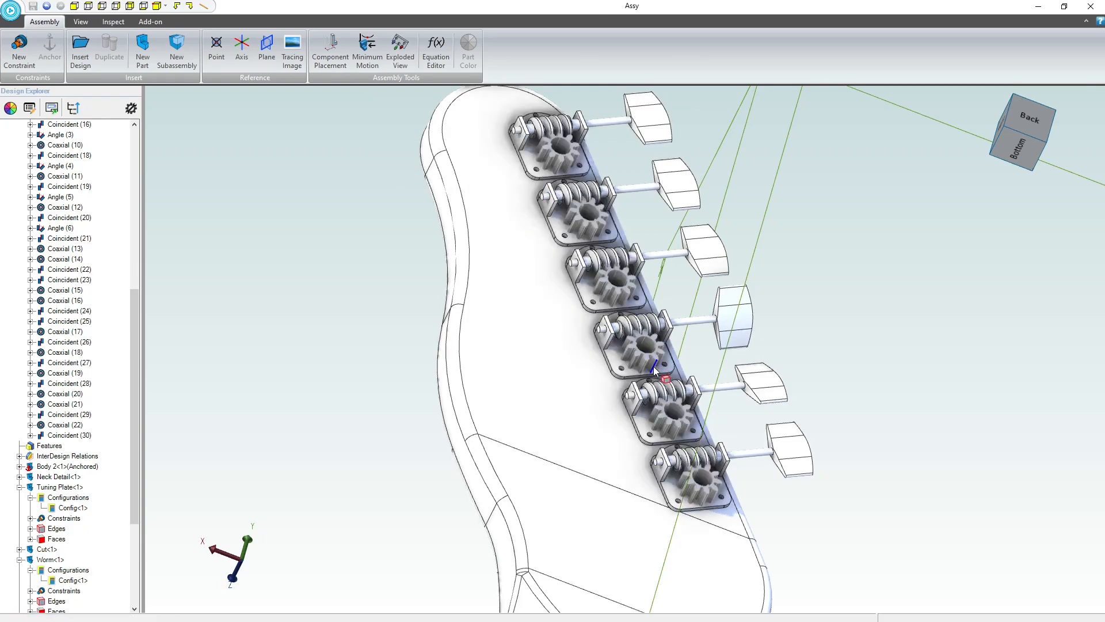
{"action": "scroll", "coordinate": [654, 366], "scroll_direction": "up", "scroll_amount": 5}
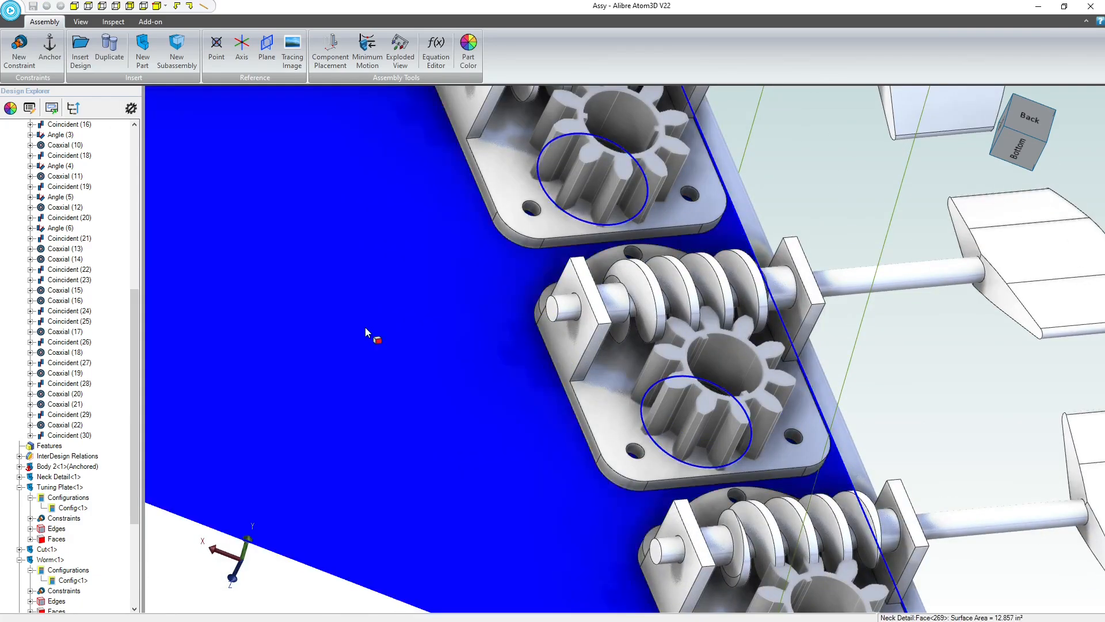
{"action": "right_click", "coordinate": [367, 328]}
{"action": "left_click", "coordinate": [445, 352]}
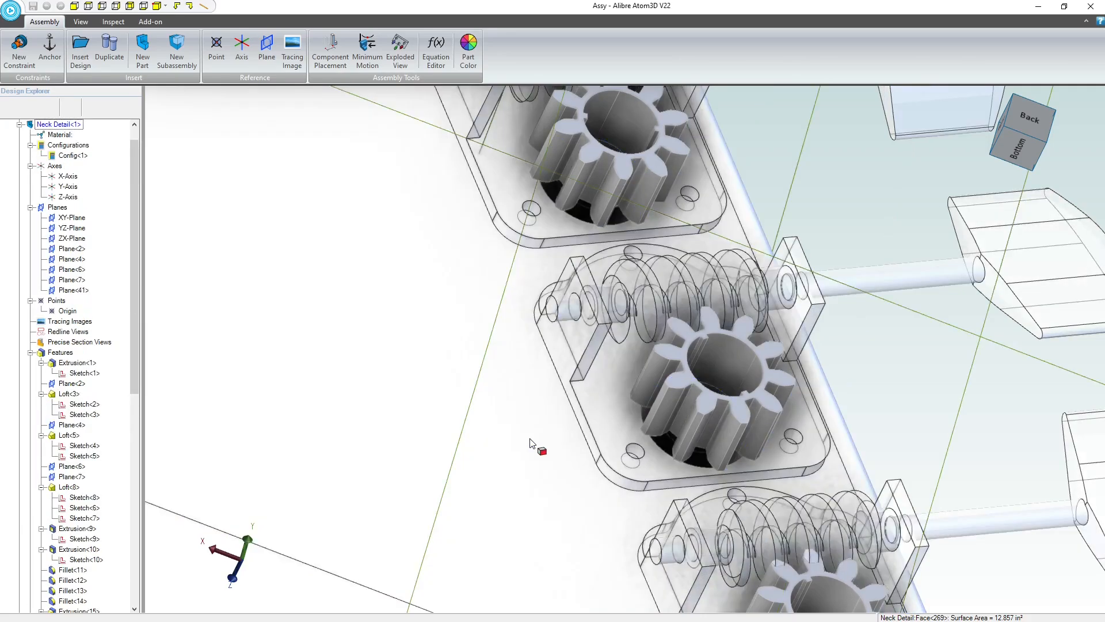
Start a 2D sketch on the flat headstock face of Neck Detail that the tuning plates sit on
{"action": "scroll", "coordinate": [636, 535], "scroll_direction": "up", "scroll_amount": 5}
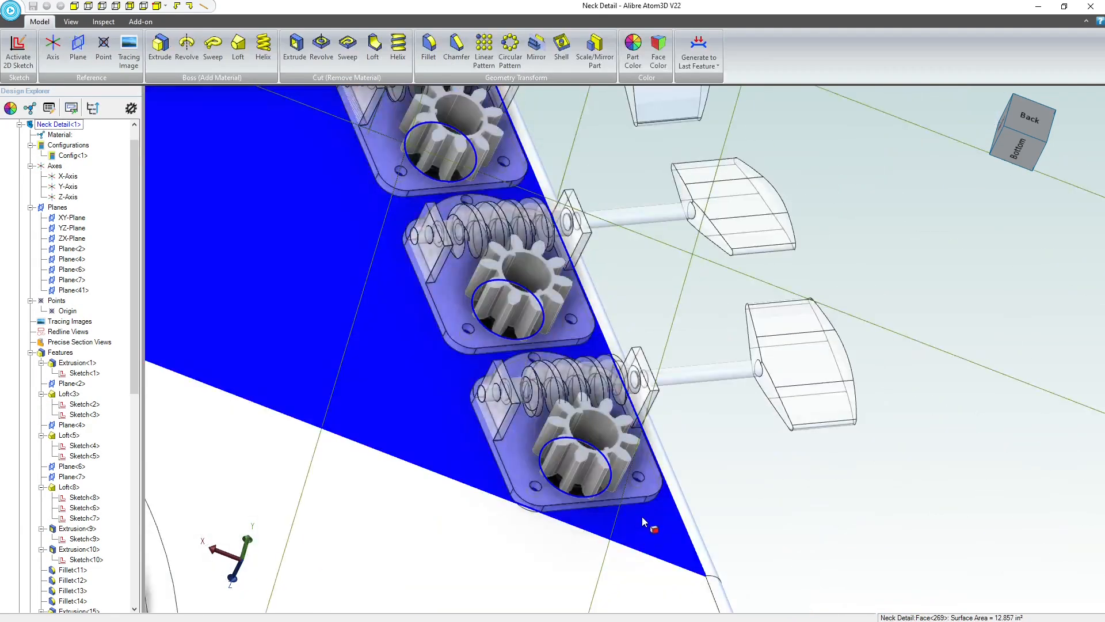
{"action": "mouse_move", "coordinate": [641, 517]}
{"action": "middle_mouse_down"}
{"action": "mouse_move", "coordinate": [632, 534]}
{"action": "mouse_move", "coordinate": [633, 524]}
{"action": "middle_mouse_up"}
{"action": "scroll", "coordinate": [632, 525], "scroll_direction": "up", "scroll_amount": 6}
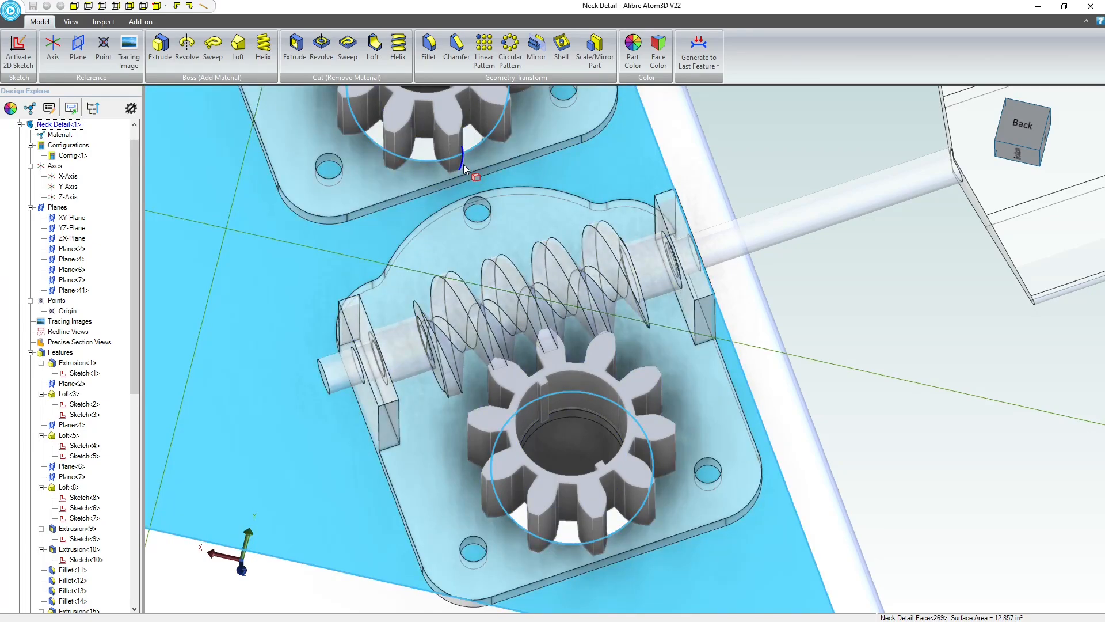
{"action": "left_click", "coordinate": [799, 168]}
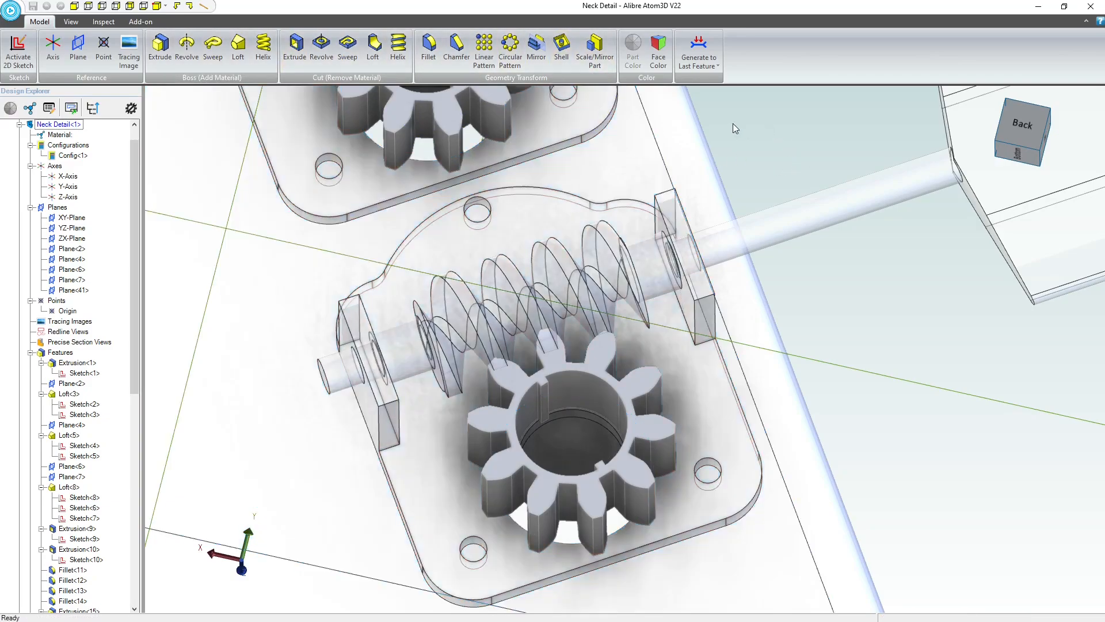
{"action": "left_click", "coordinate": [18, 49]}
{"action": "left_click", "coordinate": [253, 262]}
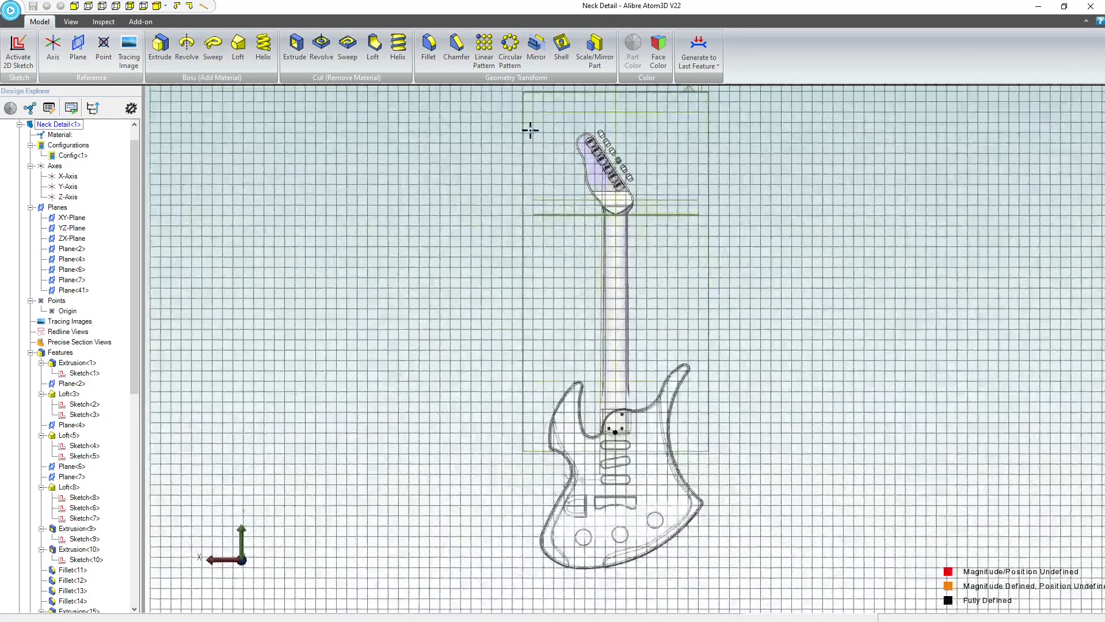
Project the three screw-hole edges of the tuning plate nearest the neck as sketch figures, maintaining association to the source entity
{"action": "left_click", "coordinate": [744, 50]}
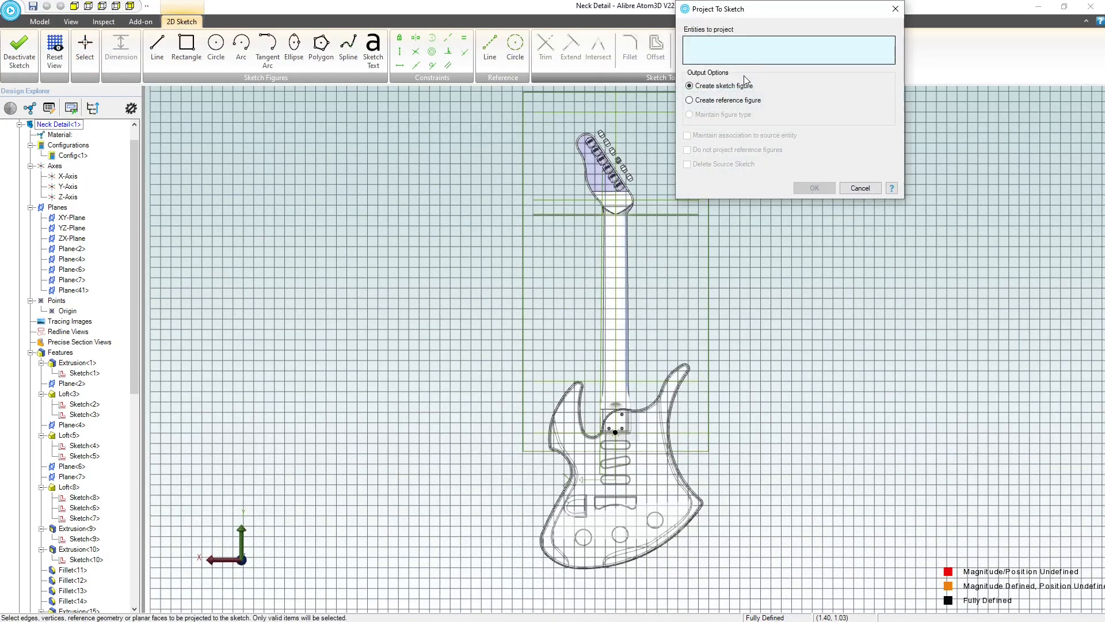
{"action": "scroll", "coordinate": [629, 194], "scroll_direction": "up", "scroll_amount": 10}
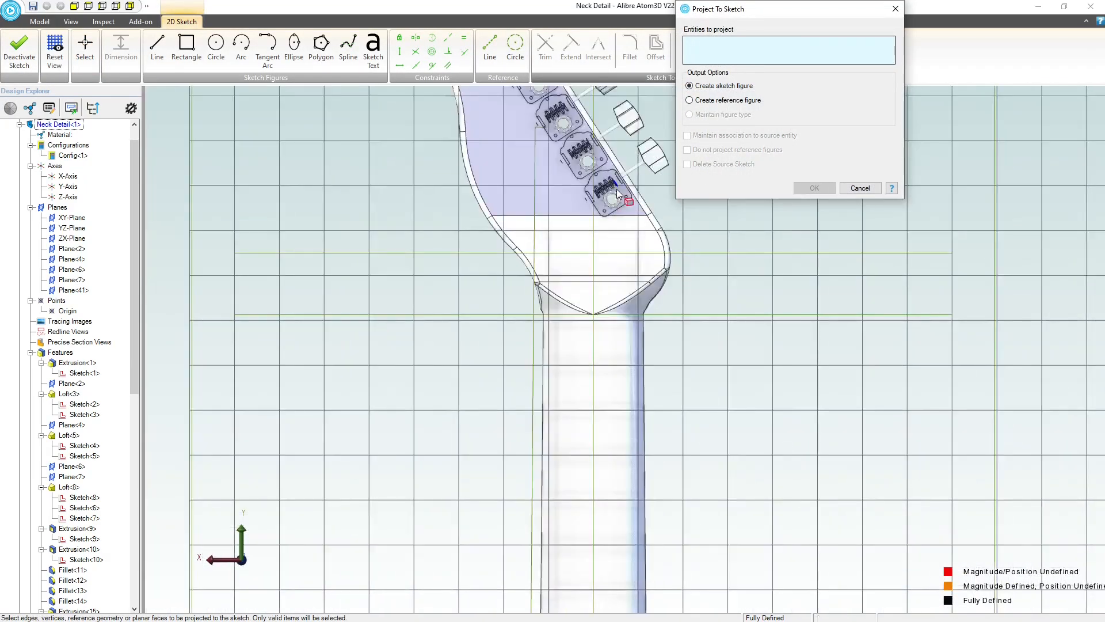
{"action": "left_click", "coordinate": [679, 221]}
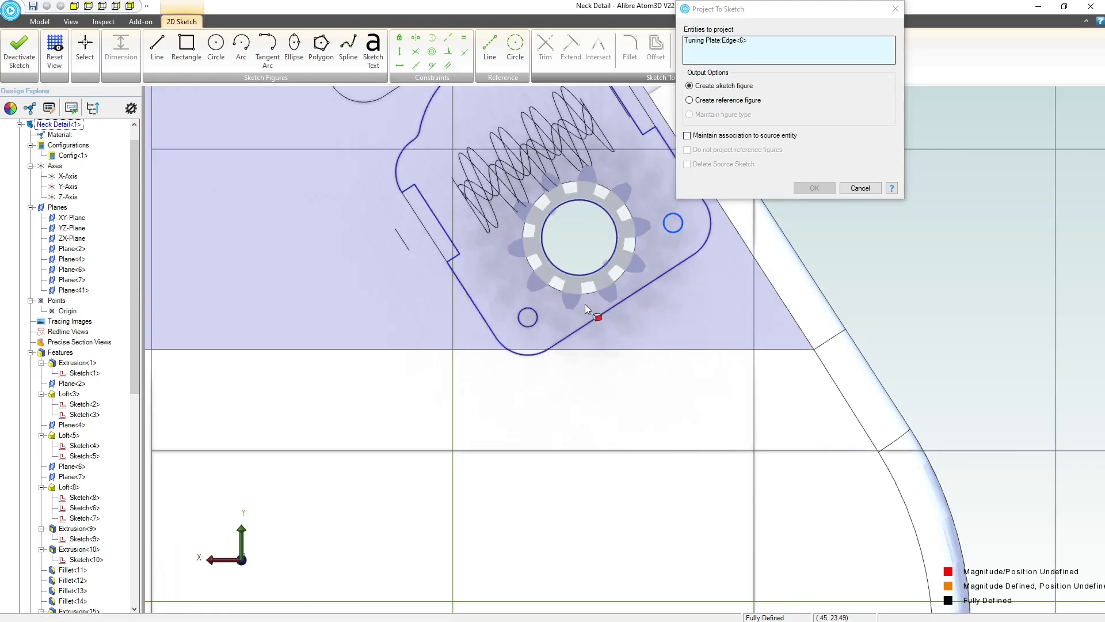
{"action": "left_click", "coordinate": [533, 321]}
{"action": "scroll", "coordinate": [523, 373], "scroll_direction": "down", "scroll_amount": 3}
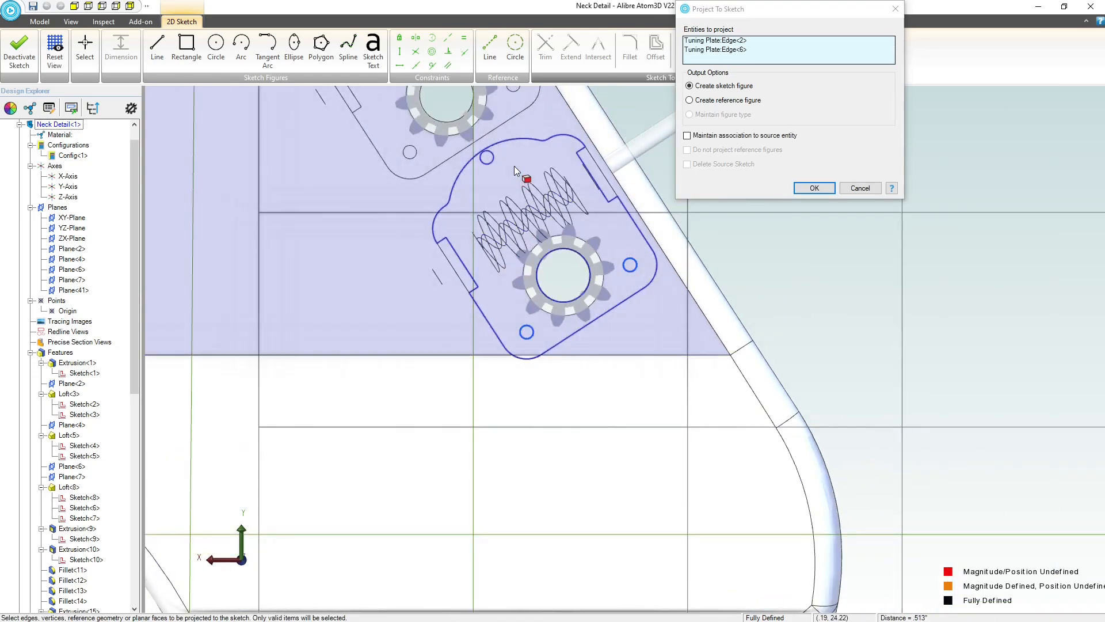
{"action": "left_click", "coordinate": [487, 152]}
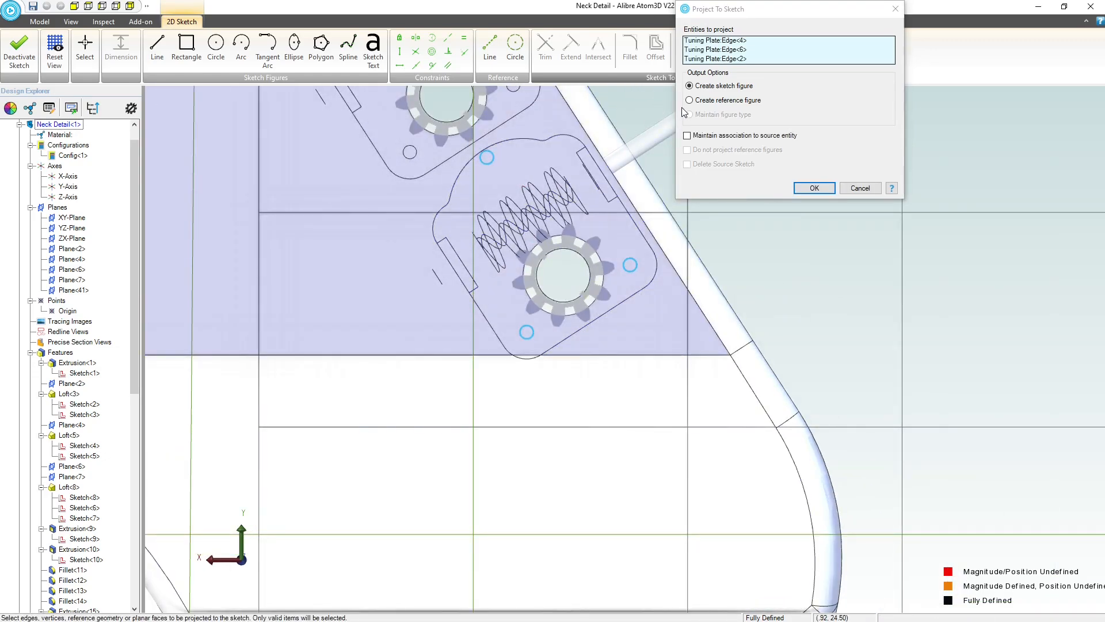
{"action": "left_click", "coordinate": [687, 137]}
{"action": "left_click", "coordinate": [814, 189]}
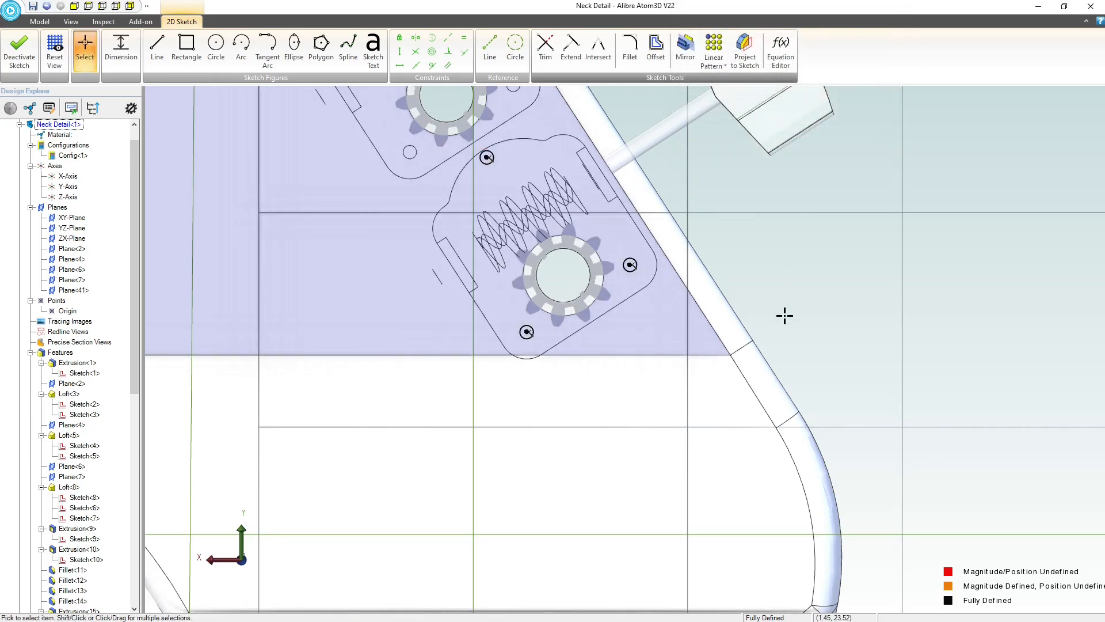
Project the knob-side corner hole of the second plate from the neck as a reference figure, maintaining association to its source
{"action": "scroll", "coordinate": [747, 264], "scroll_direction": "down", "scroll_amount": 2}
{"action": "scroll", "coordinate": [630, 138], "scroll_direction": "up", "scroll_amount": 2}
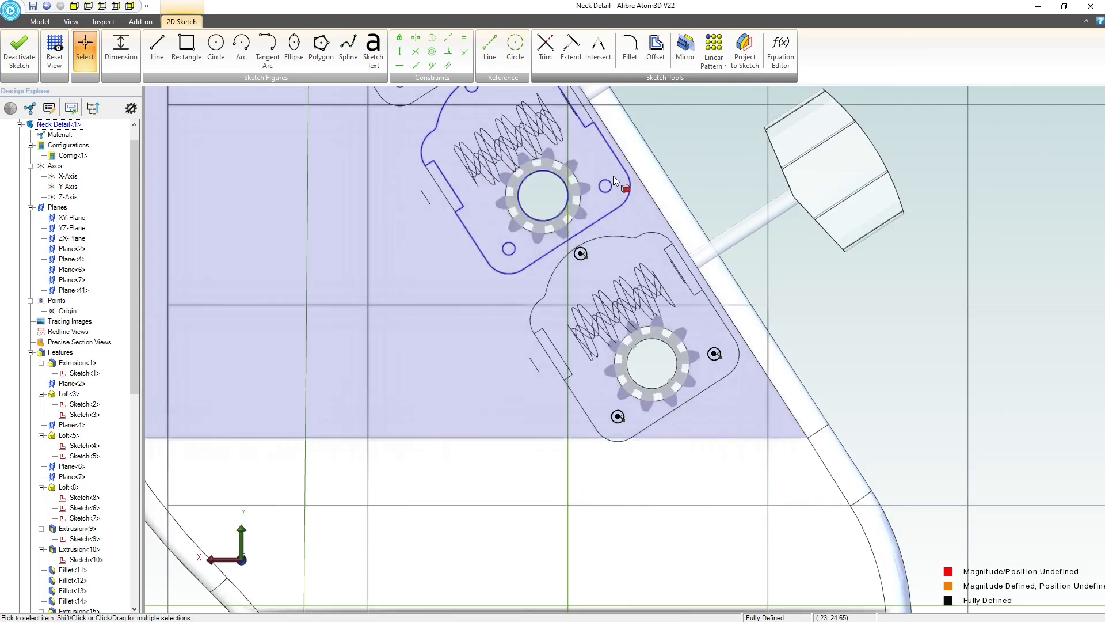
{"action": "left_click", "coordinate": [745, 49]}
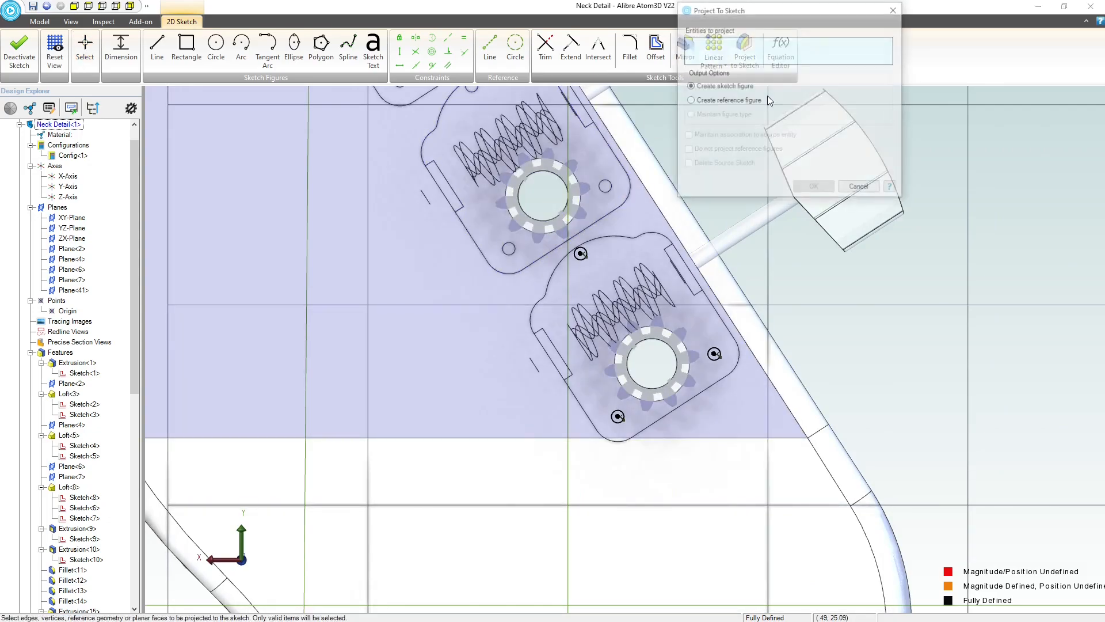
{"action": "left_click", "coordinate": [689, 101]}
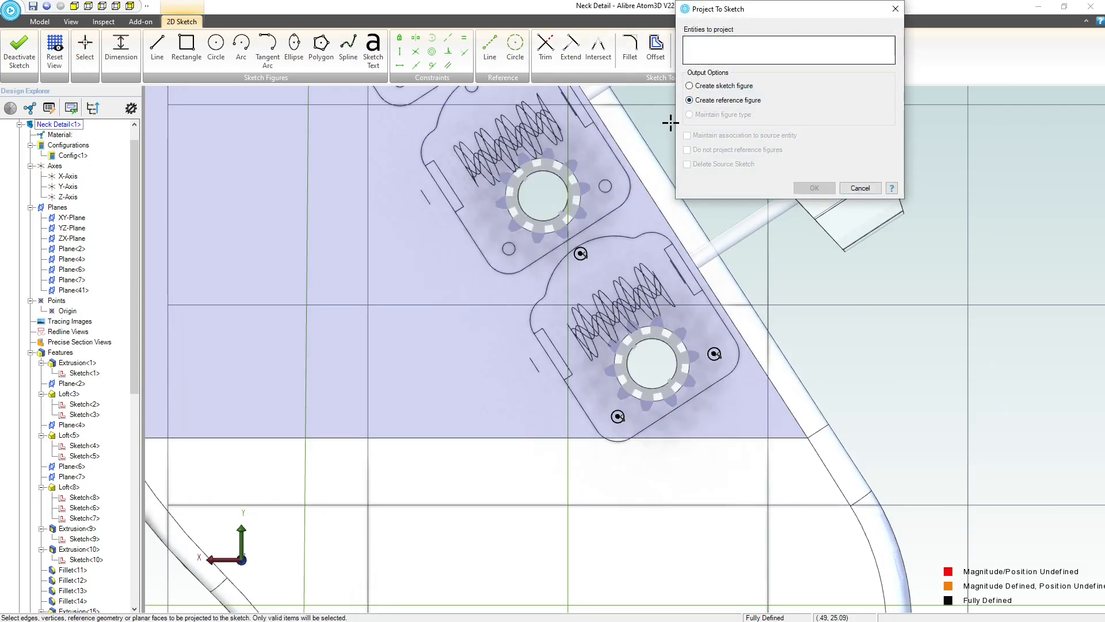
{"action": "left_click", "coordinate": [609, 182]}
{"action": "left_click", "coordinate": [688, 136]}
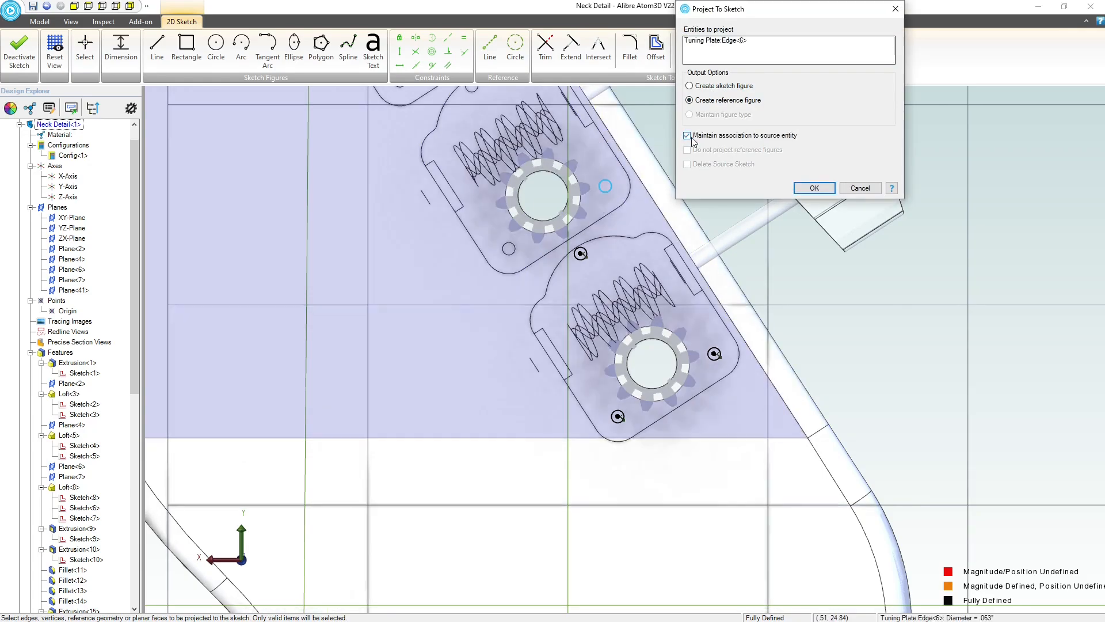
{"action": "left_click", "coordinate": [814, 189]}
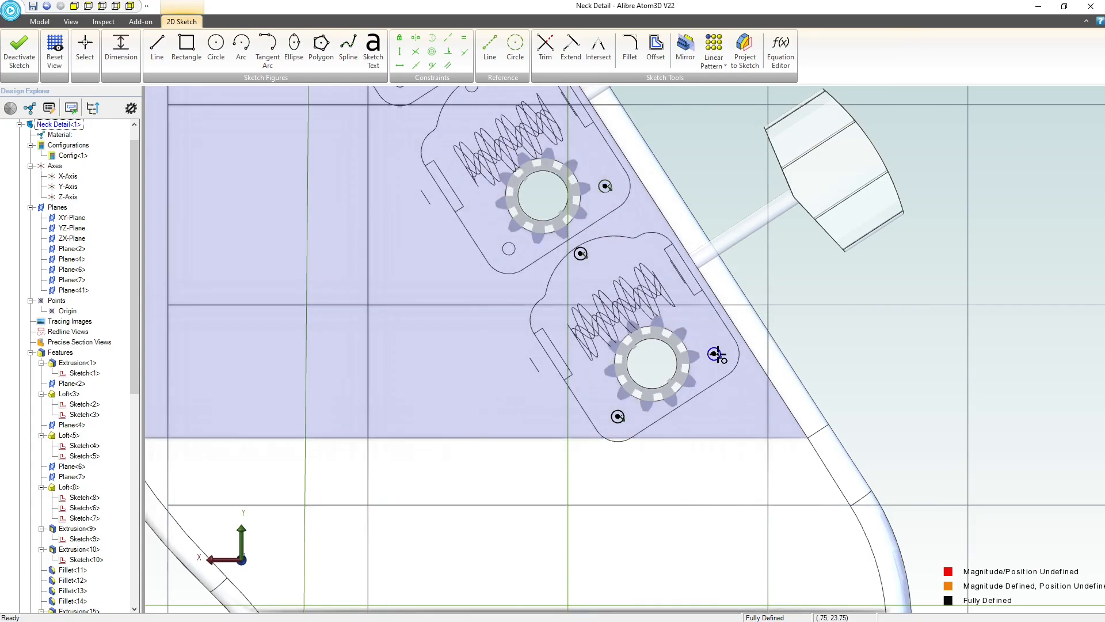
Check the distance between the matching corner holes of the two plates, discard the dimension and delete the projected reference circle
{"action": "left_click", "coordinate": [716, 354]}
{"action": "left_click", "coordinate": [721, 172]}
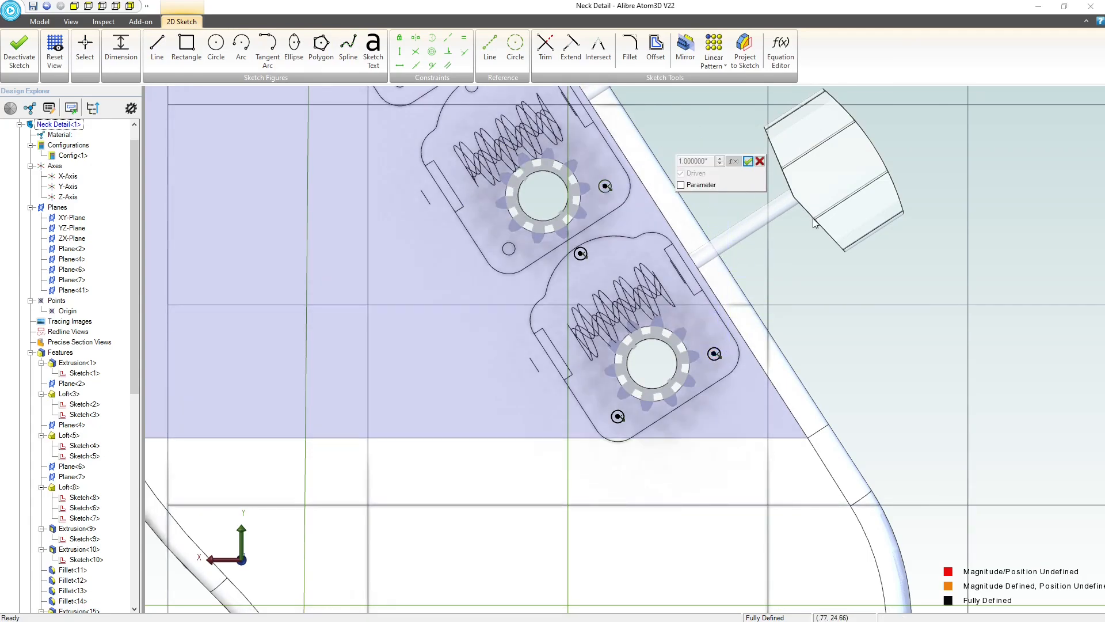
{"action": "left_click", "coordinate": [759, 162]}
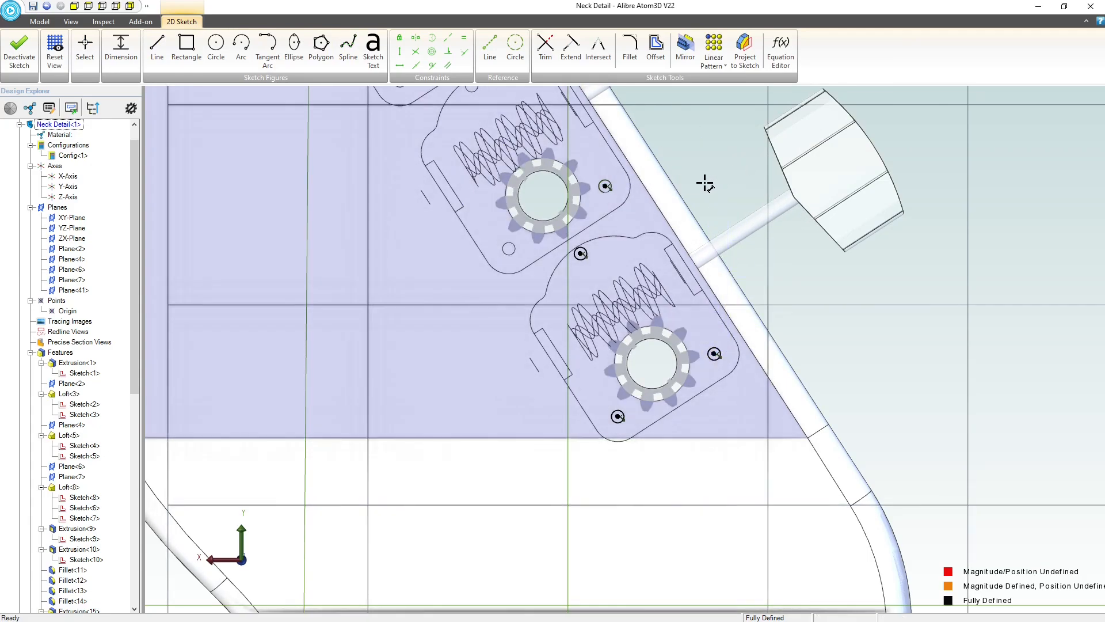
{"action": "key", "text": "Escape"}
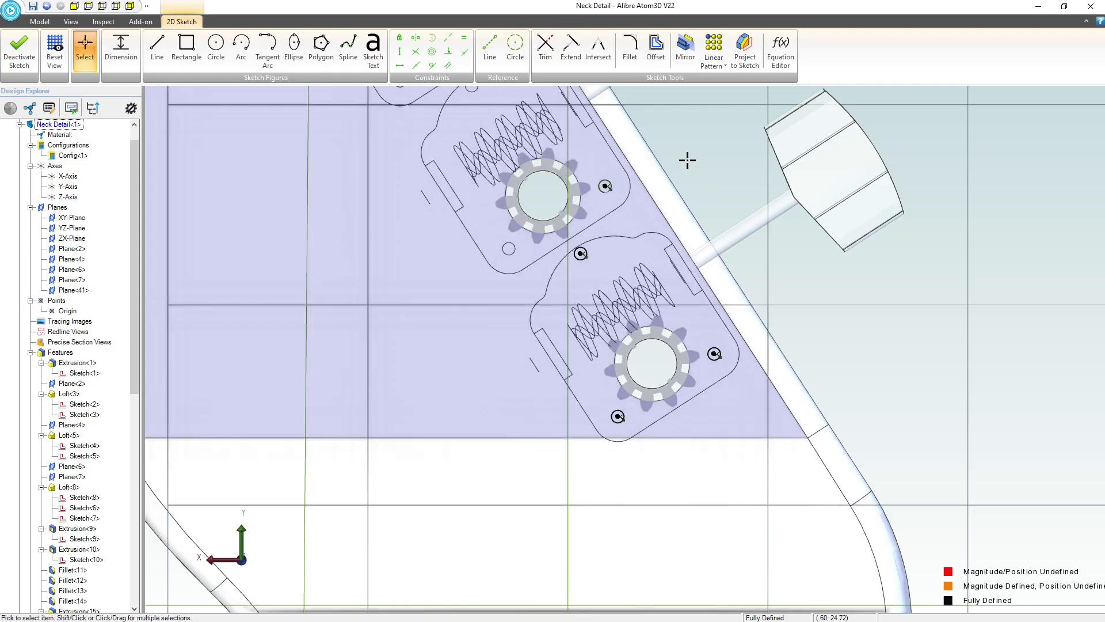
{"action": "left_click_drag", "start_coordinate": [601, 189], "coordinate": [600, 194]}
{"action": "key", "text": "Delete"}
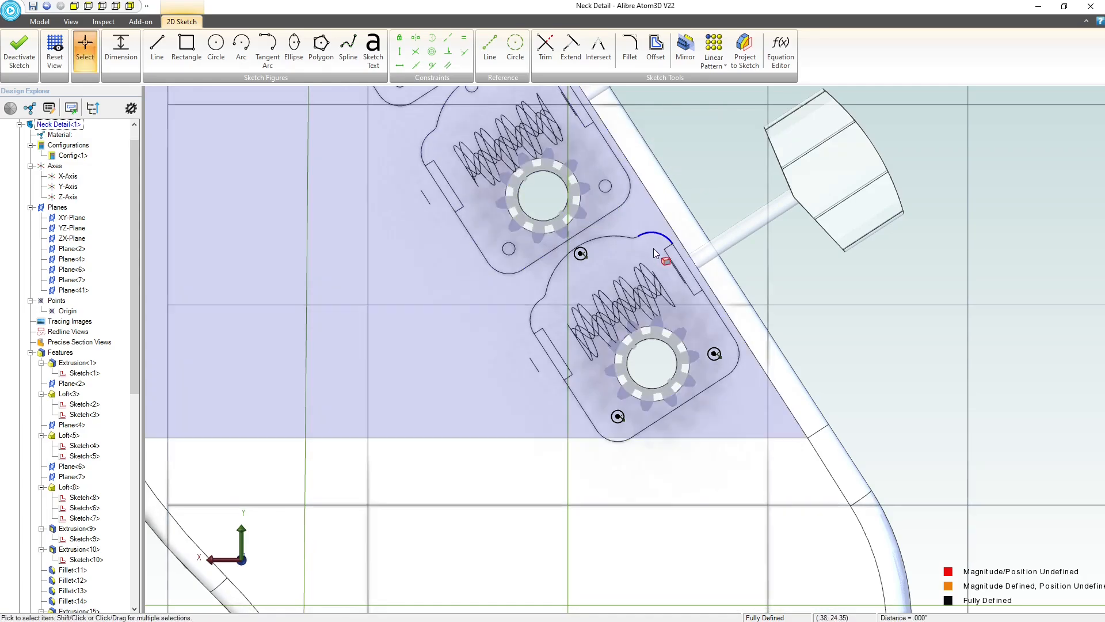
Linear-pattern the three projected circles along the headstock's straight knob-side edge with 6 instances, 1.000" spacing and the direction reversed
{"action": "left_click_drag", "start_coordinate": [684, 188], "coordinate": [535, 237]}
{"action": "left_click_drag", "start_coordinate": [583, 473], "coordinate": [582, 472]}
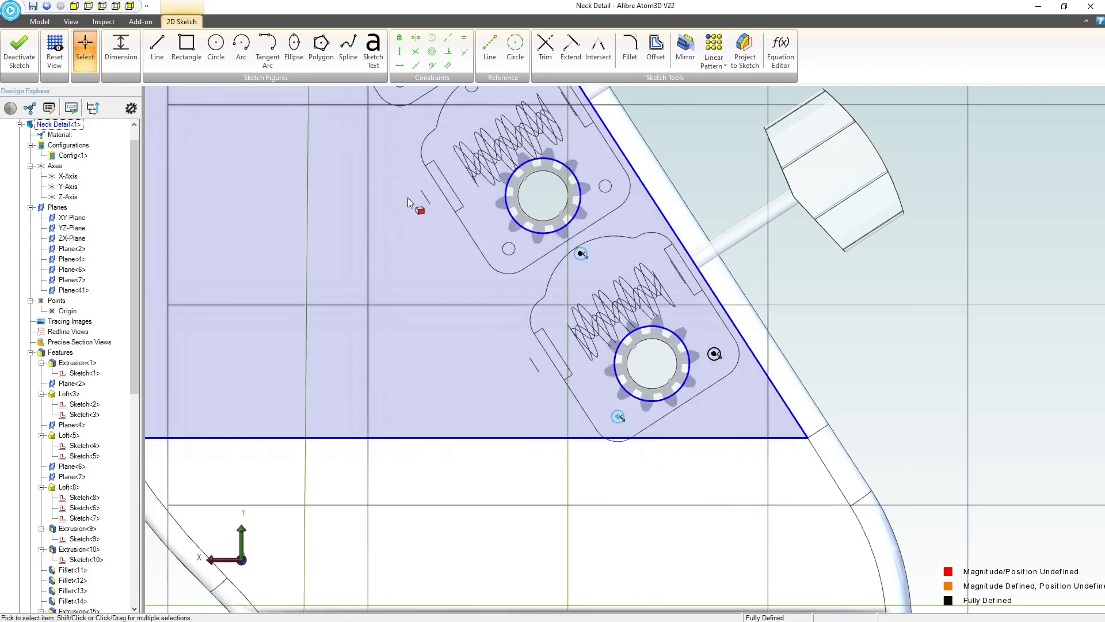
{"action": "left_click_drag", "start_coordinate": [738, 146], "coordinate": [559, 480]}
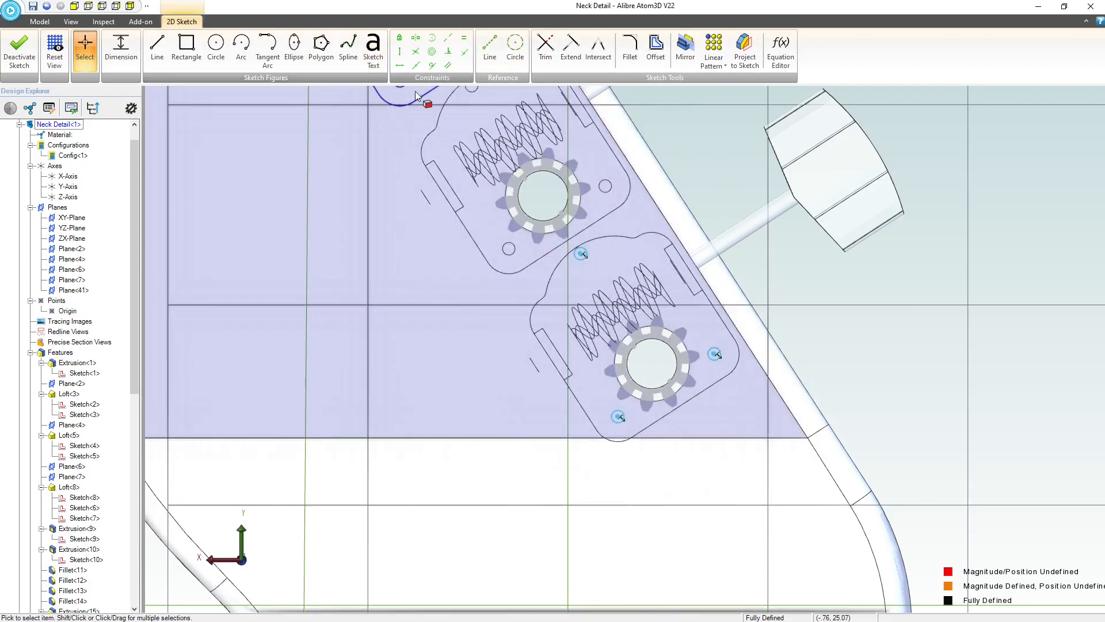
{"action": "left_click", "coordinate": [714, 61]}
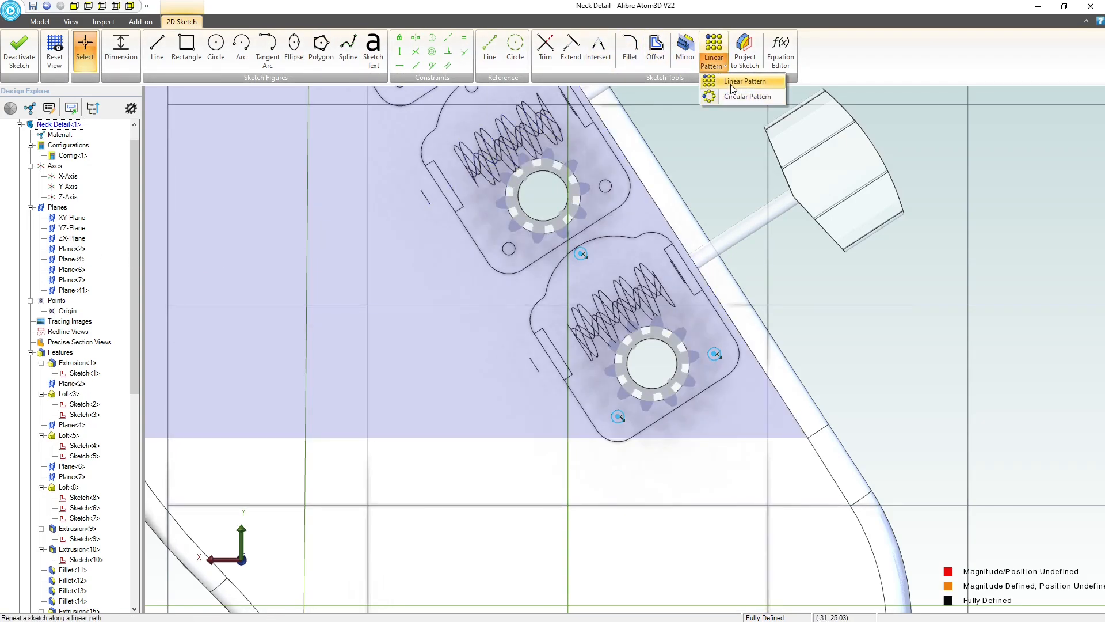
{"action": "left_click", "coordinate": [743, 80]}
{"action": "left_click", "coordinate": [694, 115]}
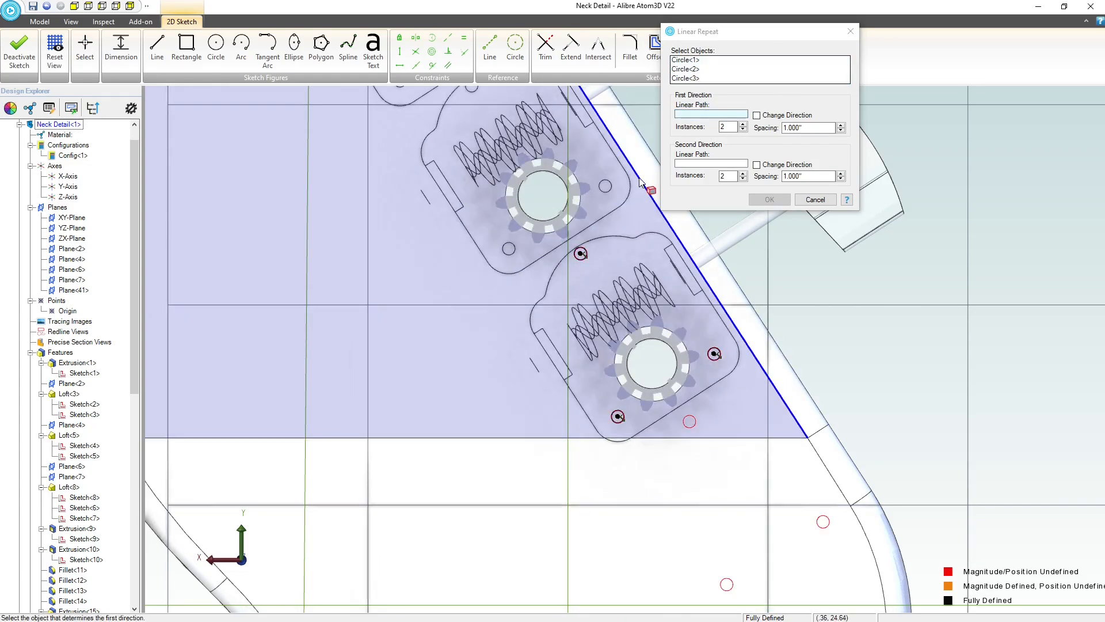
{"action": "left_click", "coordinate": [638, 185]}
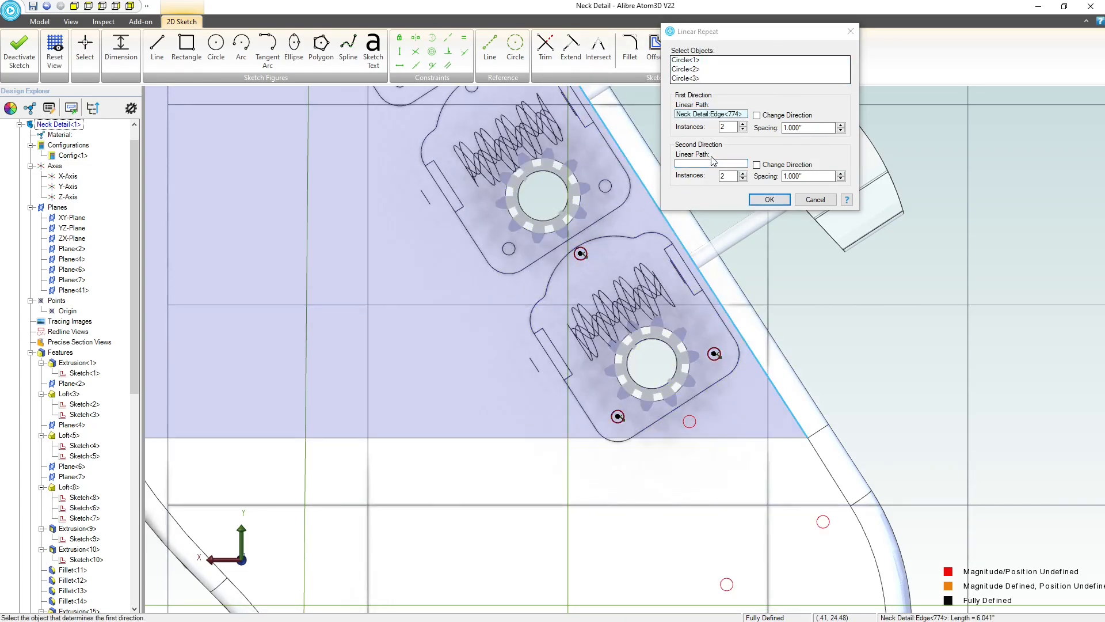
{"action": "left_click", "coordinate": [743, 126]}
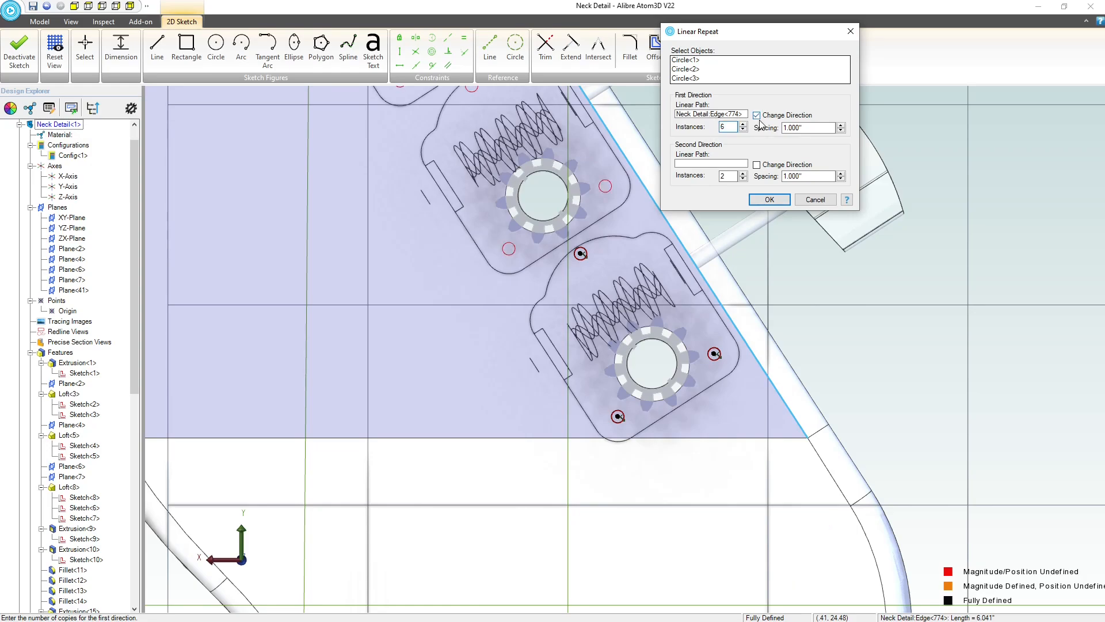
{"action": "scroll", "coordinate": [770, 395], "scroll_direction": "down", "scroll_amount": 10}
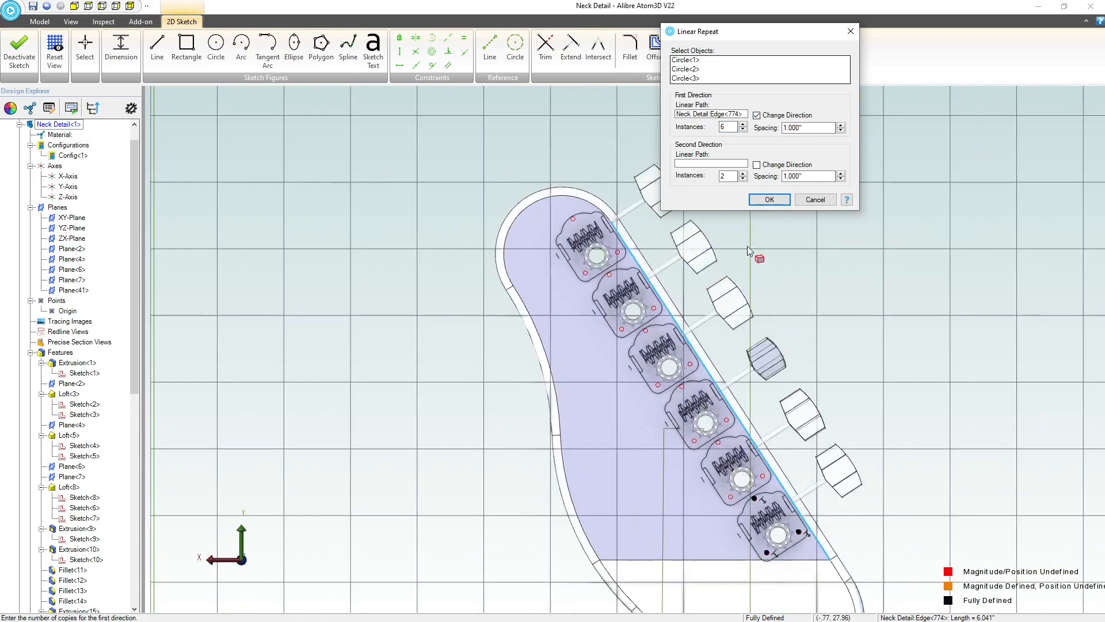
{"action": "left_click", "coordinate": [770, 199]}
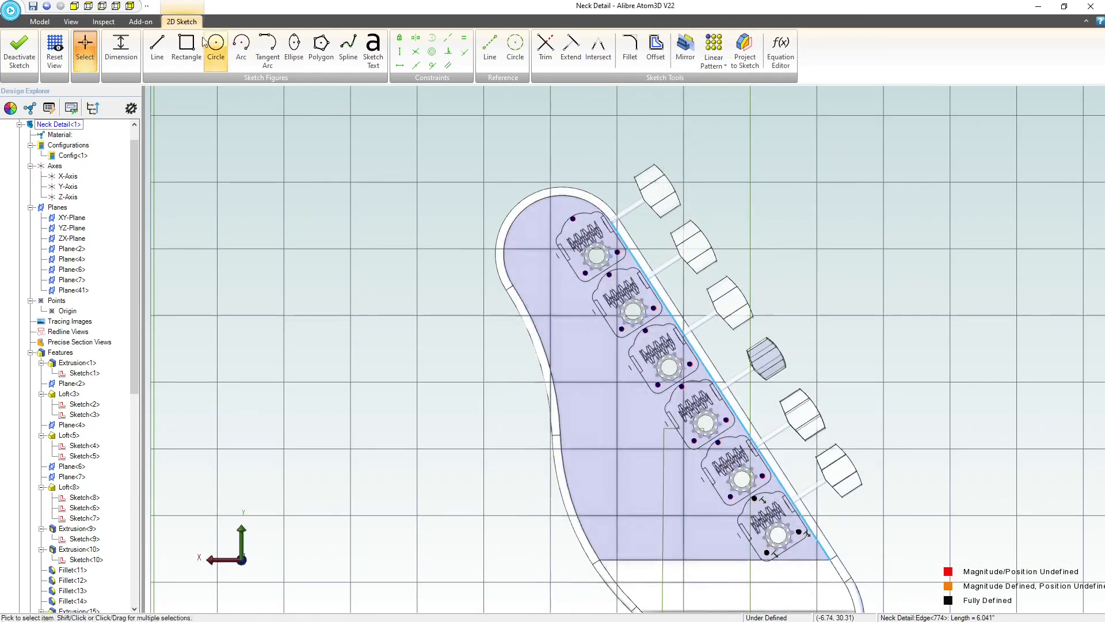
Examine how the patterned circles line up with the screw holes of the tuning plates along the headstock
{"action": "scroll", "coordinate": [694, 386], "scroll_direction": "up", "scroll_amount": 4}
{"action": "scroll", "coordinate": [723, 530], "scroll_direction": "down", "scroll_amount": 5}
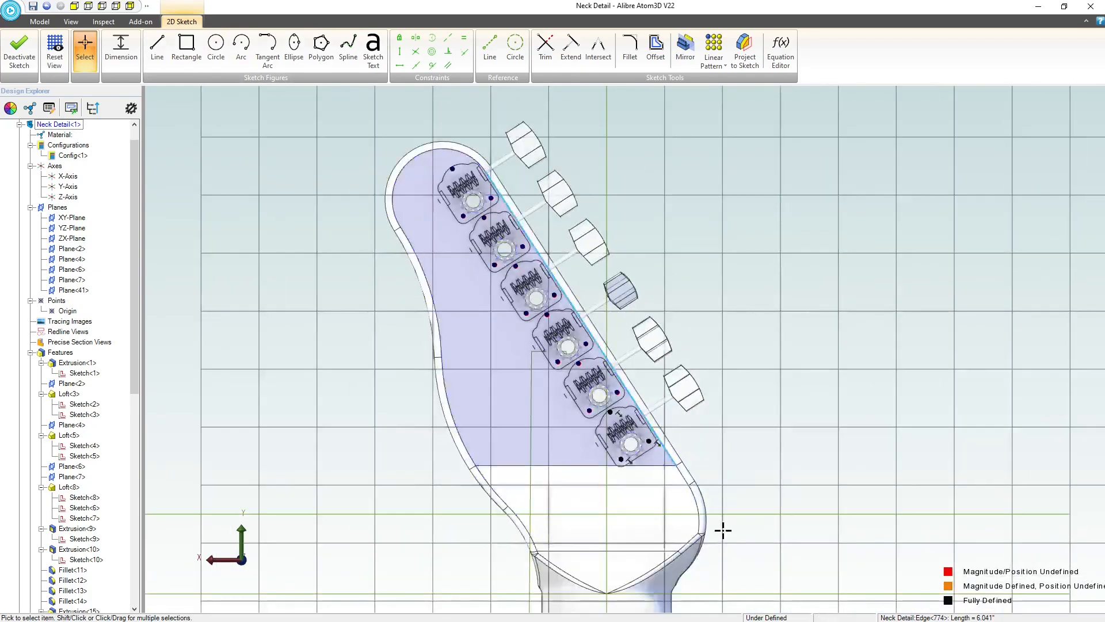
{"action": "scroll", "coordinate": [620, 426], "scroll_direction": "up", "scroll_amount": 6}
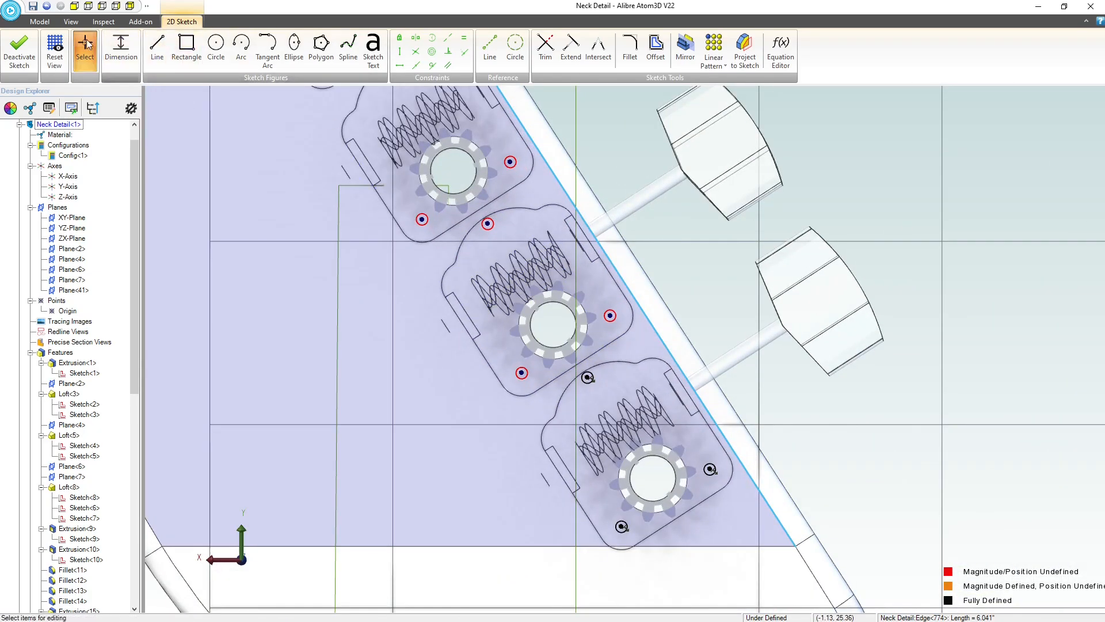
{"action": "scroll", "coordinate": [703, 419], "scroll_direction": "down", "scroll_amount": 6}
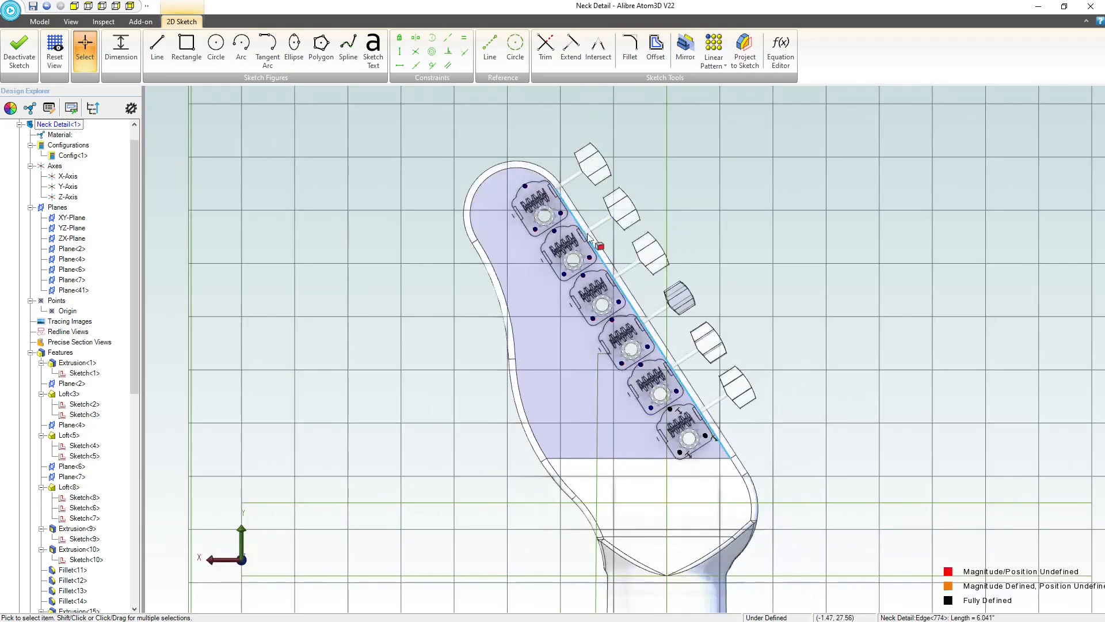
{"action": "scroll", "coordinate": [589, 238], "scroll_direction": "up", "scroll_amount": 7}
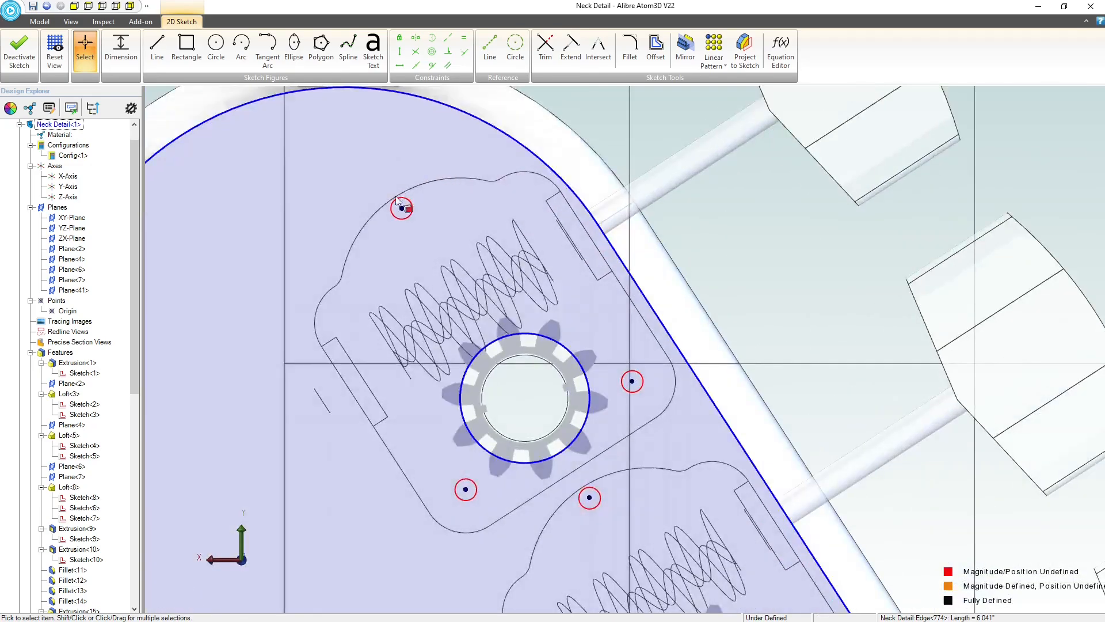
Remove the linear-patterned circles along the headstock from the sketch, keeping the three projected circles of the first plate
{"action": "scroll", "coordinate": [396, 200], "scroll_direction": "down", "scroll_amount": 7}
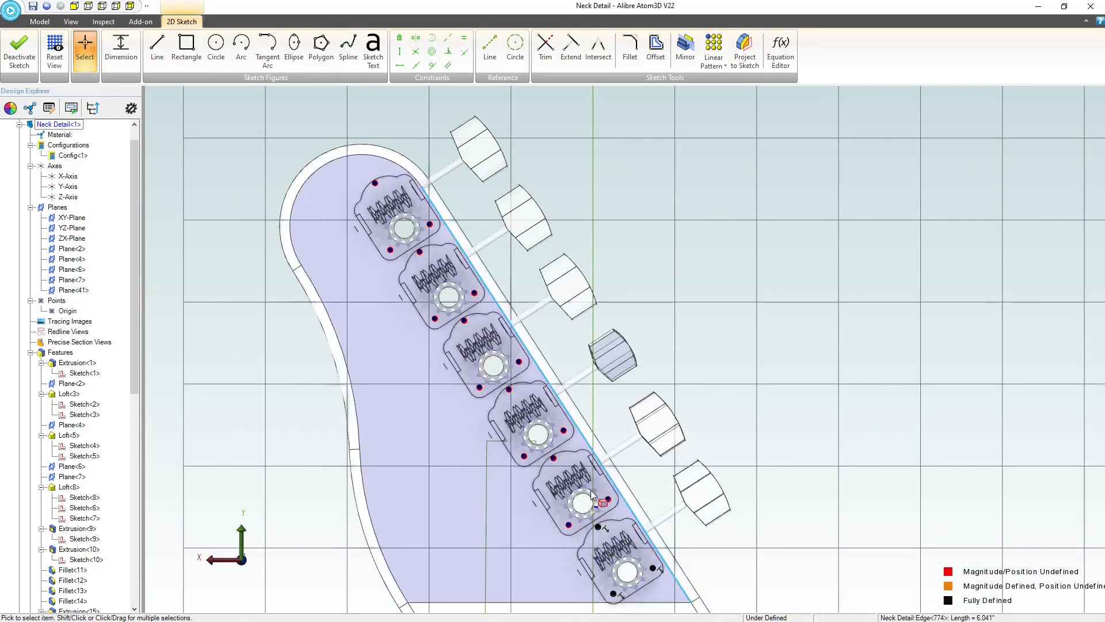
{"action": "scroll", "coordinate": [604, 520], "scroll_direction": "up", "scroll_amount": 3}
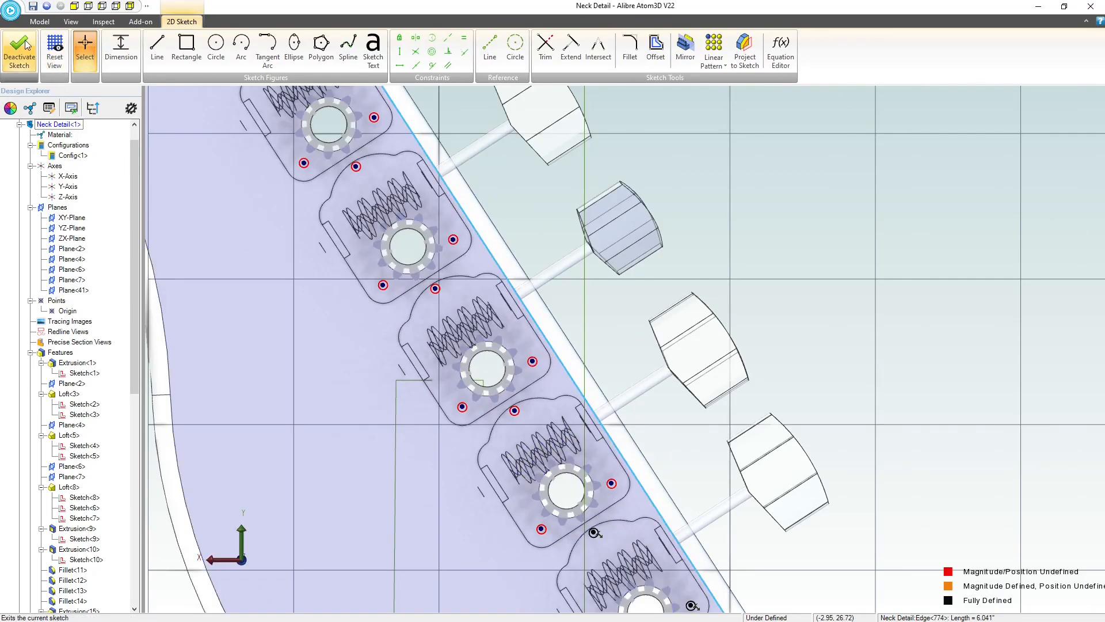
{"action": "right_click", "coordinate": [740, 279]}
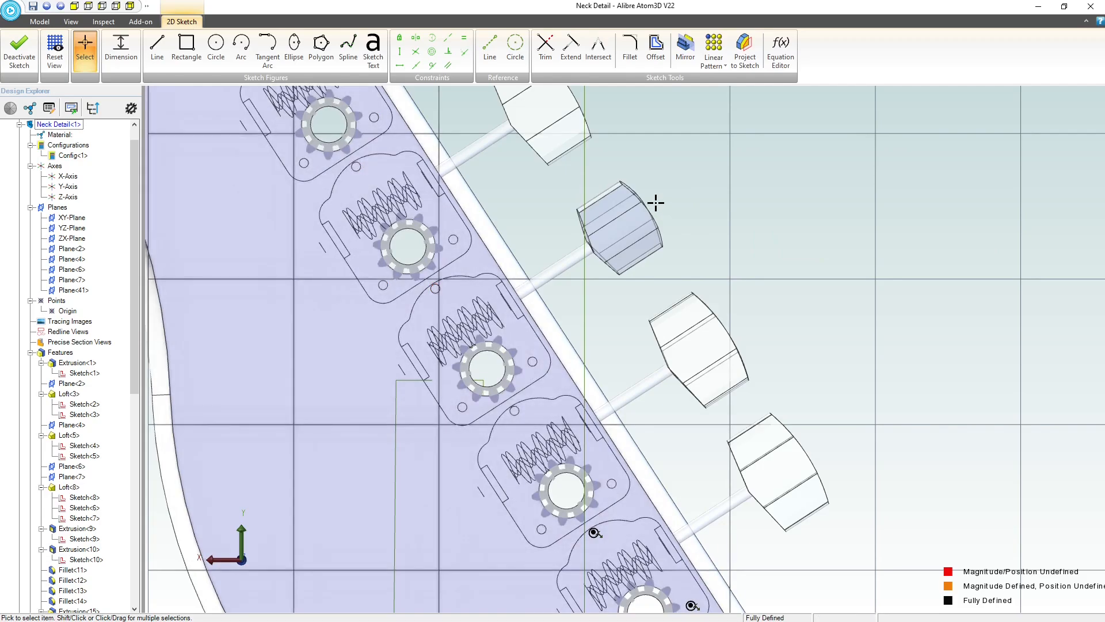
Select the three screw holes of the second tuning plate for projection as sketch figures that maintain association to their source
{"action": "scroll", "coordinate": [654, 205], "scroll_direction": "down", "scroll_amount": 3}
{"action": "scroll", "coordinate": [646, 380], "scroll_direction": "up", "scroll_amount": 2}
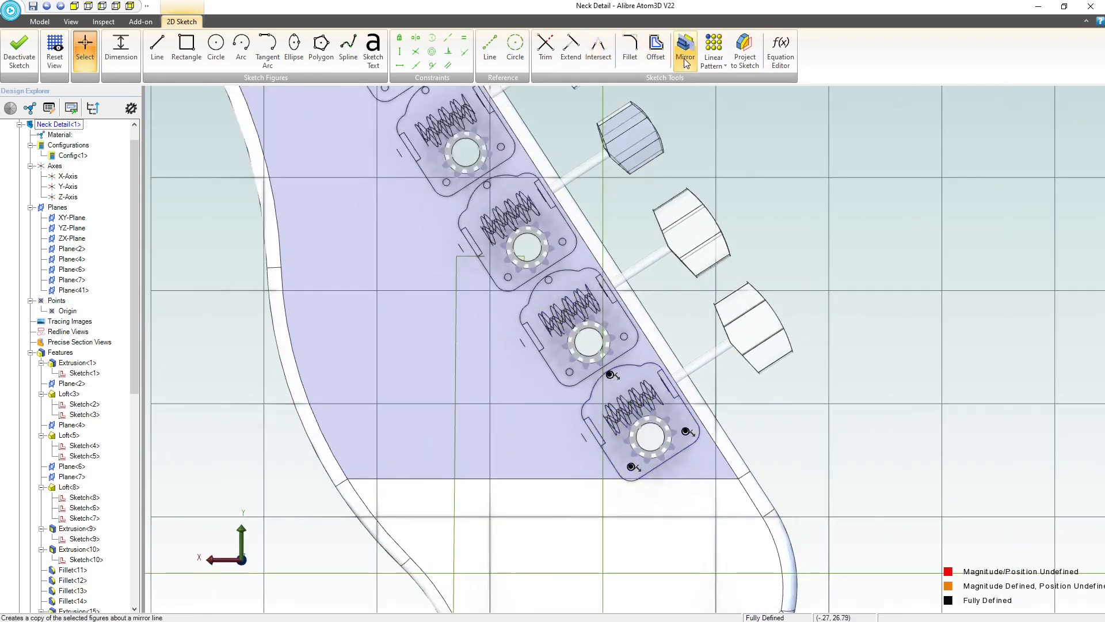
{"action": "left_click", "coordinate": [747, 63]}
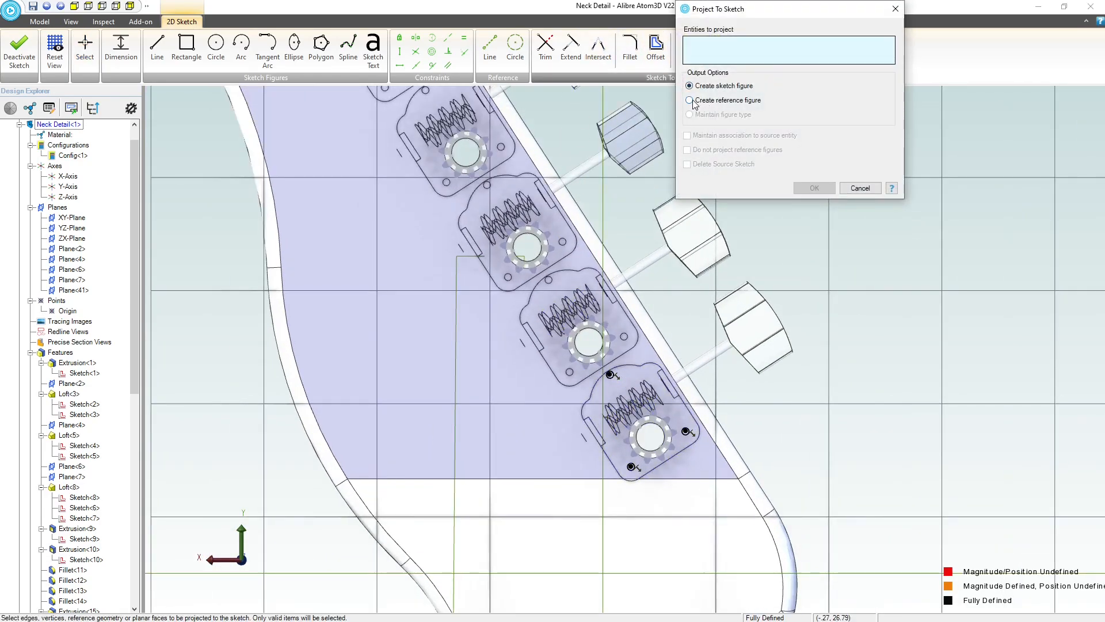
{"action": "left_click", "coordinate": [671, 357]}
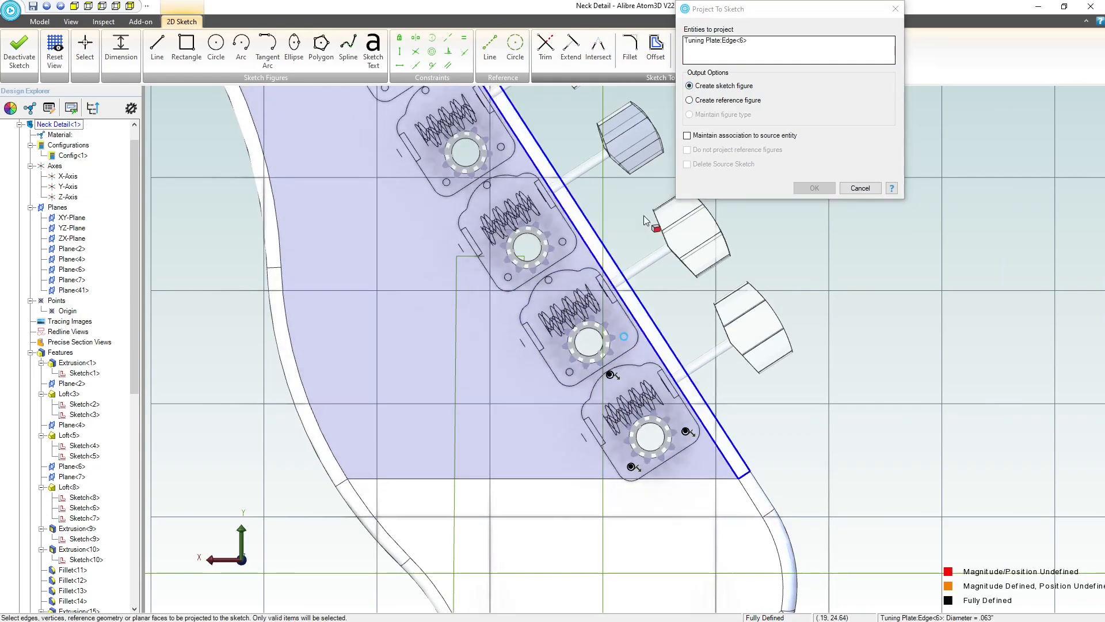
{"action": "left_click", "coordinate": [687, 136]}
{"action": "scroll", "coordinate": [563, 363], "scroll_direction": "up", "scroll_amount": 2}
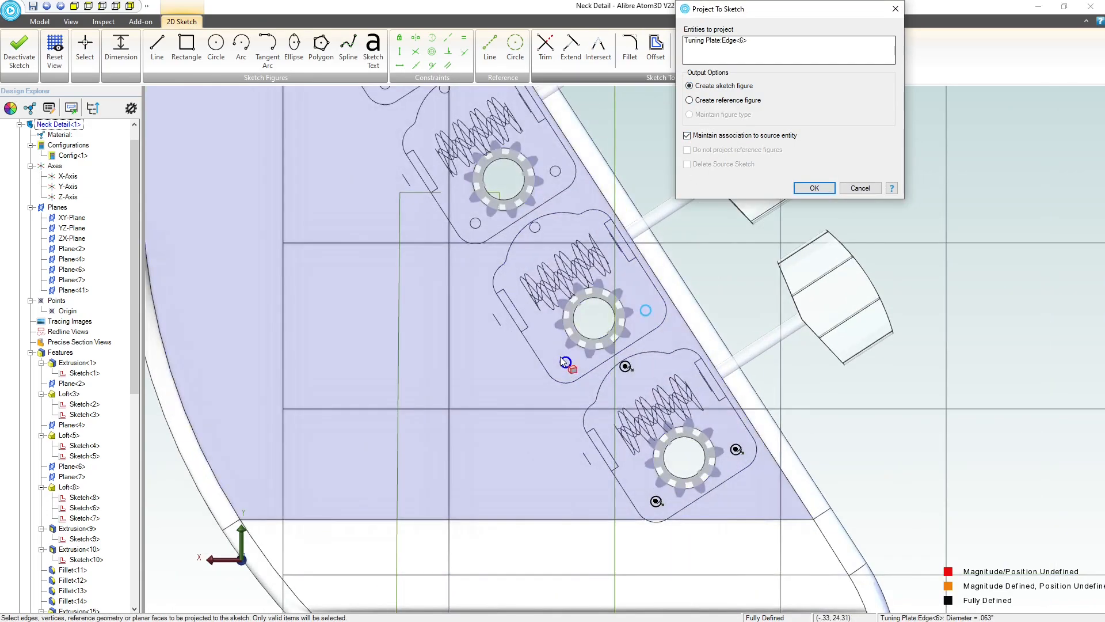
{"action": "left_click", "coordinate": [561, 358]}
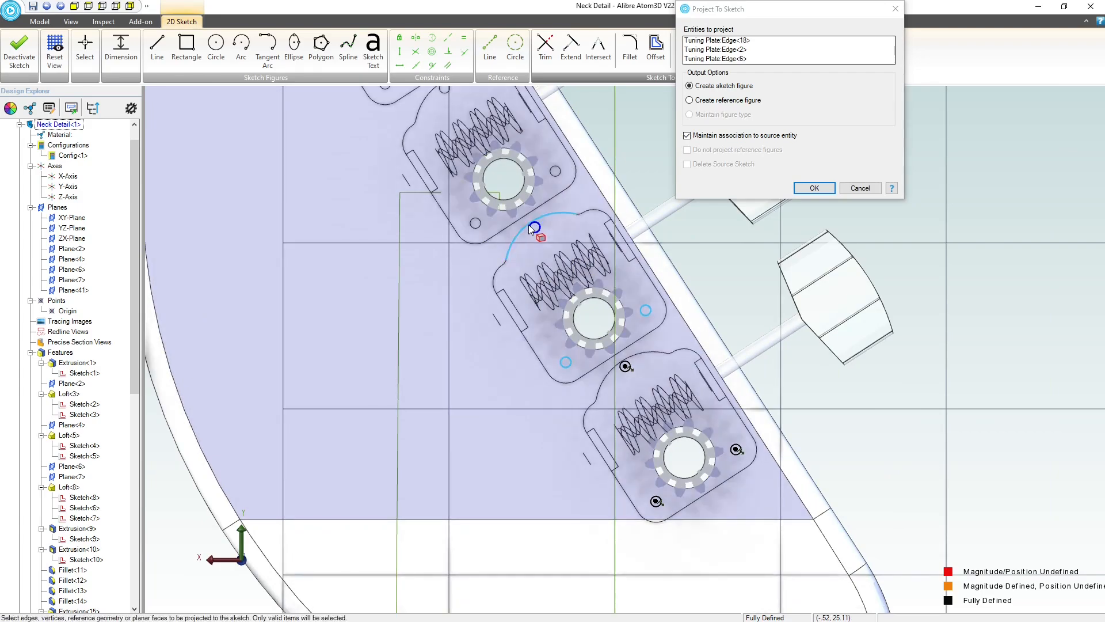
{"action": "left_click", "coordinate": [530, 226]}
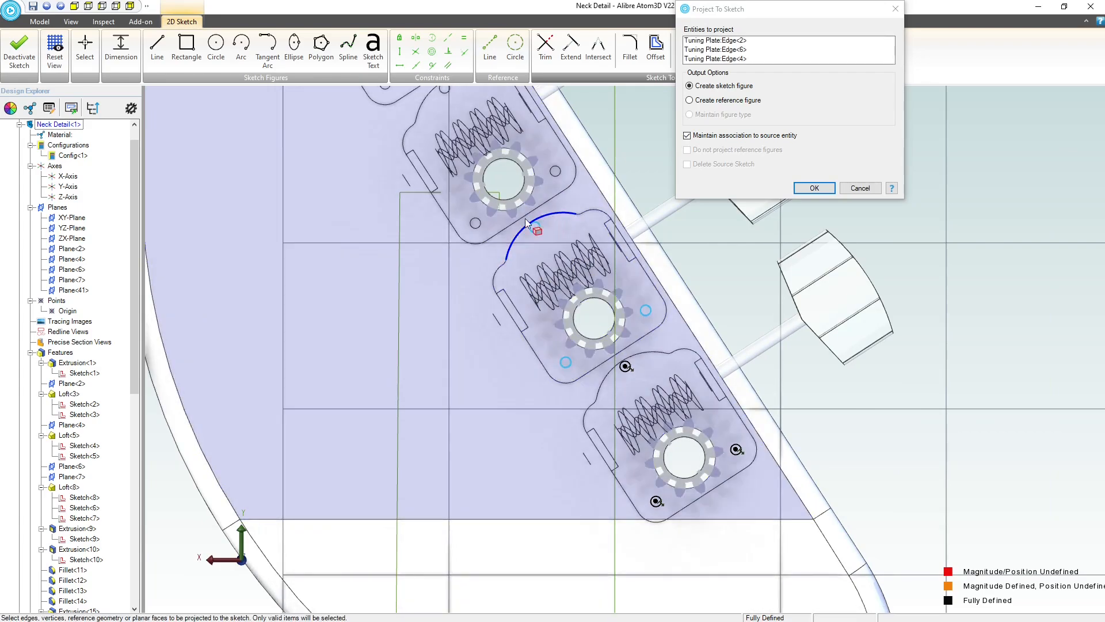
Project the screw holes of the remaining tuning plates as well and finish the sketch
{"action": "left_click", "coordinate": [475, 220]}
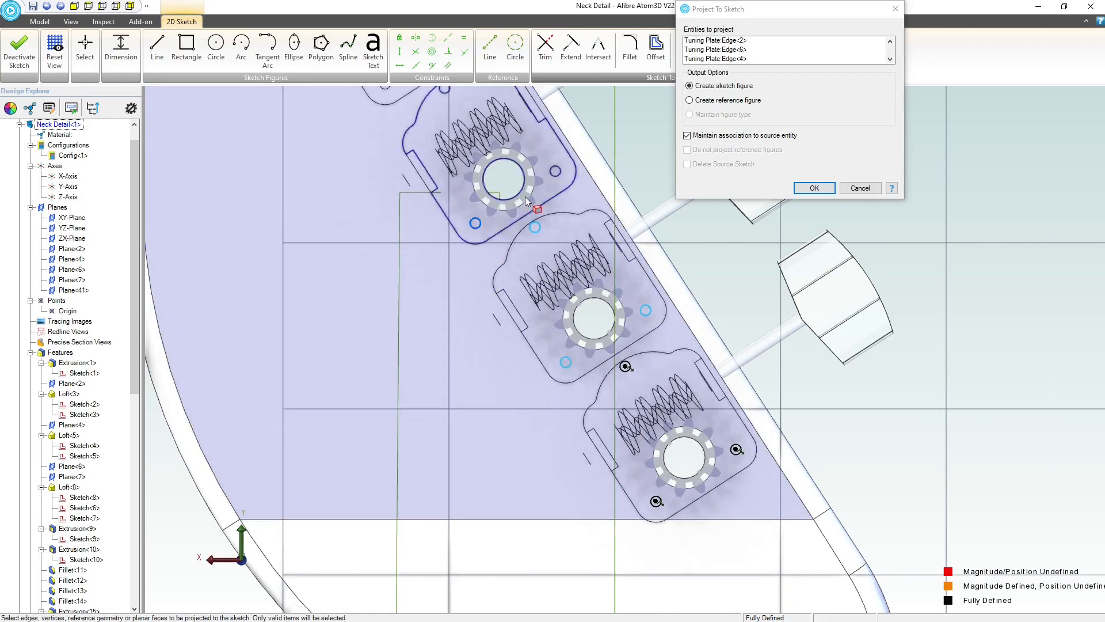
{"action": "left_click", "coordinate": [555, 167]}
{"action": "middle_click_drag", "start_coordinate": [451, 98], "coordinate": [556, 332]}
{"action": "left_click", "coordinate": [550, 318]}
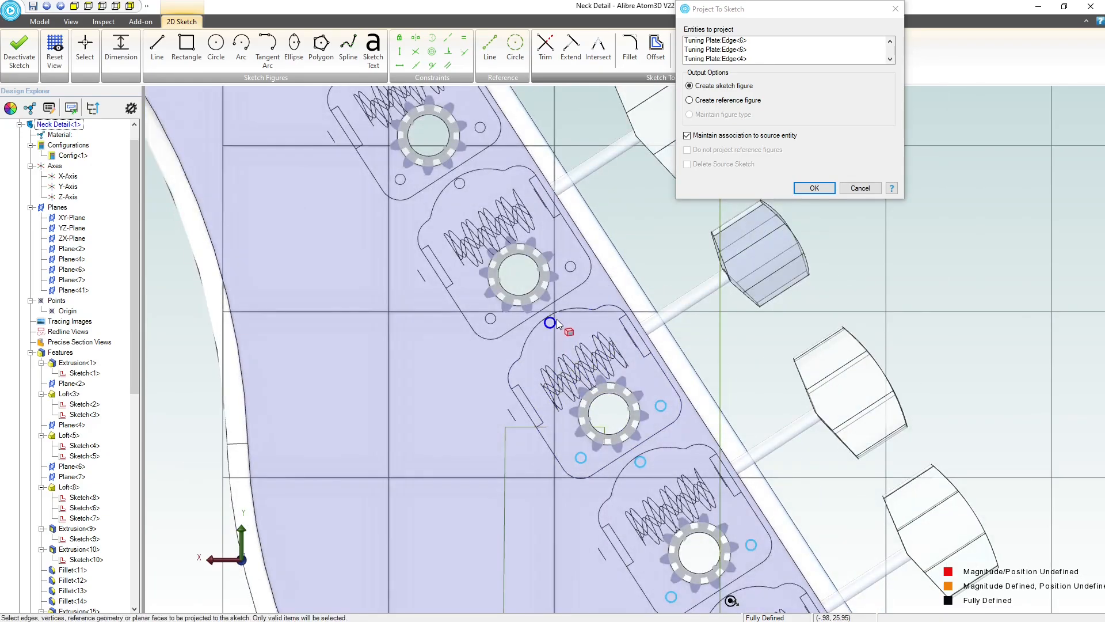
{"action": "left_click", "coordinate": [573, 267]}
{"action": "left_click", "coordinate": [491, 316]}
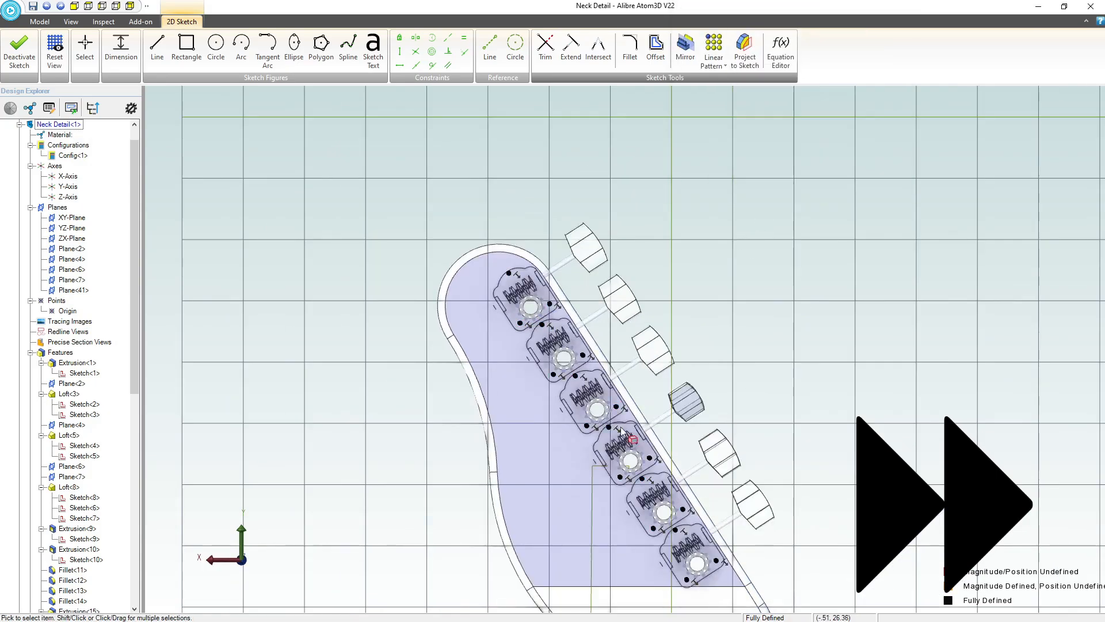
{"action": "scroll", "coordinate": [523, 388], "scroll_direction": "up", "scroll_amount": 3}
{"action": "scroll", "coordinate": [427, 234], "scroll_direction": "down", "scroll_amount": 1}
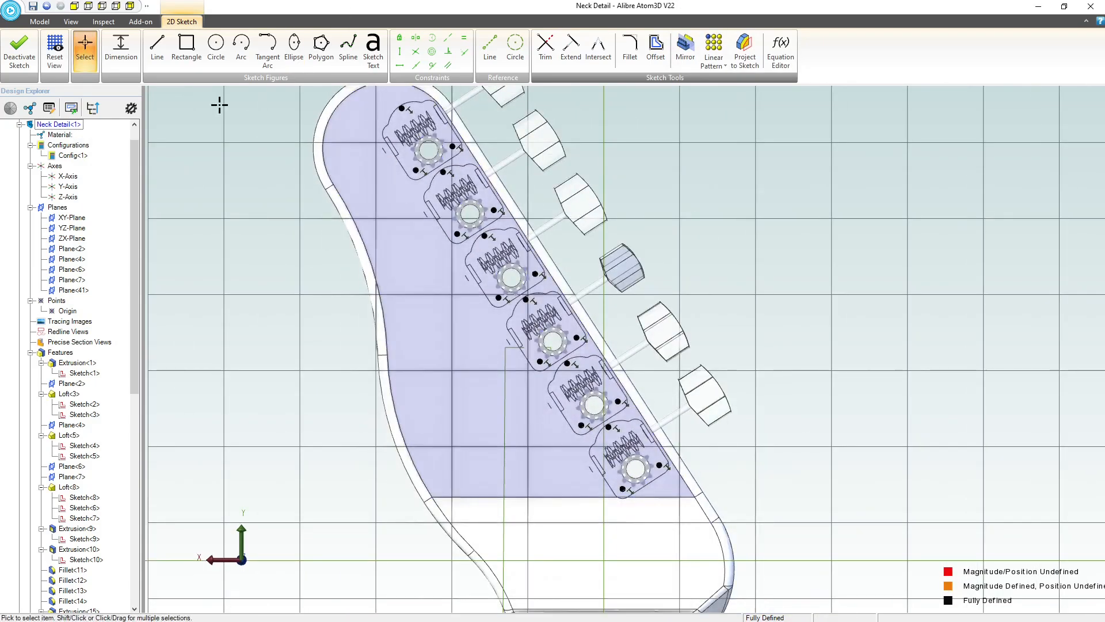
{"action": "left_click", "coordinate": [14, 59]}
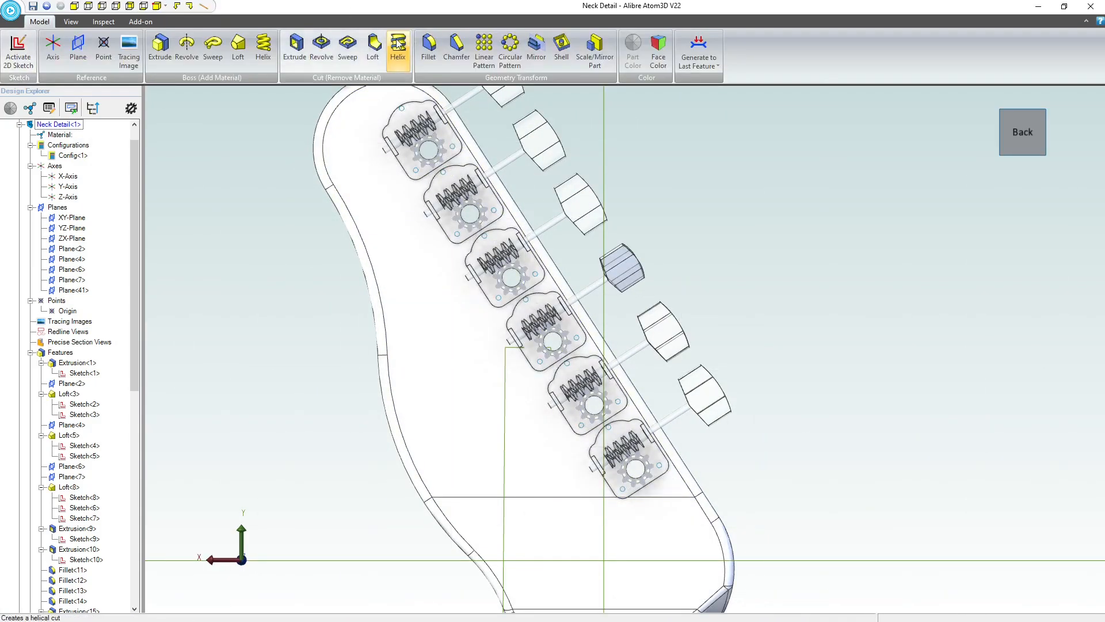
Extrude-cut the screw hole sketch to a depth of .250" into the headstock, with the direction reversed
{"action": "left_click", "coordinate": [294, 48]}
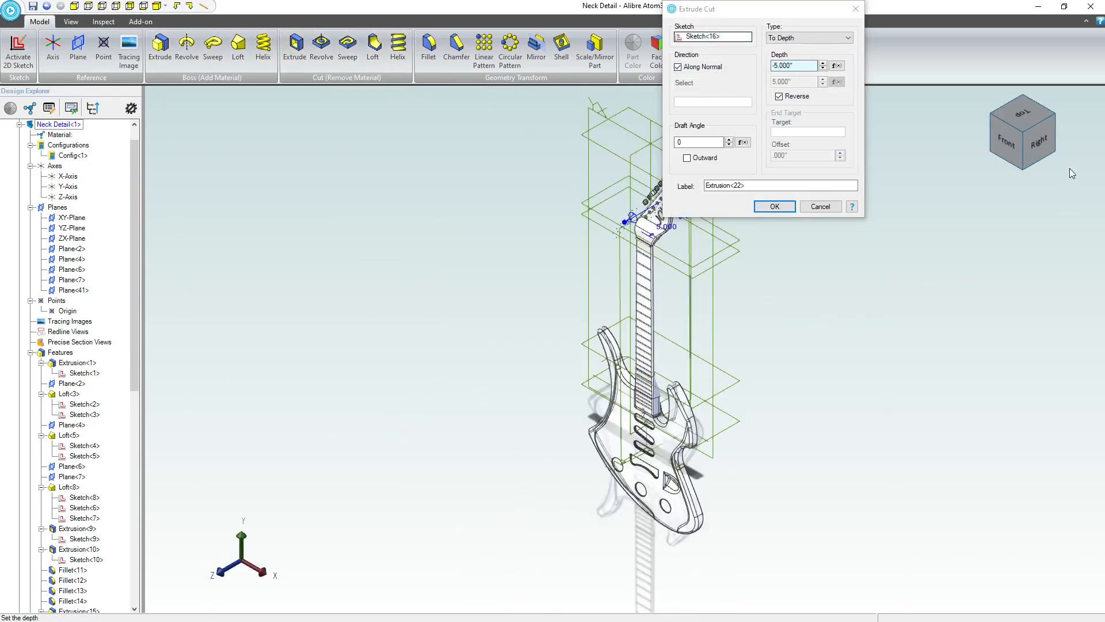
{"action": "left_click", "coordinate": [1039, 147]}
{"action": "scroll", "coordinate": [626, 191], "scroll_direction": "up", "scroll_amount": 5}
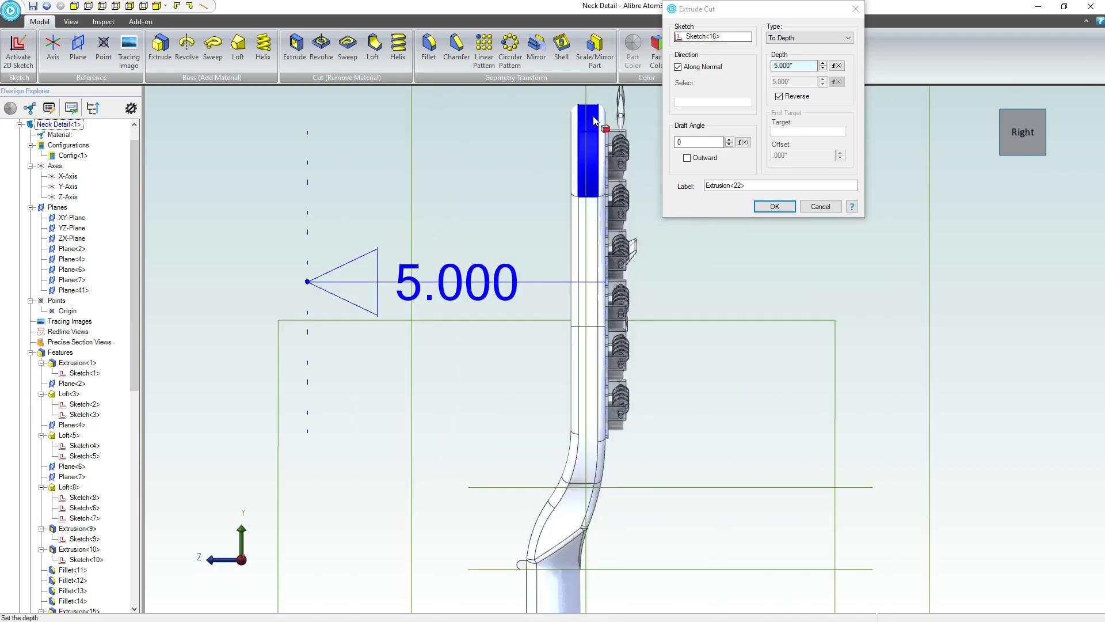
{"action": "left_click", "coordinate": [811, 66]}
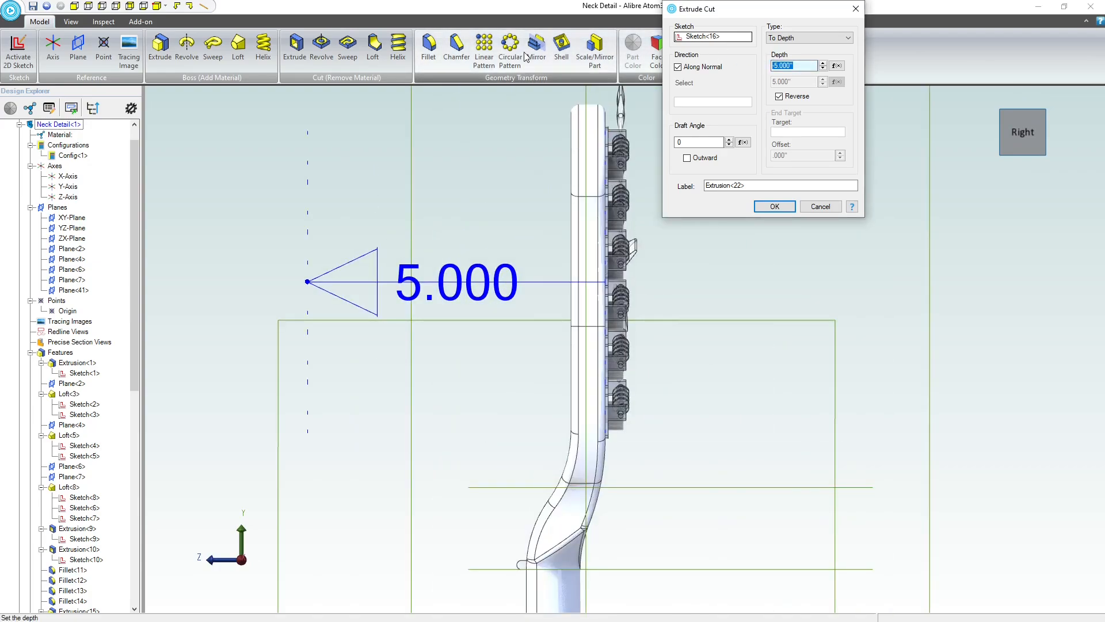
{"action": "key", "text": "Return"}
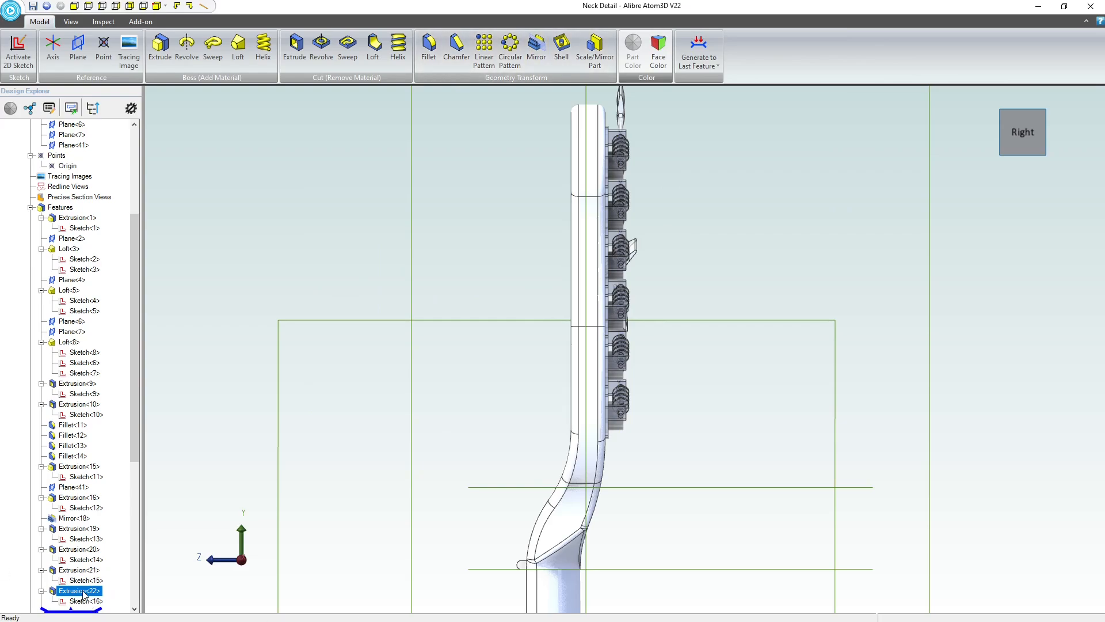
Reopen the screw hole cut and check its depth and direction from the side of the headstock
{"action": "left_click", "coordinate": [107, 543]}
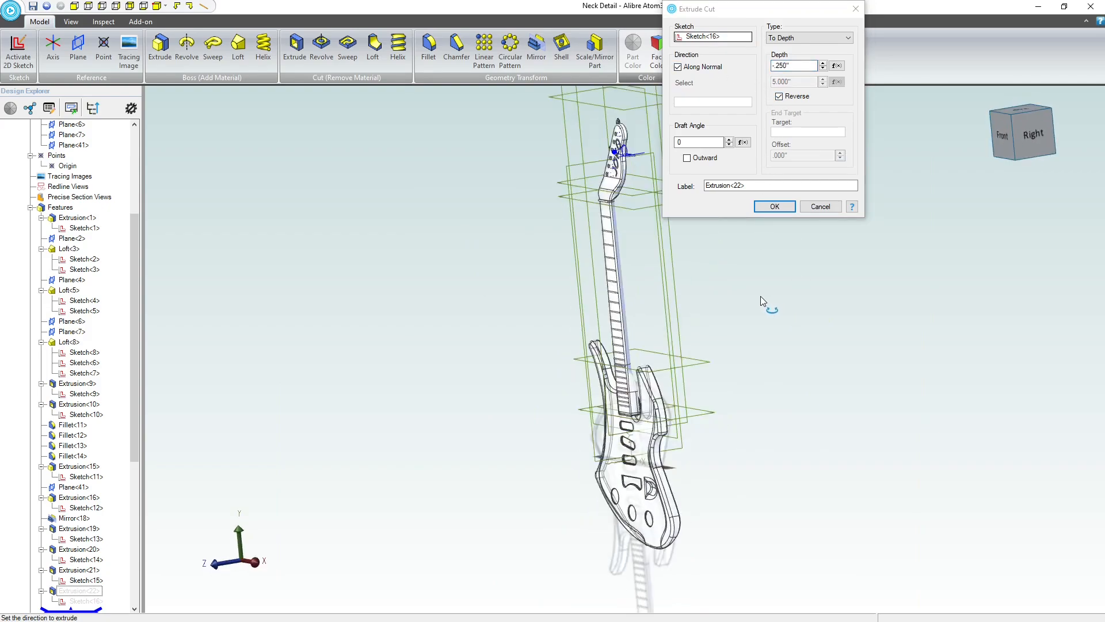
{"action": "scroll", "coordinate": [576, 119], "scroll_direction": "up", "scroll_amount": 5}
{"action": "scroll", "coordinate": [609, 175], "scroll_direction": "up", "scroll_amount": 4}
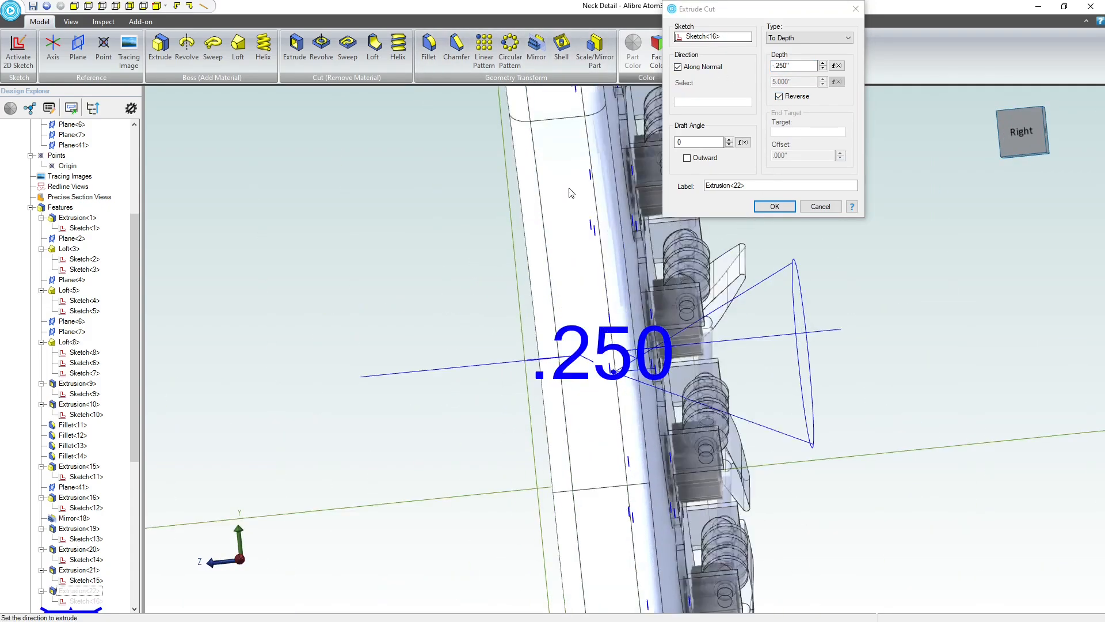
{"action": "middle_click_drag", "start_coordinate": [570, 190], "coordinate": [571, 196]}
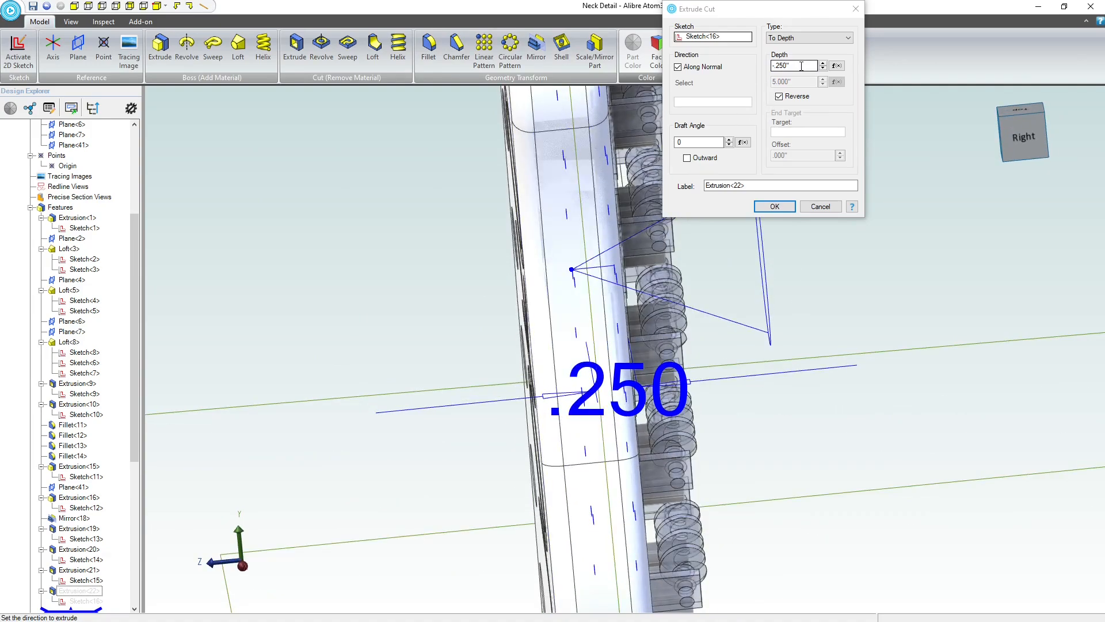
{"action": "left_click", "coordinate": [775, 206]}
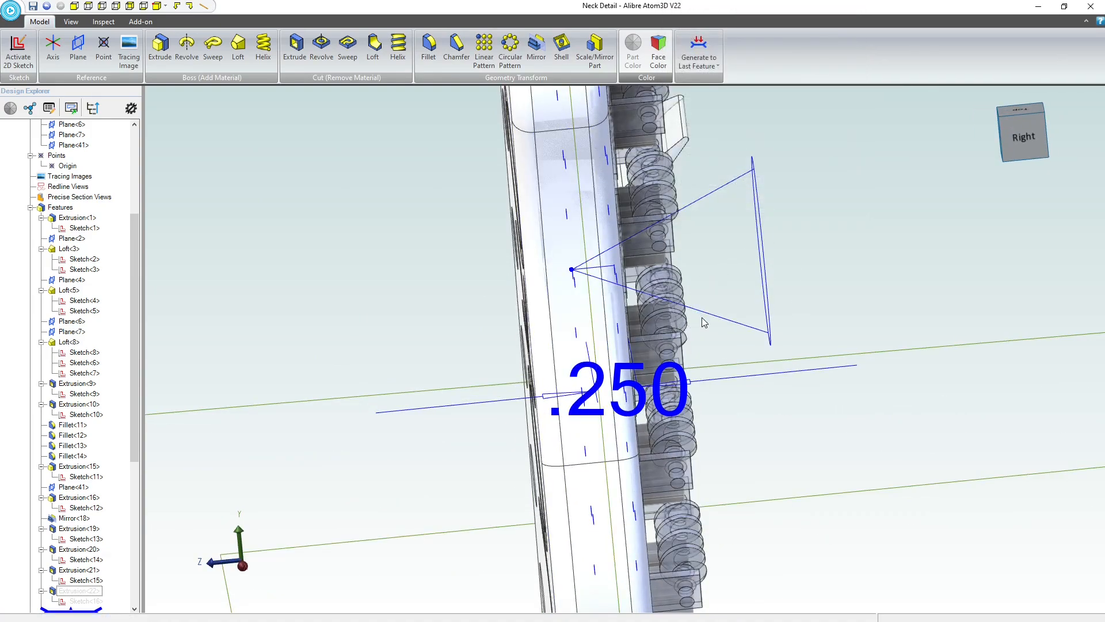
Examine how the cut screw holes line up with the tuning plates, and check the headstock from the back and the front
{"action": "middle_click_drag", "start_coordinate": [705, 322], "coordinate": [598, 251]}
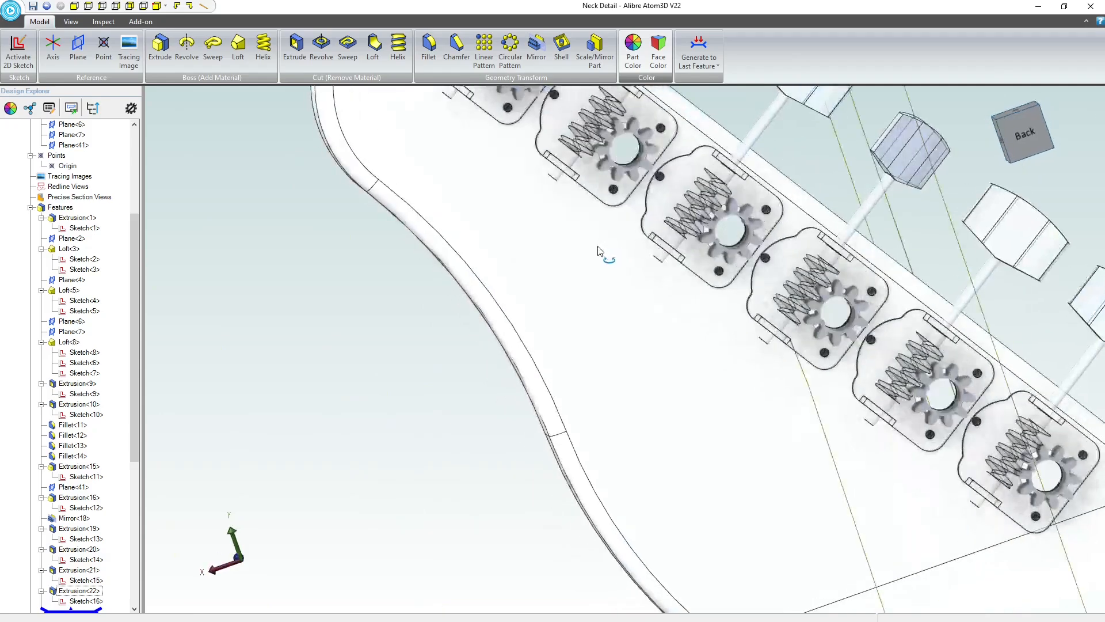
{"action": "scroll", "coordinate": [598, 251], "scroll_direction": "down", "scroll_amount": 4}
{"action": "scroll", "coordinate": [644, 133], "scroll_direction": "up", "scroll_amount": 3}
{"action": "scroll", "coordinate": [673, 154], "scroll_direction": "up", "scroll_amount": 5}
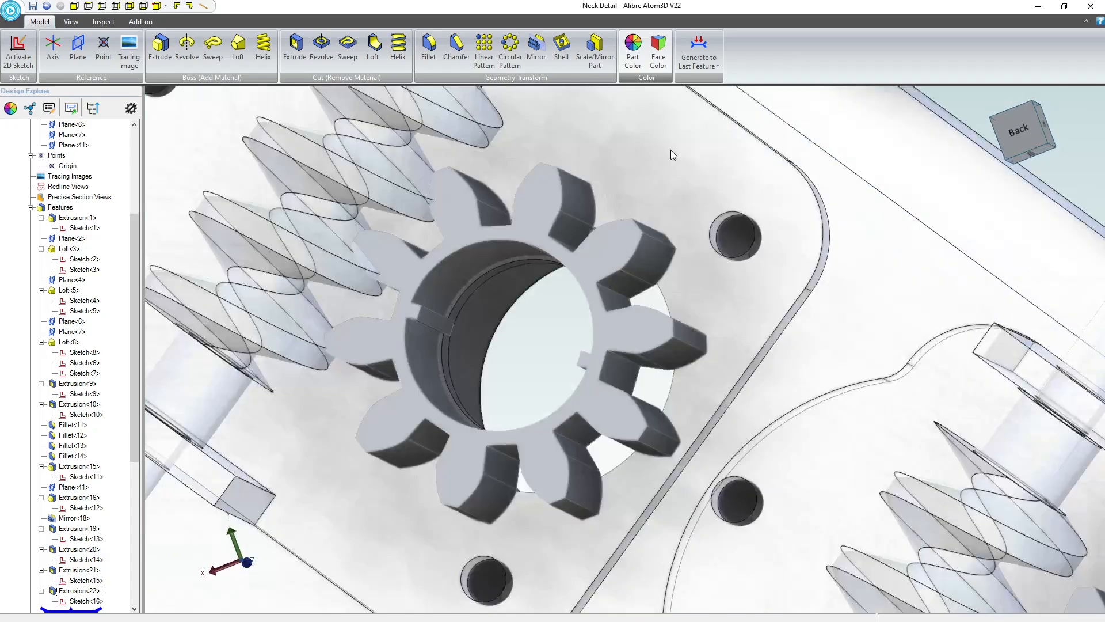
{"action": "scroll", "coordinate": [671, 150], "scroll_direction": "up", "scroll_amount": 3}
{"action": "middle_click_drag", "start_coordinate": [779, 285], "coordinate": [813, 285]}
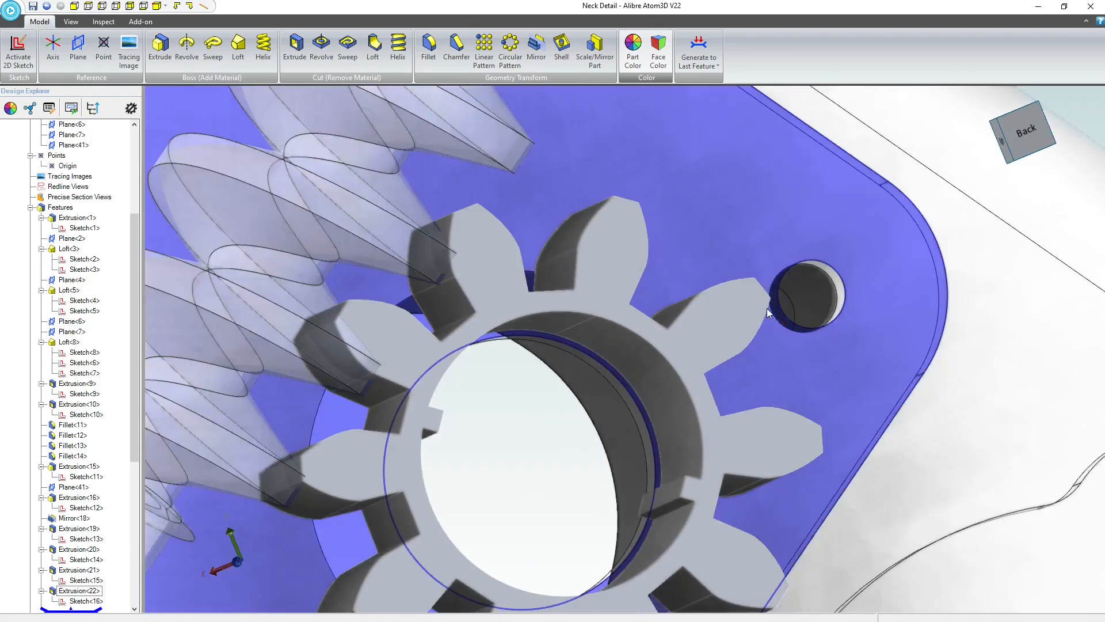
{"action": "scroll", "coordinate": [515, 349], "scroll_direction": "down", "scroll_amount": 5}
{"action": "scroll", "coordinate": [516, 349], "scroll_direction": "down", "scroll_amount": 4}
{"action": "scroll", "coordinate": [679, 405], "scroll_direction": "up", "scroll_amount": 3}
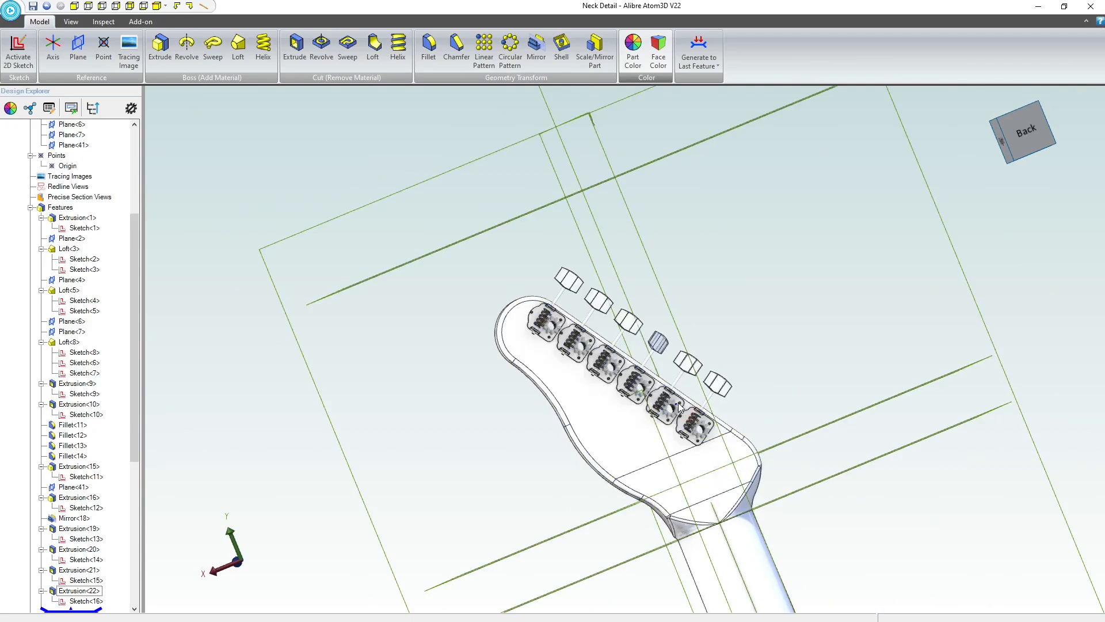
{"action": "middle_click_drag", "start_coordinate": [679, 405], "coordinate": [580, 403]}
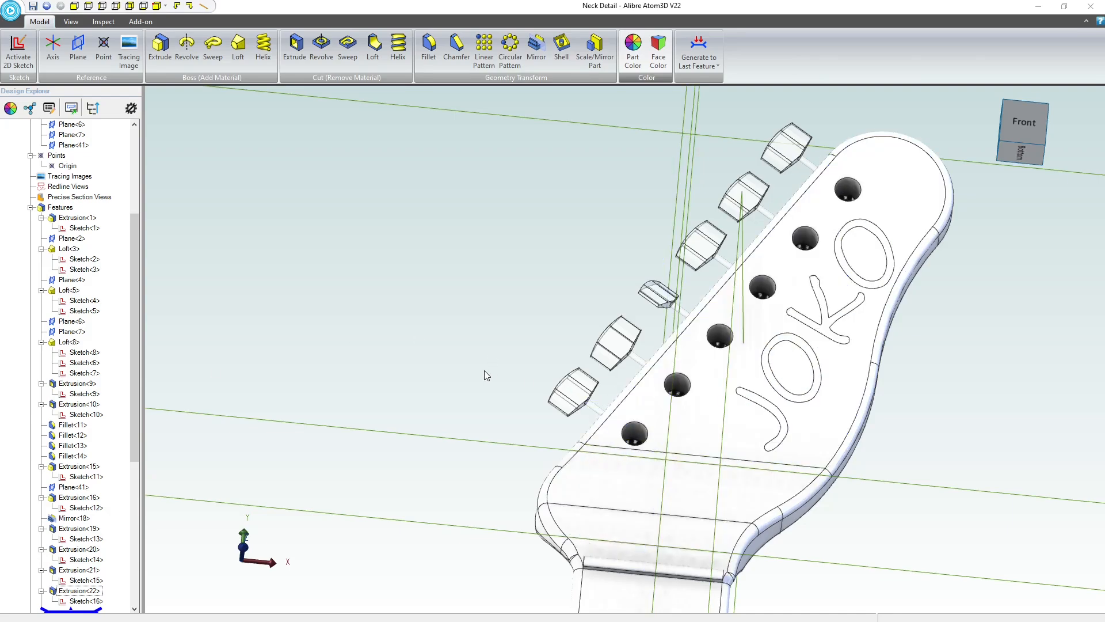
{"action": "scroll", "coordinate": [485, 370], "scroll_direction": "down", "scroll_amount": 10}
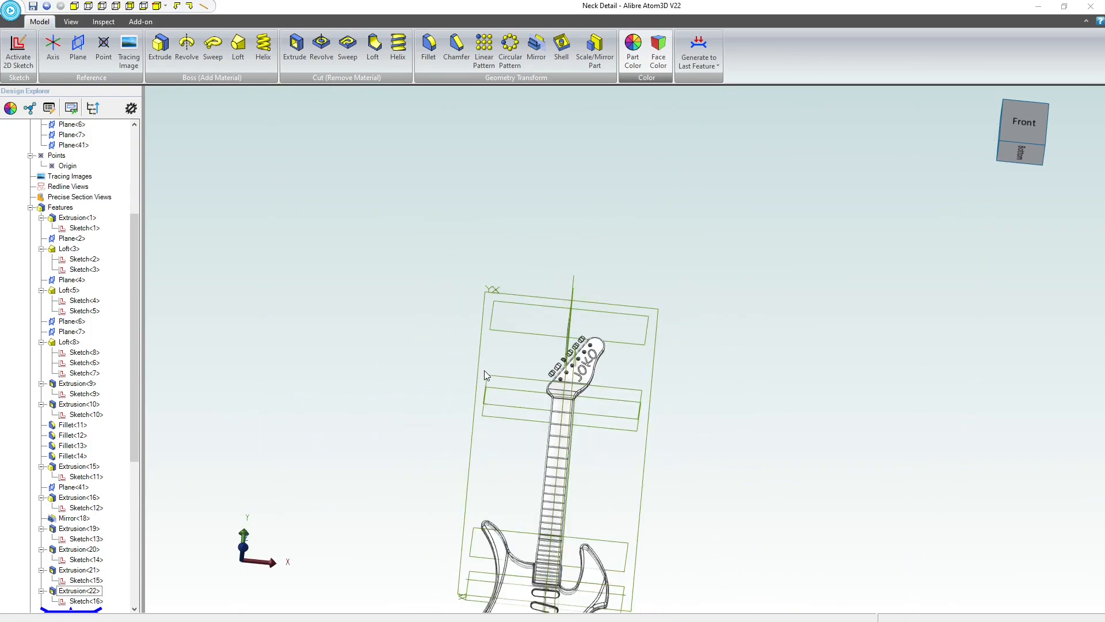
{"action": "middle_click_drag", "start_coordinate": [670, 493], "coordinate": [670, 525]}
{"action": "scroll", "coordinate": [50, 168], "scroll_direction": "up", "scroll_amount": 5}
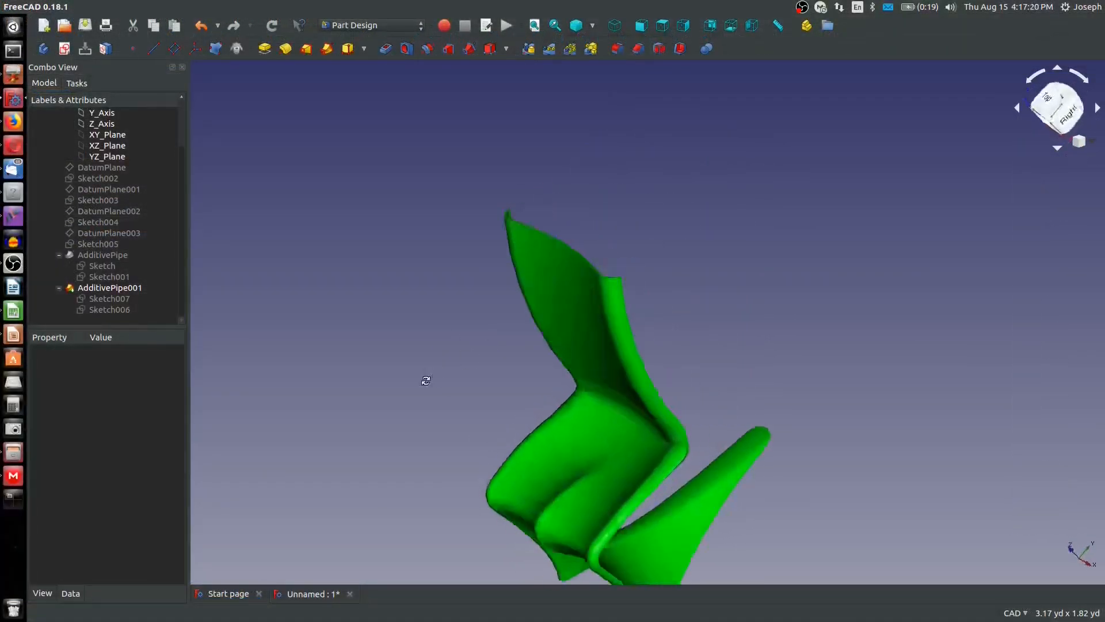
{"action": "middle_click_drag", "start_coordinate": [425, 380], "coordinate": [631, 277]}
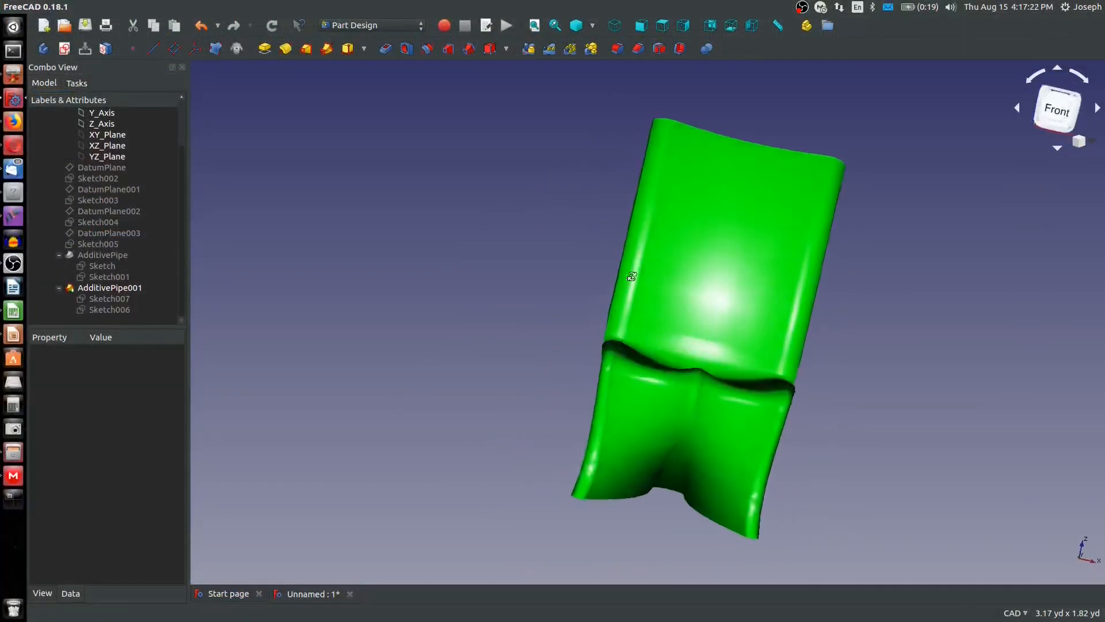